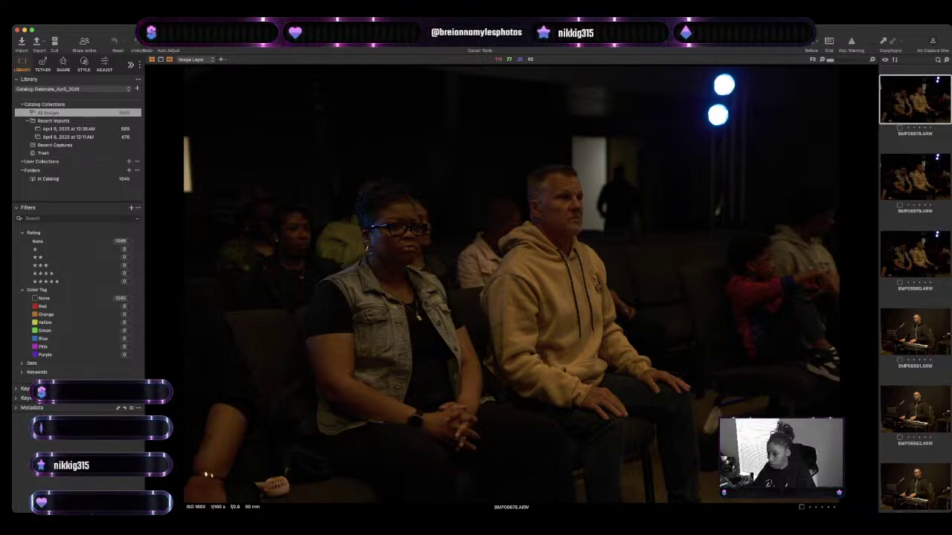
Compare the opening shots of the seated audience pair with the keyboard player frames that follow.
key(Down)
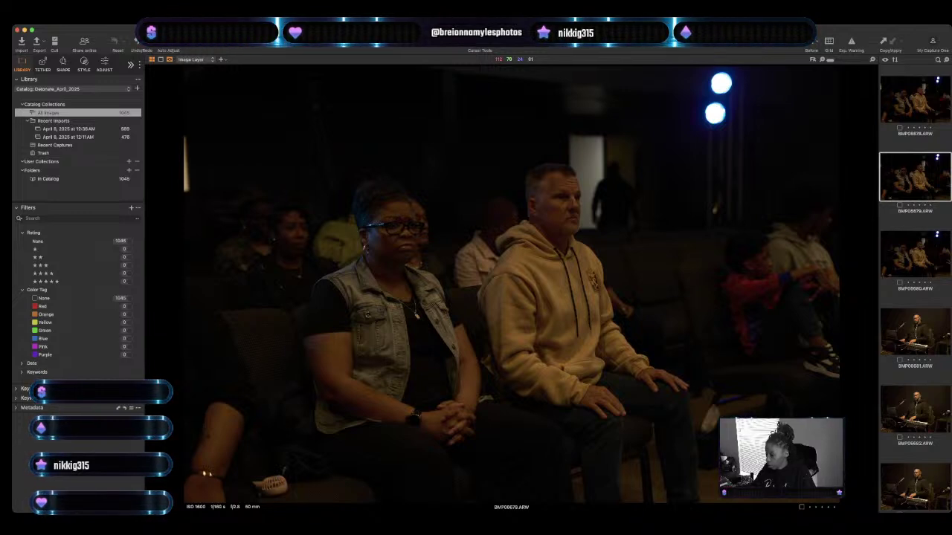
key(Up)
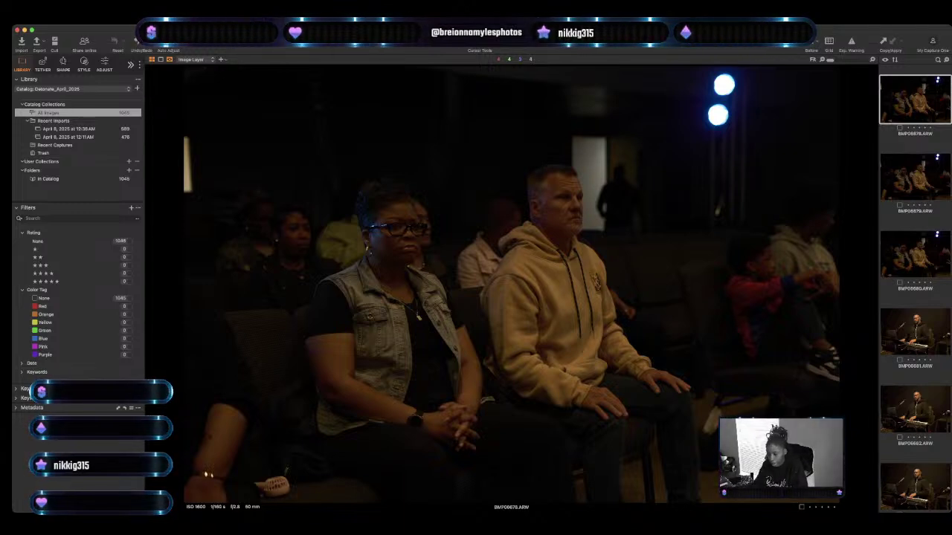
key(Right)
key(Left)
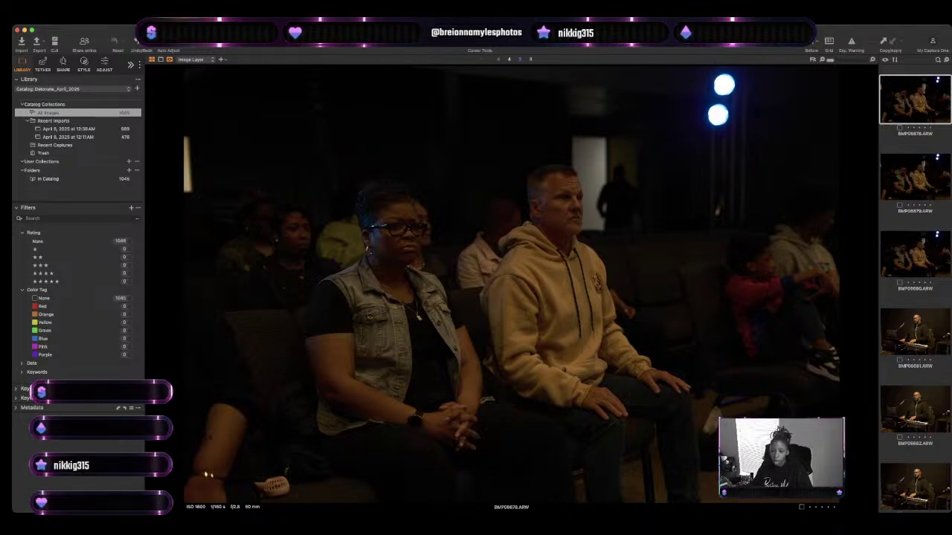
key(Right)
key(Right)
key(Right)
key(Right)
key(Left)
key(Left)
key(Left)
key(Left)
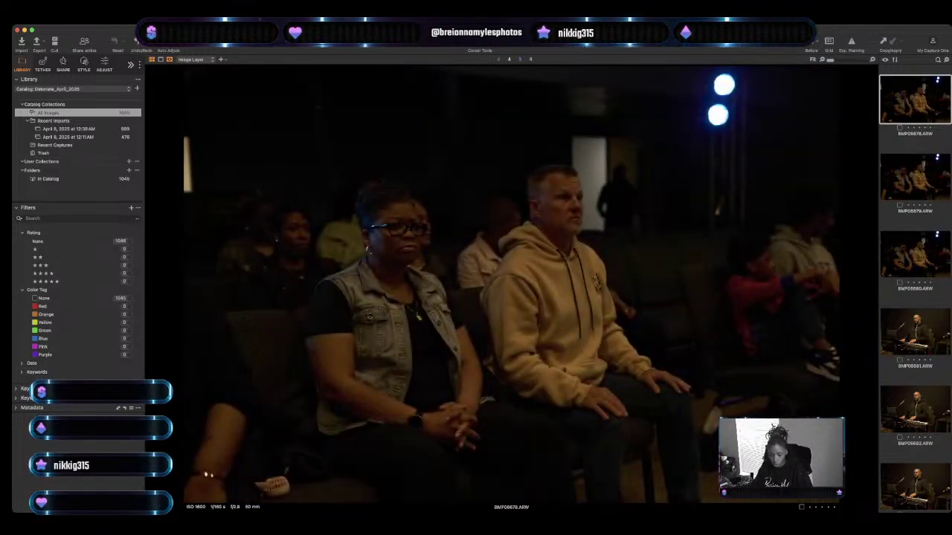
Tag the second shot of the seated audience pair, BMP06679.ARW, green as a keeper.
key(Right)
key(Right)
key(Right)
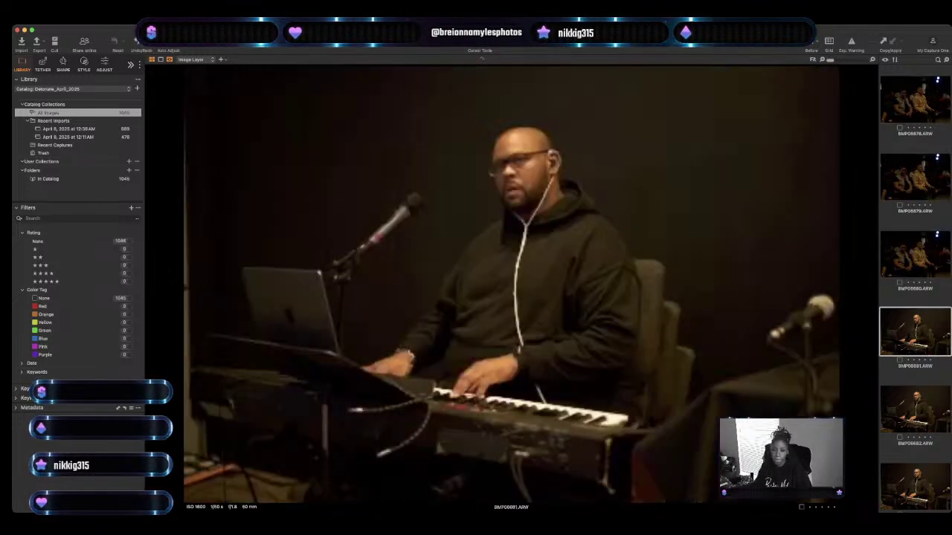
key(Left)
key(Left)
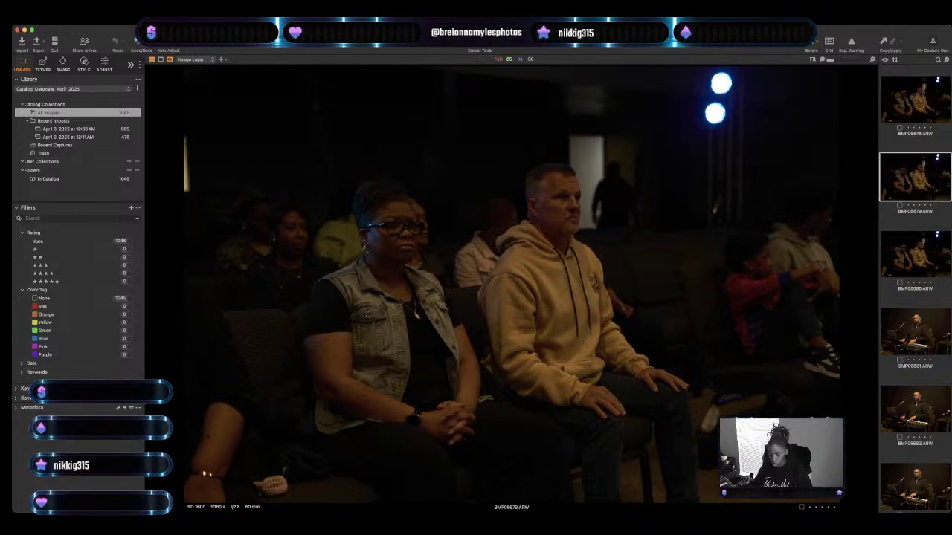
key(plus)
key(Down)
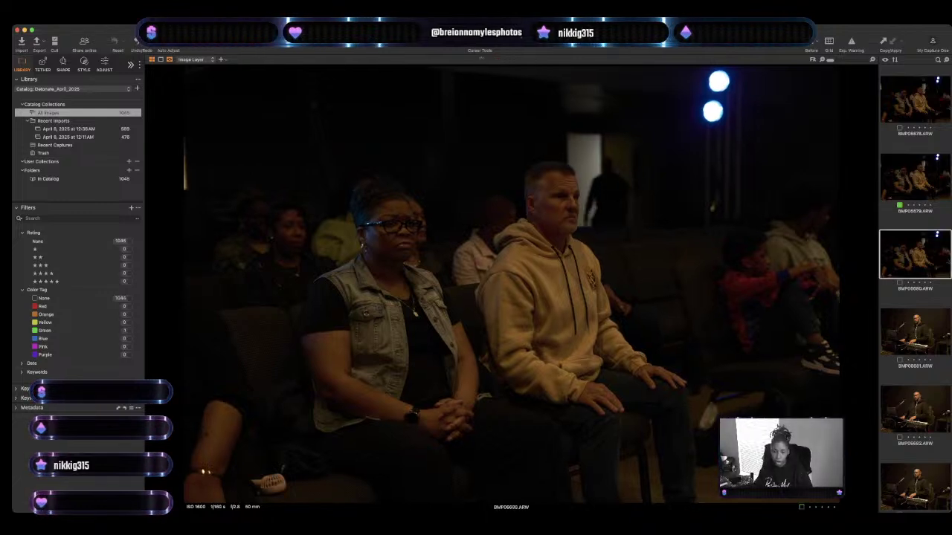
Compare the keyboard player frames and give BMP06683.ARW a green color tag.
key(Down)
key(Down)
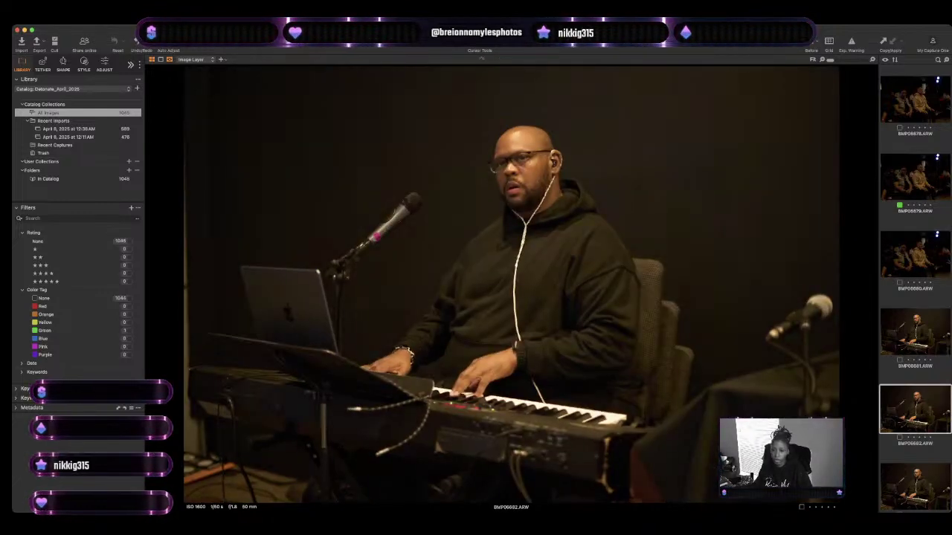
key(Up)
key(Down)
key(Down)
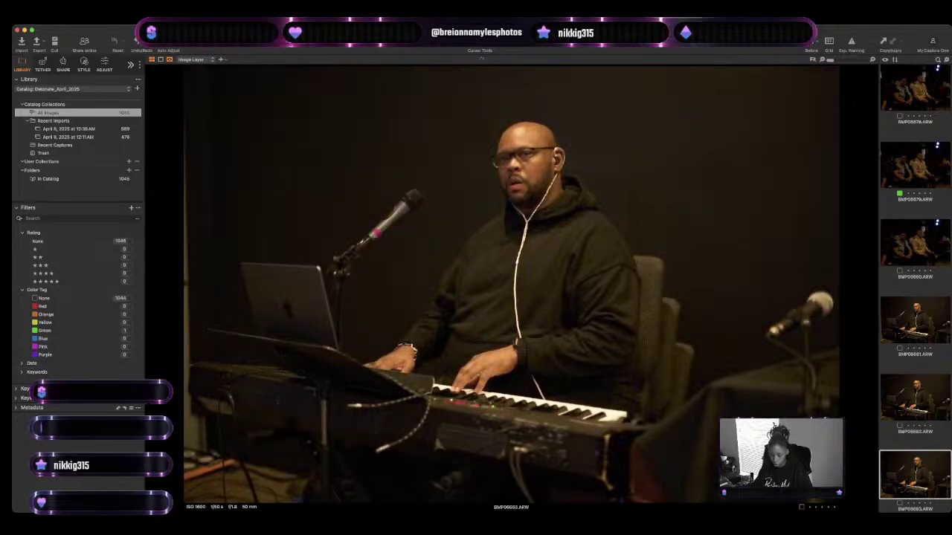
key(Down)
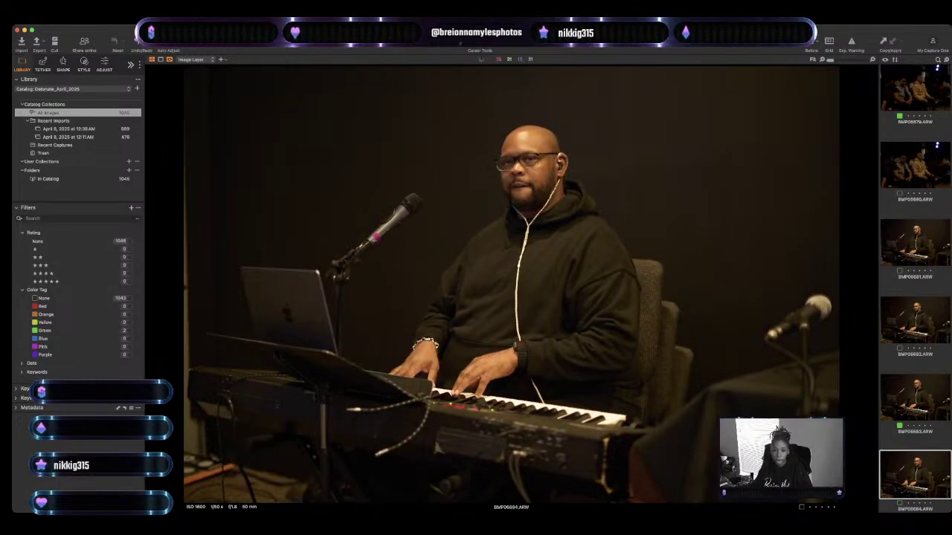
Give the vertical shot of the man in the dark hoodie looking down, BMP06686.ARW, a green color tag.
key(Down)
key(Down)
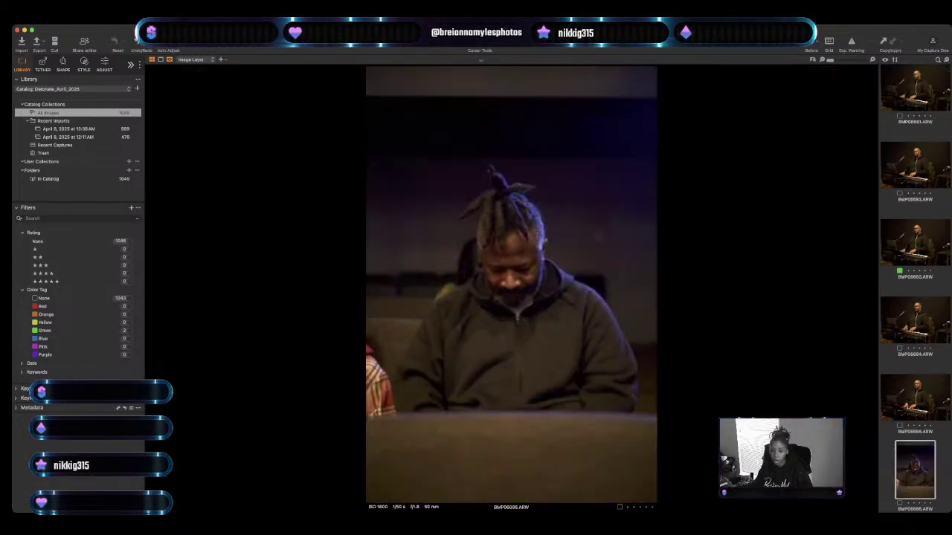
key(Down)
Compare the shots of the seated man reading a book and tag BMP06688.ARW green.
key(Down)
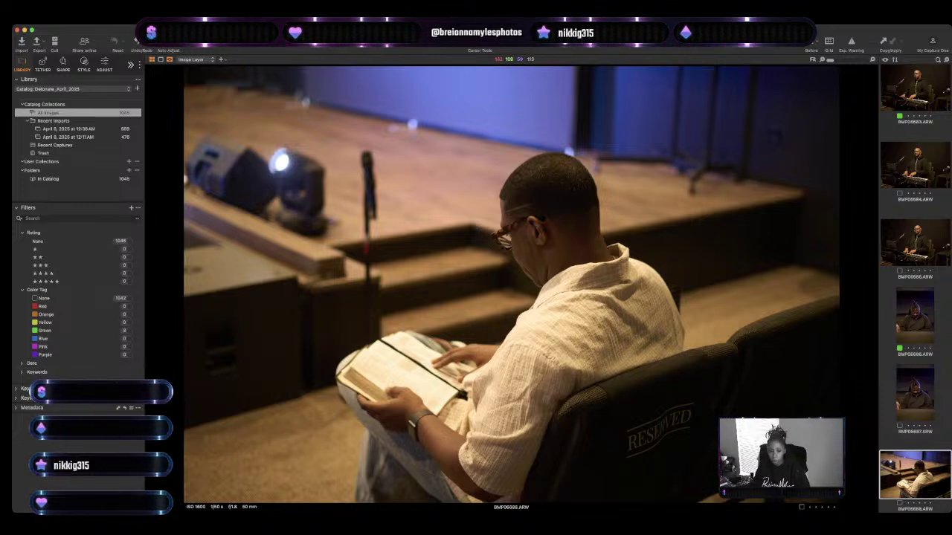
key(Up)
key(Down)
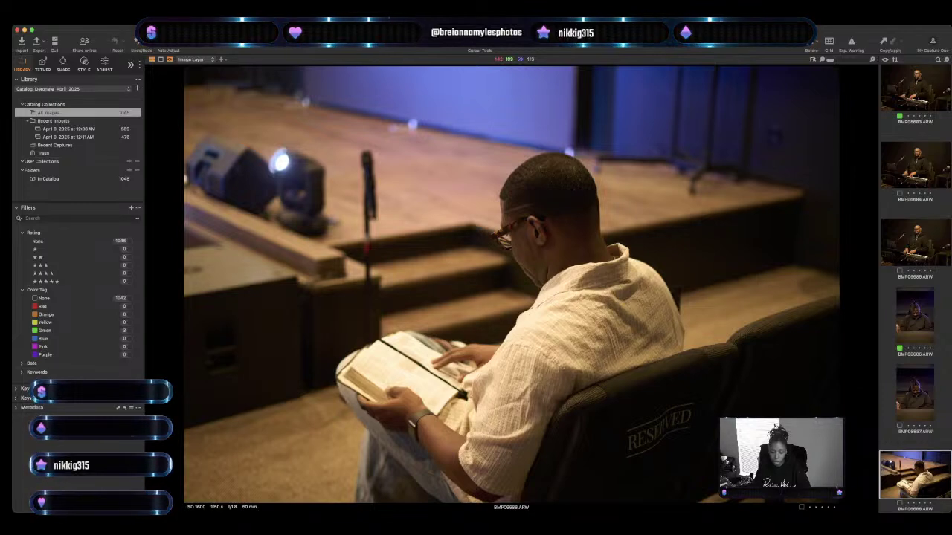
key(Down)
key(Up)
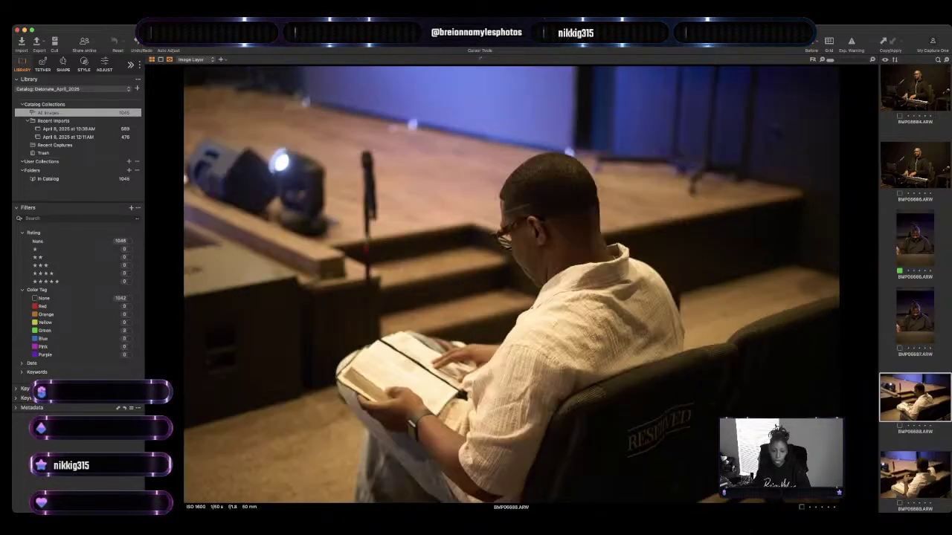
key(Down)
key(Up)
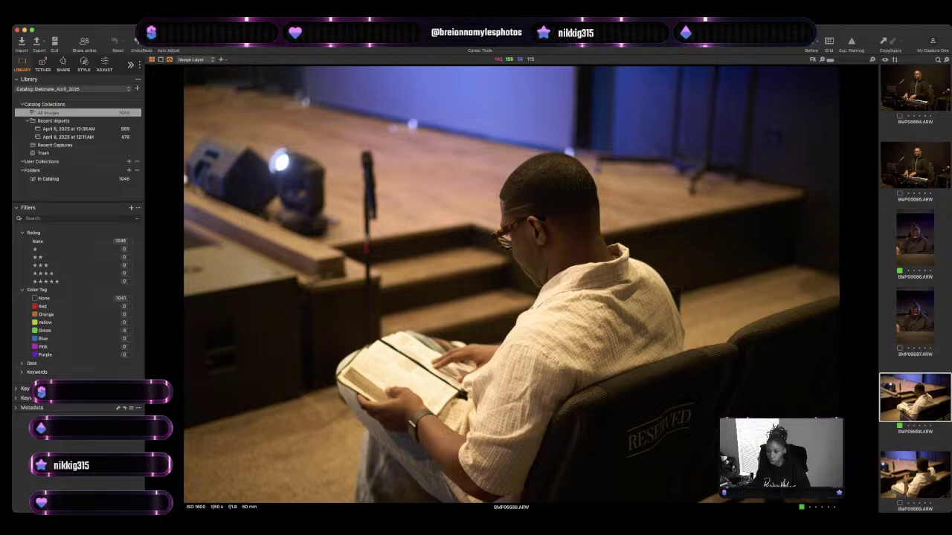
Tag the wide stage shot of the speaker facing forward, BMP06691.ARW, green and look at the frames after it.
key(Down)
key(Down)
key(Down)
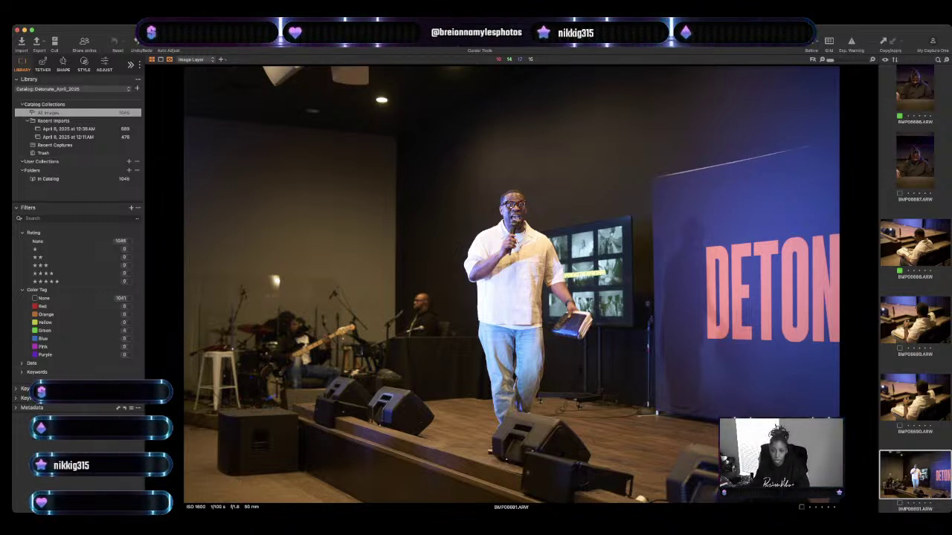
key(Down)
key(Down)
key(Down)
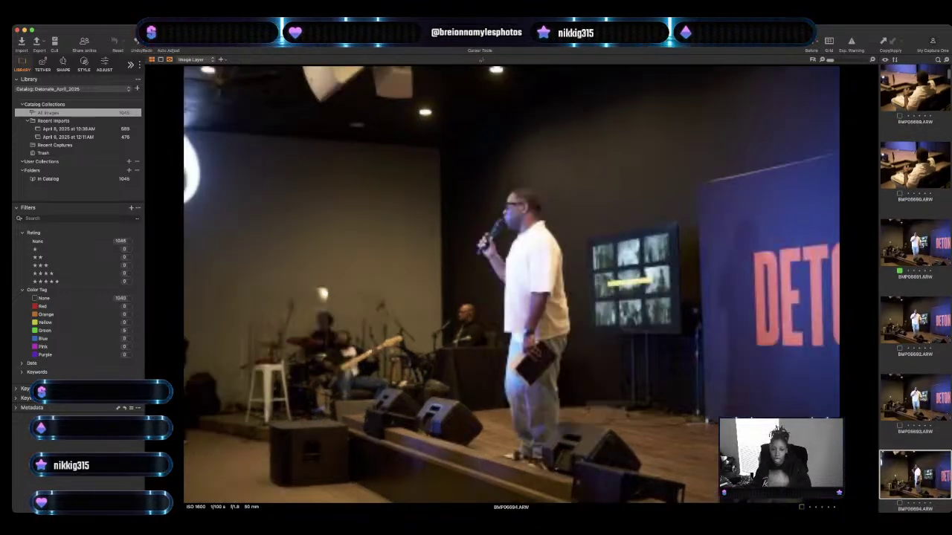
Compare the wide stage shots of the speaker and give the side-view frame BMP06694.ARW a green color tag.
click(914, 242)
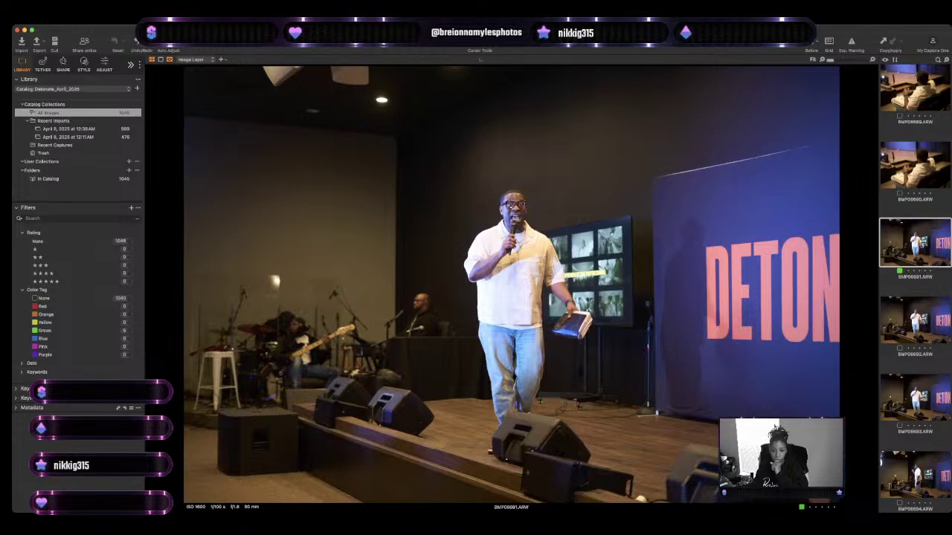
click(914, 398)
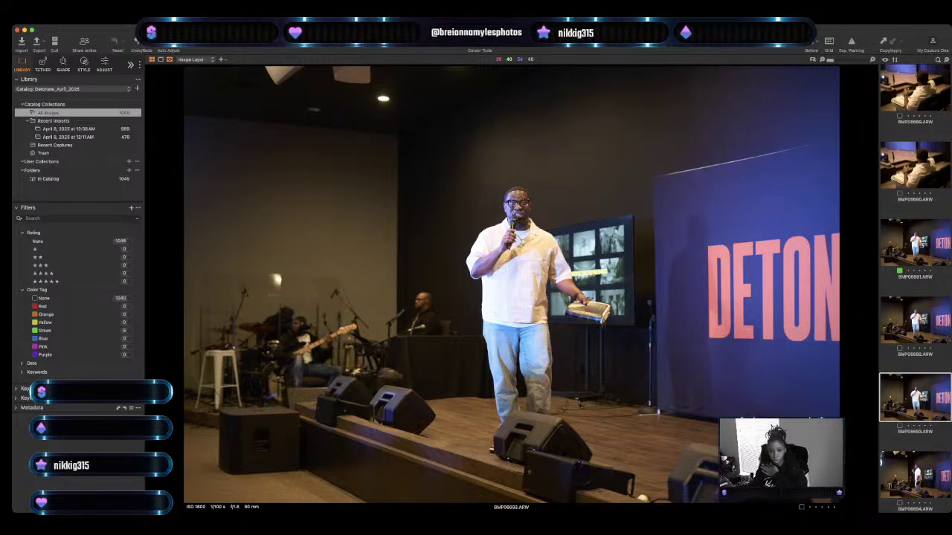
click(914, 474)
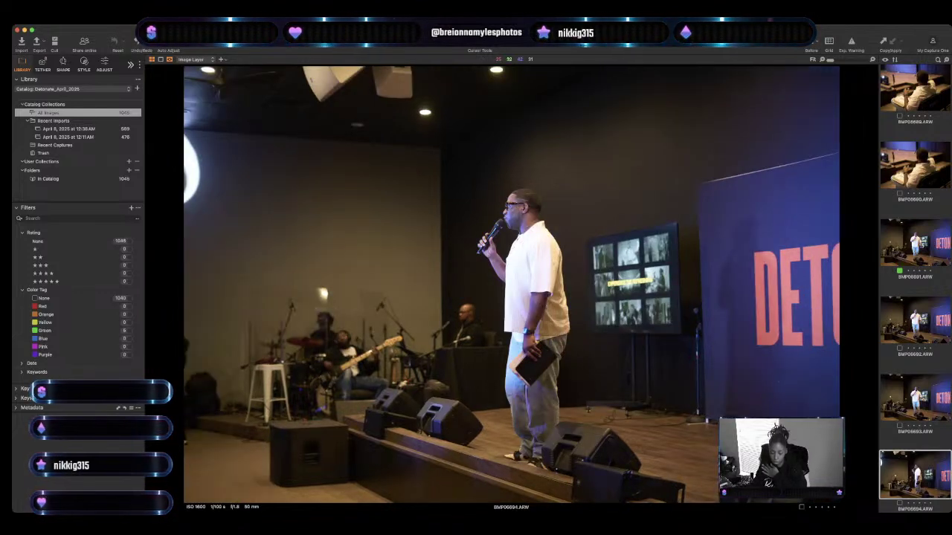
key(plus)
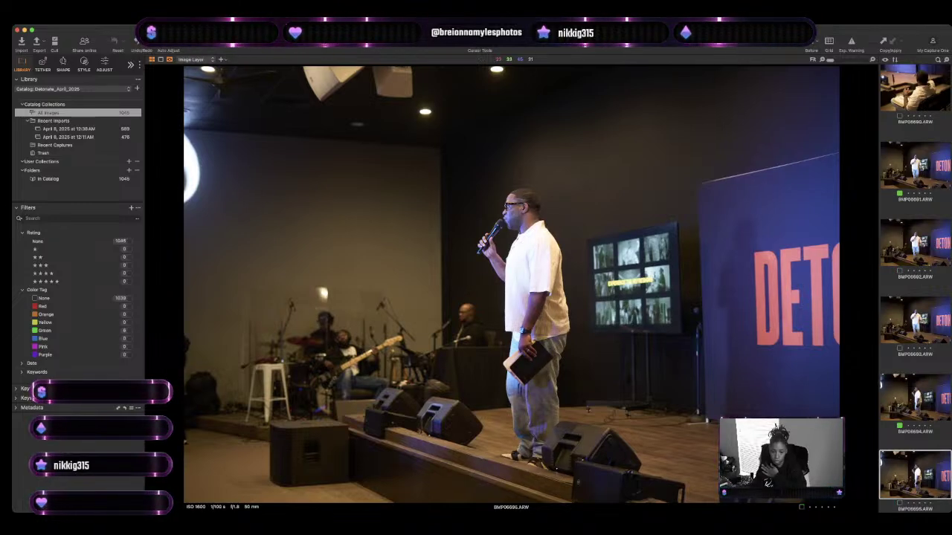
Compare the remaining side-view stage frames and the low-angle speaker shots from BMP06695.ARW to BMP06702.ARW.
key(Right)
key(Right)
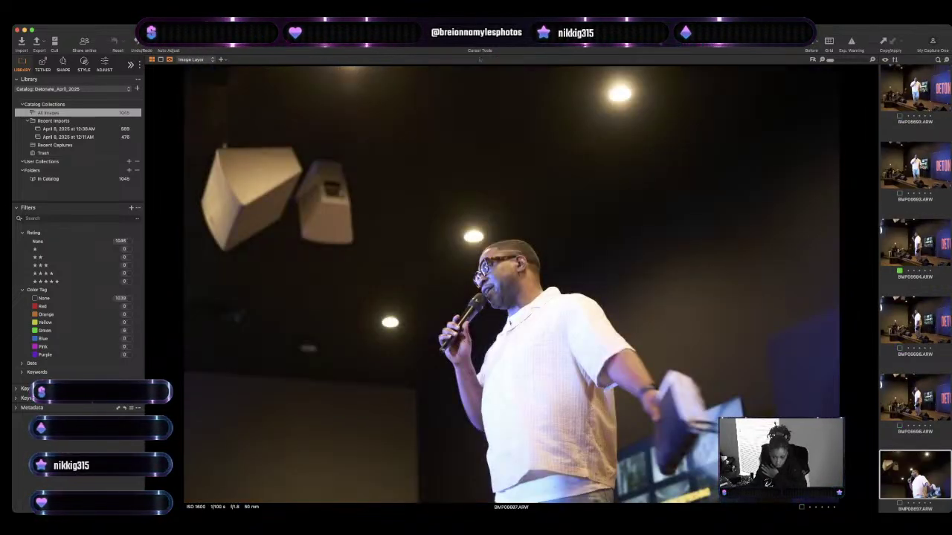
key(Right)
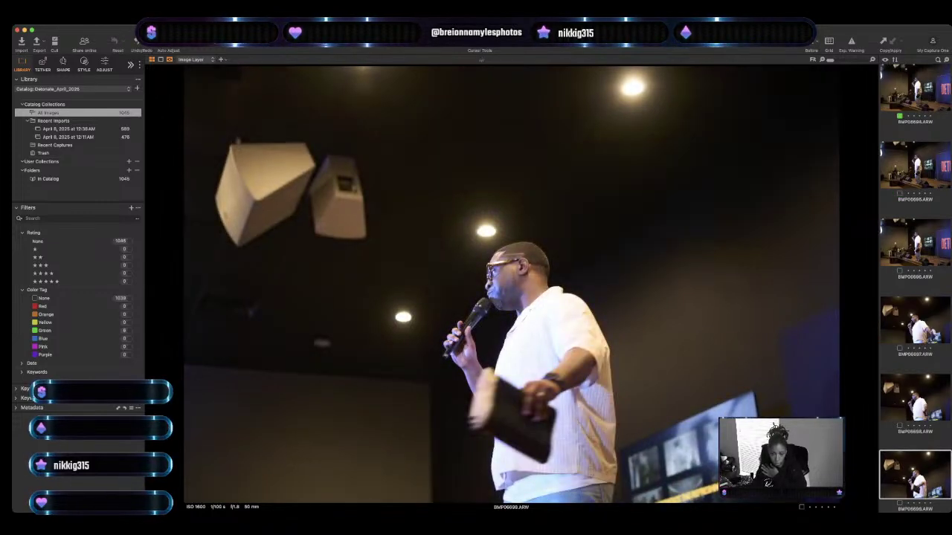
key(Right)
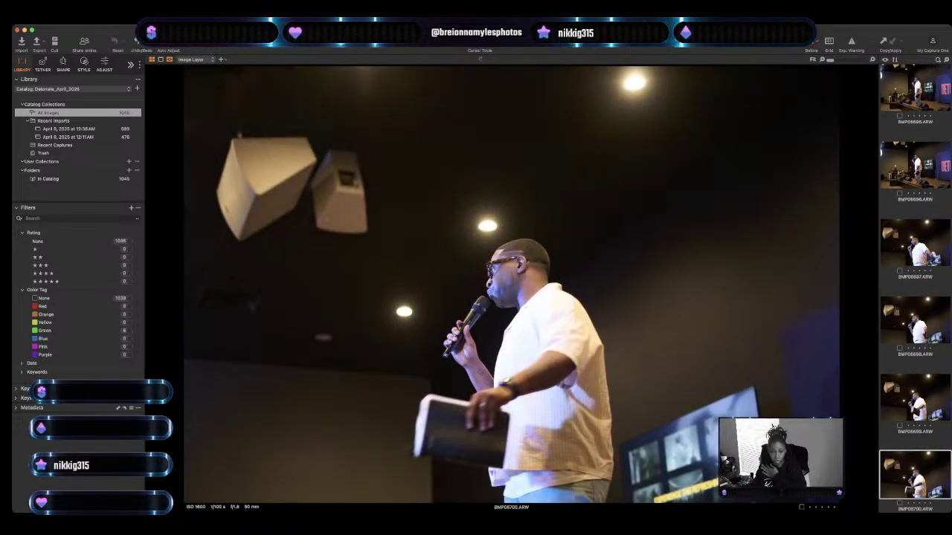
key(Right)
key(Right)
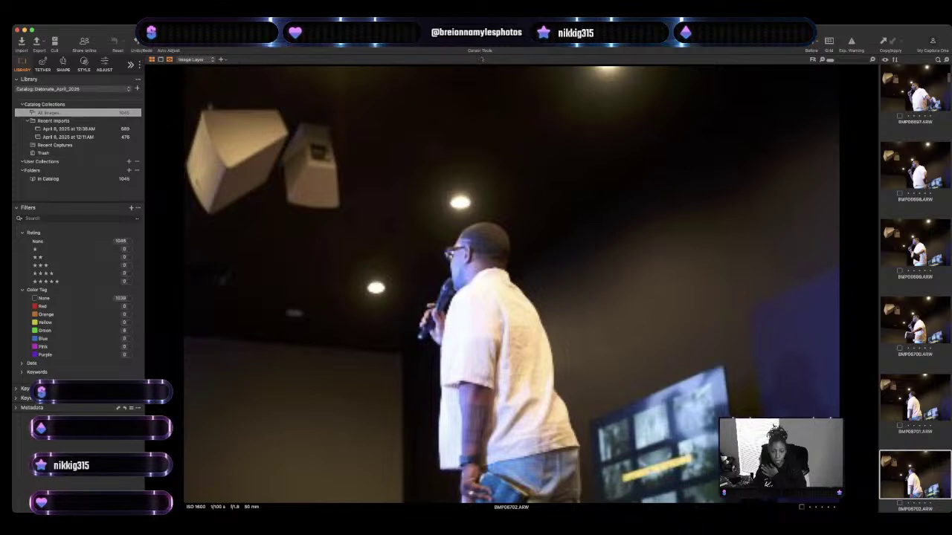
key(Right)
key(Left)
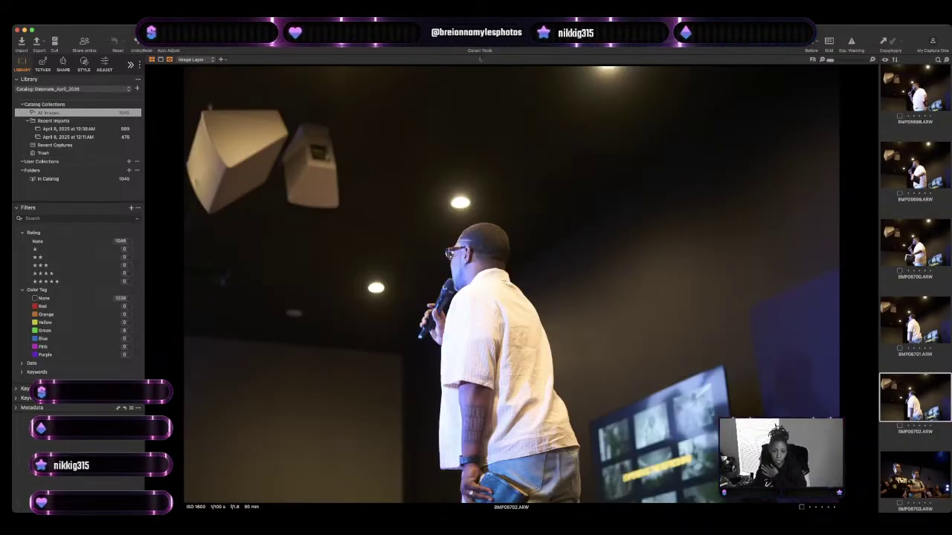
key(Left)
key(Left)
key(Left)
key(Left)
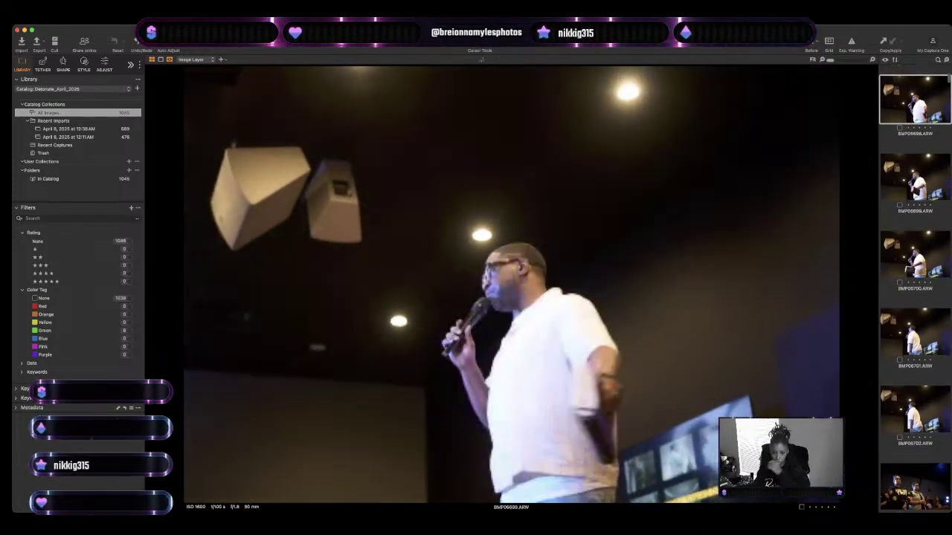
key(Left)
key(Left)
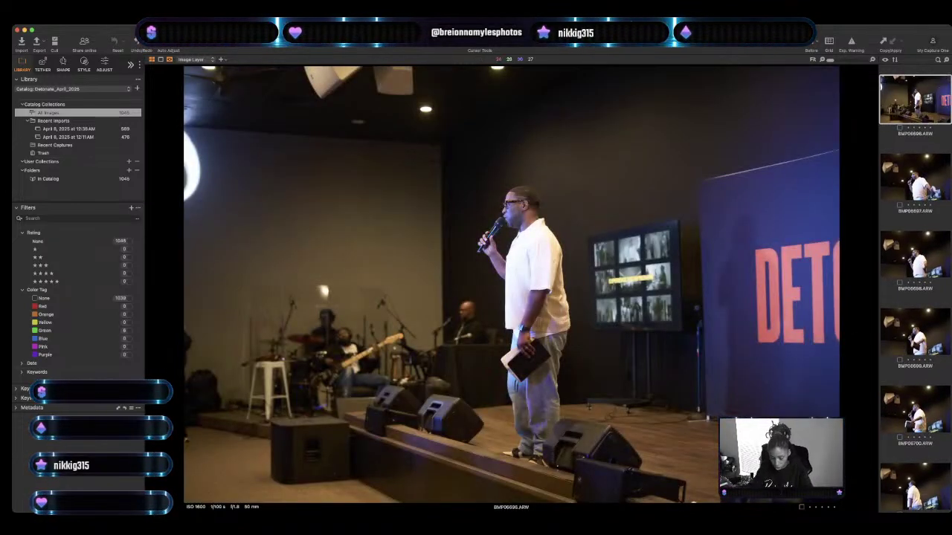
key(Left)
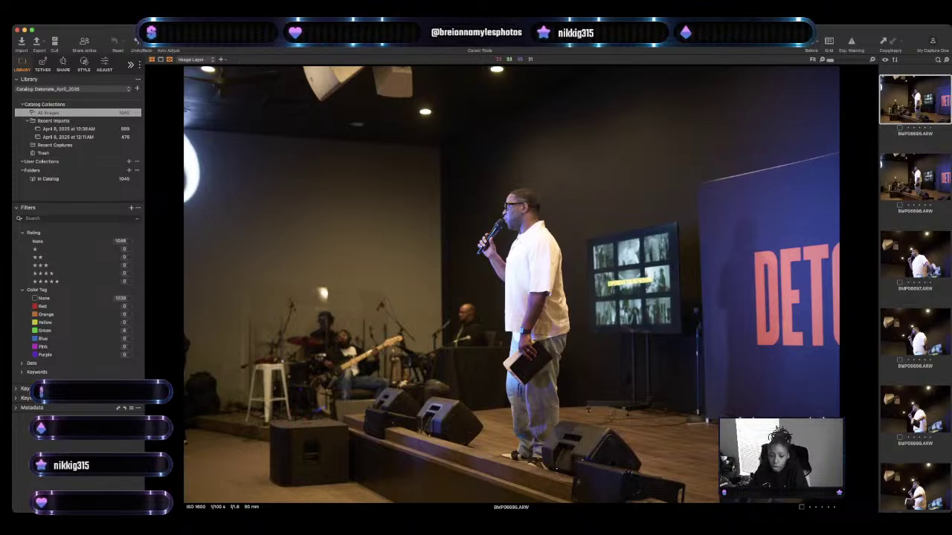
Give the low-angle shot of the speaker holding out the book, BMP06700.ARW, a green color tag.
key(Right)
key(Right)
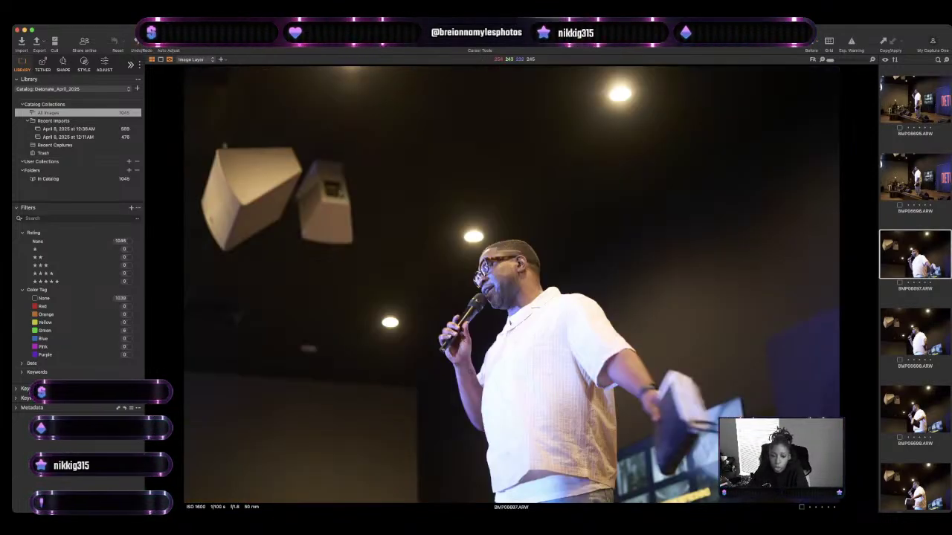
key(Right)
key(Right)
key(Right)
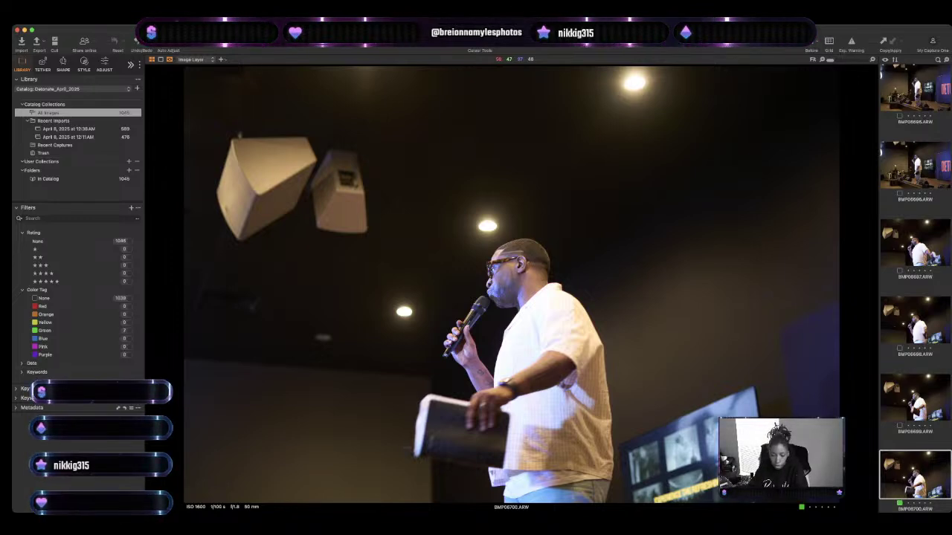
Tag BMP06704.ARW, the shot of two standing women with clasped hands, green and advance to BMP06706.ARW.
key(Right)
key(Right)
key(Right)
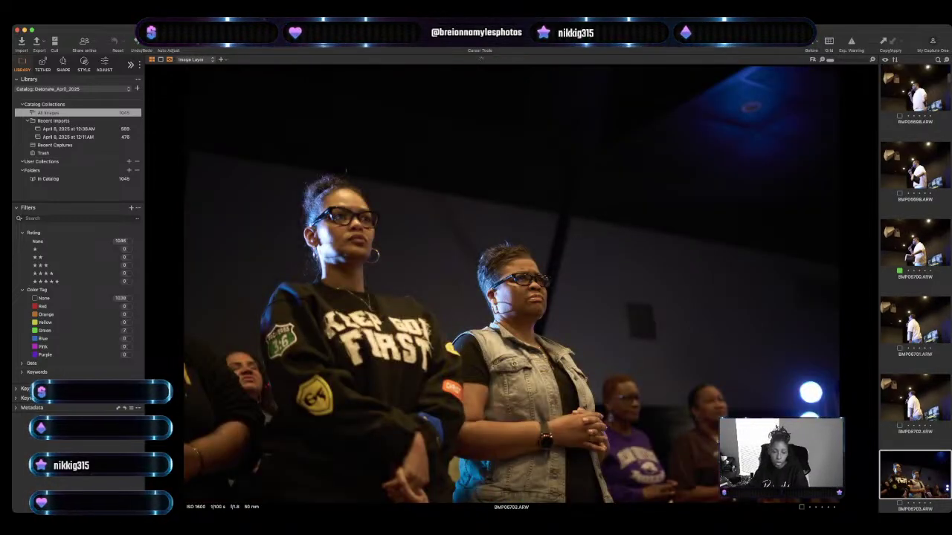
key(Right)
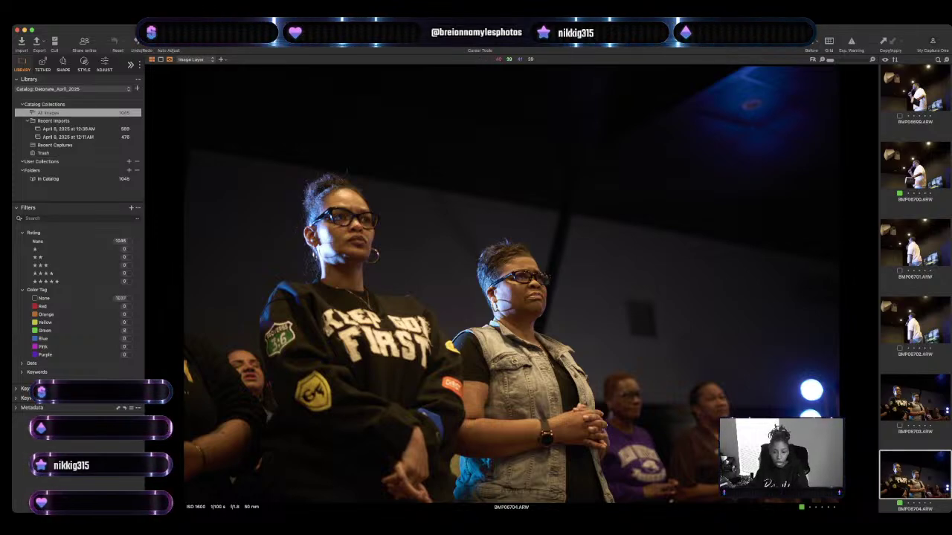
key(plus)
key(Right)
key(Right)
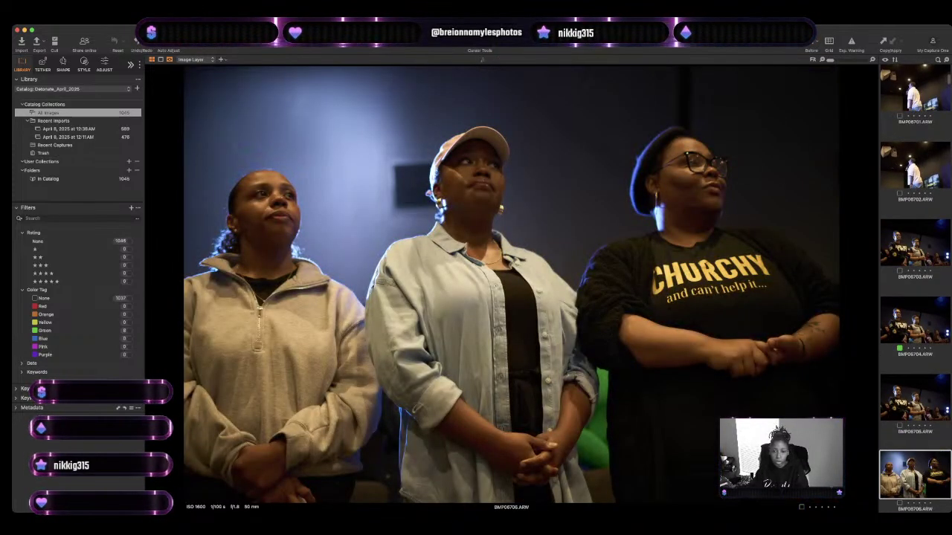
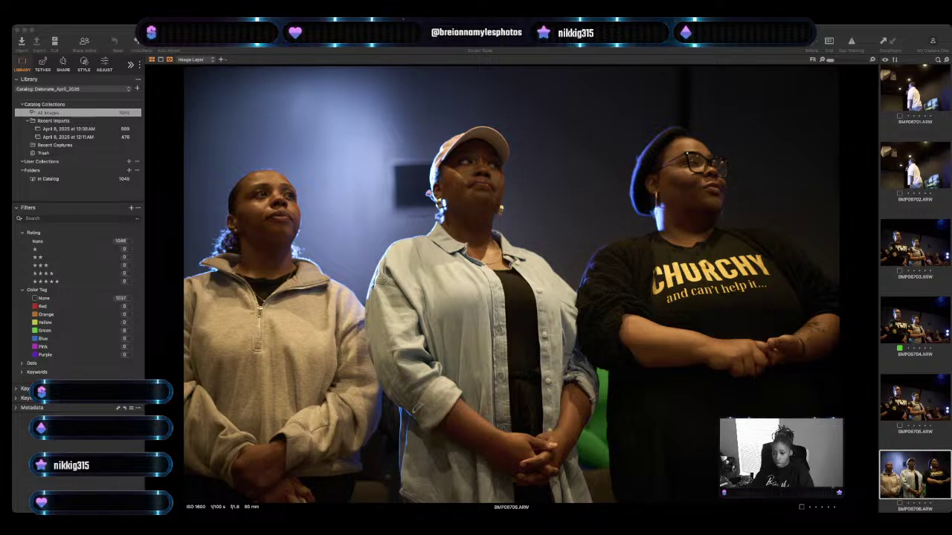
Compare the frames around the three standing women, BMP06705.ARW to BMP06707.ARW, and give BMP06706.ARW a green color tag.
key(super+d)
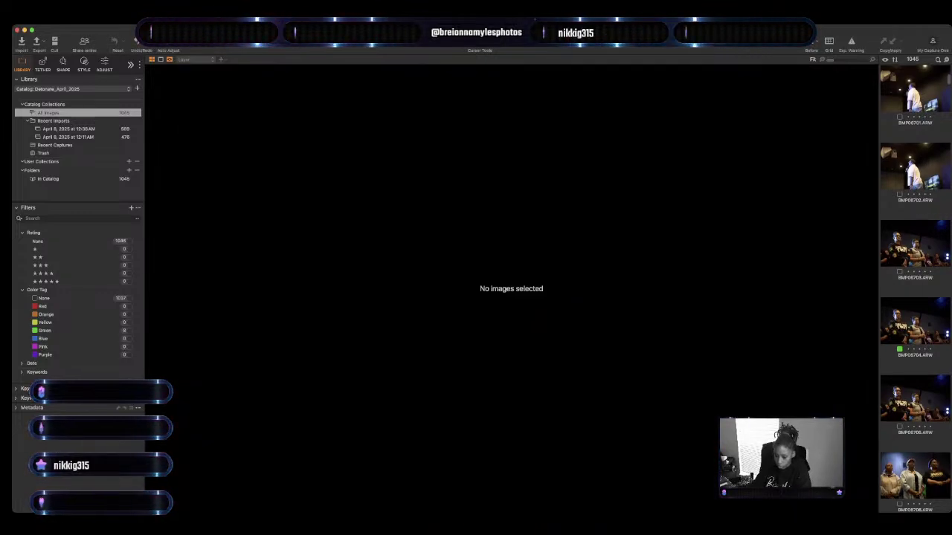
click(914, 475)
key(Right)
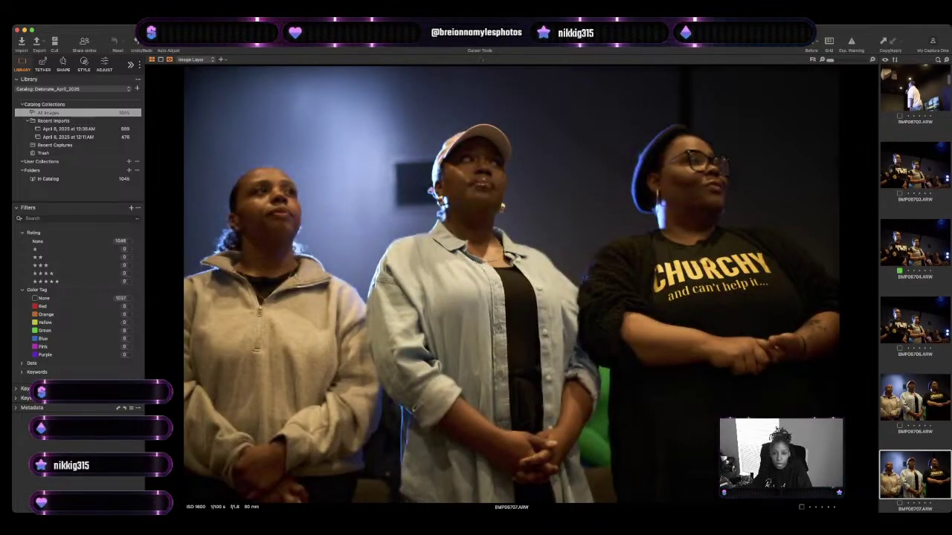
key(Left)
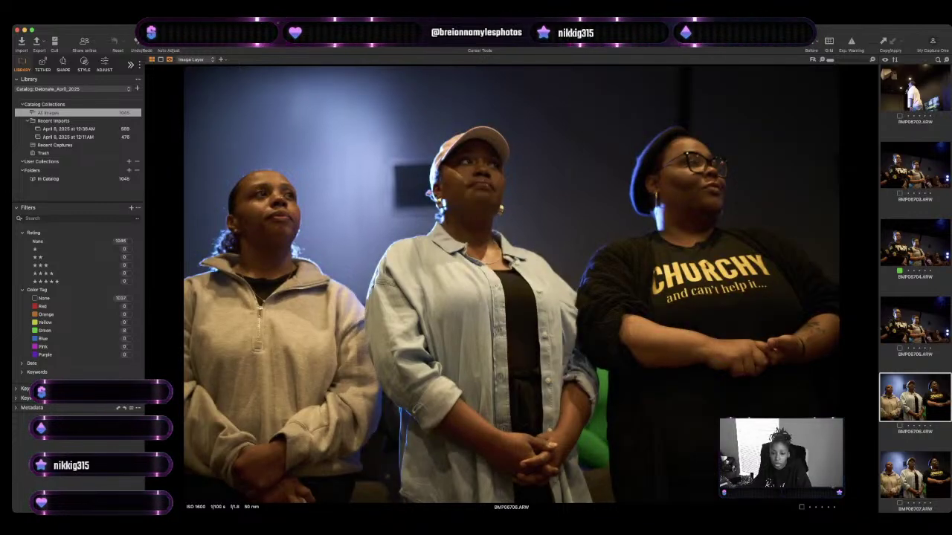
key(Left)
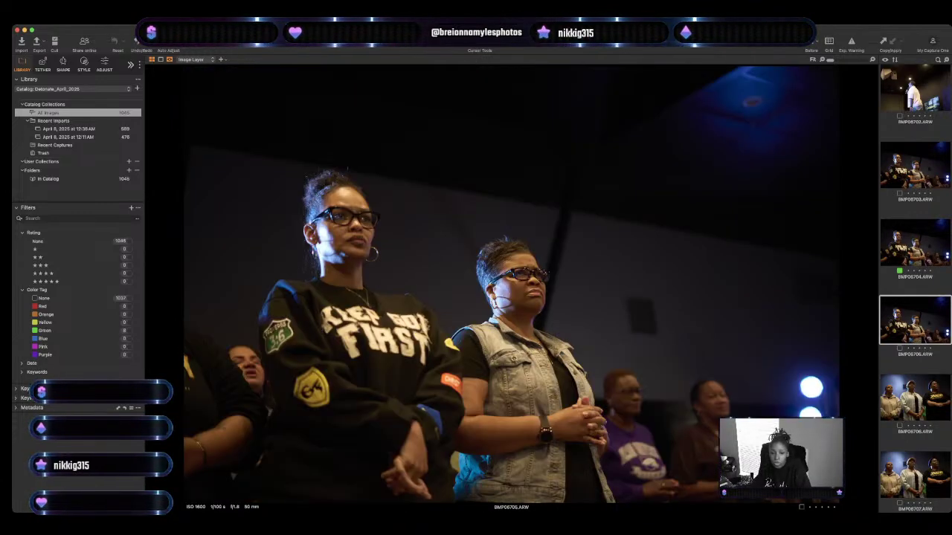
key(Right)
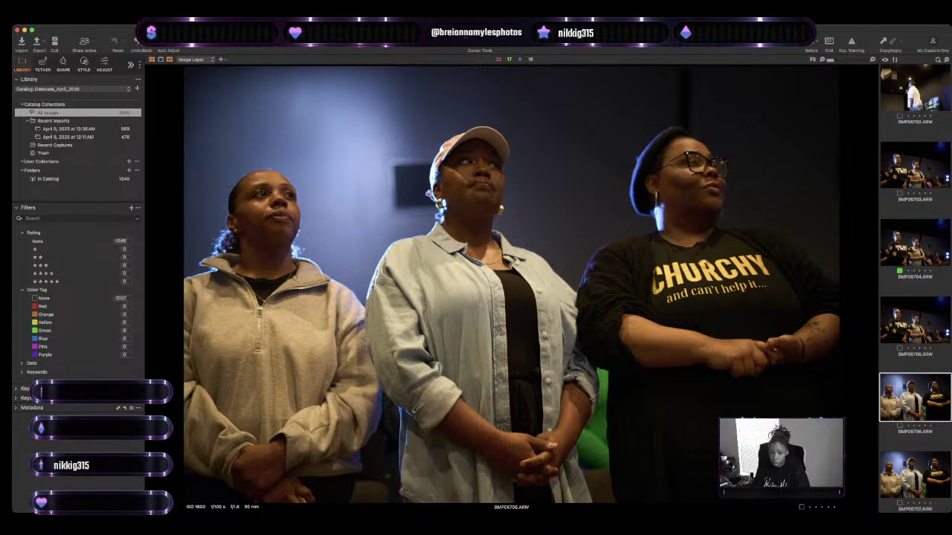
key(plus)
Compare the similar frames of the three women up to BMP06711.ARW and give BMP06711.ARW a green color tag.
key(Right)
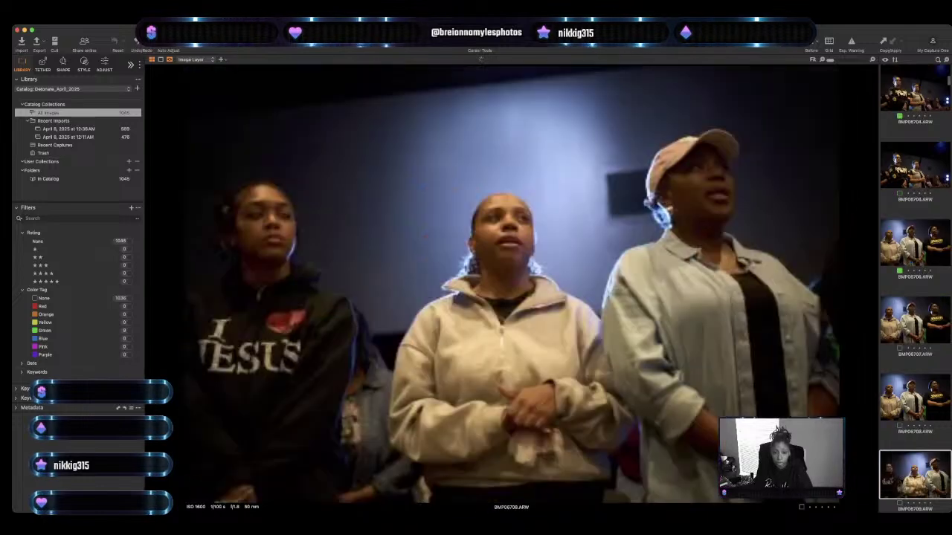
key(Right)
key(Right)
key(Right)
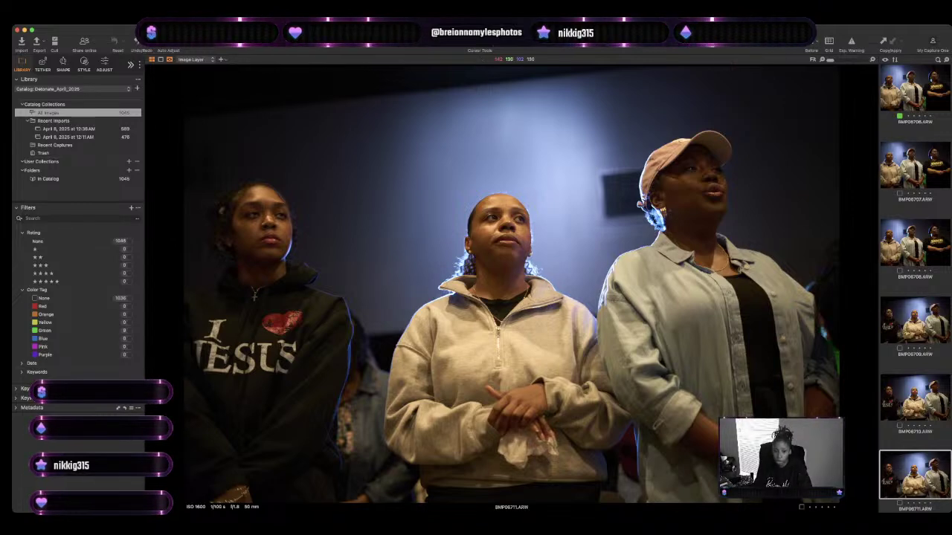
key(Right)
key(Left)
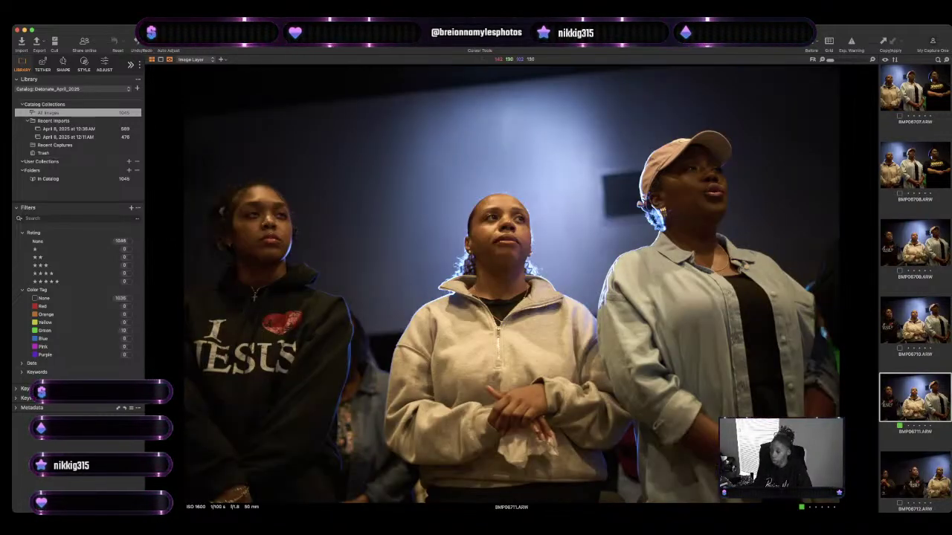
Review the shots centered on the woman in the "I love Jesus" hoodie and tag BMP06713.ARW green.
key(Right)
key(Right)
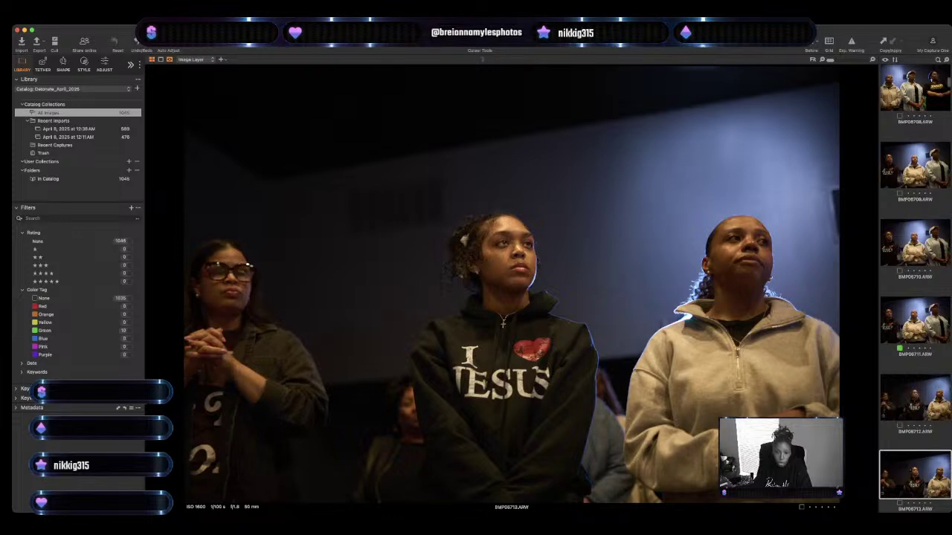
key(Right)
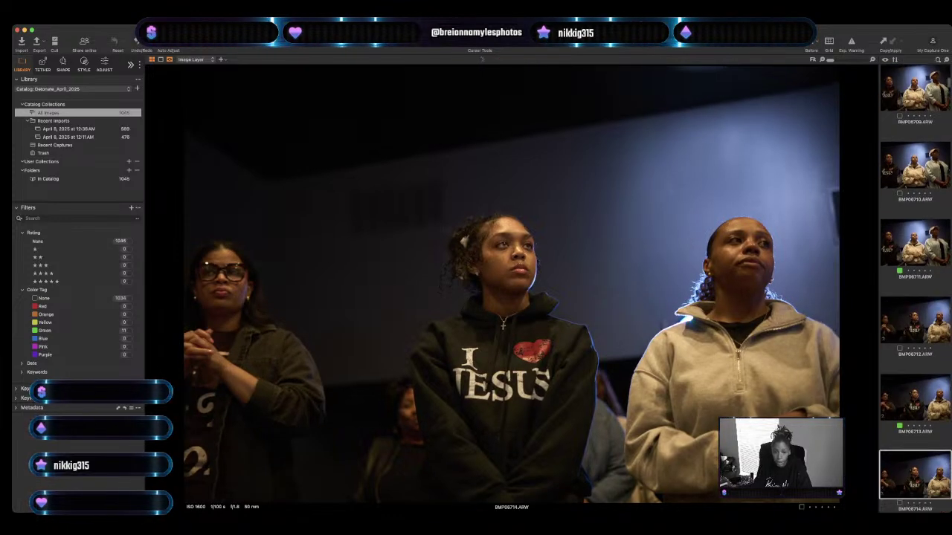
Go through the dim crowd frames from BMP06715.ARW to BMP06720.ARW and tag the wide audience shot BMP06718.ARW green.
key(Right)
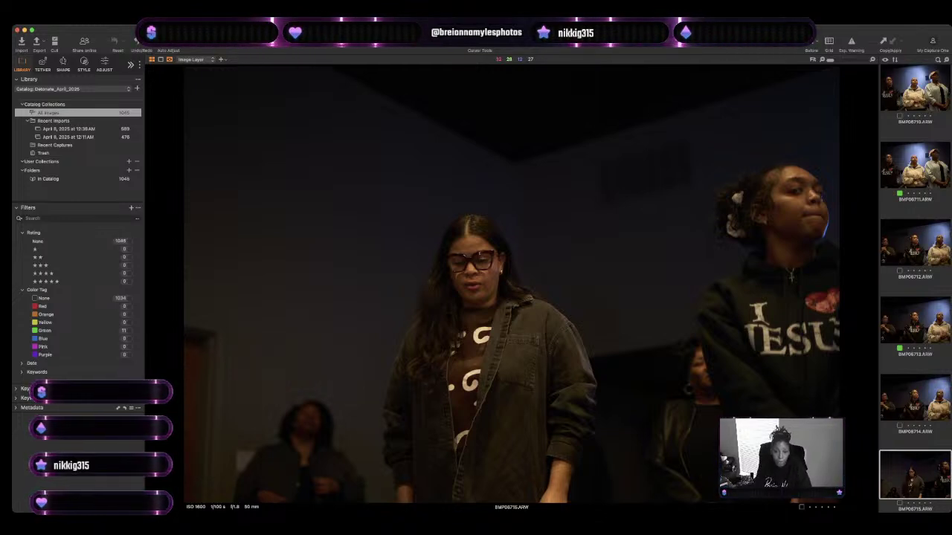
key(Right)
key(Right)
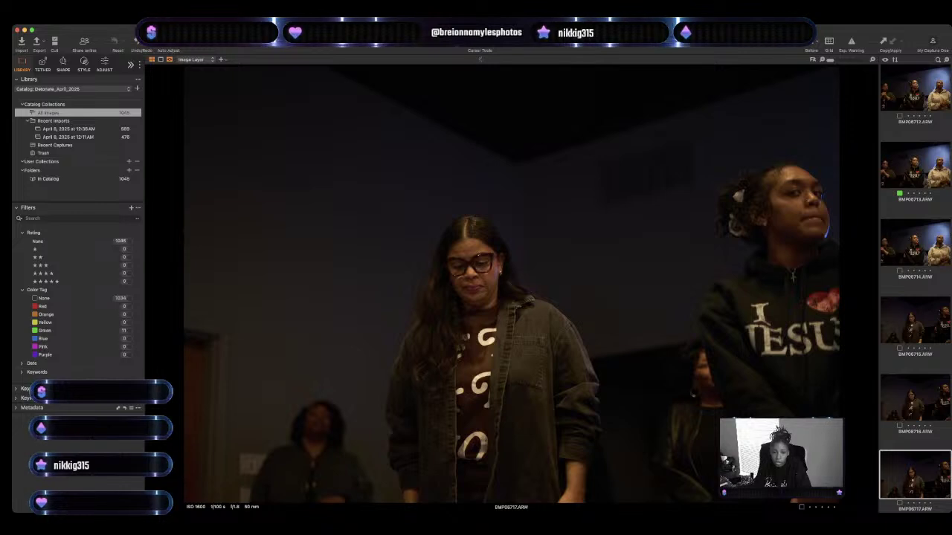
key(Right)
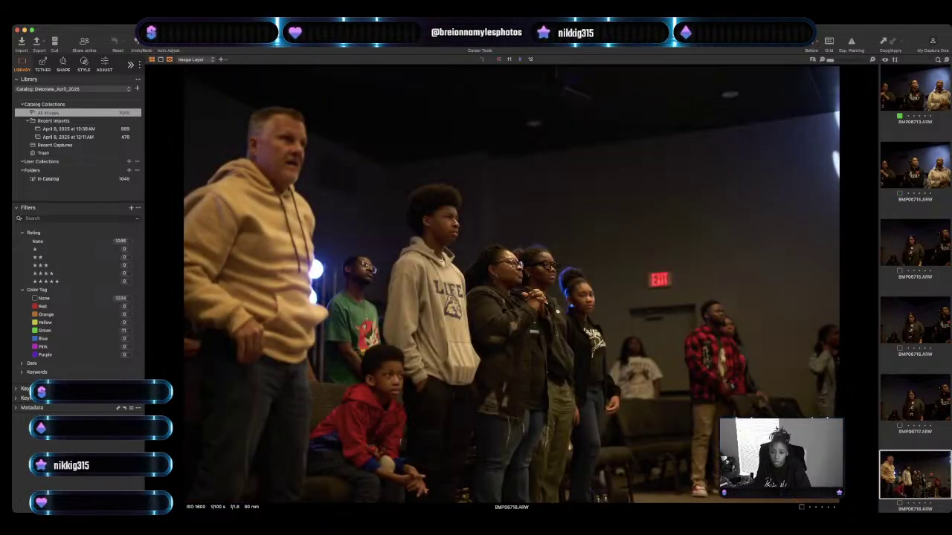
key(Right)
key(Right)
key(Right)
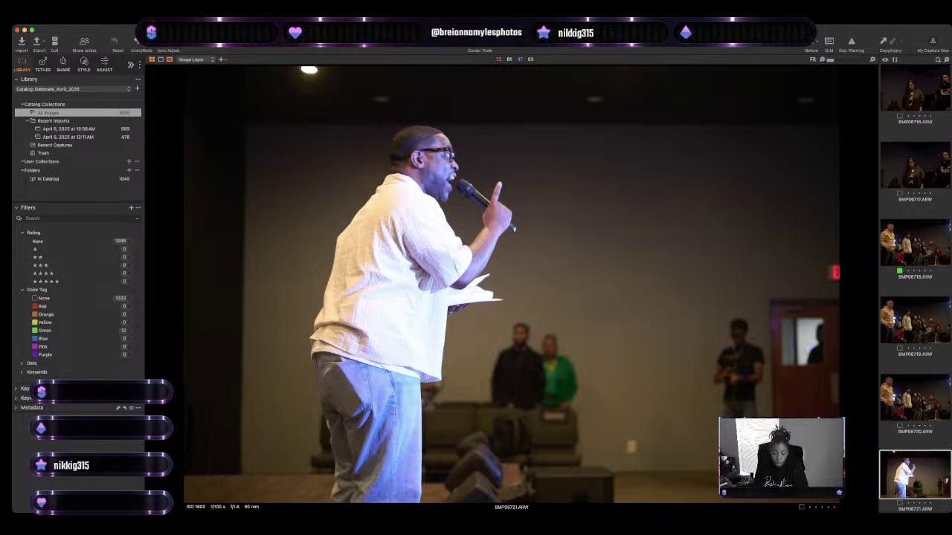
Compare the side-view shots of the speaker raising a finger, BMP06721.ARW to BMP06723.ARW, and tag BMP06721.ARW green.
scroll(914, 290, down, 1)
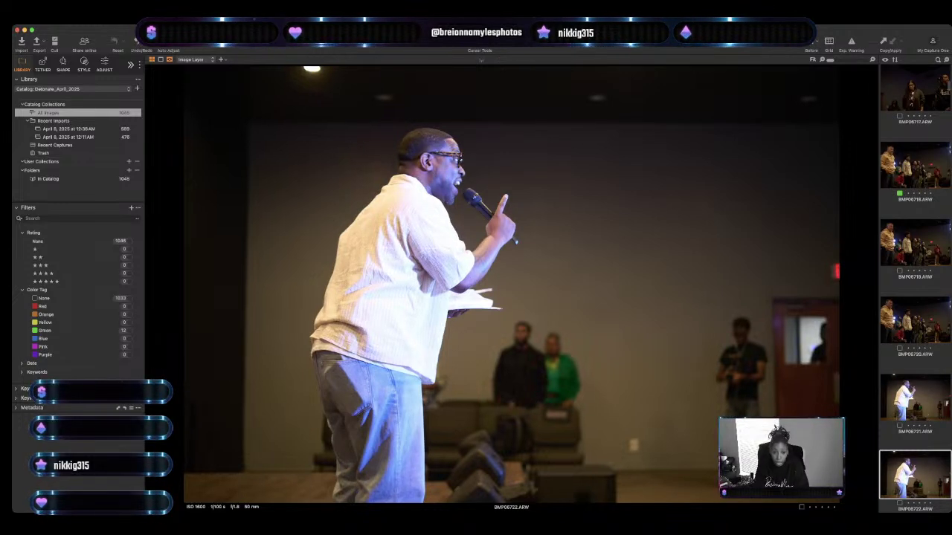
key(Down)
key(Down)
key(Down)
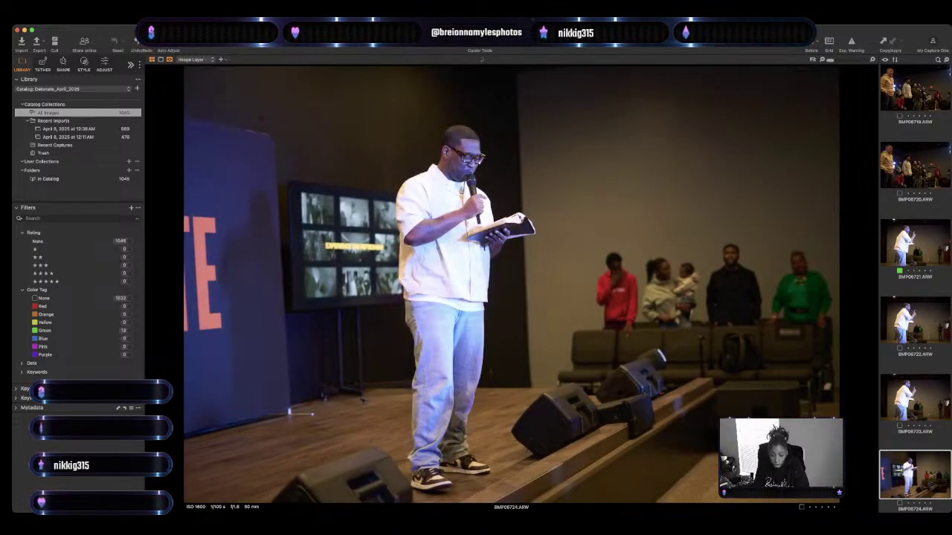
Compare the stage shots of the speaker reading from the book and give BMP06726.ARW a green color tag.
key(Down)
key(Down)
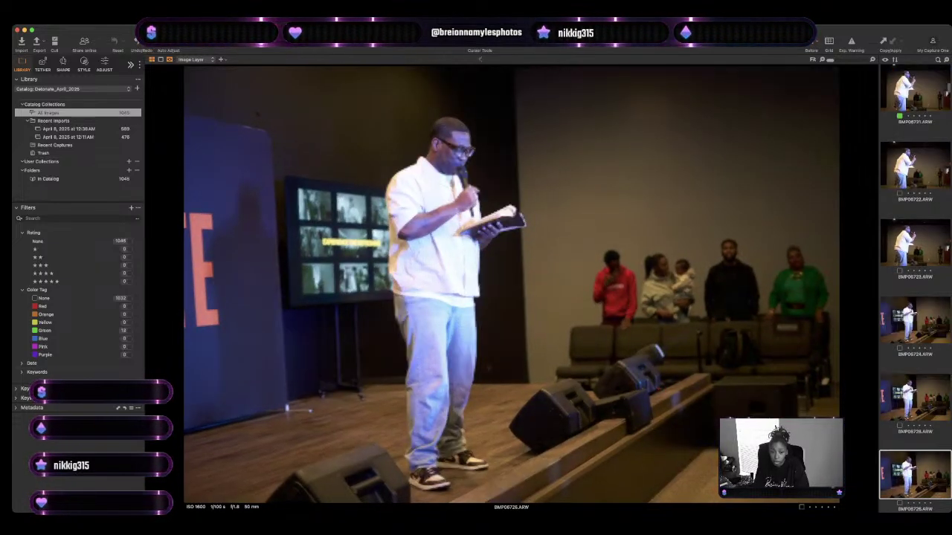
key(Up)
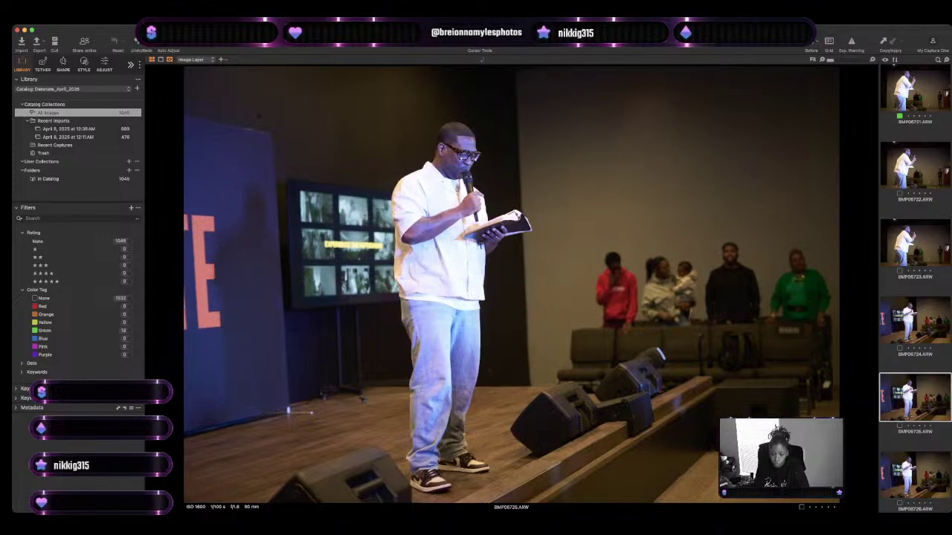
key(Down)
key(Down)
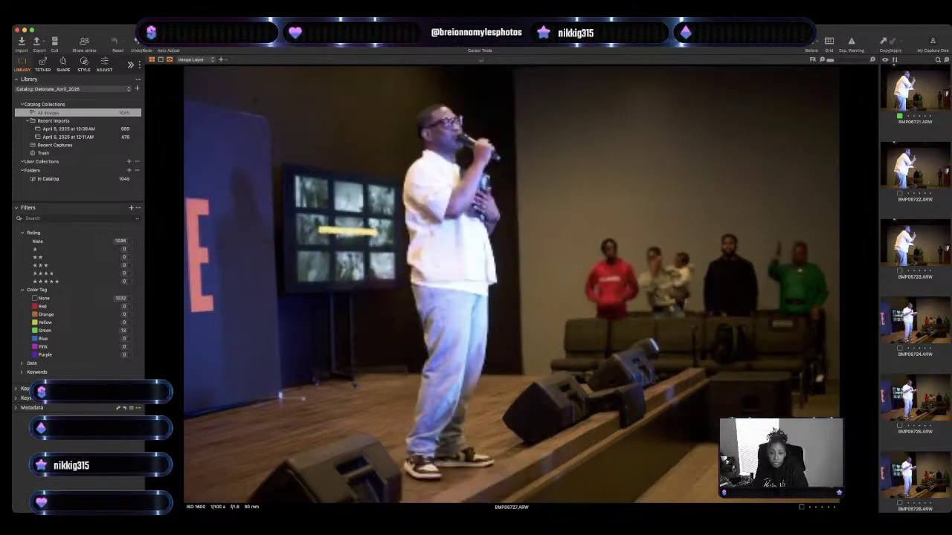
key(Up)
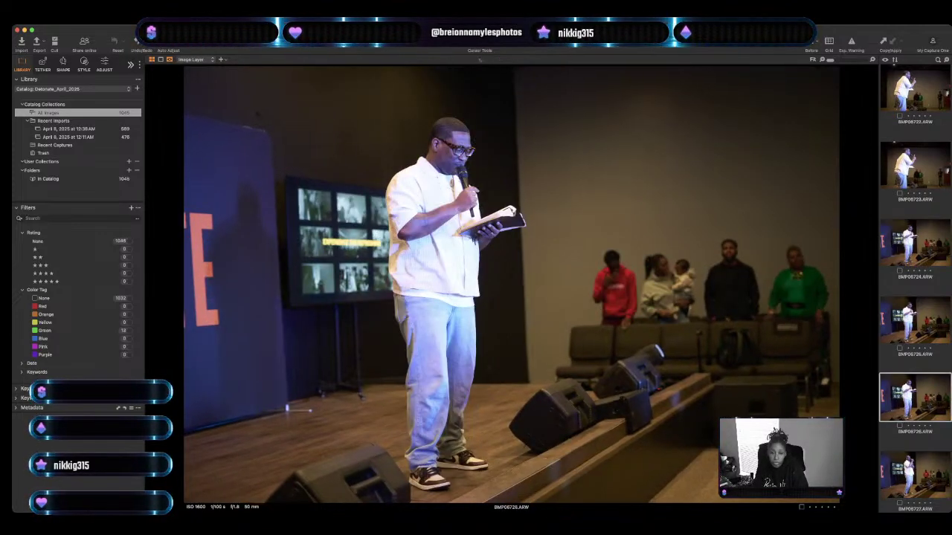
key(plus)
Review the speaker frames BMP06727.ARW to BMP06729.ARW and tag the crowd shot with raised hands, BMP06730.ARW, green.
key(Down)
key(Down)
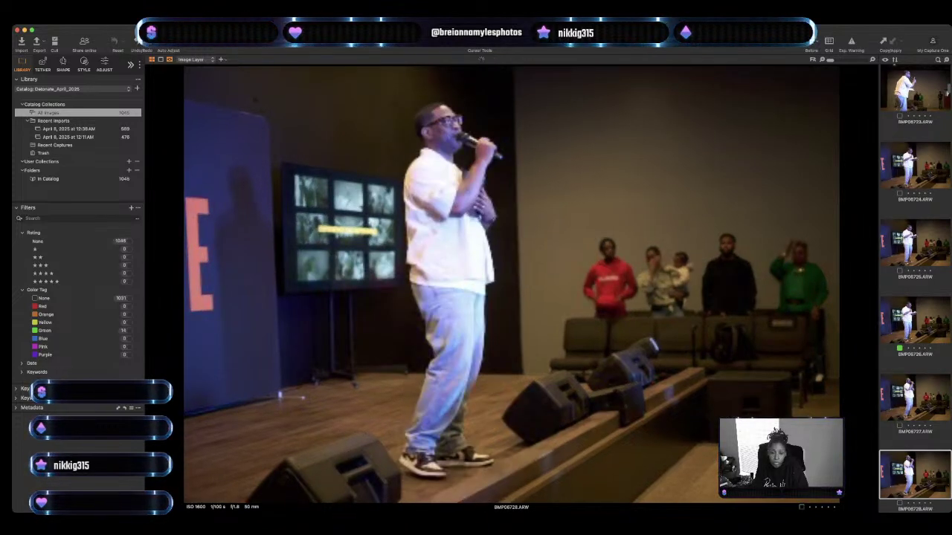
key(Down)
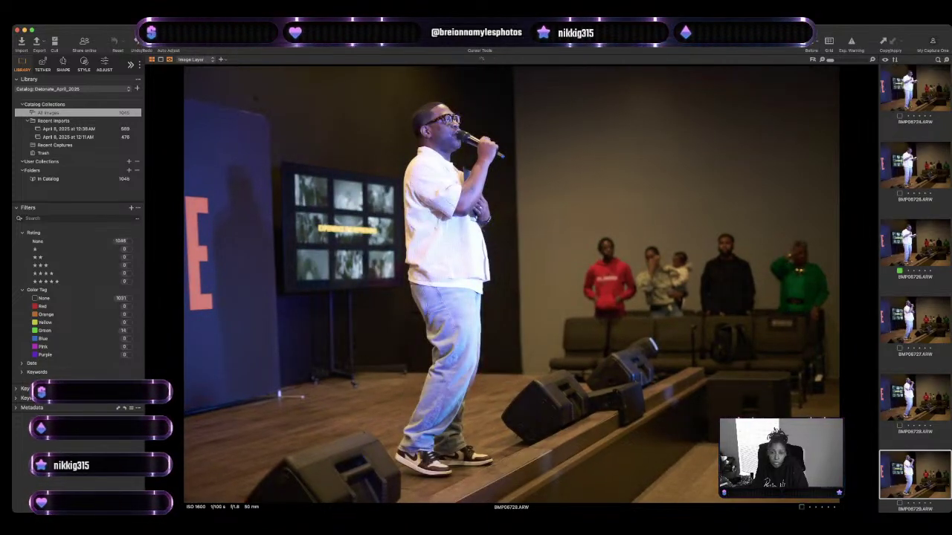
key(Down)
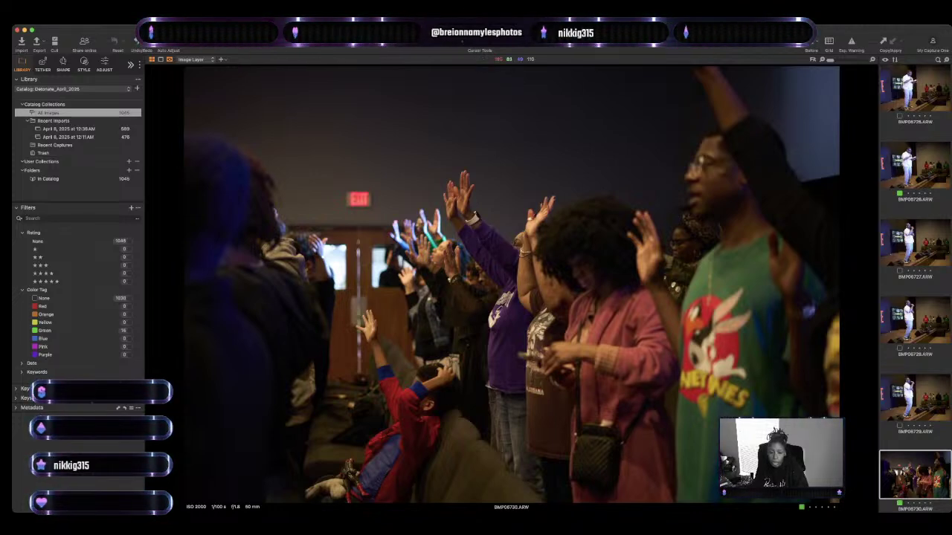
key(plus)
Review the remaining raised-hands crowd frames, compare the speaker shots before the DETONATE backdrop, and tag BMP06733.ARW green.
key(Down)
key(Down)
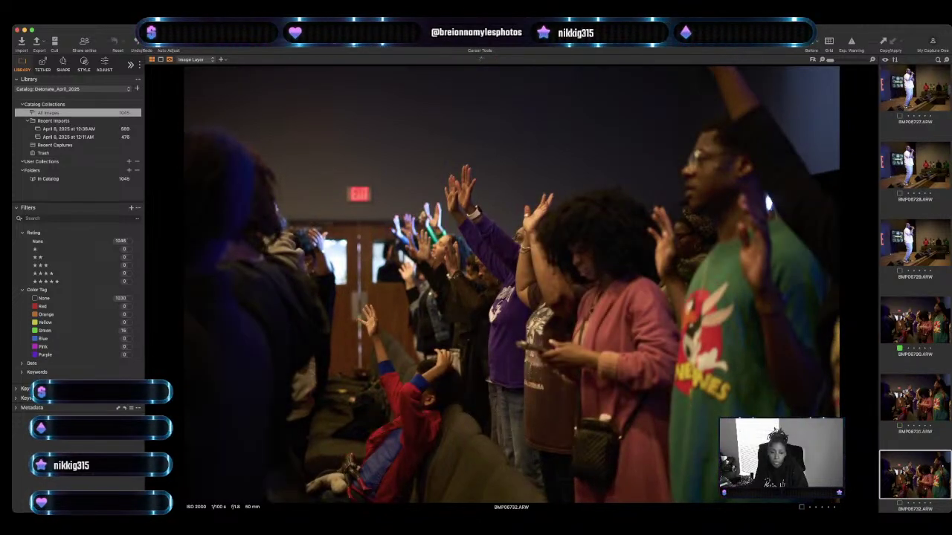
key(Down)
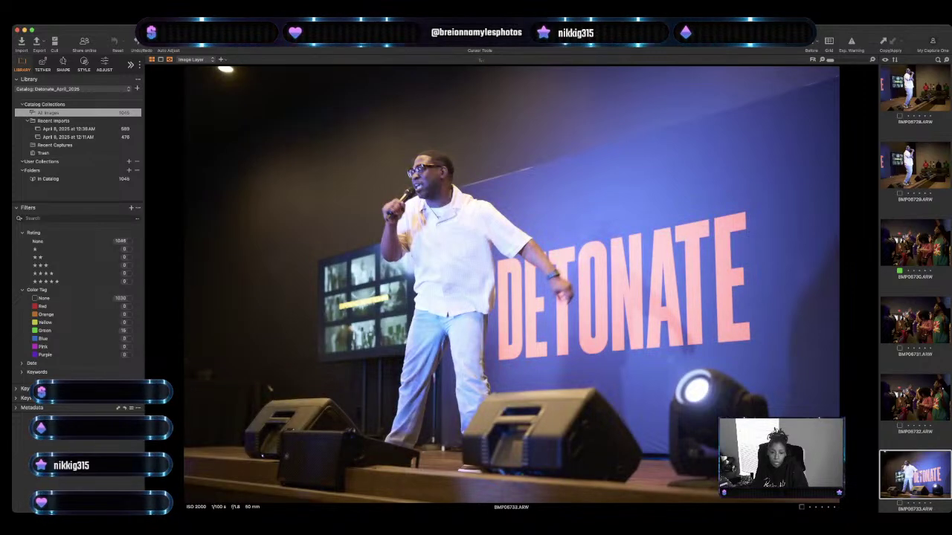
key(Down)
key(Up)
key(plus)
Review the stage frames from BMP06734.ARW to BMP06738.ARW and tag the wide shots BMP06736.ARW and BMP06738.ARW green.
key(Down)
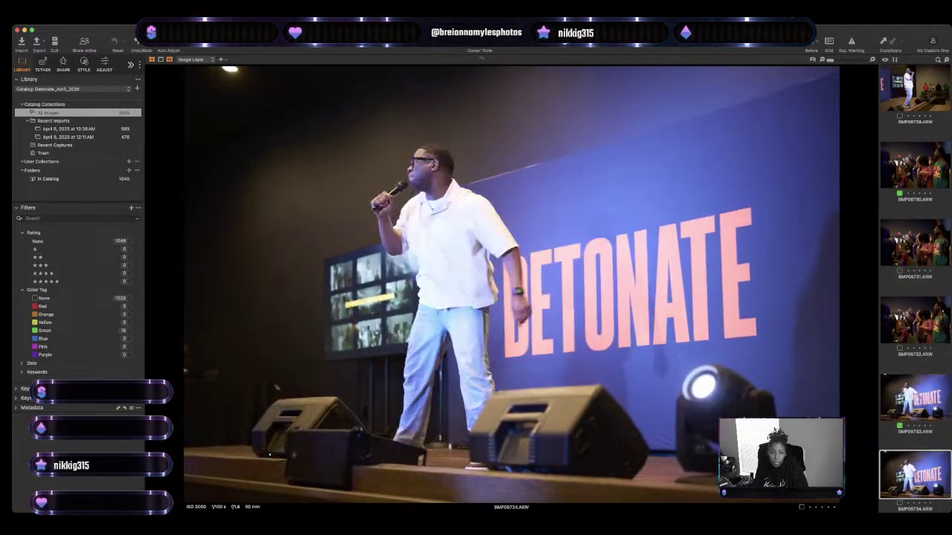
key(Down)
key(Down)
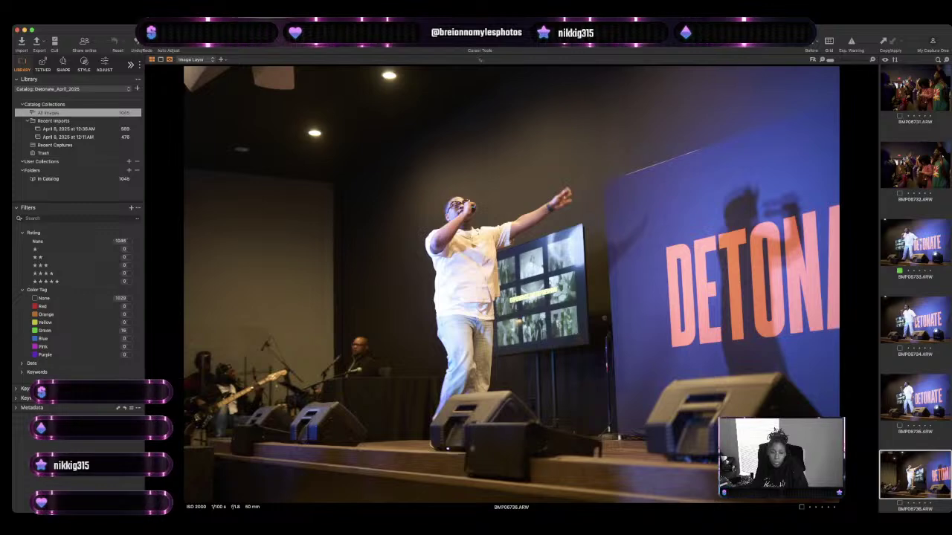
key(plus)
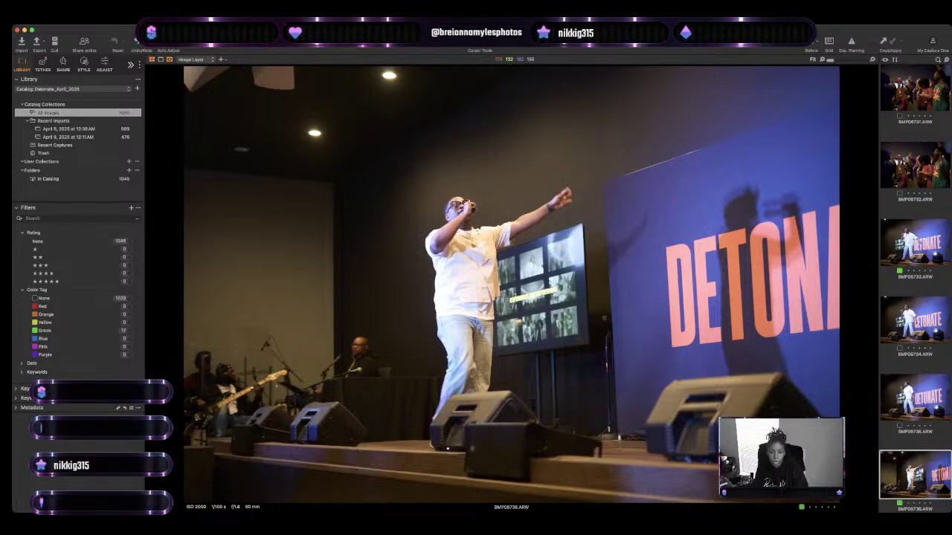
key(Down)
key(Down)
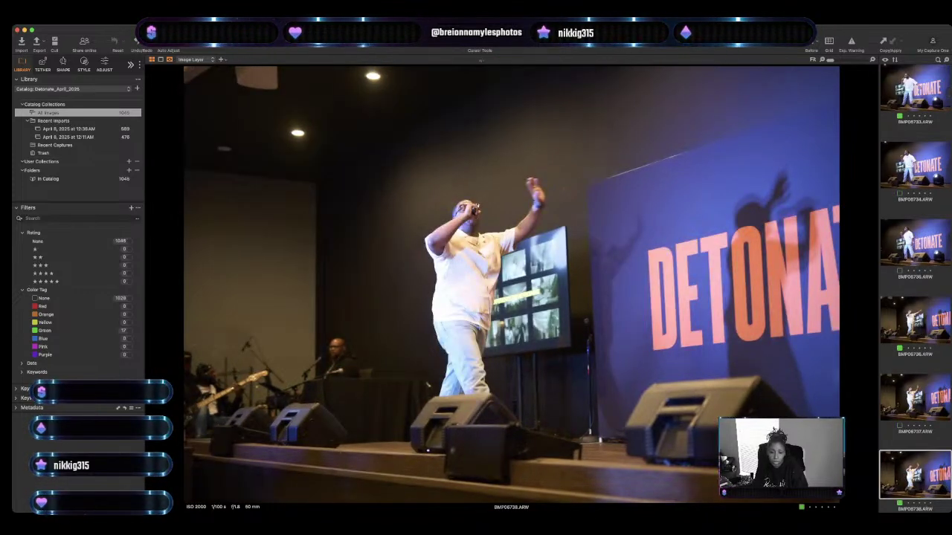
Compare the close stage shots of the speaker from BMP06739.ARW to BMP06744.ARW for sharpness, gesture and expression.
key(Down)
key(Down)
key(Up)
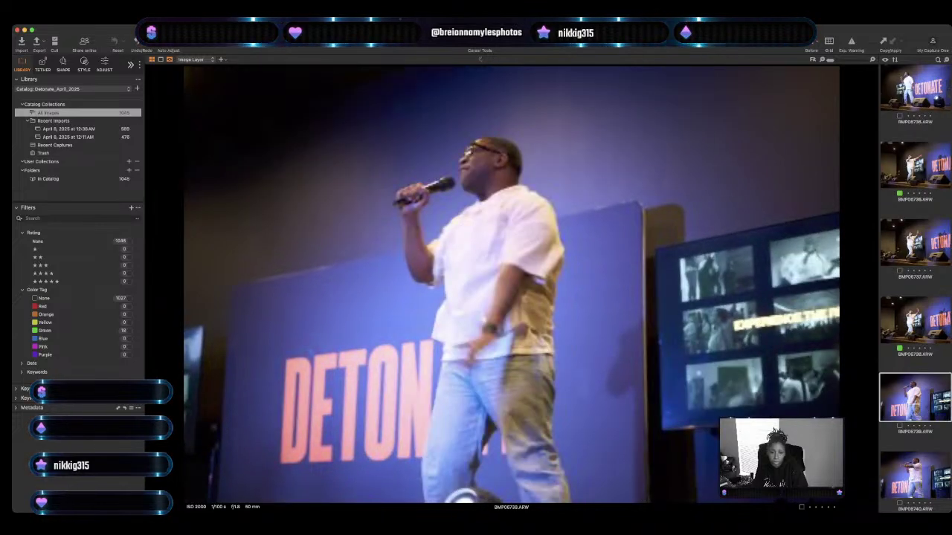
key(Down)
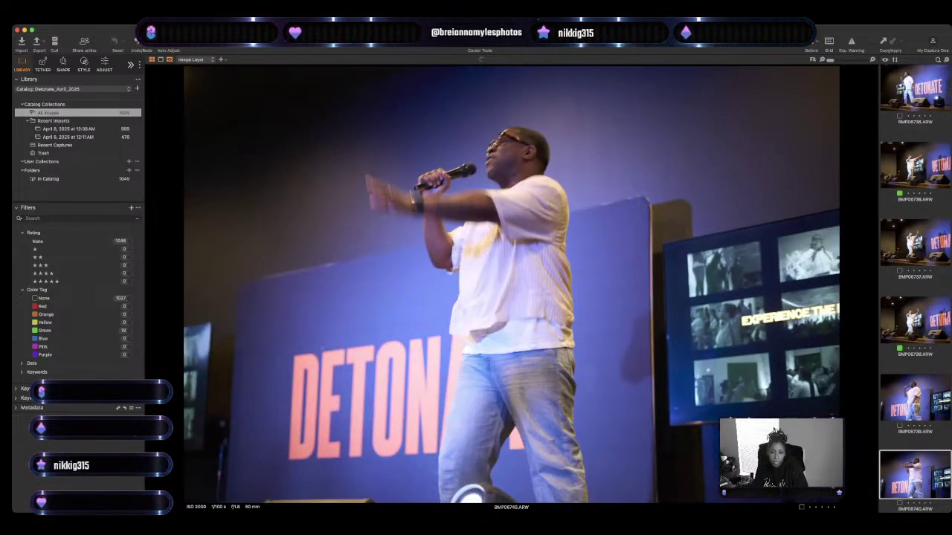
key(Up)
key(Down)
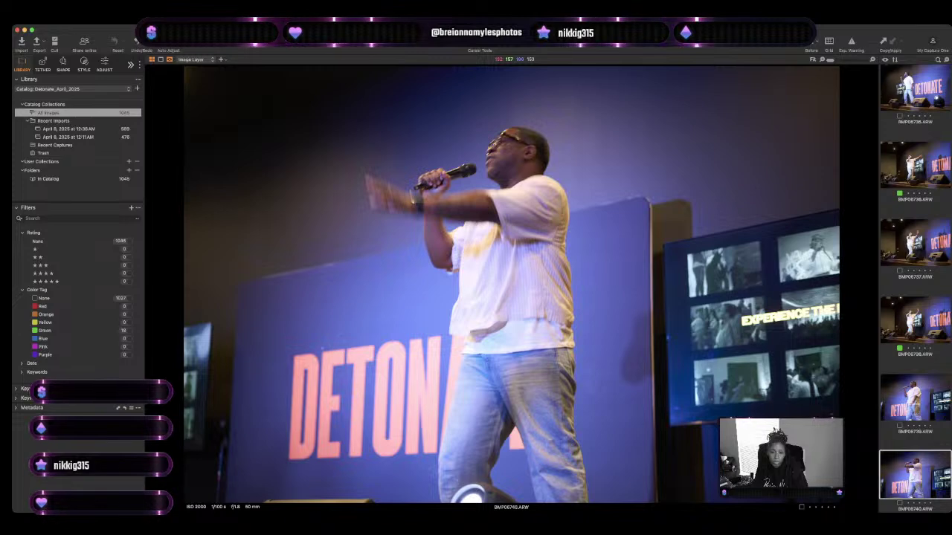
key(Down)
key(Down)
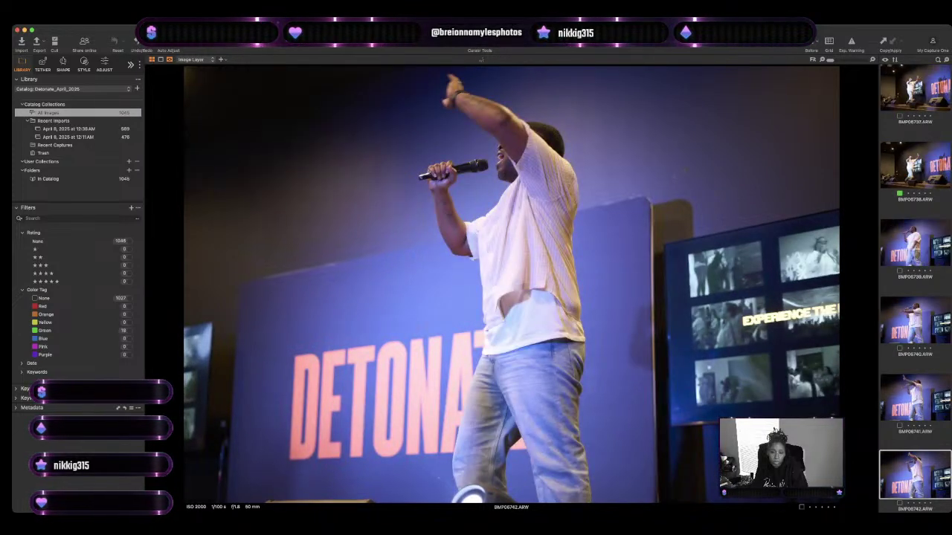
key(Down)
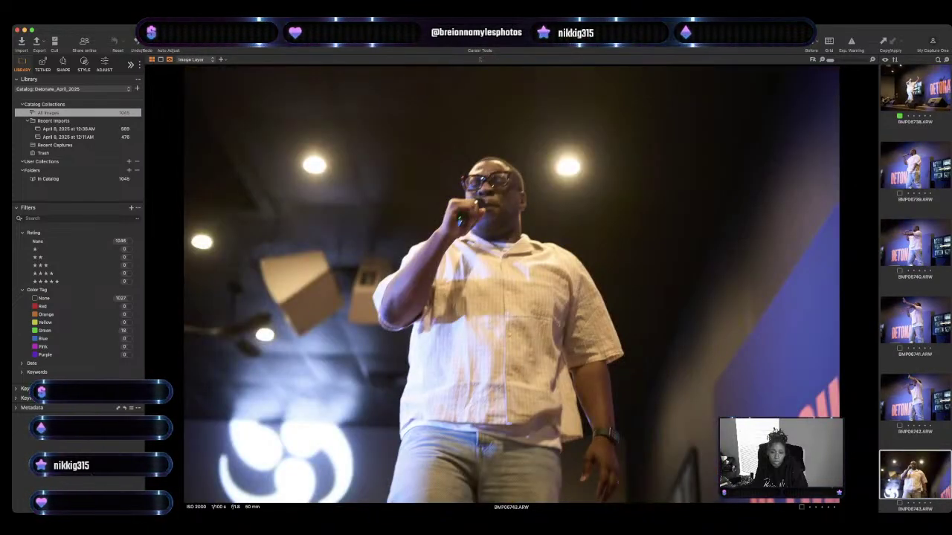
key(Down)
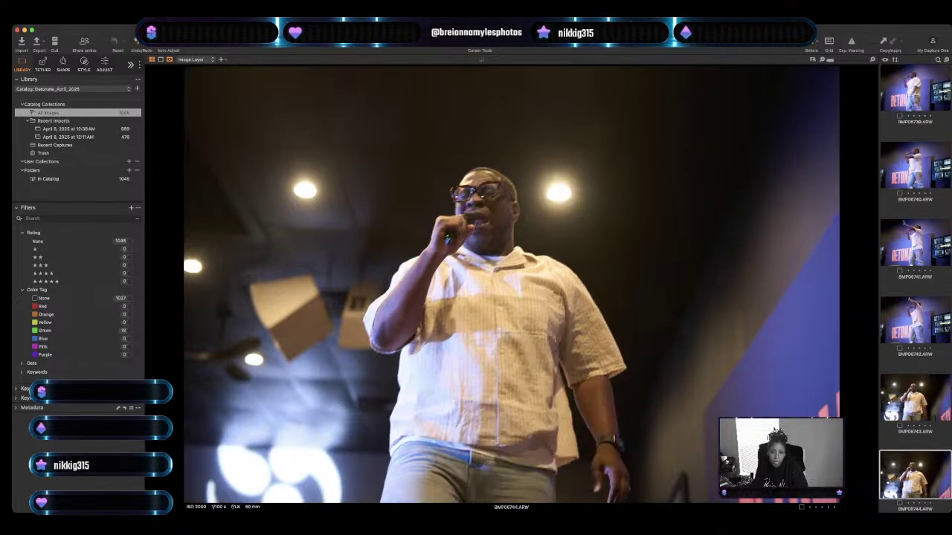
Tag the close speaker shots BMP06744.ARW and BMP06745.ARW and the full-length shot BMP06748.ARW green.
key(Down)
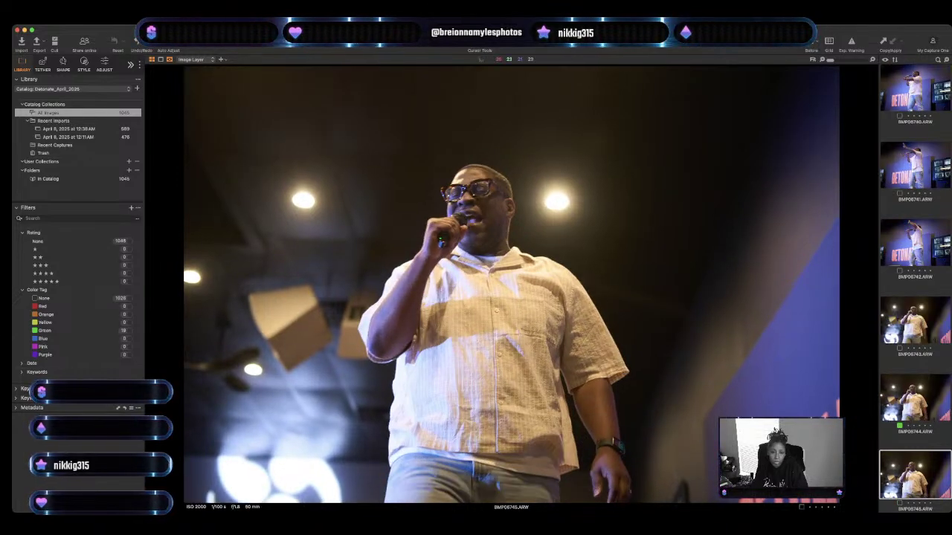
key(Down)
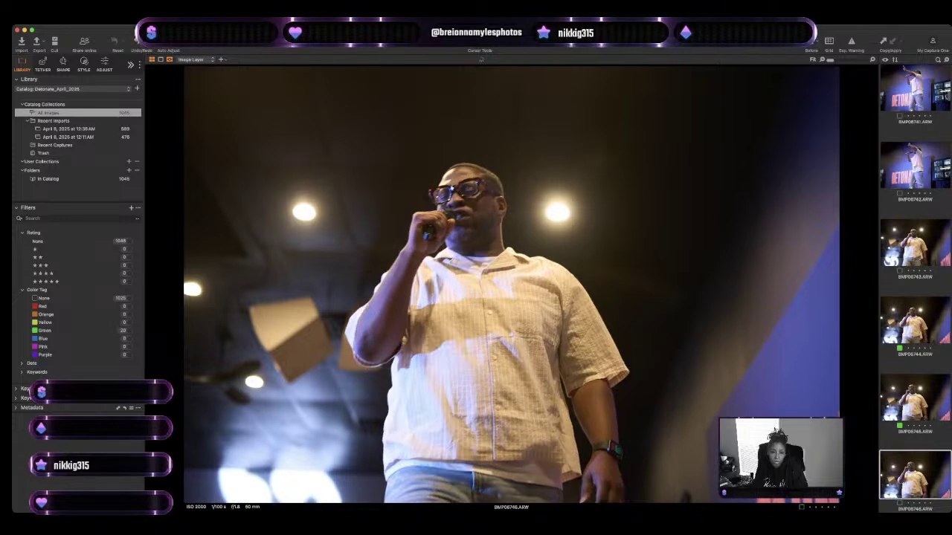
key(Down)
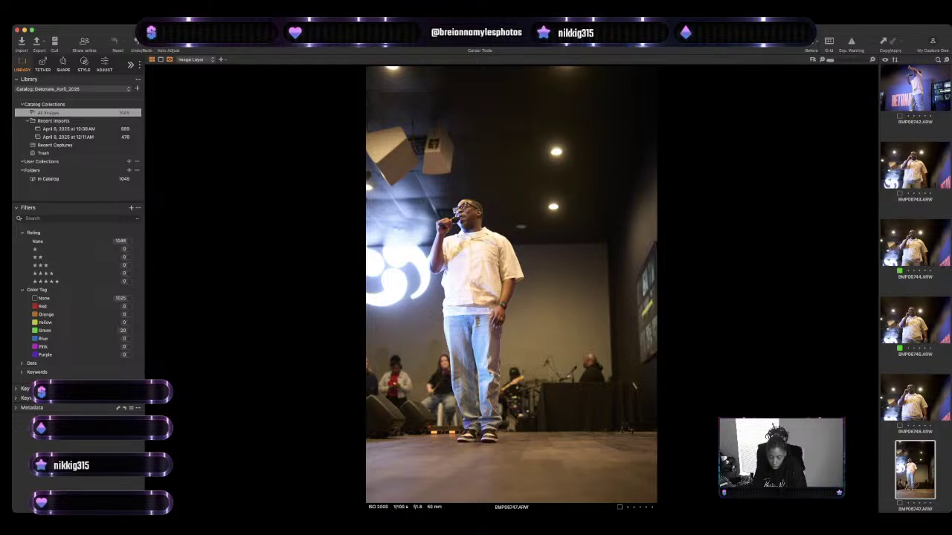
key(Right)
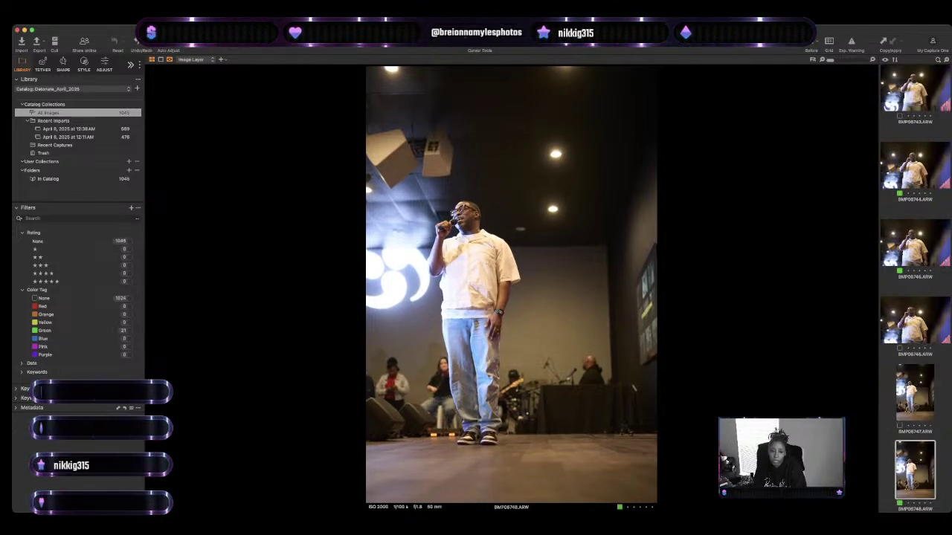
key(plus)
Review the full-length speaker frames up to BMP06753.ARW and tag the raised-arm shots BMP06750.ARW and BMP06753.ARW green.
key(Right)
key(Right)
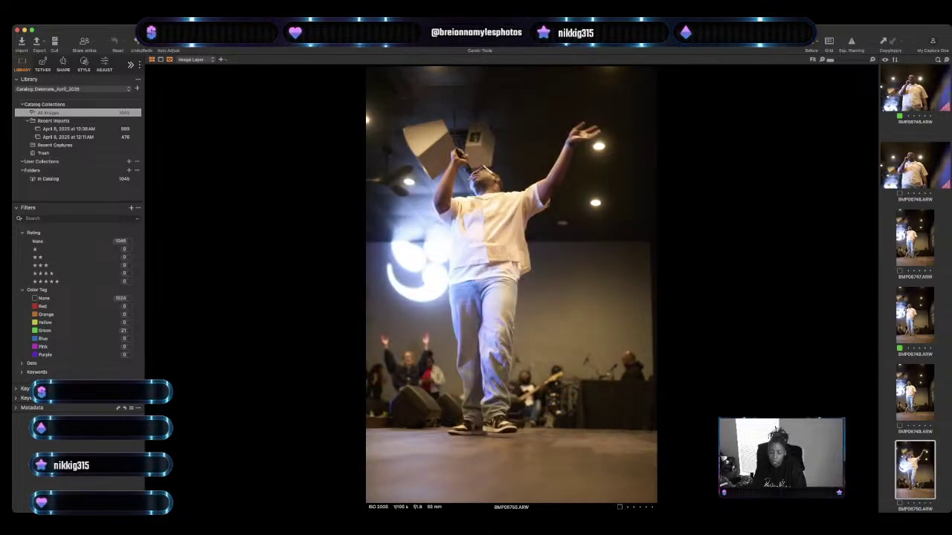
key(plus)
key(Right)
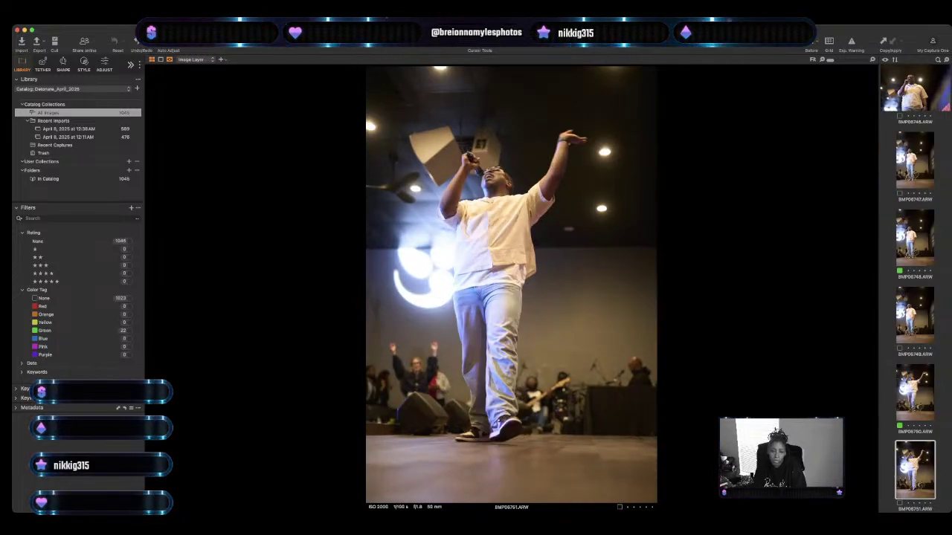
key(Right)
key(Right)
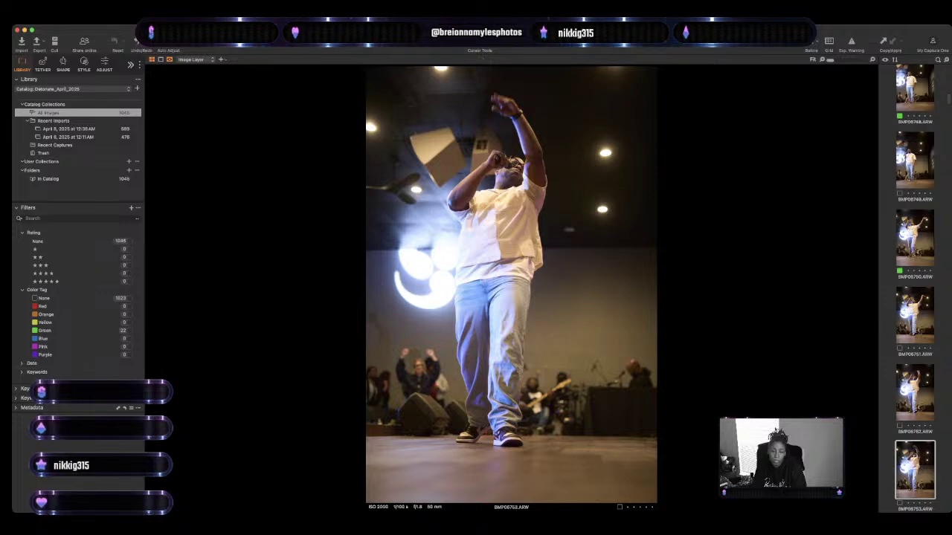
key(plus)
Compare the speaker frames BMP06754.ARW to BMP06756.ARW and tag BMP06755.ARW green.
key(Right)
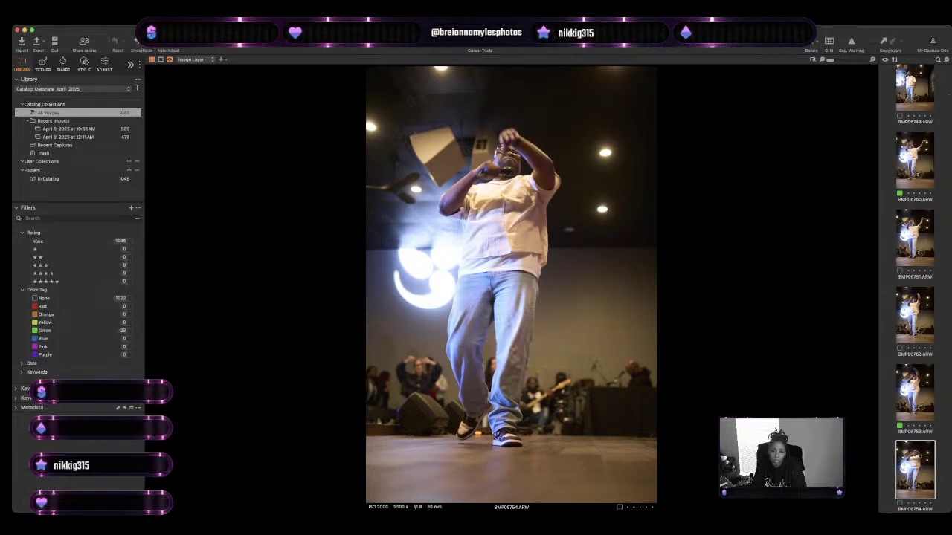
key(Right)
key(Right)
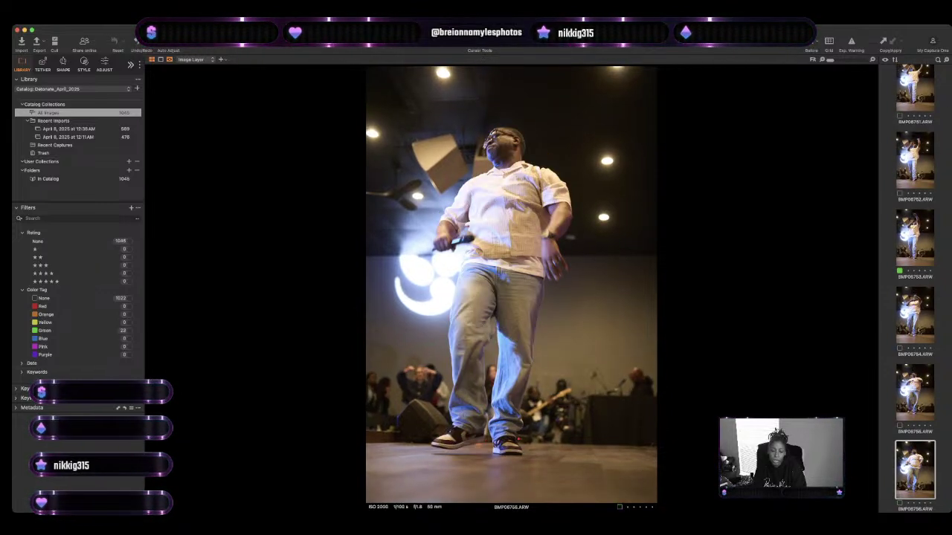
key(Left)
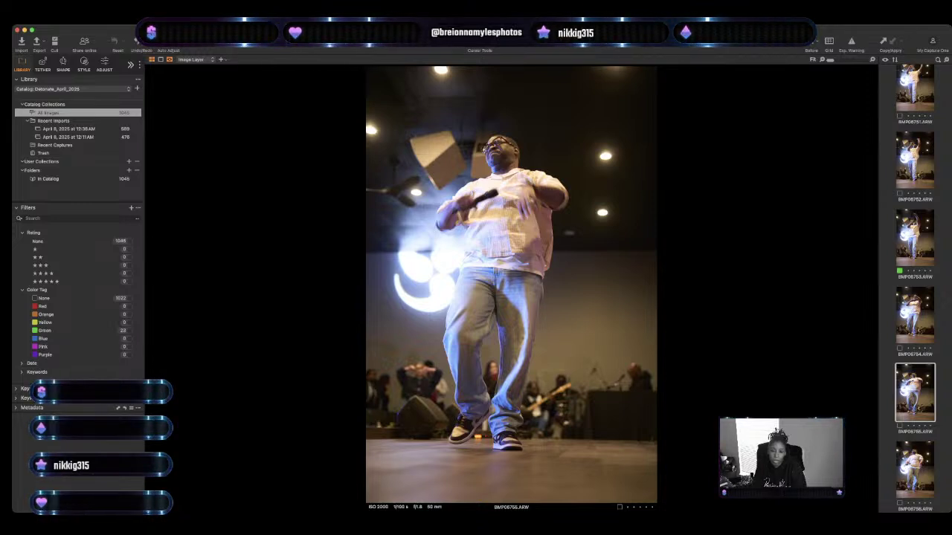
key(plus)
Review the speaker's walking frames up to BMP06761.ARW and tag BMP06758.ARW and BMP06761.ARW green.
key(Right)
key(Right)
key(Right)
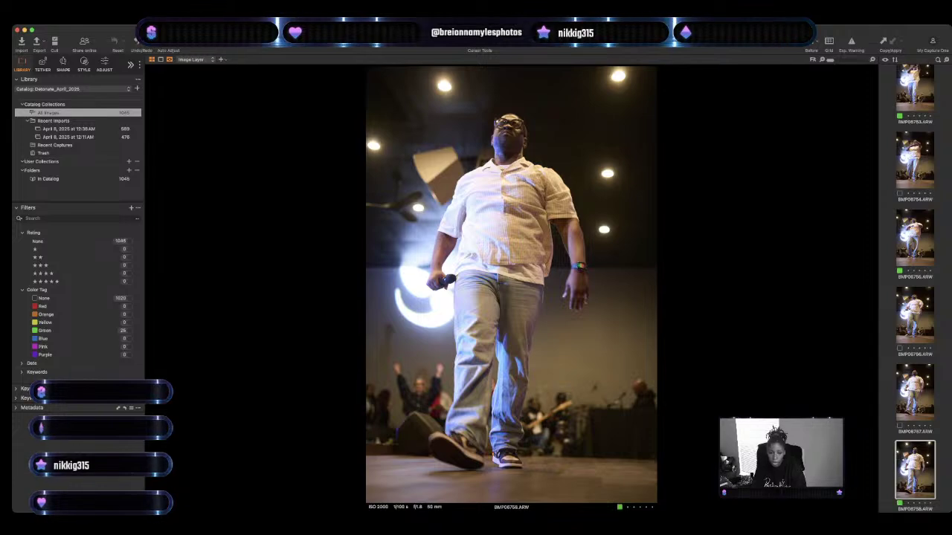
key(plus)
key(Right)
key(Right)
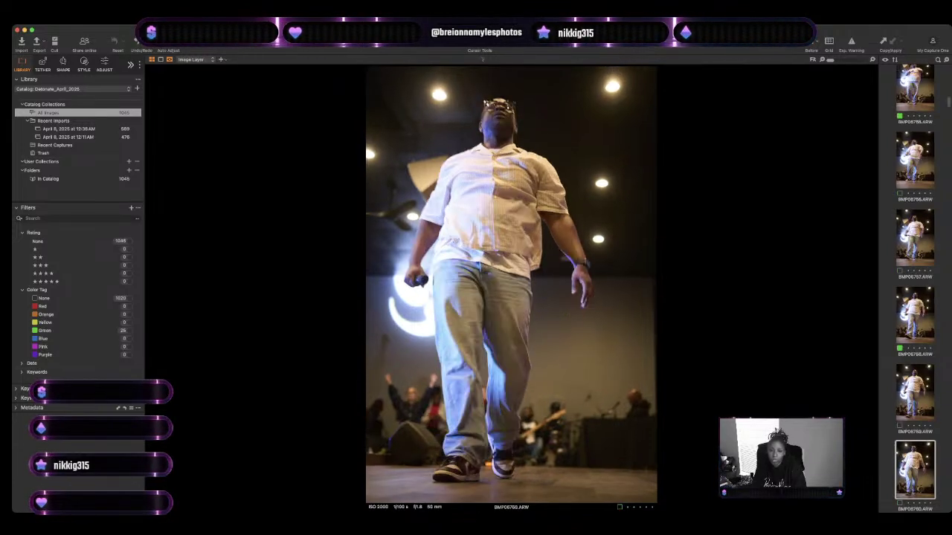
key(Right)
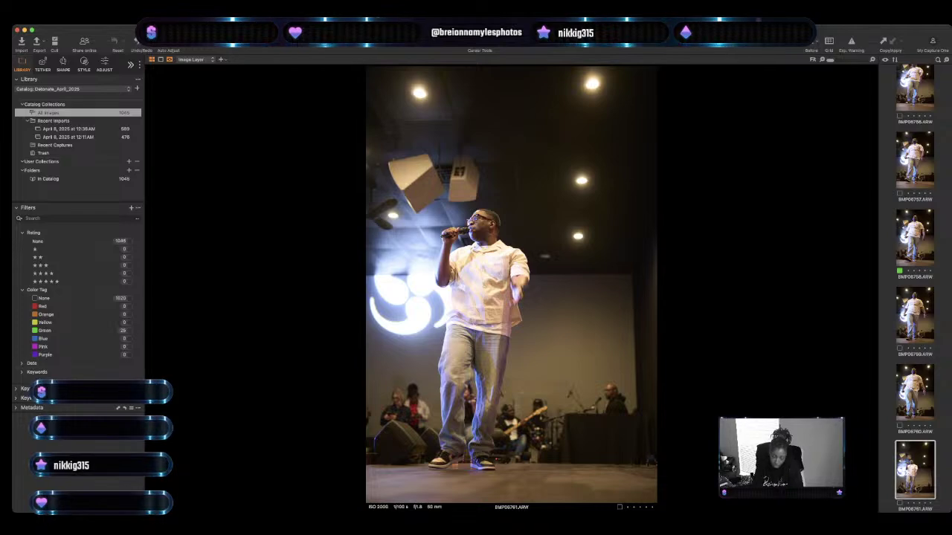
key(Right)
Review the remaining stage frames up to BMP06771.ARW and tag the group shot with the speaker's raised fist, BMP06772.ARW, green.
key(Right)
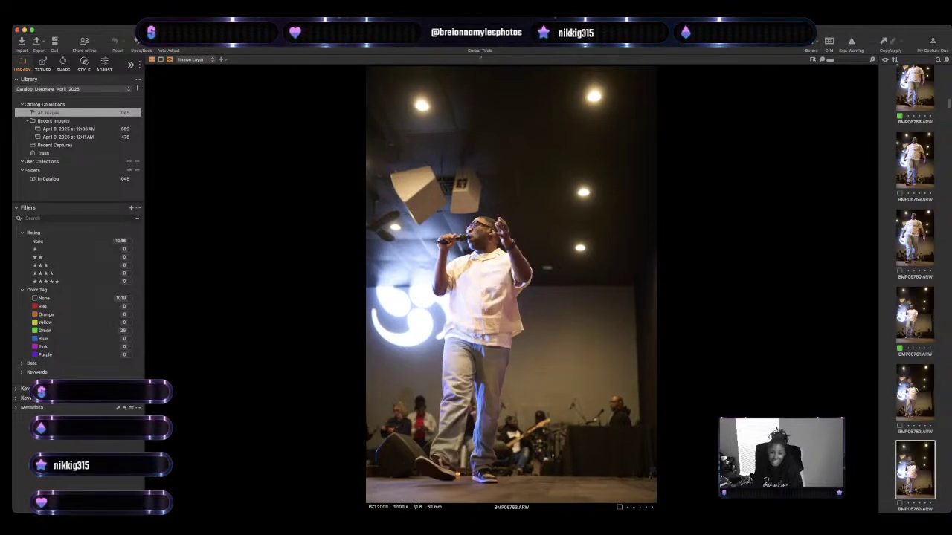
key(Right)
key(Right)
key(Right)
key(Right)
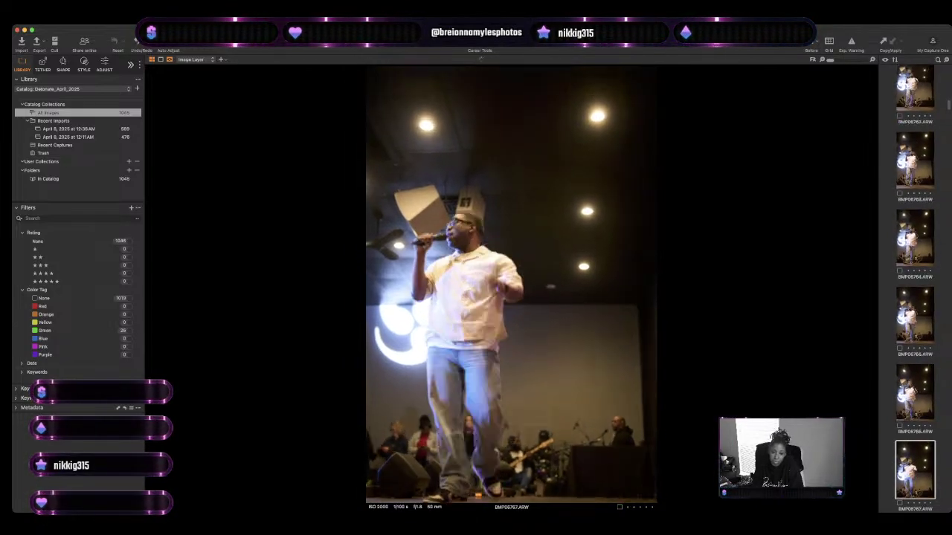
key(Right)
key(Right)
key(Right)
key(Right)
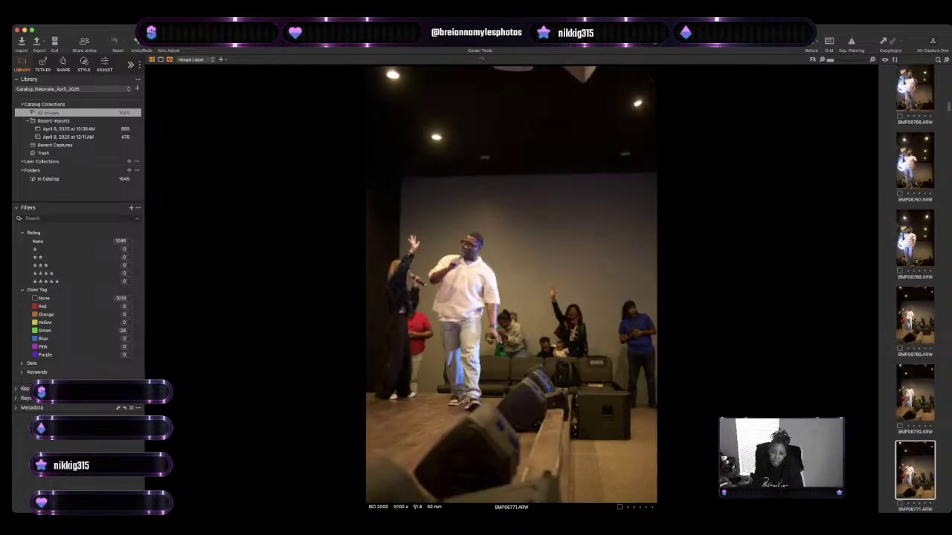
key(Right)
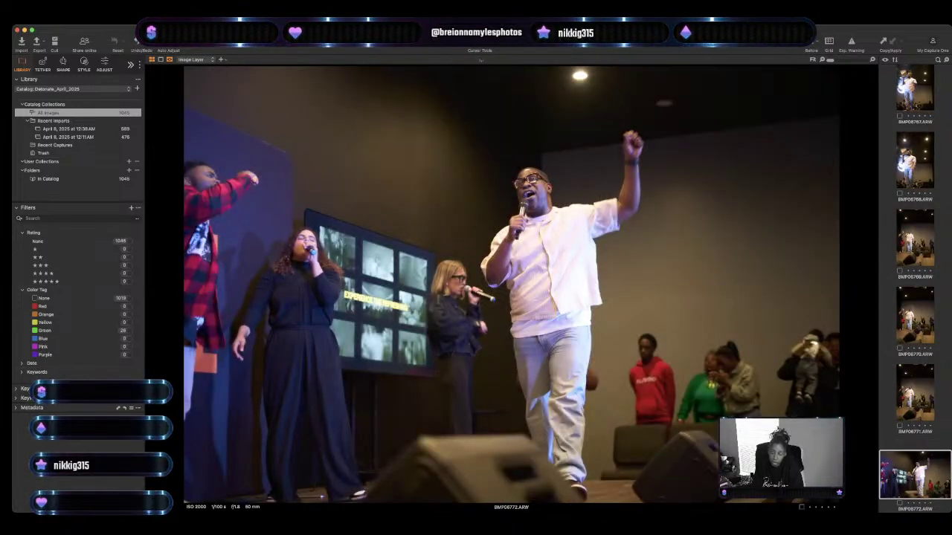
key(Right)
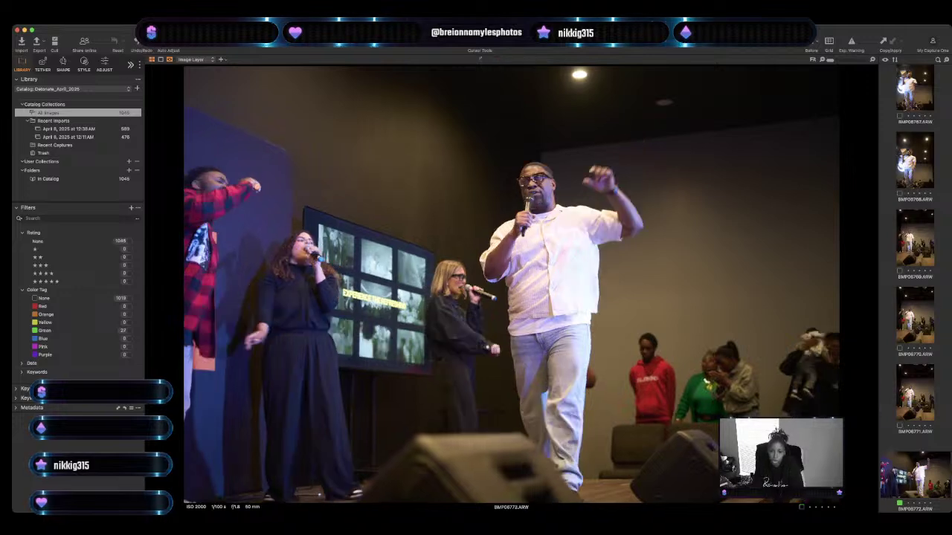
Review the frames BMP06773.ARW to BMP06780.ARW and tag the shots of the man in the tan hoodie, BMP06776.ARW and BMP06780.ARW, green.
key(Right)
key(Right)
key(Right)
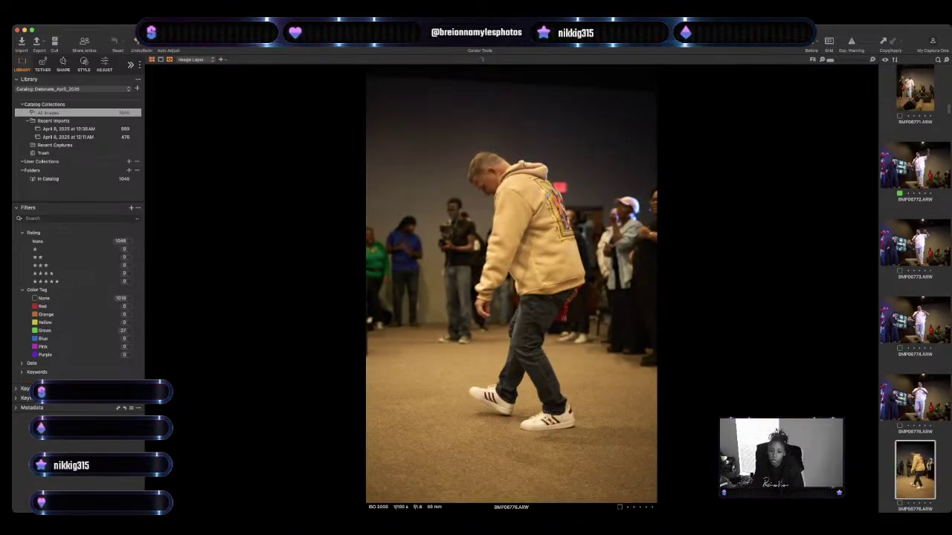
key(plus)
key(Right)
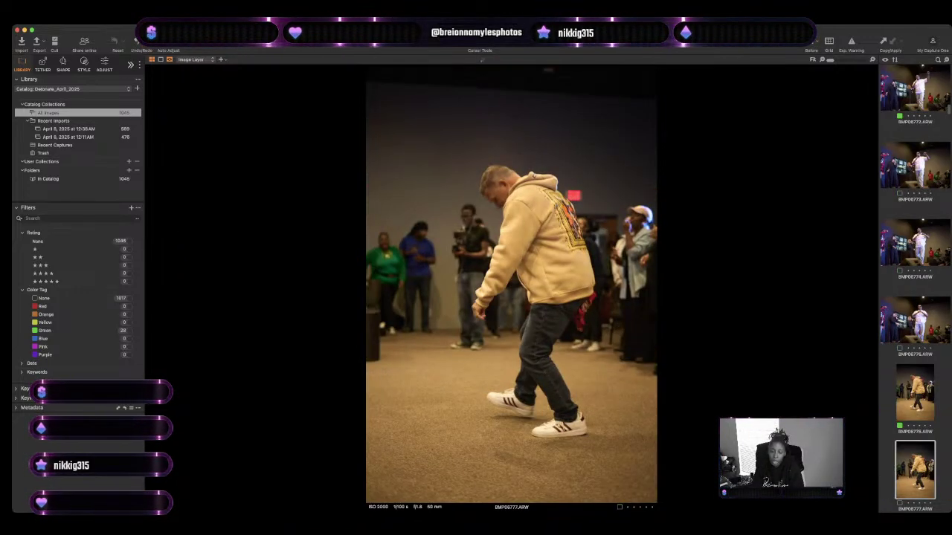
key(Right)
key(Right)
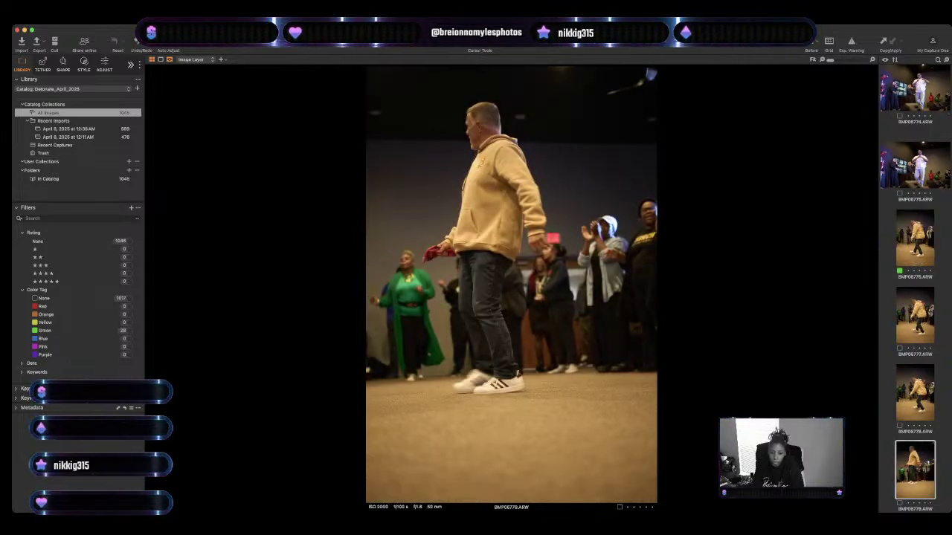
key(Right)
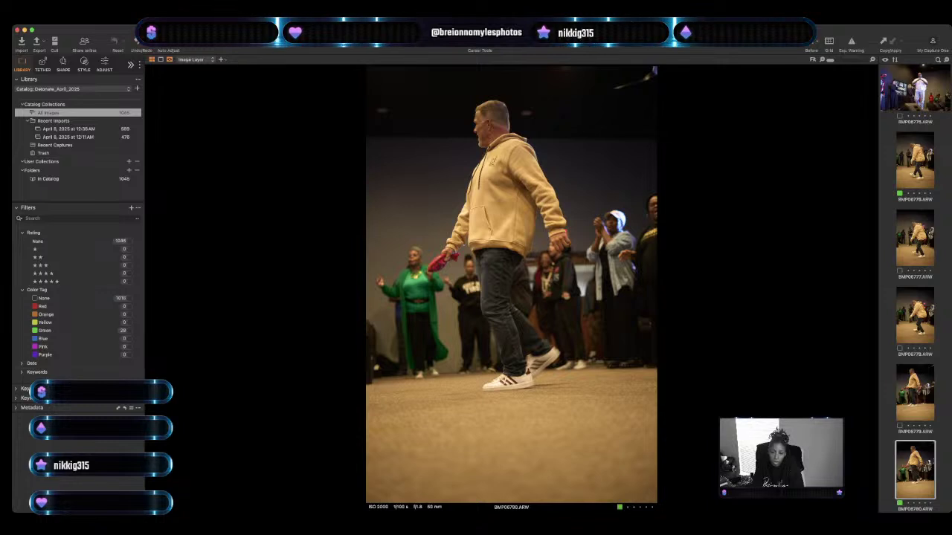
Review the frames BMP06781.ARW to BMP06785.ARW and tag the shots of the two women together, BMP06783.ARW and BMP06785.ARW, green.
key(Down)
key(Down)
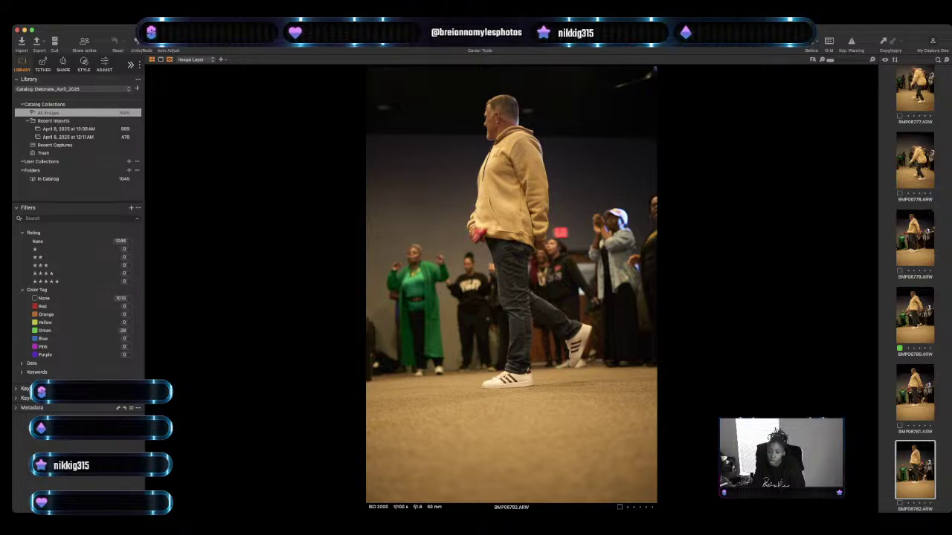
key(Right)
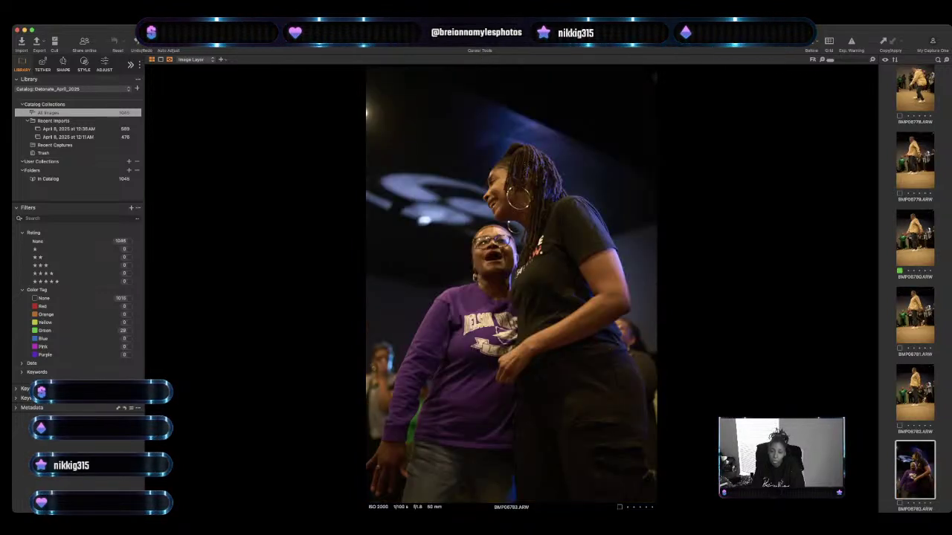
key(Right)
key(Left)
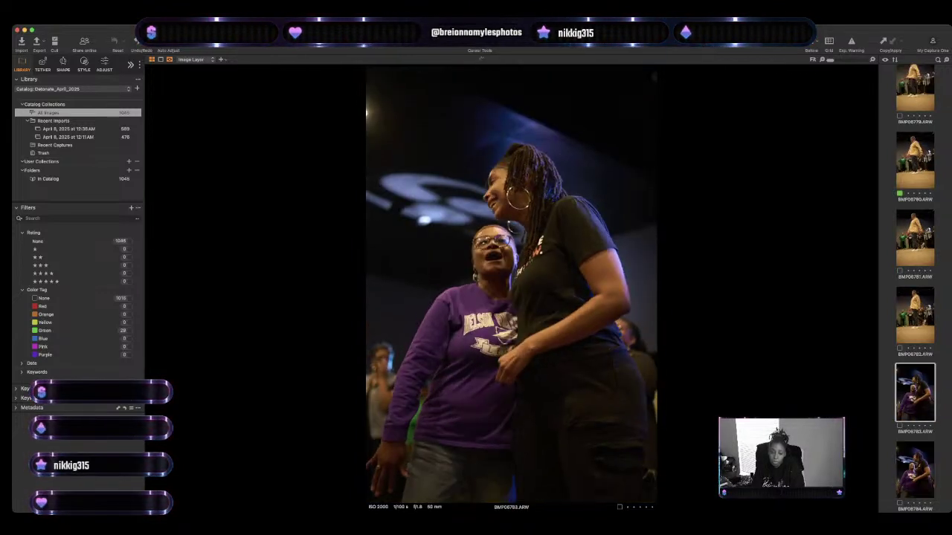
key(plus)
key(Right)
key(Right)
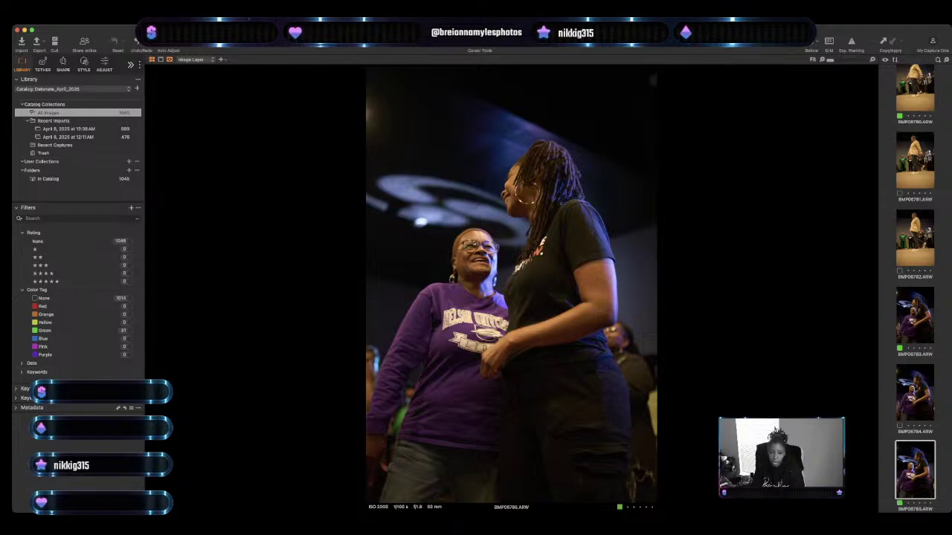
Review the frames of the woman in the purple sweatshirt and tag her smiling shot BMP06790.ARW green.
key(Right)
key(Right)
key(Right)
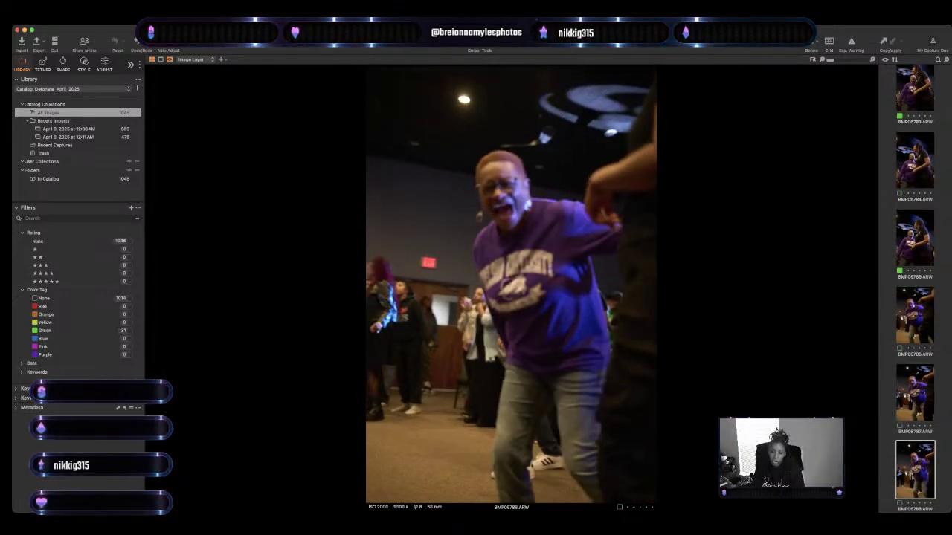
key(Right)
key(Right)
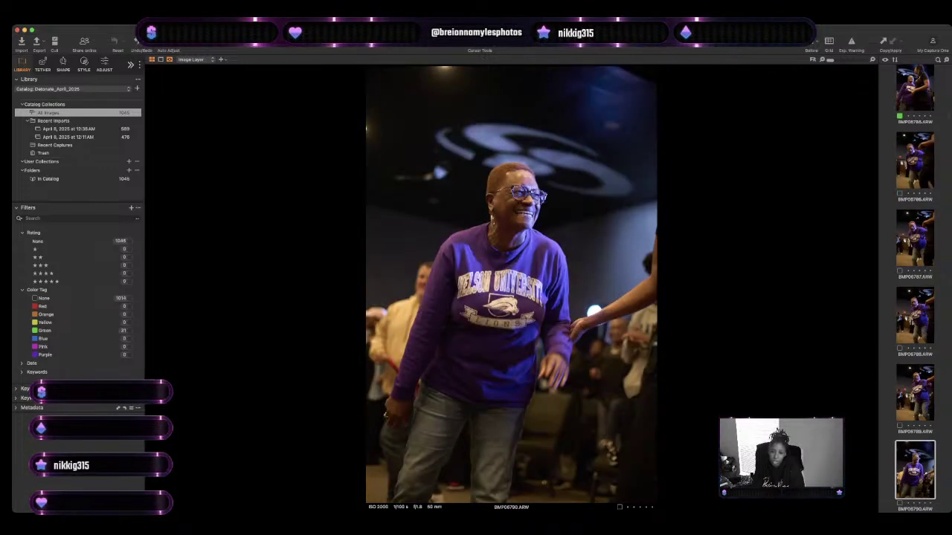
key(Right)
Review the last purple-sweatshirt frames and tag the singer in the white jacket with a raised finger, BMP06794.ARW, green.
key(Right)
key(Right)
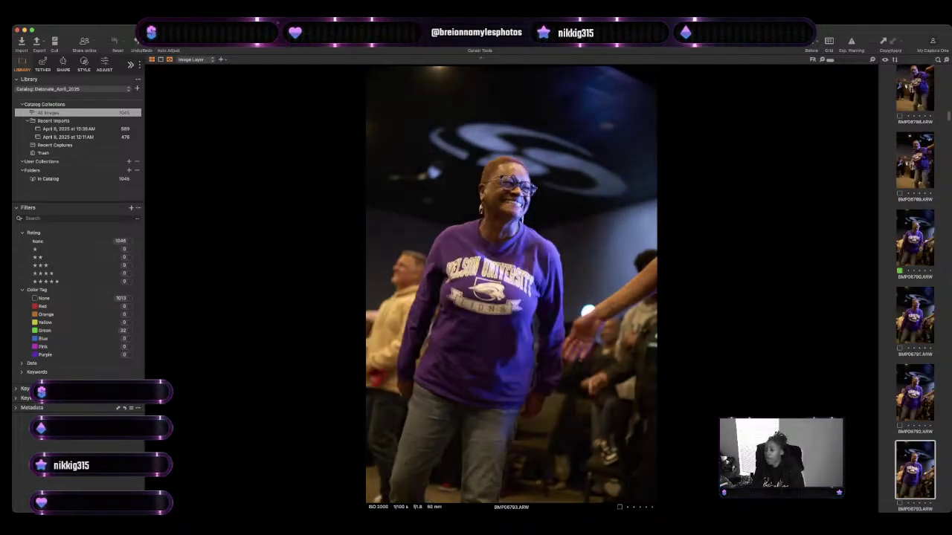
key(Right)
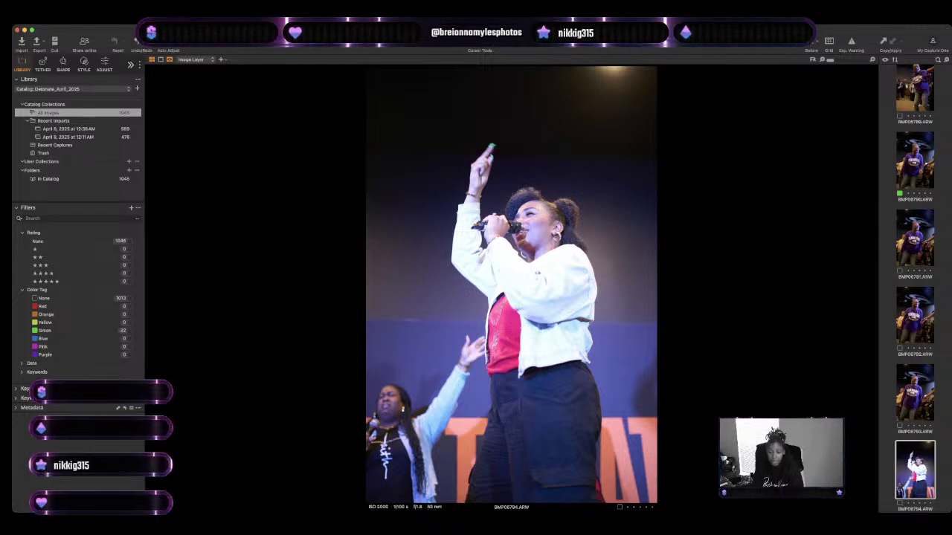
key(Right)
Review the remaining singer frames up to BMP06799.ARW and tag the violinist shot BMP06800.ARW green.
key(Right)
key(Right)
key(Right)
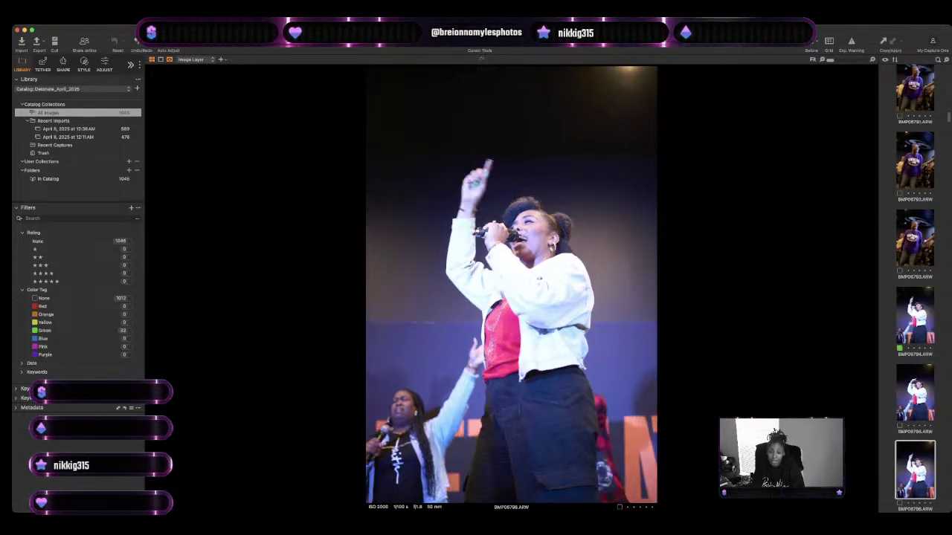
key(Right)
key(Right)
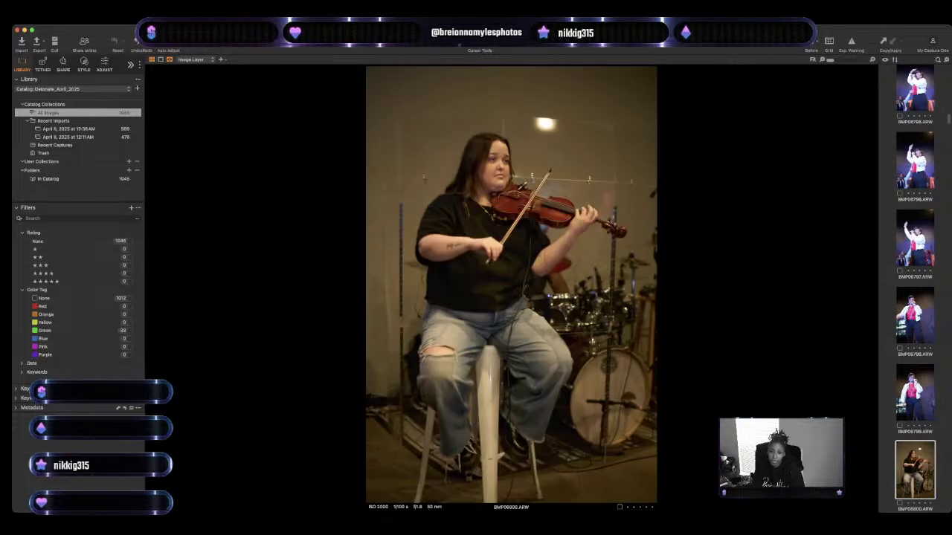
key(plus)
Compare the violinist frames BMP06801.ARW to BMP06803.ARW and view the singer's full-length shot BMP06804.ARW.
key(Right)
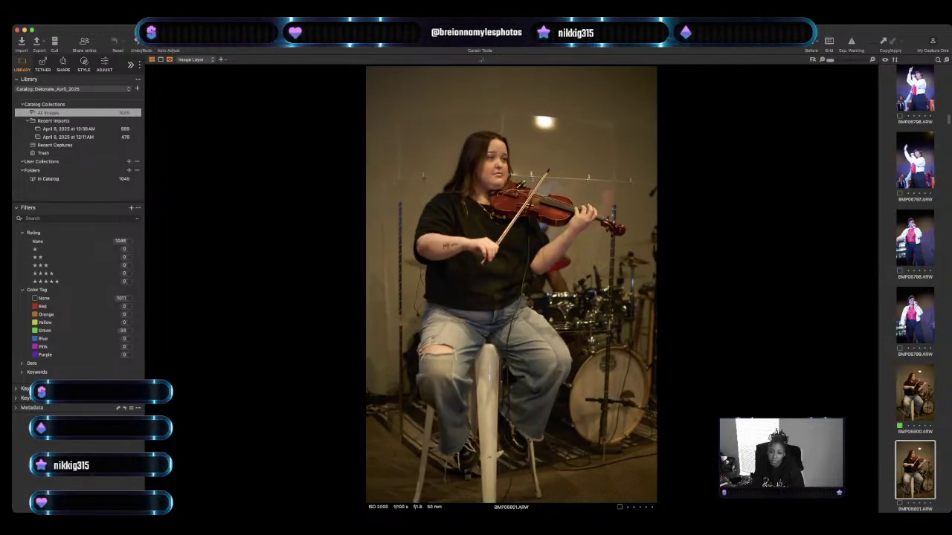
key(Right)
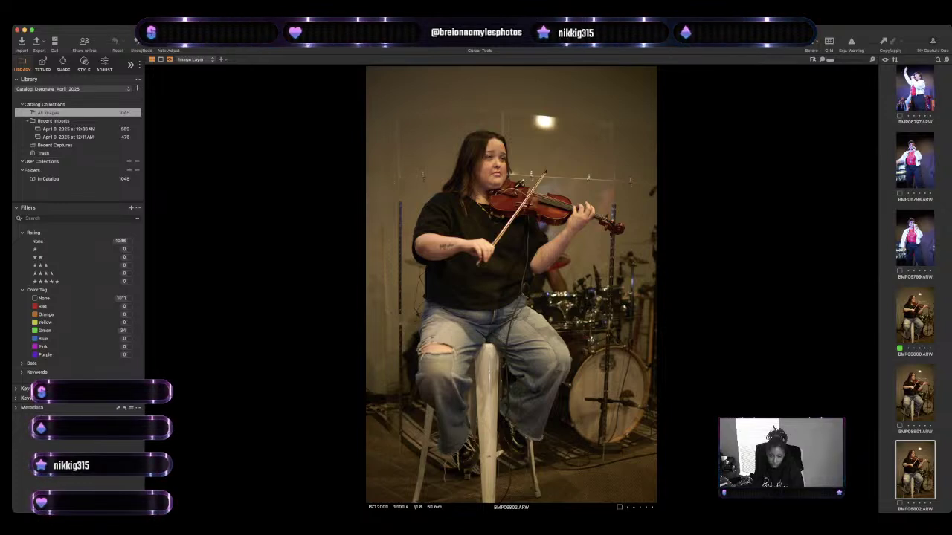
key(Right)
key(Right)
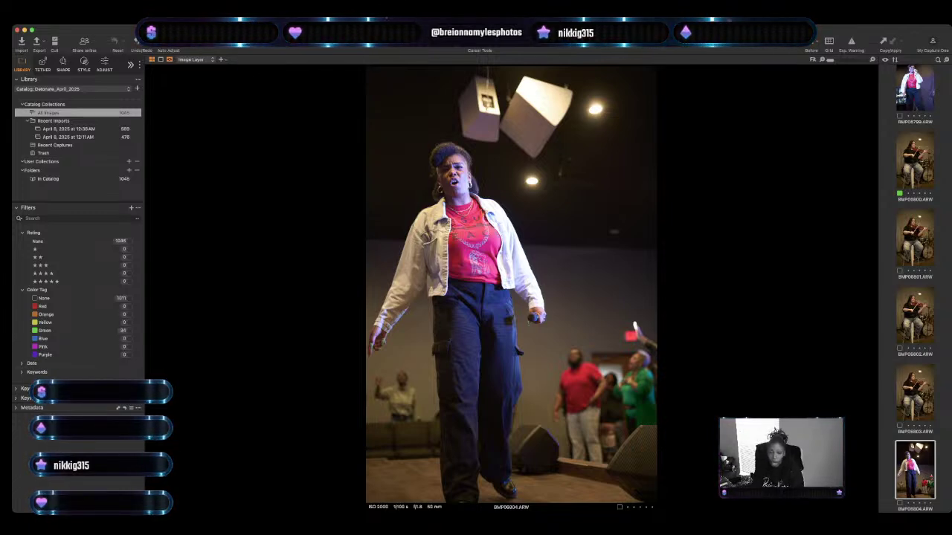
Review the white-jacket singer frames up to BMP06809.ARW and tag the audience shot with the raised hand, BMP06810.ARW, green.
key(Right)
key(Right)
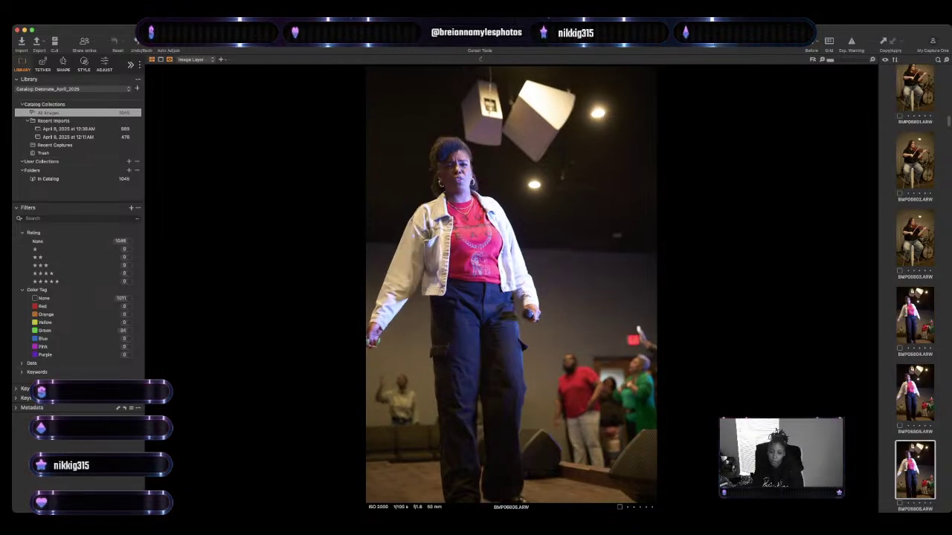
key(Right)
key(Right)
key(Right)
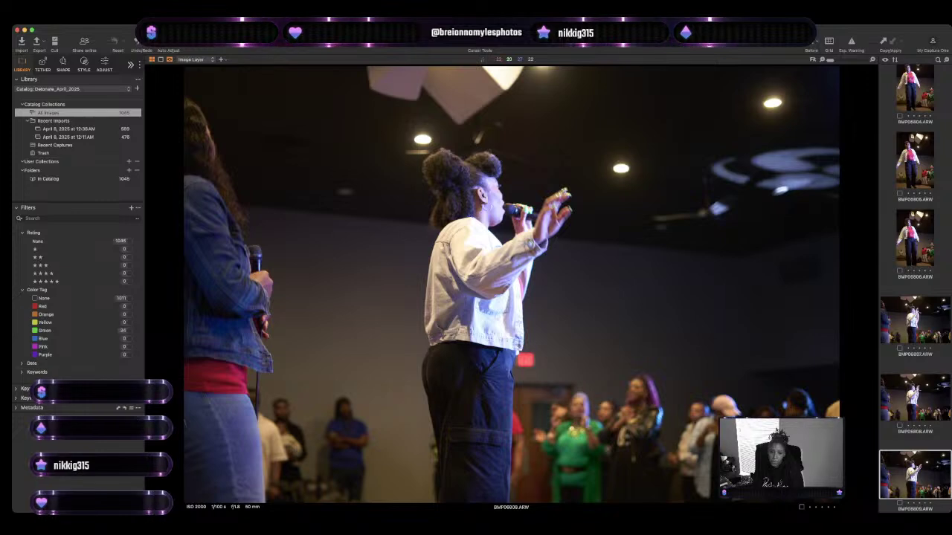
key(Right)
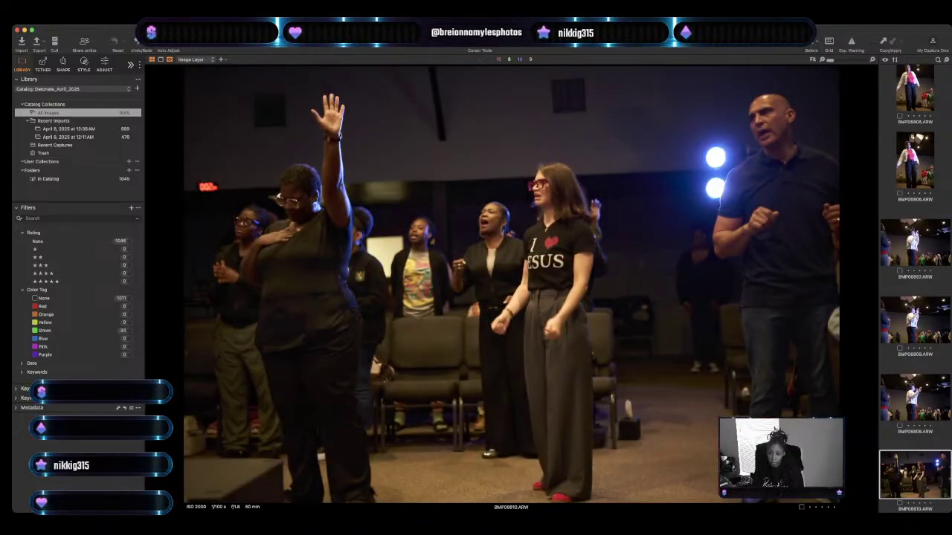
key(Right)
Tag the dark silhouette shot BMP06813.ARW and the shot of the crowd with raised hands, BMP06816.ARW, green.
key(Right)
key(Right)
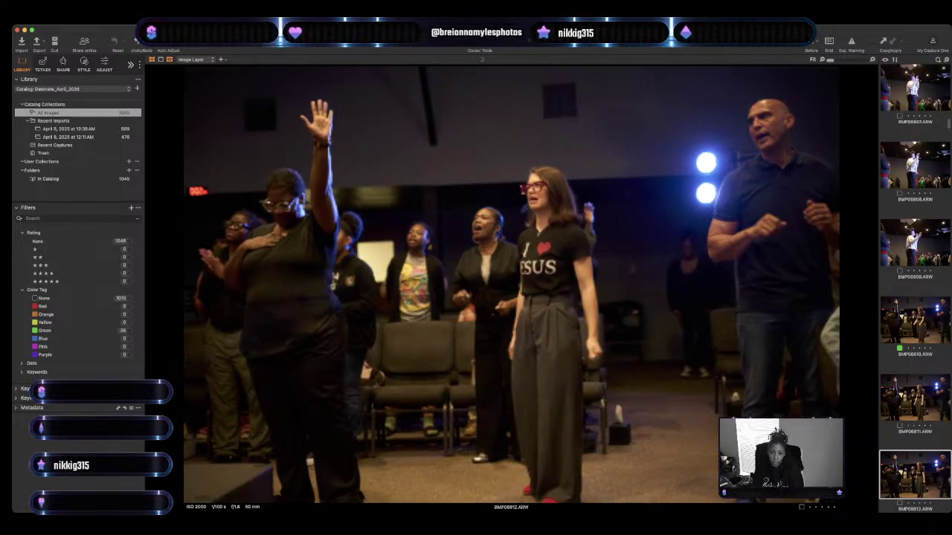
key(plus)
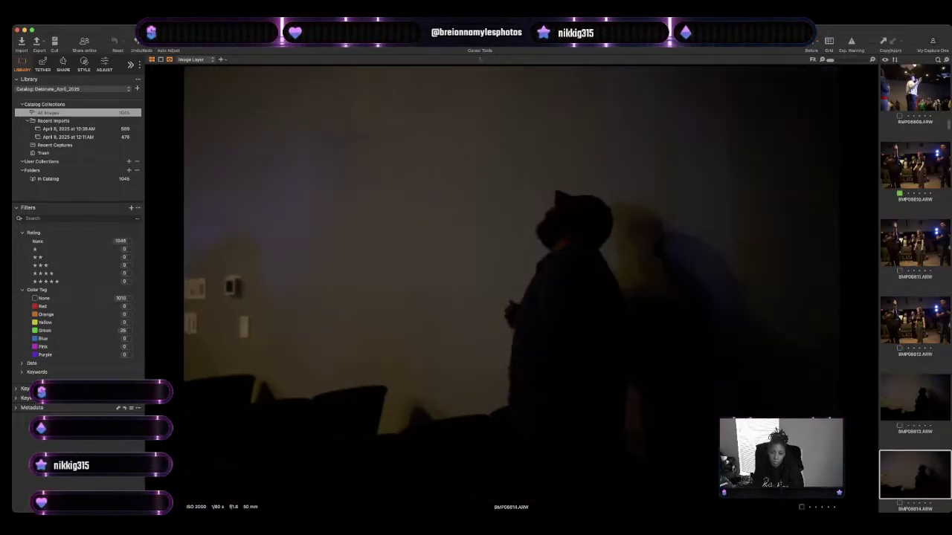
key(Right)
key(Right)
key(Right)
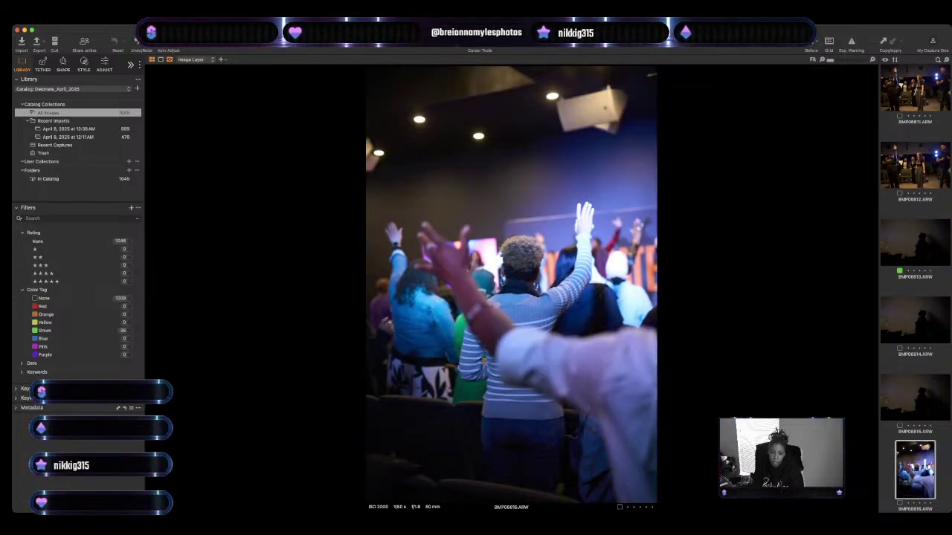
key(plus)
Review the remaining raised-hands crowd frames BMP06817.ARW to BMP06820.ARW and view the stage shot BMP06821.ARW.
key(Right)
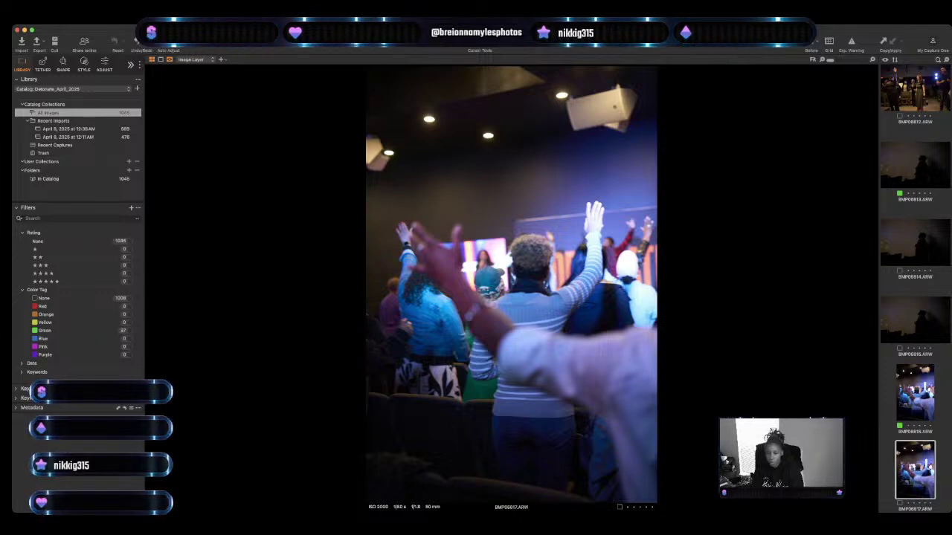
key(Right)
key(Right)
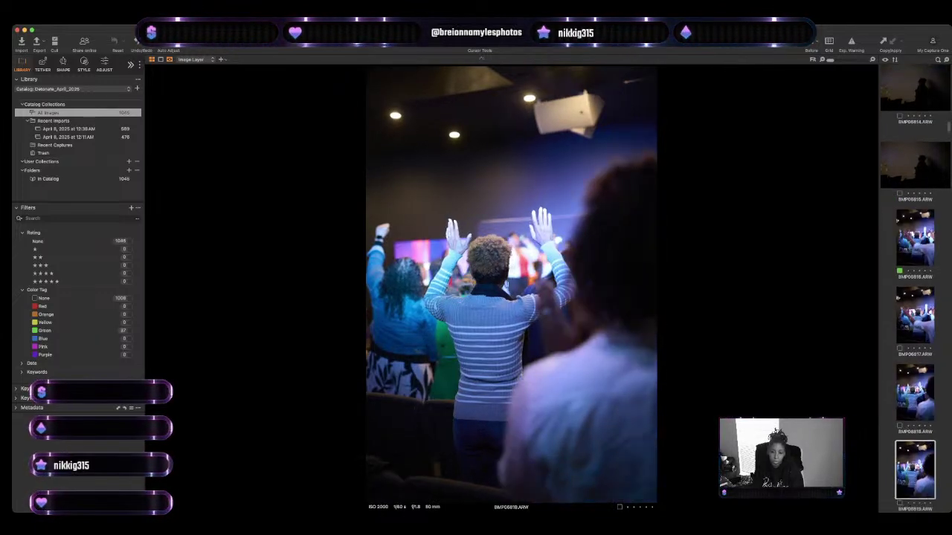
key(Right)
key(Right)
key(Right)
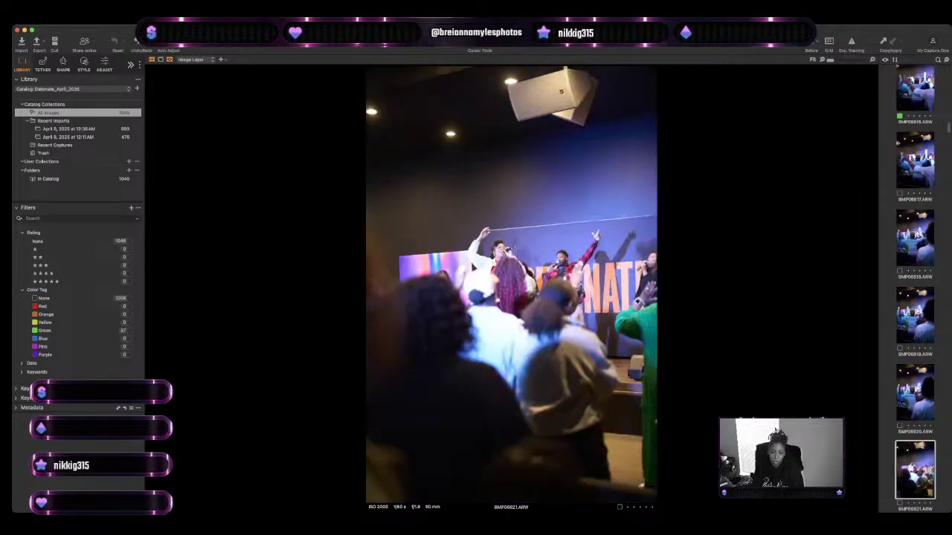
Compare the similar stage-and-crowd frames BMP06821.ARW to BMP06823.ARW and tag BMP06822.ARW green.
key(Right)
key(Left)
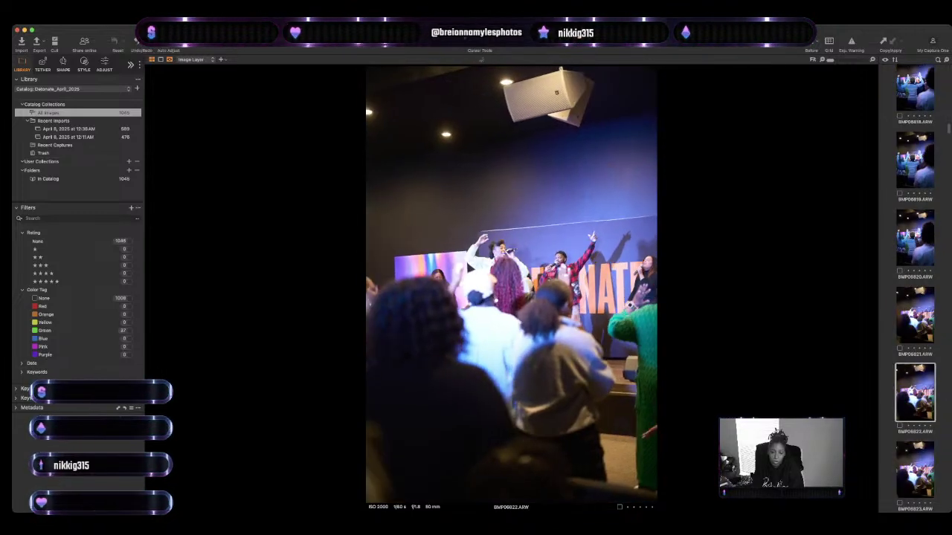
key(Left)
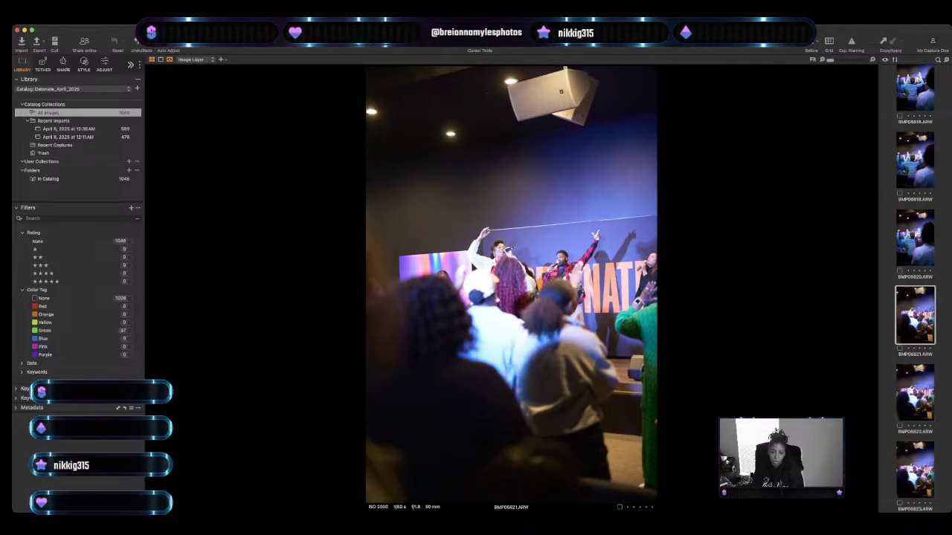
key(Left)
key(Right)
key(Right)
key(Right)
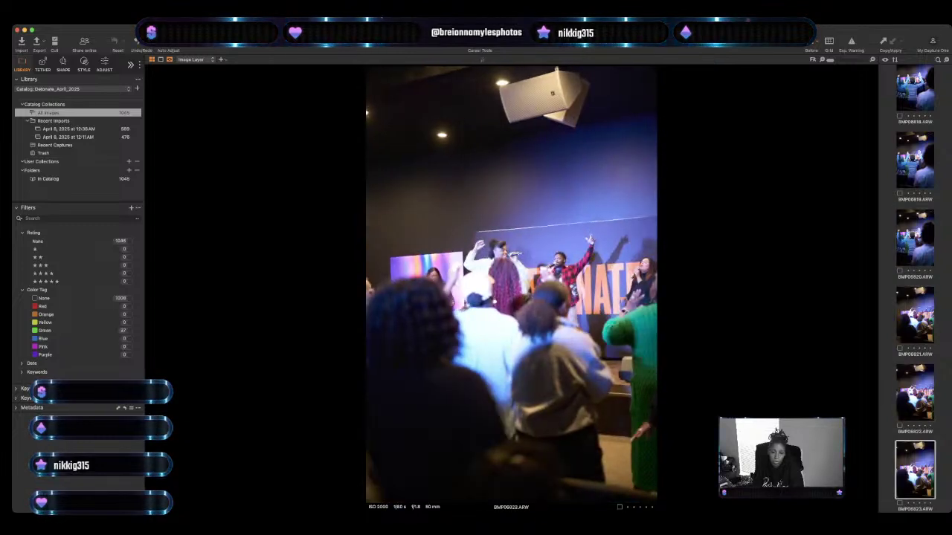
key(Right)
key(Left)
key(Left)
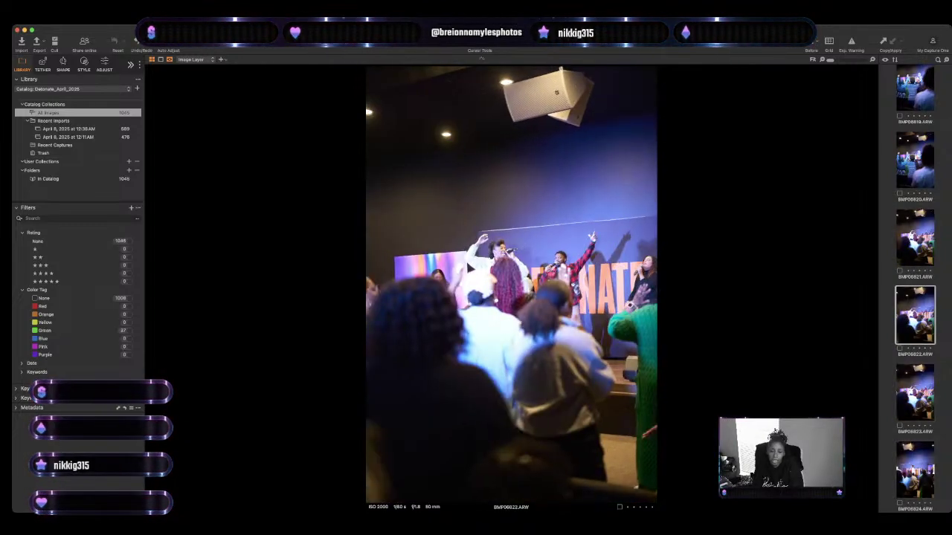
key(plus)
Tag the portrait shot of the singer behind the crowd, BMP06826.ARW, and the wider crowd shot BMP06827.ARW green.
key(Right)
key(Right)
key(Right)
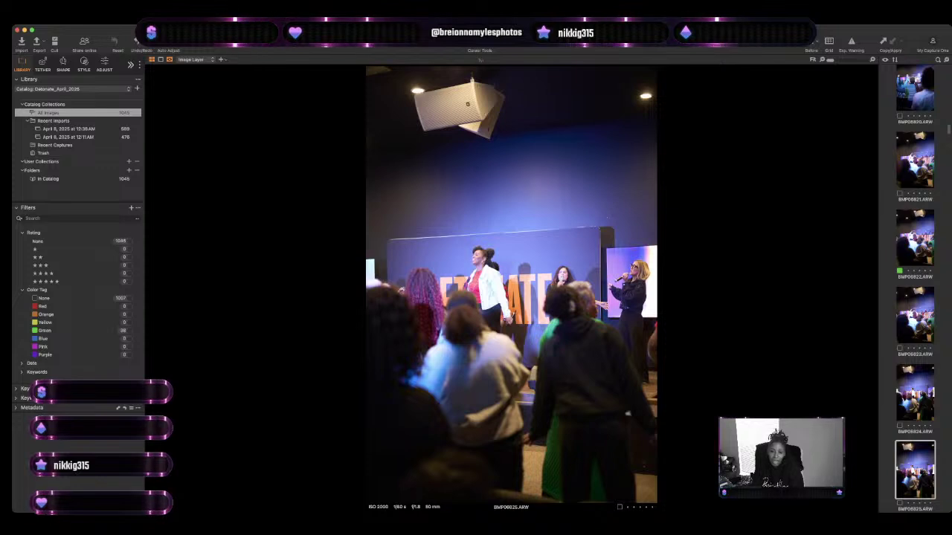
key(Right)
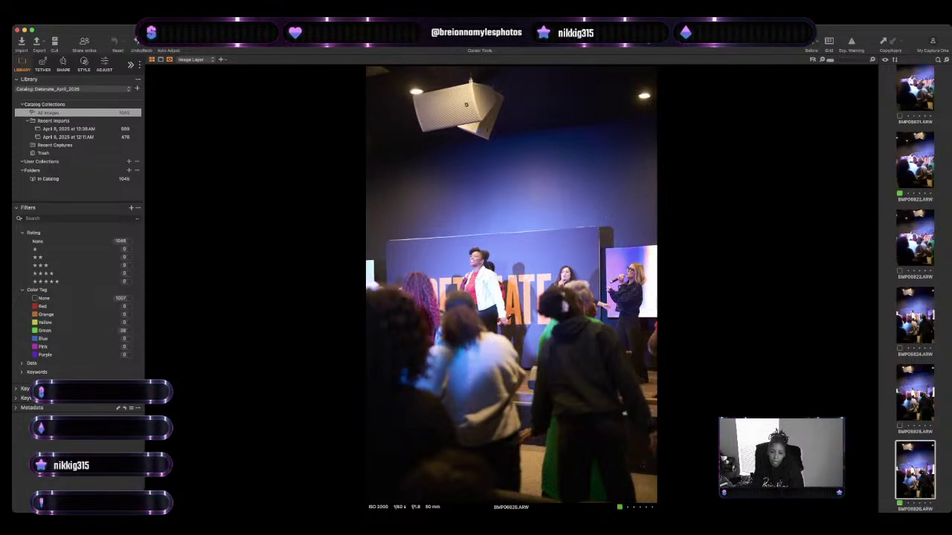
key(Right)
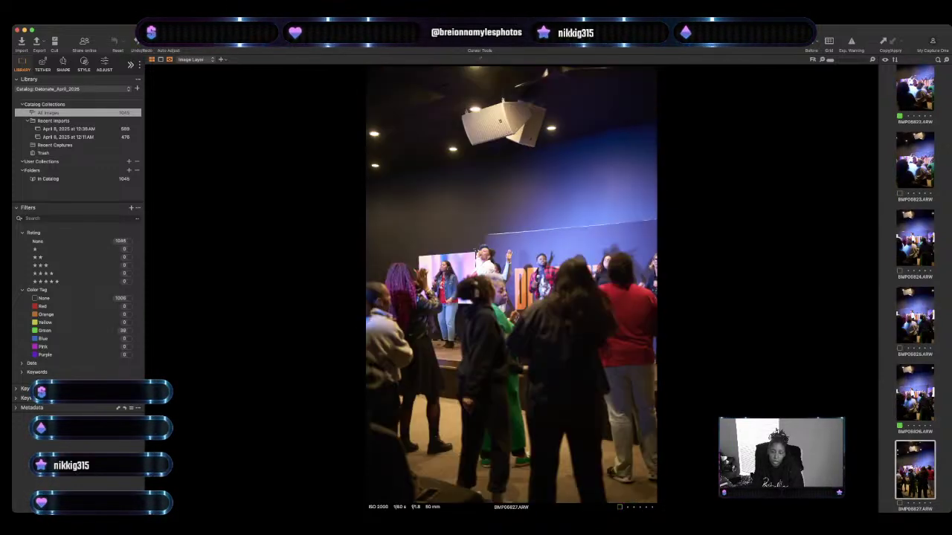
key(plus)
Review the crowd-and-stage frames BMP06828.ARW to BMP06831.ARW and tag the landscape shot BMP06832.ARW green.
key(Right)
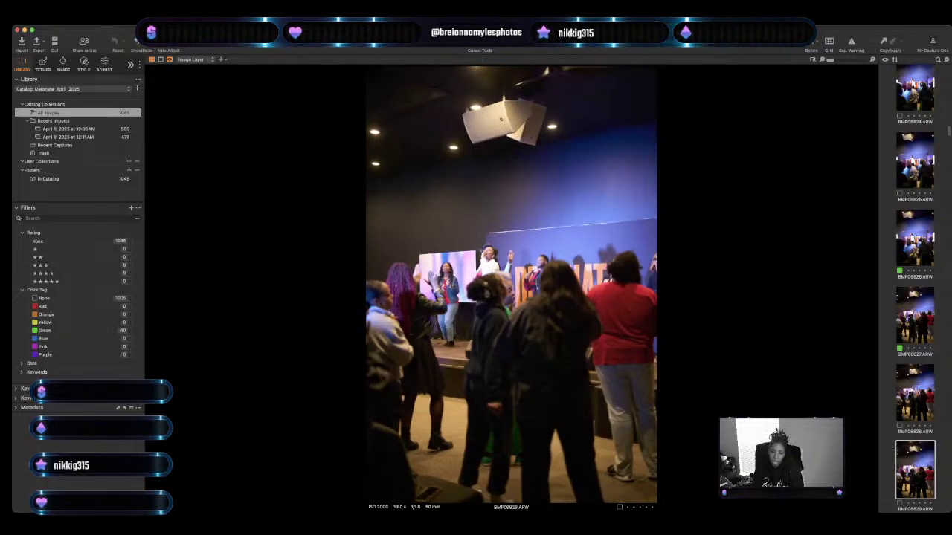
key(Right)
key(Right)
key(Right)
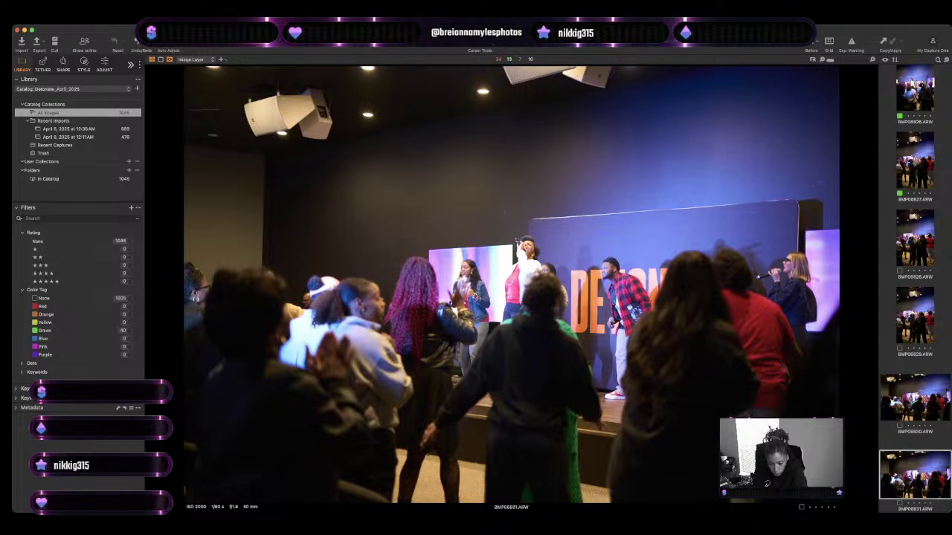
key(Right)
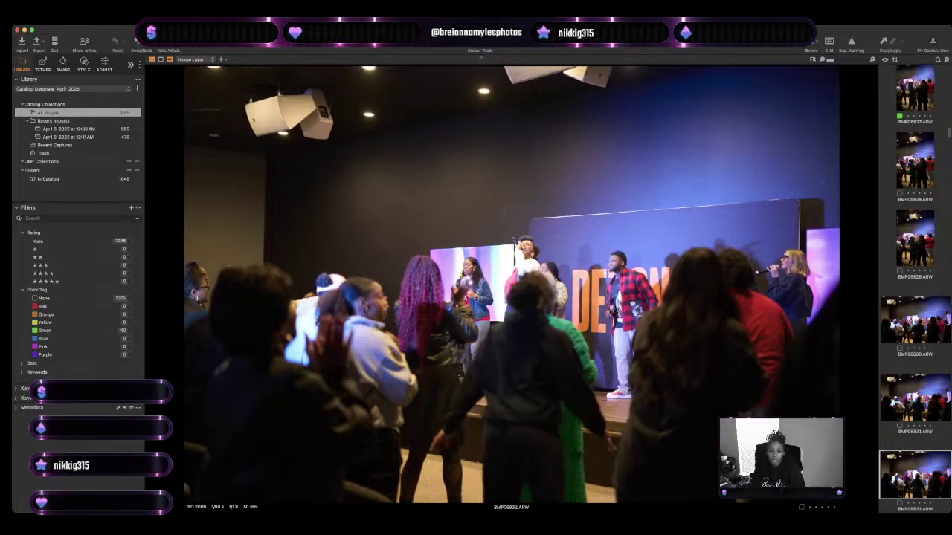
key(plus)
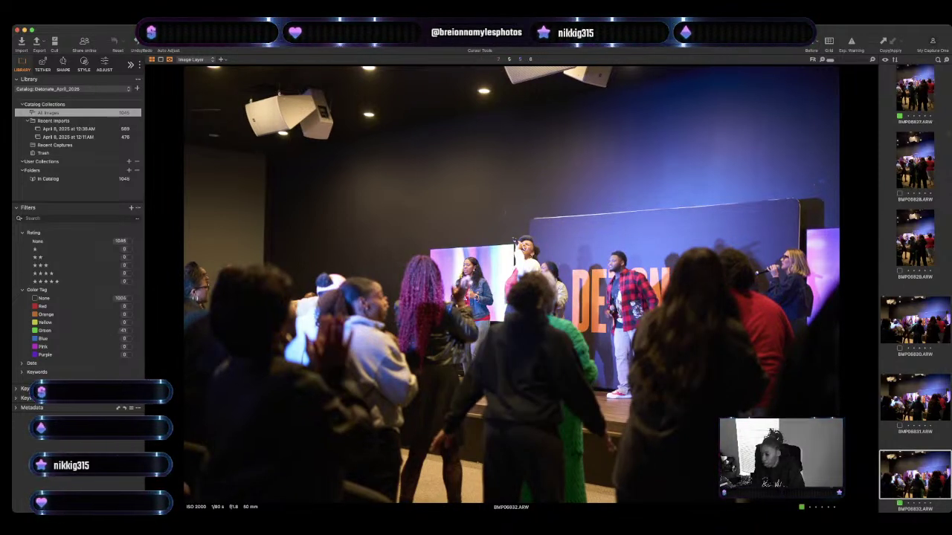
Tag the head-on shot of the singers on stage, BMP06833.ARW, green and check the similar frames BMP06834.ARW and BMP06835.ARW.
key(Right)
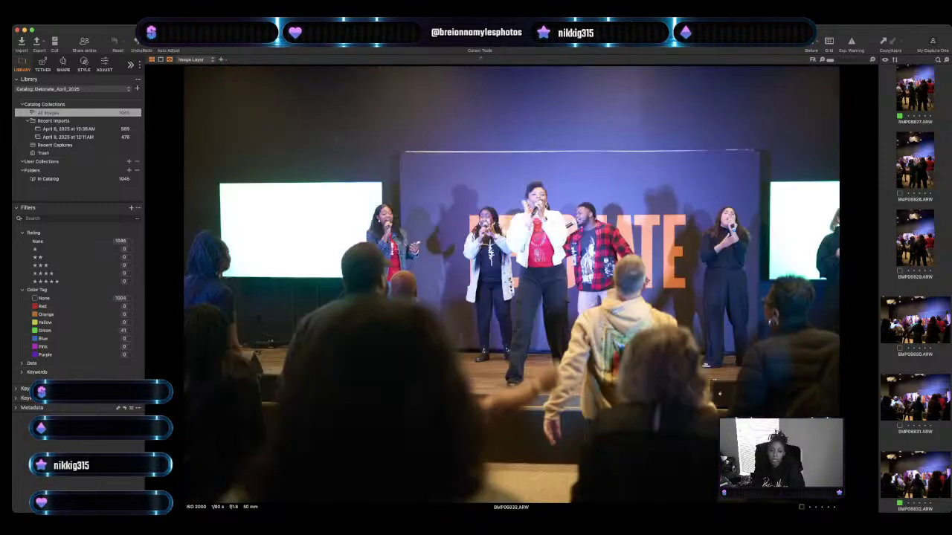
key(Right)
key(Right)
key(Right)
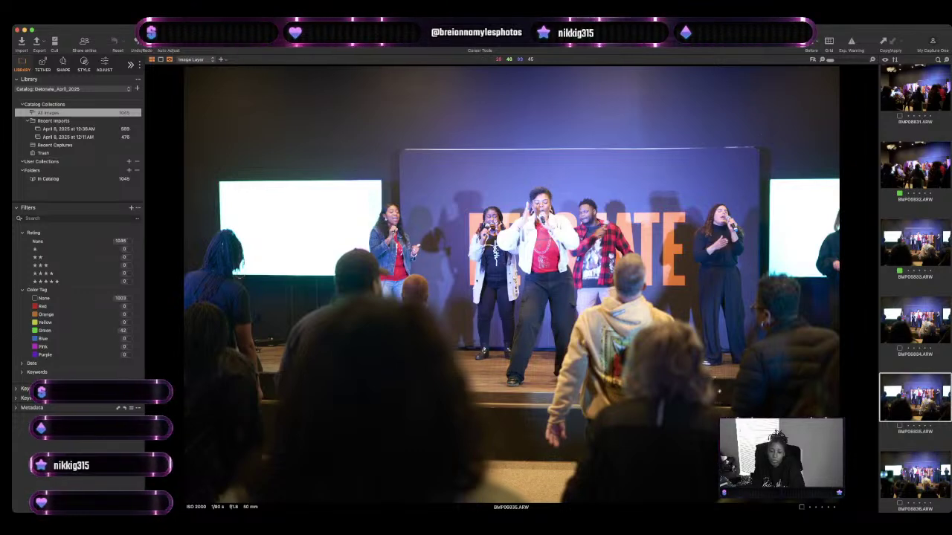
Review the stage frames BMP06836.ARW to BMP06839.ARW and tag the shot with the cameraman before the stage, BMP06840.ARW, green.
key(Right)
key(Right)
key(Right)
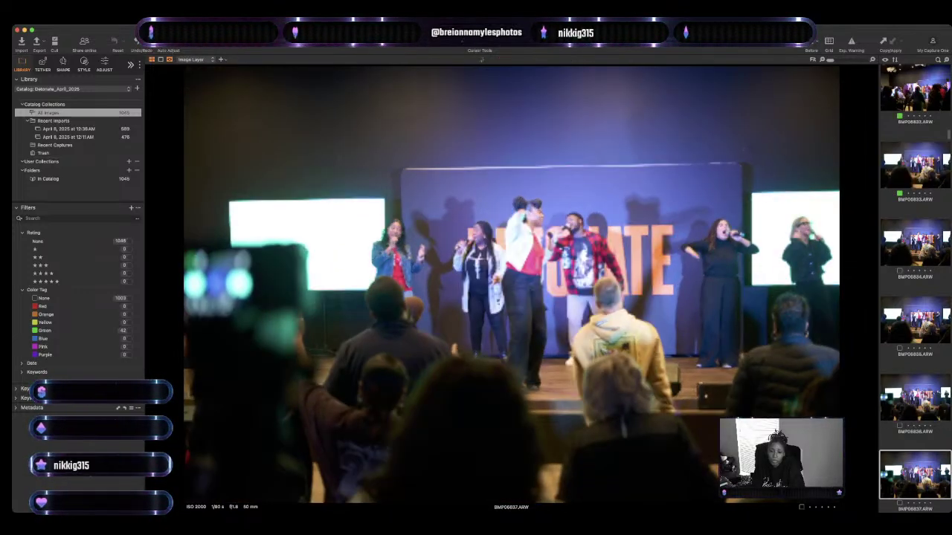
key(Right)
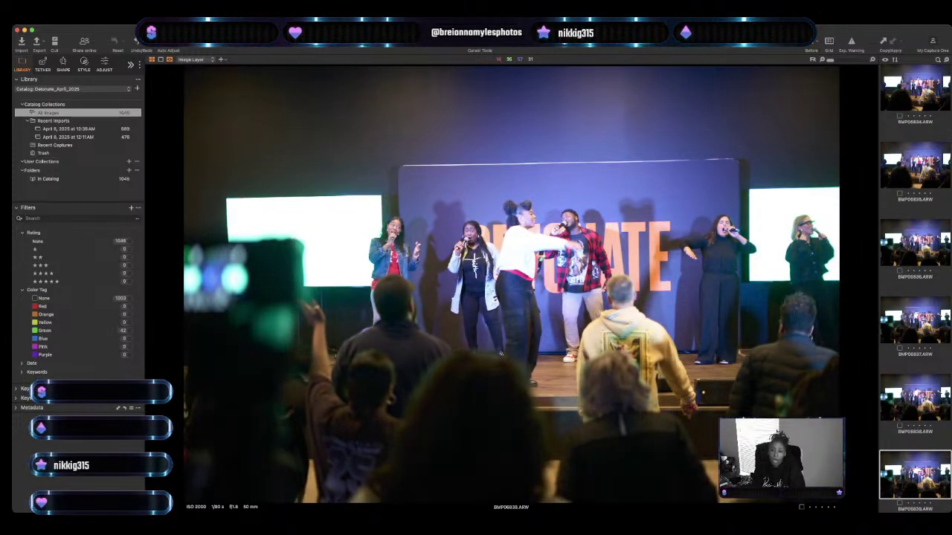
key(Right)
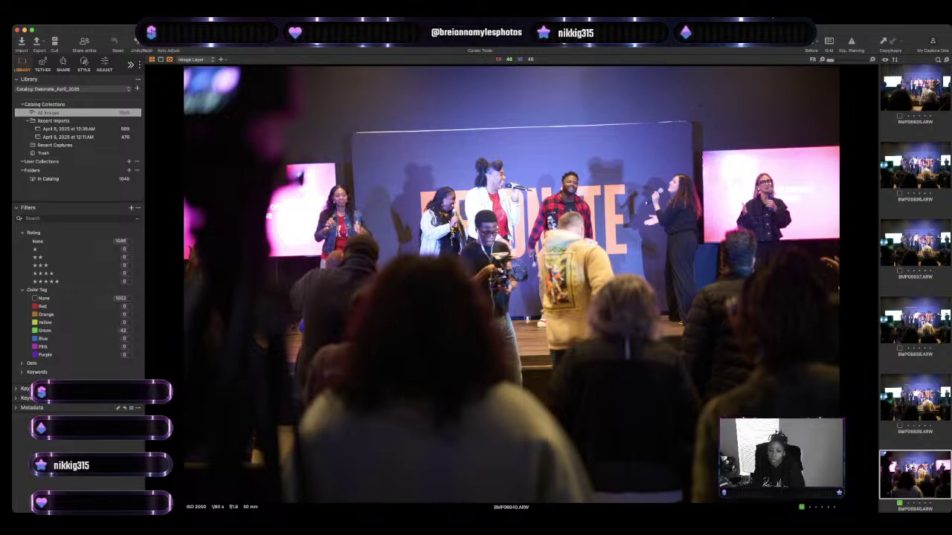
Review the stage and audience frames BMP06841.ARW to BMP06847.ARW and tag the audience shot BMP06848.ARW green.
key(Right)
key(Right)
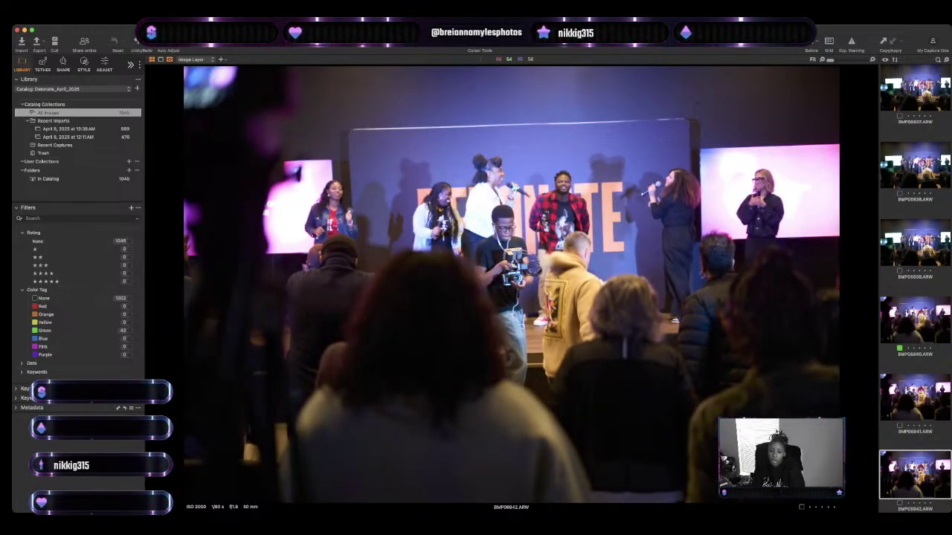
key(Right)
key(Right)
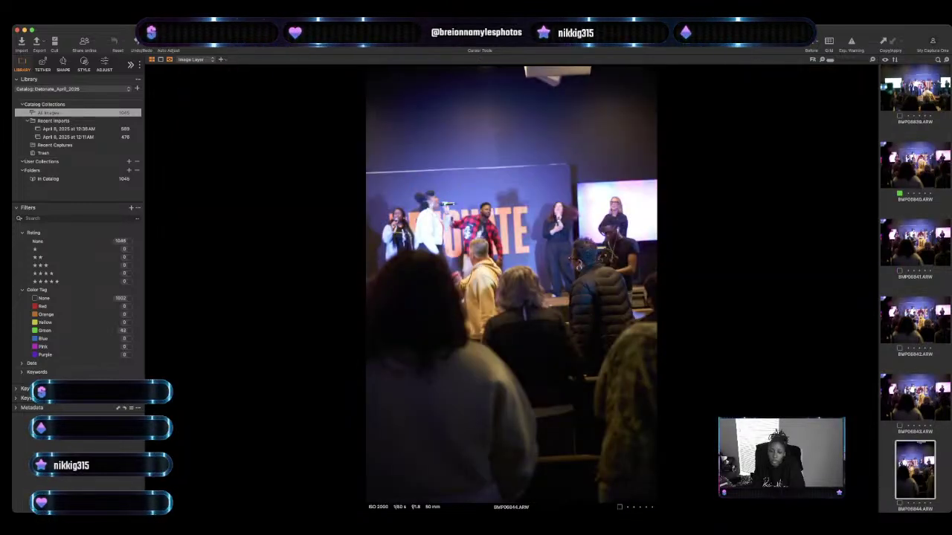
key(Right)
key(Right)
key(Right)
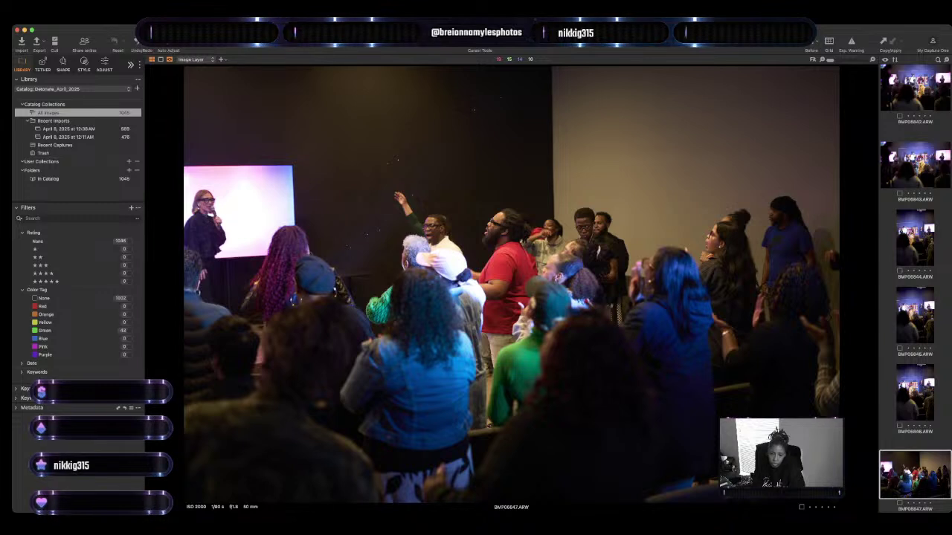
key(Right)
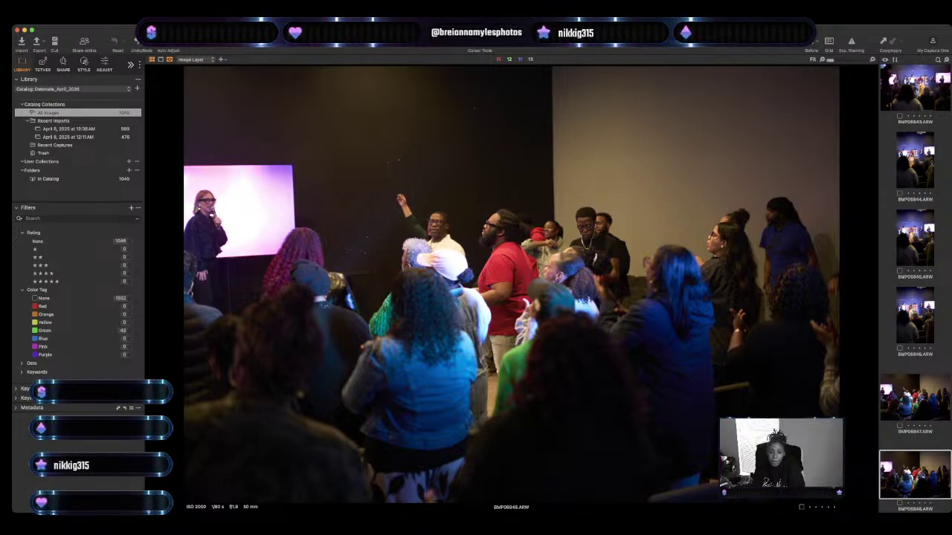
key(plus)
Review the audience frames BMP06849.ARW to BMP06852.ARW, tag the woman in the red cardigan, BMP06853.ARW, green and compare it with BMP06854.ARW.
key(Right)
key(Right)
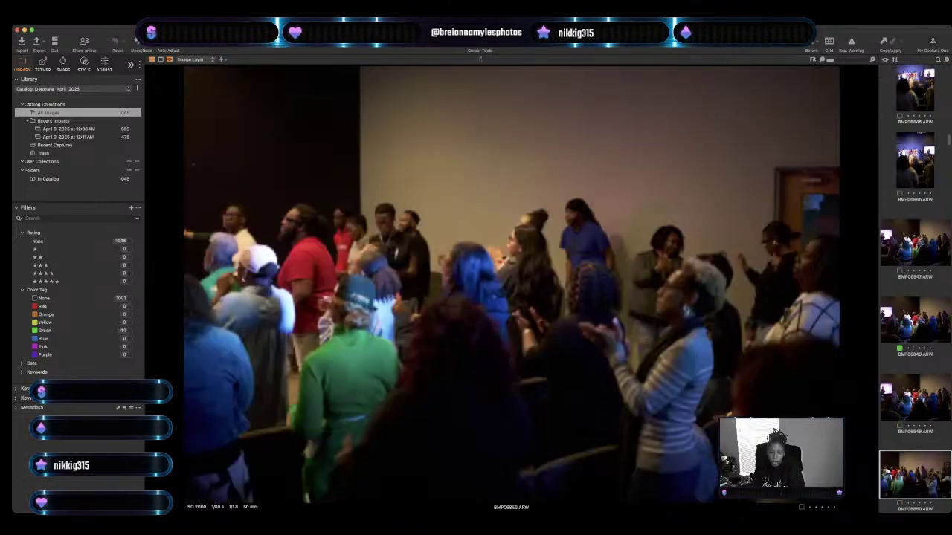
key(Right)
key(Right)
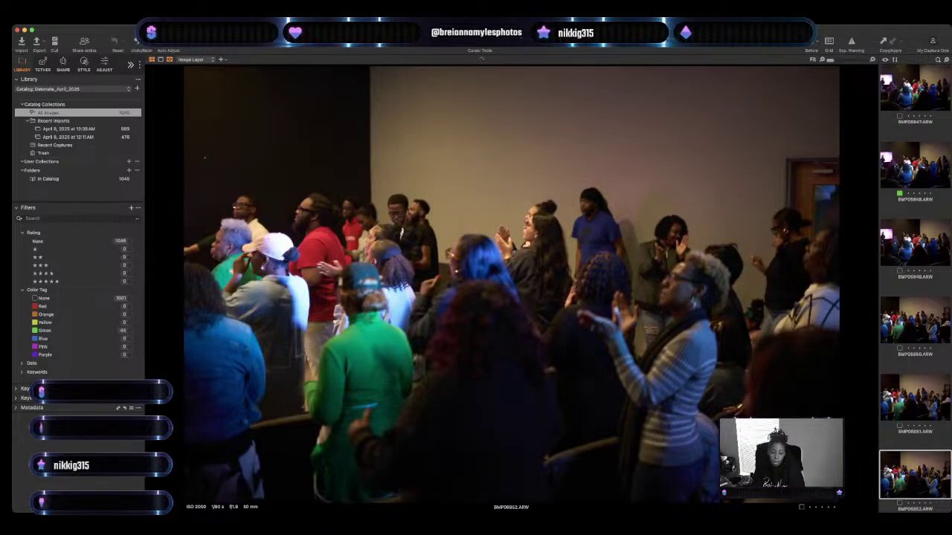
key(Right)
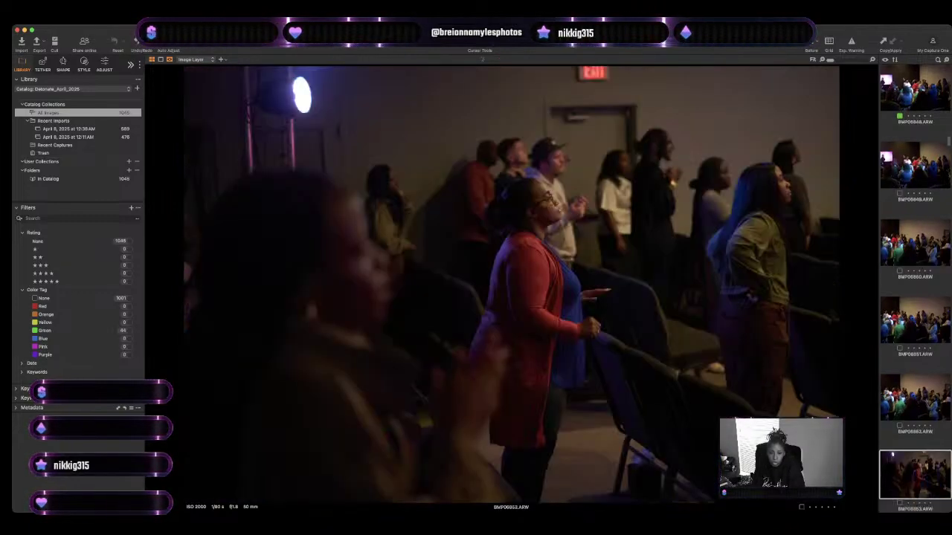
key(Left)
key(Right)
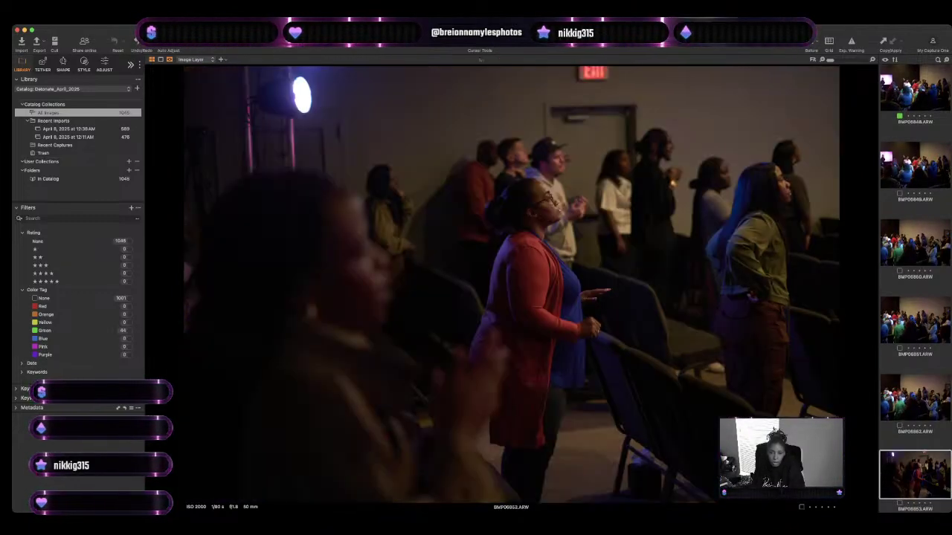
key(Right)
key(Left)
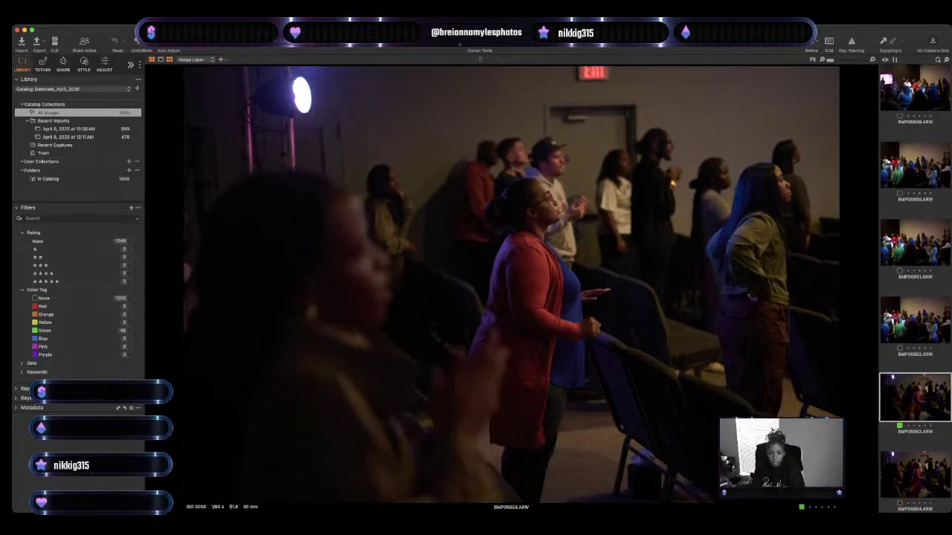
key(Right)
key(Left)
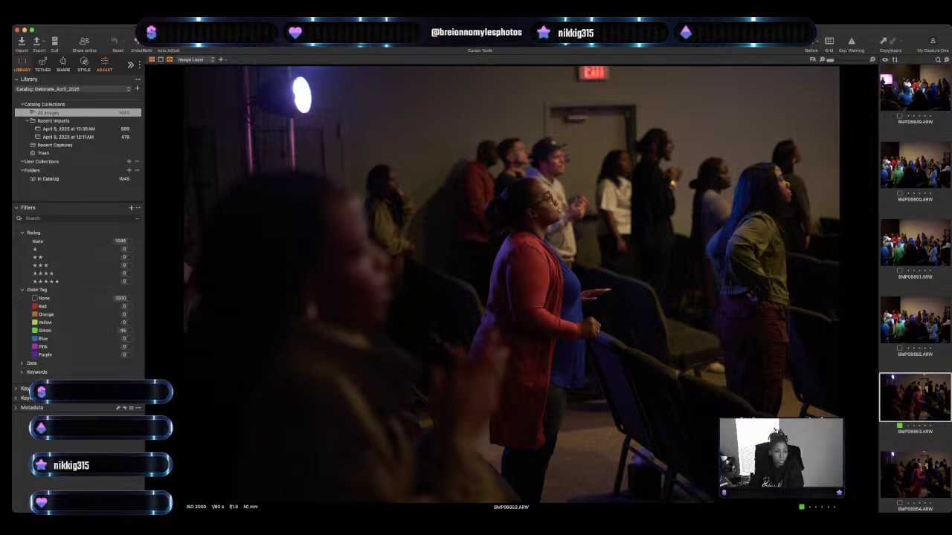
Convert the photo of the woman in the red cardigan, BMP06853.ARW, to black and white.
click(104, 63)
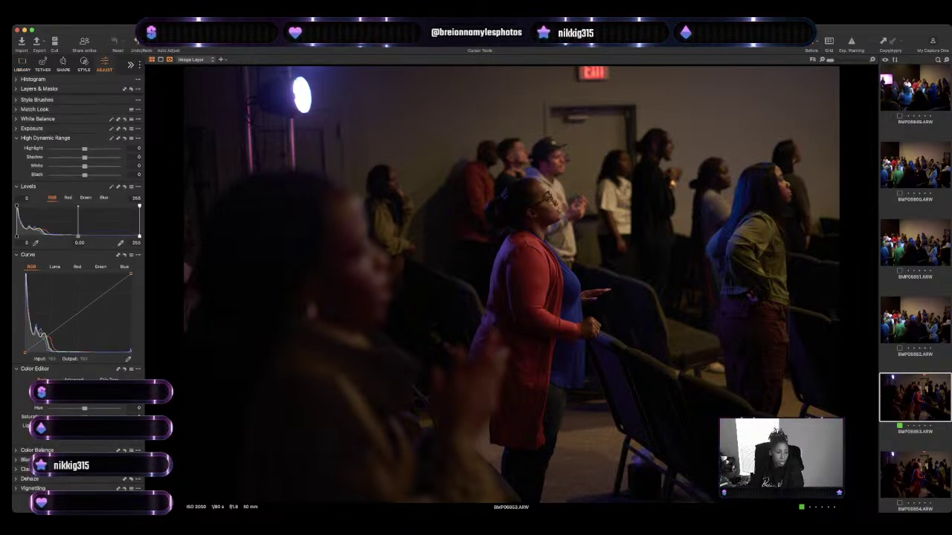
click(26, 460)
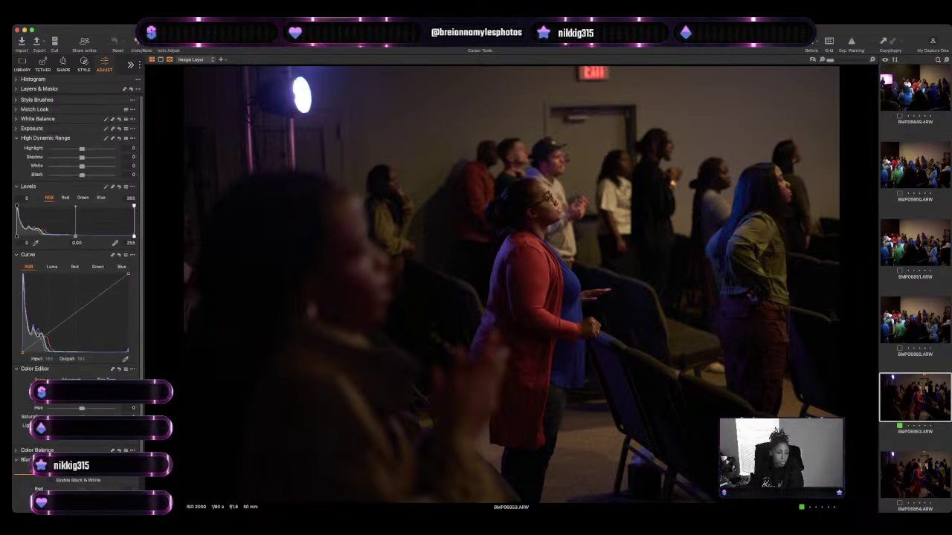
click(51, 480)
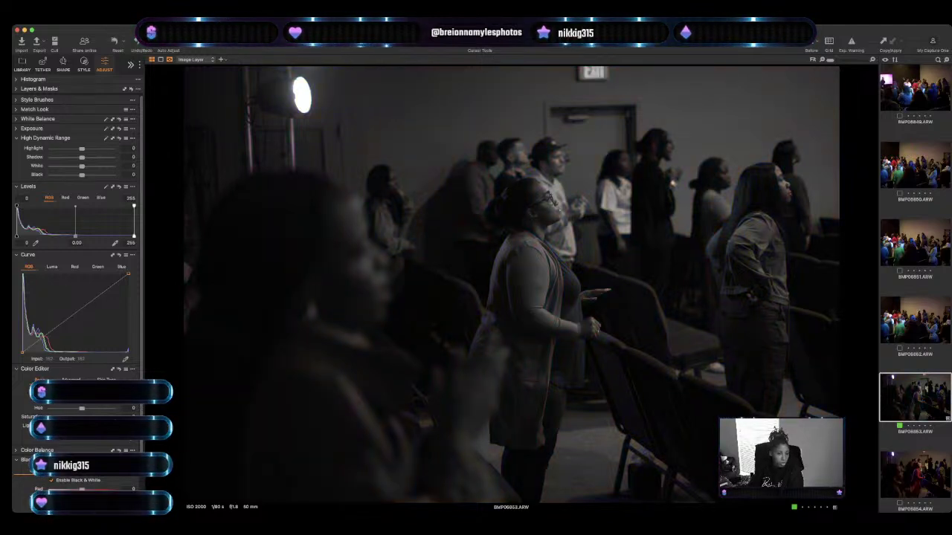
Set the High Dynamic Range Shadow to 26 and Black to -13 on the black-and-white photo BMP06853.ARW.
scroll(74, 260, down, 3)
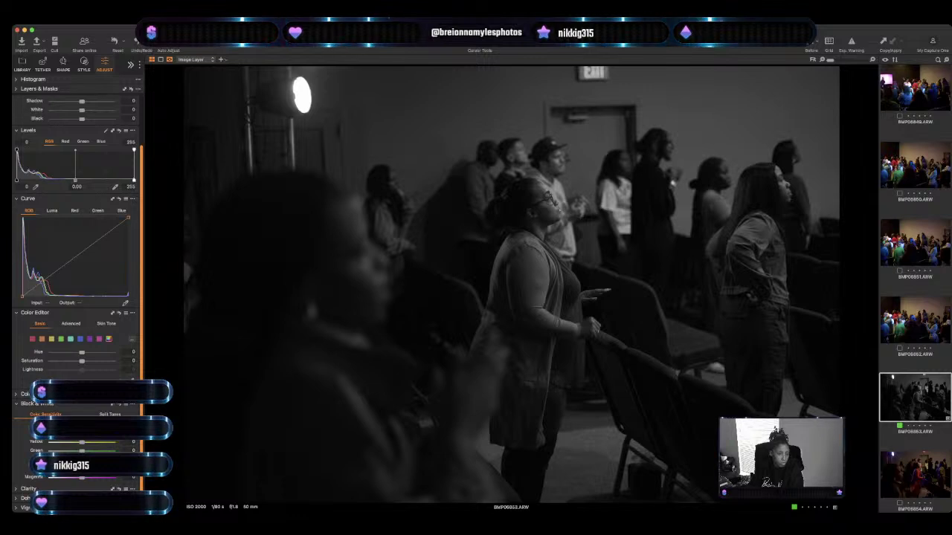
scroll(74, 261, up, 3)
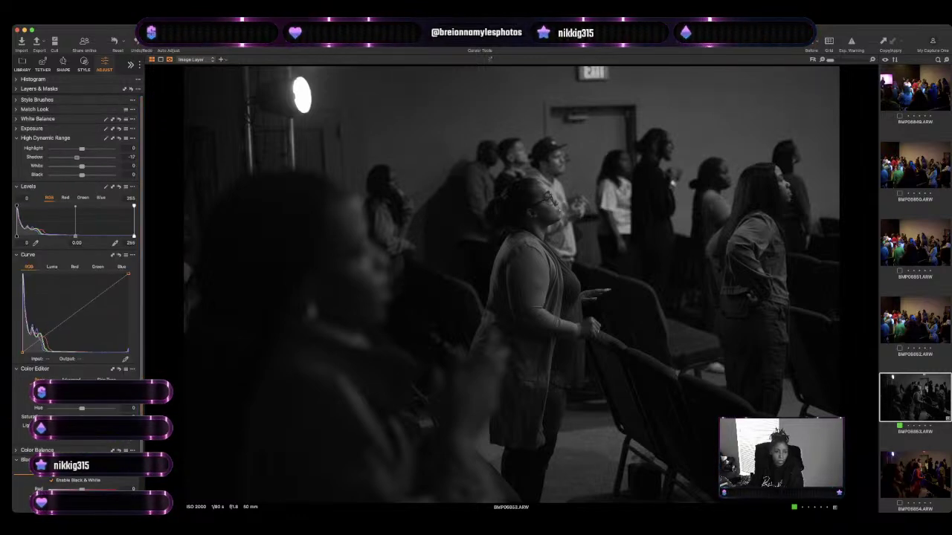
mouse_move(76, 157)
mouse_down()
mouse_move(90, 157)
mouse_move(79, 173)
mouse_up()
scroll(90, 157, down, 1)
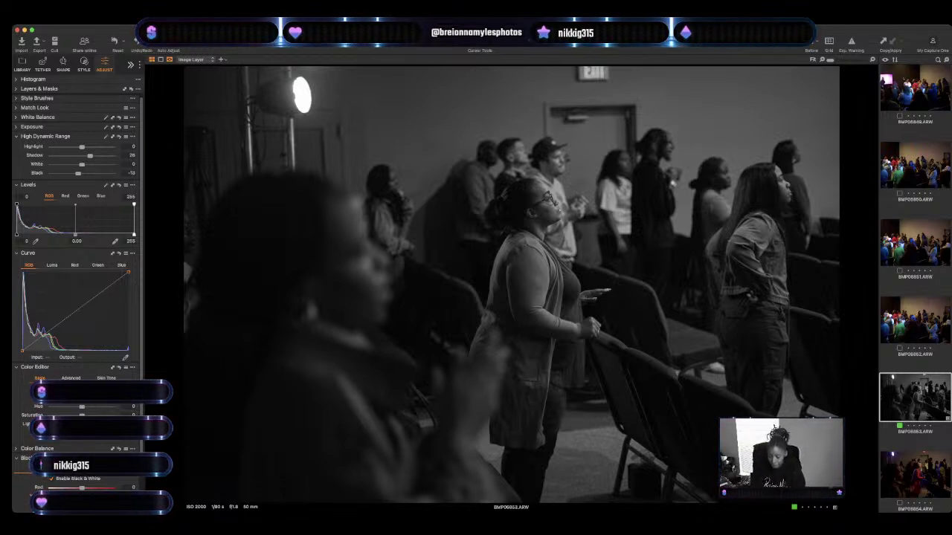
Tag the singer pointing upward, BMP06856.ARW, green and compare it with BMP06857.ARW and BMP06858.ARW.
key(Down)
key(Down)
key(Down)
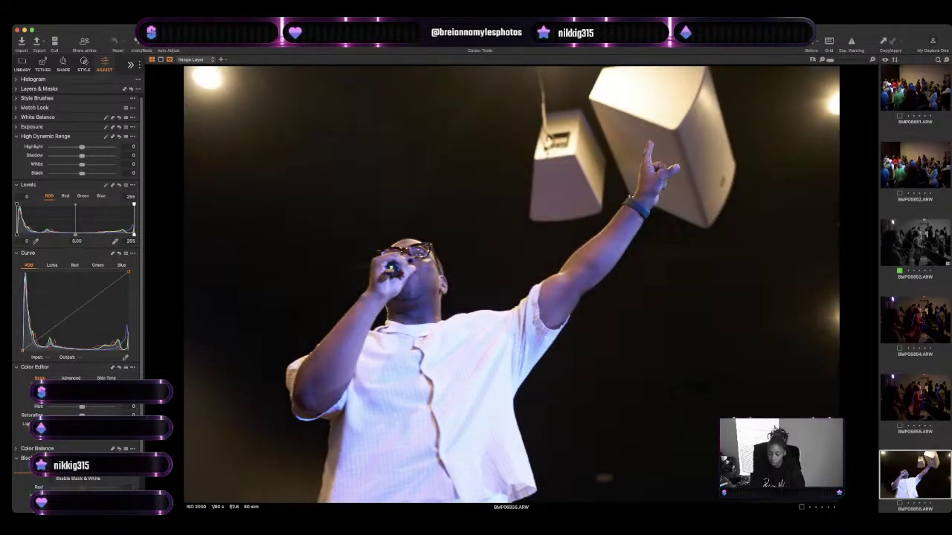
key(Down)
key(Down)
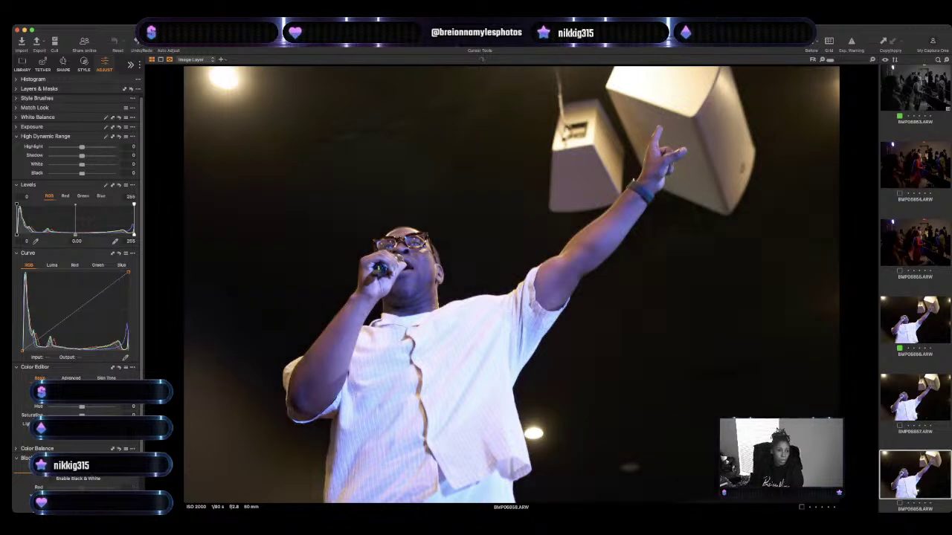
Show the catalog library, review the singer frames BMP06859.ARW to BMP06865.ARW and tag the group with raised hands, BMP06866.ARW, green.
click(23, 64)
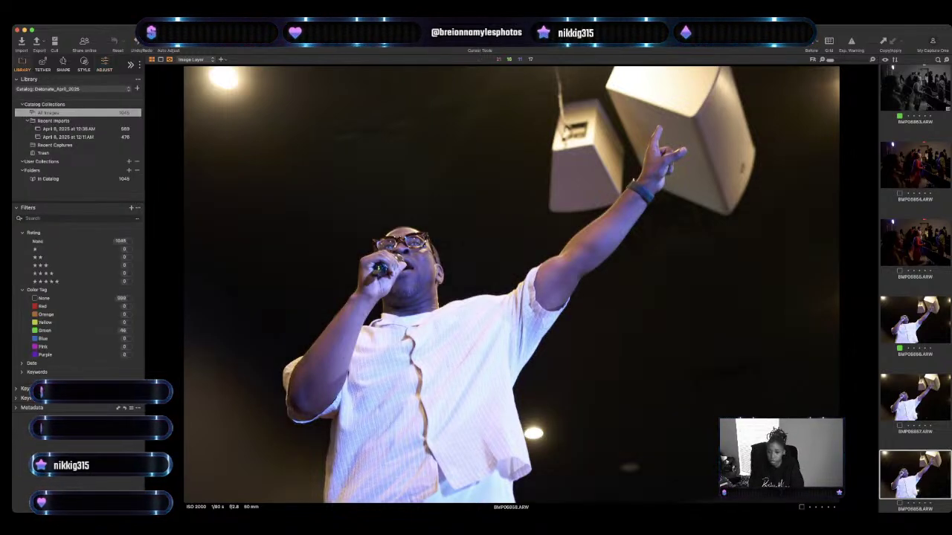
key(Down)
key(Down)
key(Down)
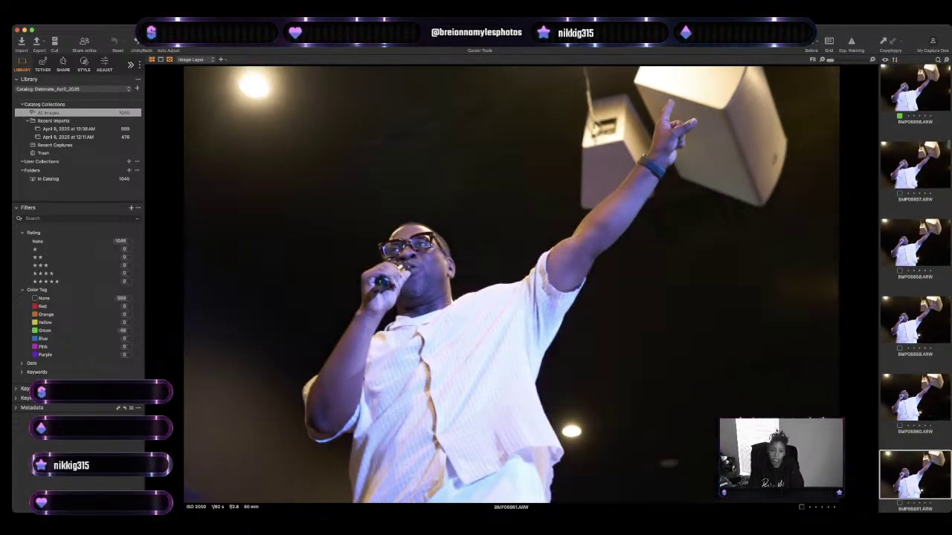
key(Down)
key(Down)
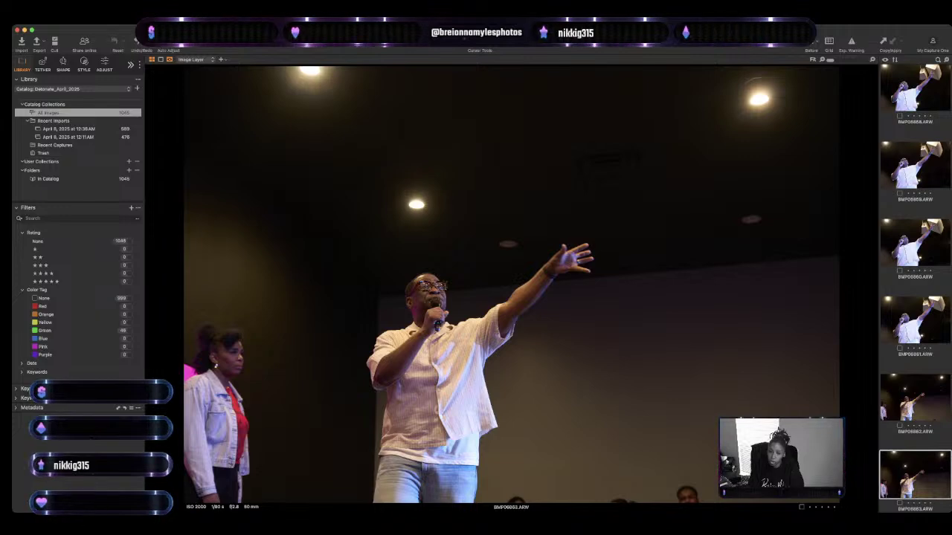
key(Down)
key(Down)
key(Down)
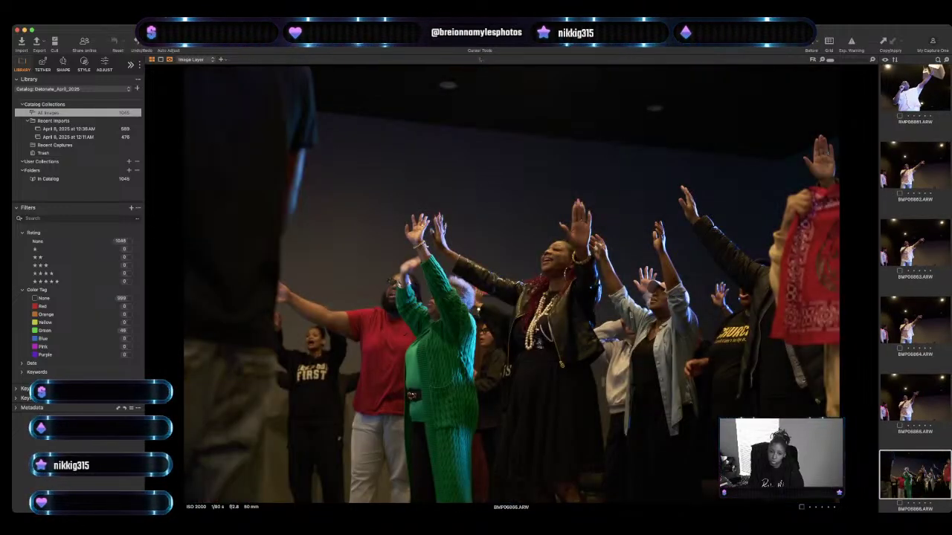
Check the similar group frames BMP06867.ARW and BMP06868.ARW and tag BMP06869.ARW green.
key(Down)
key(Down)
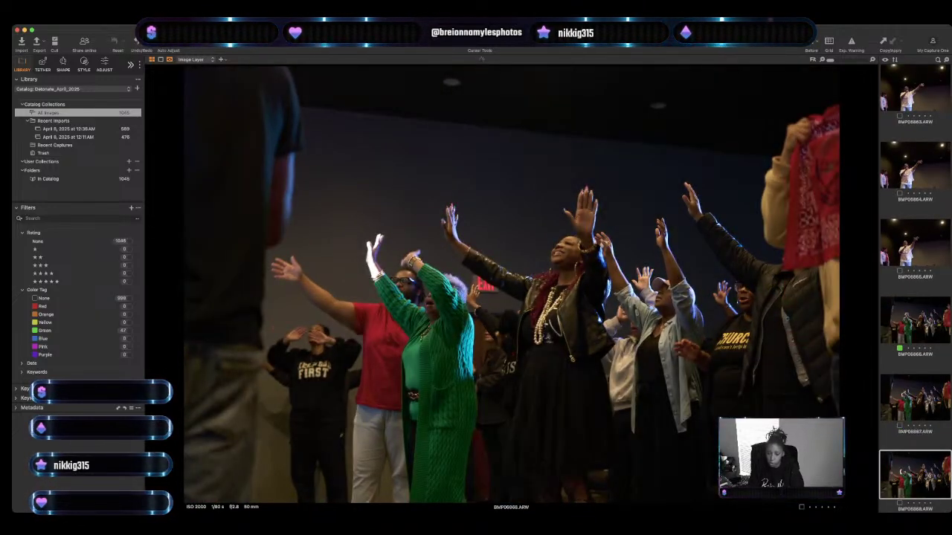
key(Down)
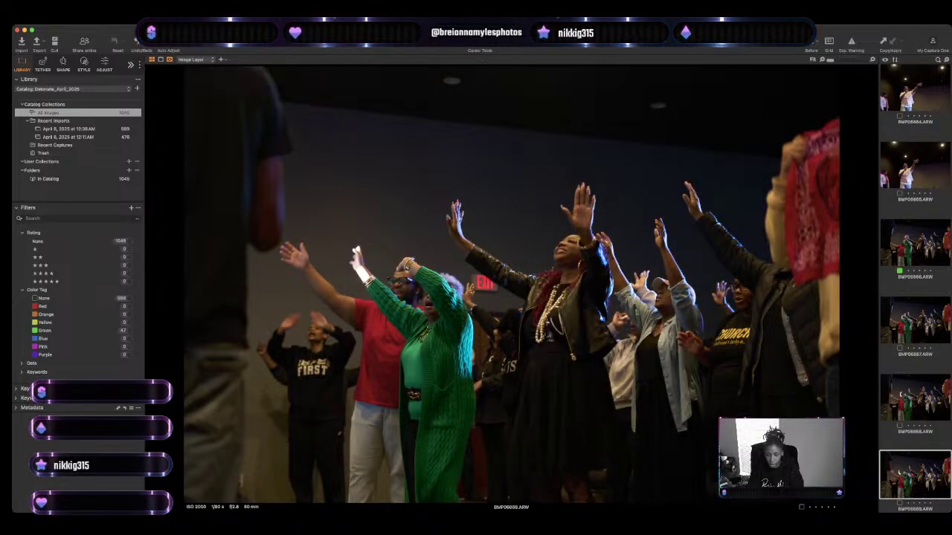
Compare the frames BMP06870.ARW to BMP06872.ARW of the group with the man in the yellow hoodie.
key(Down)
key(Down)
key(Down)
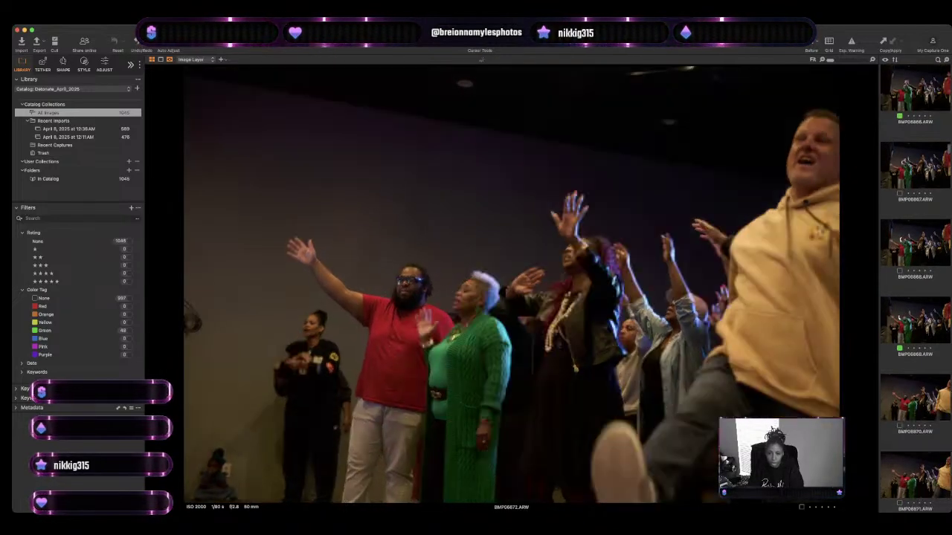
key(Up)
key(Up)
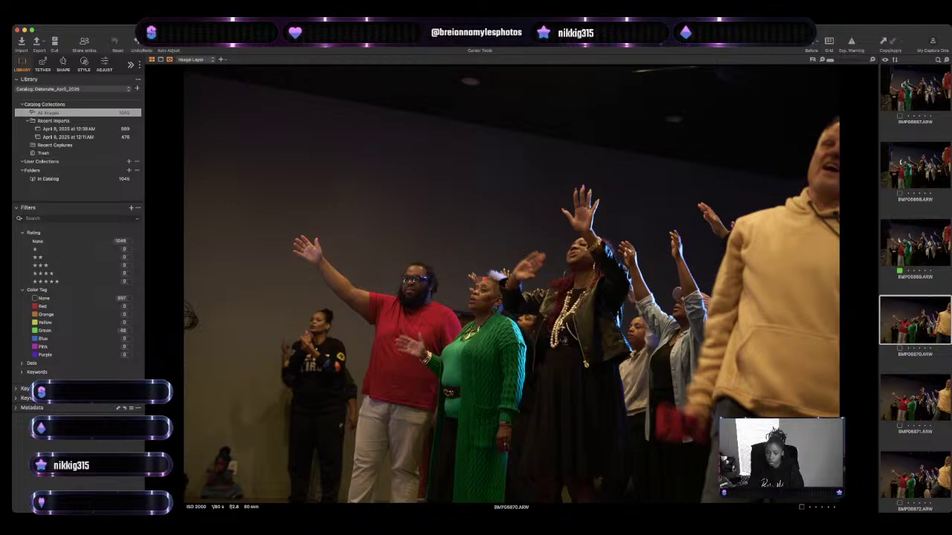
key(Down)
key(Down)
key(Down)
key(Up)
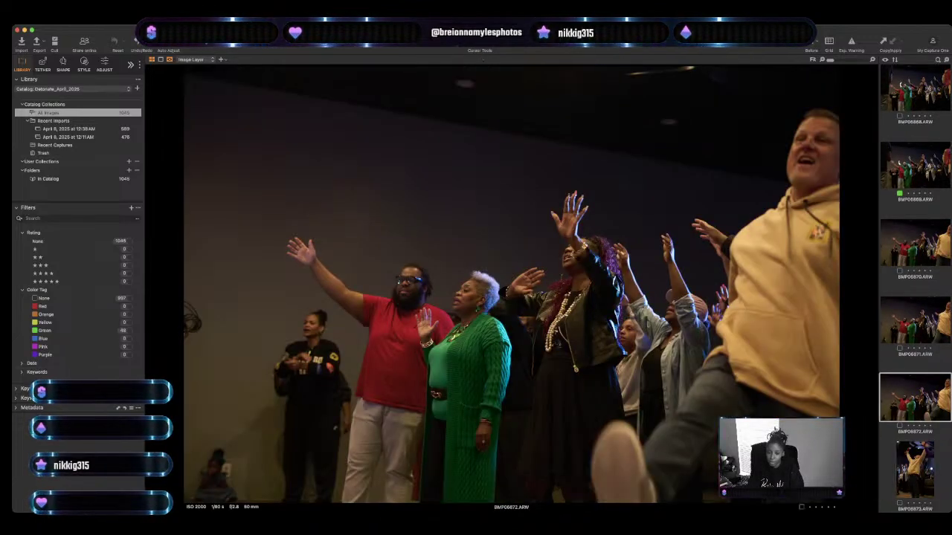
Tag the vertical shot BMP06873.ARW green, check BMP06874.ARW and BMP06875.ARW, and tag the smiling pair, BMP06876.ARW, green.
key(Down)
key(Down)
key(Down)
key(Down)
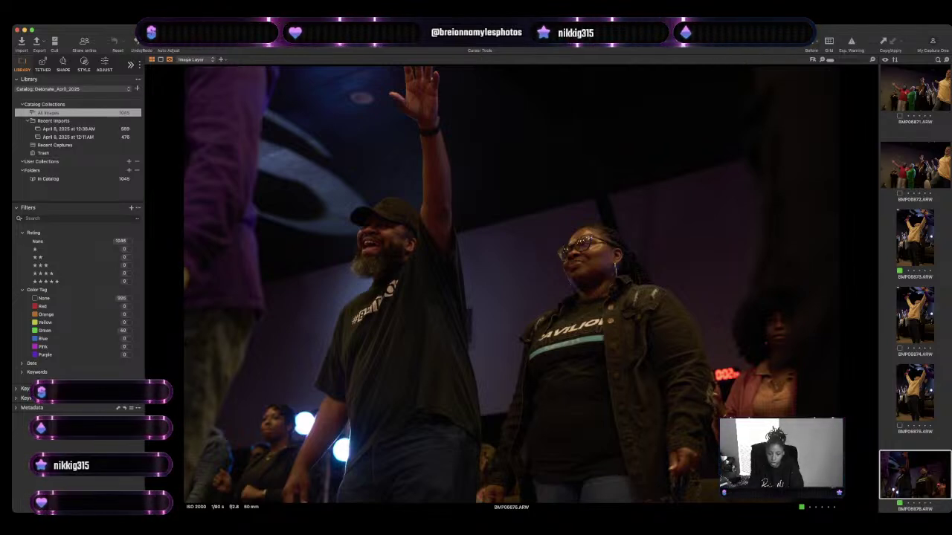
Compare the similar frames BMP06877.ARW to BMP06879.ARW of the man raising his hand beside the woman with glasses.
key(Down)
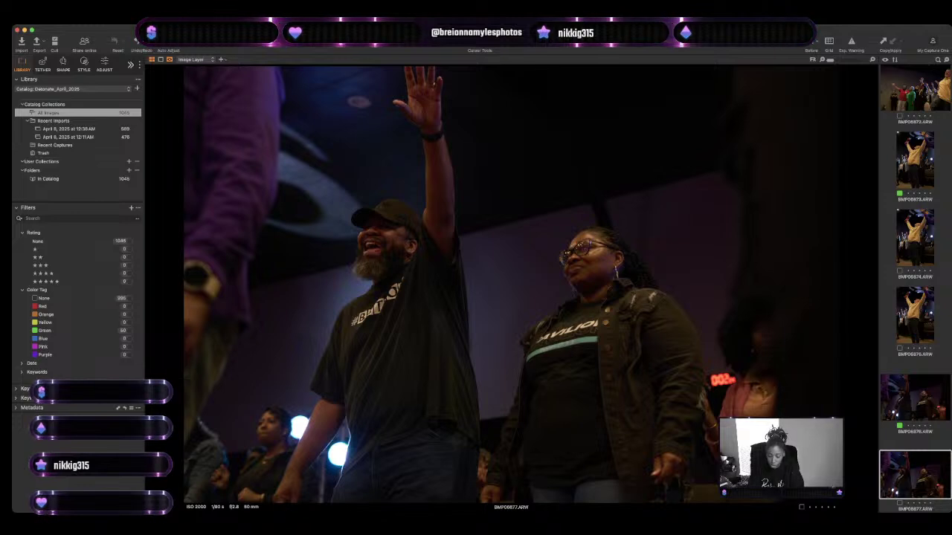
key(Up)
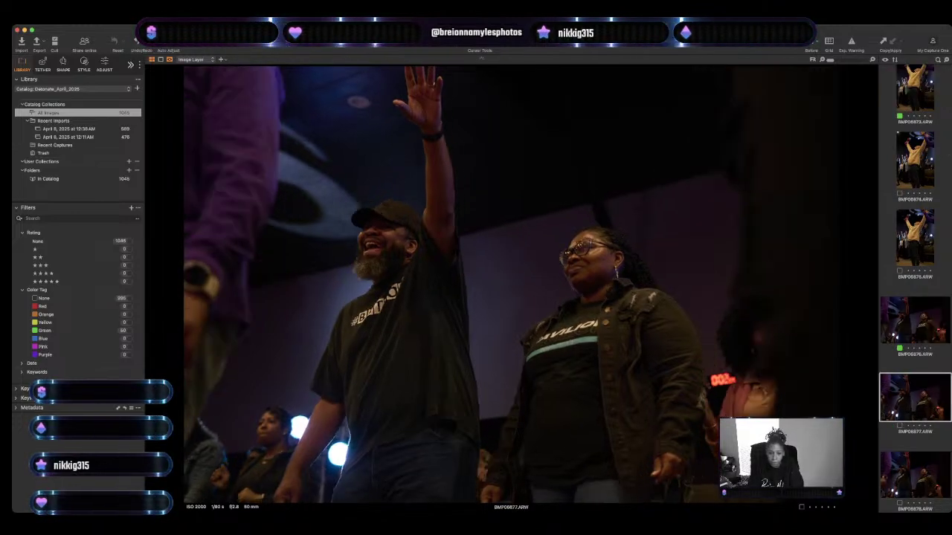
key(Down)
key(Down)
key(Down)
key(Down)
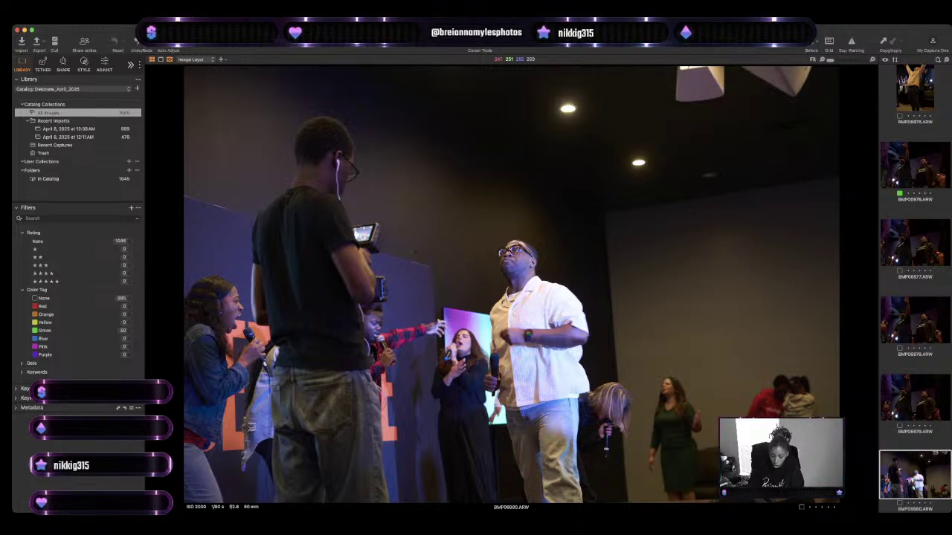
Compare the stage frames BMP06880.ARW to BMP06882.ARW with the cameraman and tag BMP06880.ARW green.
key(Down)
key(Down)
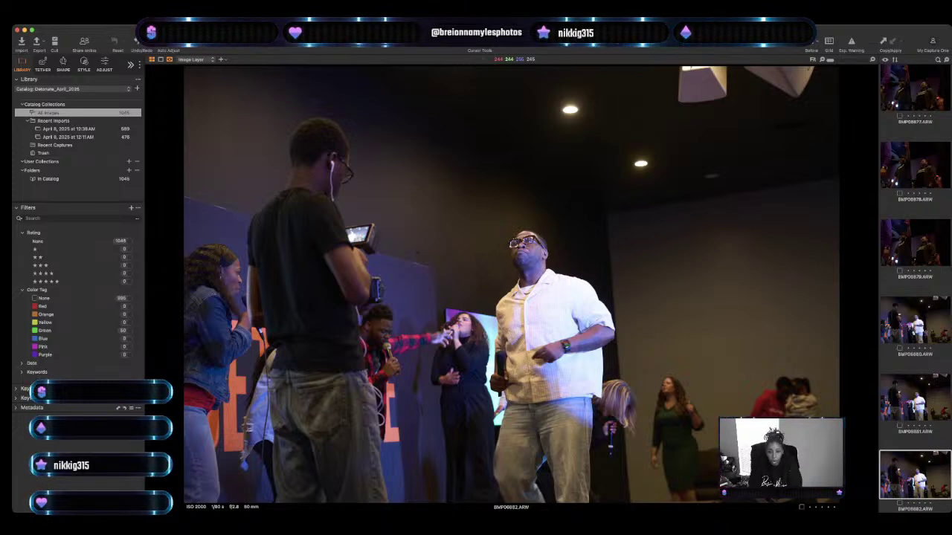
key(Up)
key(Up)
key(Up)
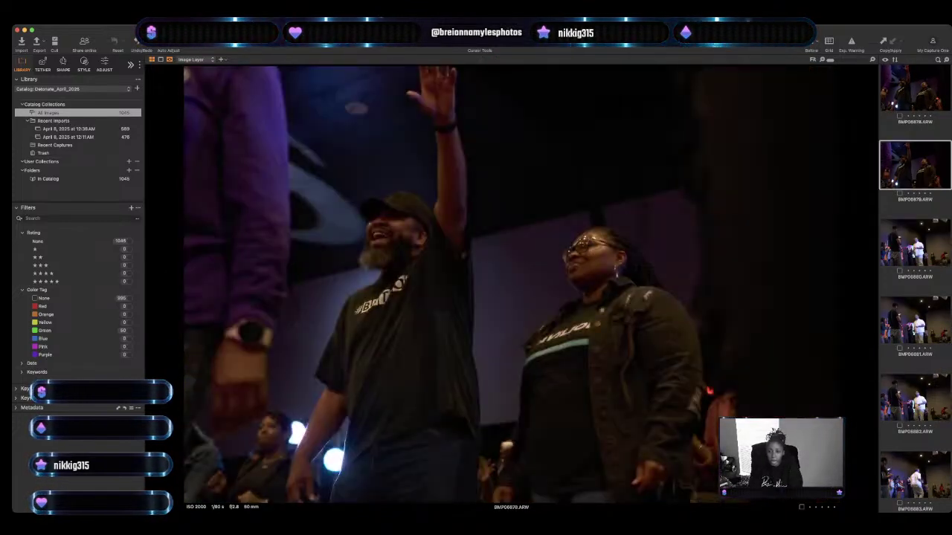
key(Down)
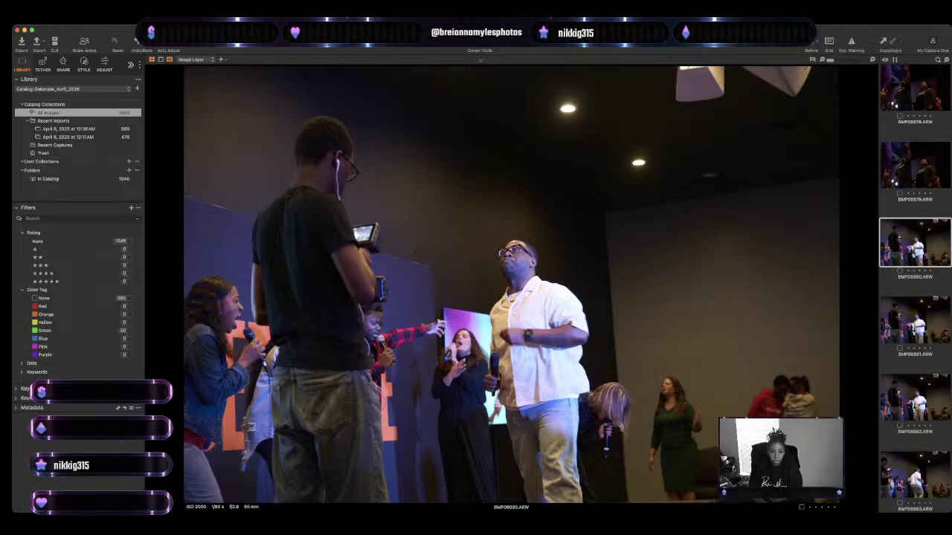
key(Down)
key(Up)
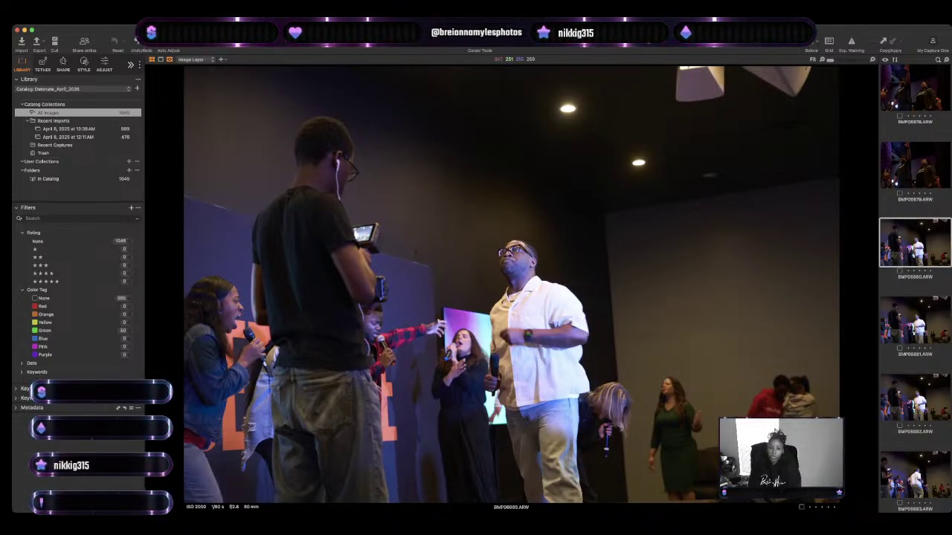
key(plus)
Review the remaining cameraman and stage frames BMP06881.ARW to BMP06885.ARW and the vertical portrait BMP06886.ARW.
key(Down)
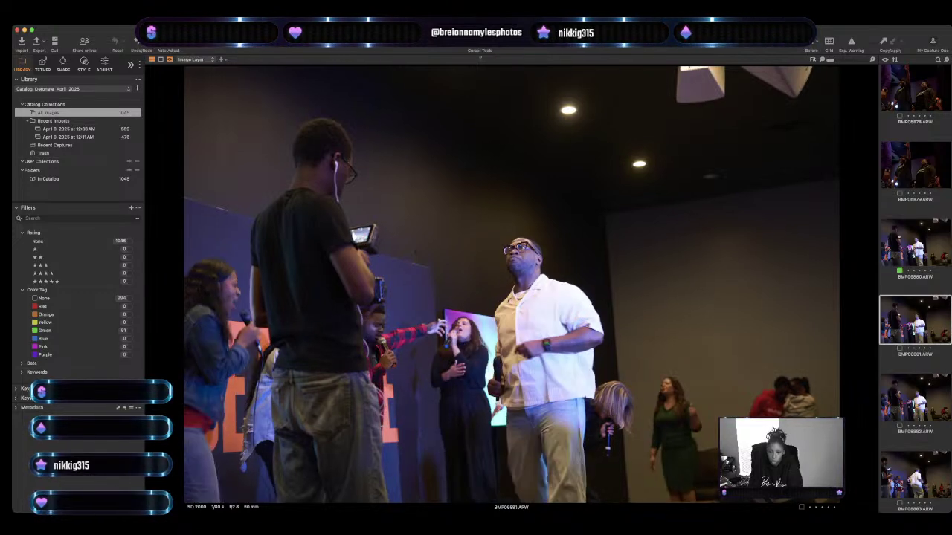
key(Down)
key(Down)
key(Up)
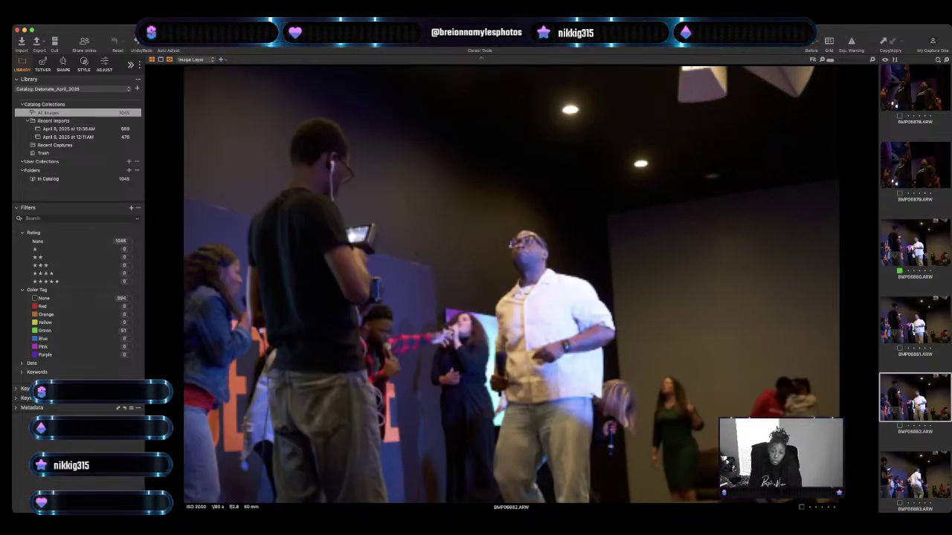
key(Down)
key(Down)
key(Down)
key(Down)
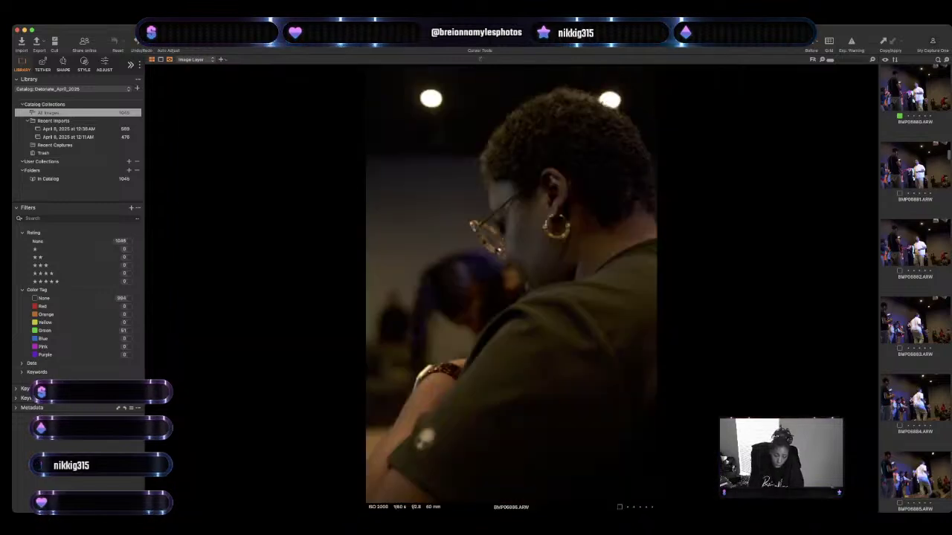
key(Up)
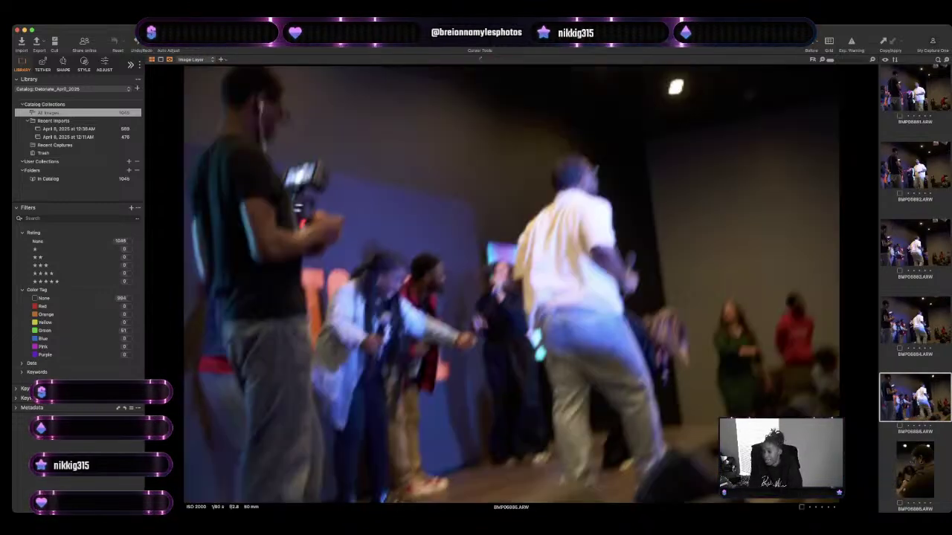
key(Down)
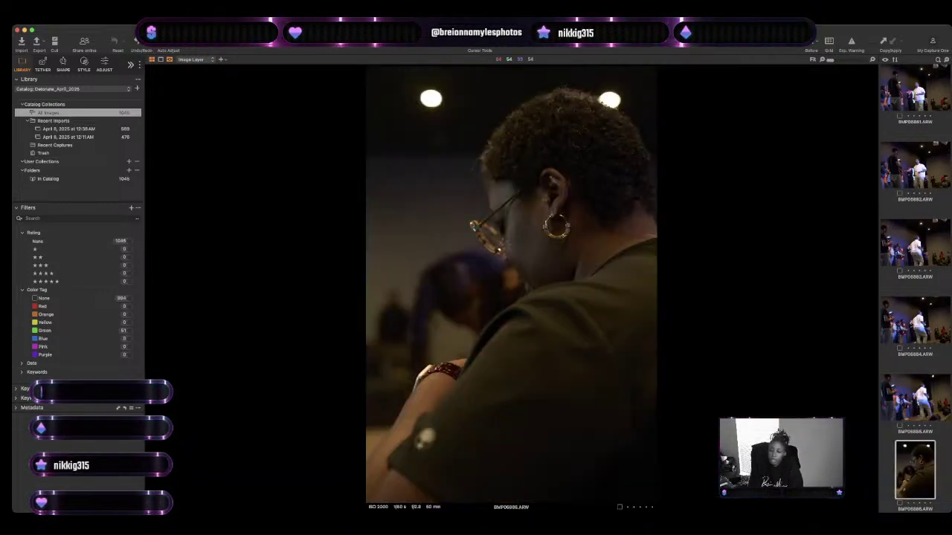
Review the portraits BMP06887.ARW and BMP06888.ARW and tag the woman with both hands raised, BMP06889.ARW, green.
key(Down)
key(Down)
key(Down)
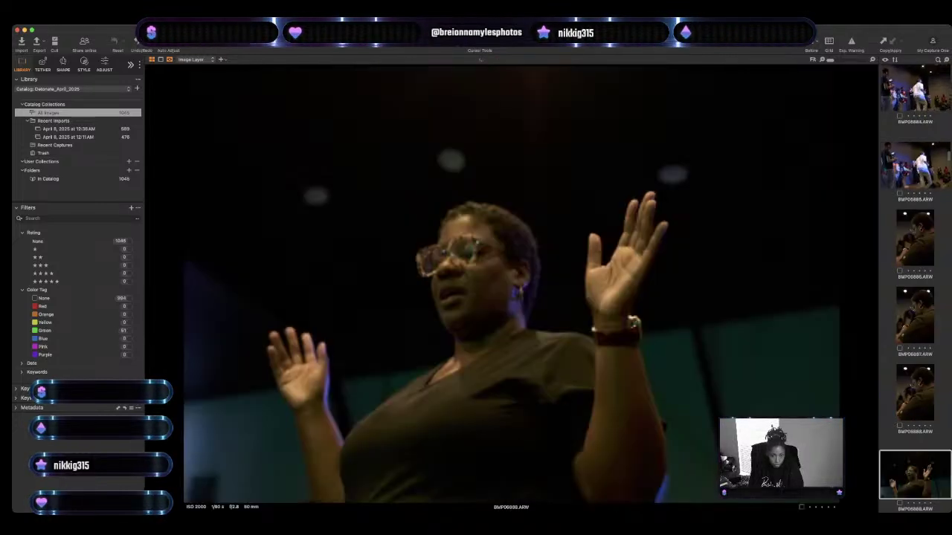
key(plus)
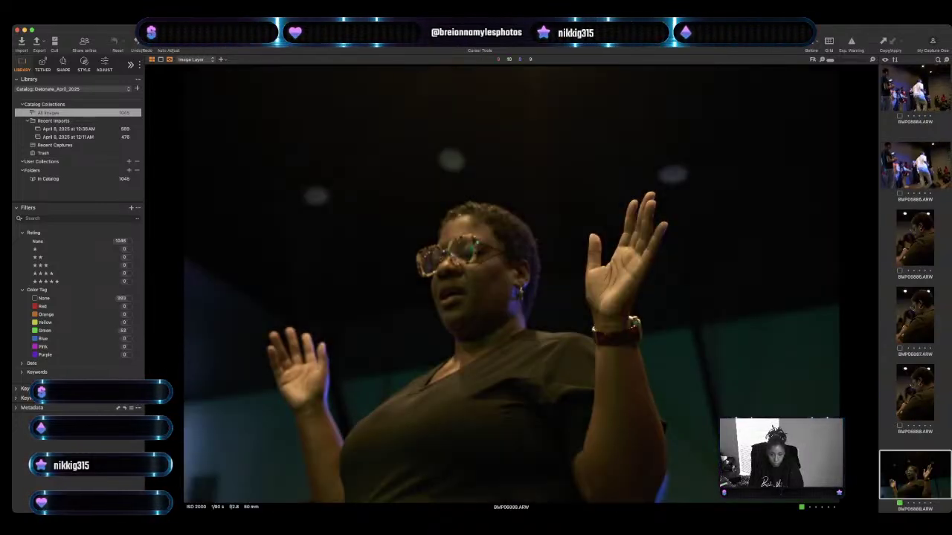
Compare the worship frames BMP06890.ARW to BMP06892.ARW and tag BMP06891.ARW and BMP06892.ARW green.
key(Down)
key(Down)
key(Down)
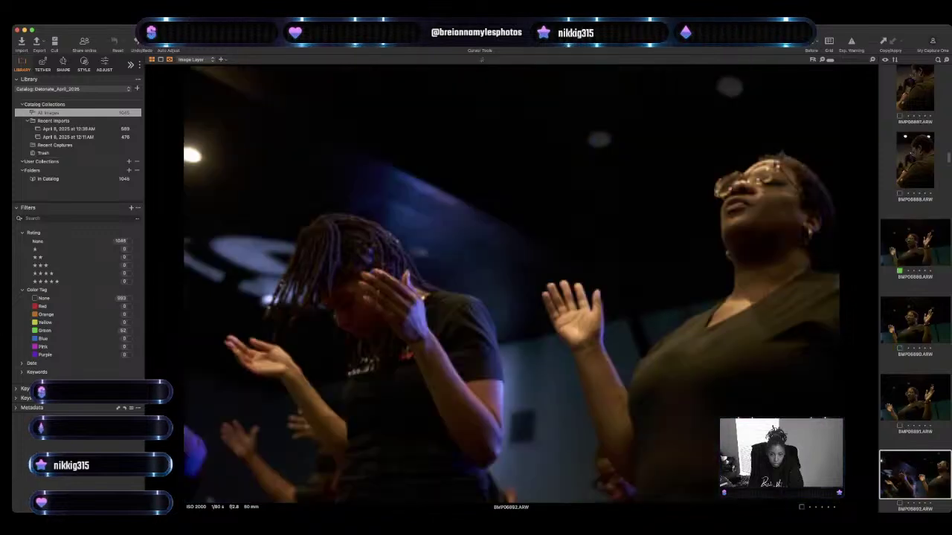
key(Up)
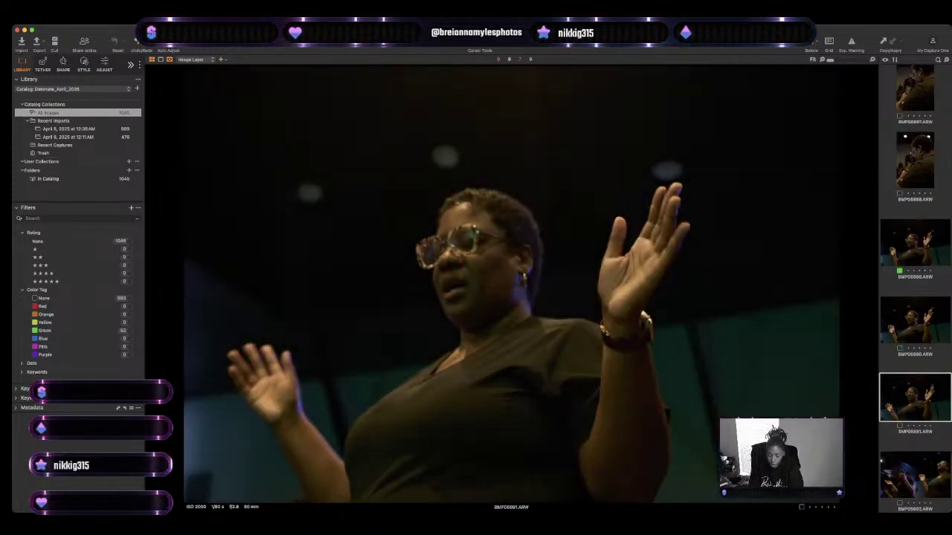
key(Down)
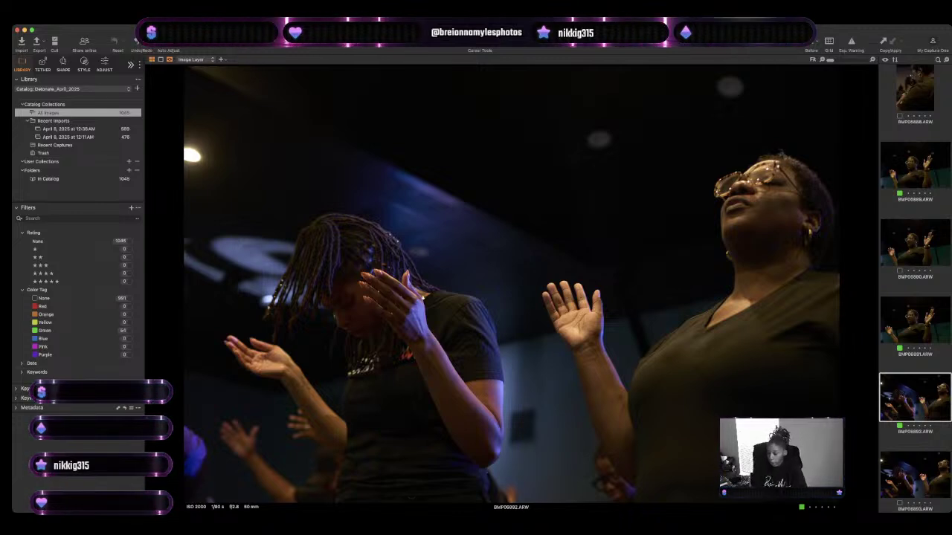
Compare the worship frames BMP06893.ARW to BMP06898.ARW and tag BMP06898.ARW, the man in the cap with outstretched arms, green.
key(Right)
key(Right)
key(Right)
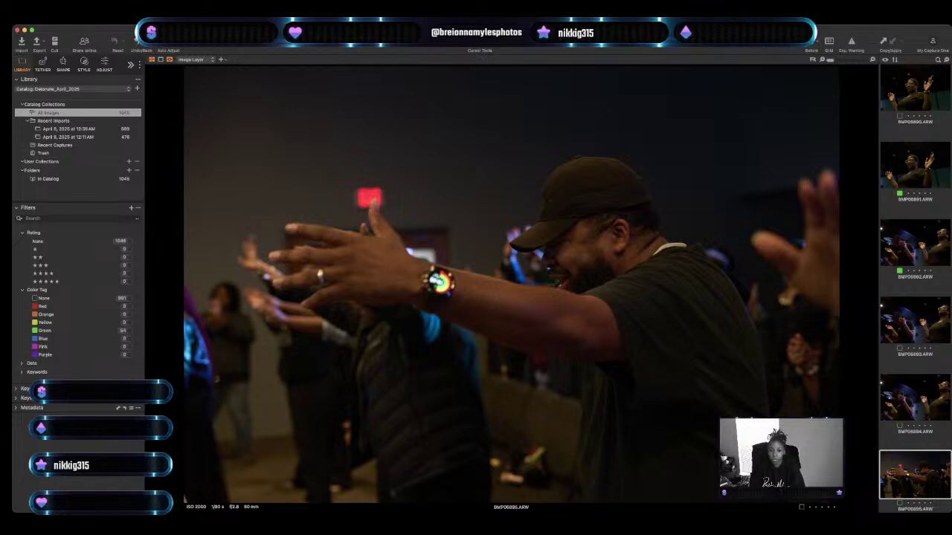
key(Right)
key(Right)
key(Right)
key(Right)
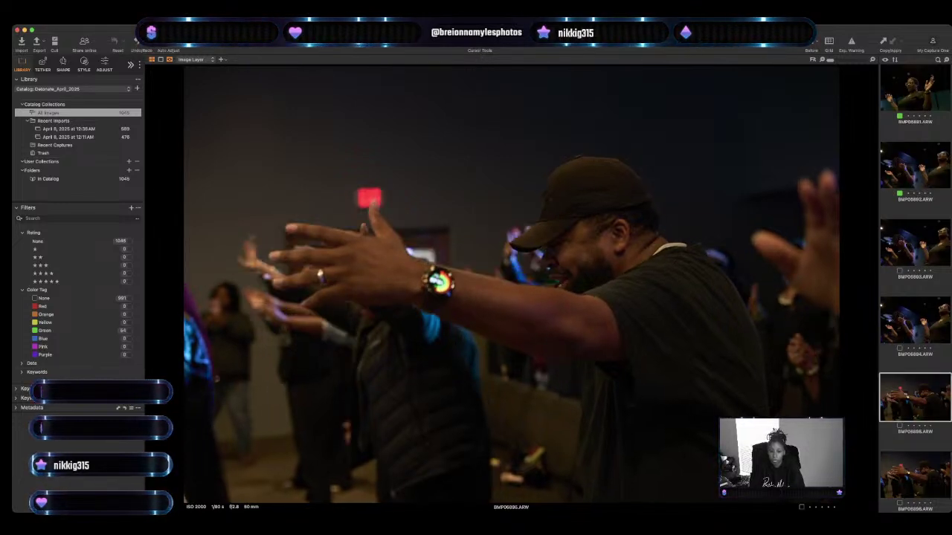
key(Left)
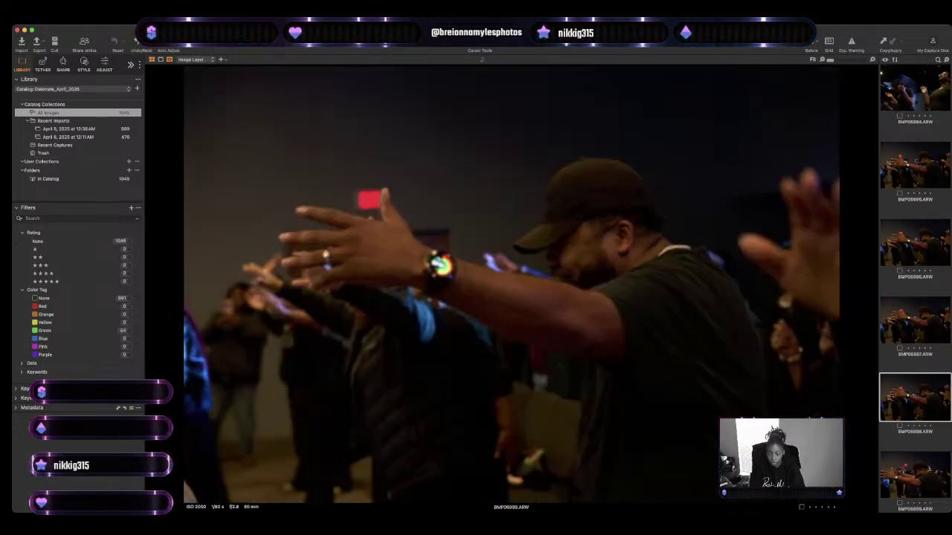
key(plus)
Compare the capped man's frames BMP06899.ARW to BMP06901.ARW and tag BMP06900.ARW green.
key(Right)
key(Right)
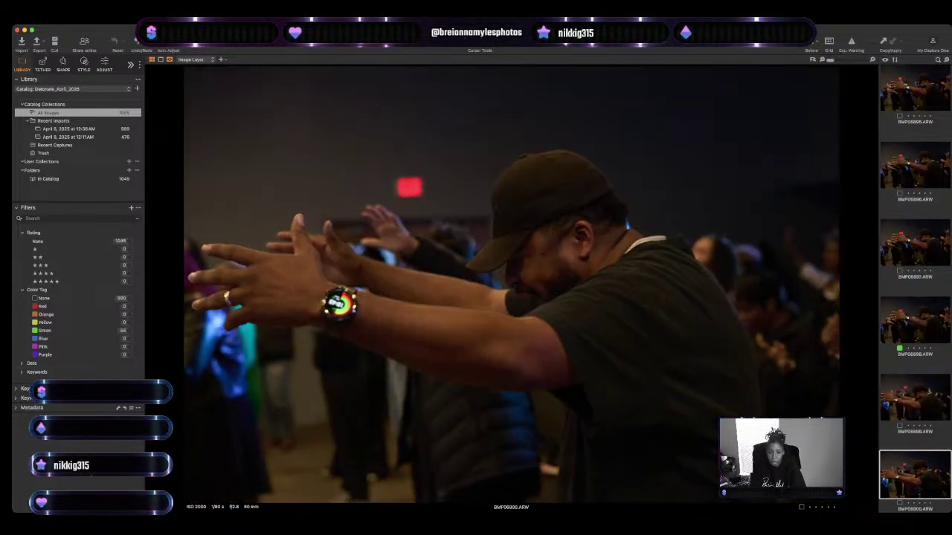
key(Right)
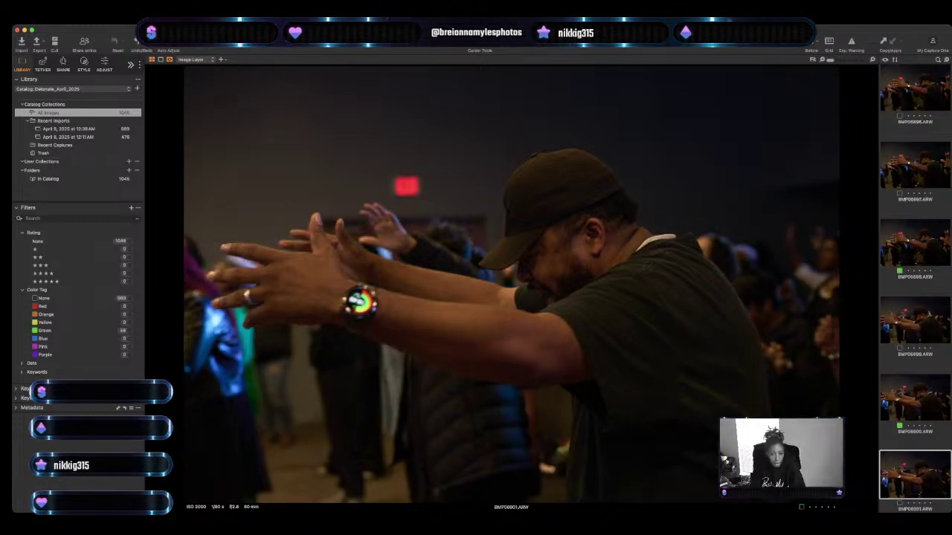
key(Right)
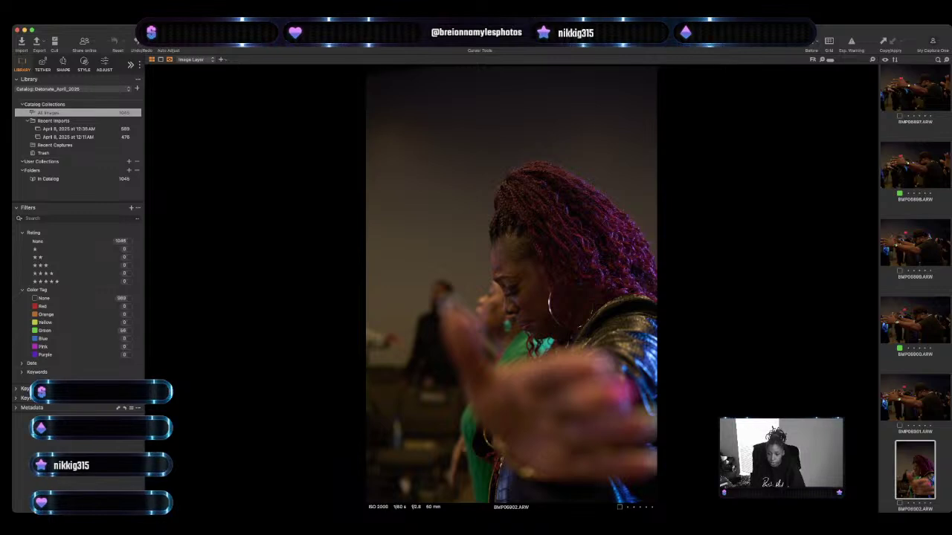
Tag the red-haired woman's portrait BMP06902.ARW green and compare it with her similar frames up to BMP06907.ARW.
key(Right)
key(Right)
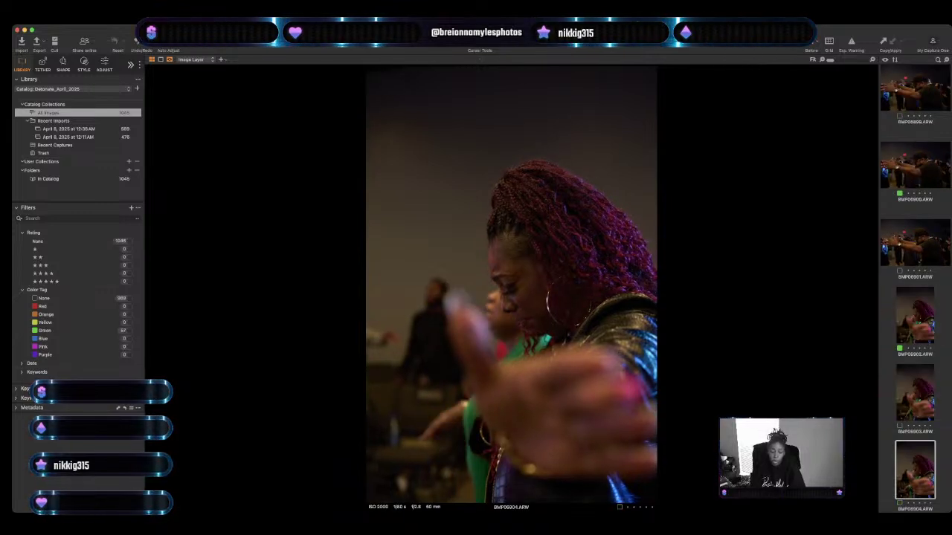
key(Right)
key(Right)
key(Right)
key(Right)
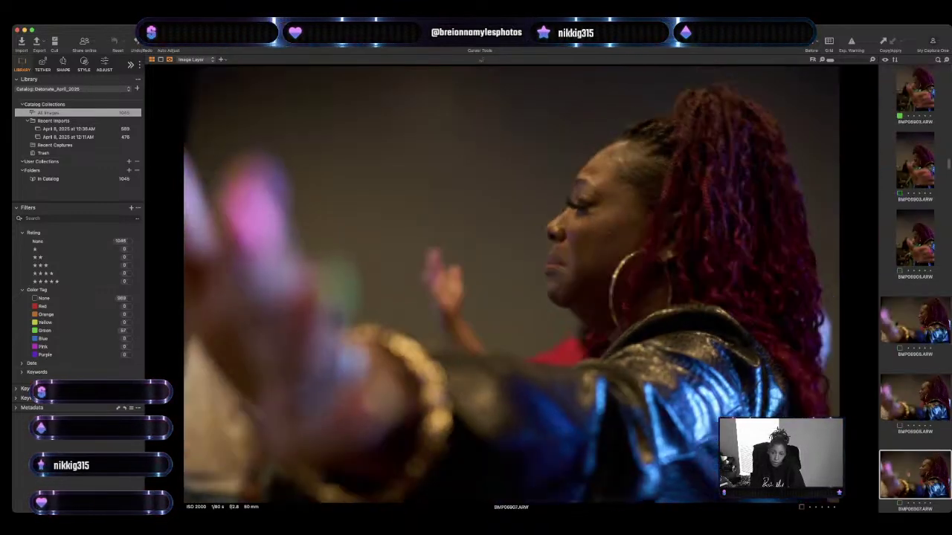
Compare the frames of the man in the blue shirt by the door and tag BMP06910.ARW green.
key(Right)
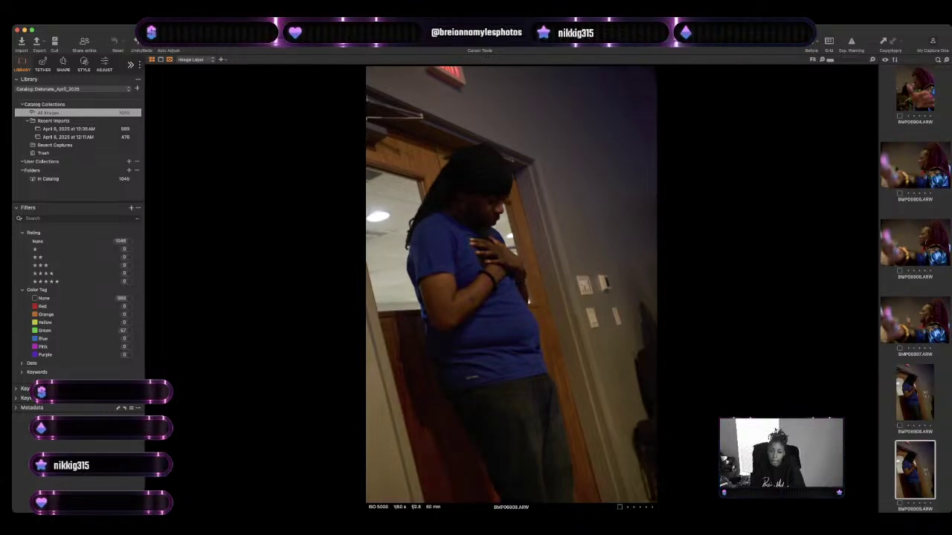
key(Right)
key(plus)
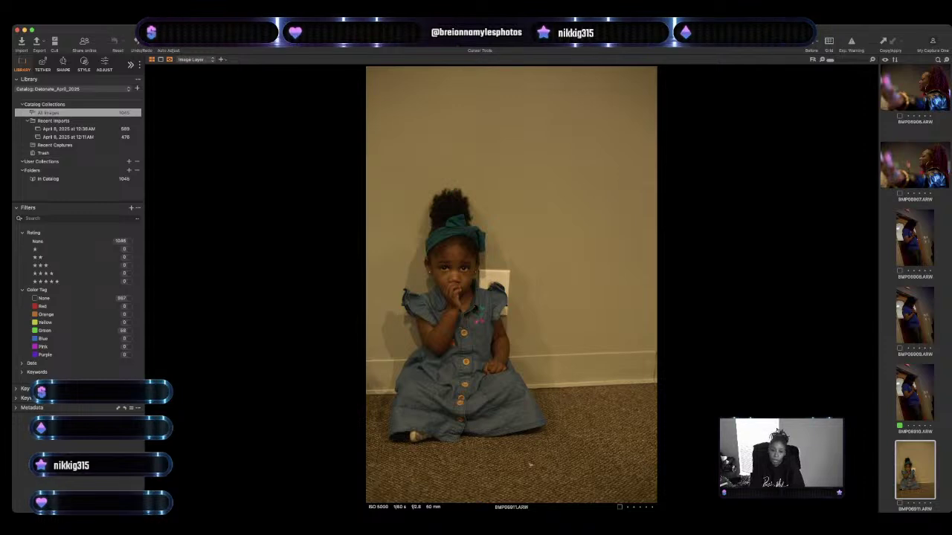
Review the seated girl and kneeling man frames BMP06911.ARW to BMP06919.ARW and tag the wider kneeling shot BMP06920.ARW green.
key(Right)
key(Right)
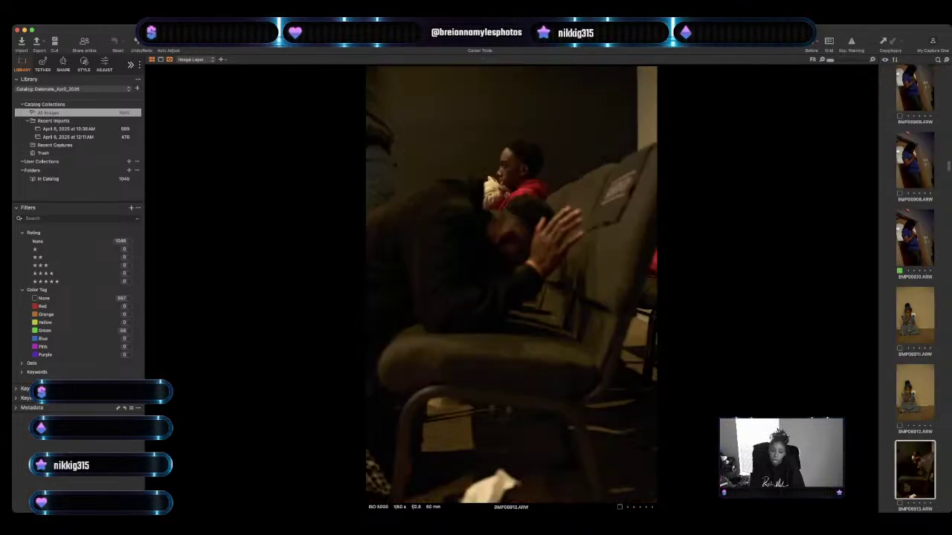
key(Right)
key(Right)
key(Right)
key(Right)
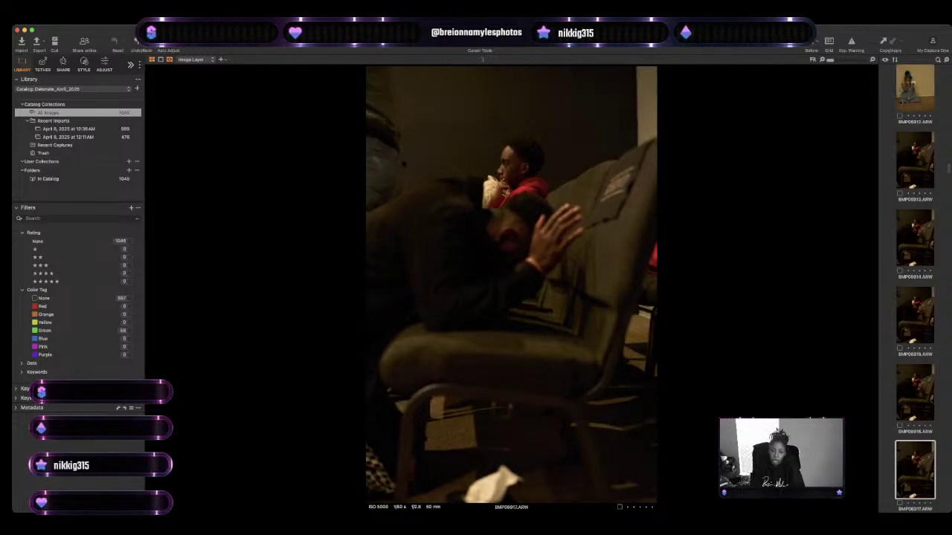
key(Right)
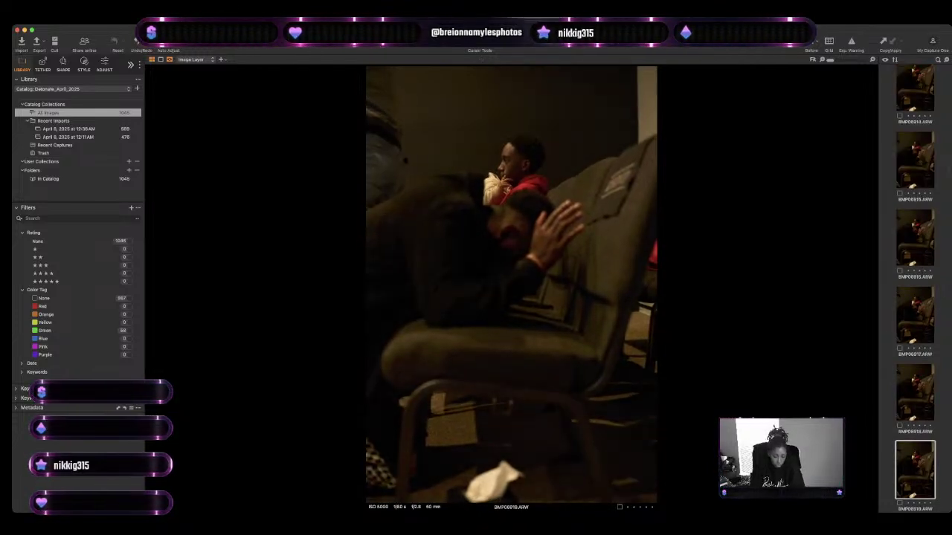
key(Right)
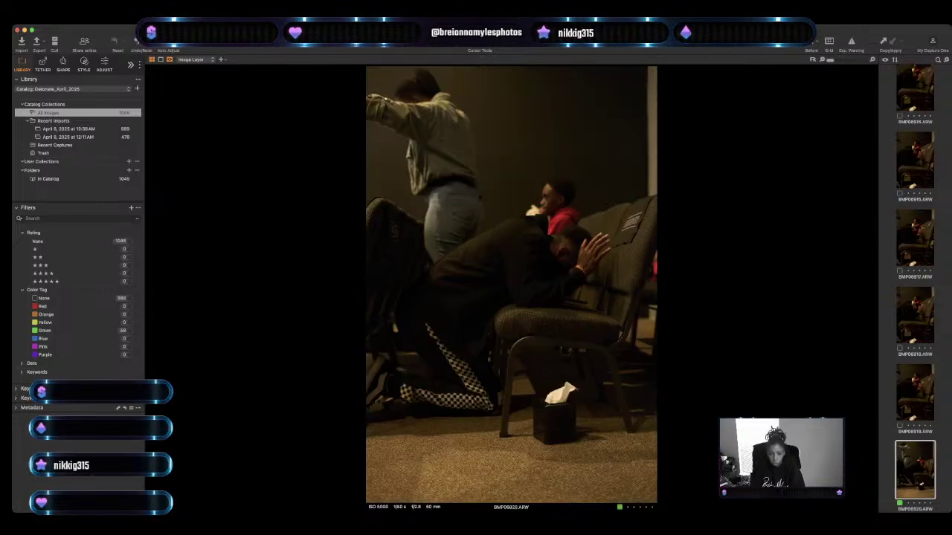
Compare the seated woman in the denim jacket across BMP06922.ARW to BMP06924.ARW and tag BMP06922.ARW green.
key(Right)
key(Right)
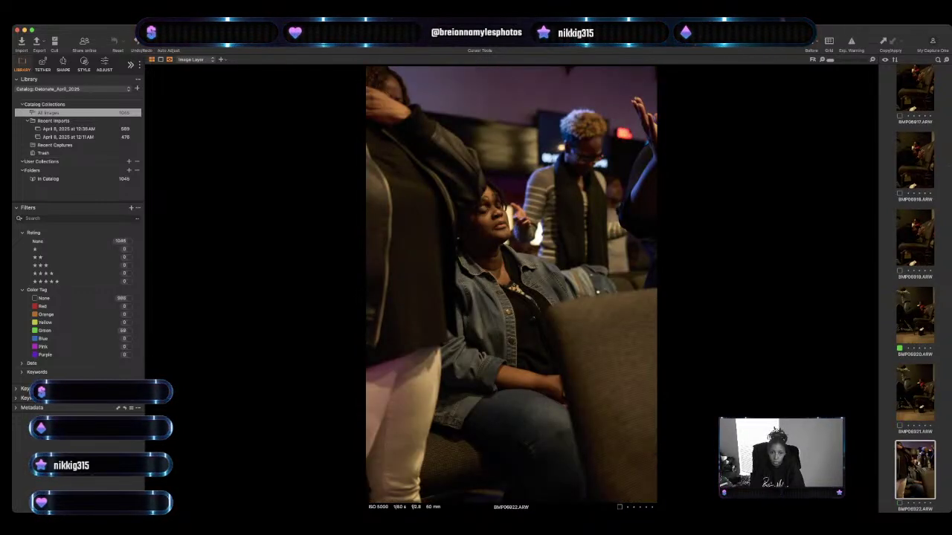
key(Right)
key(Left)
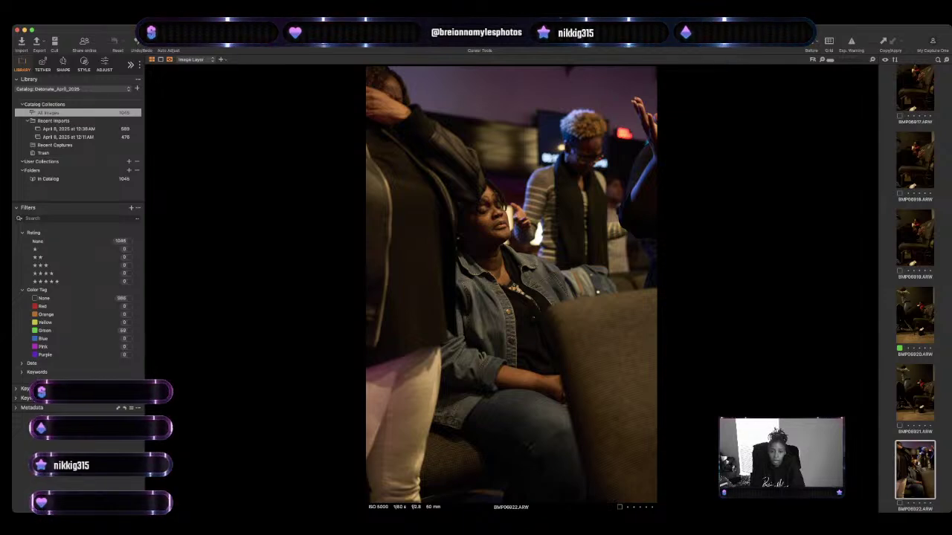
key(Right)
key(Right)
key(Right)
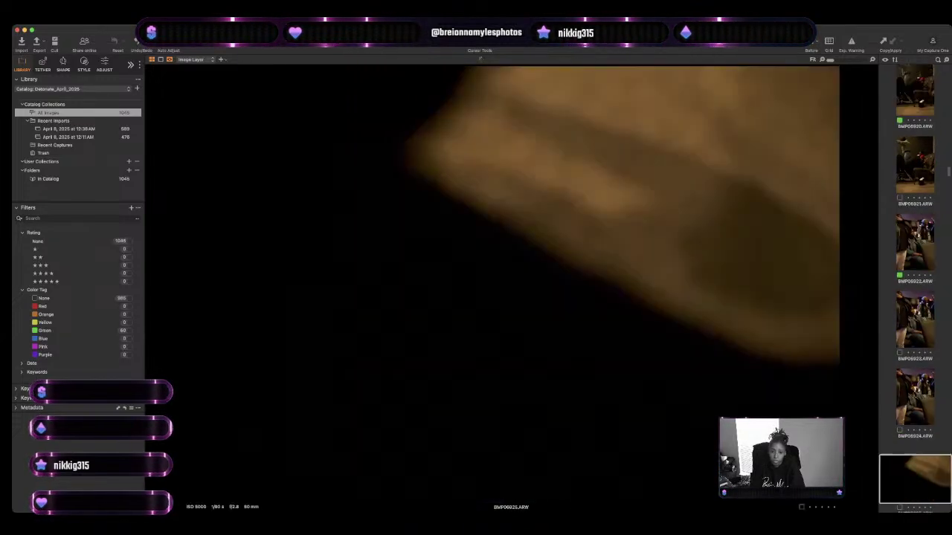
Pass over the blurred frames BMP06925.ARW to BMP06931.ARW and tag the singer leaning forward on stage, BMP06932.ARW, green.
key(Right)
key(Right)
key(Right)
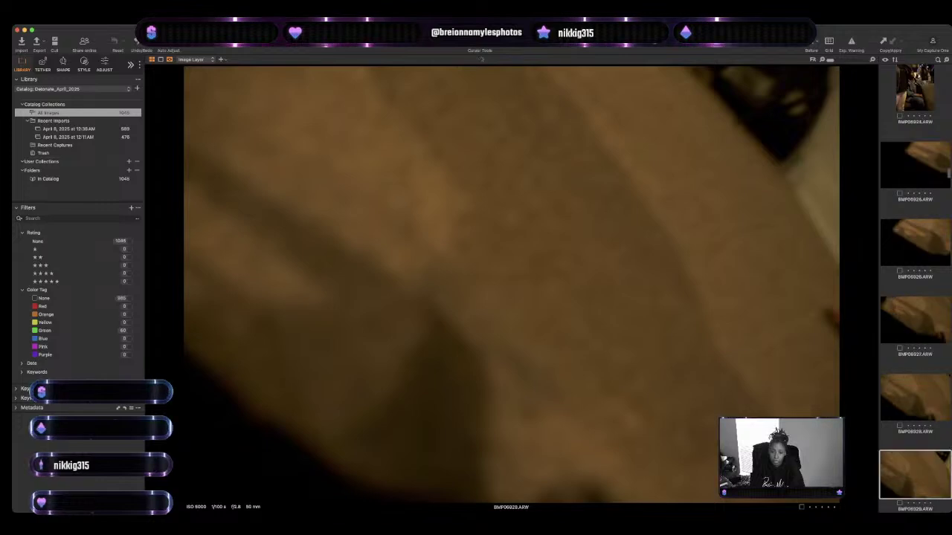
key(Right)
key(Right)
key(Right)
key(Right)
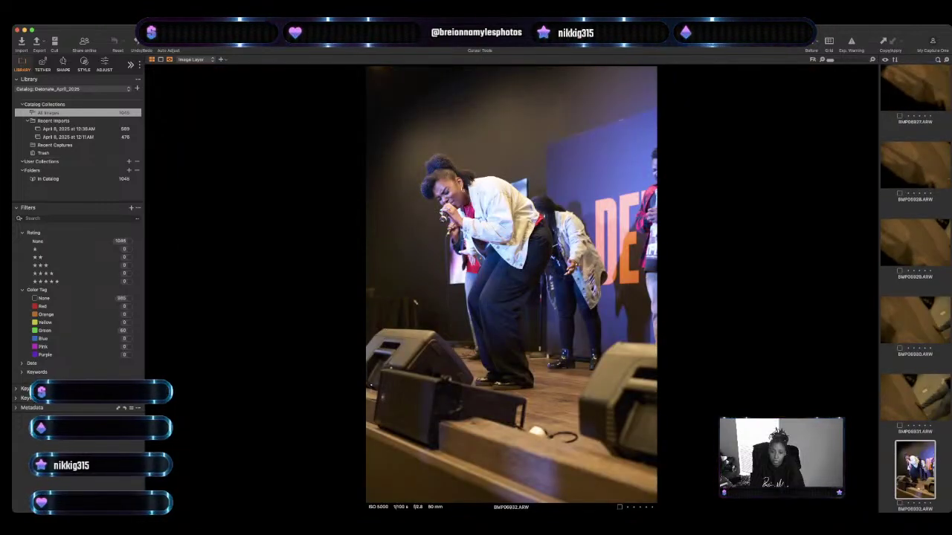
key(Right)
key(Right)
key(Right)
key(Right)
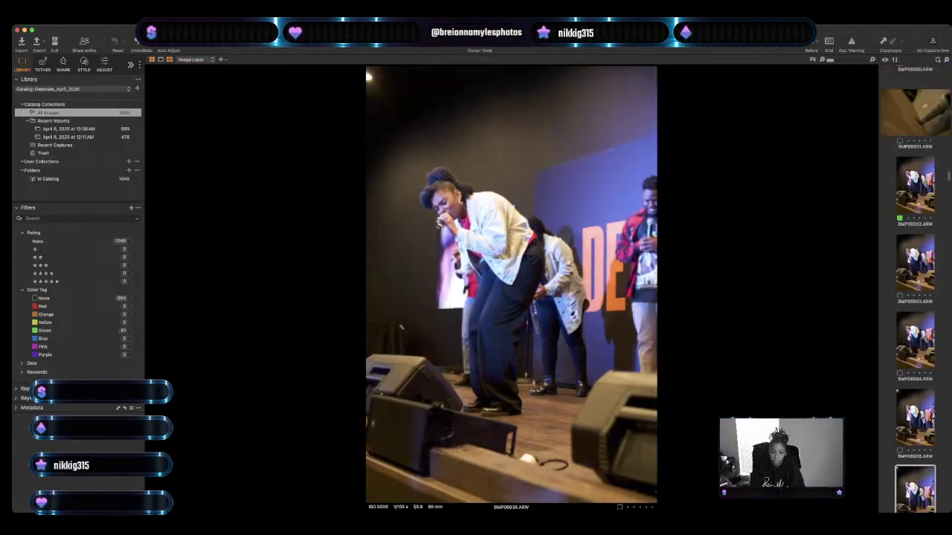
Compare the frames of the bowed person with long braids and tag BMP06938.ARW, BMP06940.ARW and BMP06943.ARW green.
key(Right)
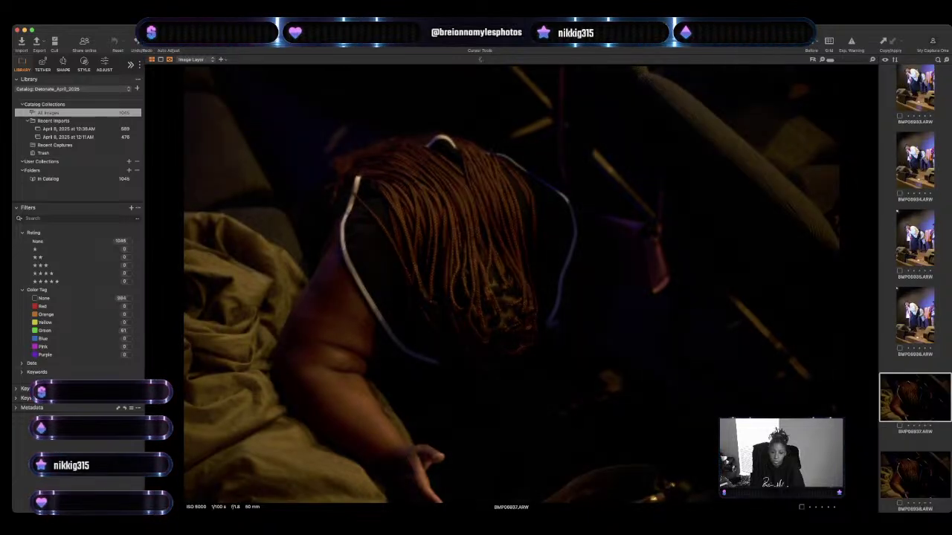
key(Right)
key(Right)
key(Right)
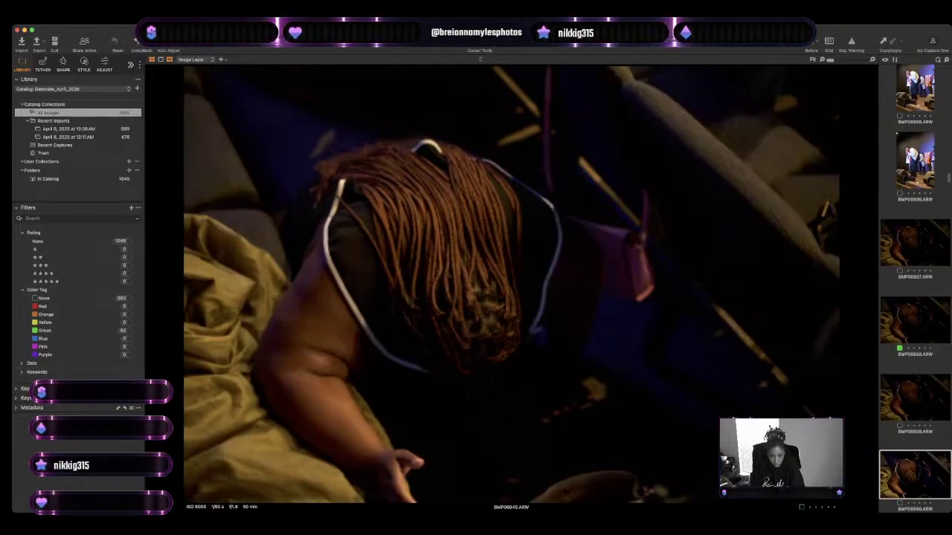
key(Right)
key(Right)
key(Right)
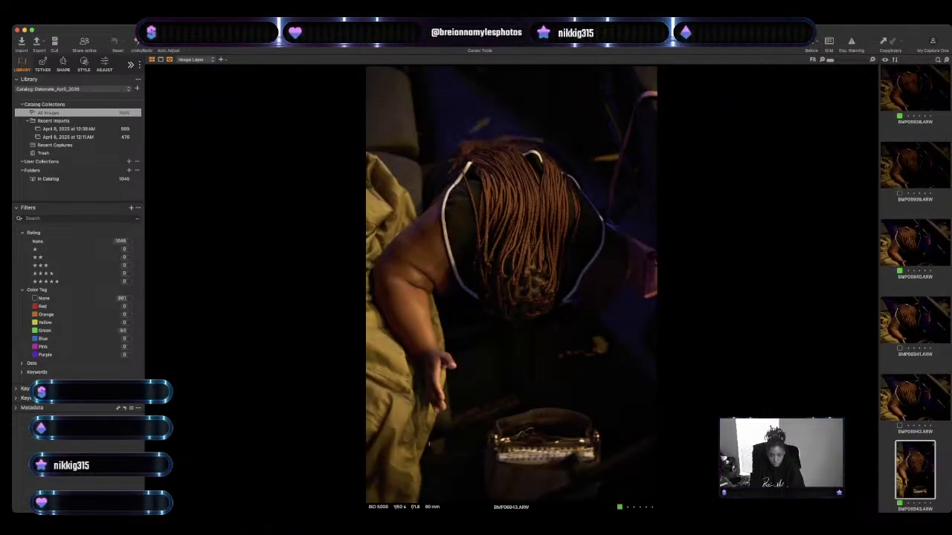
Review BMP06944.ARW to BMP06948.ARW and tag the bowed person in the camouflage jacket, BMP06946.ARW, green.
key(Right)
key(Right)
key(Right)
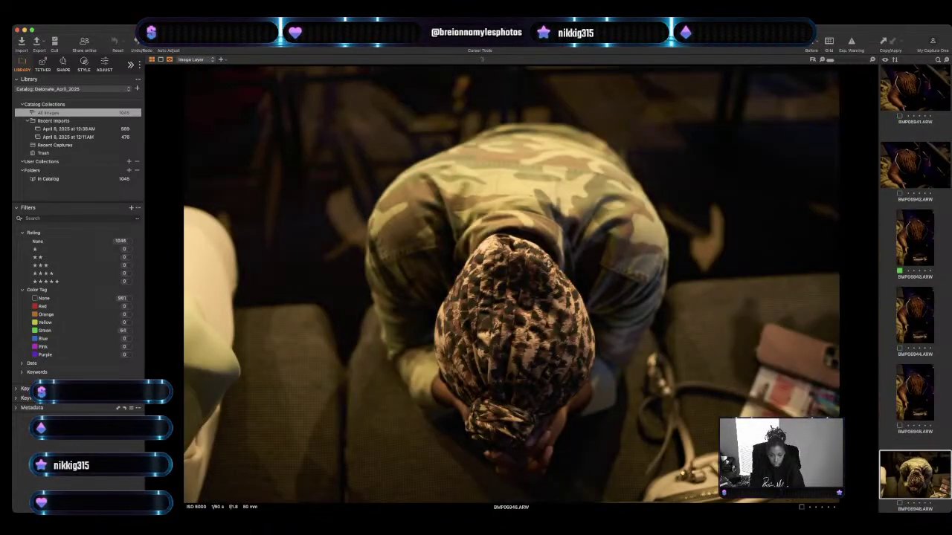
key(Right)
key(Right)
Compare the standing audience frames BMP06949.ARW to BMP06953.ARW and tag BMP06950.ARW green.
key(Right)
key(Right)
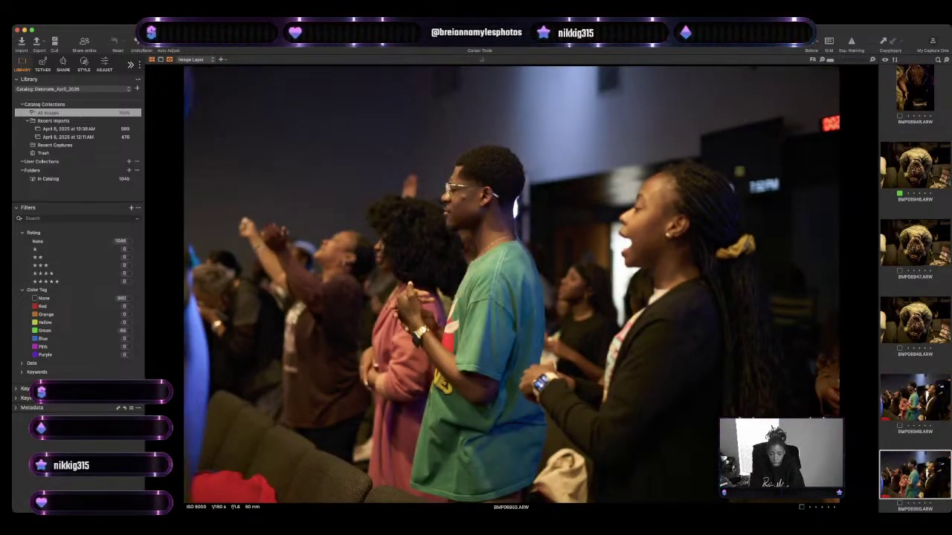
key(Right)
key(Right)
key(Right)
key(Right)
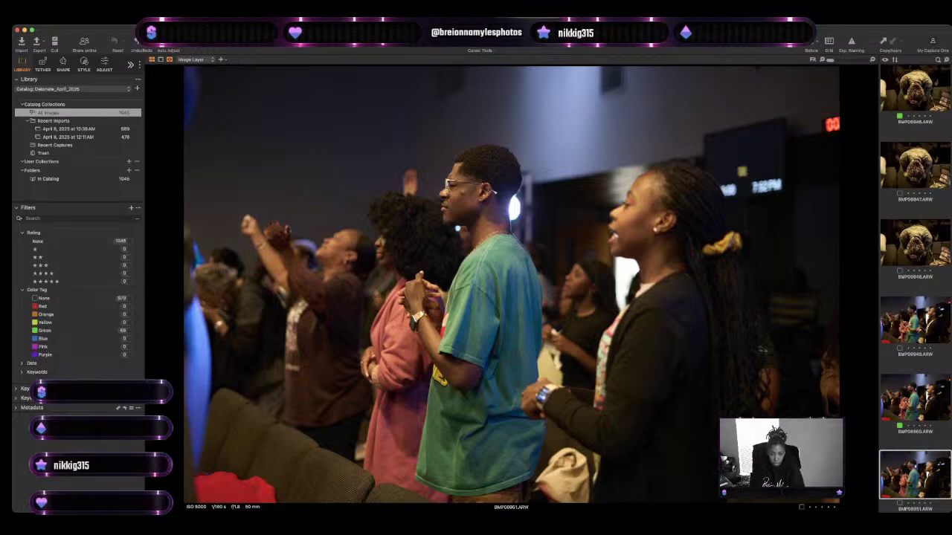
key(Left)
key(Left)
key(Left)
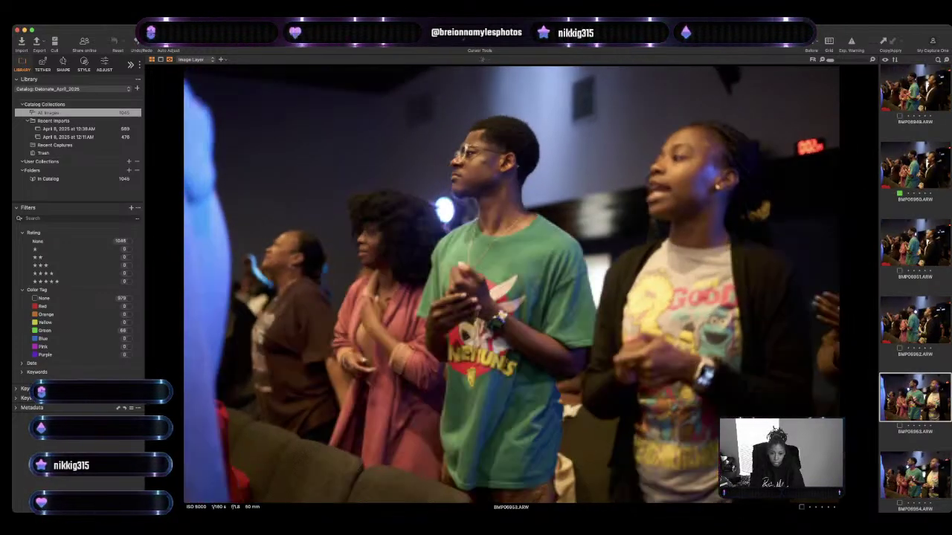
Compare the standing audience frames BMP06950.ARW to BMP06956.ARW back and forth for sharpness and expressions.
key(Right)
key(Right)
key(Right)
key(Right)
key(Right)
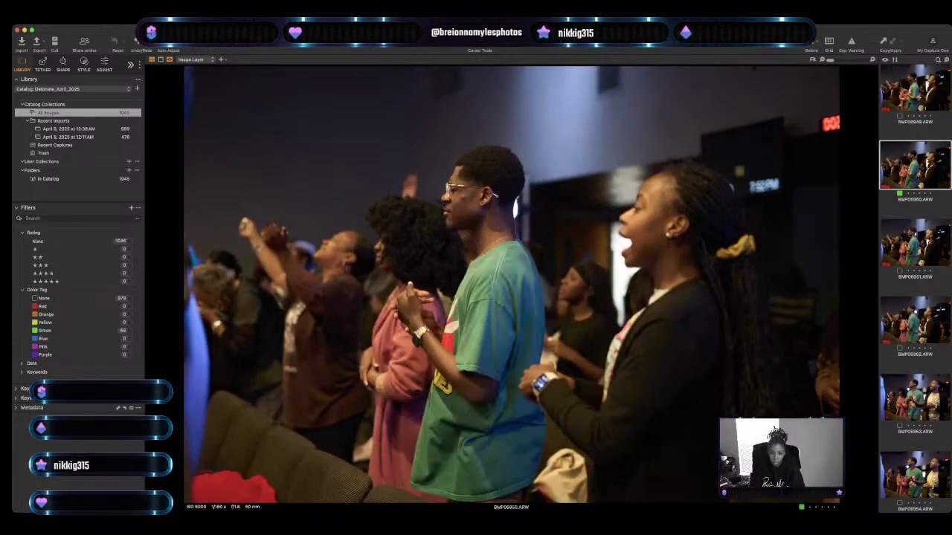
key(Right)
key(Right)
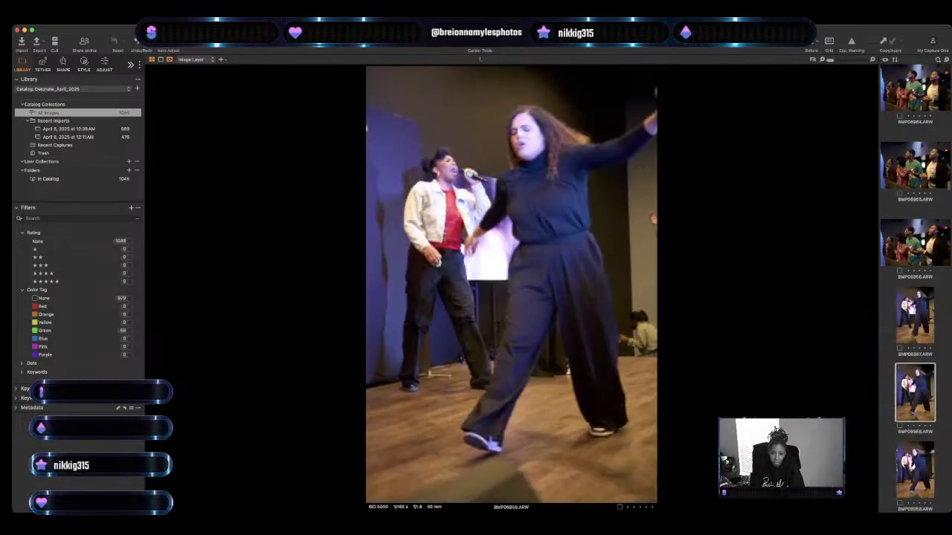
key(Left)
key(Left)
key(Left)
key(Left)
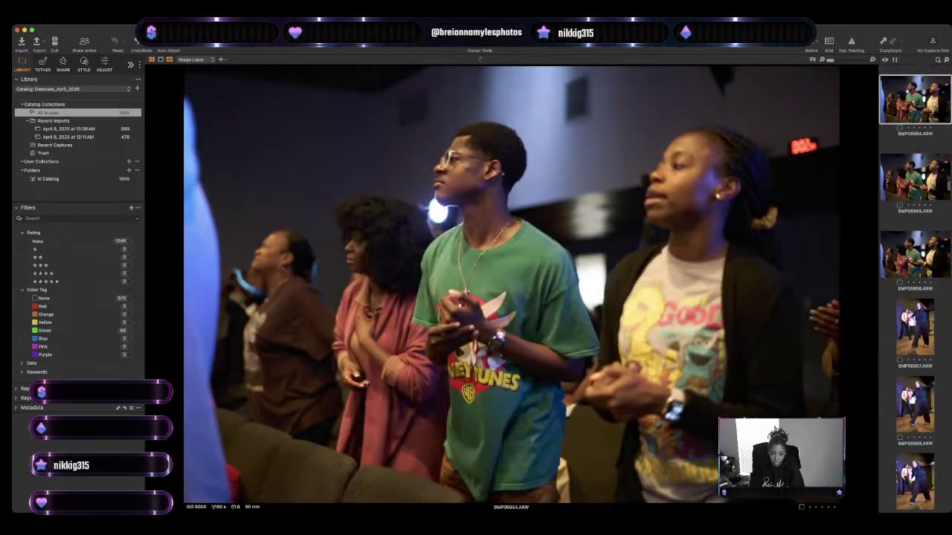
key(Left)
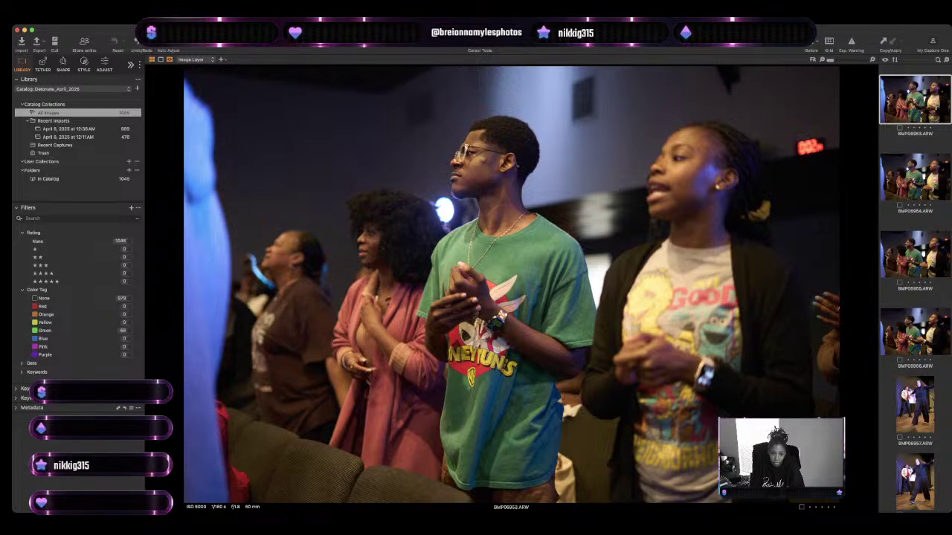
key(Left)
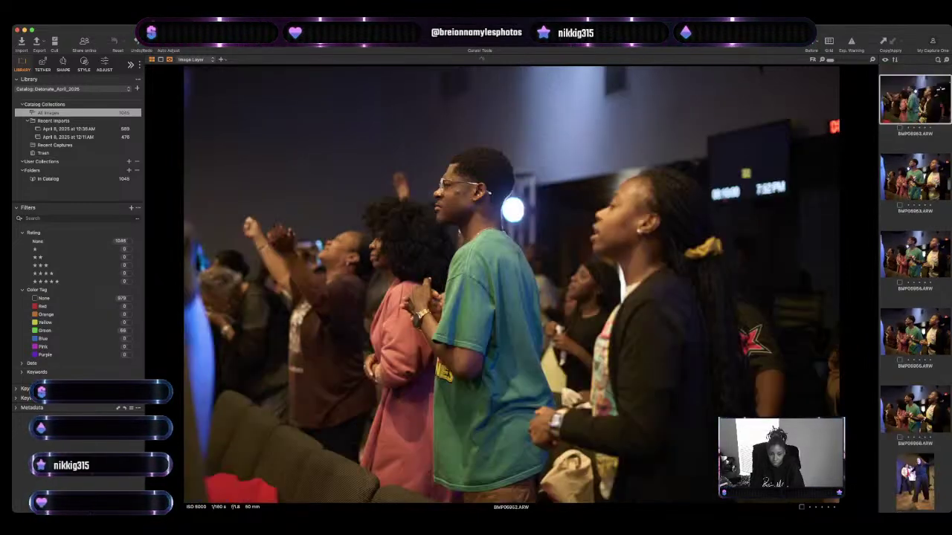
Tag another frame of the standing audience pair green and continue to the stage dancer frames up to BMP06959.ARW.
key(Right)
key(Right)
key(Right)
key(Right)
key(Right)
key(Right)
key(Right)
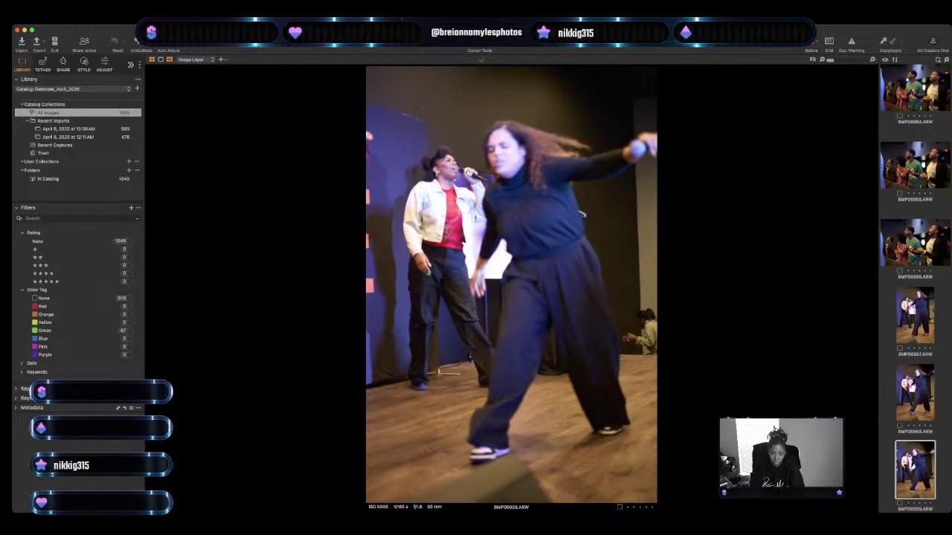
Compare the stage dancer frames BMP06959.ARW to BMP06962.ARW and tag the hair-flip shot BMP06962.ARW green.
key(Right)
key(Right)
key(Right)
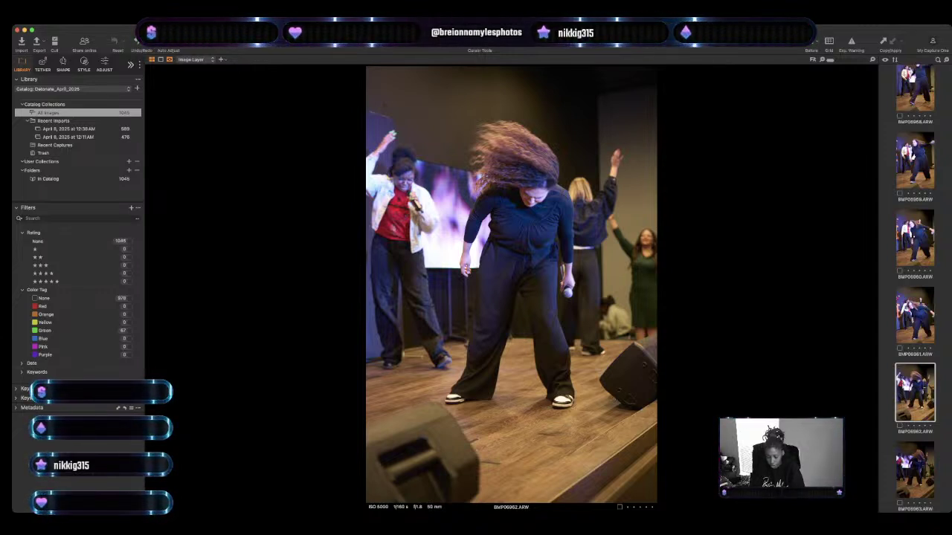
key(Left)
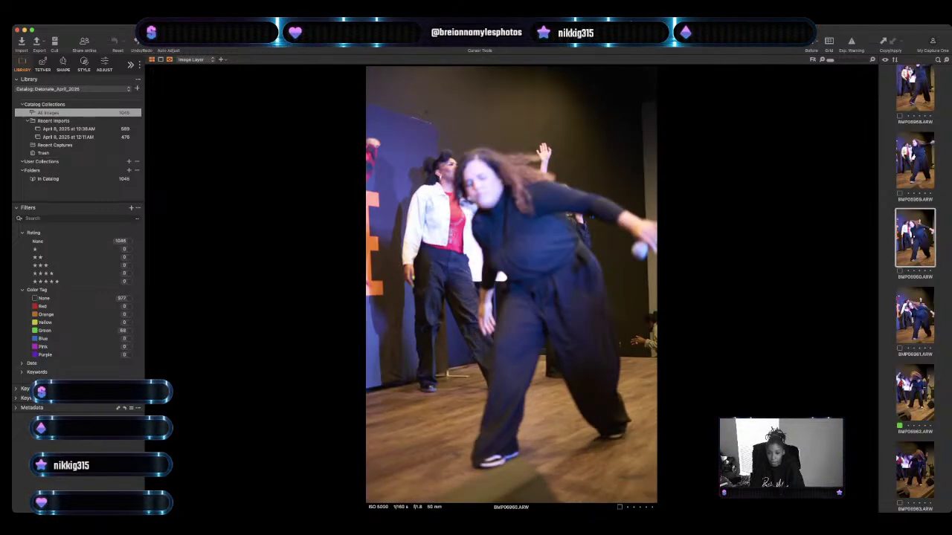
Move on to the bent-over hair-flip frame BMP06963.ARW and tag it green.
key(Right)
key(Right)
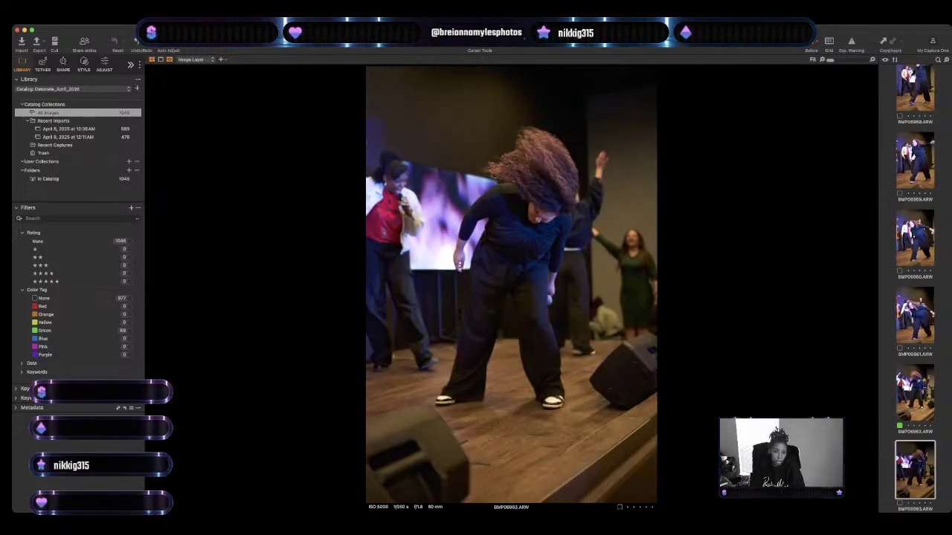
key(plus)
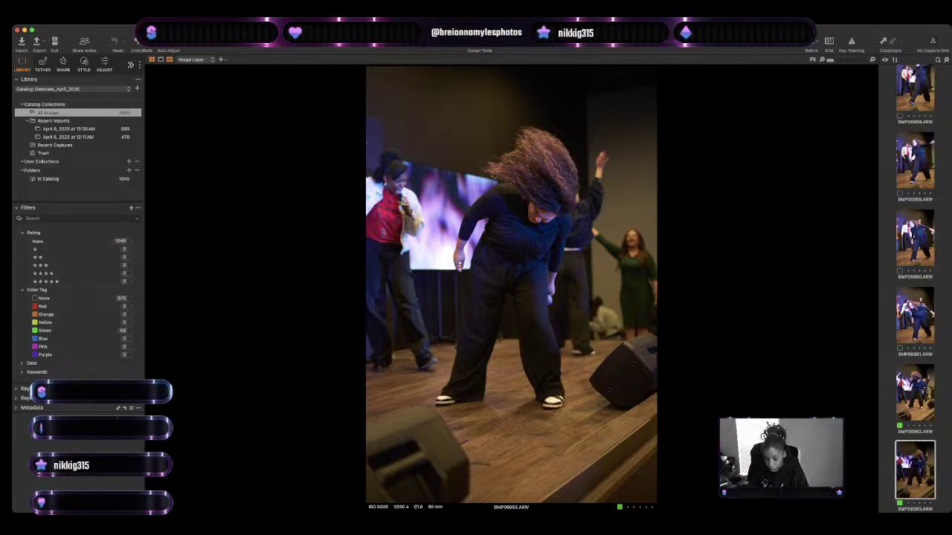
Compare the hair-flip frames BMP06964.ARW to BMP06966.ARW back and forth and tag BMP06965.ARW green.
key(Right)
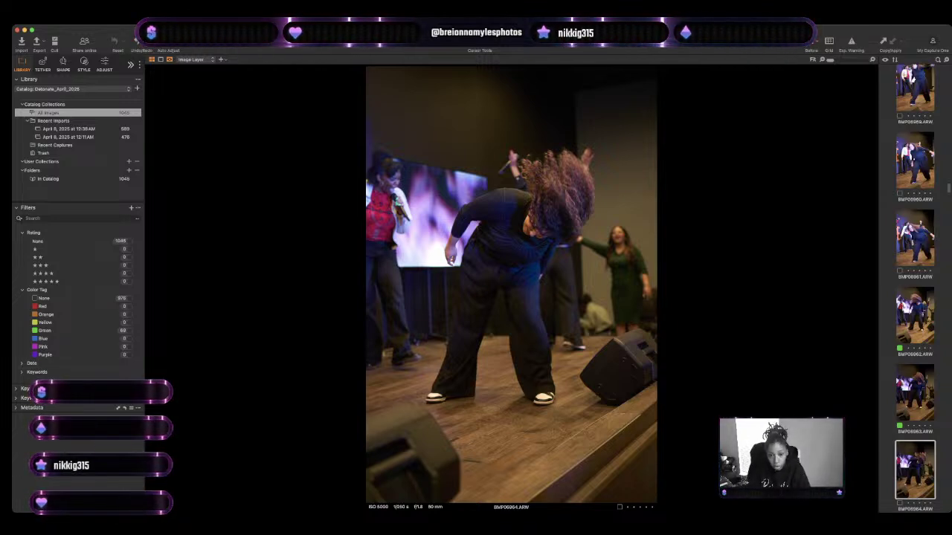
key(Right)
key(Left)
key(Right)
key(Right)
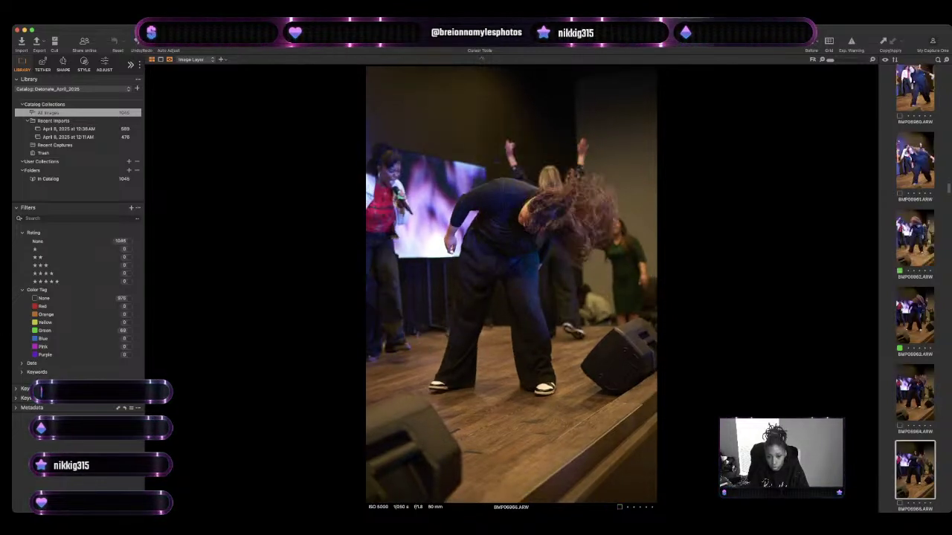
key(Left)
key(plus)
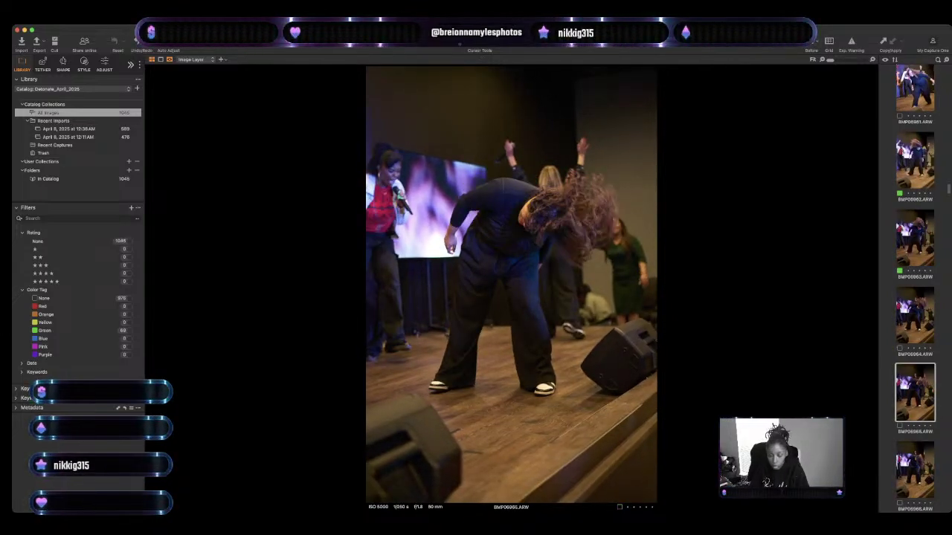
Compare the dancer's head-down and hair-swing frames BMP06966.ARW to BMP06976.ARW for sharpness and expression.
key(Right)
key(Right)
key(Right)
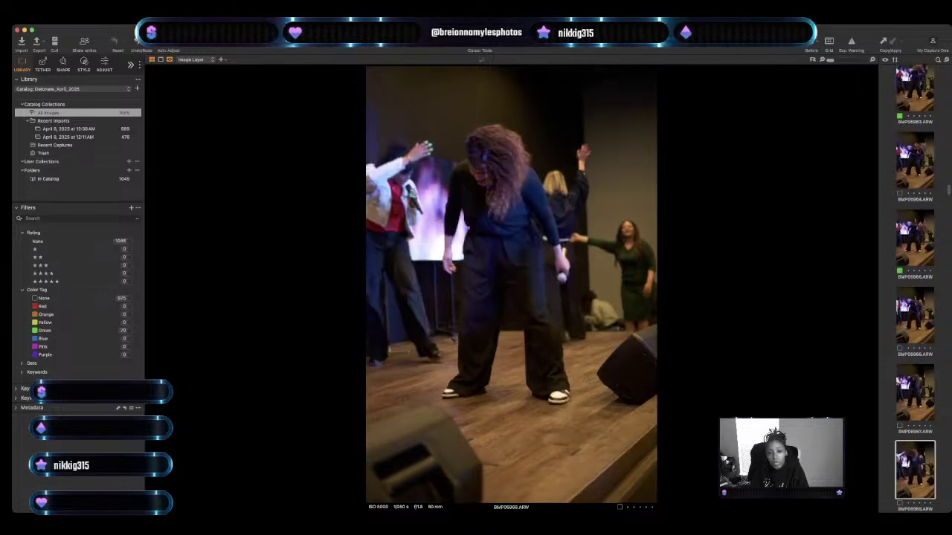
key(Left)
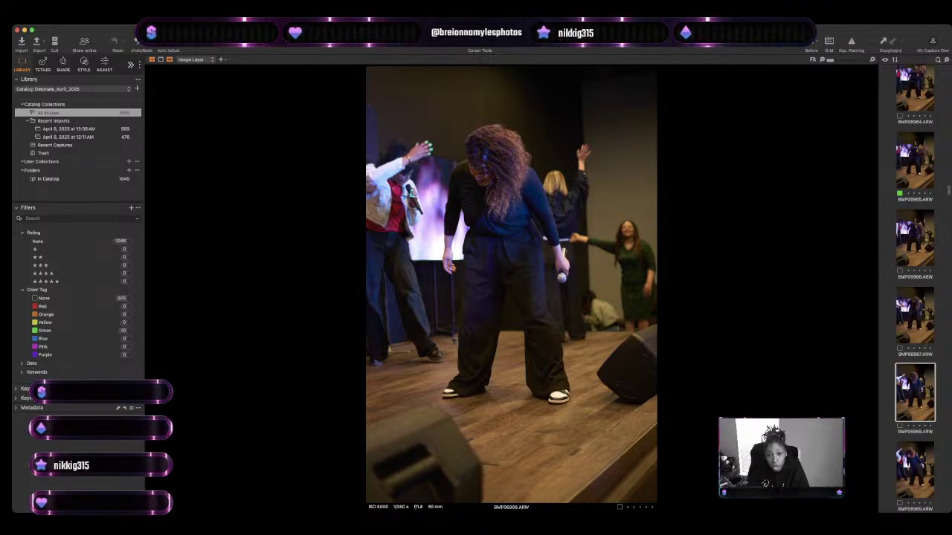
key(Right)
key(Right)
key(Right)
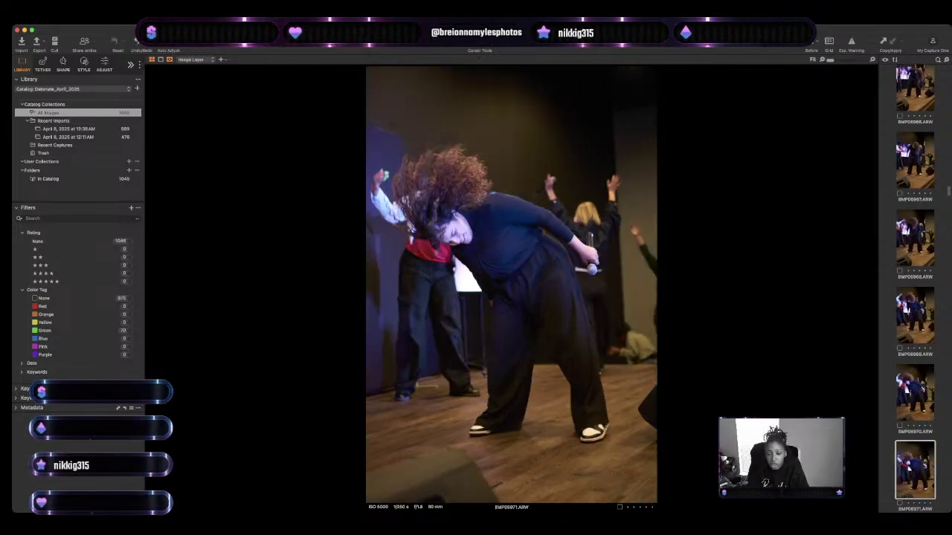
key(Right)
key(Right)
key(Right)
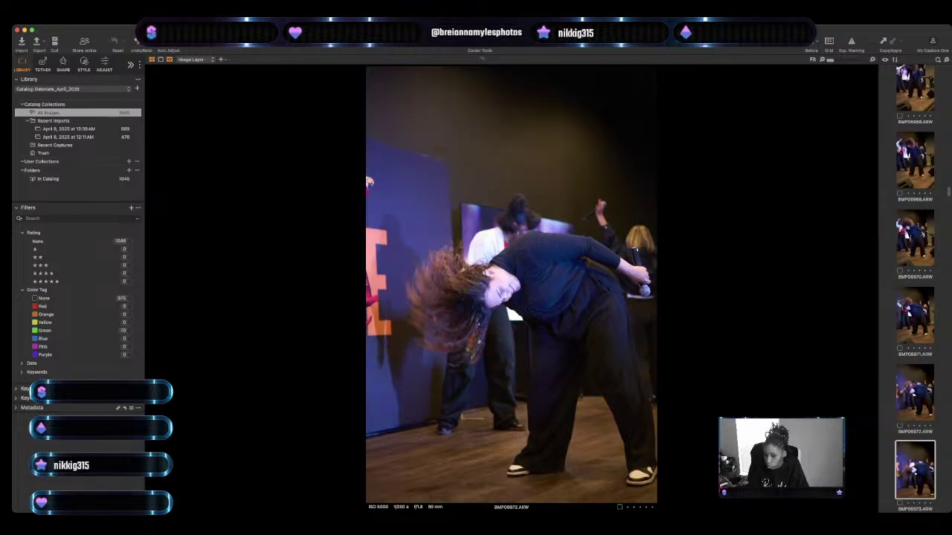
key(Left)
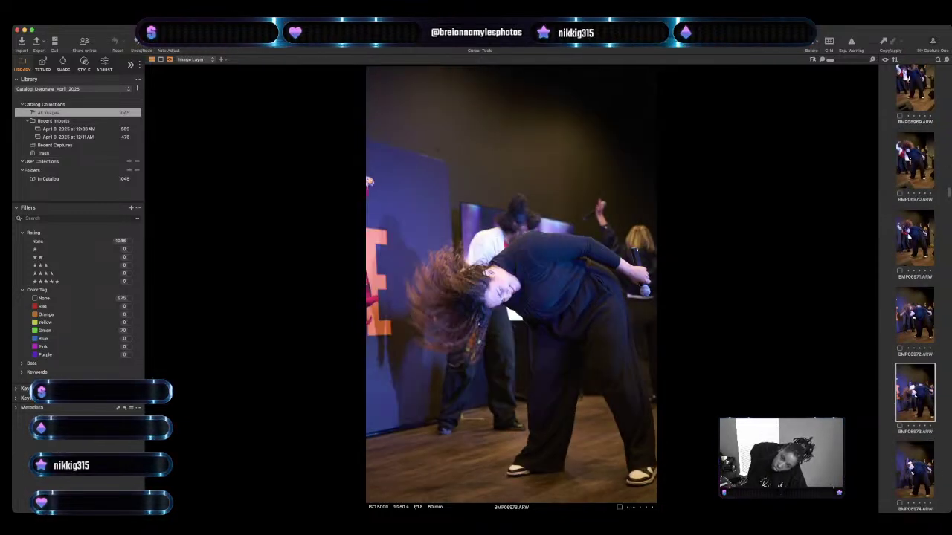
key(Right)
key(Right)
key(Right)
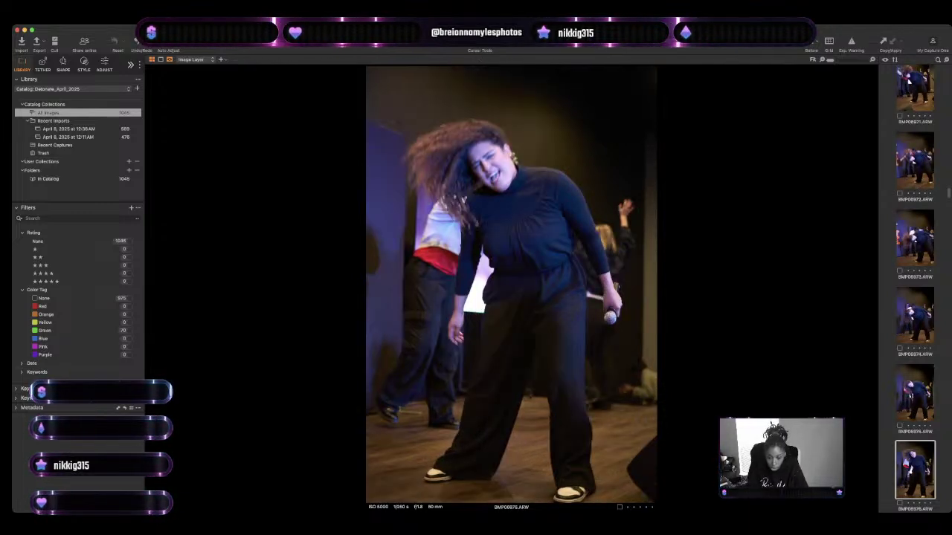
Examine the frames of the same performer with her head thrown back, BMP06977.ARW to BMP06983.ARW.
key(Right)
key(Right)
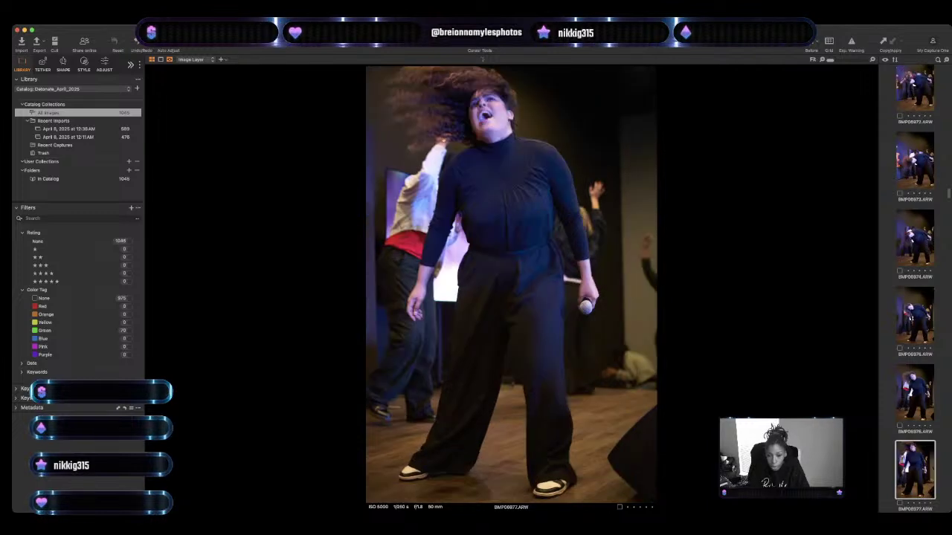
key(Right)
key(Right)
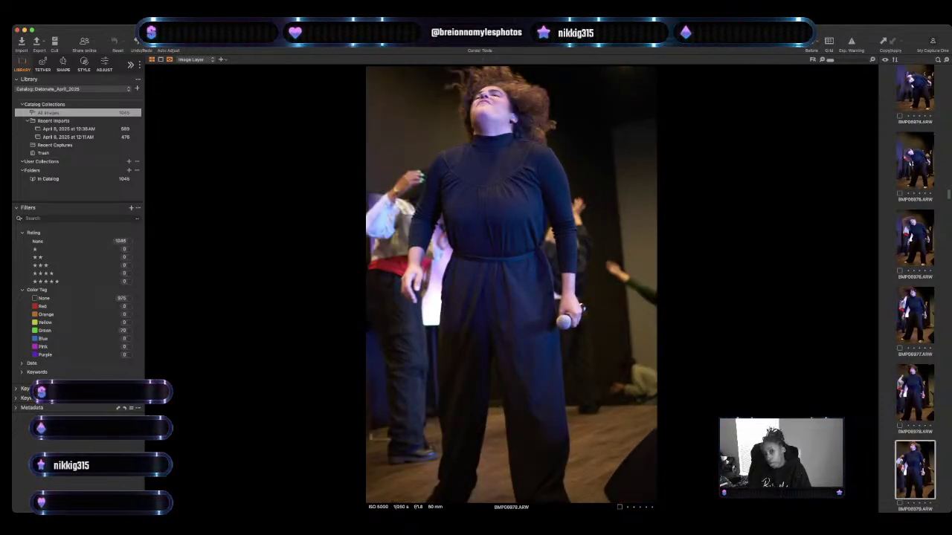
key(Right)
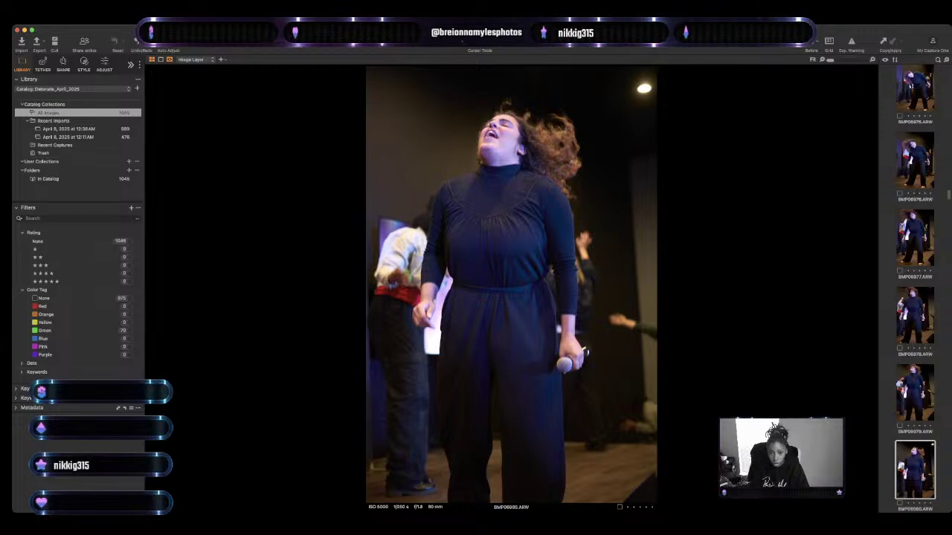
key(Right)
key(Right)
key(Right)
key(Right)
key(Right)
key(Right)
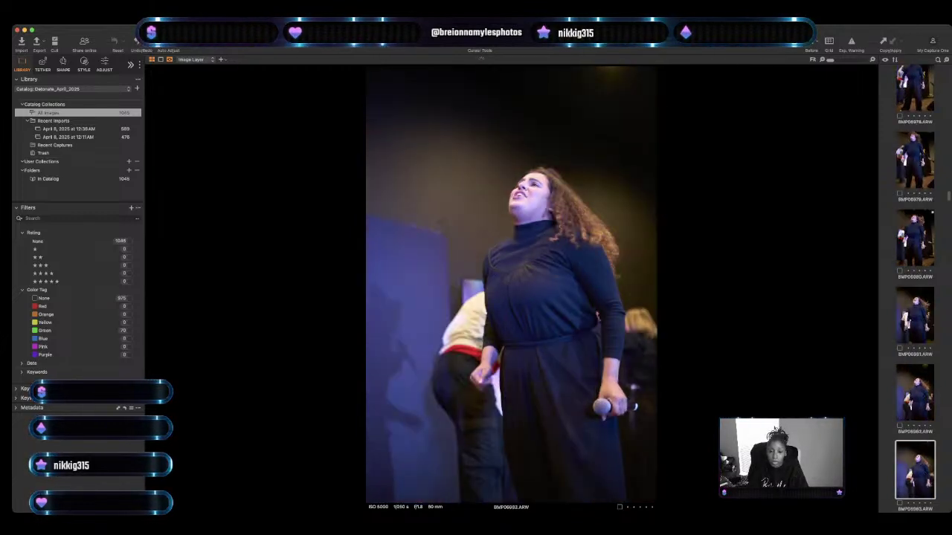
Compare the low-angle performer frames BMP06984.ARW to BMP06989.ARW and tag BMP06987.ARW green.
key(Right)
key(Right)
key(Right)
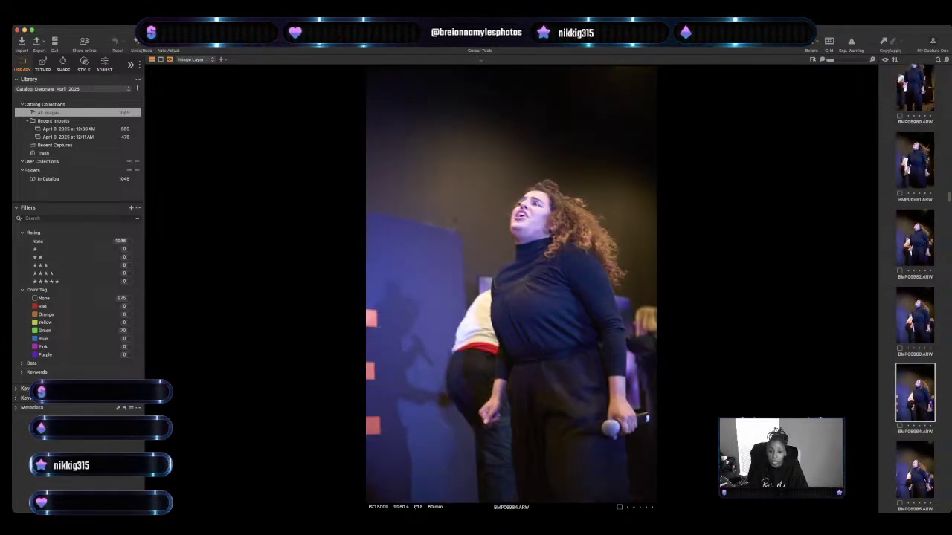
key(Right)
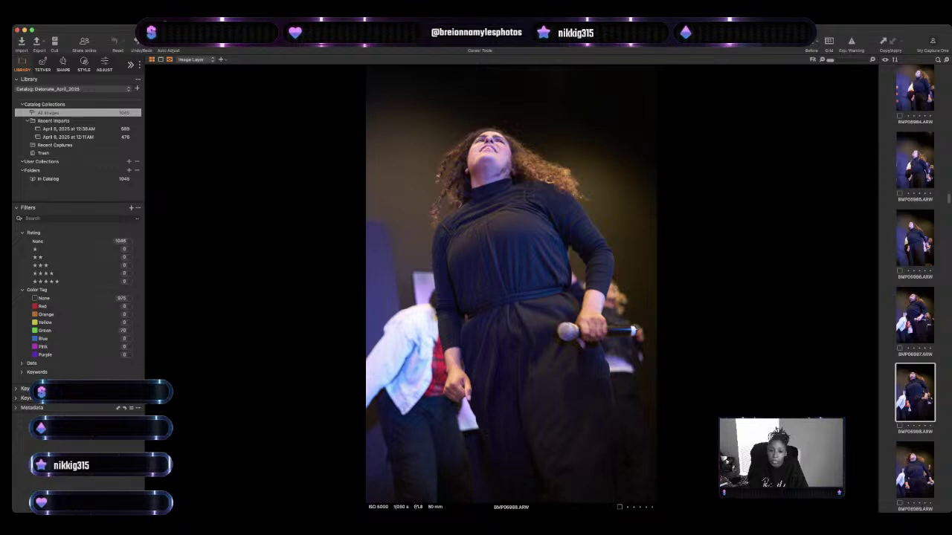
key(Left)
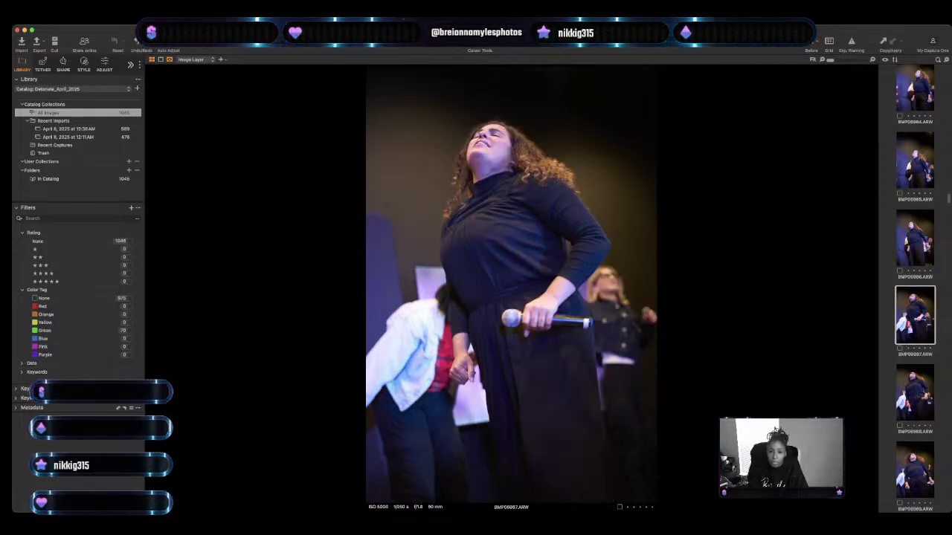
key(plus)
key(Right)
key(Right)
key(Right)
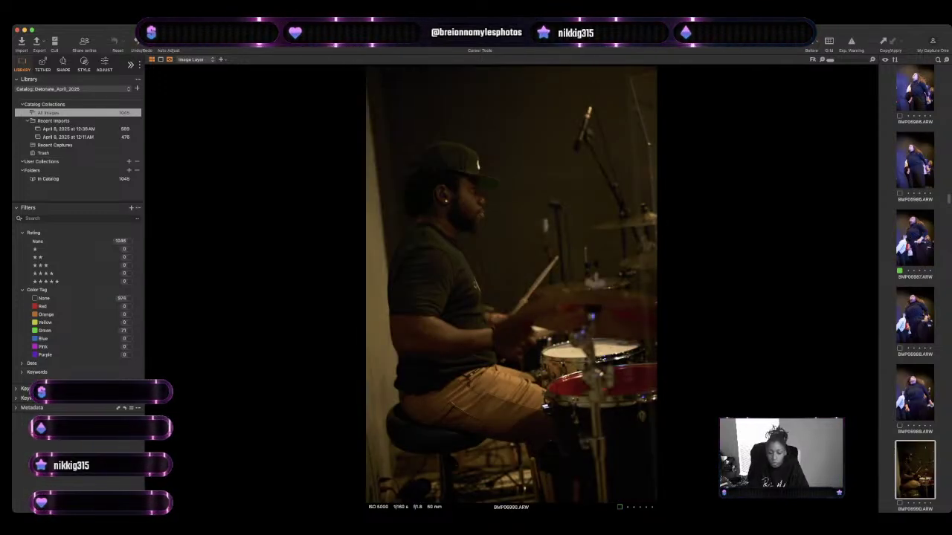
key(Left)
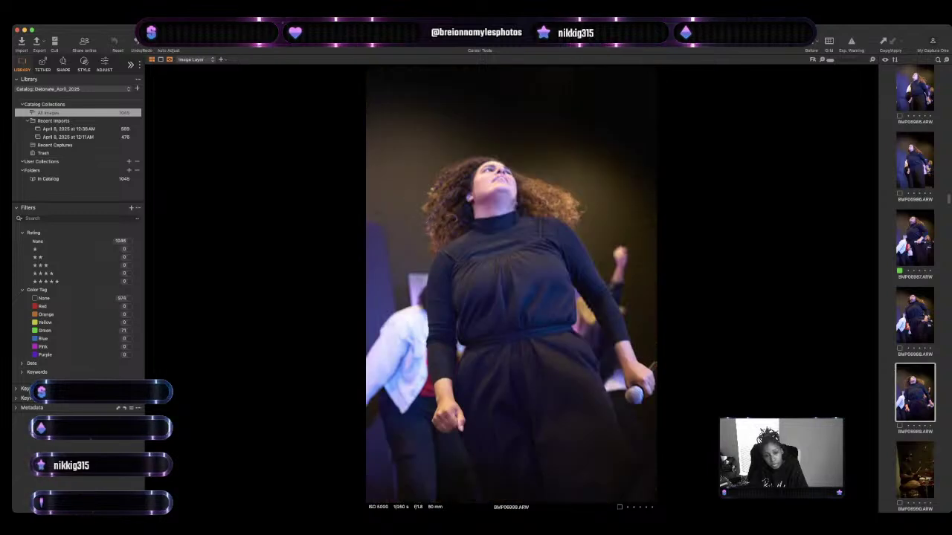
Go through the drummer frames BMP06990.ARW to BMP06996.ARW and tag BMP06992.ARW and BMP06994.ARW green.
key(Right)
key(Right)
key(Right)
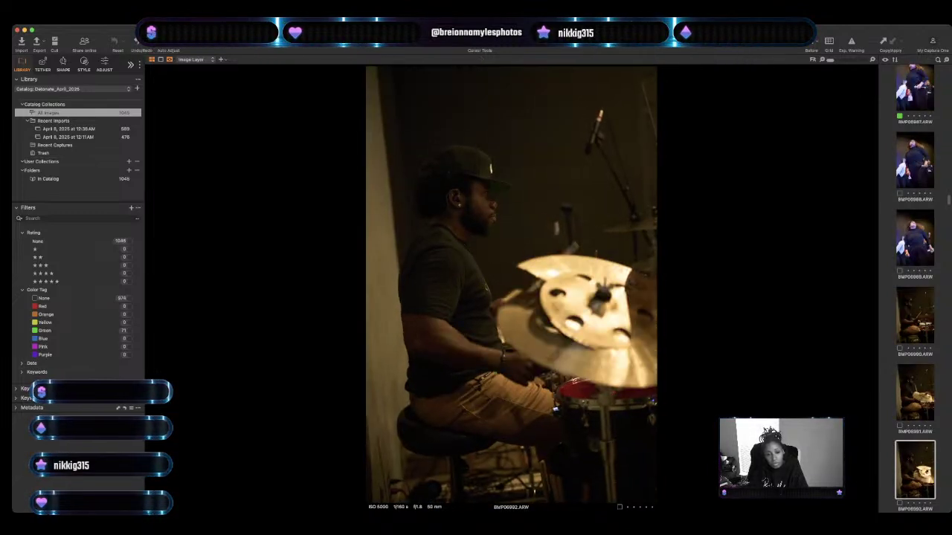
key(Right)
key(Right)
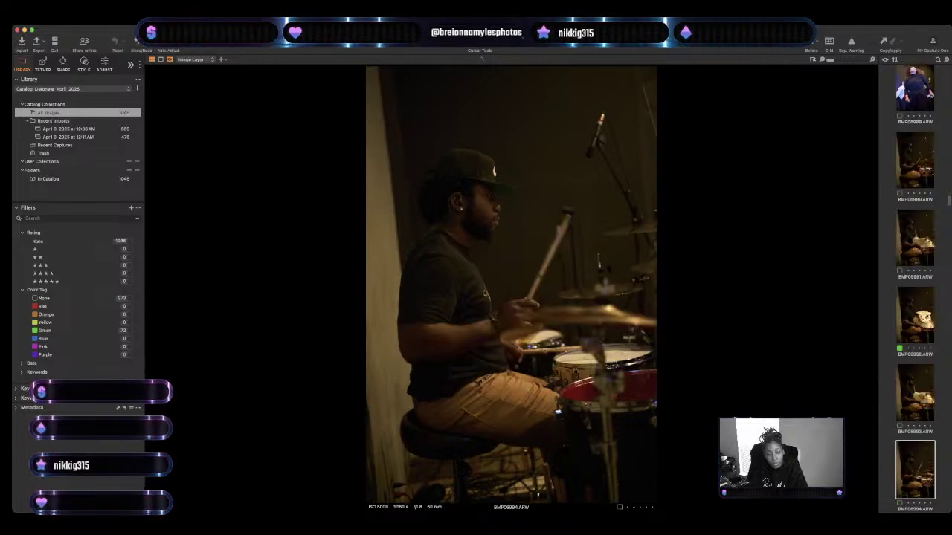
key(Right)
key(Right)
key(Right)
key(Right)
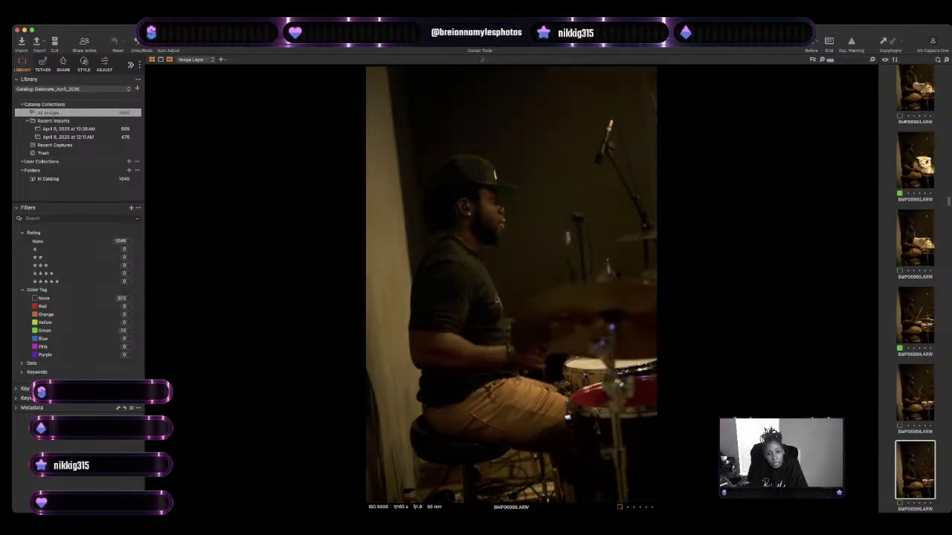
Review the remaining drummer frames up to BMP07005.ARW and tag the group singing shot BMP07006.ARW green.
key(Right)
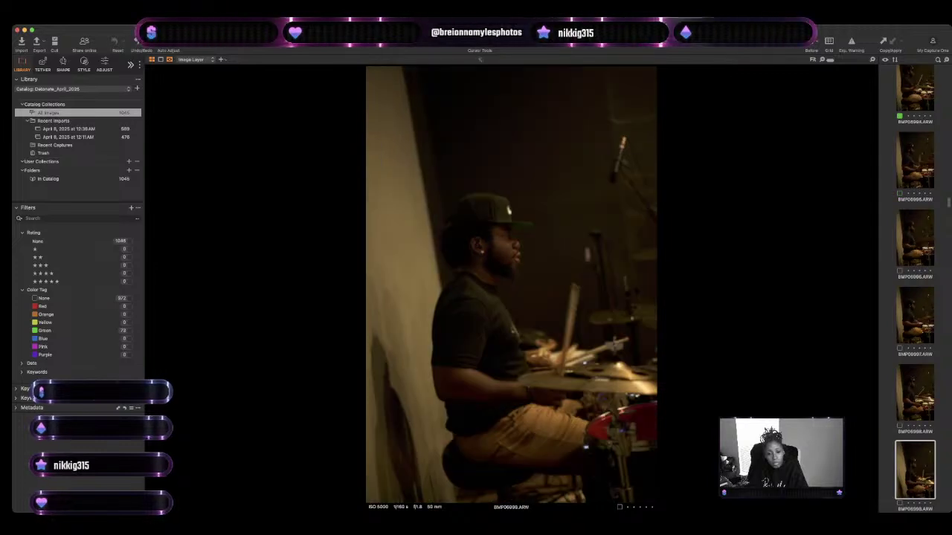
key(Right)
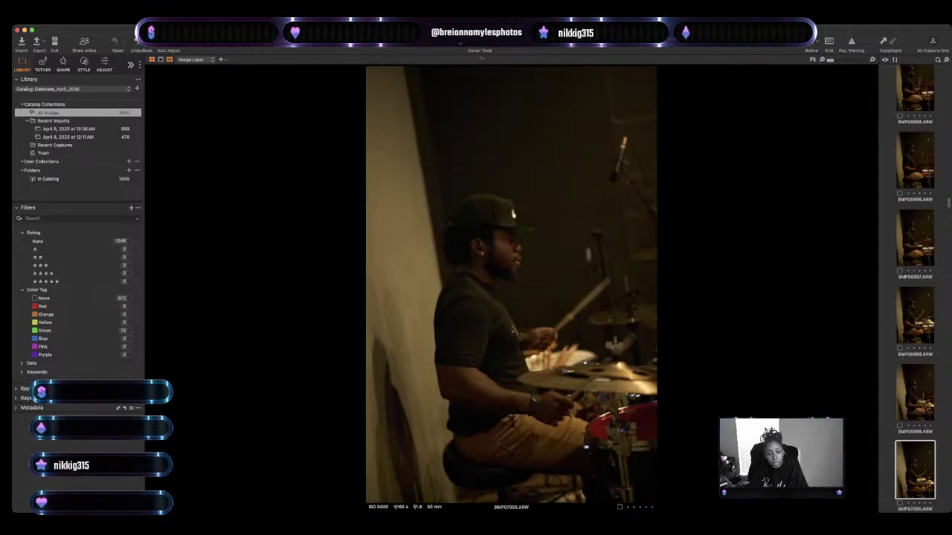
key(Right)
key(Right)
key(Right)
key(Right)
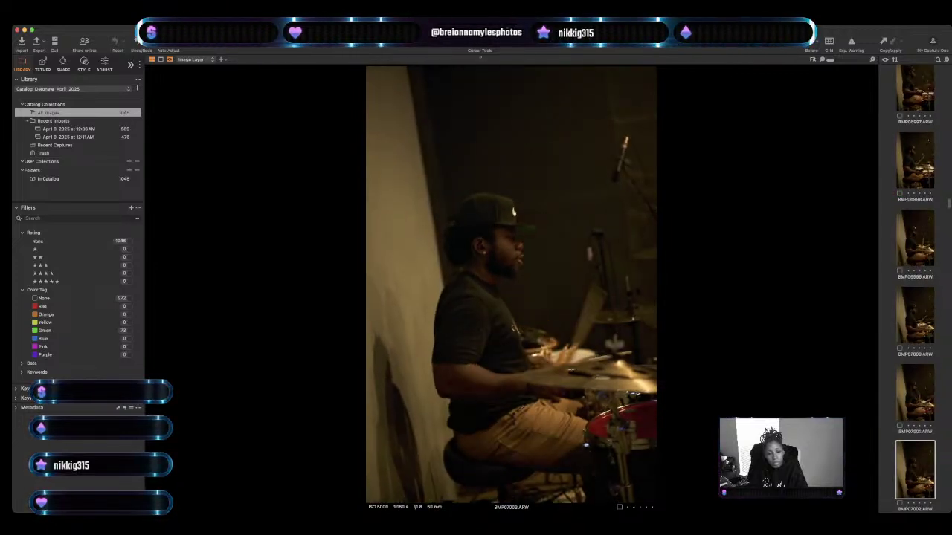
key(Right)
key(Right)
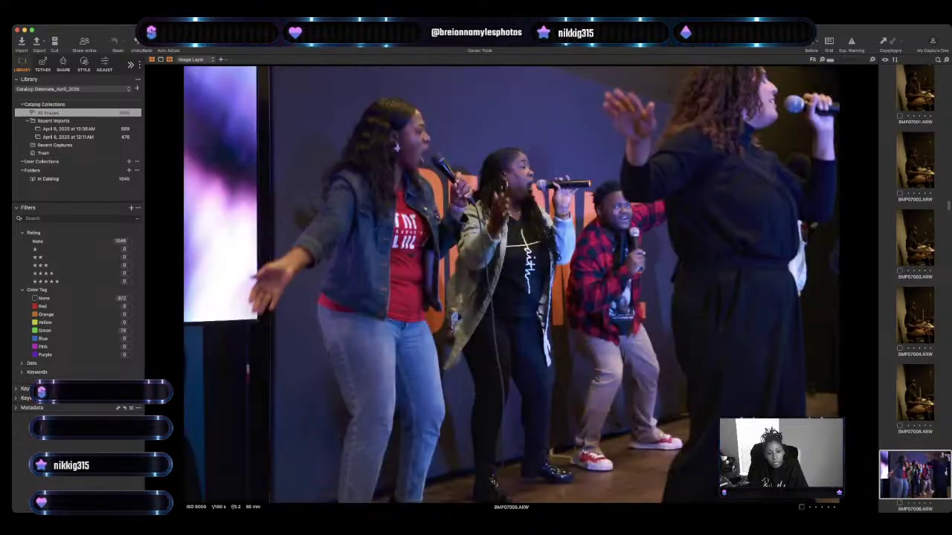
key(plus)
Compare the stage singer frames BMP07007.ARW to BMP07012.ARW and tag BMP07011.ARW green.
key(Right)
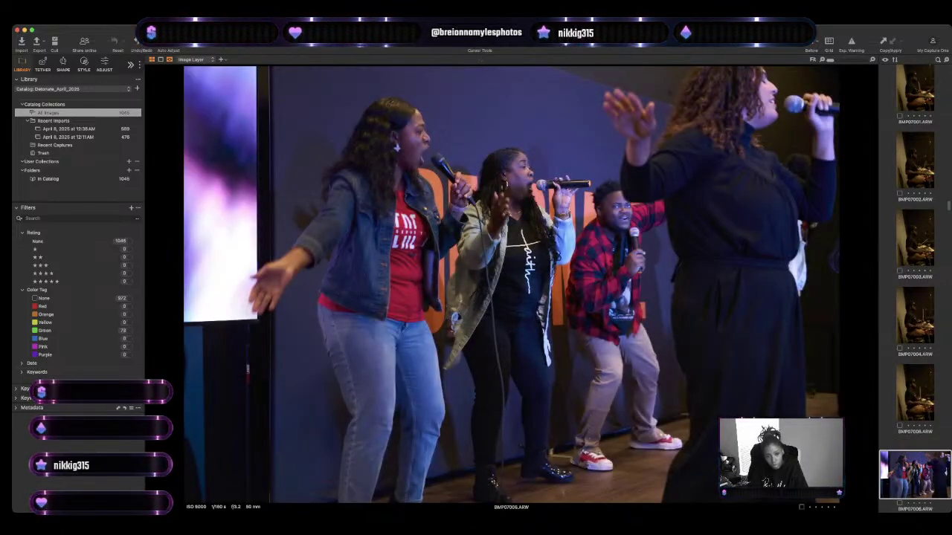
key(Right)
key(Right)
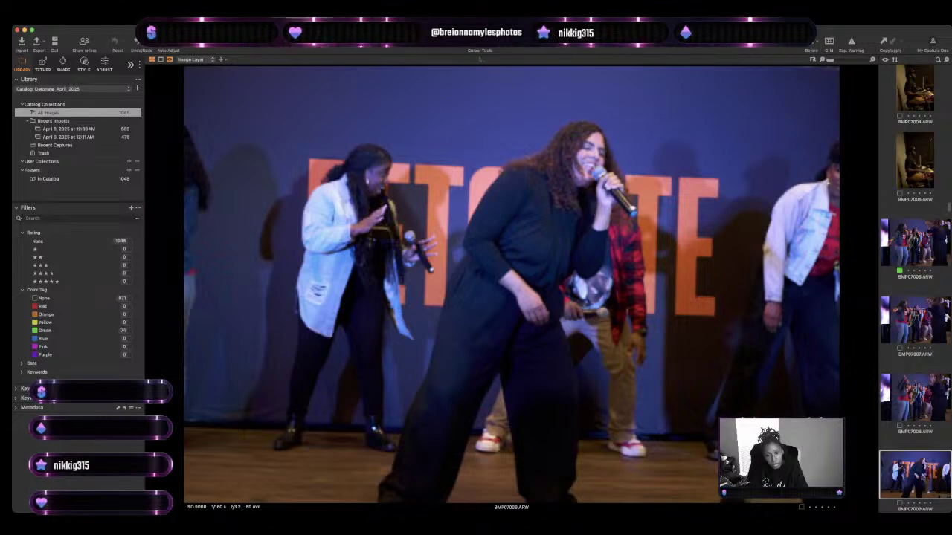
key(Right)
key(Right)
key(Right)
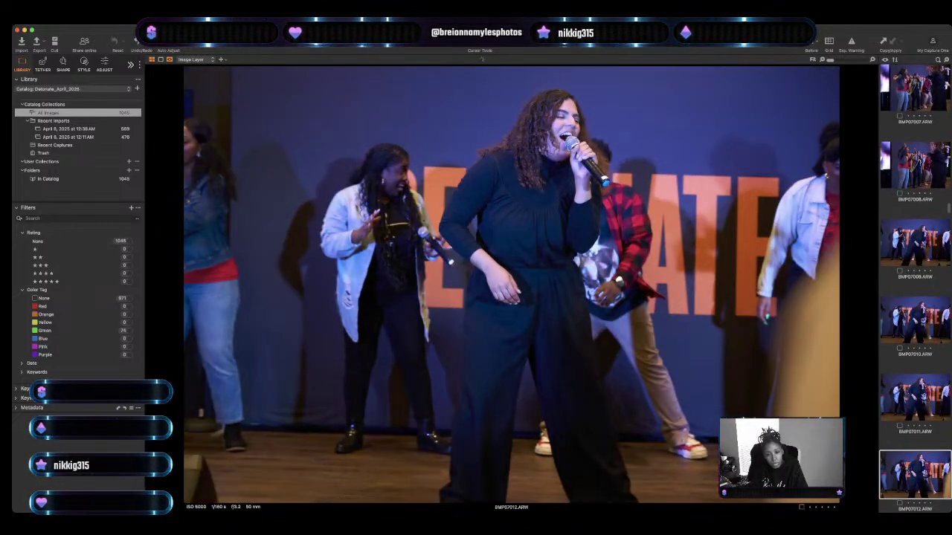
key(Left)
key(Right)
key(Left)
key(plus)
Pass the remaining singer frames, tag the wide room shot BMP07018.ARW green and continue to the kneeling frame BMP07020.ARW.
key(Right)
key(Right)
key(Right)
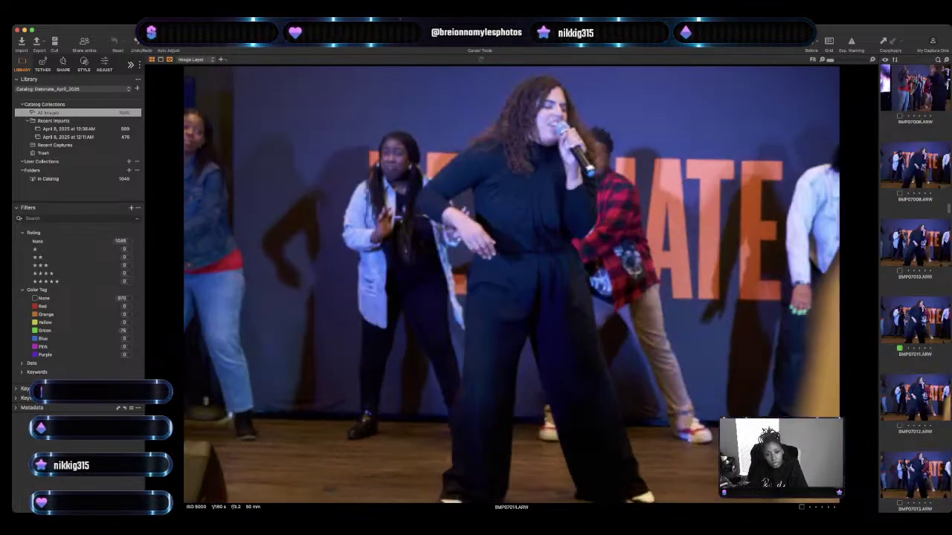
key(Right)
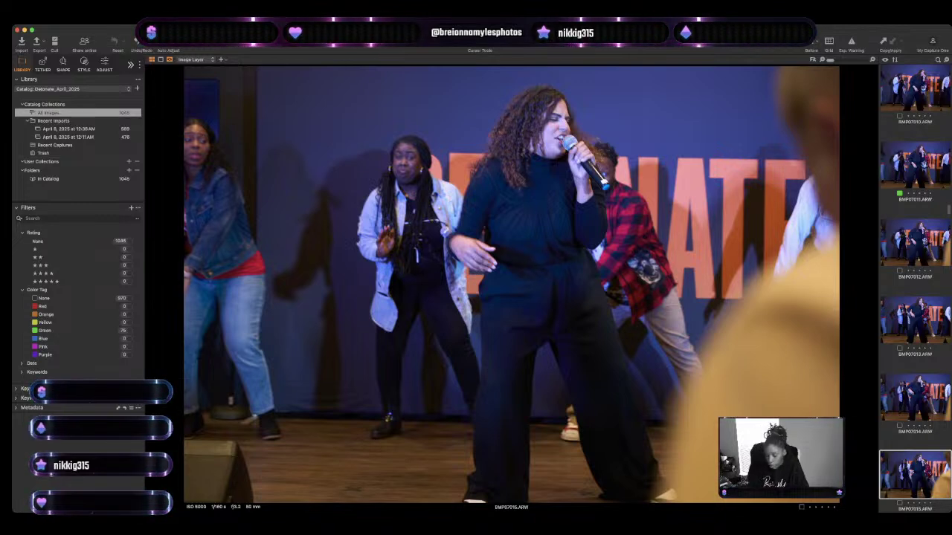
key(Right)
key(Right)
key(Right)
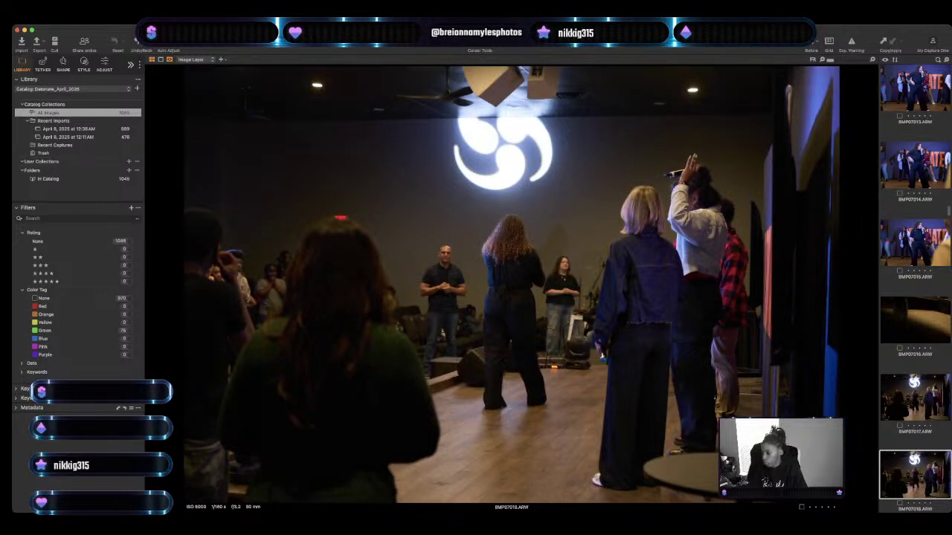
key(plus)
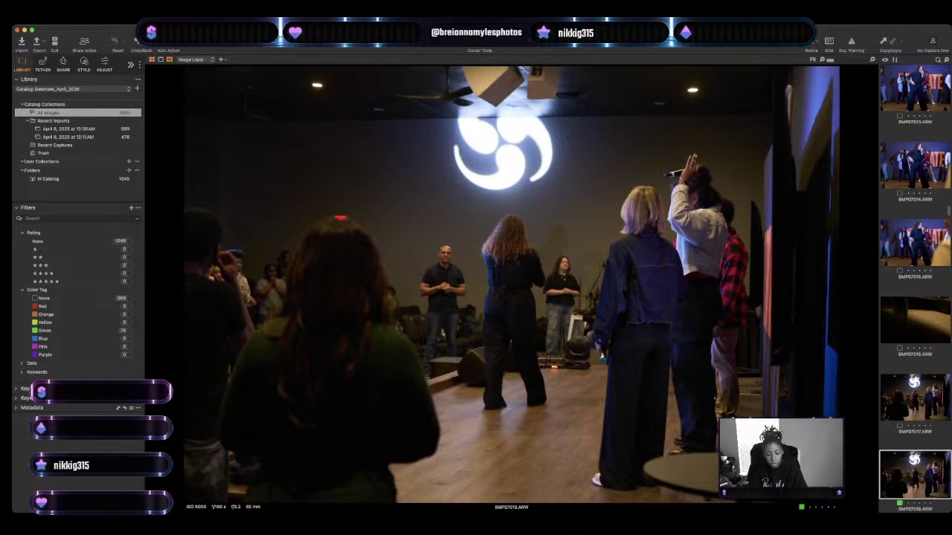
key(Right)
key(Right)
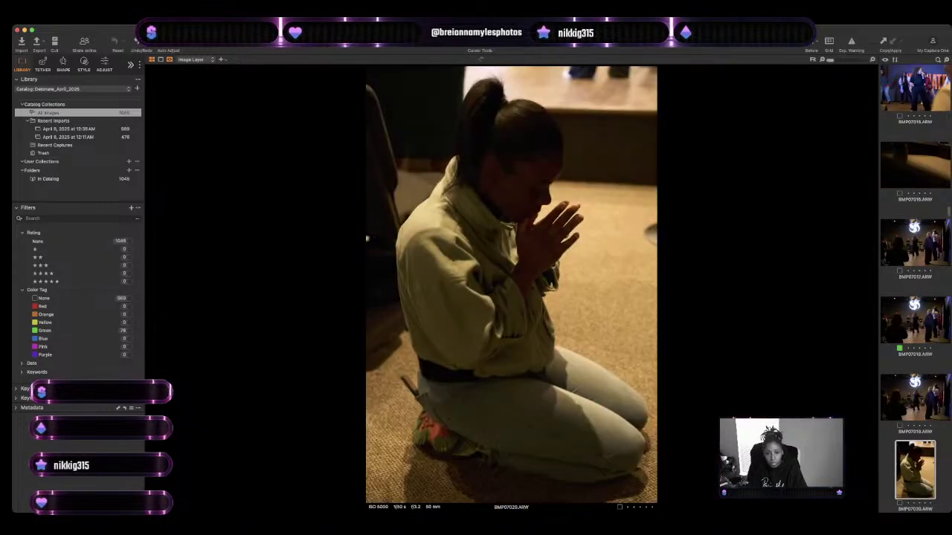
Tag the kneeling frame BMP07020.ARW green, compare stage frames BMP07022.ARW to BMP07025.ARW and tag BMP07024.ARW green.
key(Right)
key(Right)
key(Right)
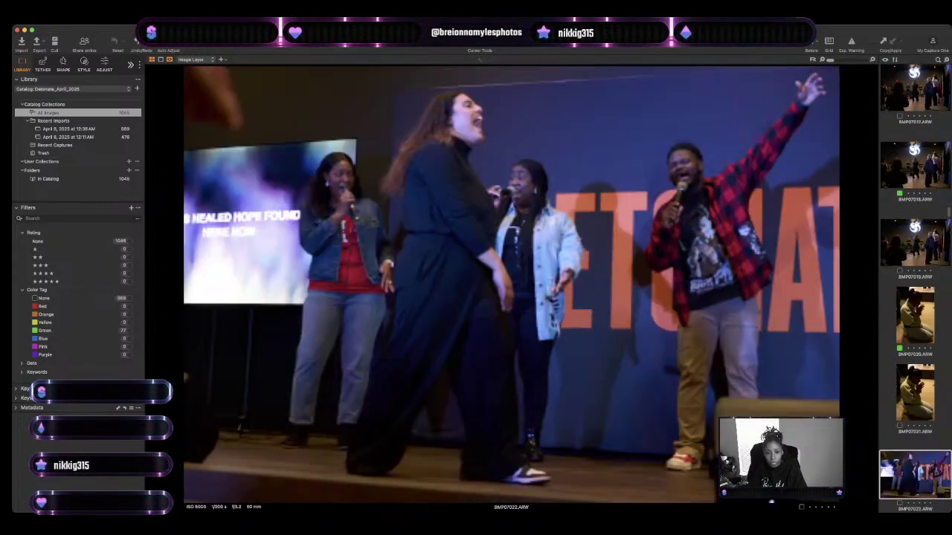
key(Right)
key(Right)
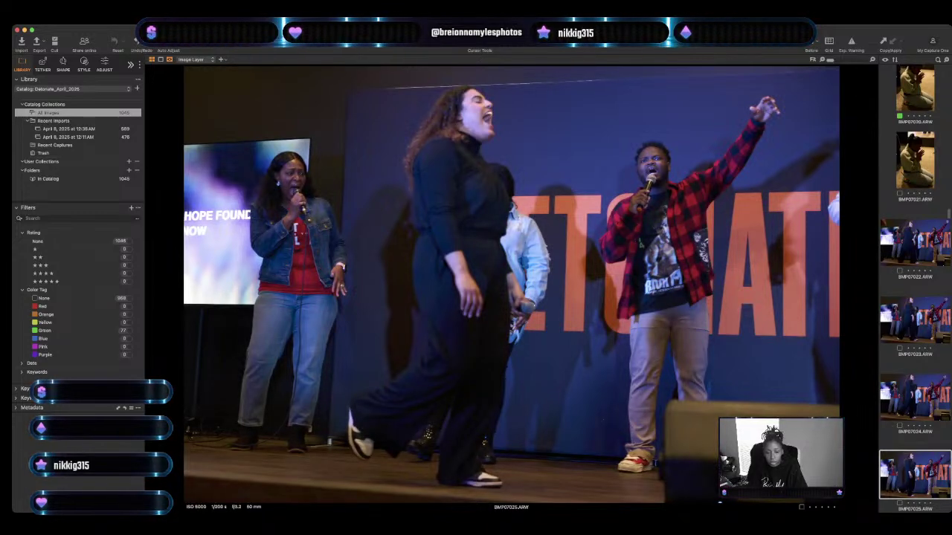
key(Left)
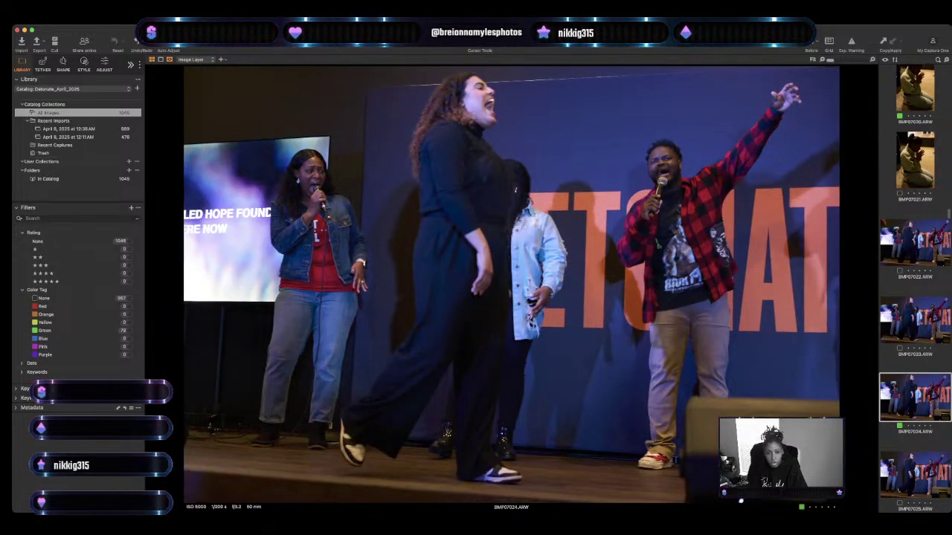
Compare the vertical singer frames BMP07026.ARW to BMP07029.ARW and tag BMP07029.ARW green.
key(Right)
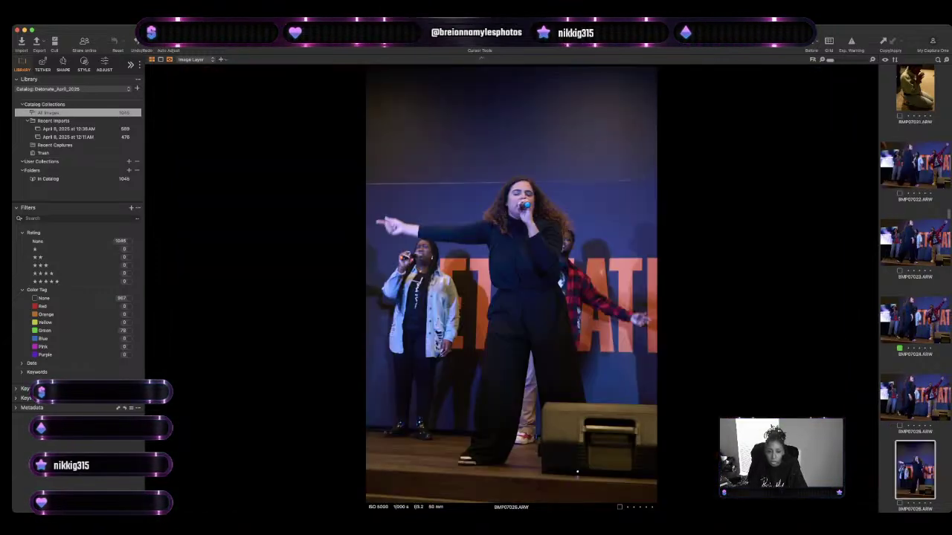
key(Right)
key(Right)
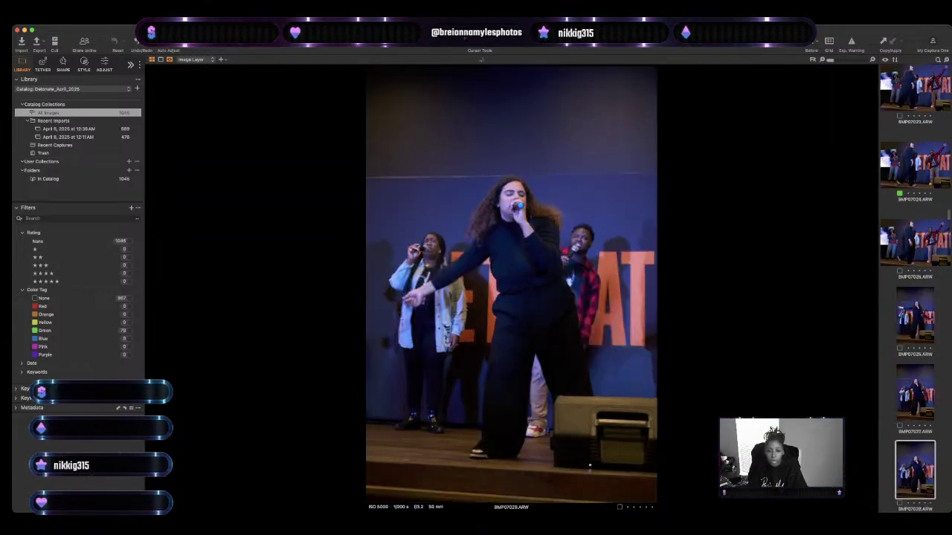
key(Right)
key(Right)
key(Left)
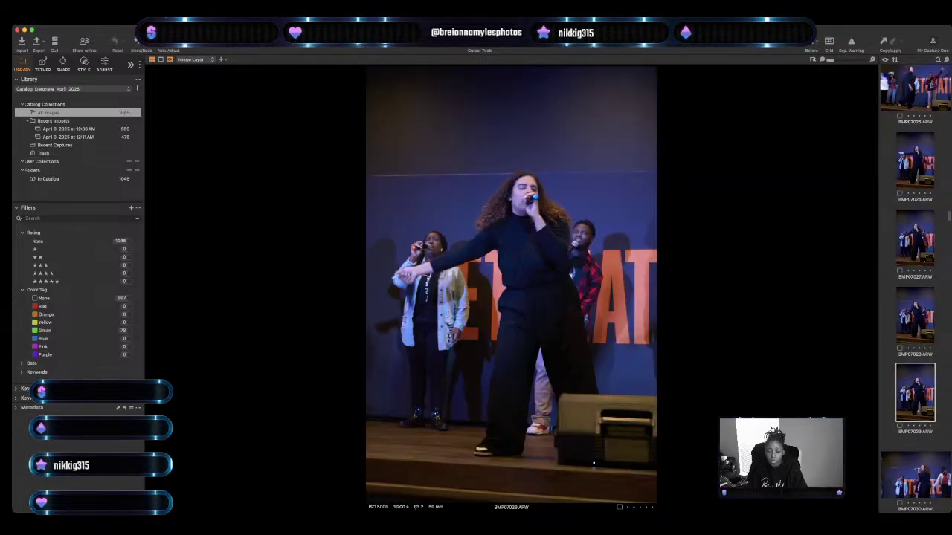
Compare BMP07030.ARW with BMP07031.ARW and tag BMP07030.ARW and the outstretched-arm singer frame BMP07033.ARW green.
key(Right)
key(Right)
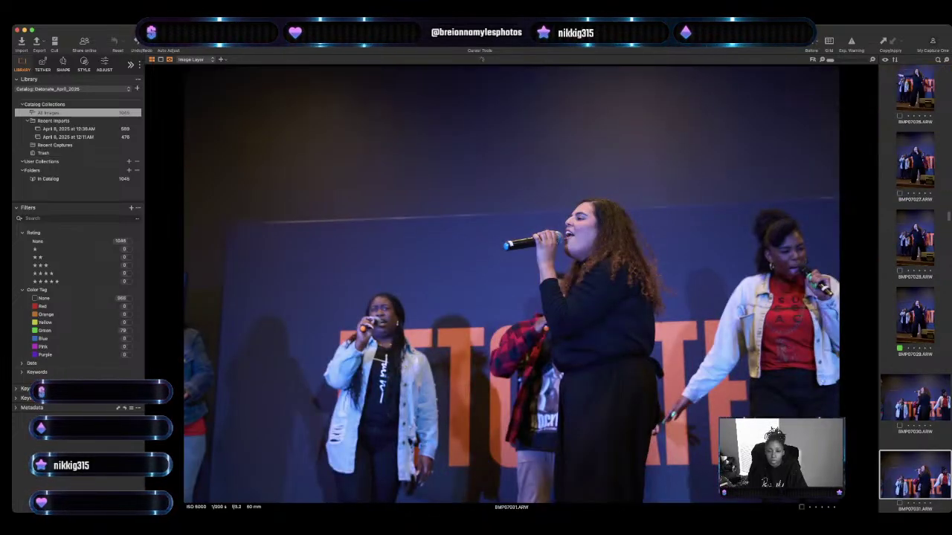
key(Left)
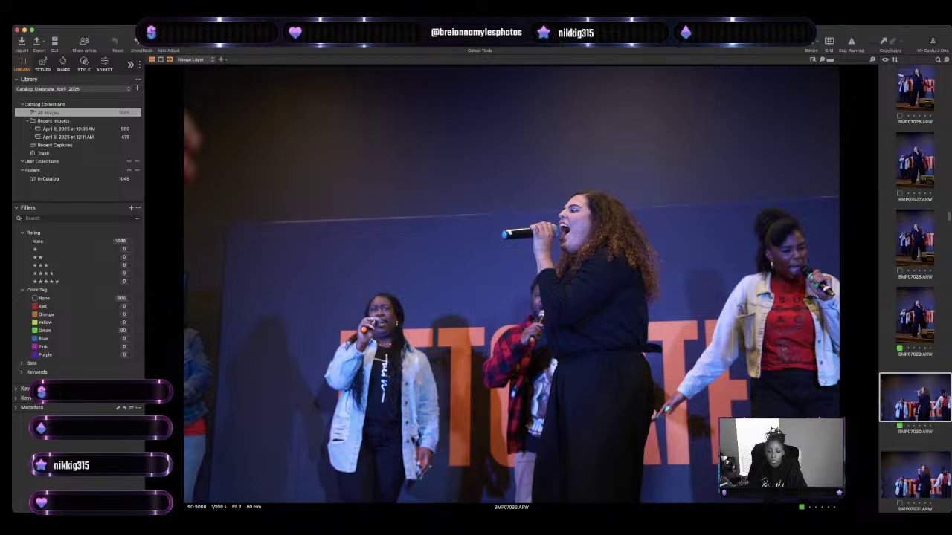
key(Right)
key(Right)
key(Right)
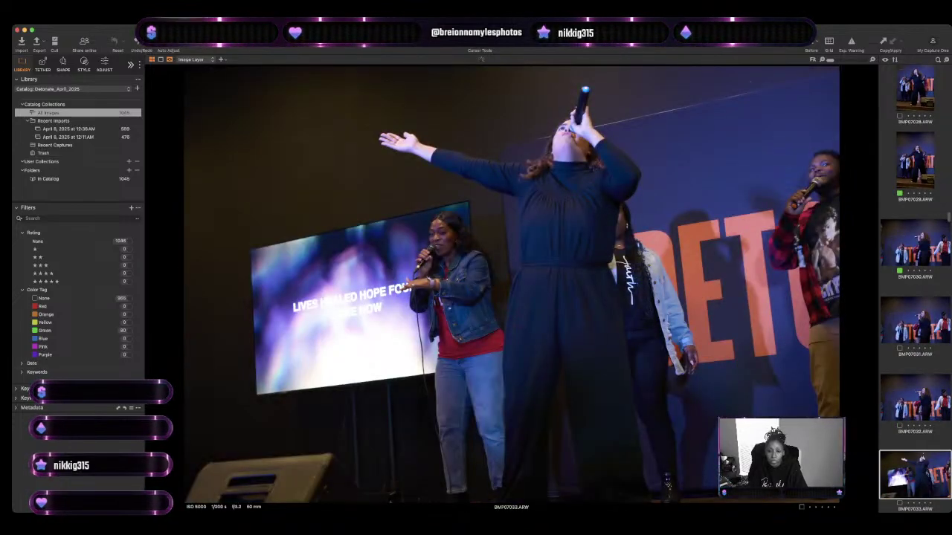
Review singer frames BMP07034.ARW to BMP07040.ARW and tag the vertical raised-hand shot BMP07040.ARW green.
key(Right)
key(Right)
key(Right)
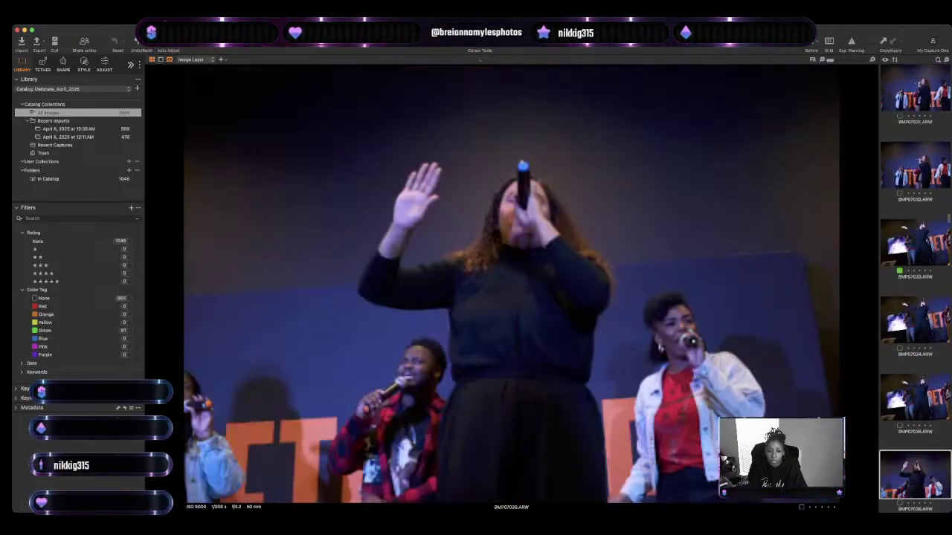
key(Right)
key(Right)
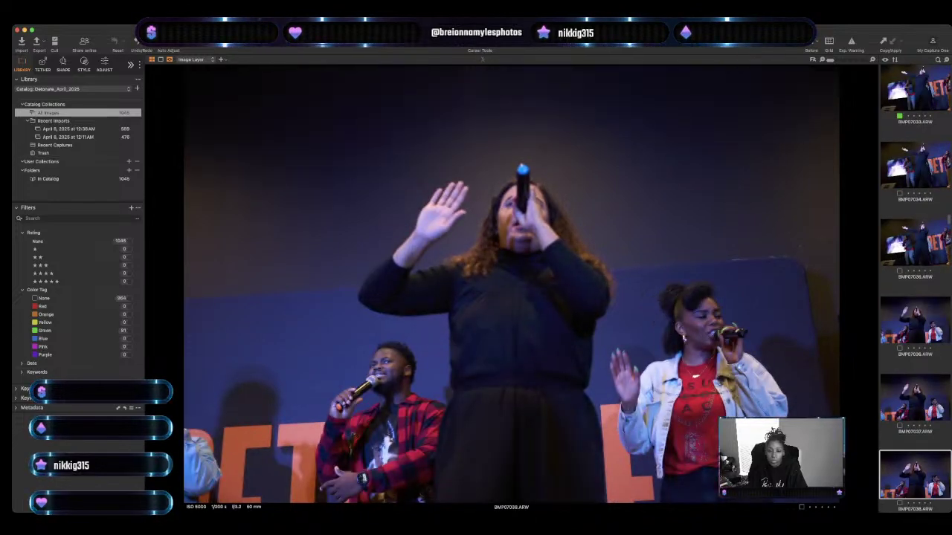
key(Right)
key(Right)
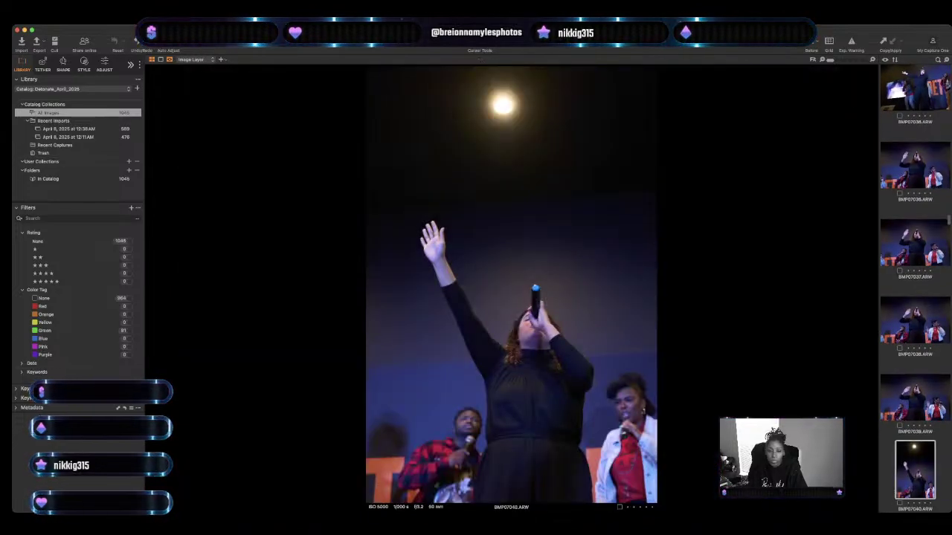
key(plus)
Go through the similar raised-hand frames after BMP07040.ARW and tag BMP07044.ARW green.
key(Right)
key(Right)
key(Right)
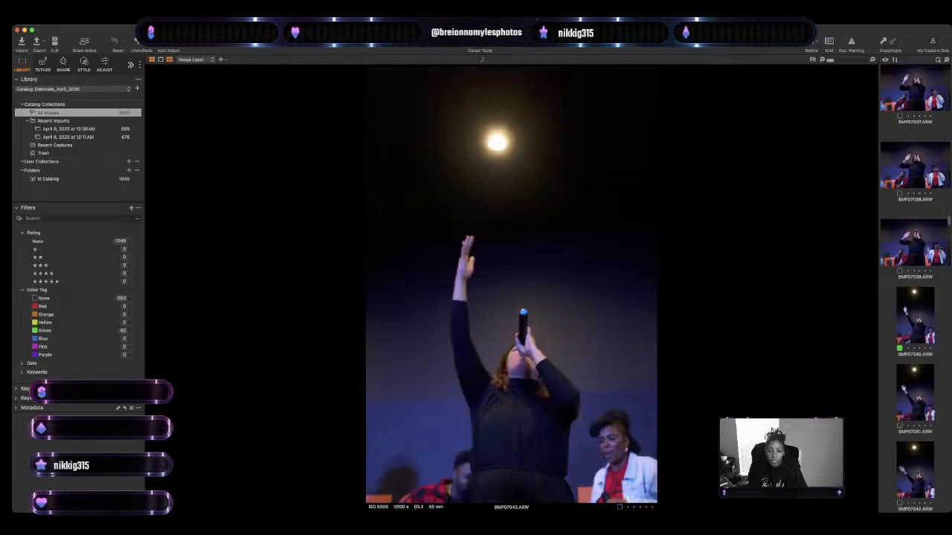
key(Right)
key(plus)
Pass the remaining raised-hand singer frames up to BMP07050.ARW and tag the "Lift Your Shout" sign portrait DSC07862.ARW green.
key(Right)
key(Right)
key(Right)
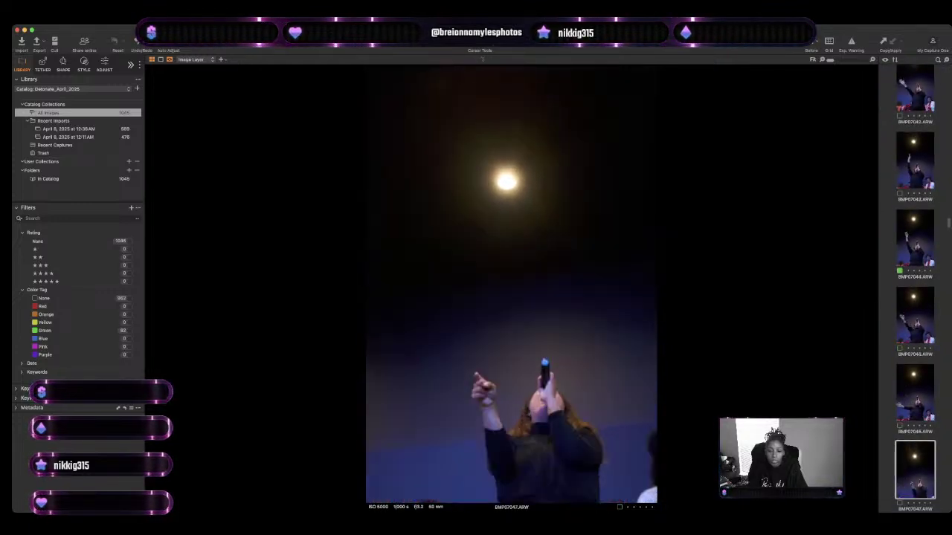
key(Right)
key(Right)
key(Right)
key(Right)
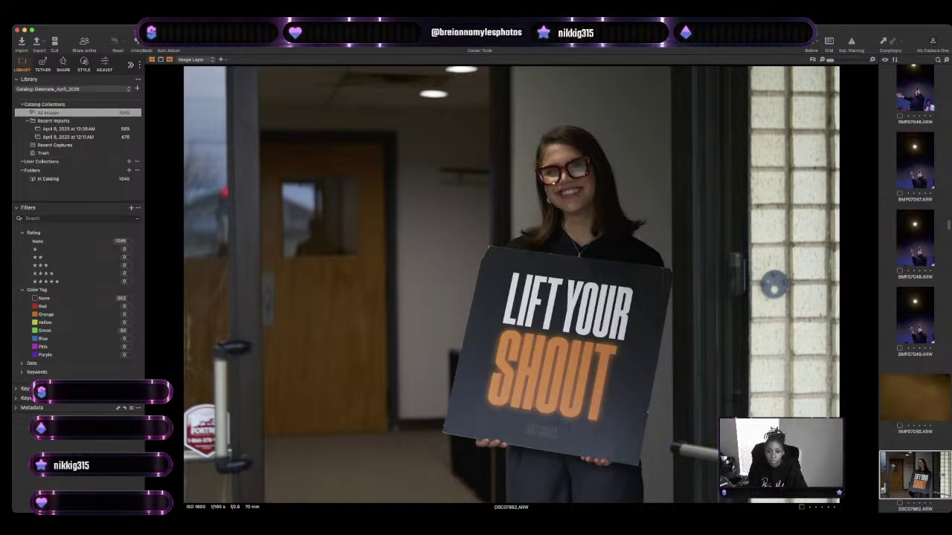
Tag the "Smile" sign portrait DSC07864.ARW and the DETONATE backdrop shot DSC07866.ARW green.
key(Right)
key(Right)
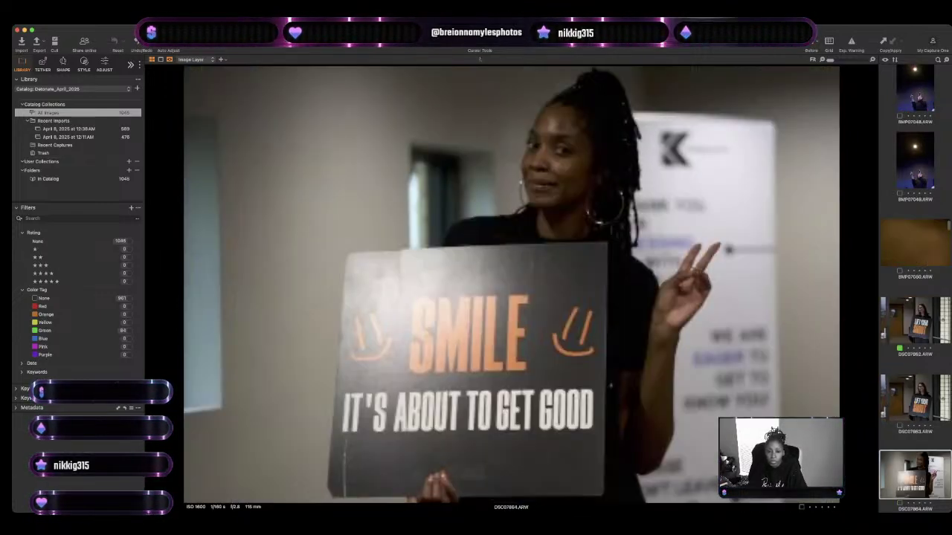
key(Right)
key(Right)
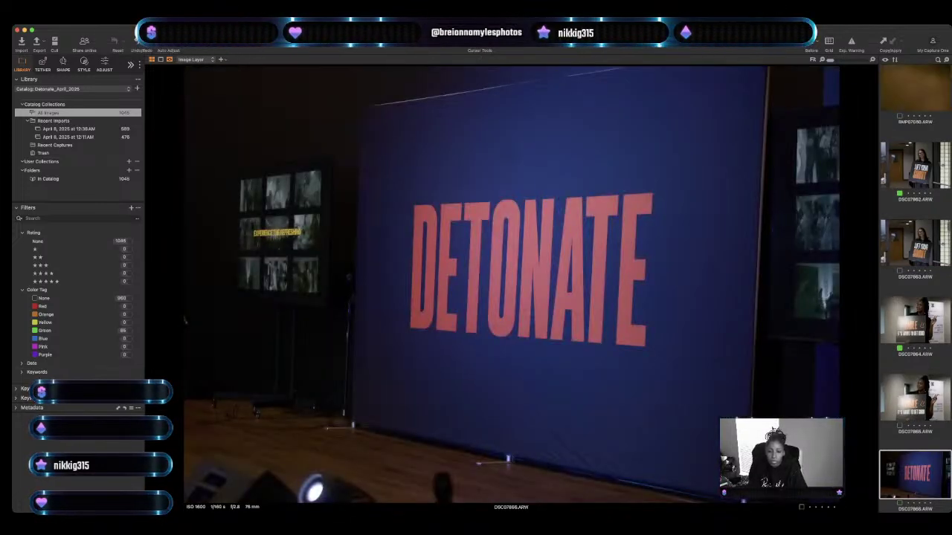
Pass the duplicate backdrop and dark seated-audience frames and tag the pink-cap audience shot DSC07870.ARW green.
key(Right)
key(Right)
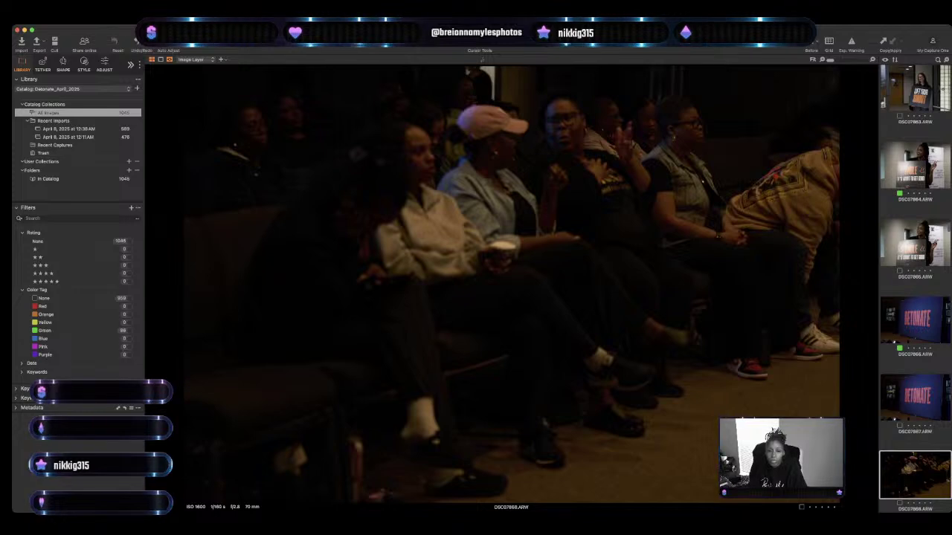
key(Right)
key(Right)
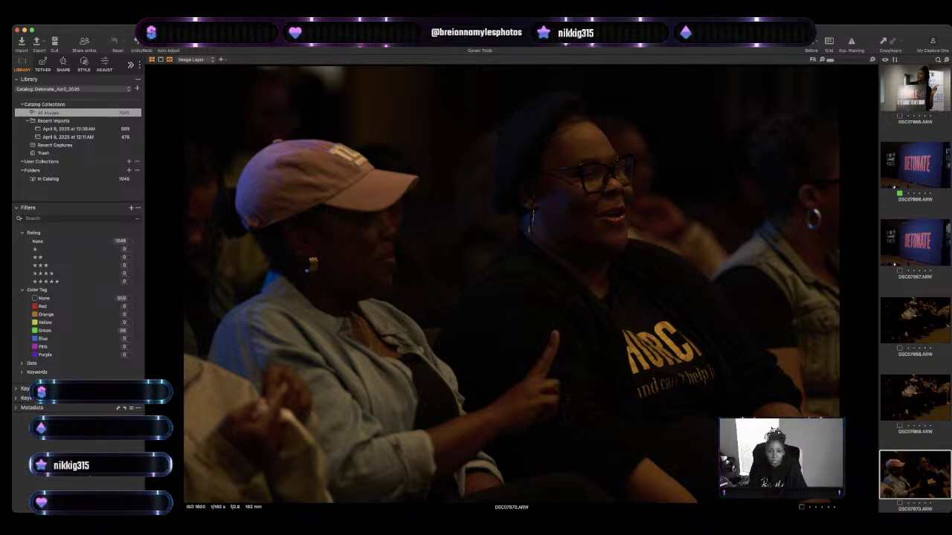
Compare the dark seated portraits DSC07871.ARW to DSC07873.ARW and tag DSC07873.ARW green.
key(Right)
key(Right)
key(Right)
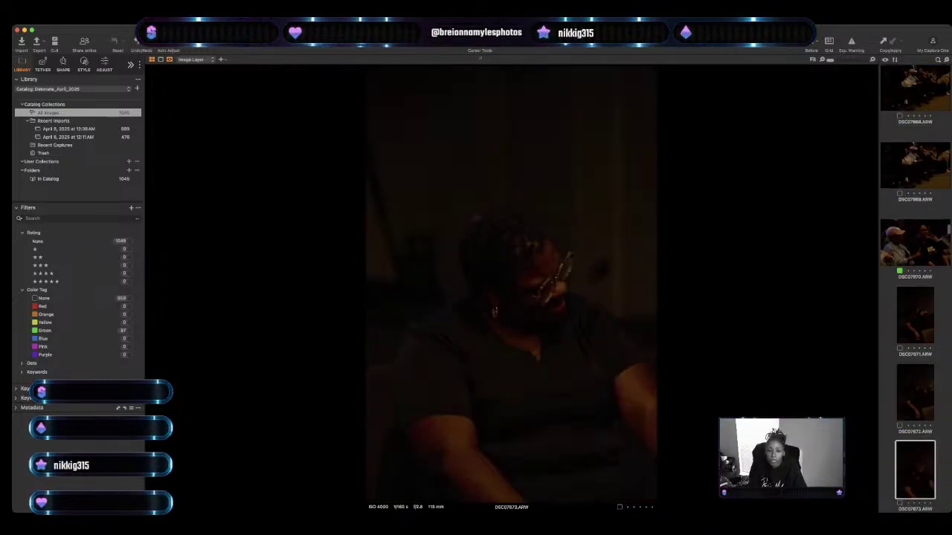
key(Left)
key(Left)
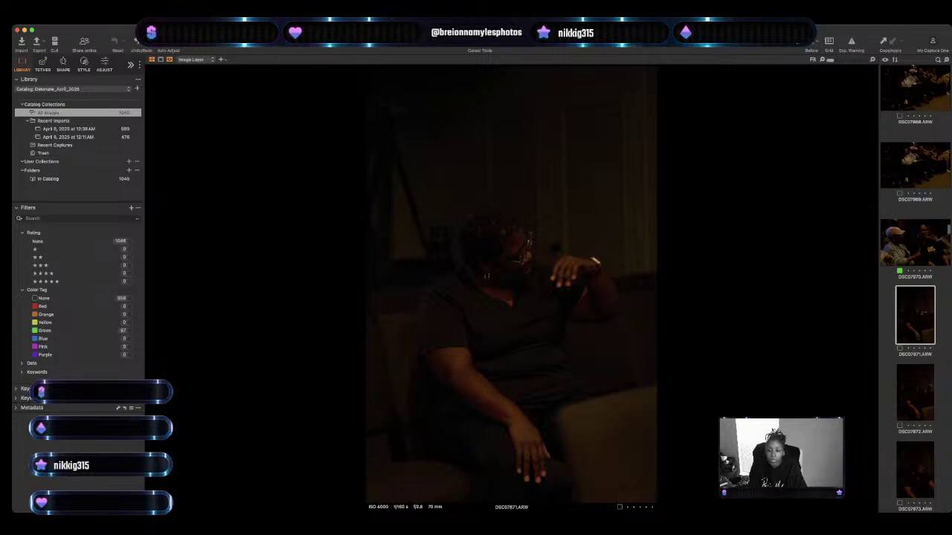
key(Right)
key(Right)
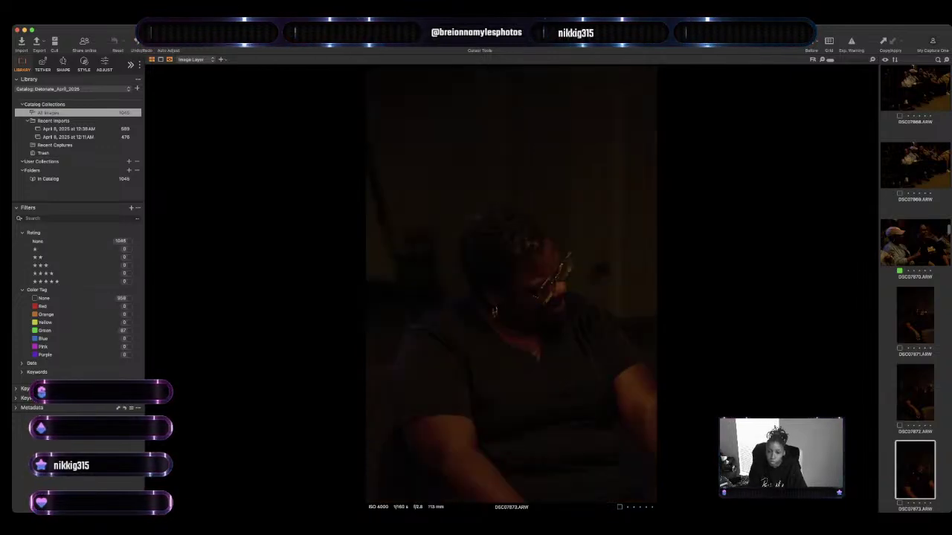
Tag the kneeling worshipper frame BMP07051.ARW green and check it against the similar frames up to BMP07055.ARW.
key(Right)
key(Right)
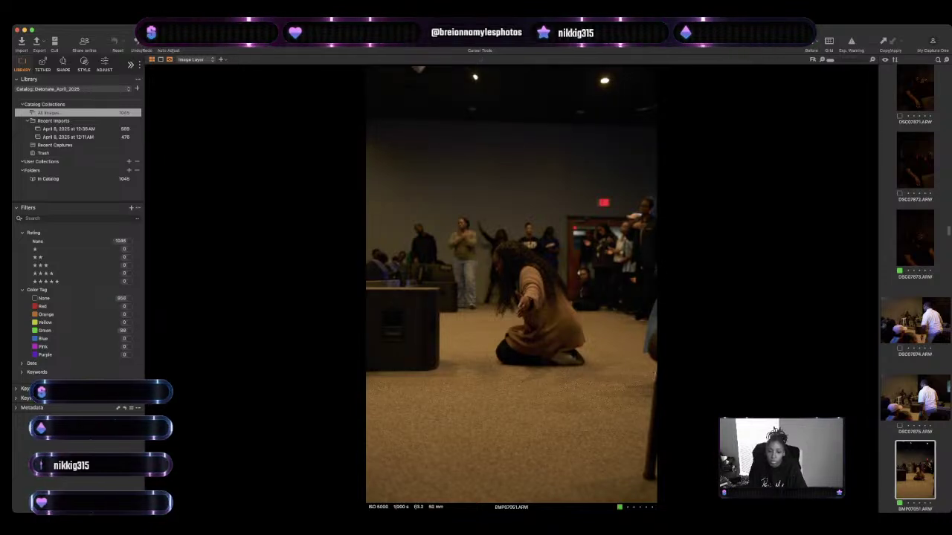
key(Right)
key(Right)
key(Right)
key(Right)
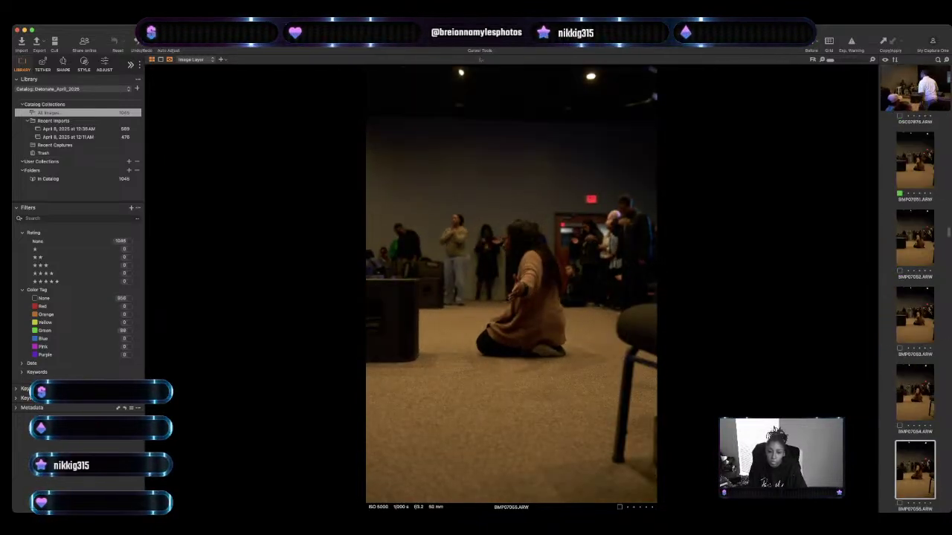
Pass the stage speaker frames BMP07057.ARW to BMP07059.ARW and tag the woman-with-child shot BMP07060.ARW green.
key(Right)
key(Right)
key(Right)
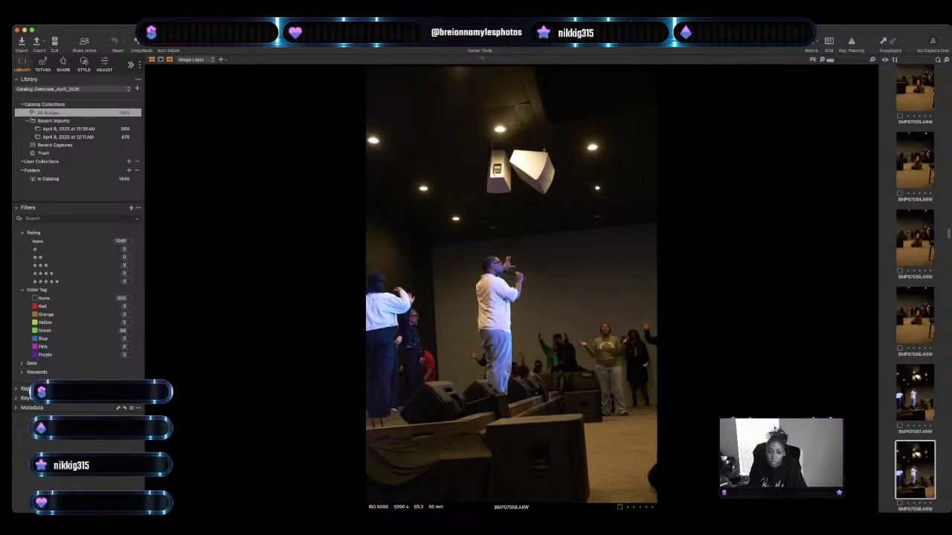
key(Right)
key(Right)
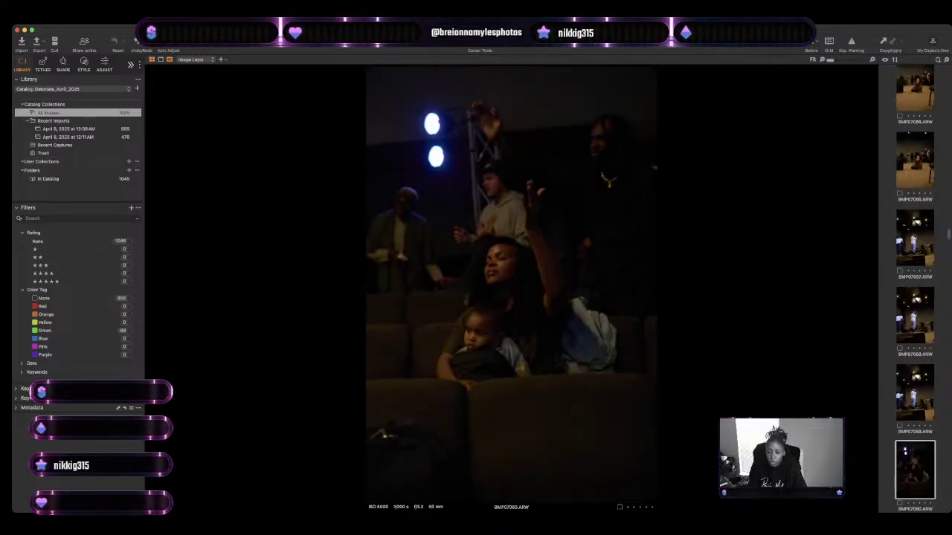
Review frames BMP07061.ARW to BMP07065.ARW and tag the seated man with the open book, DSC07876.ARW, green.
key(Right)
key(Right)
key(Right)
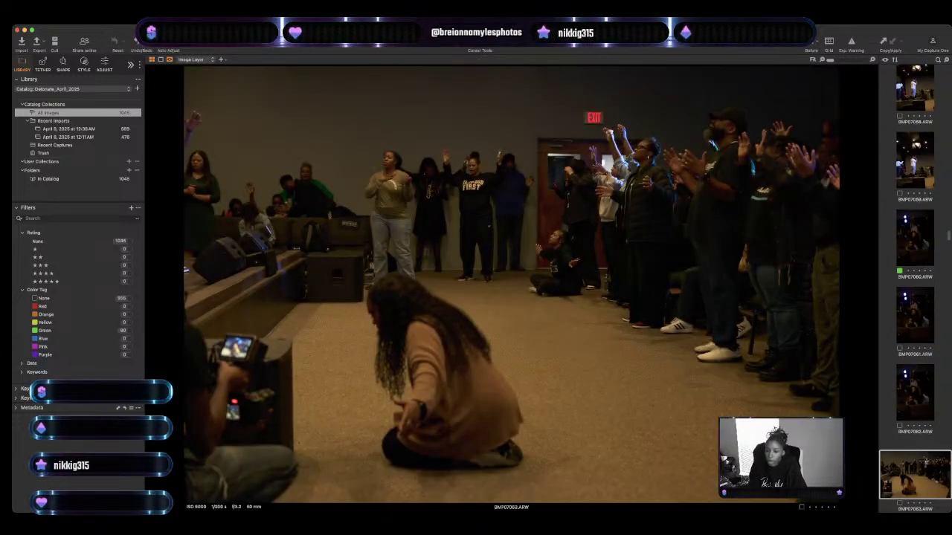
key(Right)
key(Right)
key(Right)
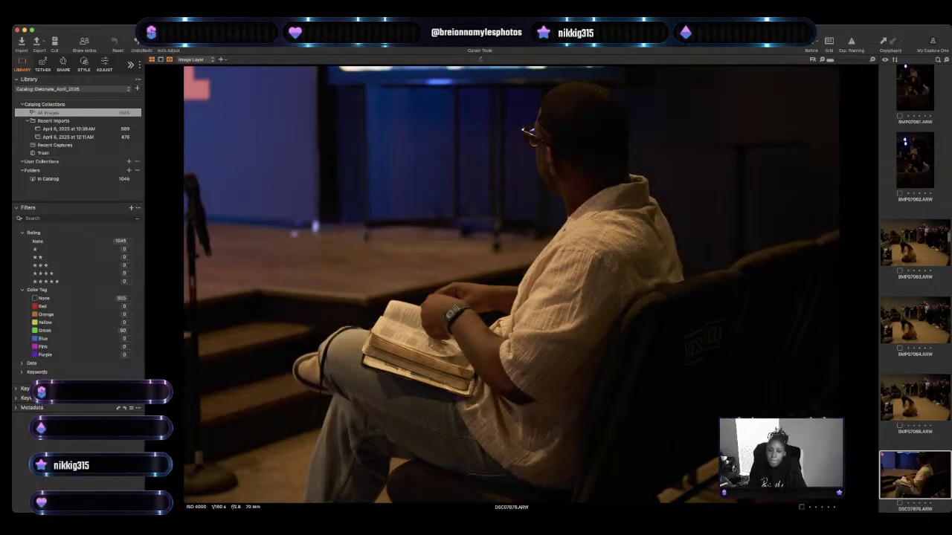
key(plus)
Pass DSC07877.ARW and crowd frames BMP07066.ARW to BMP07068.ARW, tag the reading portrait DSC07878.ARW green and continue to DSC07880.ARW.
key(Right)
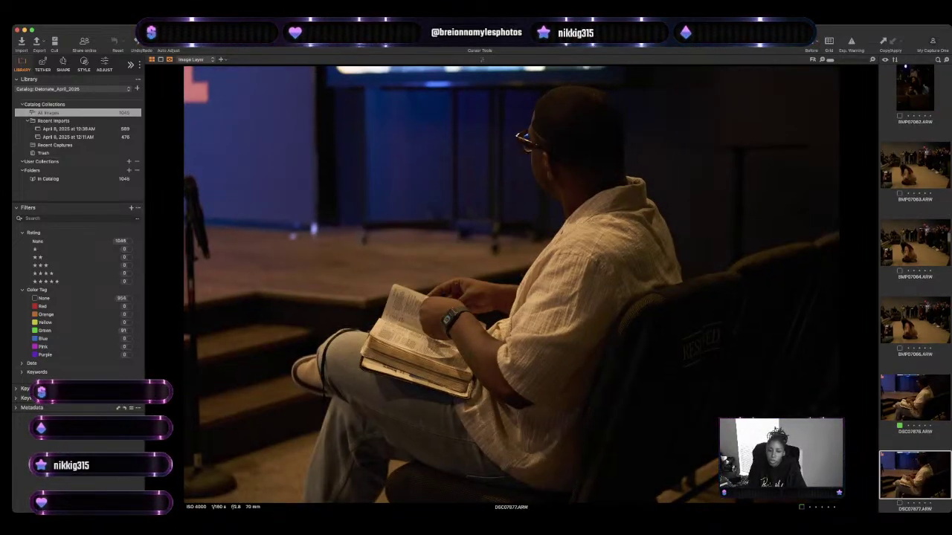
key(Right)
key(Right)
key(Right)
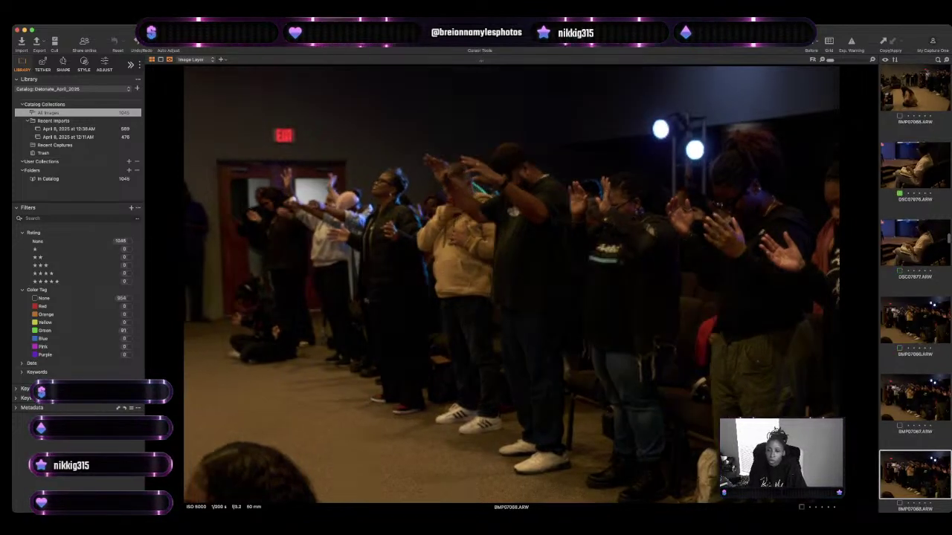
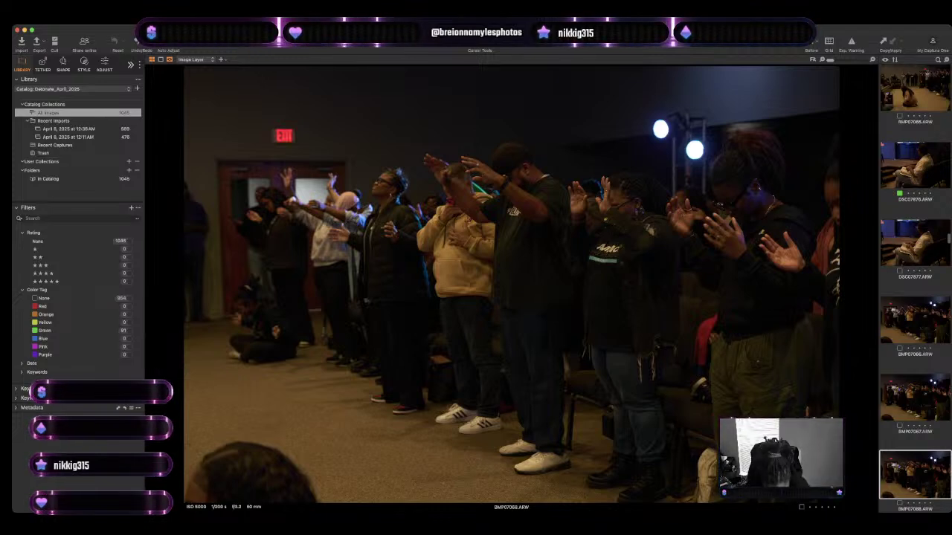
key(Right)
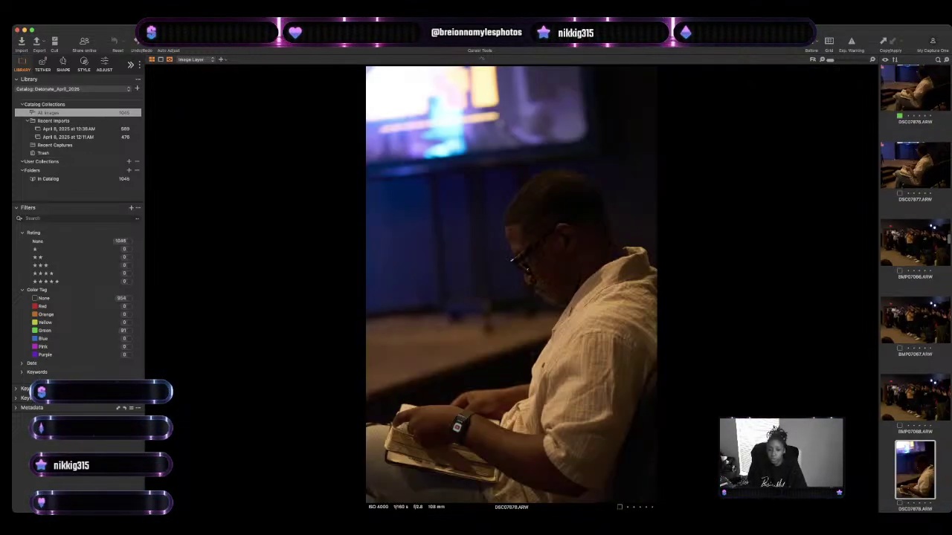
key(plus)
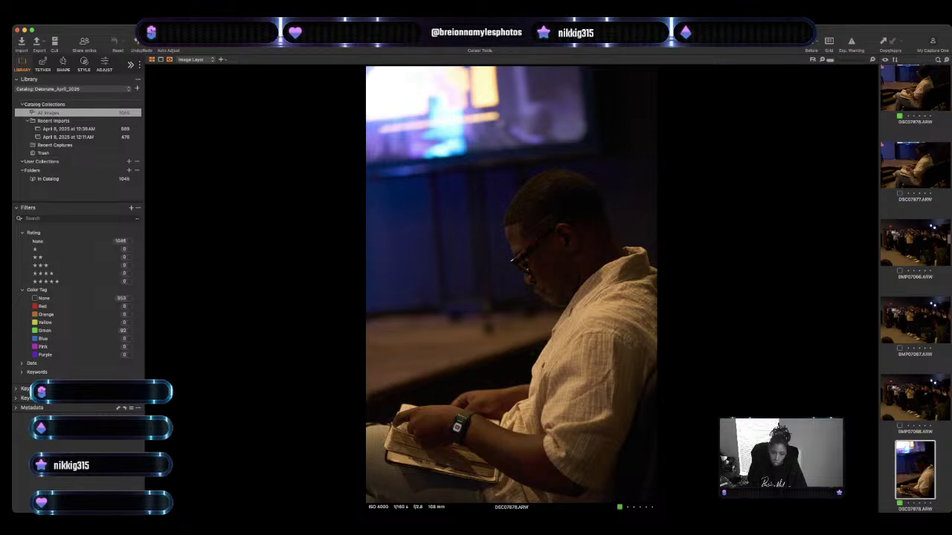
key(Right)
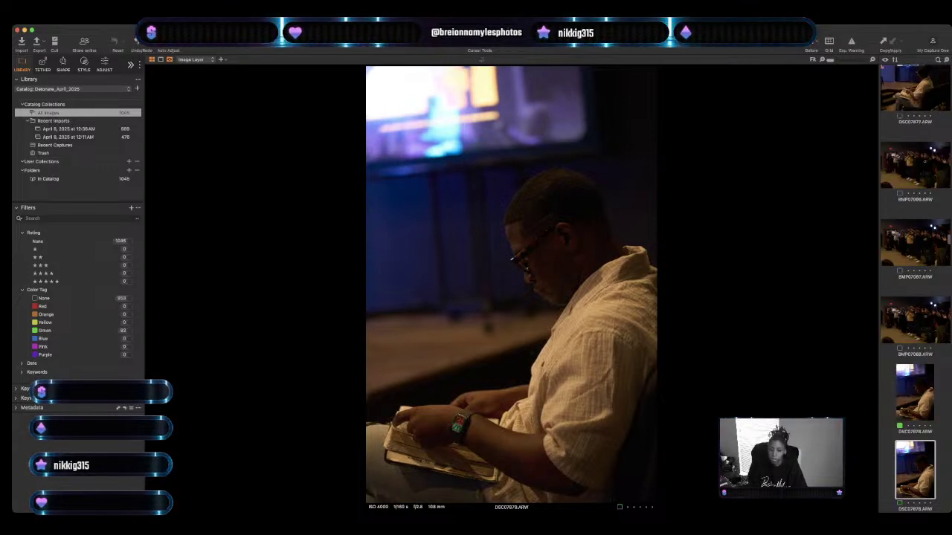
key(Right)
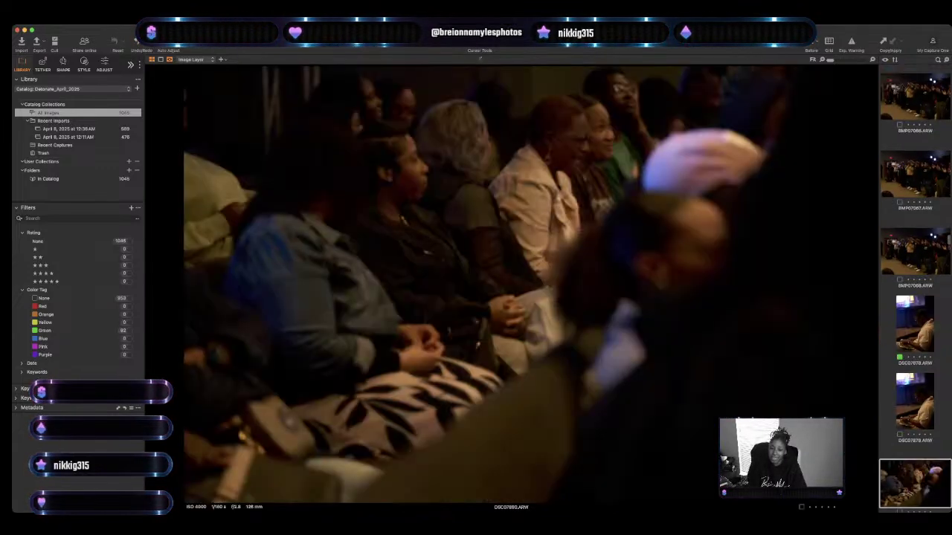
Pass the audience frame DSC07881.ARW, tag the stage speaker frame BMP07069.ARW green and continue to BMP07070.ARW.
key(Right)
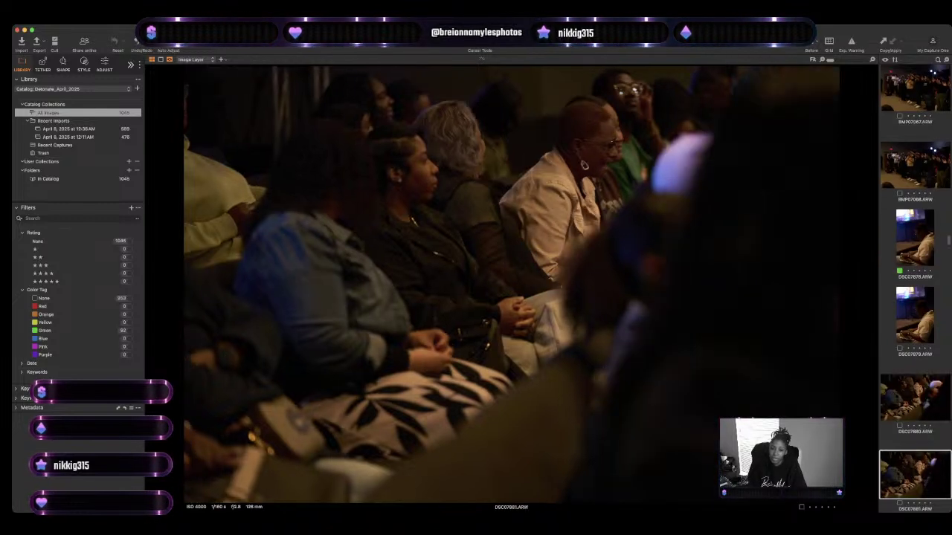
key(Right)
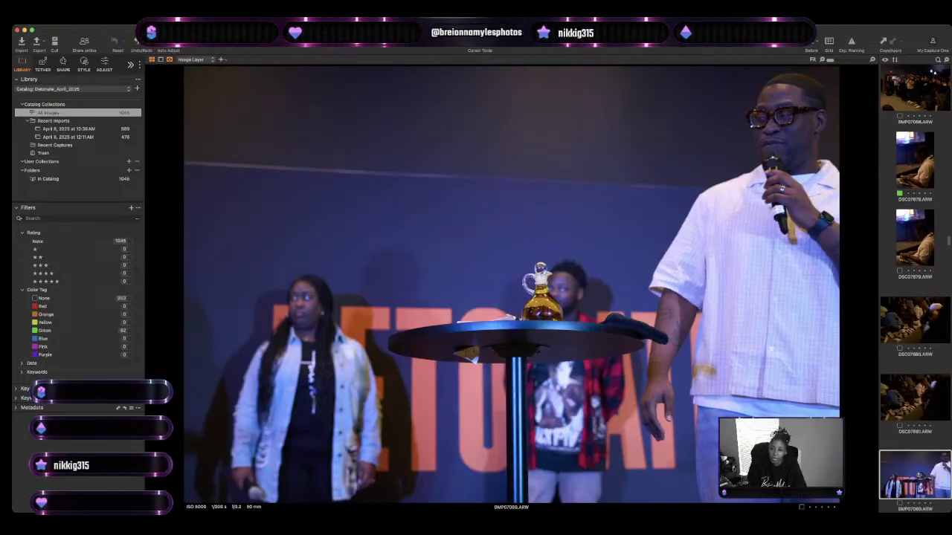
key(Right)
key(Right)
key(Right)
key(Right)
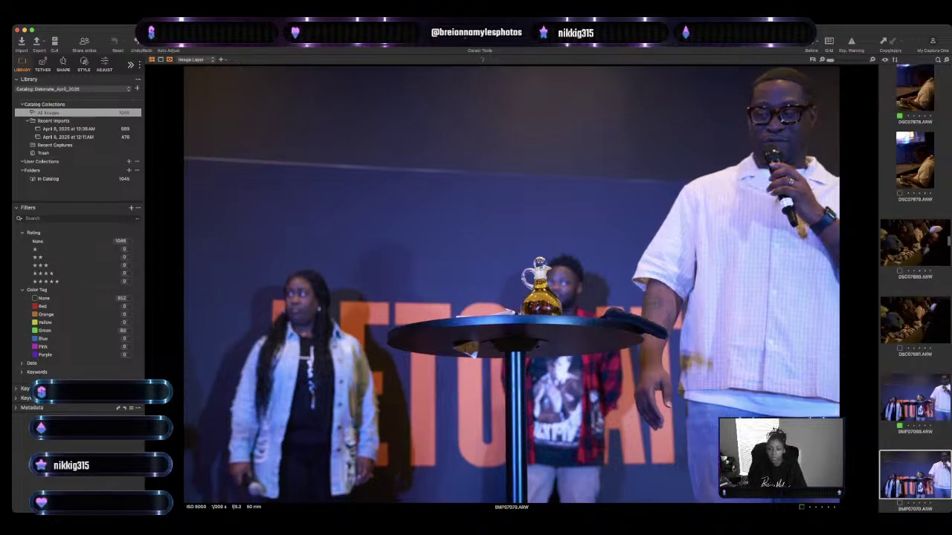
Tag the woman with raised palms, DSC07884.ARW, green and pass the similar and band frames up to DSC07888.ARW.
key(Right)
key(Right)
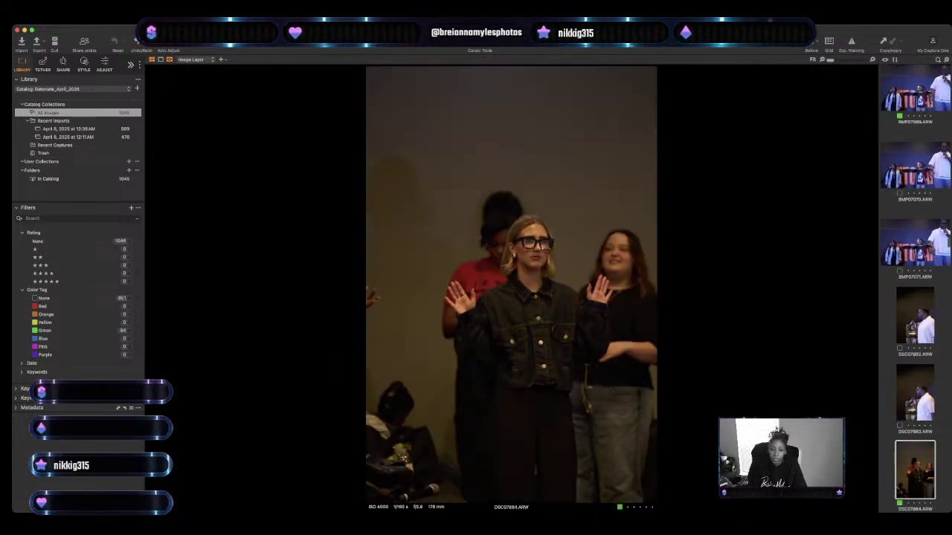
key(Right)
key(Right)
key(Right)
key(Right)
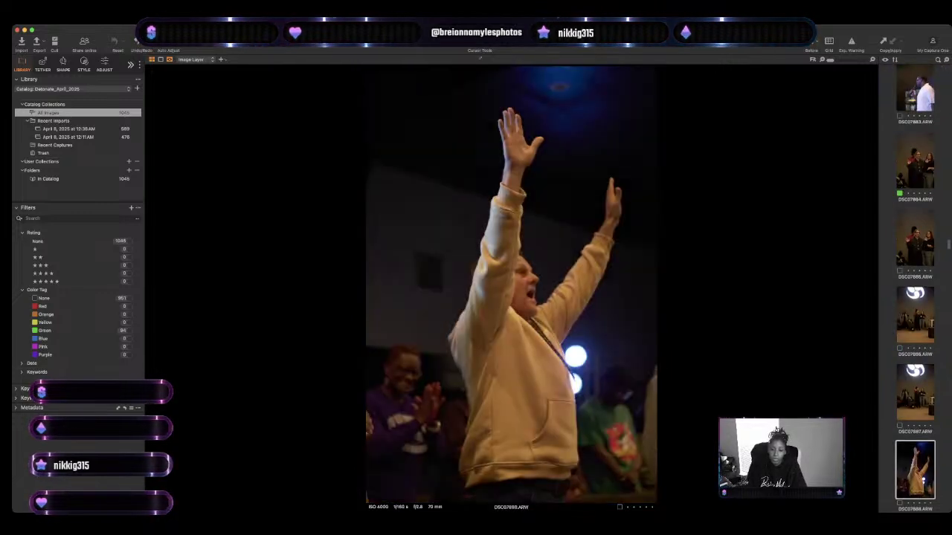
Tag the man with raised arms, DSC07888.ARW, and the praying woman frames DSC07890.ARW and DSC07892.ARW green.
key(Right)
key(Right)
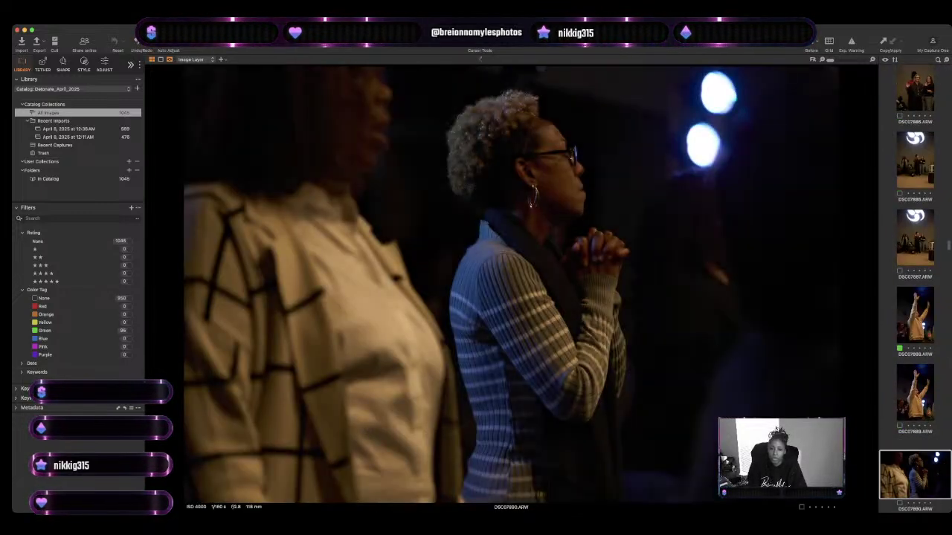
key(Right)
key(Right)
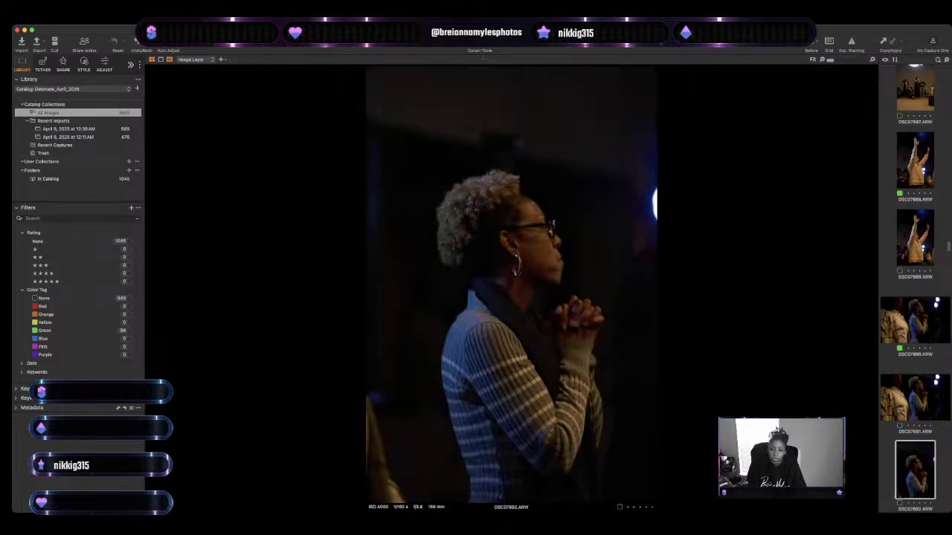
key(Right)
key(Right)
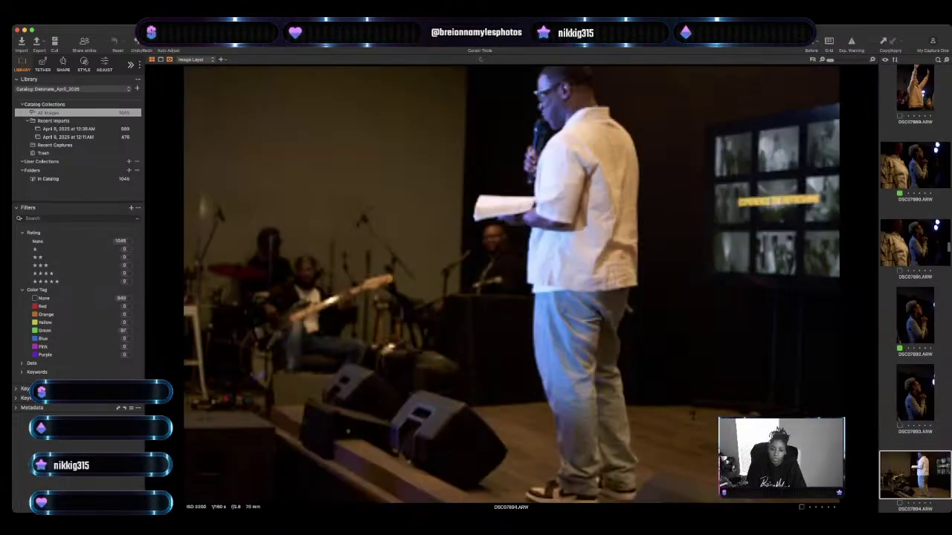
Compare the speaker-with-band frames DSC07894.ARW to DSC07896.ARW, tag DSC07896.ARW green and continue to DSC07898.ARW.
key(Right)
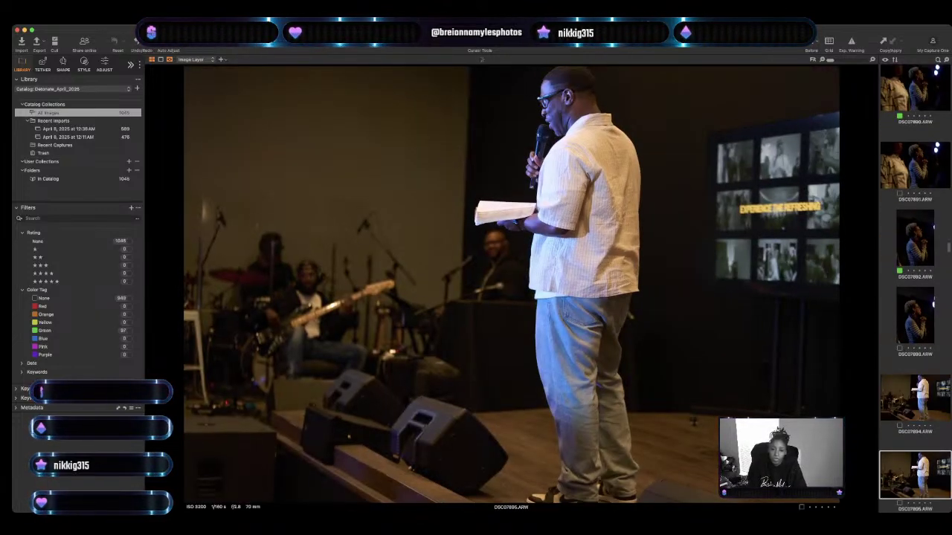
key(Right)
key(Right)
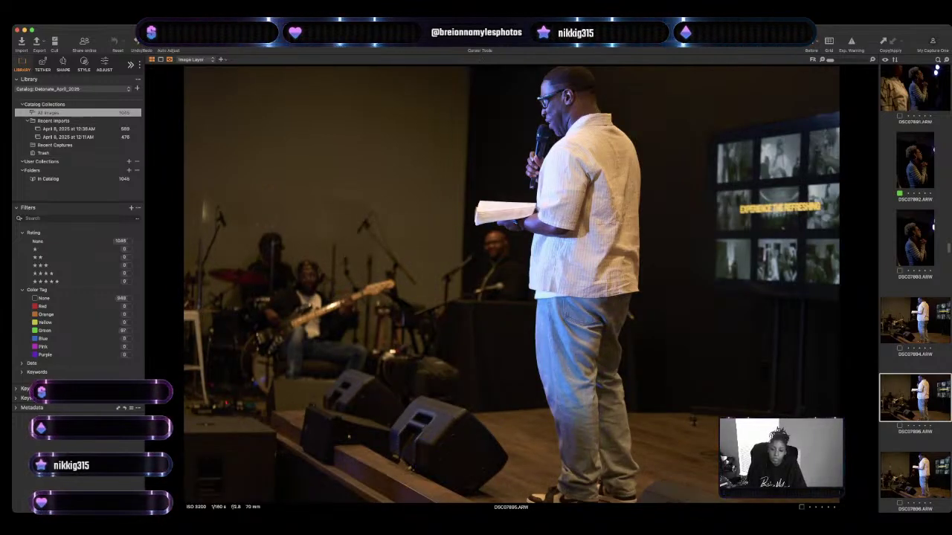
key(Left)
key(Right)
key(Right)
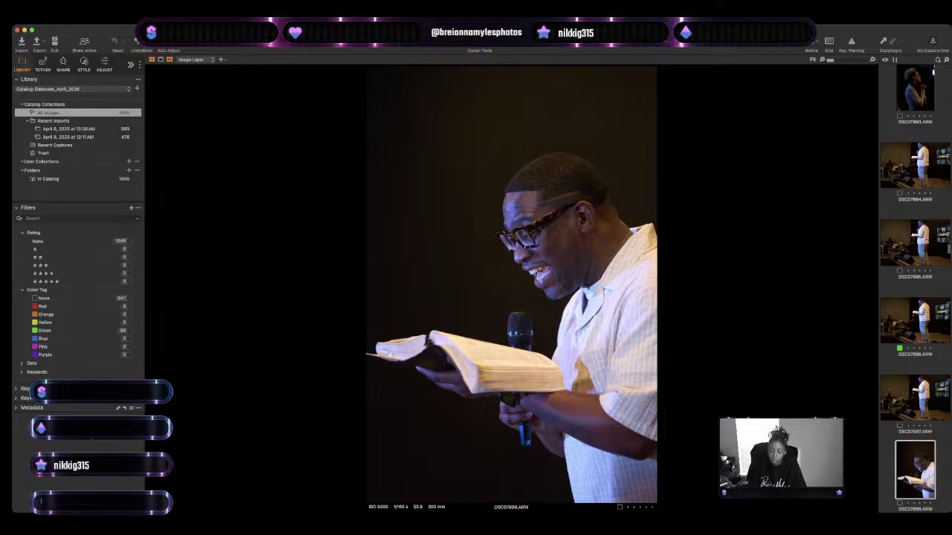
Tag the smiling speaker portrait DSC07898.ARW and the wide shot under the ceiling lights, DSC07903.ARW, green.
key(Right)
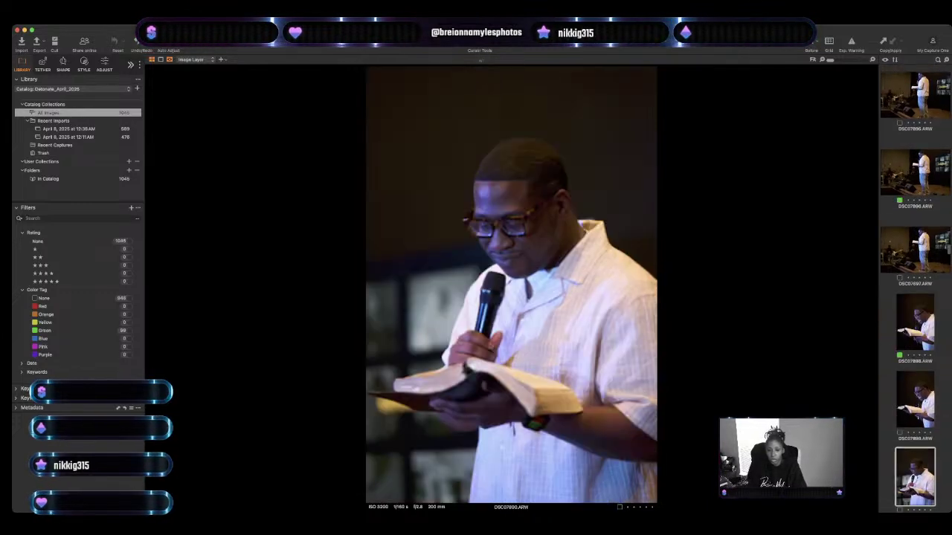
key(Right)
key(Right)
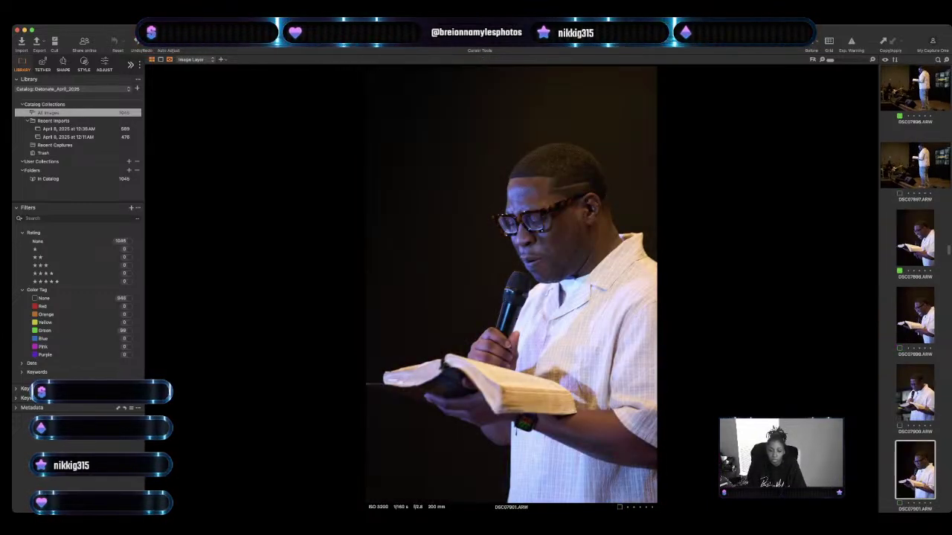
key(Right)
key(Right)
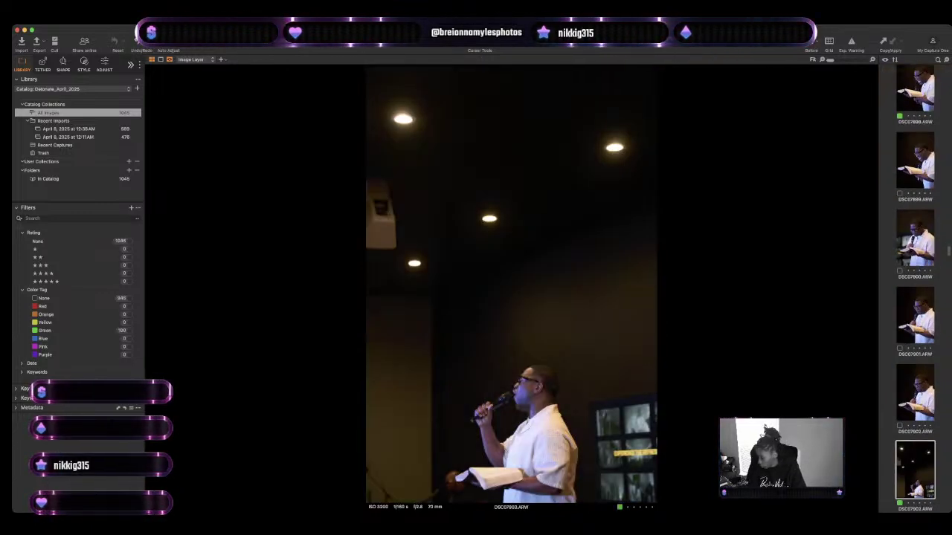
key(plus)
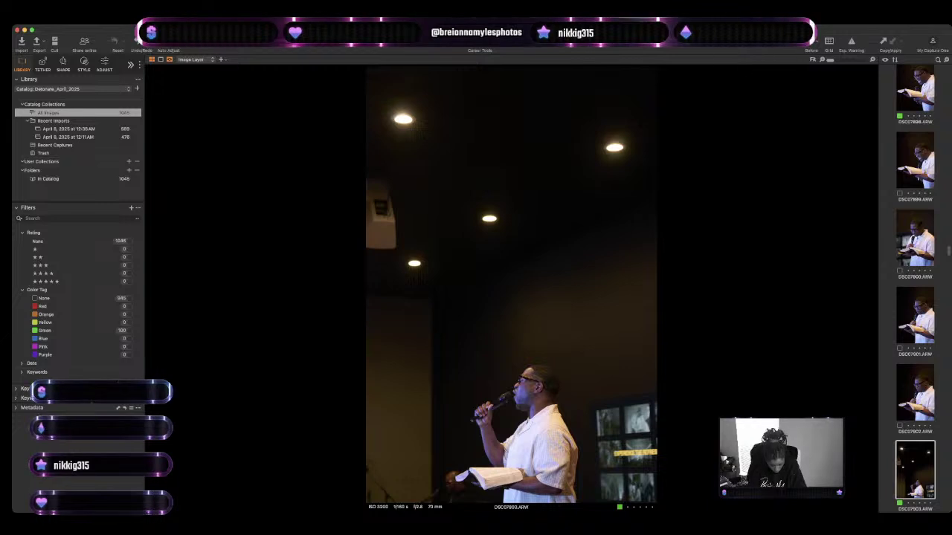
Pass DSC07904.ARW to DSC07906.ARW and tag the speaker frame DSC07907.ARW and the raised-hands shot DSC07909.ARW green.
key(Right)
key(Right)
key(Right)
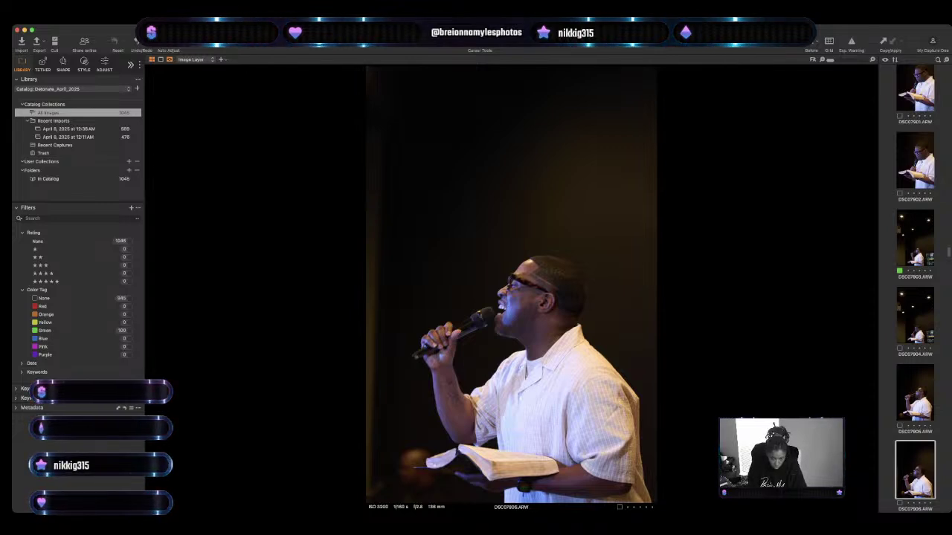
key(Right)
key(Right)
key(Right)
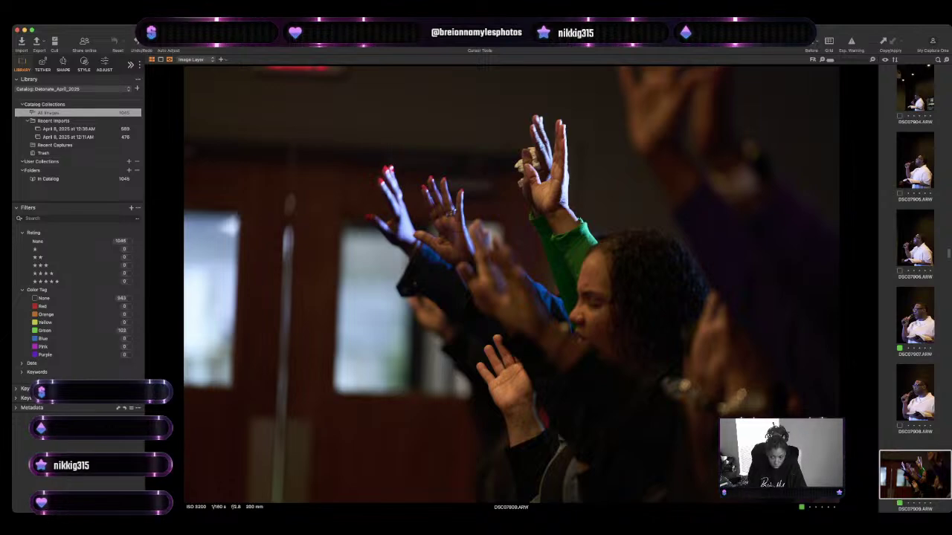
key(plus)
Pass DSC07910.ARW and DSC07911.ARW and tag the praying crowd frames DSC07912.ARW and DSC07914.ARW green.
key(Right)
key(Right)
key(Right)
key(Right)
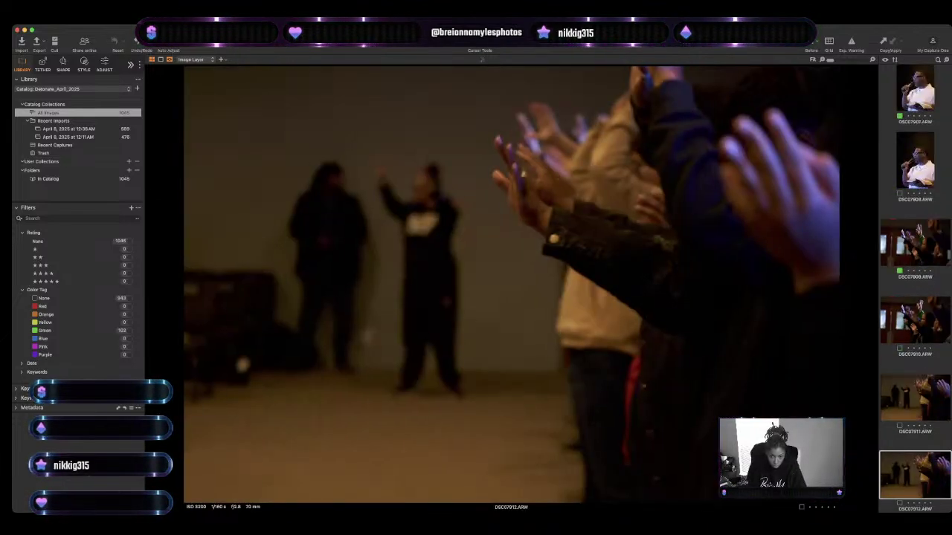
key(Right)
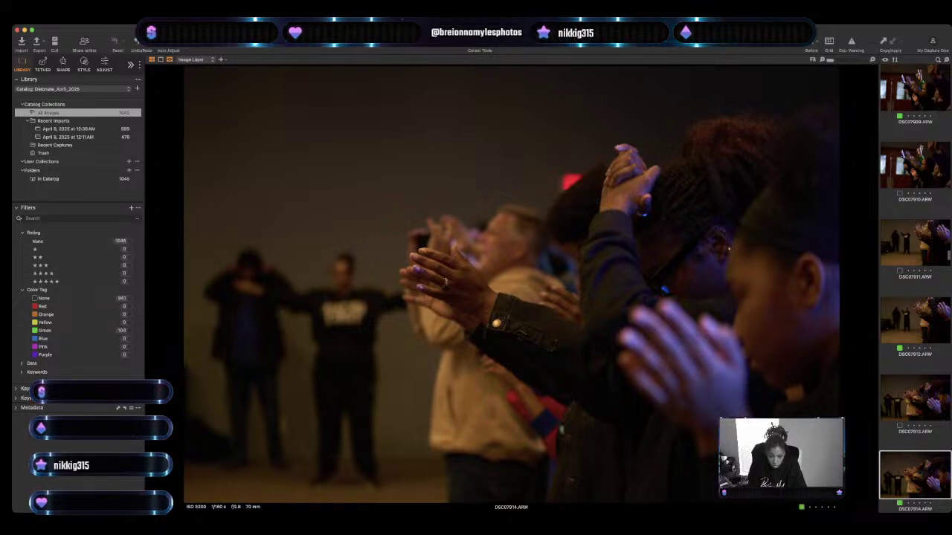
Review frames DSC07915.ARW to DSC07919.ARW and tag the worshipper in the green top, DSC07920.ARW, green.
key(Right)
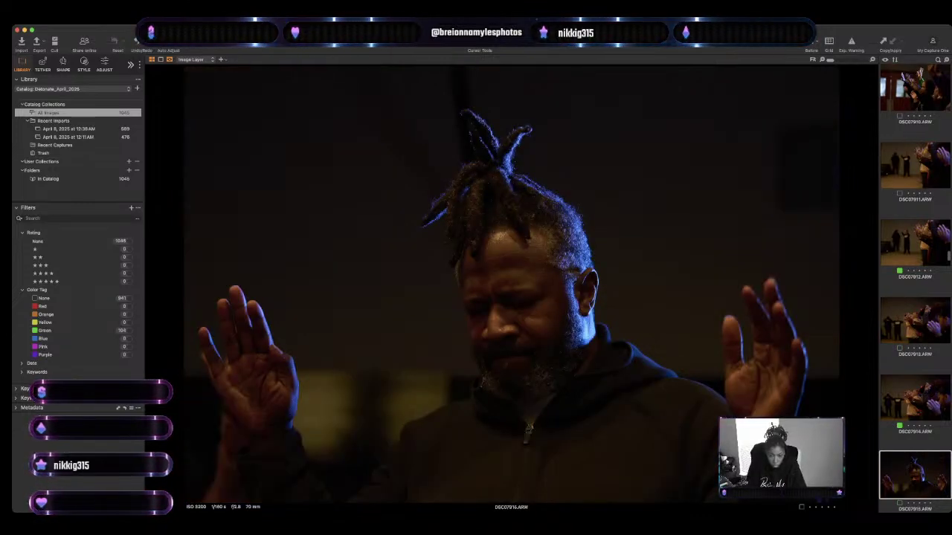
key(Right)
key(Right)
key(Right)
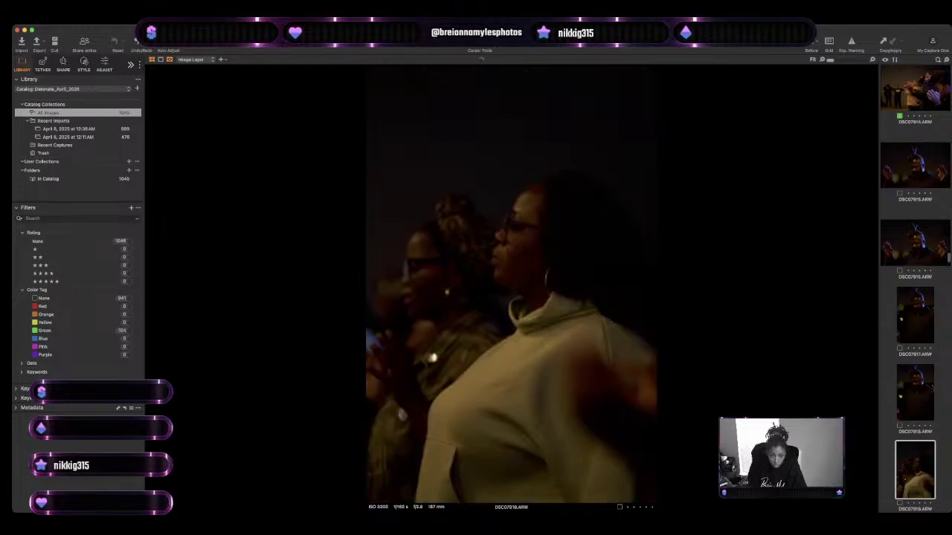
key(Right)
key(Right)
key(Right)
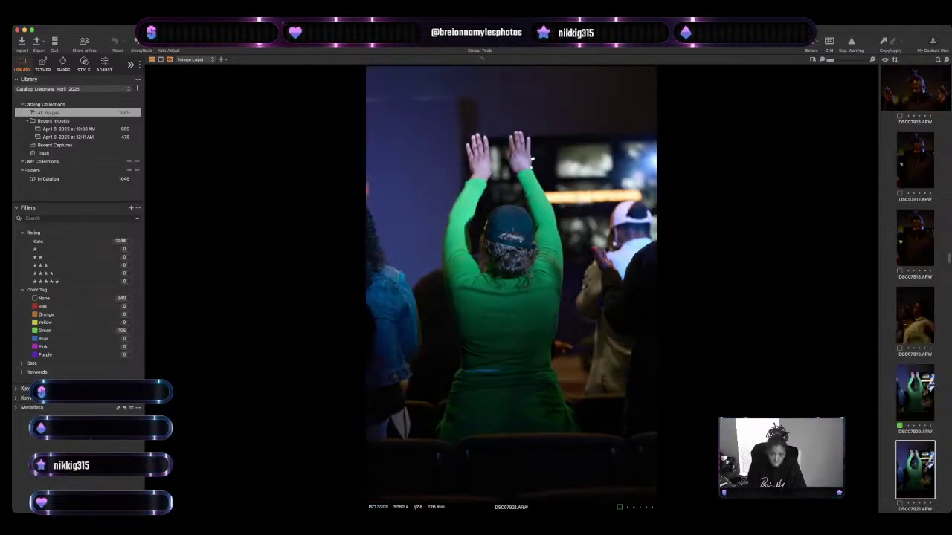
Compare DSC07922.ARW with DSC07923.ARW, pass the crowd frames and tag the speaker framed by raised hands, DSC07927.ARW, green.
key(Right)
key(Right)
key(Left)
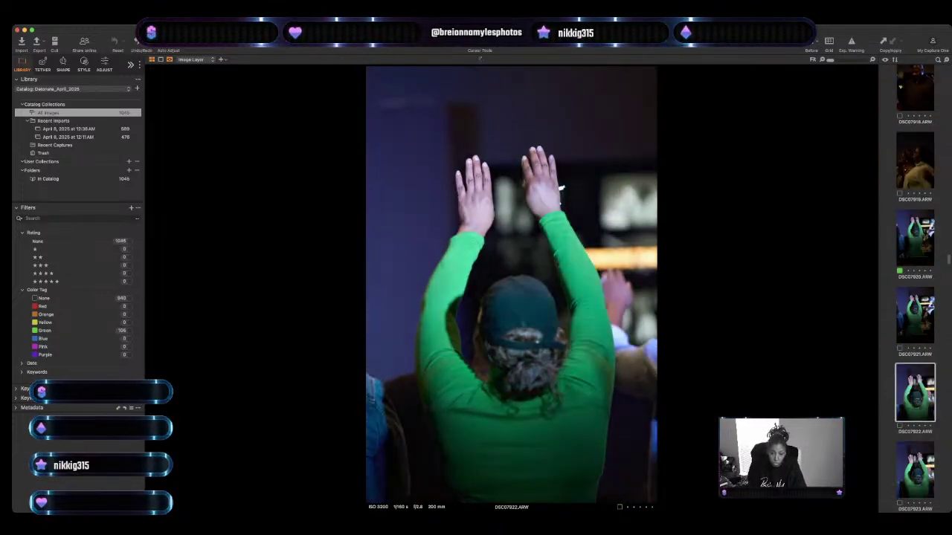
key(Right)
key(Right)
key(Right)
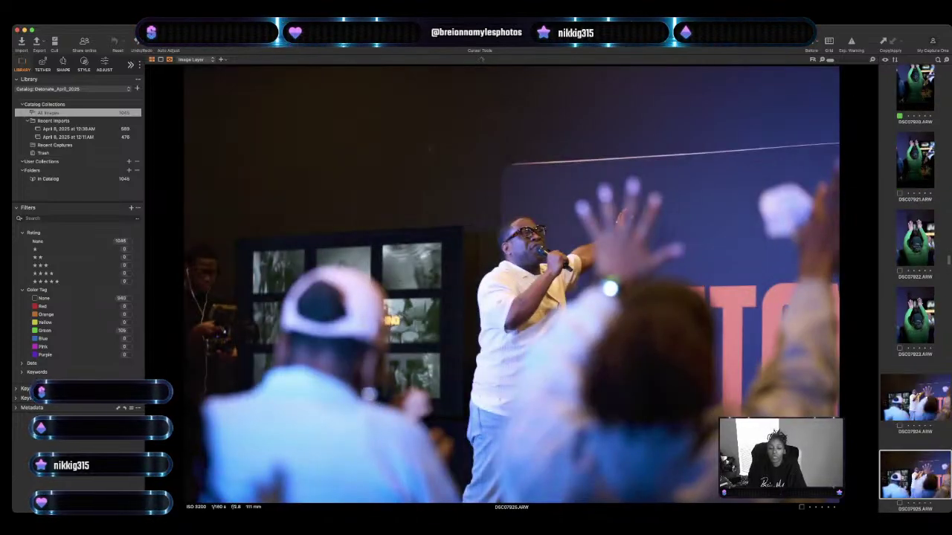
key(Right)
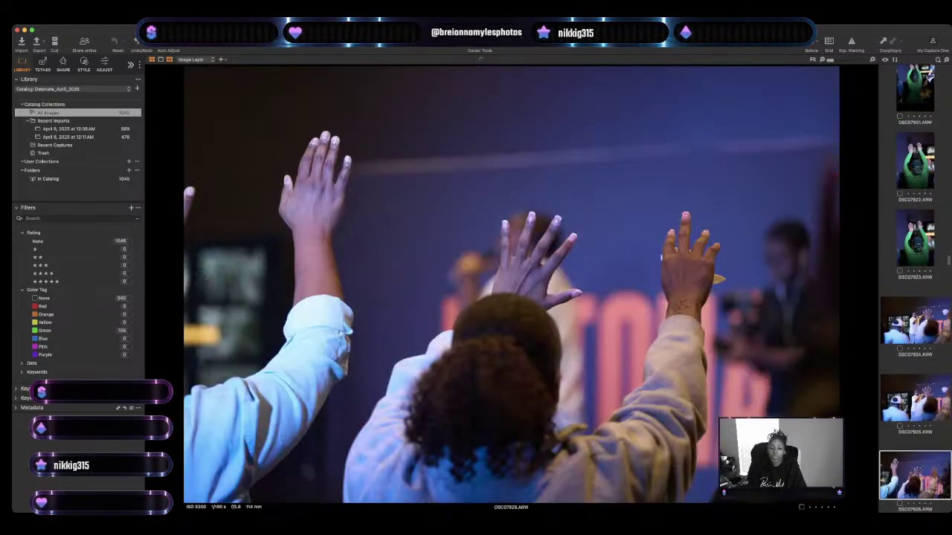
key(Right)
key(plus)
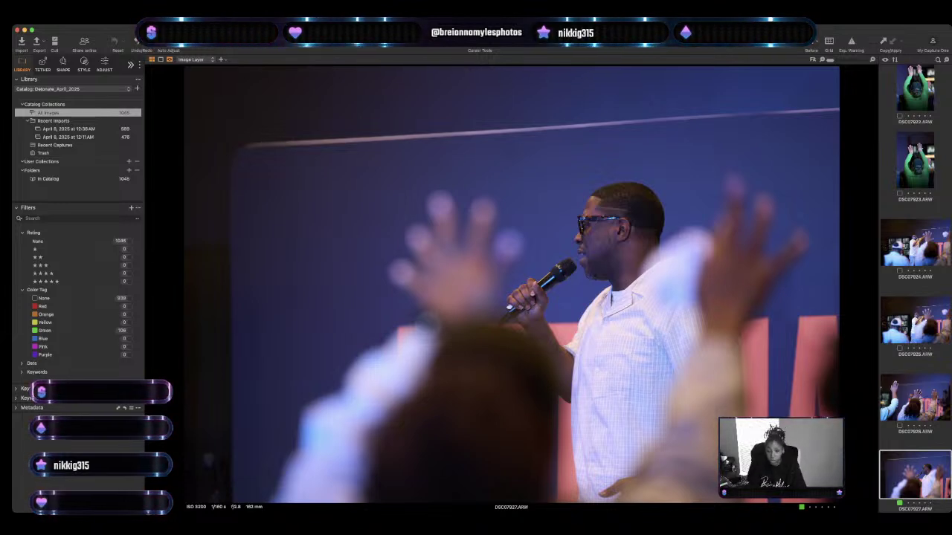
Pass DSC07928.ARW and DSC07929.ARW, tag the family worship frame DSC07931.ARW green and leave its near-duplicate DSC07930.ARW untagged.
key(Right)
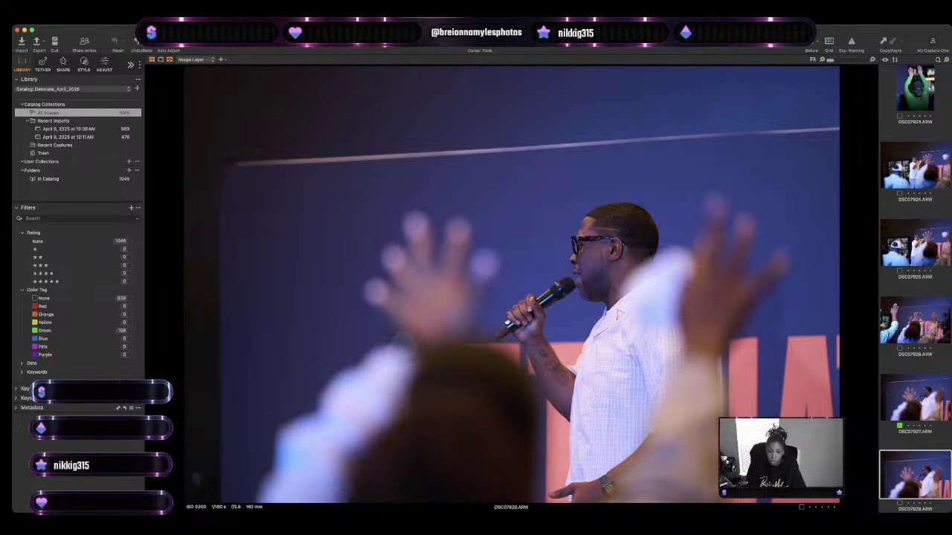
key(Right)
key(Right)
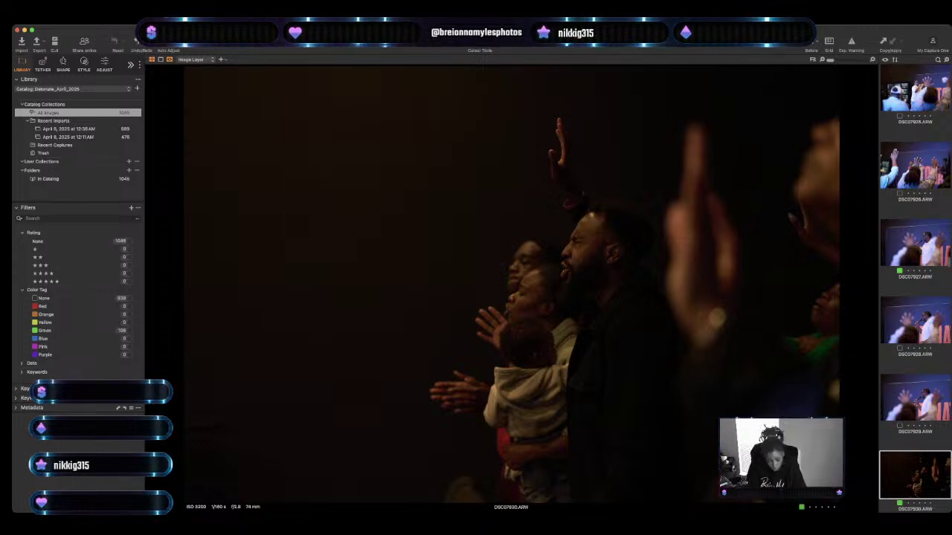
key(plus)
key(Right)
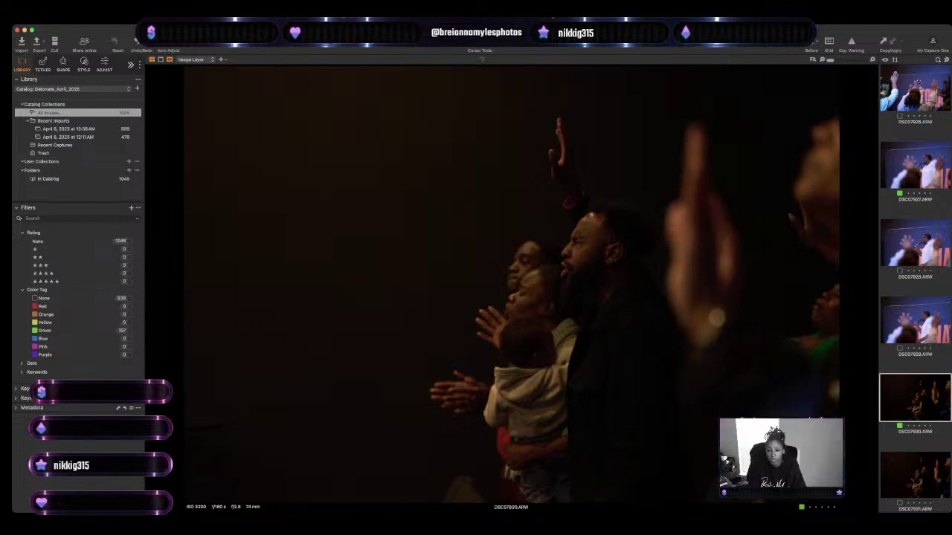
key(plus)
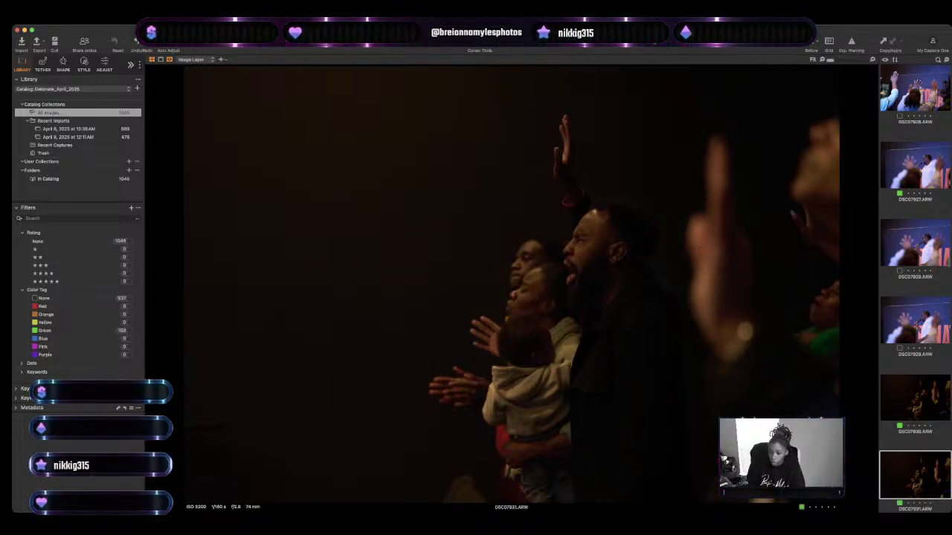
click(898, 426)
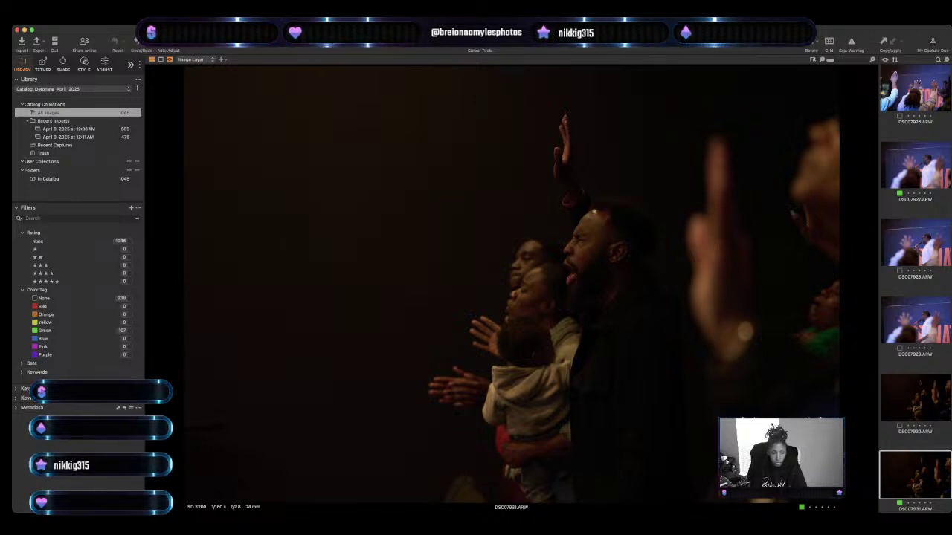
Compare the closer family frames DSC07932.ARW and DSC07933.ARW and tag DSC07933.ARW green.
key(Right)
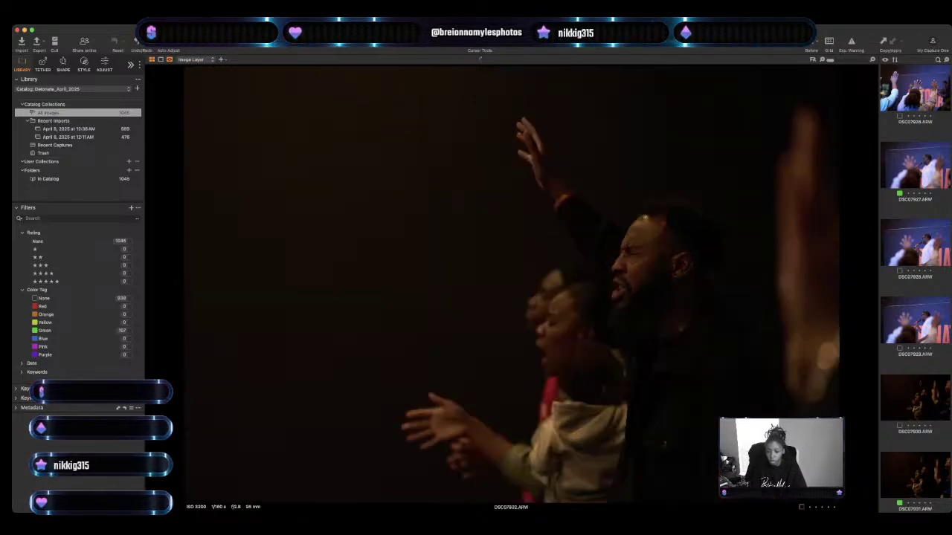
key(Right)
key(Right)
key(Left)
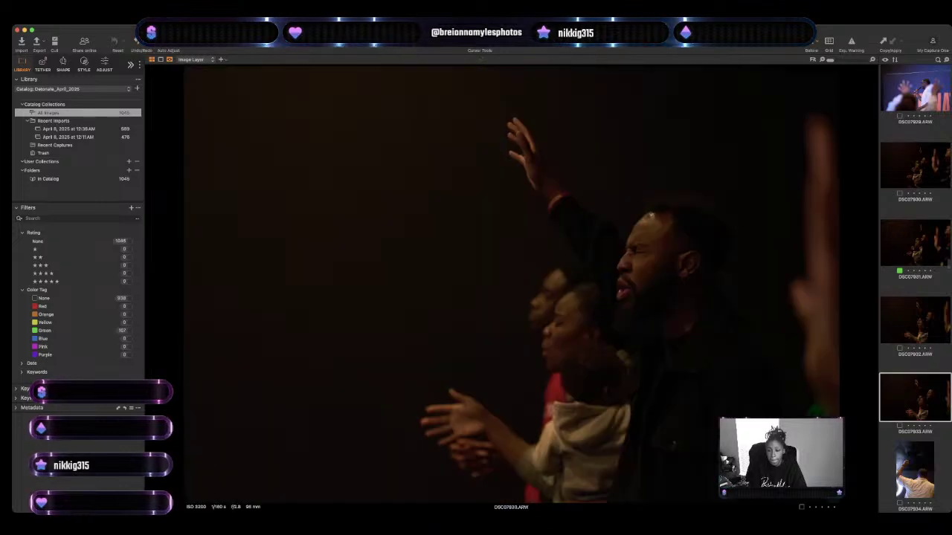
key(plus)
Tag the raised-fist back view DSC07934.ARW green and pass DSC07935.ARW to reach DSC07936.ARW.
key(Right)
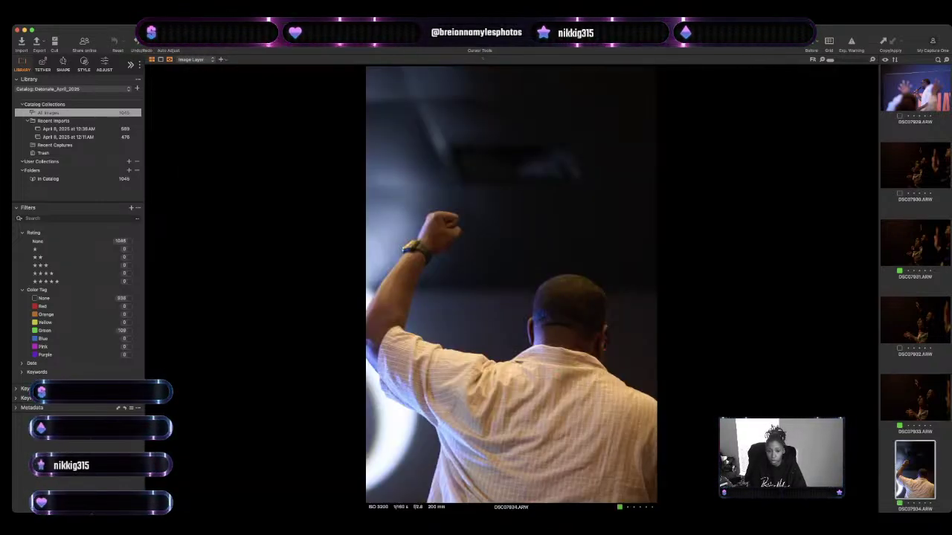
key(plus)
key(Right)
key(Right)
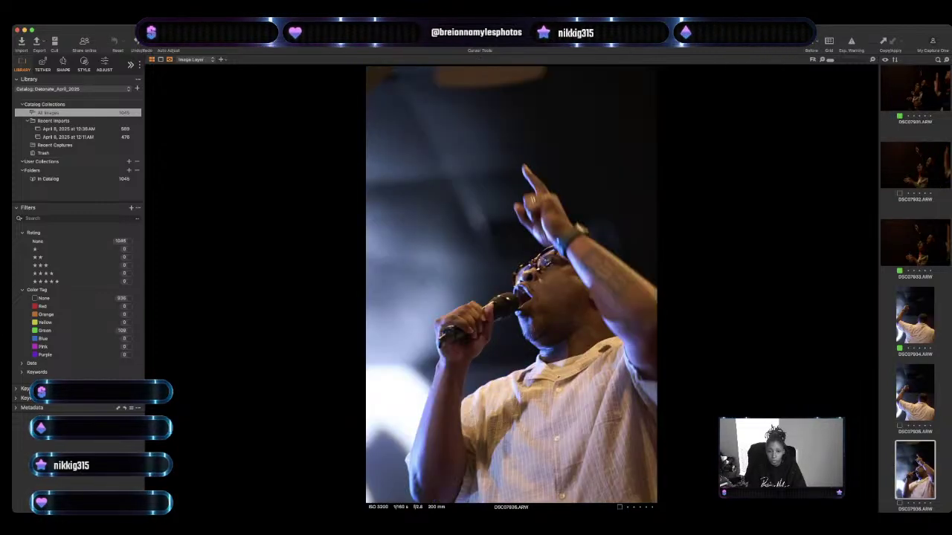
Pass DSC07936.ARW and tag the fuller pointing-arm frame of the singer, DSC07937.ARW, green.
key(Right)
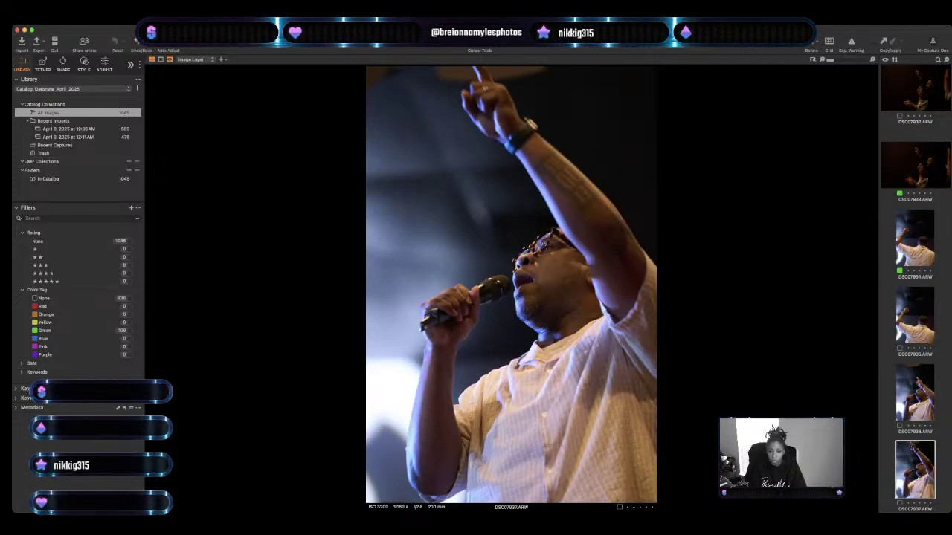
key(plus)
key(Right)
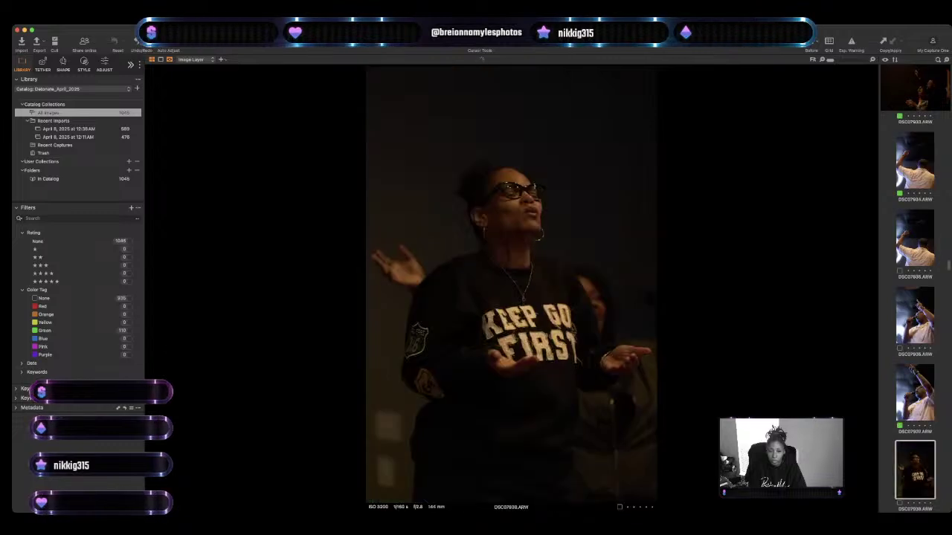
Tag DSC07938.ARW and DSC07940.ARW of the woman in the lettered black sweatshirt green, leaving DSC07939.ARW untagged.
key(Right)
key(Right)
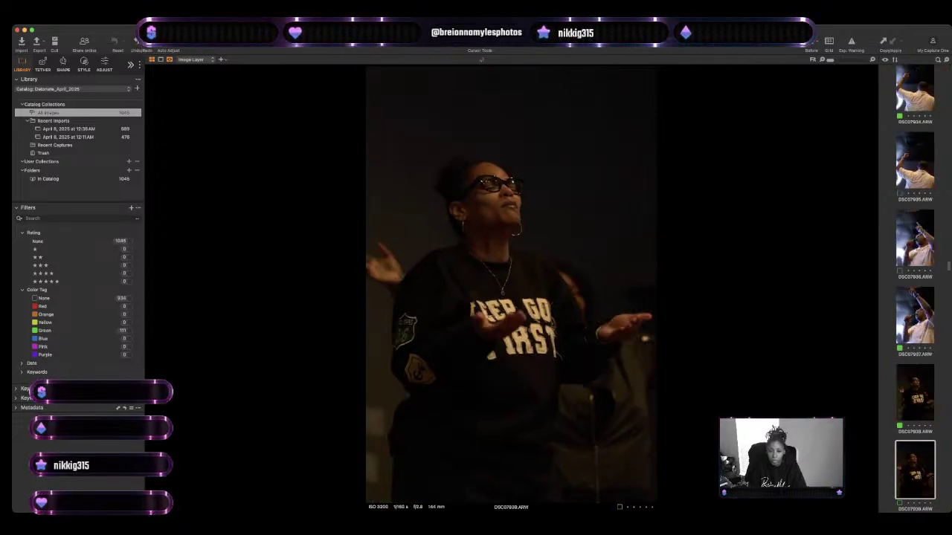
key(plus)
key(Right)
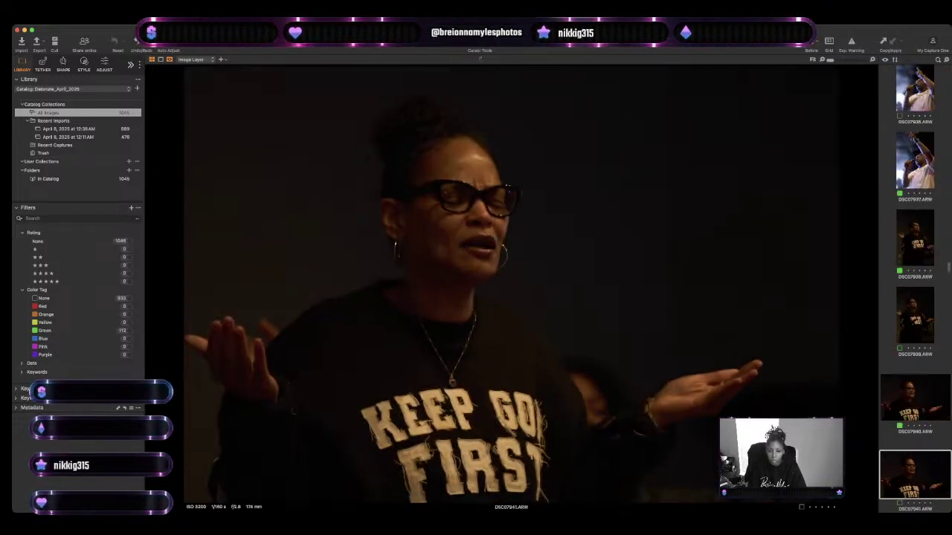
Pass DSC07941.ARW, compare raised-hand frames DSC07942.ARW and DSC07943.ARW, and tag DSC07942.ARW green.
key(Right)
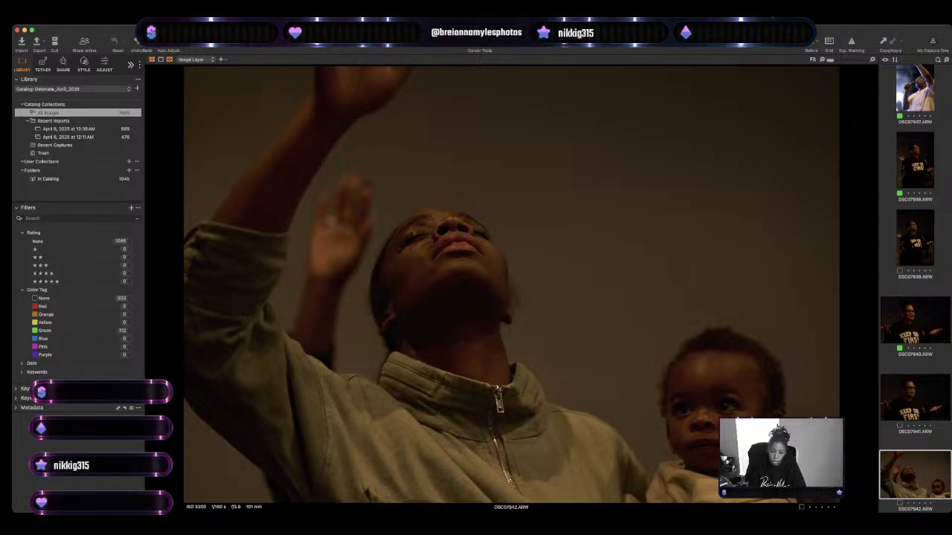
key(Right)
key(Left)
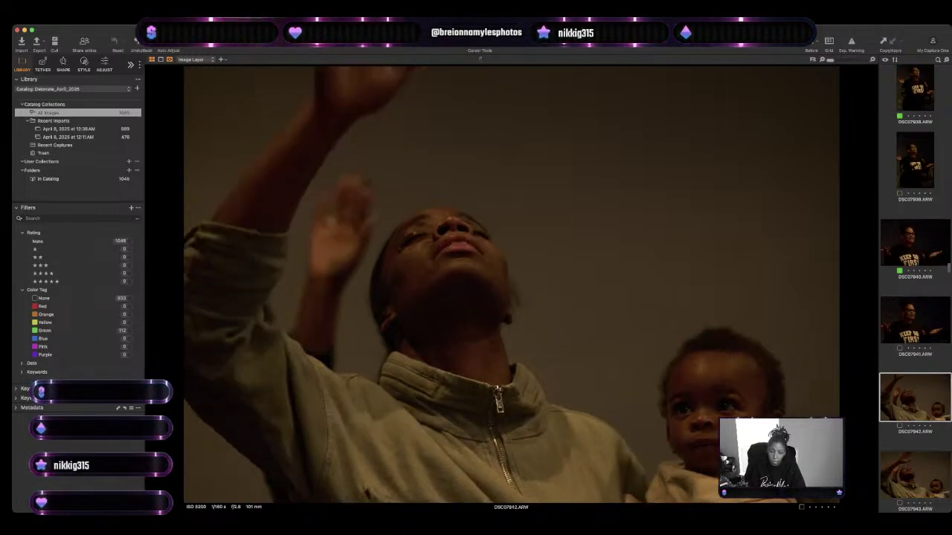
key(plus)
key(Right)
Go through the vertical parent-and-baby frames DSC07944.ARW to DSC07947.ARW and tag DSC07945.ARW and DSC07947.ARW green.
key(Right)
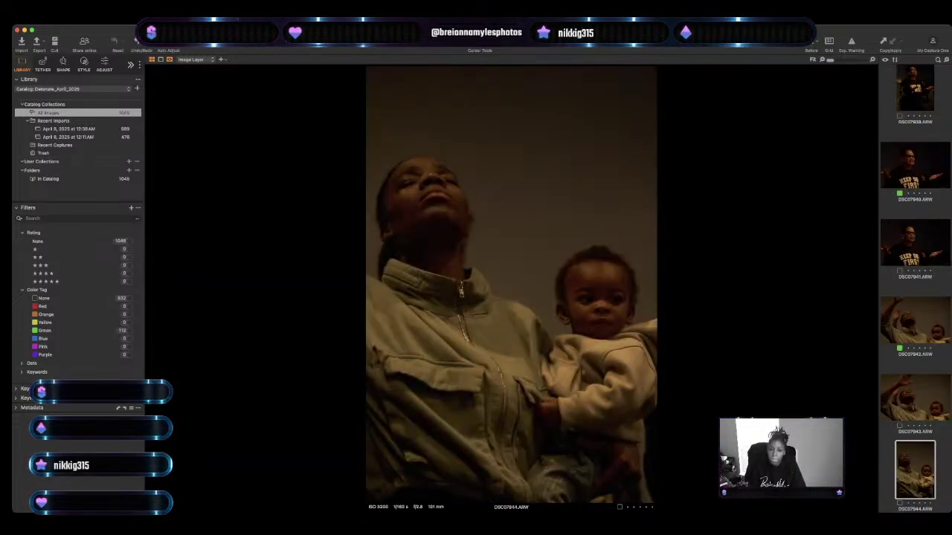
key(Right)
key(plus)
key(Right)
key(Right)
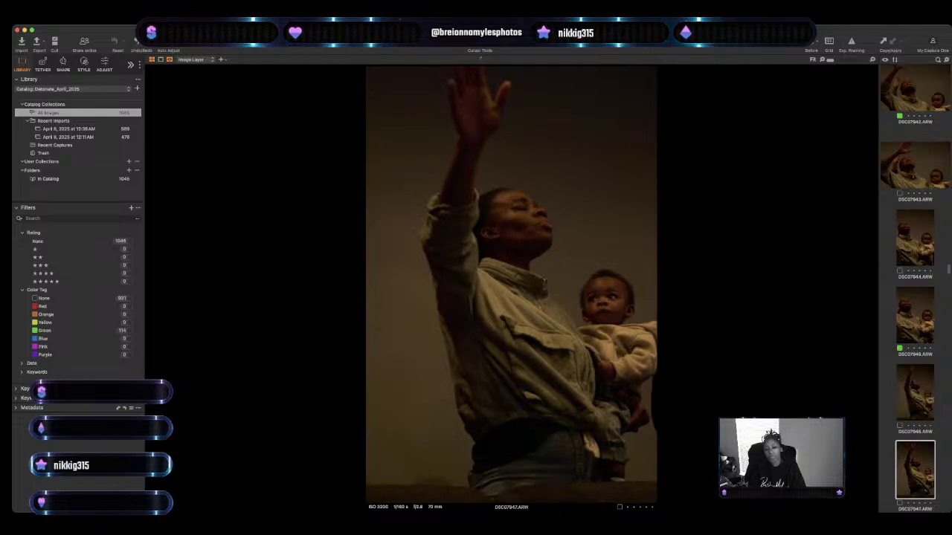
key(plus)
Tag the close-up portrait DSC07948.ARW green and pass its near-duplicate DSC07949.ARW.
key(Right)
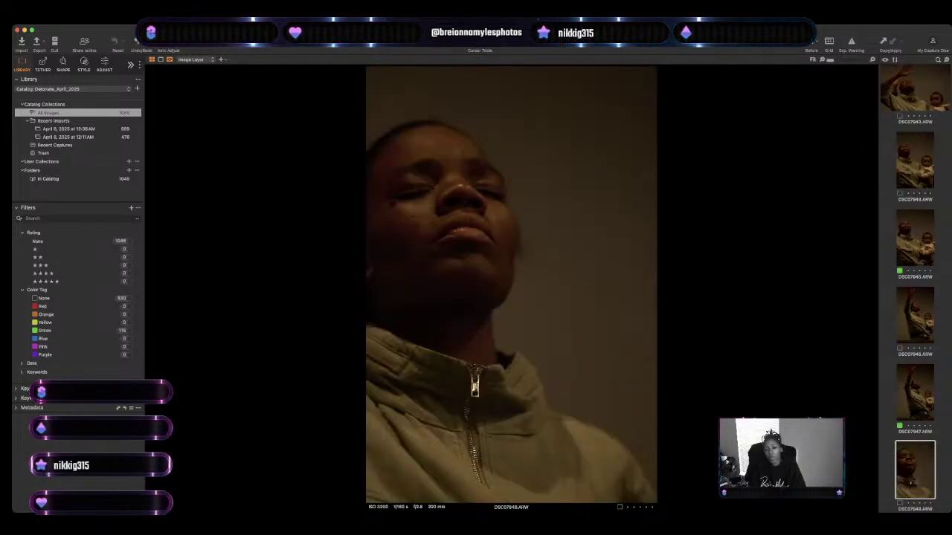
key(Right)
key(Right)
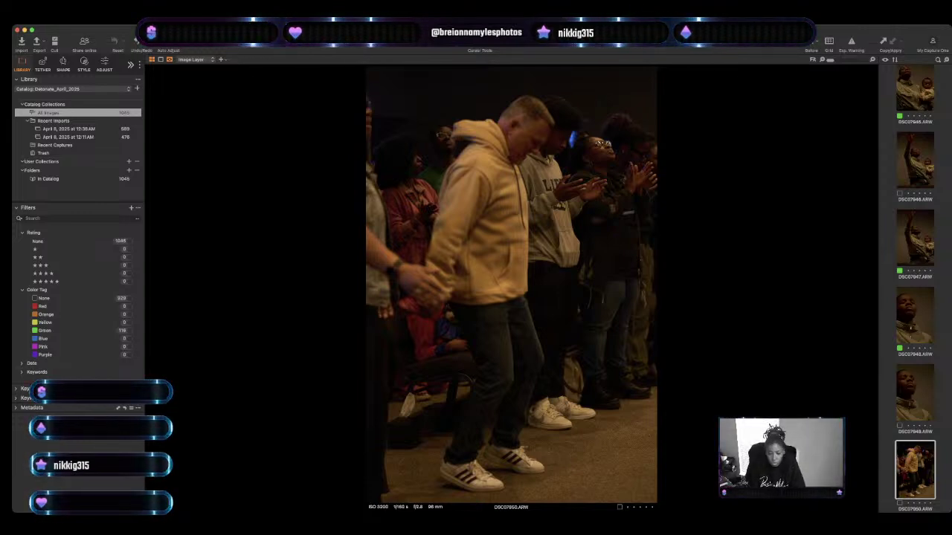
Compare the frames of the man in the tan hoodie, DSC07950.ARW to DSC07955.ARW, and tag the kicking frame DSC07955.ARW green.
key(Right)
key(Right)
key(Right)
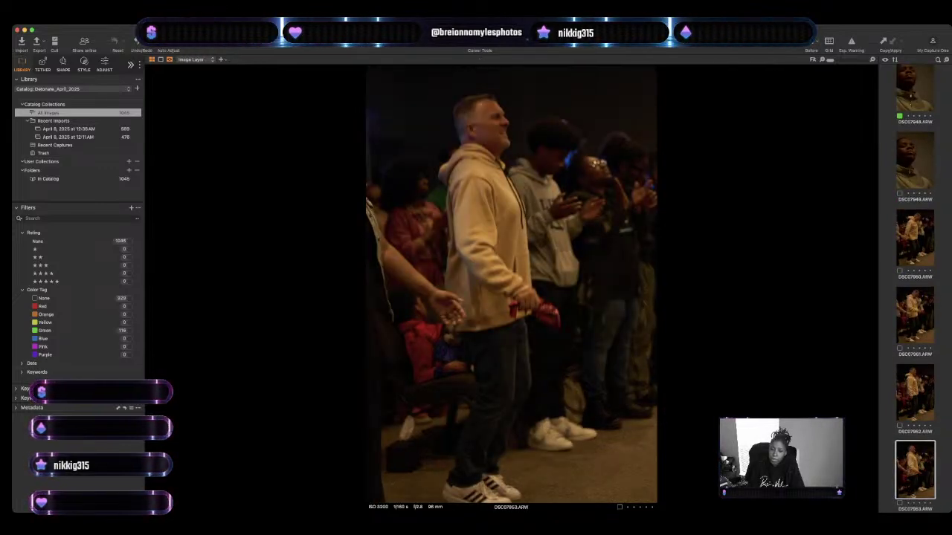
key(Right)
key(Right)
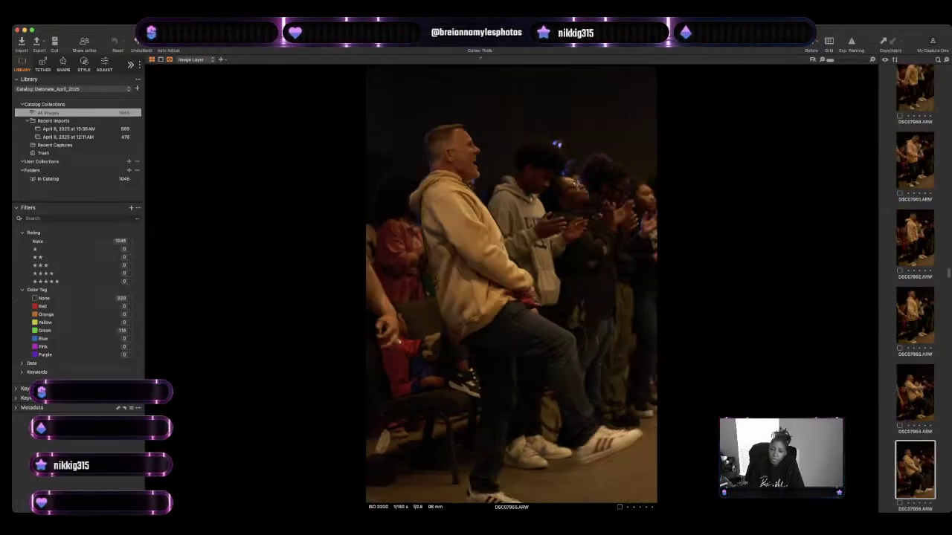
key(Left)
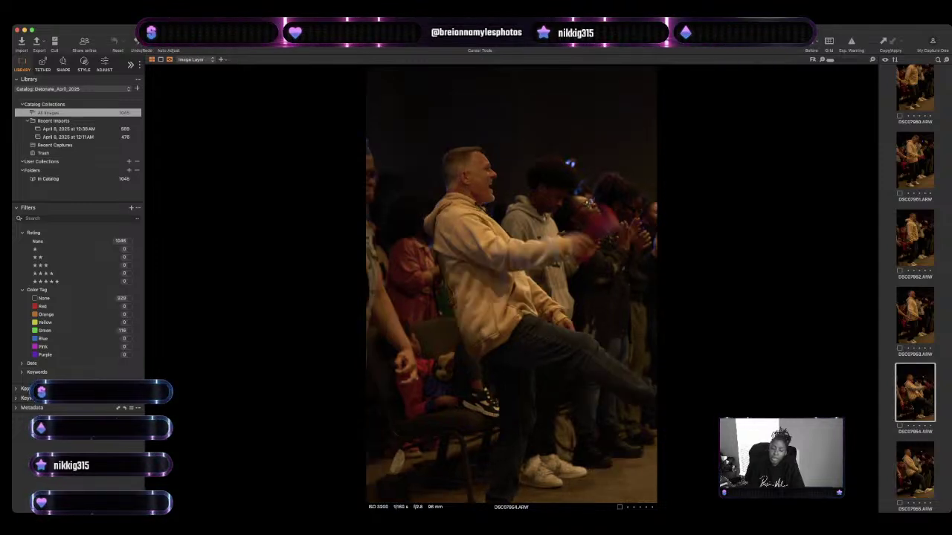
key(Right)
key(plus)
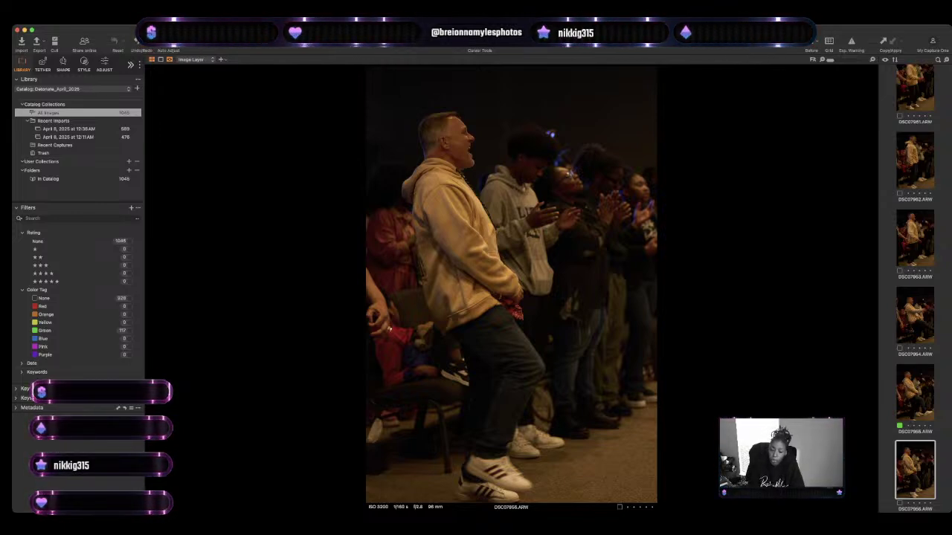
Tag DSC07957.ARW and the mid-jump frame DSC07960.ARW of the man in the hoodie green, passing DSC07956.ARW, DSC07958.ARW and DSC07959.ARW.
key(Right)
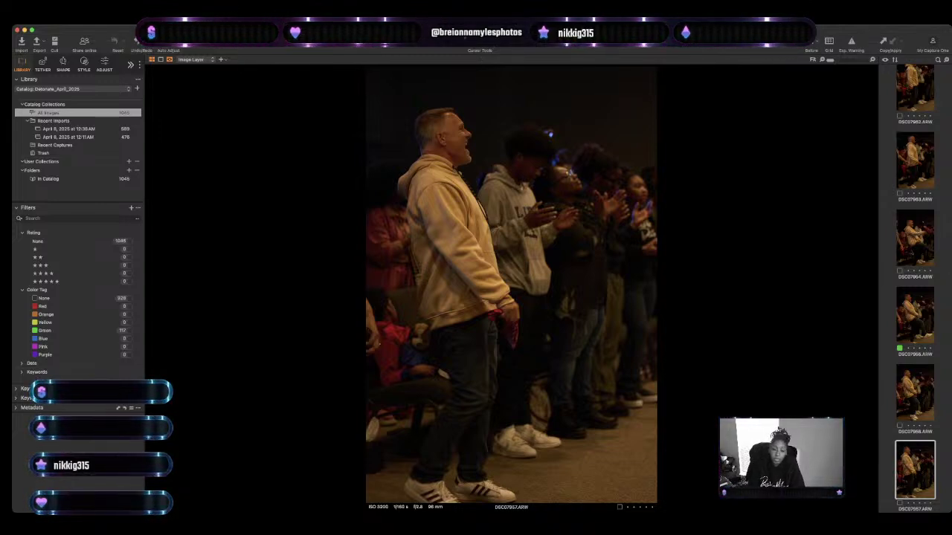
key(Right)
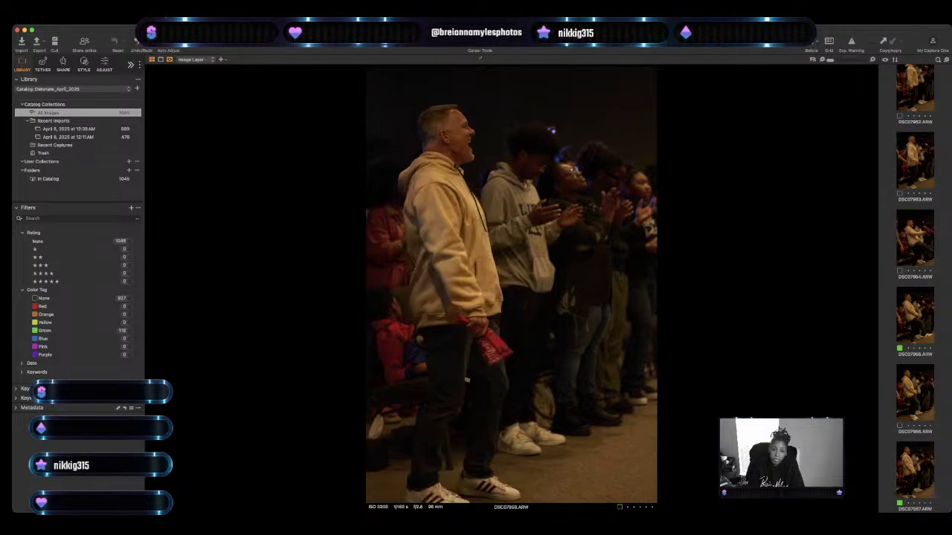
key(Right)
key(Right)
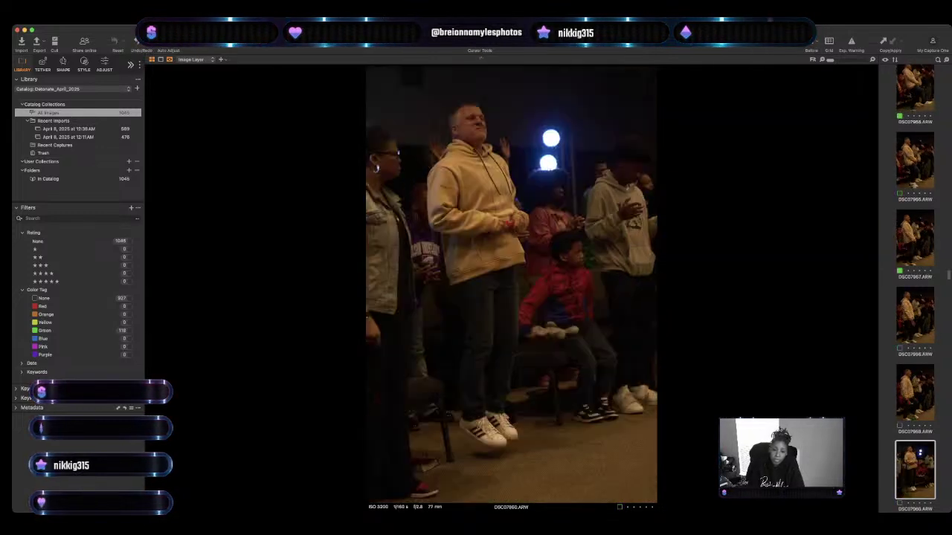
key(Right)
key(Left)
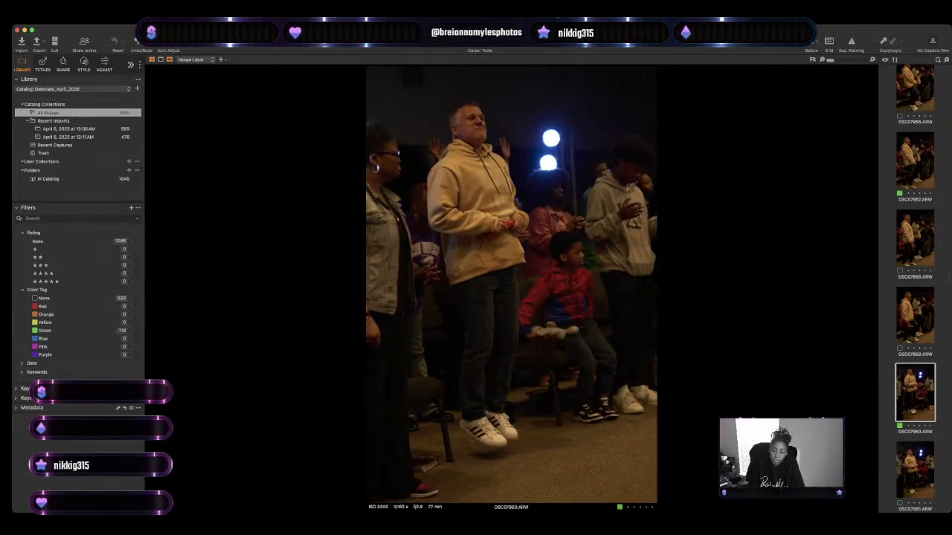
Pass DSC07961.ARW and DSC07962.ARW and tag DSC07963.ARW green.
key(Right)
key(Right)
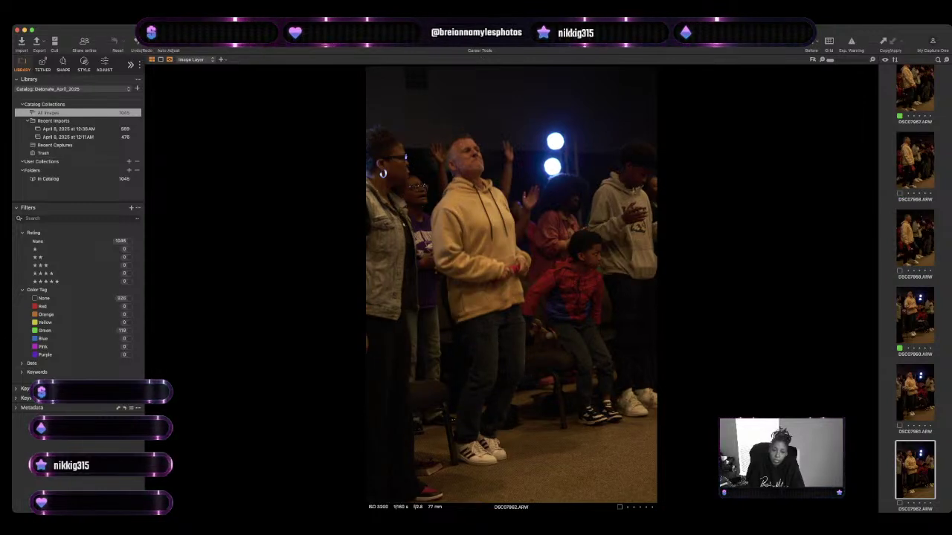
key(Right)
key(Right)
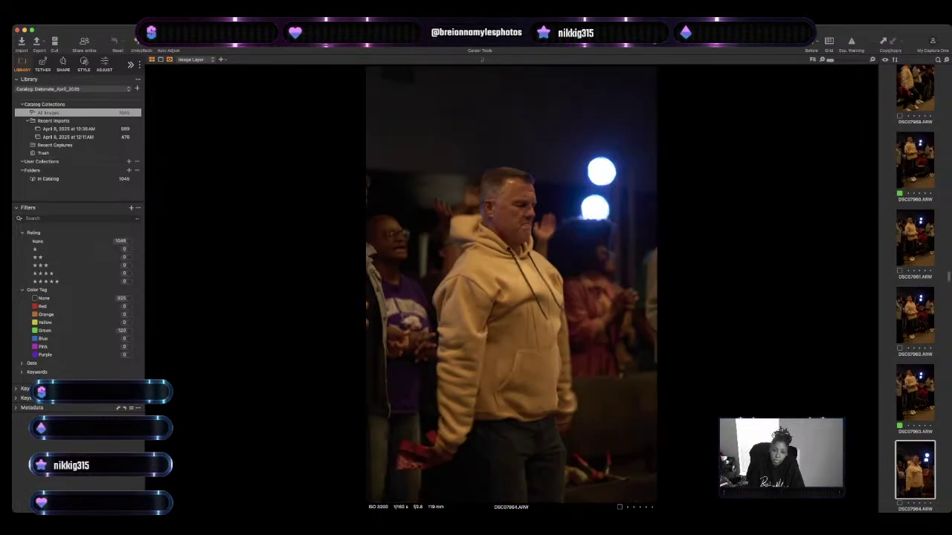
Pass the closer hoodie frames DSC07964.ARW to DSC07969.ARW and tag the backlit portrait of the woman, DSC07970.ARW, green.
key(Right)
key(Right)
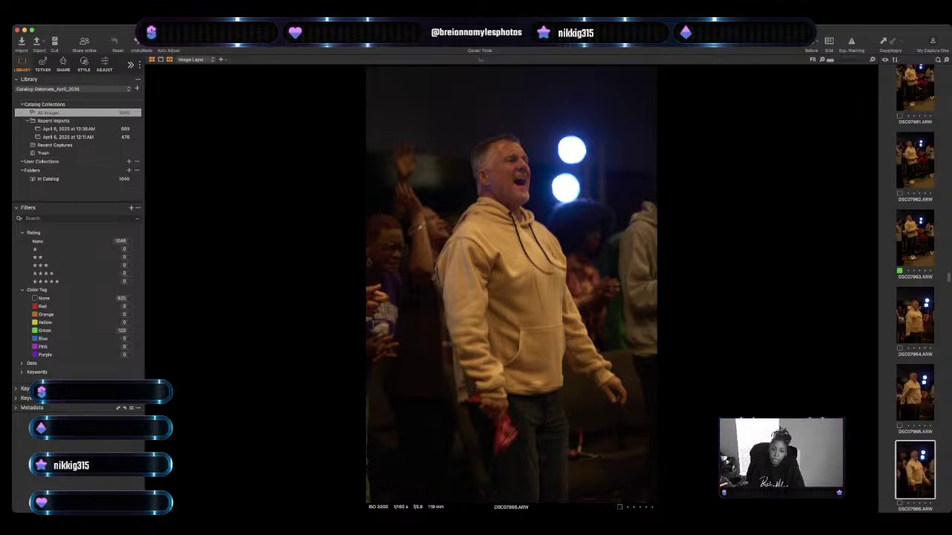
key(Right)
key(Right)
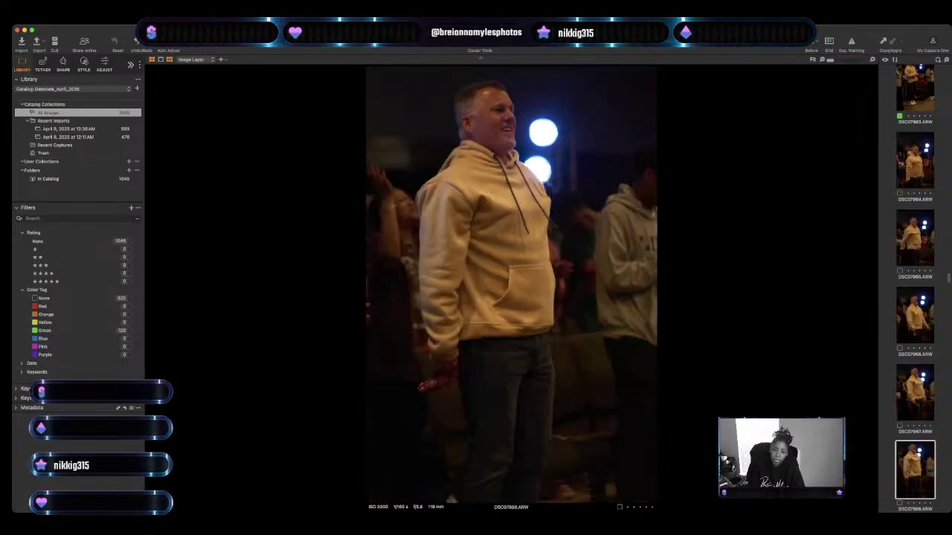
key(Right)
key(Right)
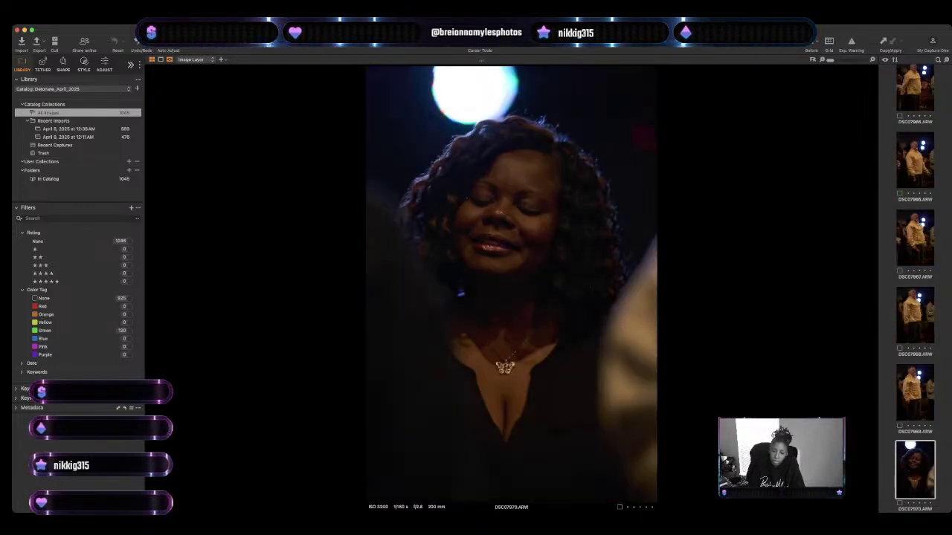
key(plus)
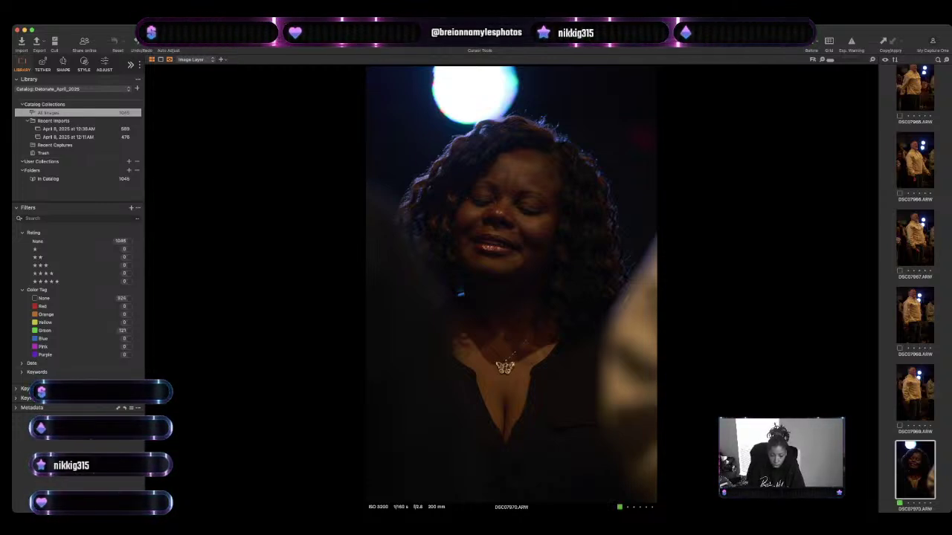
Compare the backlit portraits DSC07970.ARW, DSC07971.ARW and DSC07972.ARW and also tag DSC07972.ARW green.
key(Right)
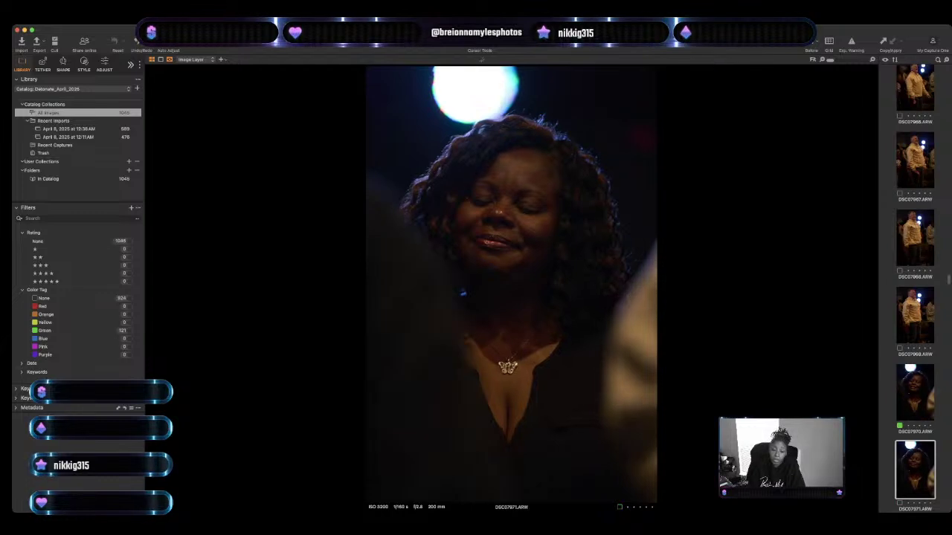
key(Left)
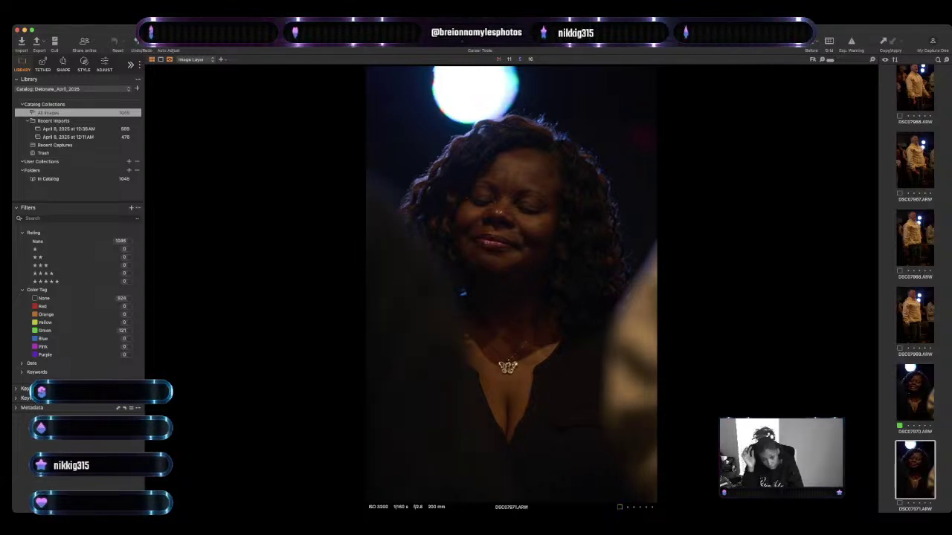
key(Right)
key(Right)
key(Left)
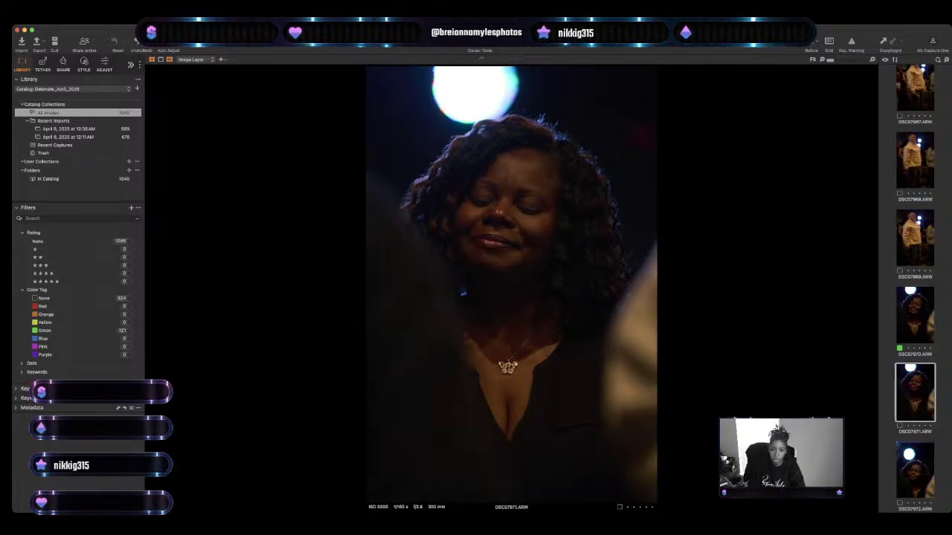
key(Right)
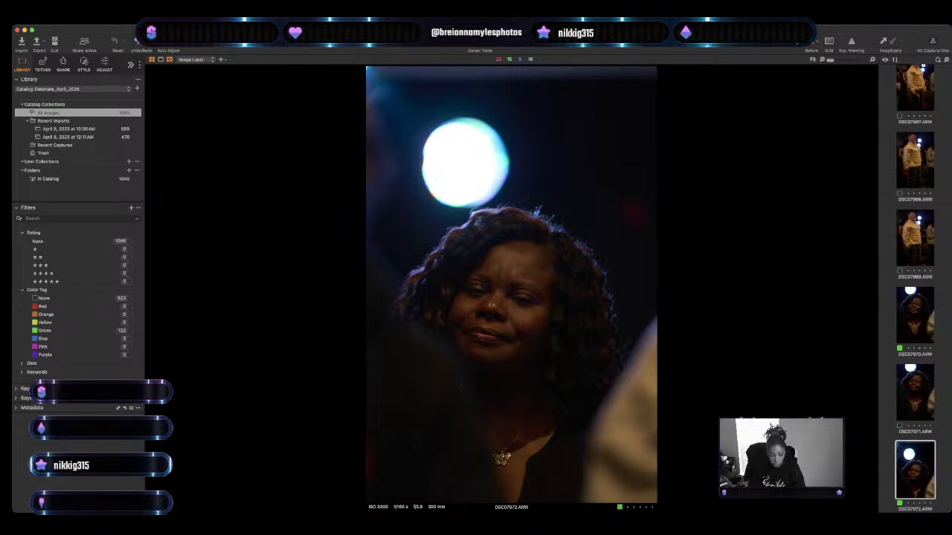
Pass DSC07973.ARW, compare the girl-with-flag frames DSC07974.ARW and DSC07975.ARW, and tag DSC07974.ARW green.
key(Right)
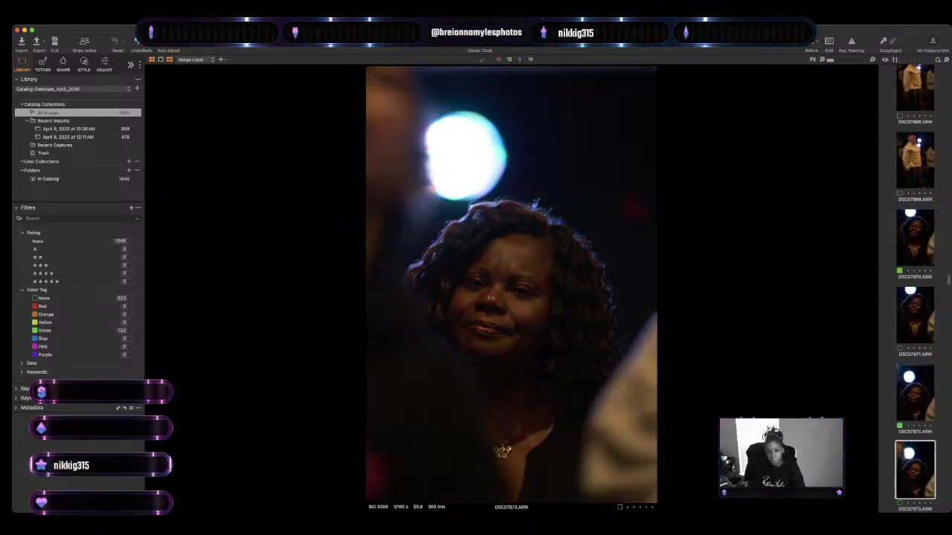
key(Right)
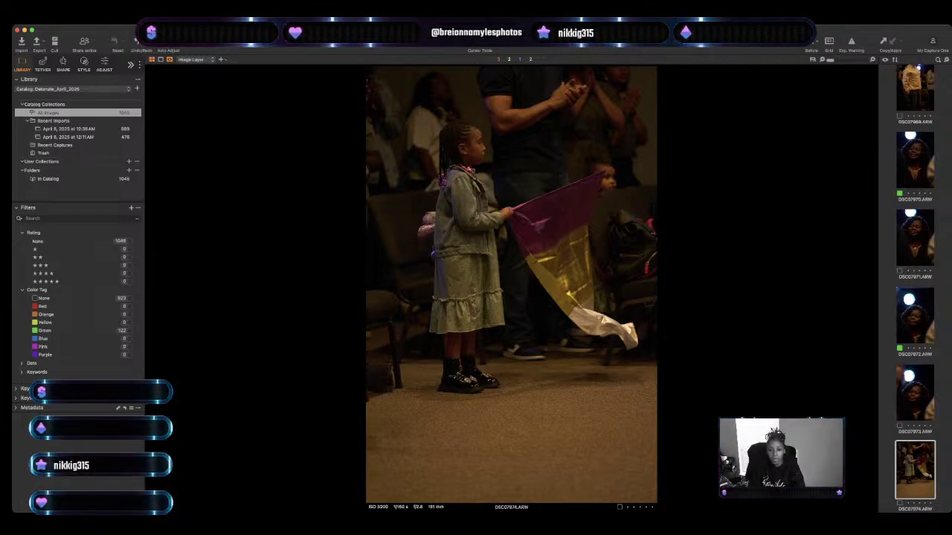
key(Right)
key(Left)
key(Right)
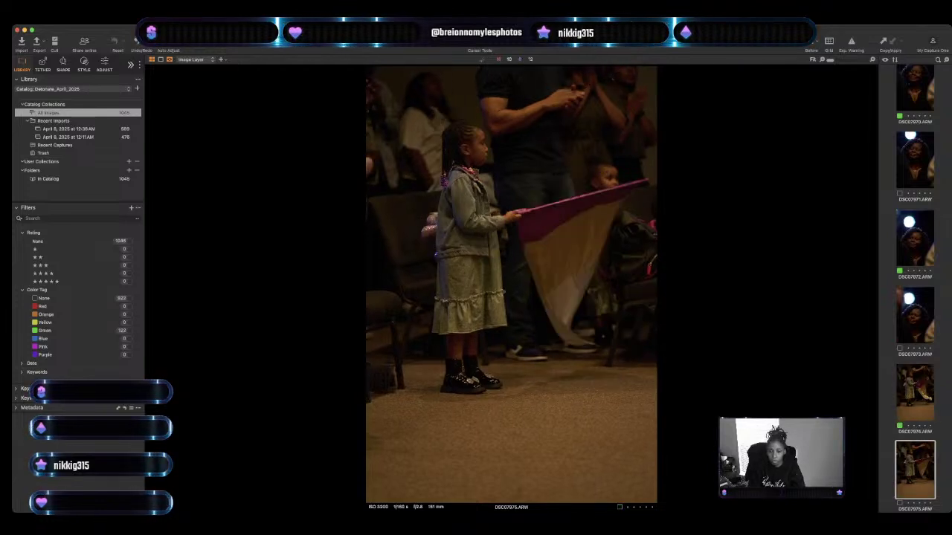
Review the closer flag frames DSC07976.ARW and DSC07977.ARW and the singer frames DSC07978.ARW to DSC07980.ARW without tagging any.
key(Right)
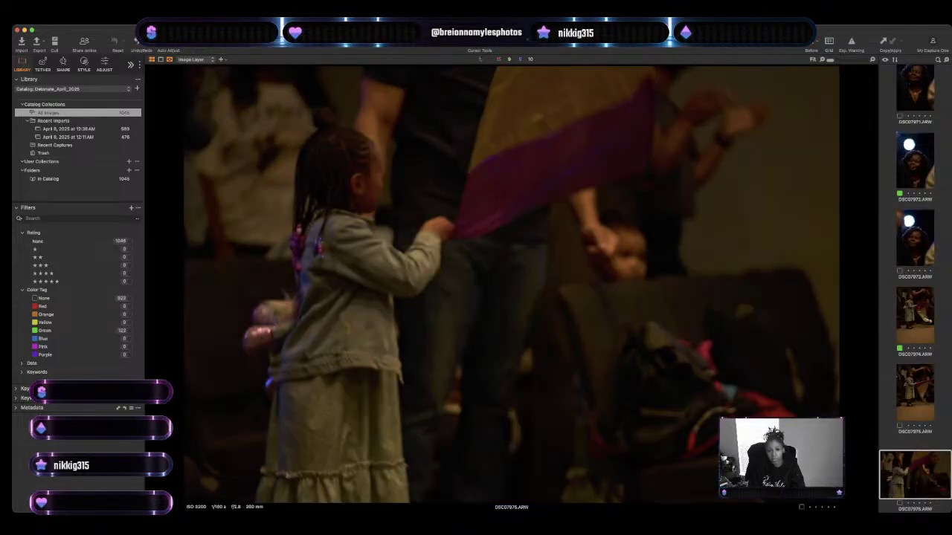
key(Right)
key(Right)
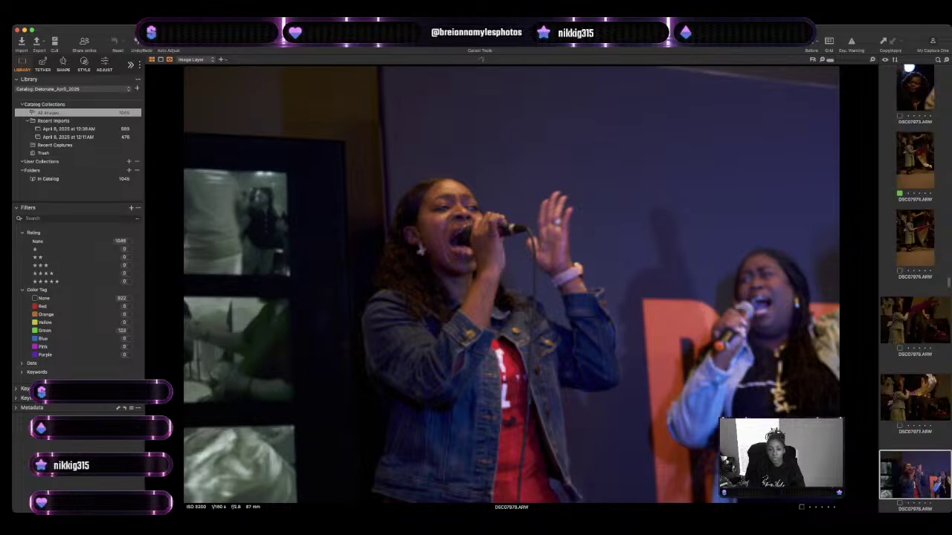
key(Left)
key(Right)
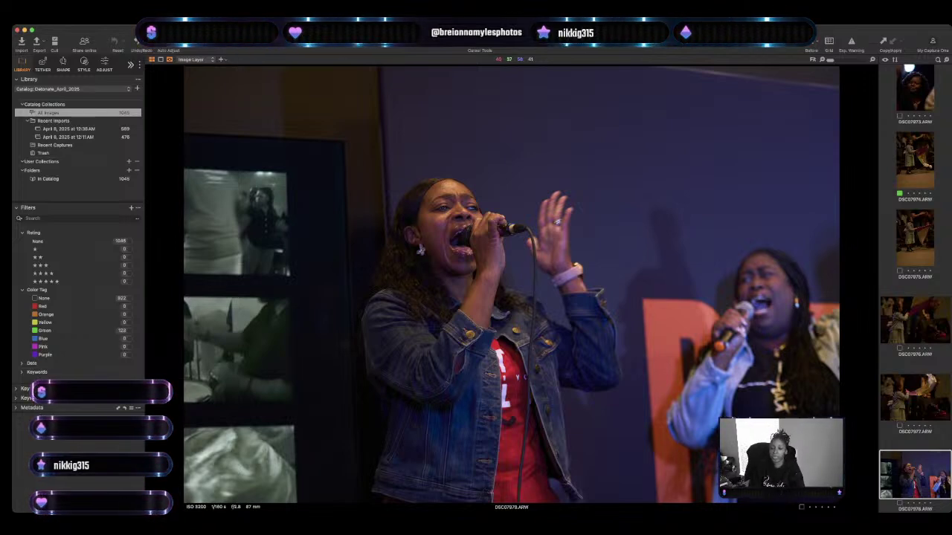
key(Right)
key(Right)
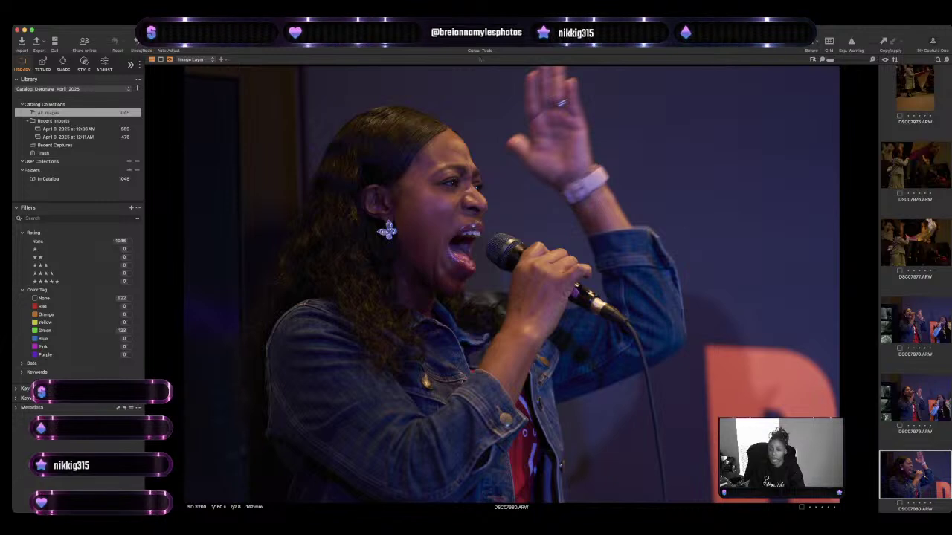
Tag the singer close-up DSC07980.ARW green and pass the similar frames DSC07981.ARW to DSC07983.ARW.
key(plus)
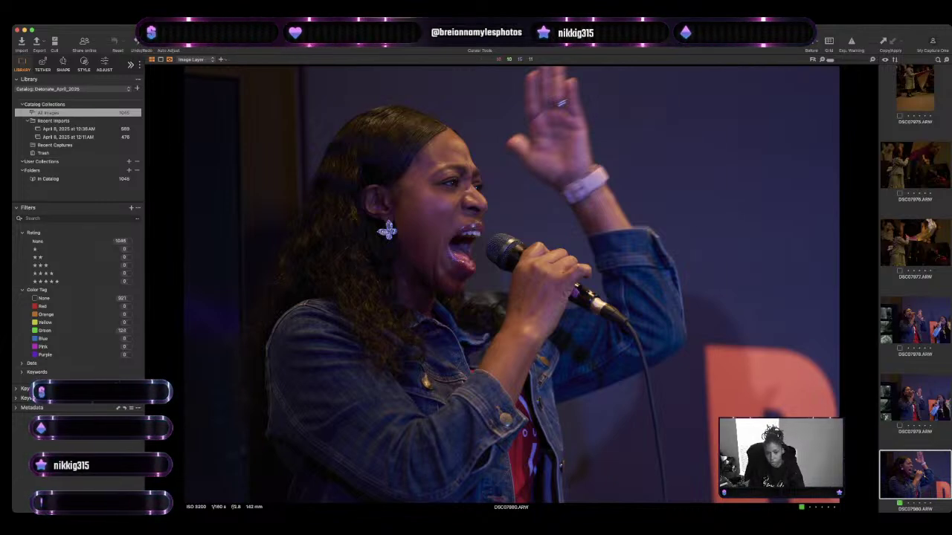
key(Right)
key(Right)
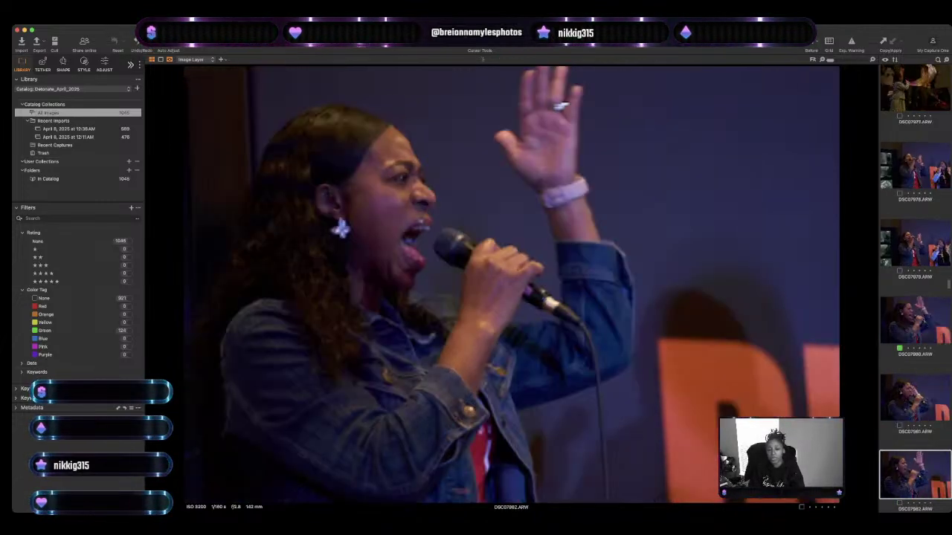
key(Right)
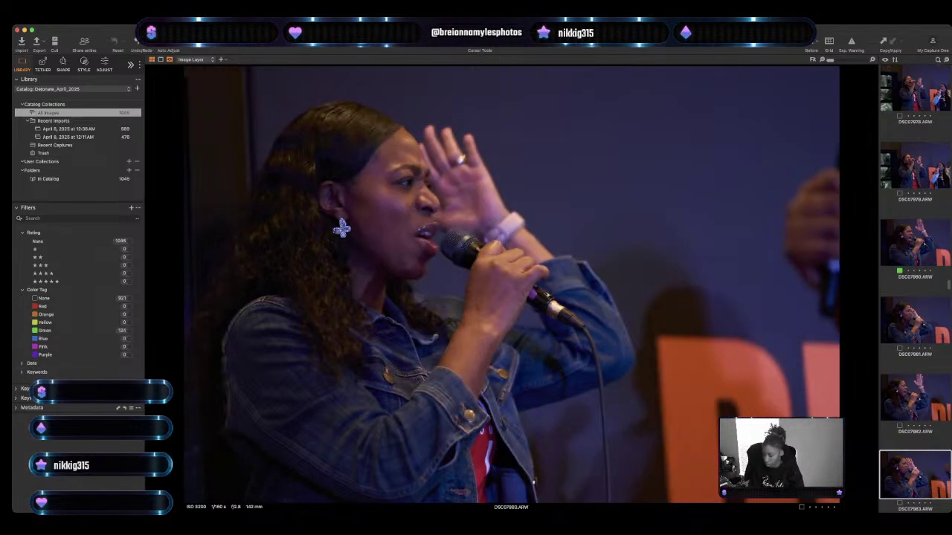
key(Right)
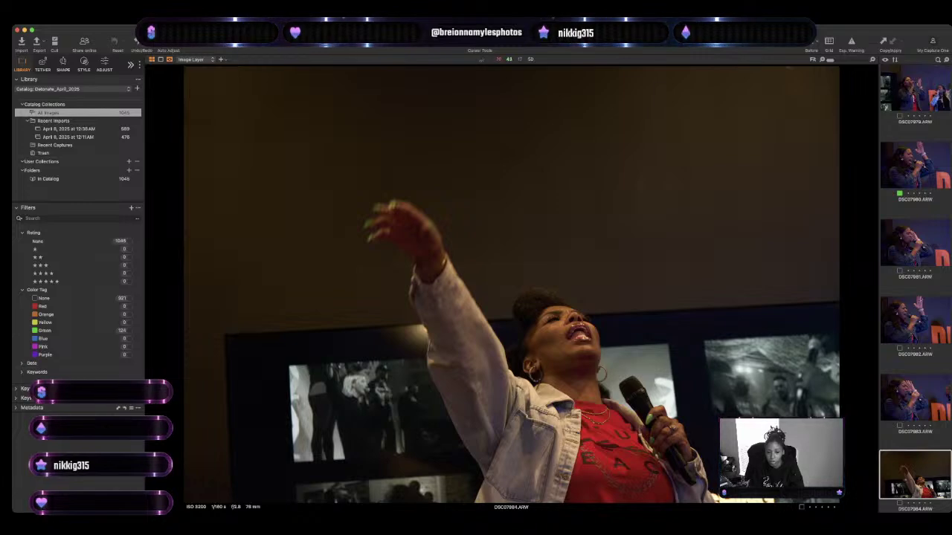
Pass DSC07984.ARW and DSC07985.ARW and tag the vertical shot of the woman with a raised arm, DSC07986.ARW, green.
key(Right)
key(Right)
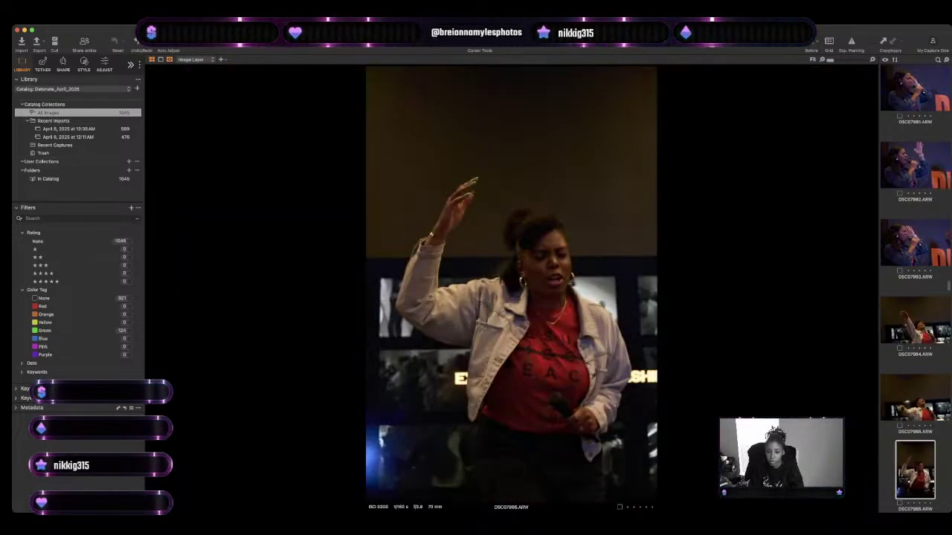
key(plus)
Pass DSC07987.ARW to DSC07989.ARW and tag the shot of the man leaning back with the microphone, DSC07990.ARW, green.
key(Right)
key(Right)
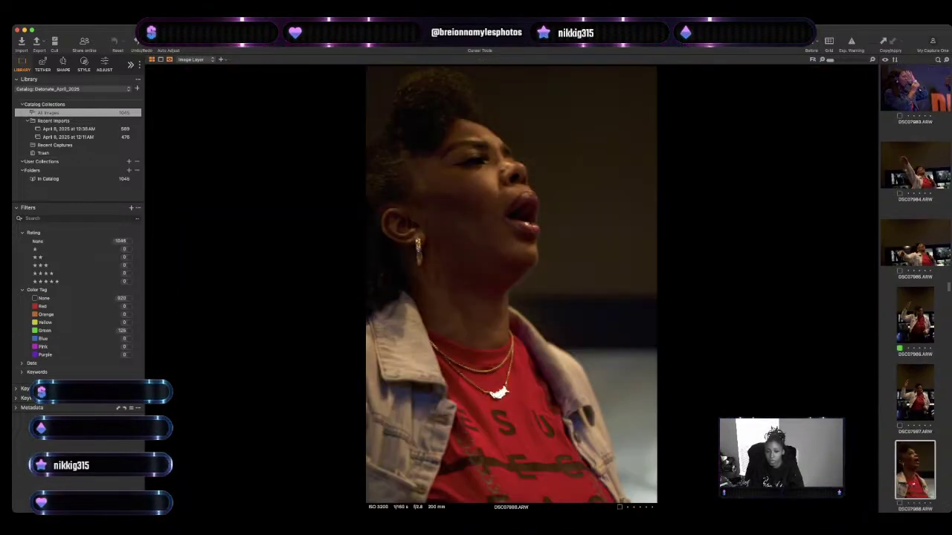
key(Right)
key(Right)
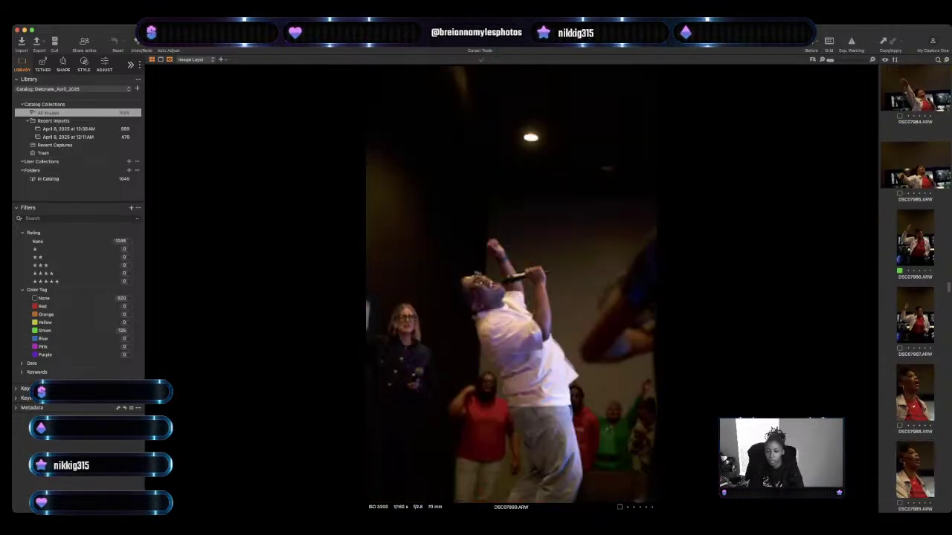
key(plus)
Pass DSC07991.ARW and DSC07993.ARW, tagging the frames of the bending man, DSC07992.ARW and DSC07994.ARW, green.
key(Right)
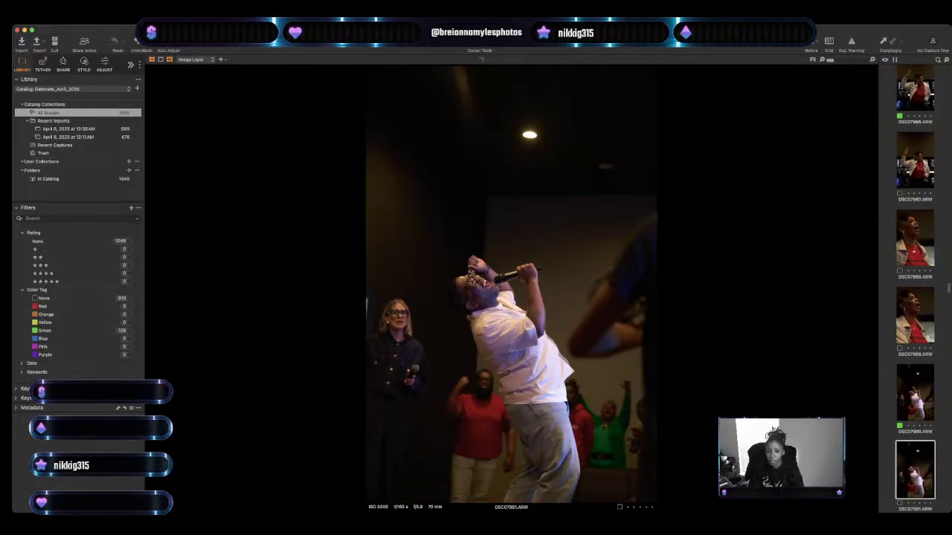
key(Right)
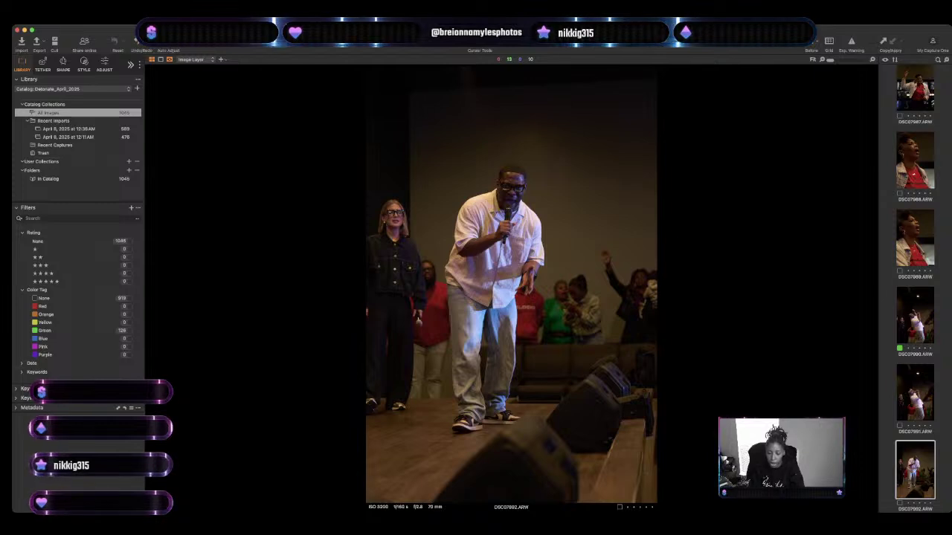
key(Right)
key(Right)
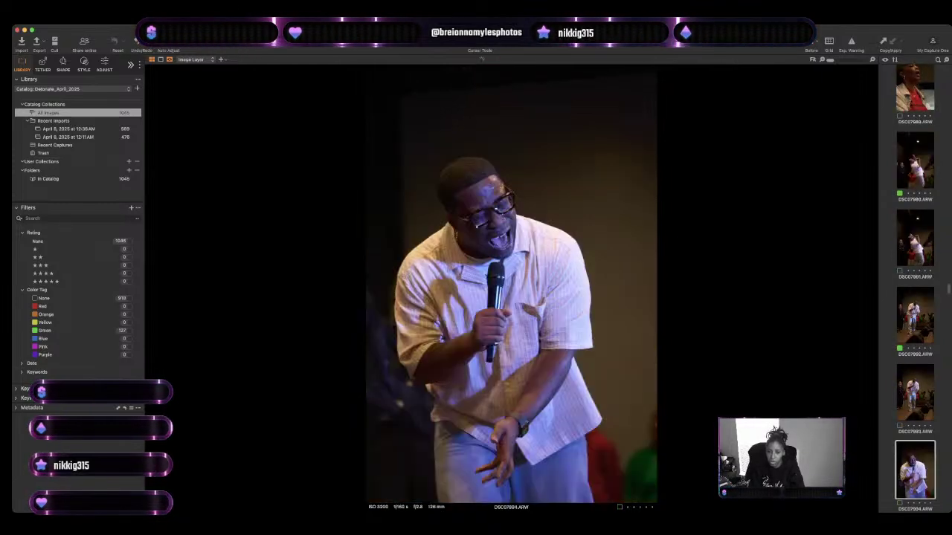
Pass DSC07995.ARW to DSC07998.ARW and tag the walking shots of the man, DSC07999.ARW and DSC08000.ARW, green.
key(Right)
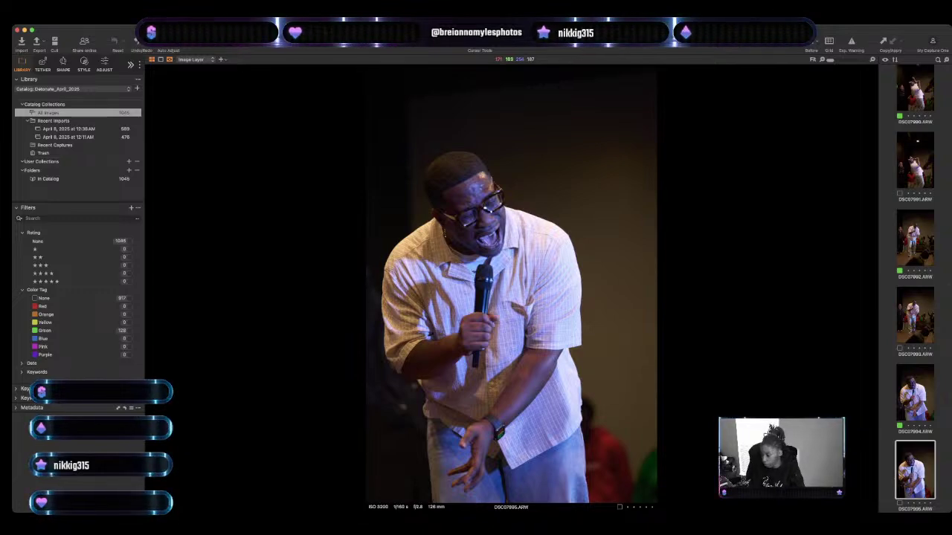
key(Right)
key(Right)
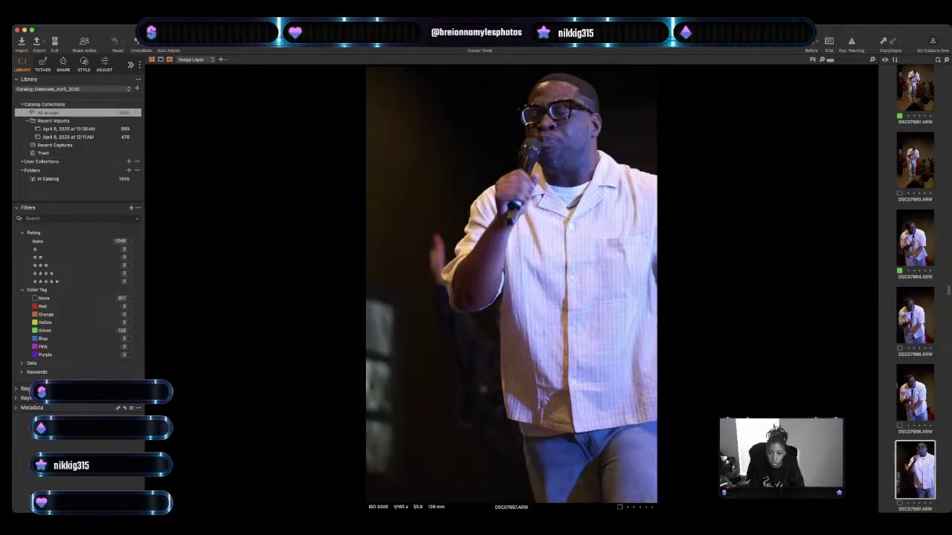
key(Right)
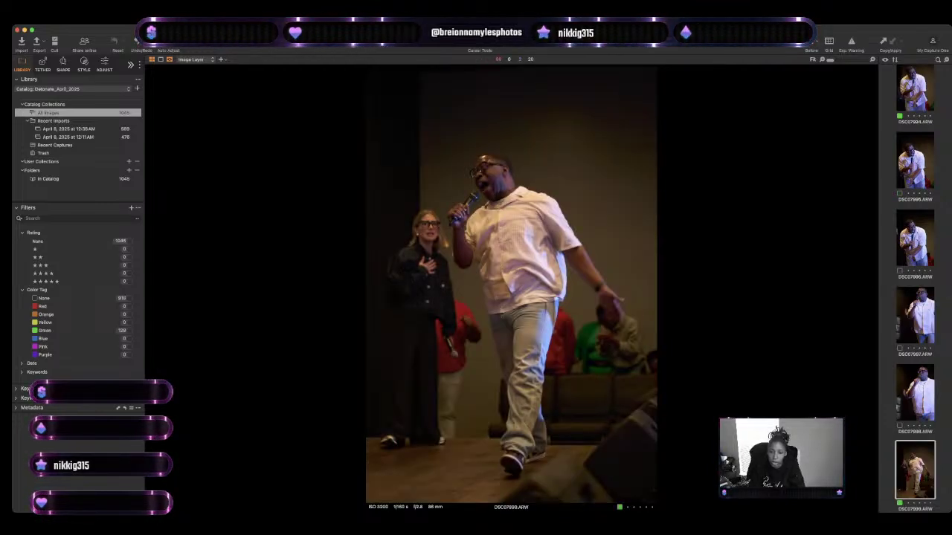
key(plus)
key(Right)
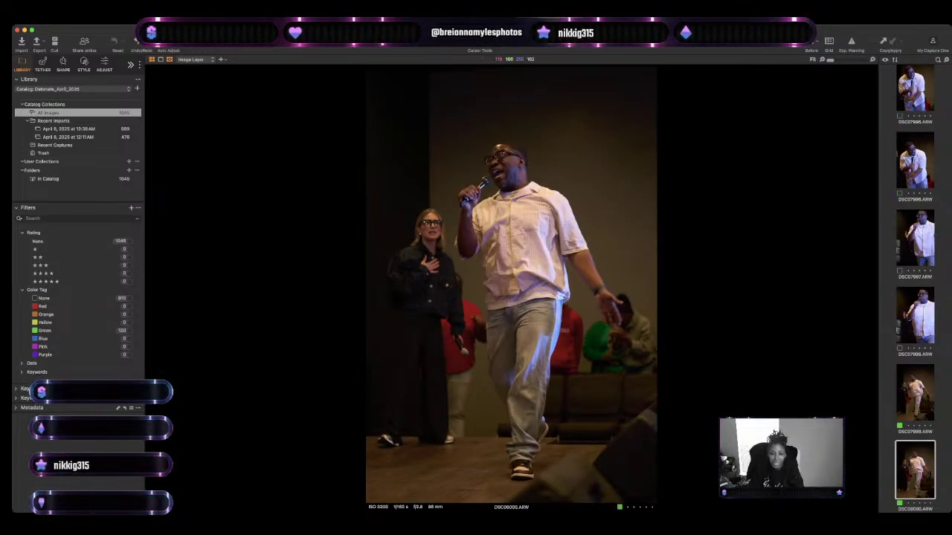
key(plus)
Compare the frames of the walking man, DSC08001.ARW to DSC08004.ARW, and tag DSC08003.ARW green.
key(Right)
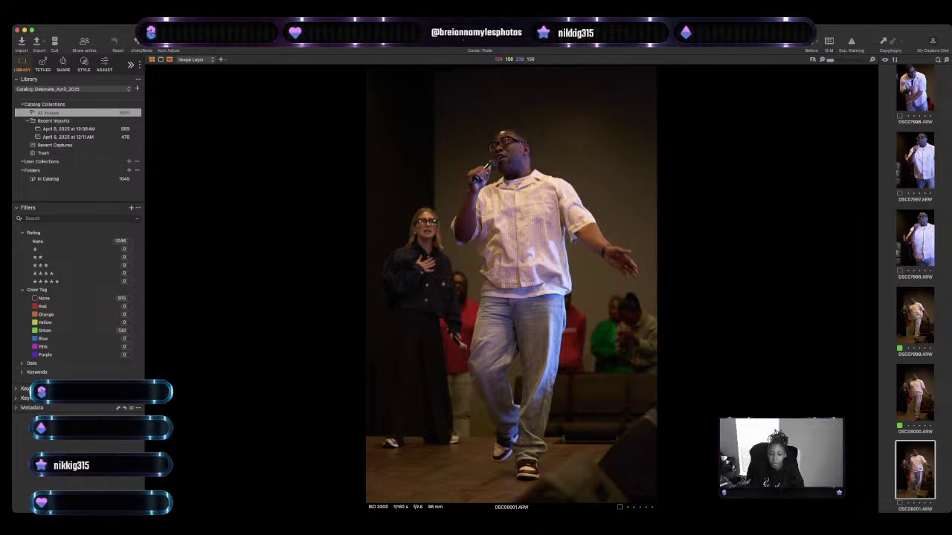
key(Right)
key(Right)
key(Right)
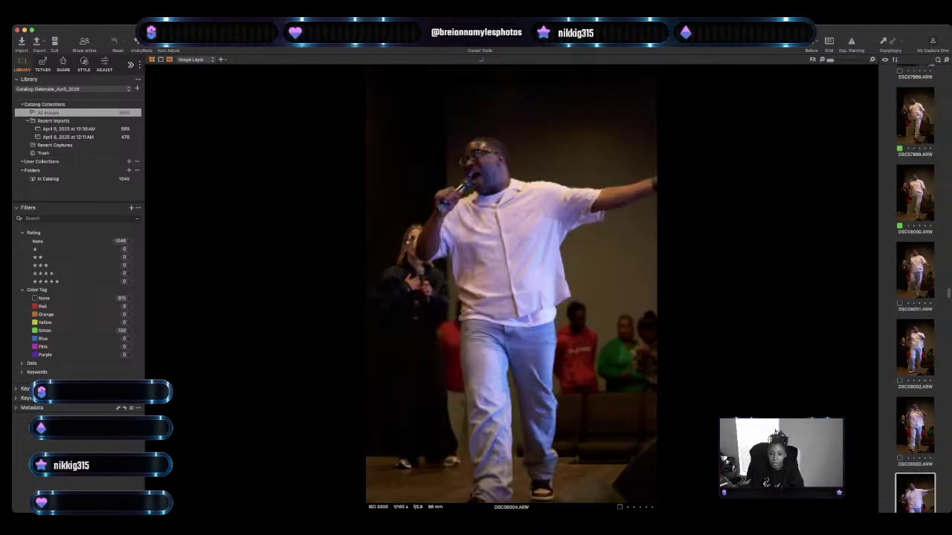
key(Left)
key(plus)
Tag the singer frame DSC08005.ARW and the shot framed by the audience, DSC08009.ARW, green, passing the frames in between.
key(Right)
key(Right)
key(plus)
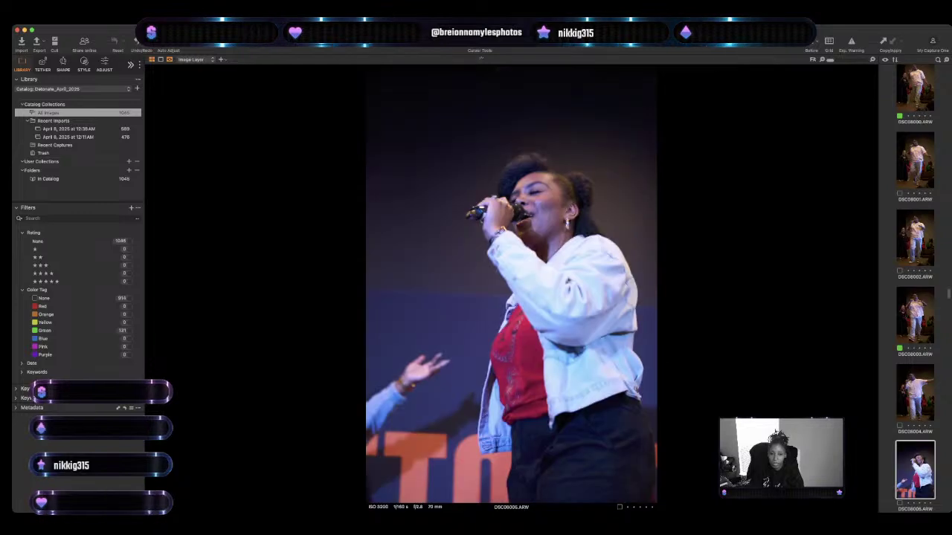
key(Right)
key(Right)
key(Right)
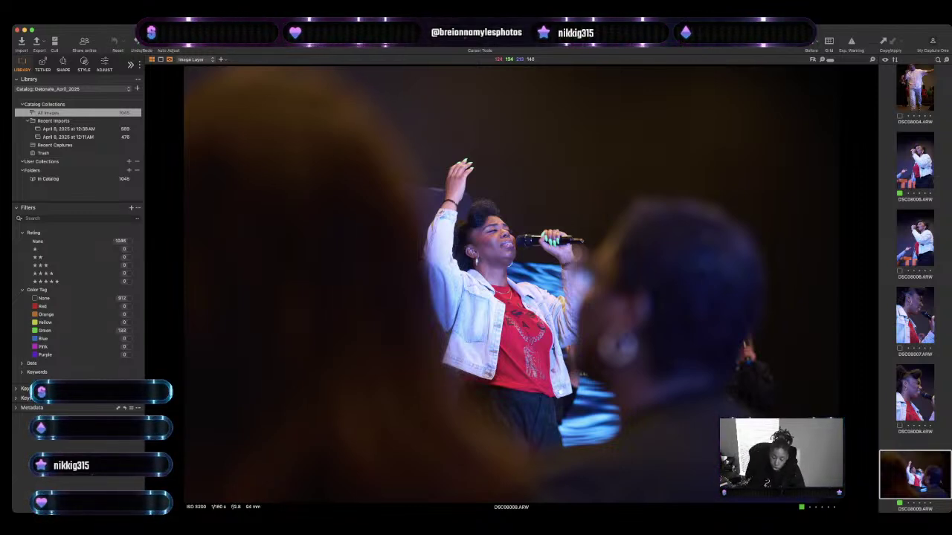
Pass DSC08010.ARW to DSC08014.ARW and tag the seated violinist, DSC08015.ARW, green.
key(Down)
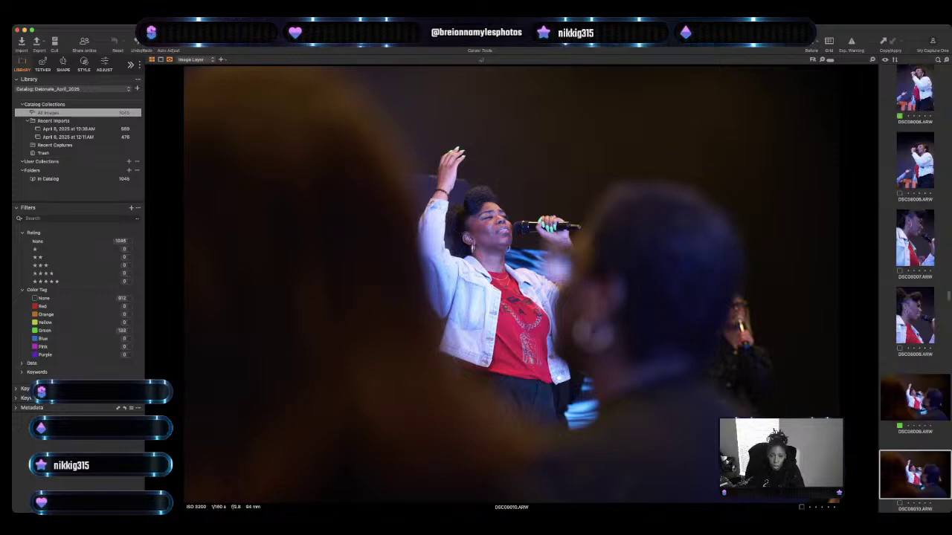
key(Down)
key(Down)
key(Down)
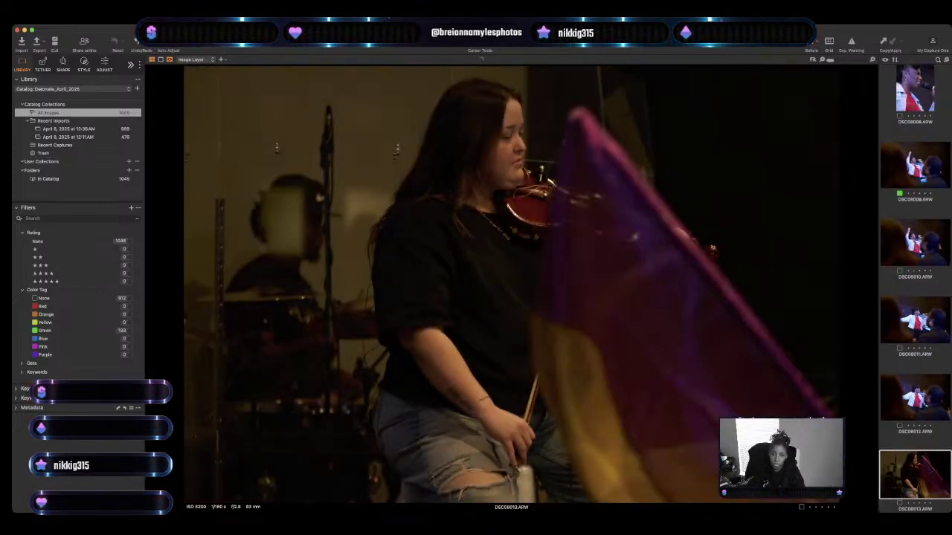
key(Down)
key(Down)
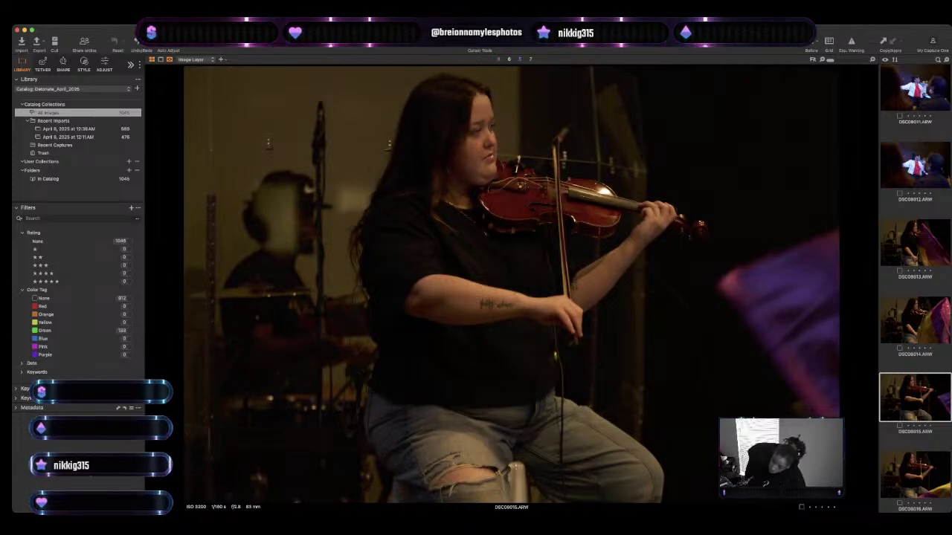
key(plus)
Compare the violinist frames DSC08016.ARW and DSC08017.ARW and tag the closer DSC08017.ARW green.
key(Down)
key(Down)
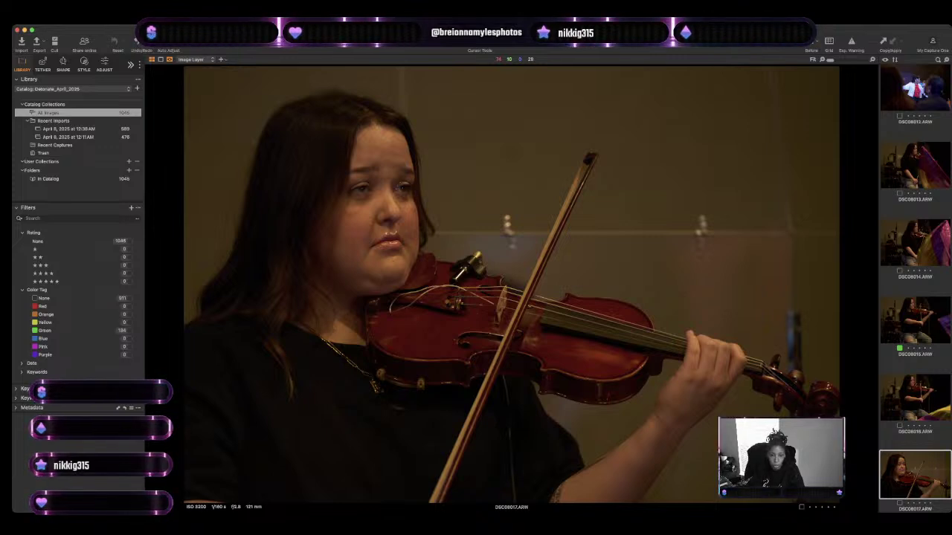
key(Left)
key(Right)
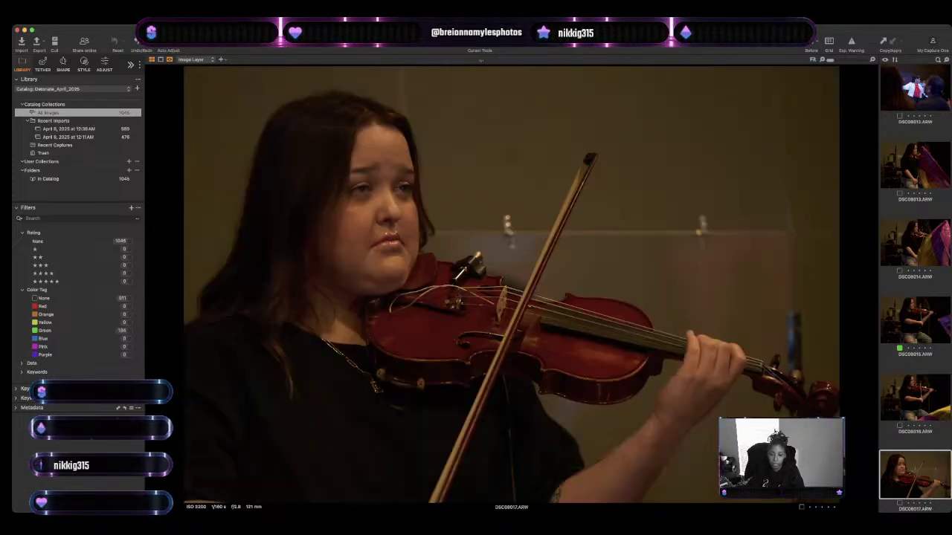
Return to the audience-framed singer shot DSC08009.ARW and check its composition with the grid overlay, hiding the grid again.
key(Left)
key(Left)
key(Left)
key(Left)
key(Left)
key(Left)
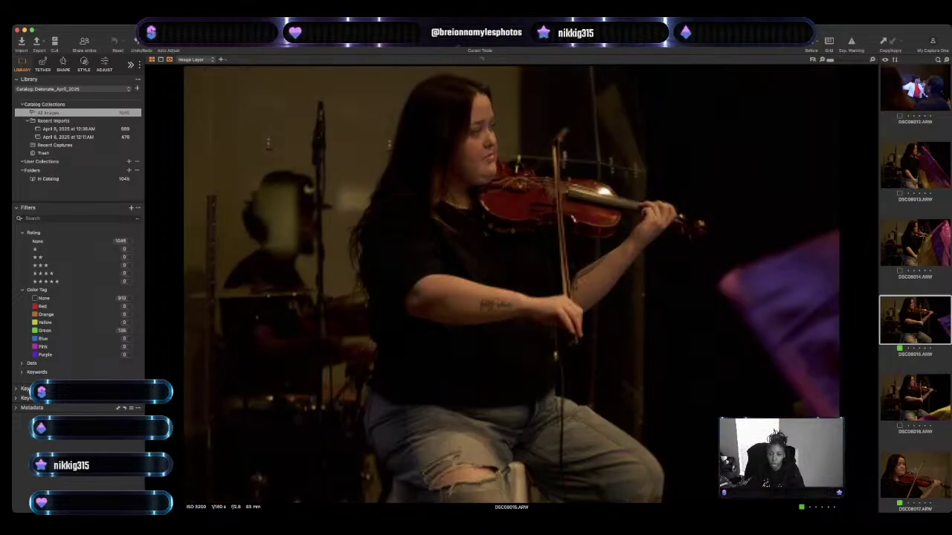
key(Right)
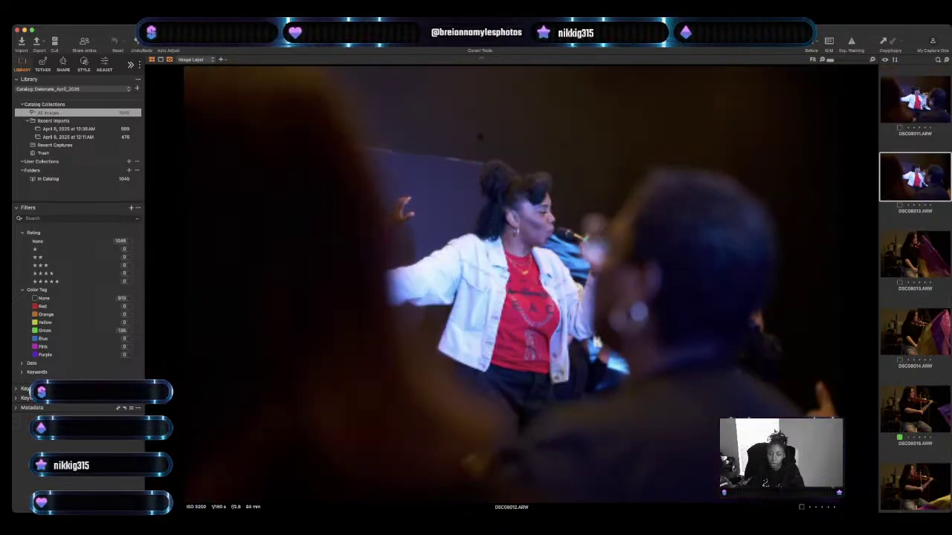
key(Left)
key(Left)
key(Left)
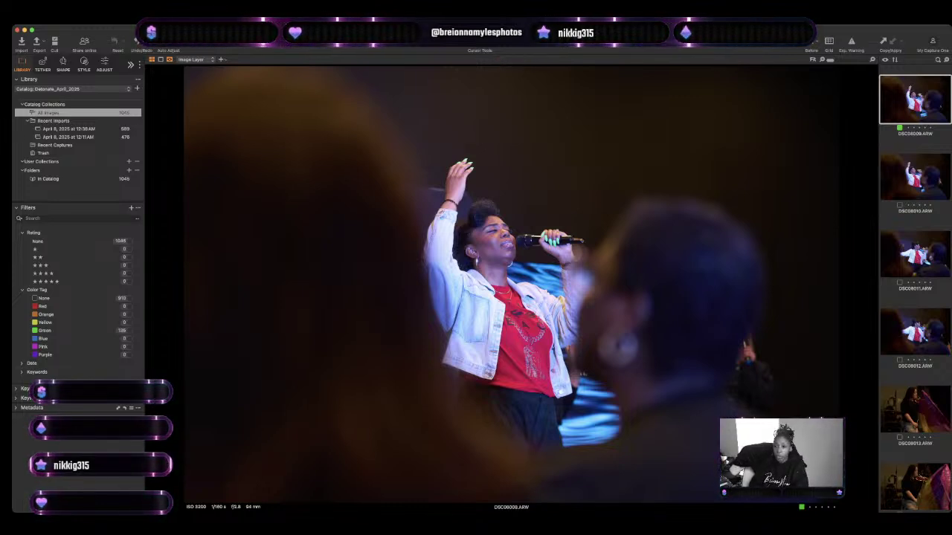
click(829, 42)
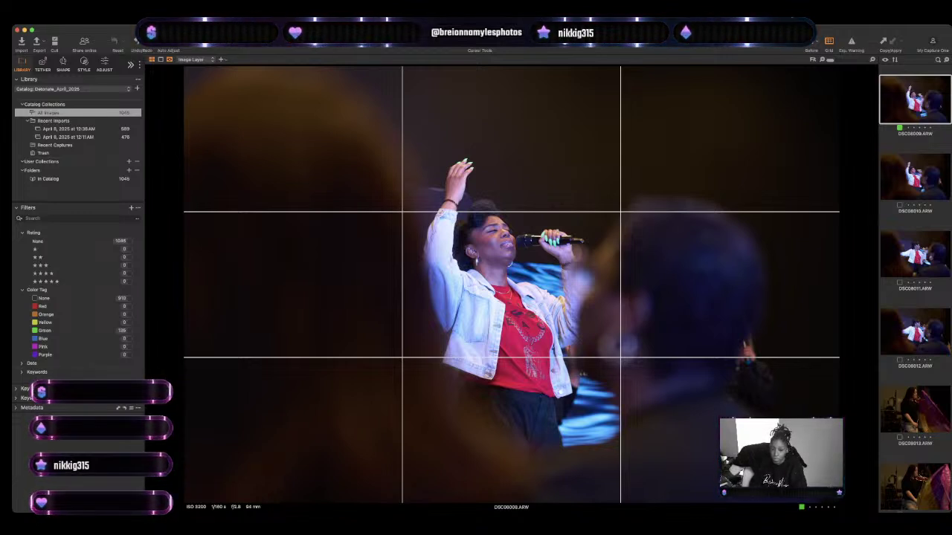
key(super+g)
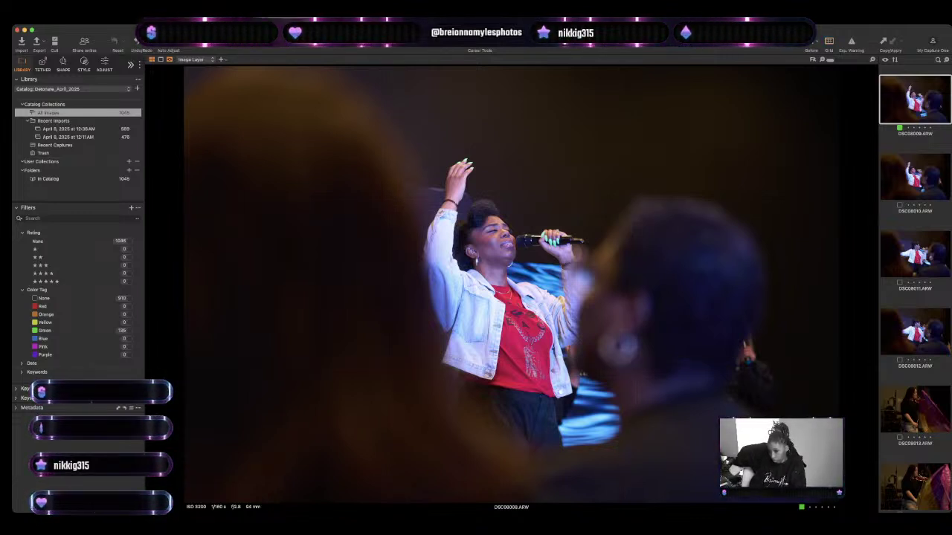
Review the frames from DSC08010.ARW up to the tagged violinist shot DSC08015.ARW again.
key(Right)
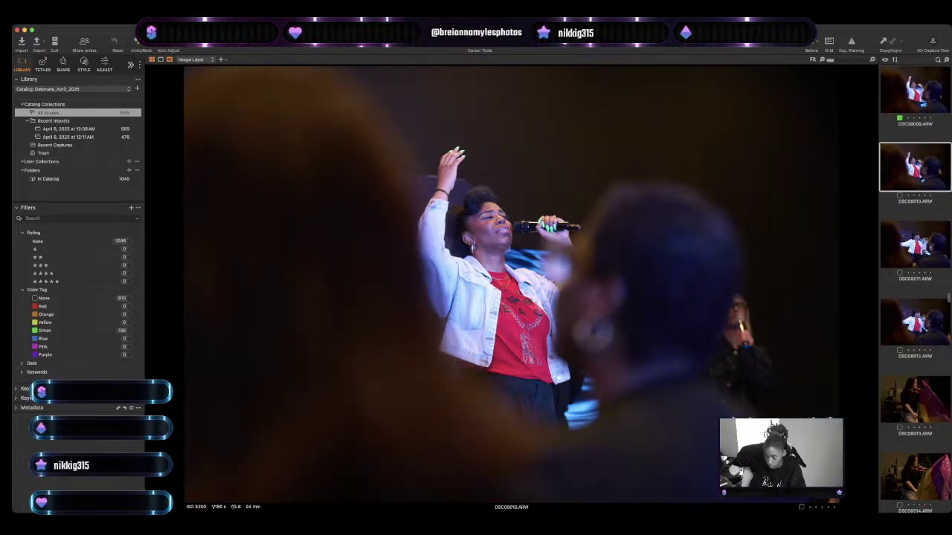
key(Right)
key(Right)
key(Right)
key(Right)
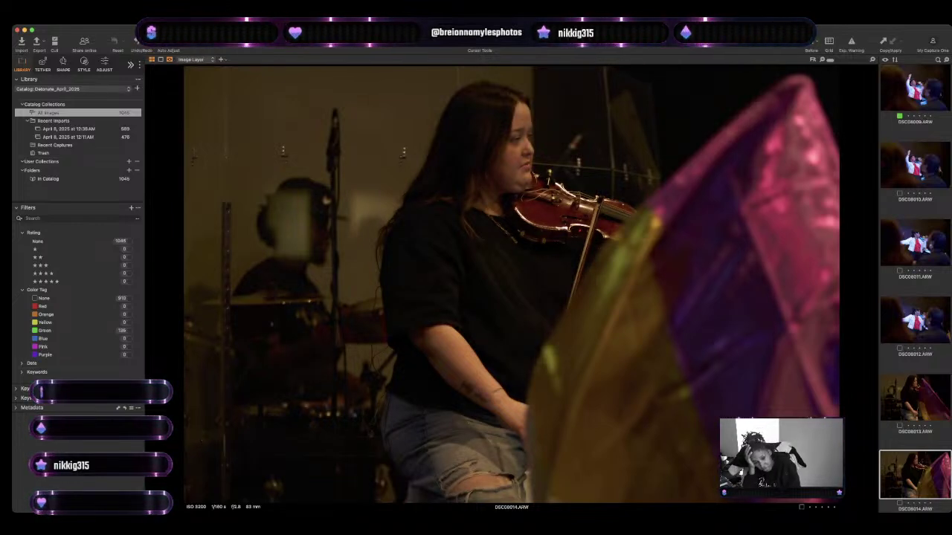
key(Right)
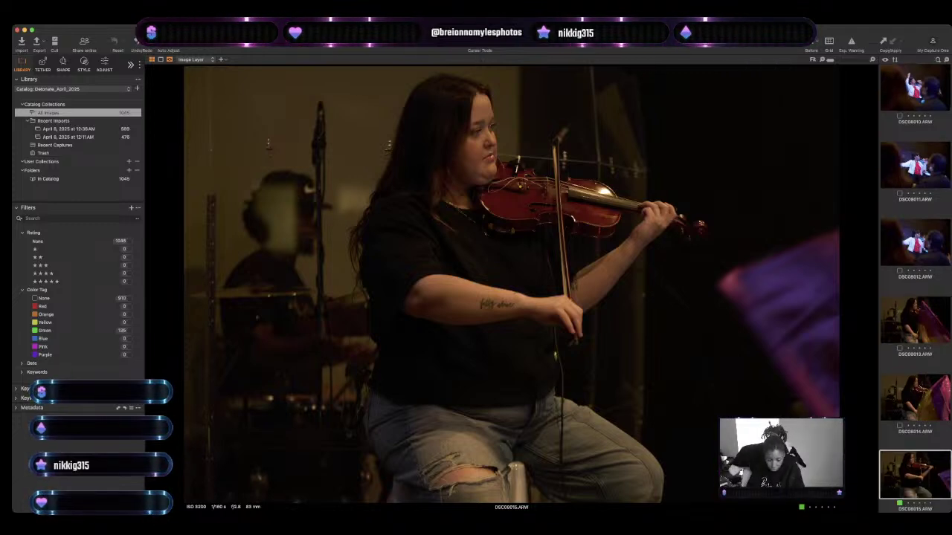
Review the violinist frames DSC08016.ARW to DSC08020.ARW, including the close-ups with closed eyes, without tagging any.
key(Right)
key(Right)
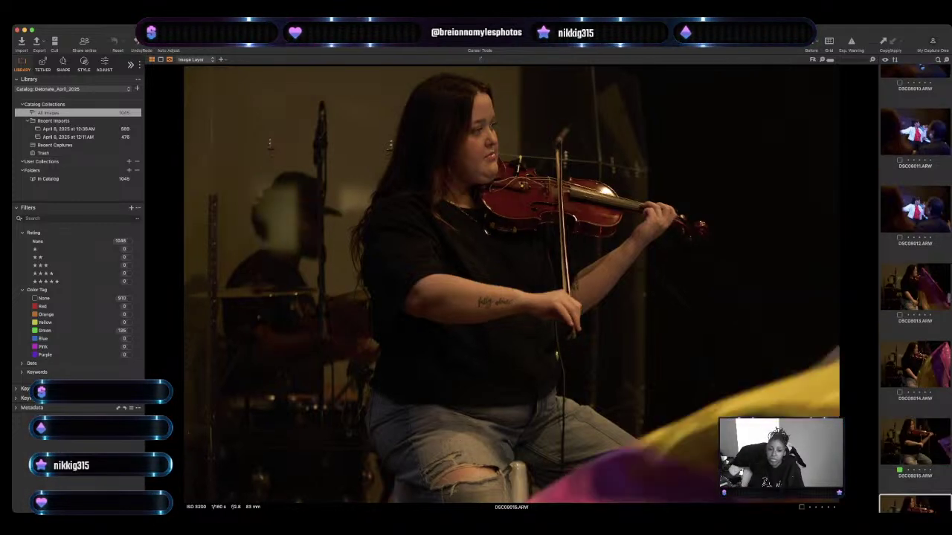
key(Right)
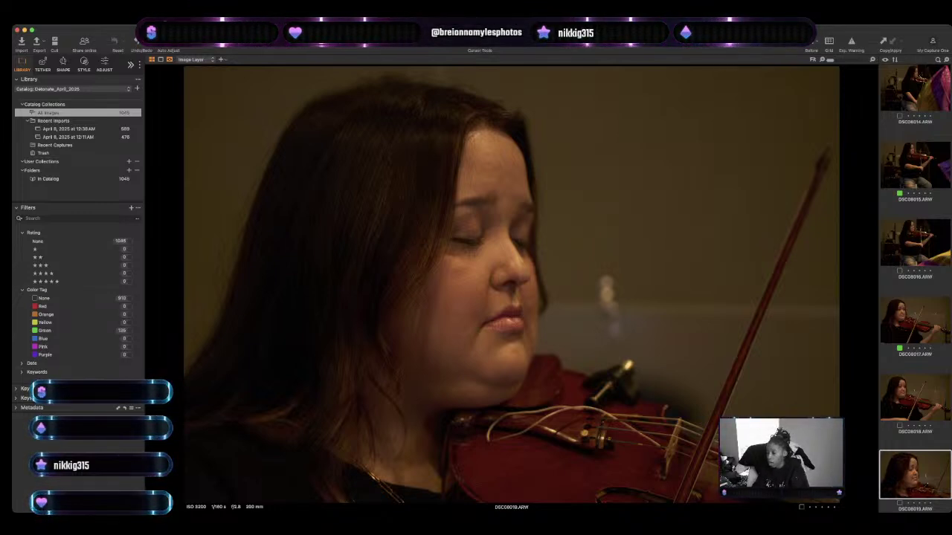
key(Right)
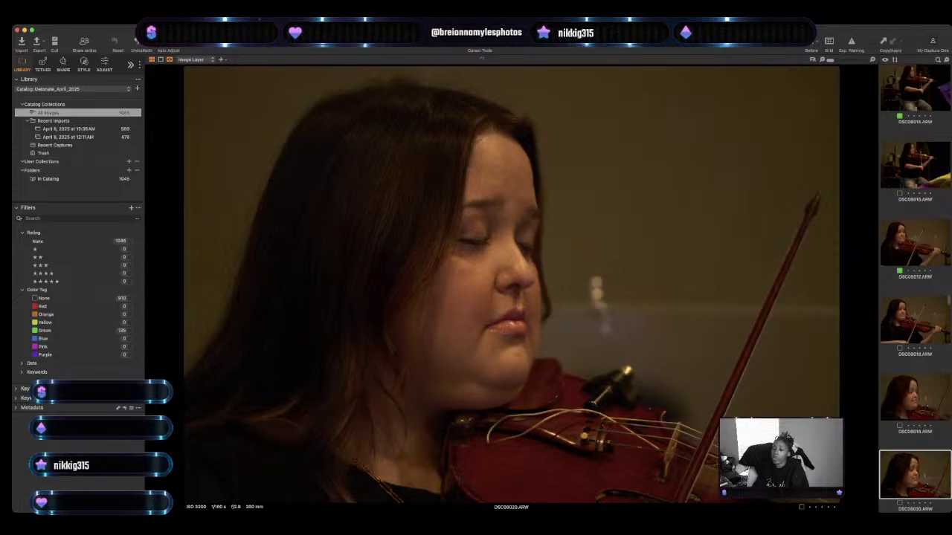
Compare the closed-eye violinist close-ups, leaving them untagged, and tag the first bass guitarist photo green.
key(Right)
key(Left)
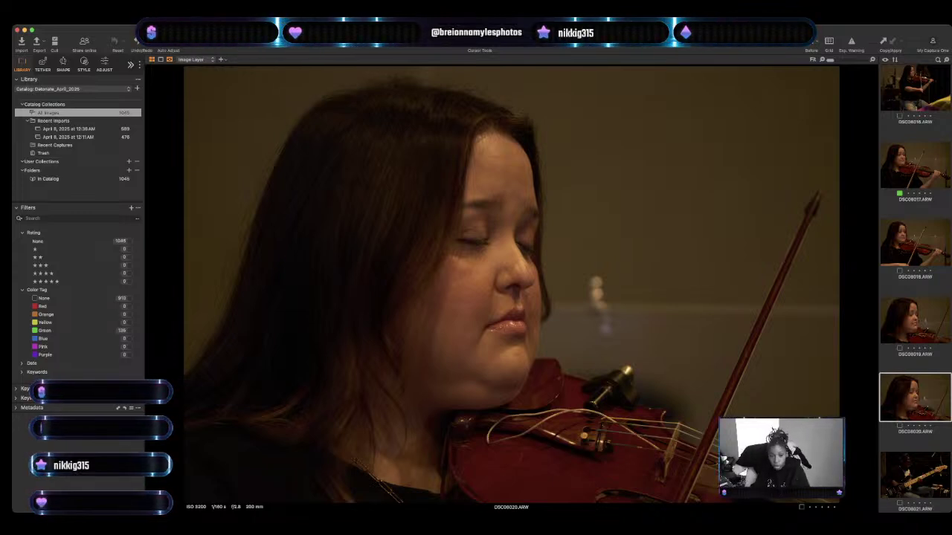
key(Right)
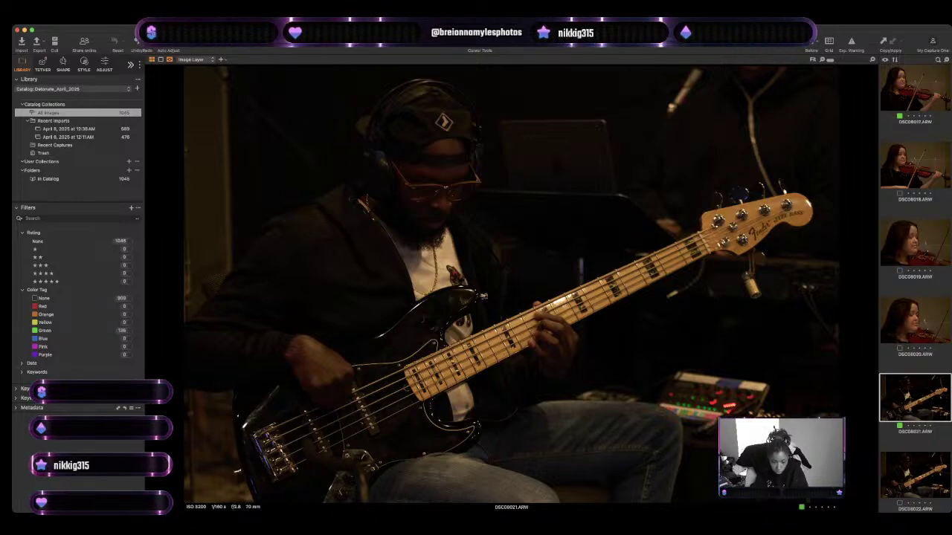
Pass over the second bass guitarist shot and the bald singer's portraits, and tag BMP07072 of the man bowing on the floor green.
key(Right)
key(Right)
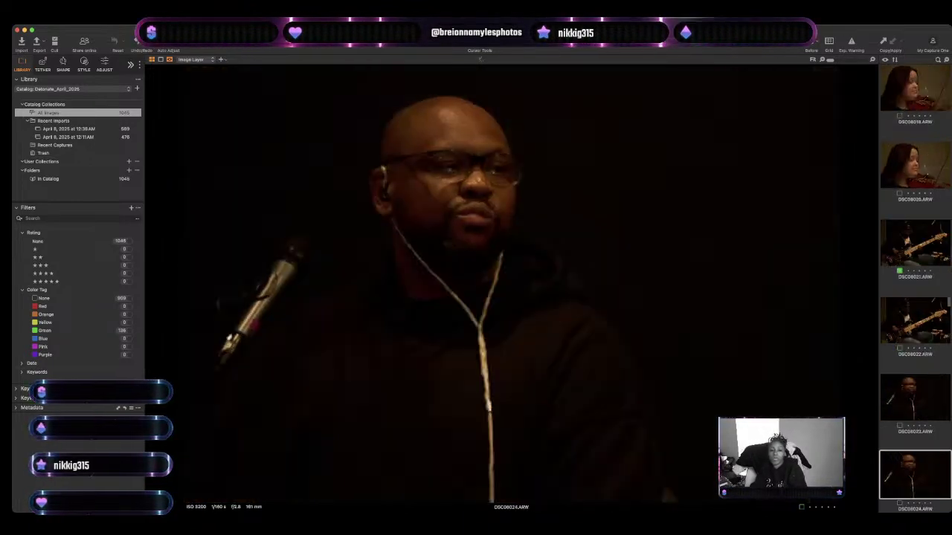
key(Right)
key(Right)
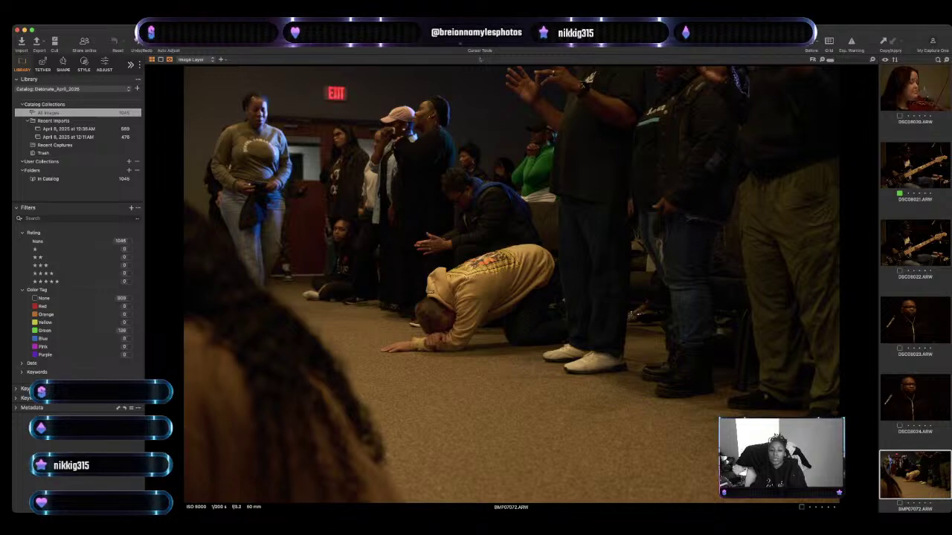
Review the remaining bowing-man and long-braids photos without tagging, and tag the first portrait of the woman in glasses with raised hands green.
key(Right)
key(Right)
key(Right)
key(Right)
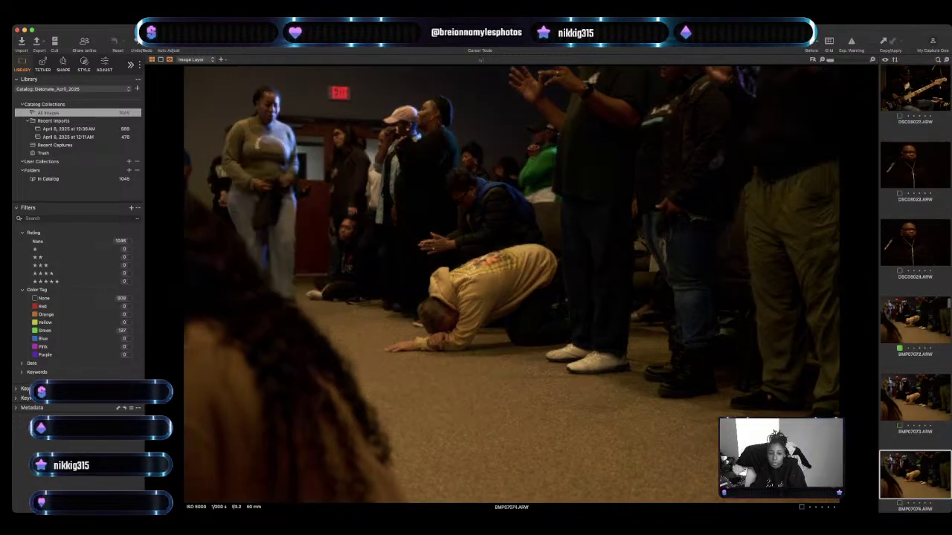
key(Right)
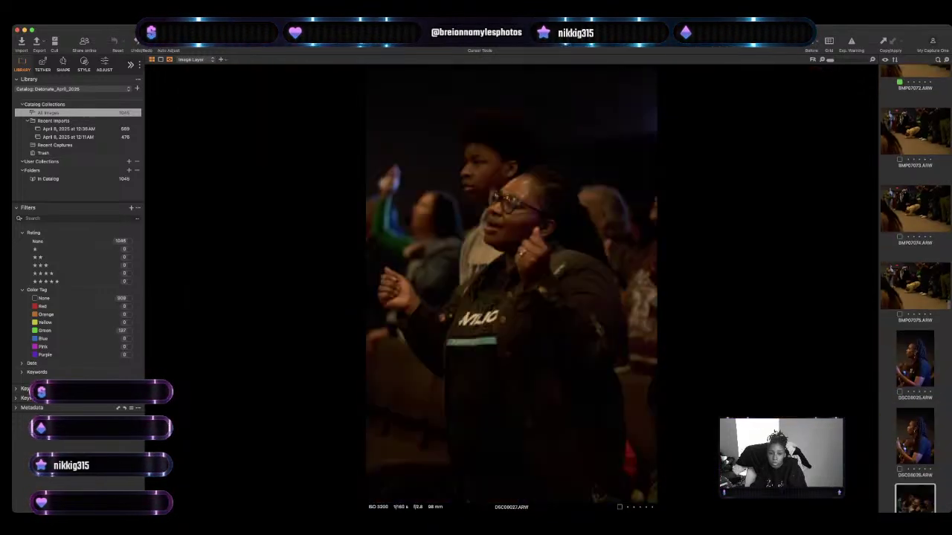
Review the close-ups of the woman in glasses and hoop earrings, and tag BMP07076 of the seated woman in profile green.
key(Right)
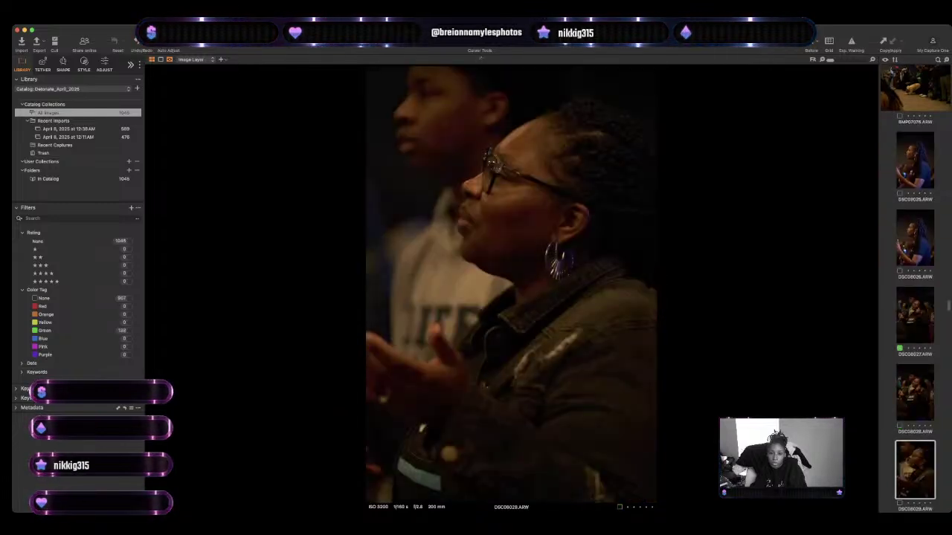
key(Right)
key(Right)
key(Right)
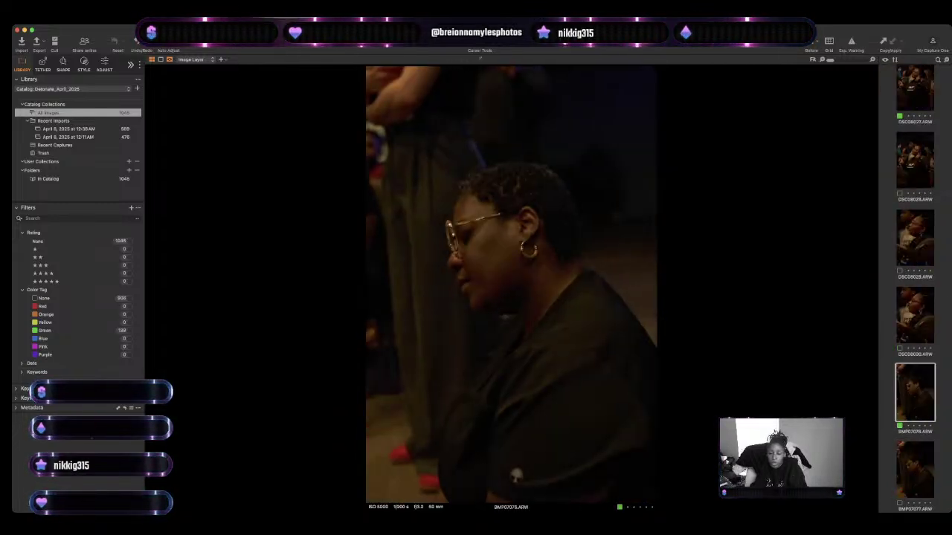
Pass over the seated woman's duplicates and tag the first and third portraits in the following series of the woman in glasses green.
key(Right)
key(Right)
key(Right)
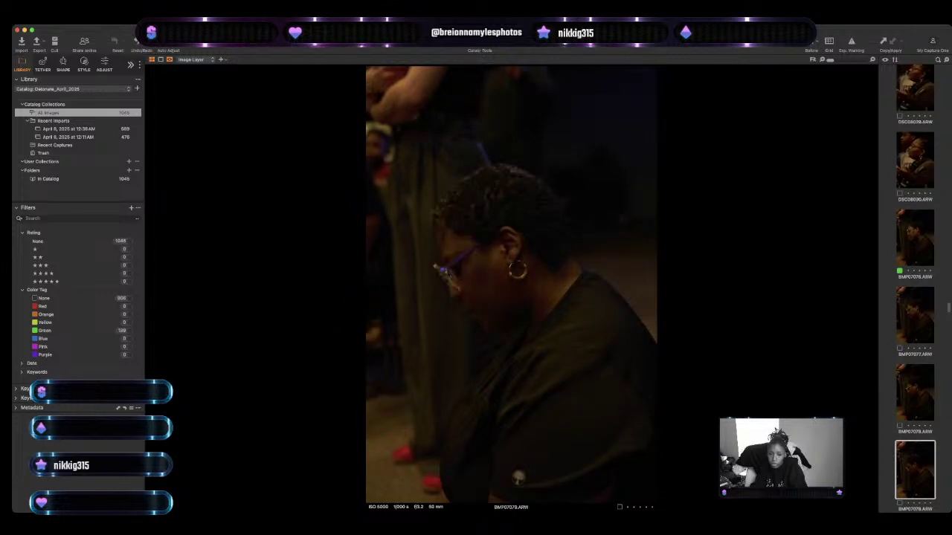
key(Right)
key(Right)
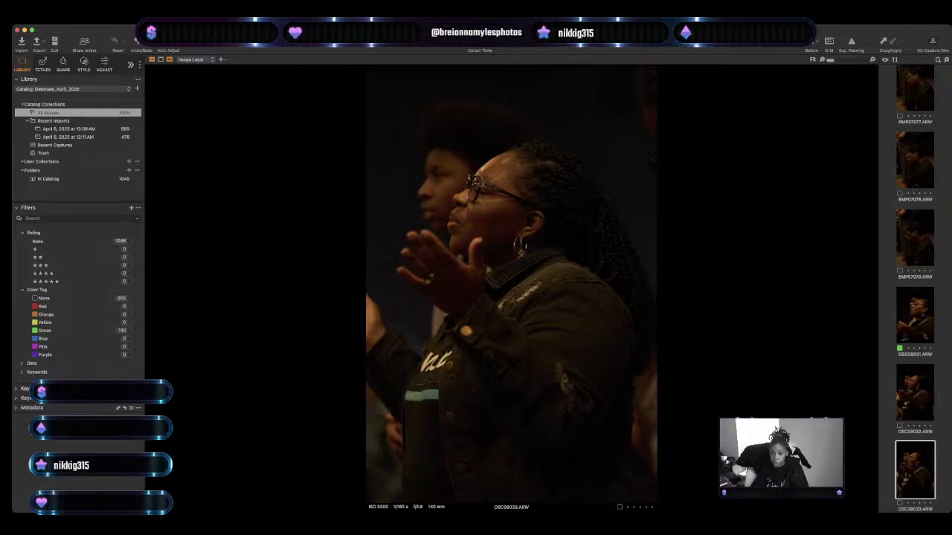
key(Right)
key(Left)
key(Right)
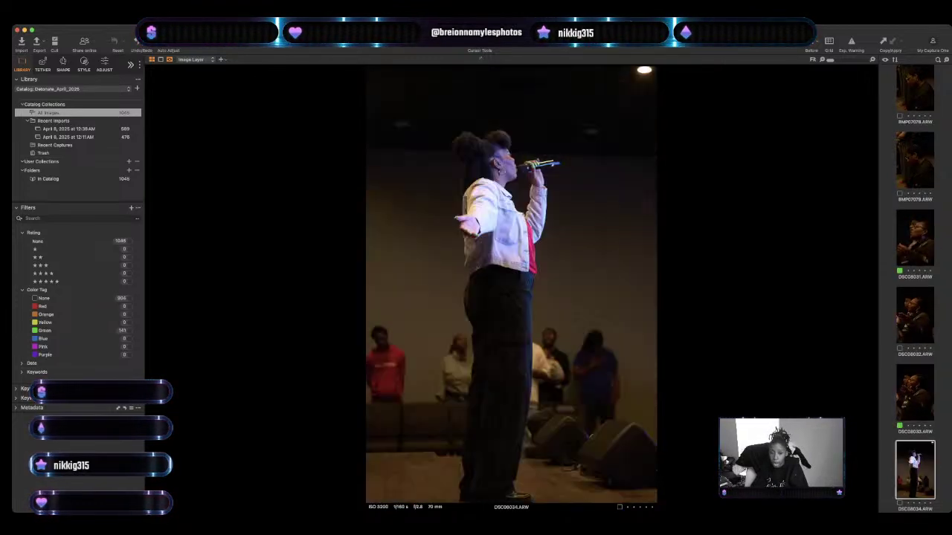
Tag the second full-length shot of the denim-jacket singer and the first shot with her hand on her chest green.
key(Right)
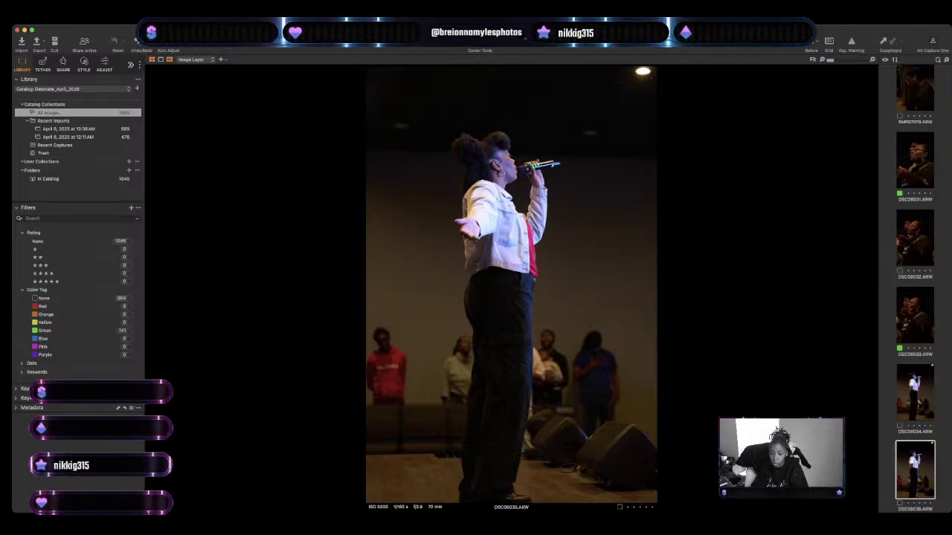
key(Right)
key(Right)
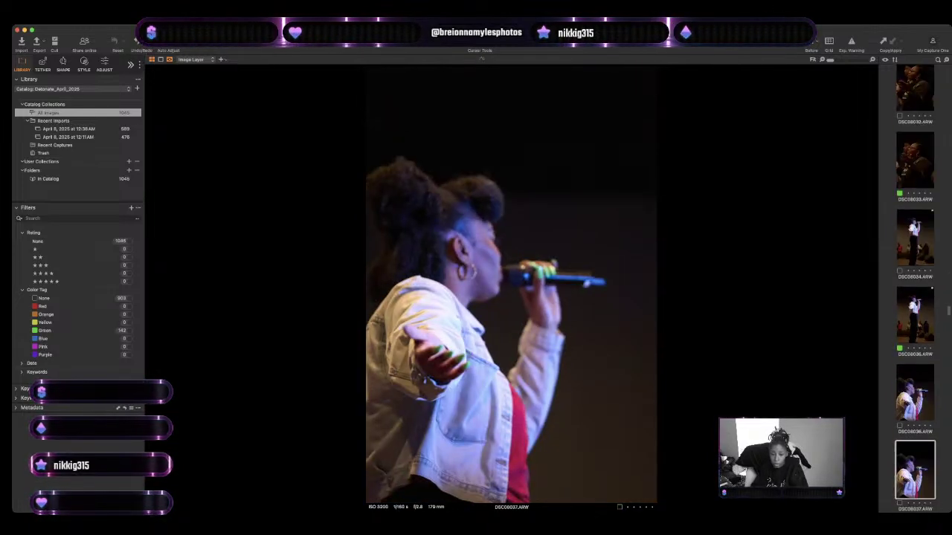
key(Right)
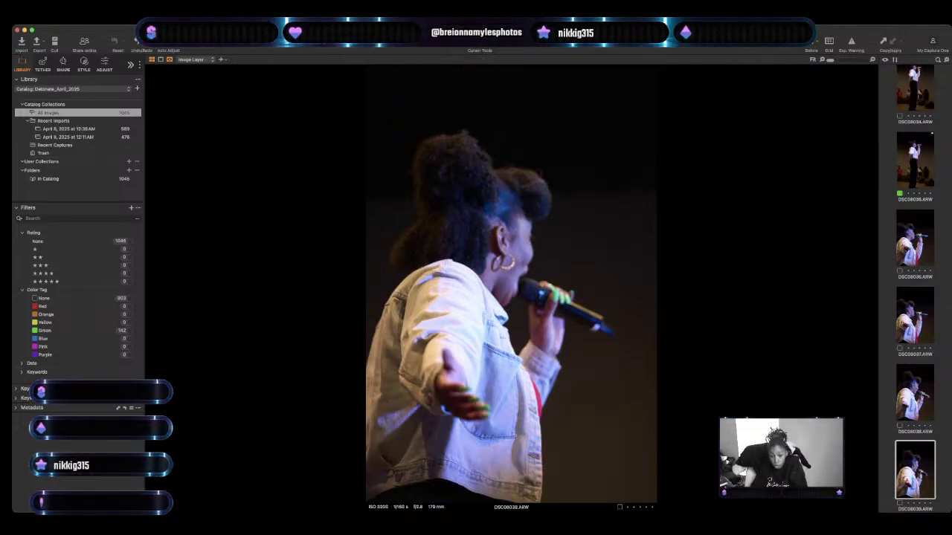
key(Right)
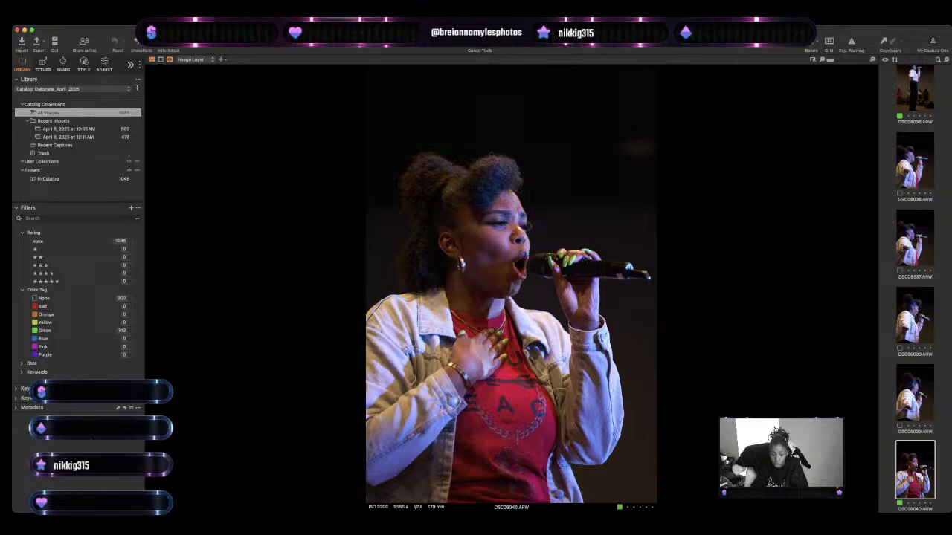
Compare the two next front views of the denim-jacket singer and tag the first side-profile shot with her hand on her chest green.
key(Right)
key(Right)
key(Left)
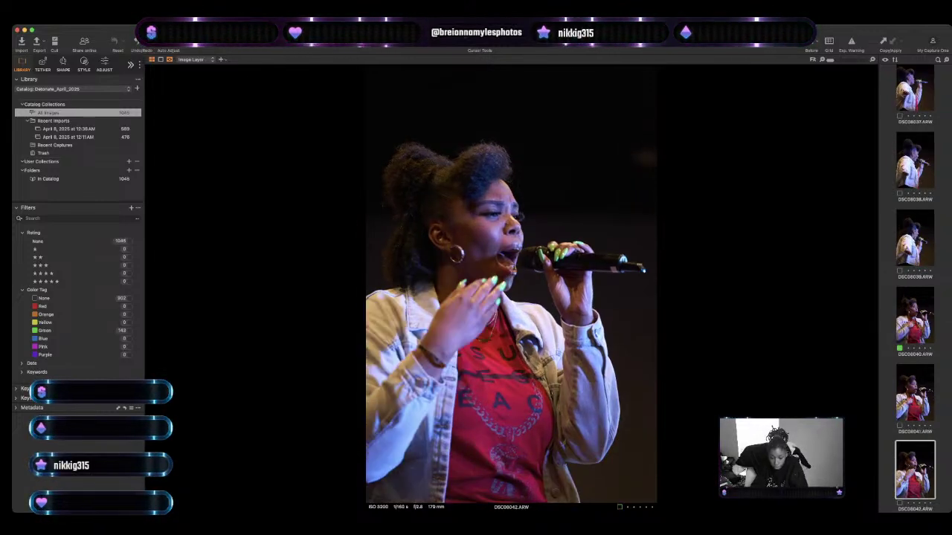
key(Right)
key(Right)
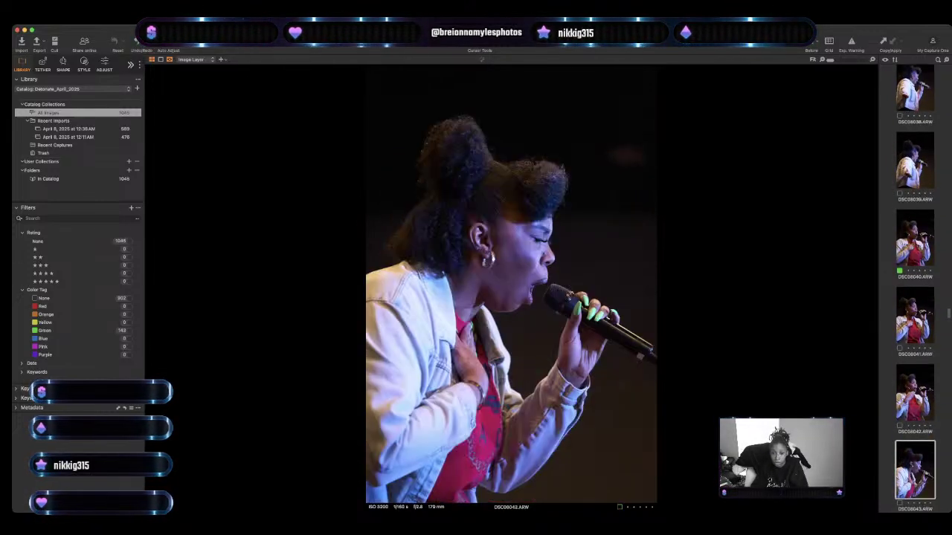
Tag the last side-profile shot of the denim-jacket singer and the crowd photo BMP07080 green.
key(Right)
key(Right)
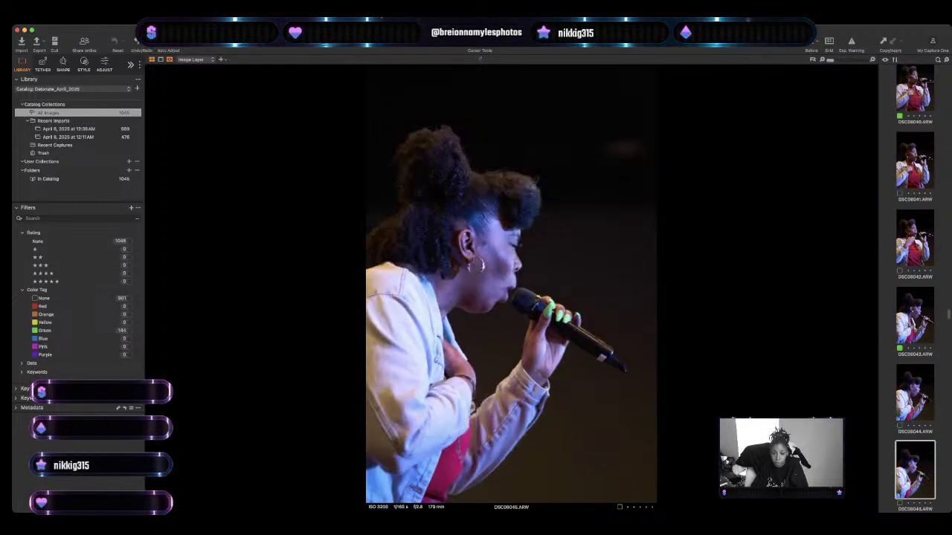
key(Right)
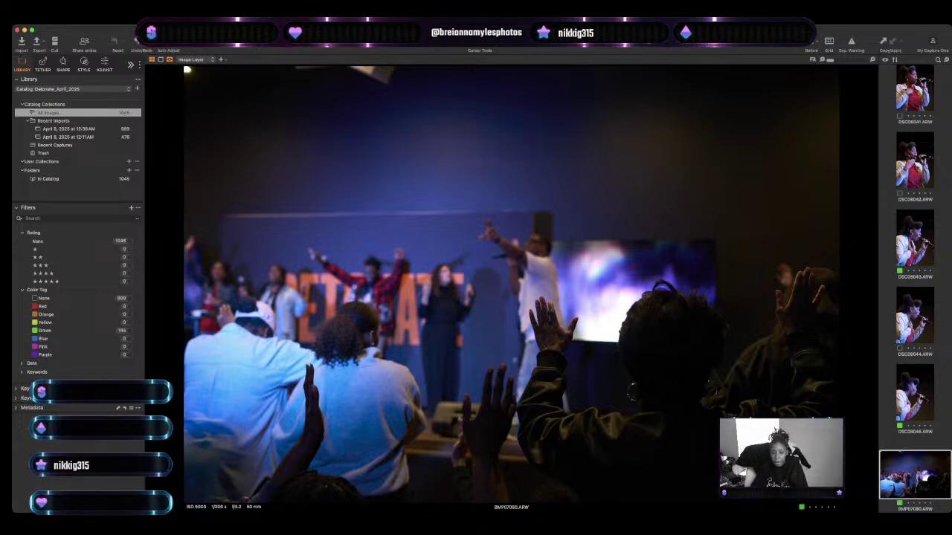
Compare the similar crowd and stage shots and tag BMP07083 and BMP07086 green.
key(Right)
key(Right)
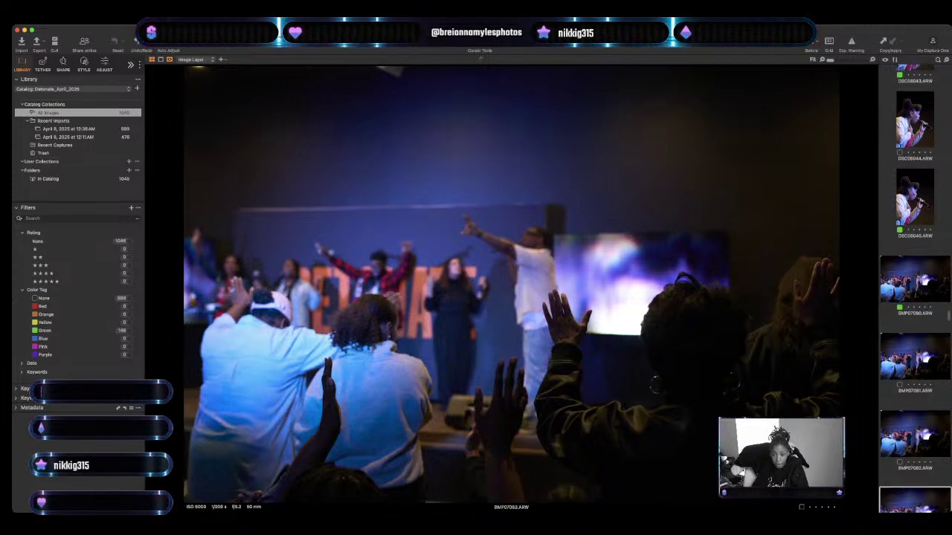
key(Right)
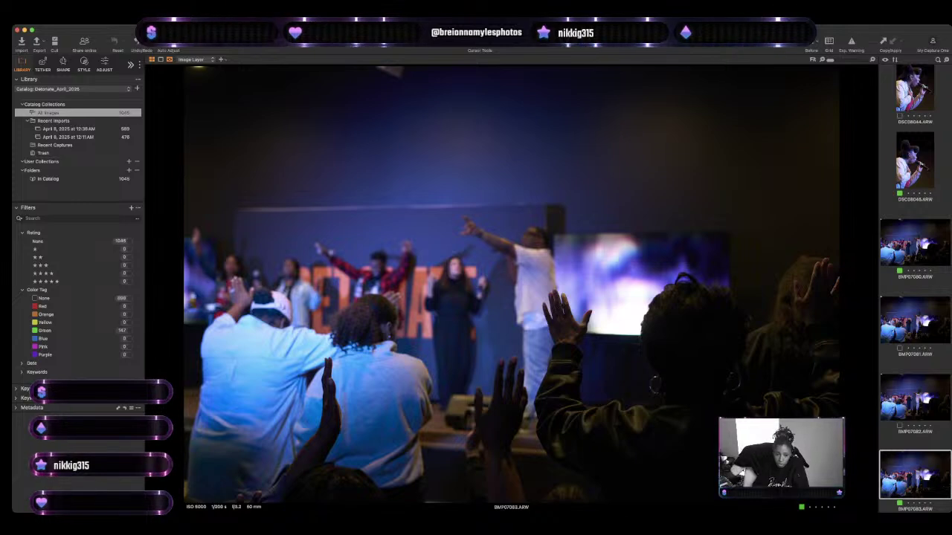
key(Right)
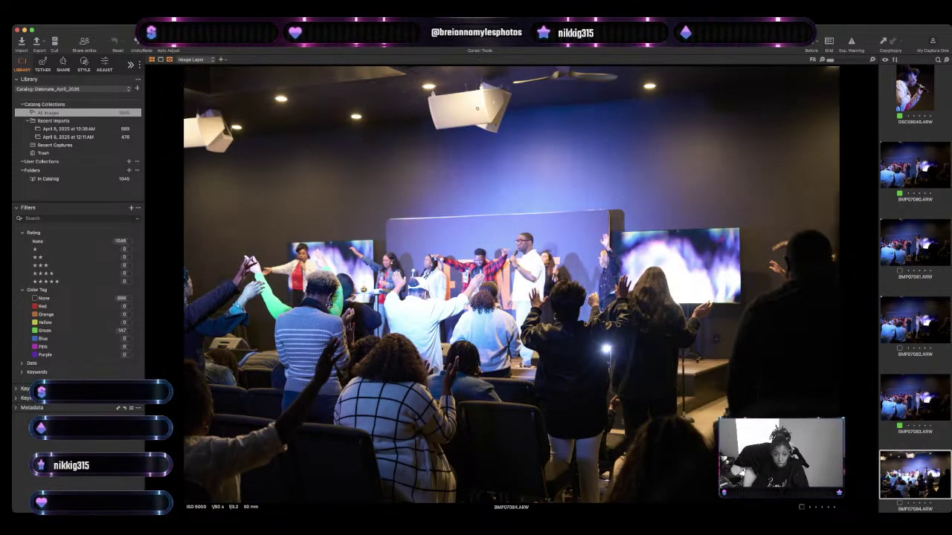
key(Right)
key(Right)
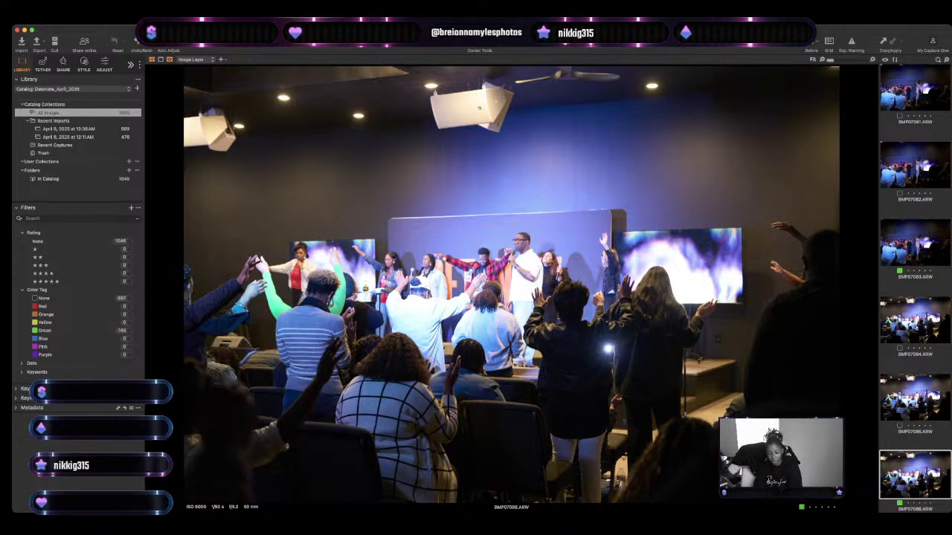
Review the darker wide shots of the crowd and stage, and tag BMP07090 green.
key(Right)
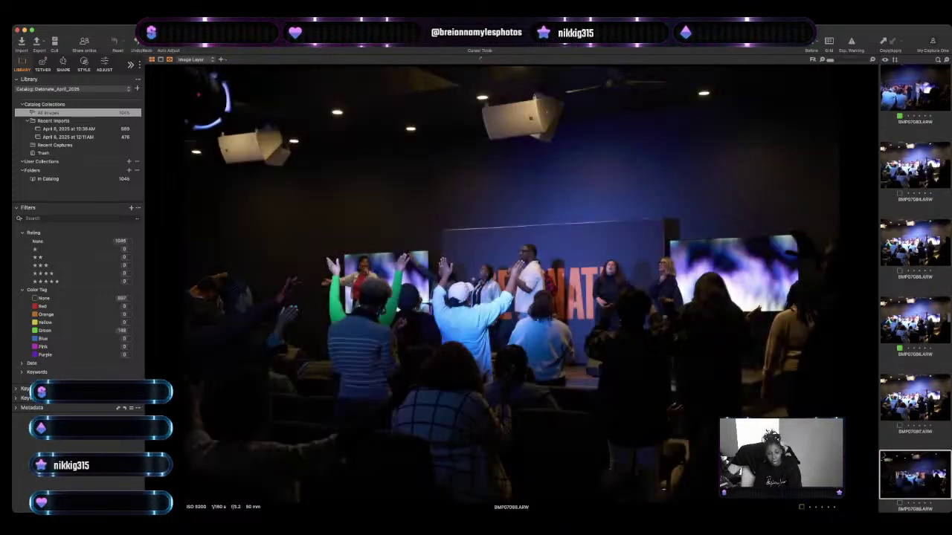
key(Right)
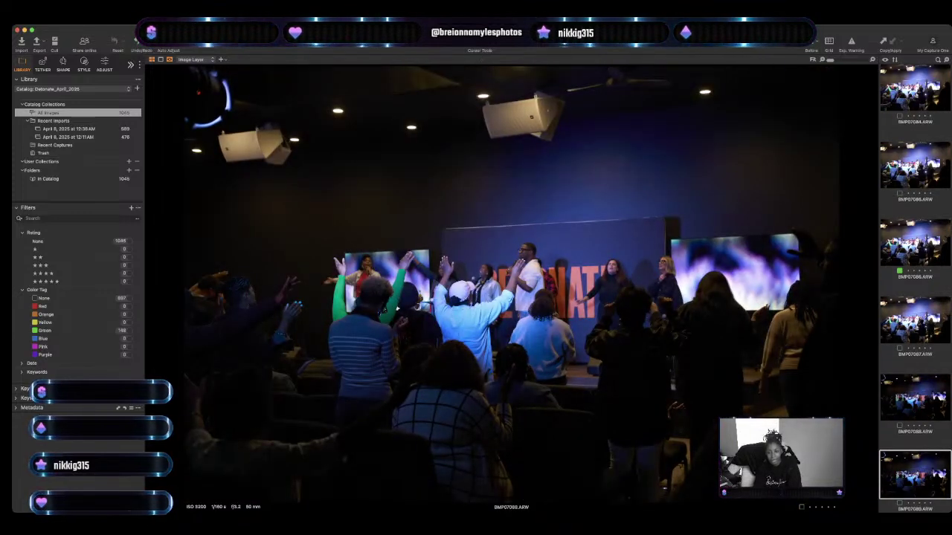
key(Right)
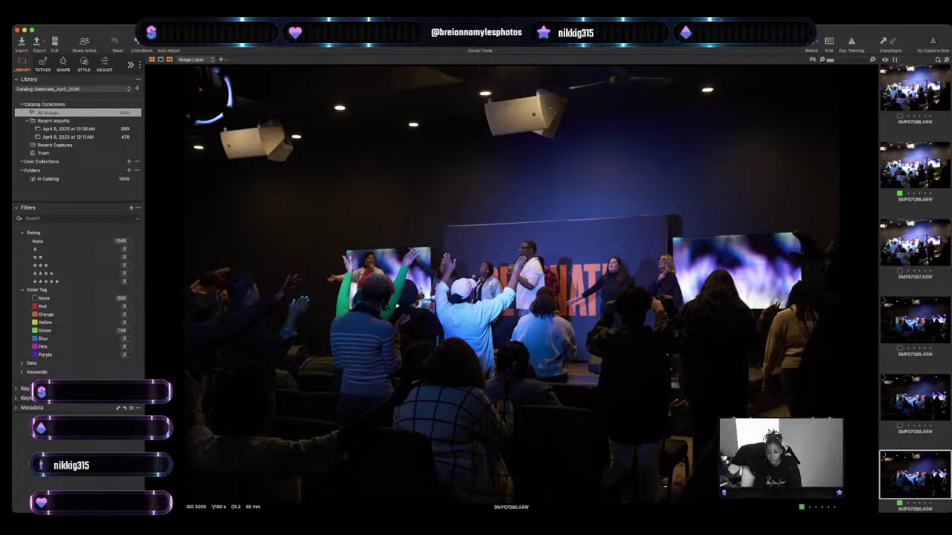
Tag the first full-length shot and the first close-up of the woman in the "I ♥ Jesus" shirt green.
key(Right)
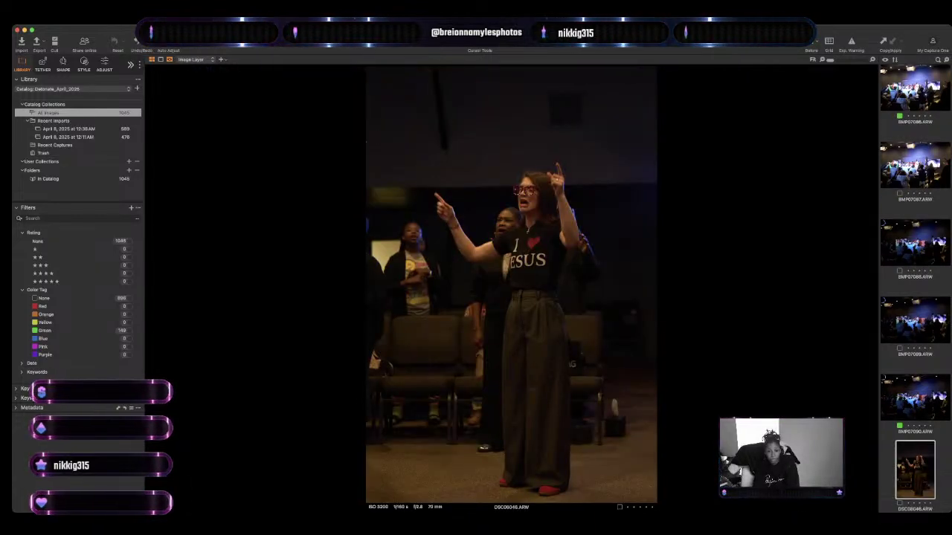
key(Right)
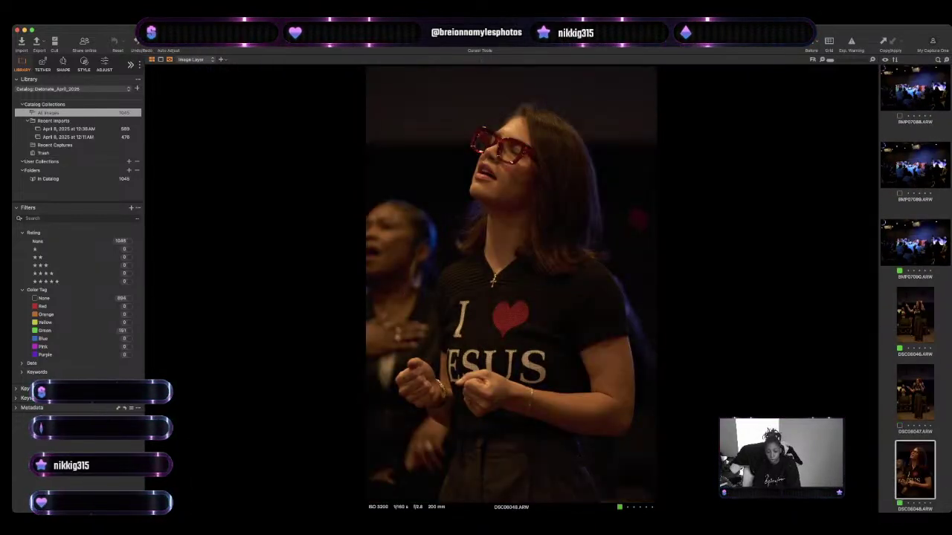
key(Right)
key(Right)
key(Right)
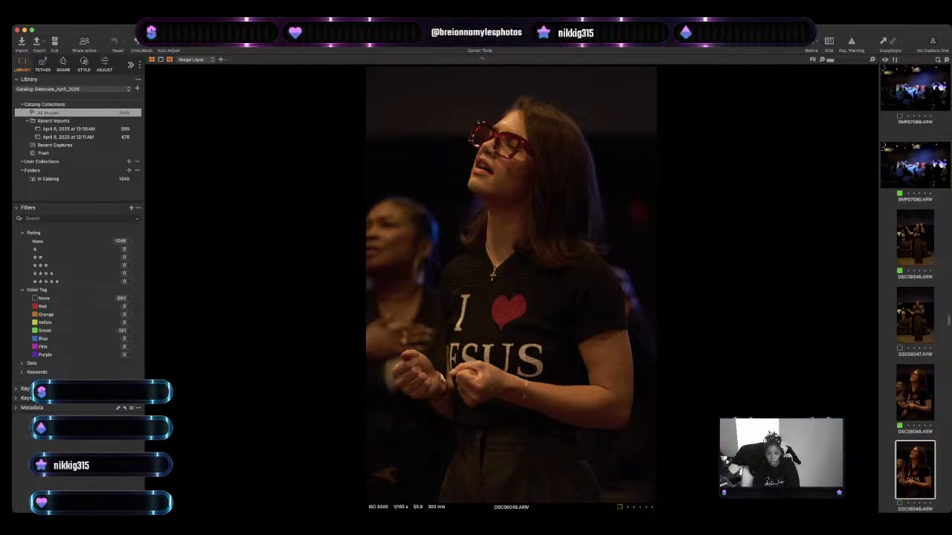
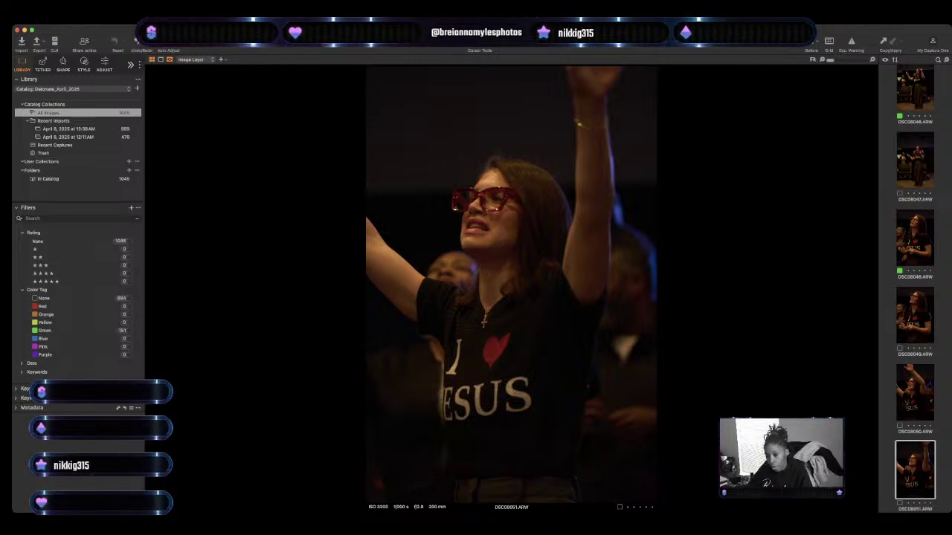
Compare the two raised-arm shots of the woman in red glasses and tag the second one green.
click(914, 392)
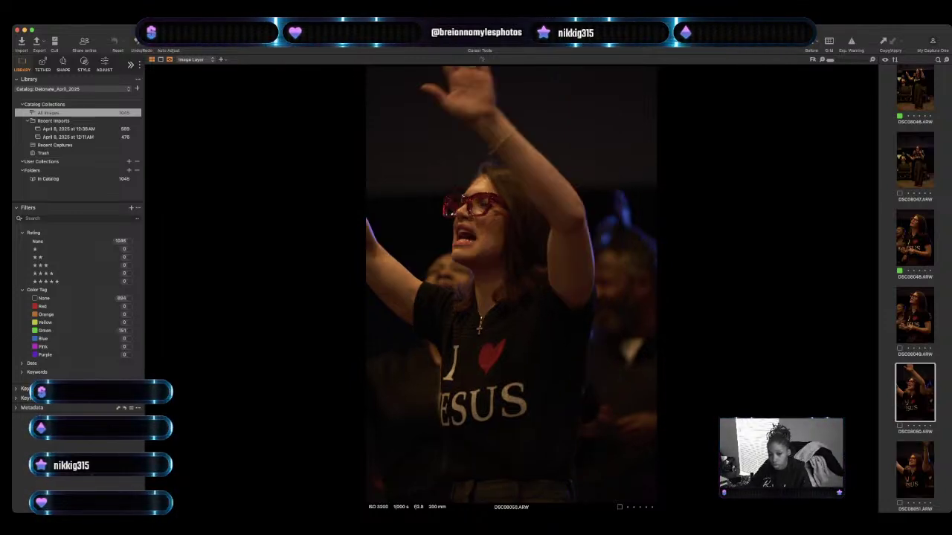
click(914, 470)
key(plus)
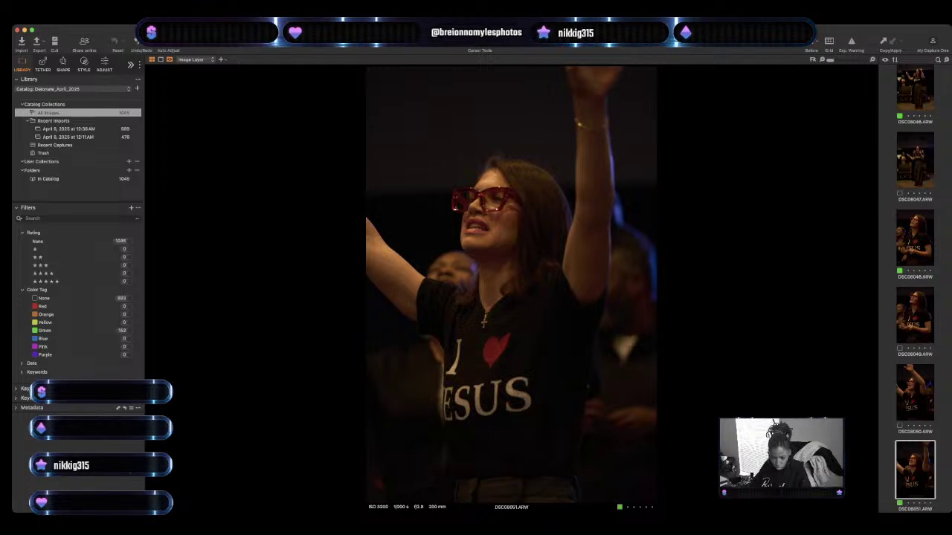
Pass over the remaining raised-arm shots and tag the first and third photos of the man with praying hands green.
key(Right)
key(Right)
key(Right)
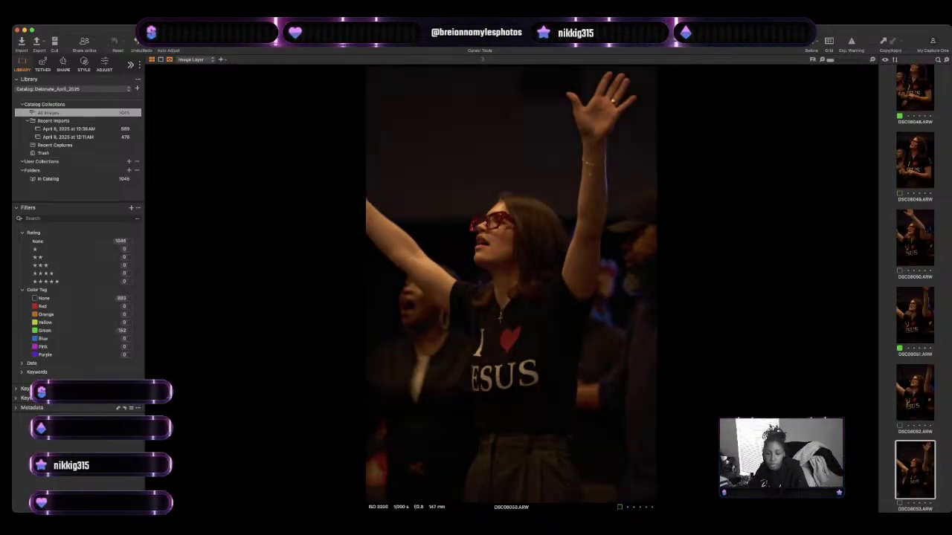
key(Right)
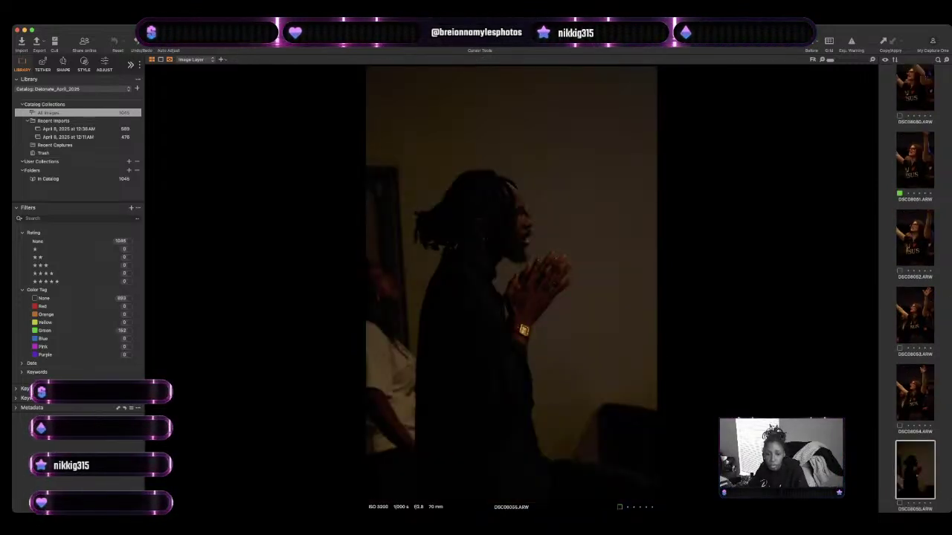
key(Right)
key(Right)
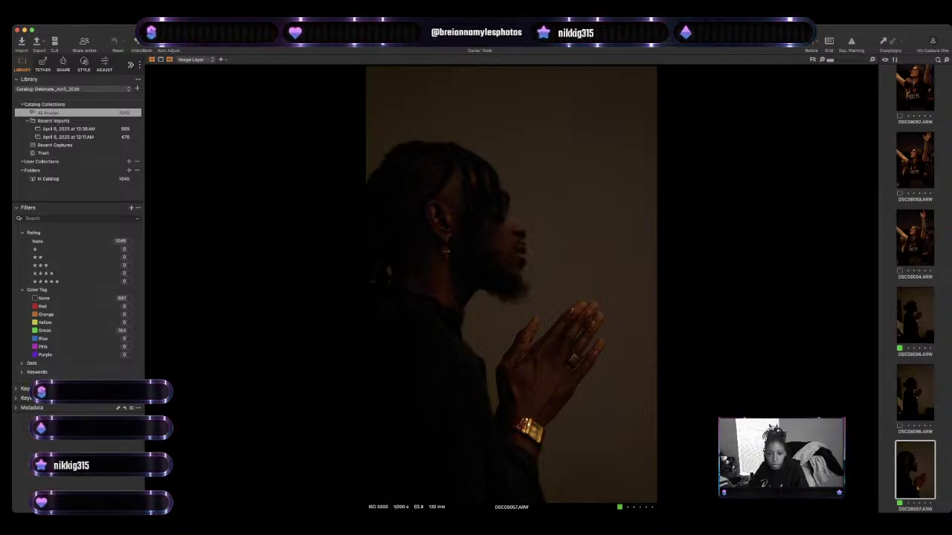
Tag BMP07091, the first photo of the two people with praying hands, green and continue to BMP07093.
key(Right)
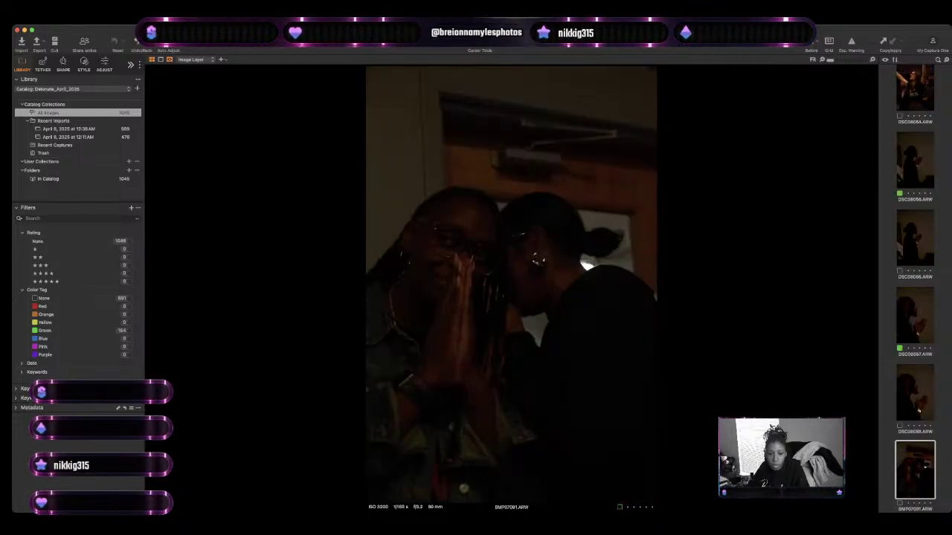
key(Right)
key(Right)
key(Right)
key(Right)
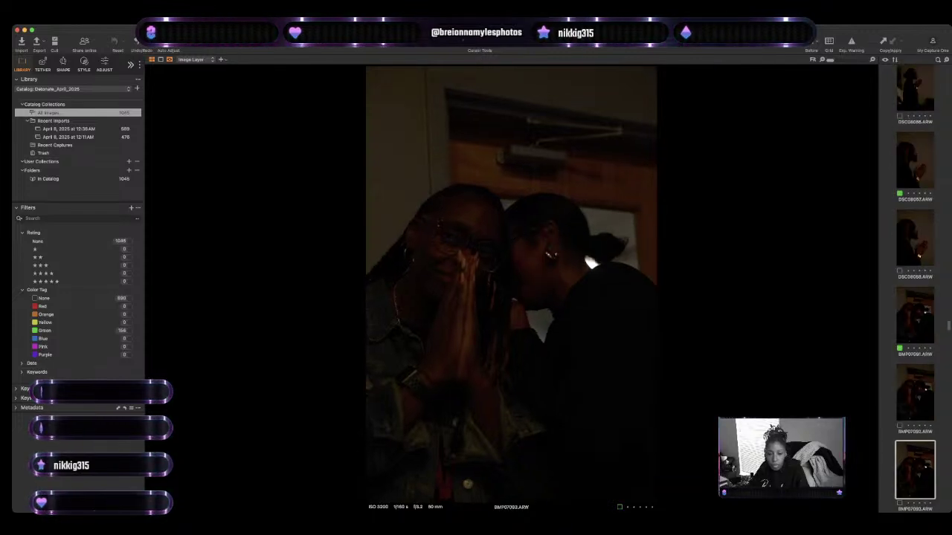
Review the remaining praying-pair shots, the upright stage shots and the black frames, going back to BMP07093 to check it again.
key(Right)
key(Right)
key(Right)
key(Right)
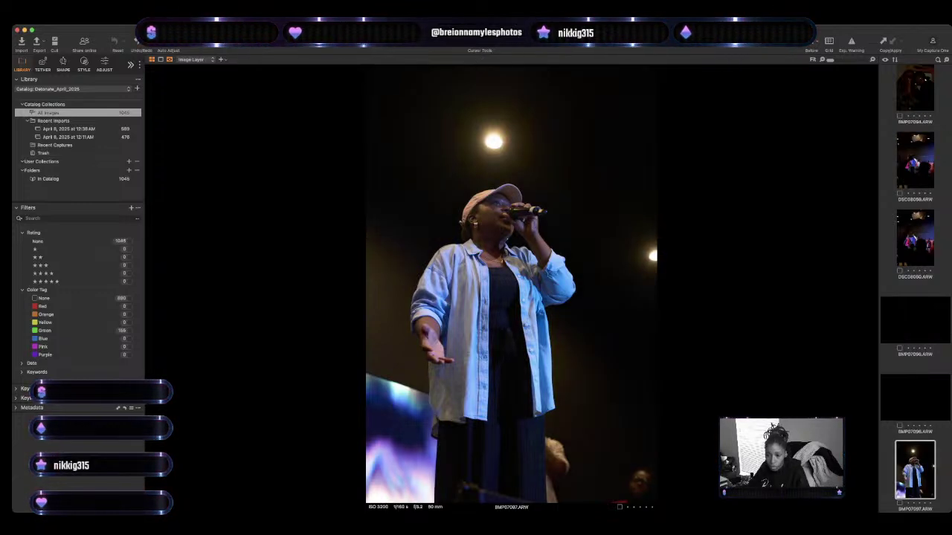
key(Left)
key(Left)
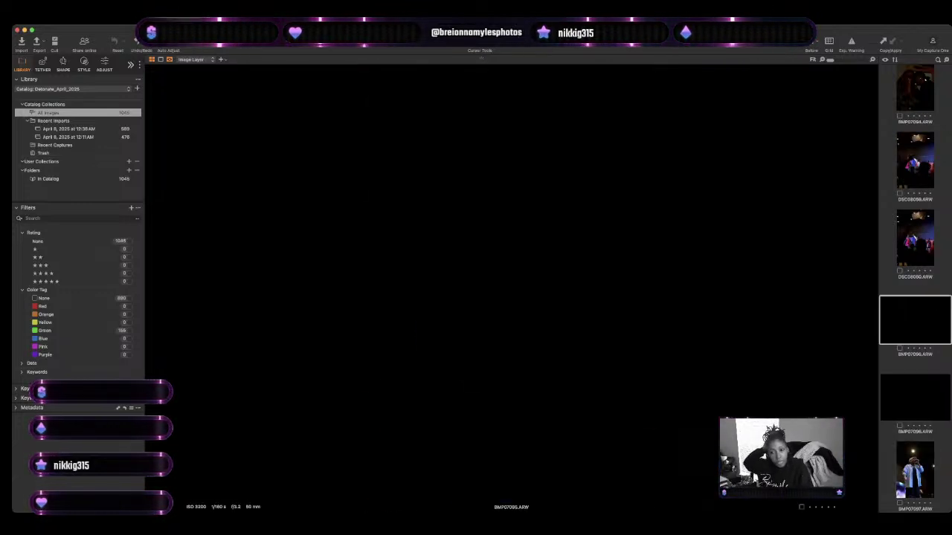
key(Left)
key(Left)
key(Left)
key(Left)
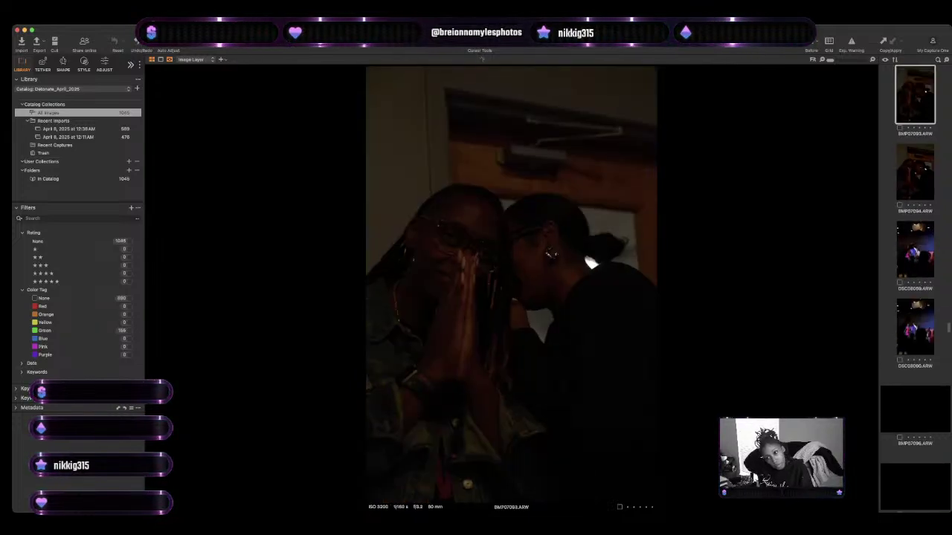
Pass over the raised-hand stage shots and black frames, and tag BMP07097 of the singer in the pink cap green.
key(Right)
key(Right)
key(Right)
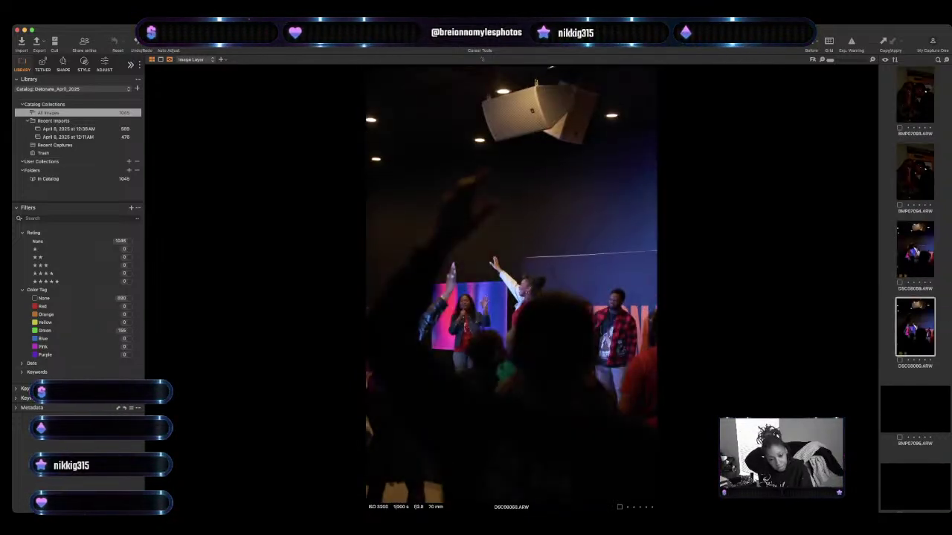
key(Right)
key(Right)
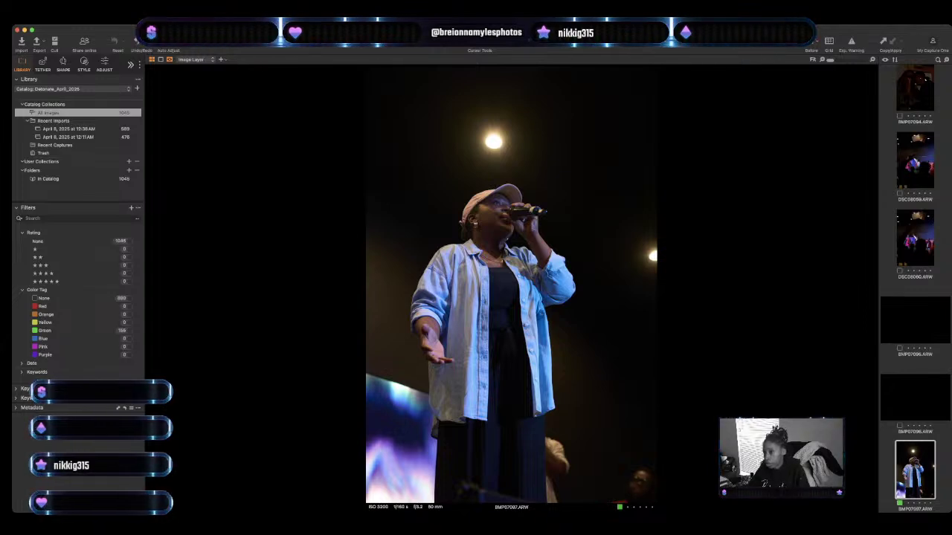
Review the shots of the singer in the pink cap and blue shirt from BMP07098 through BMP07105.
key(Right)
key(Right)
key(Right)
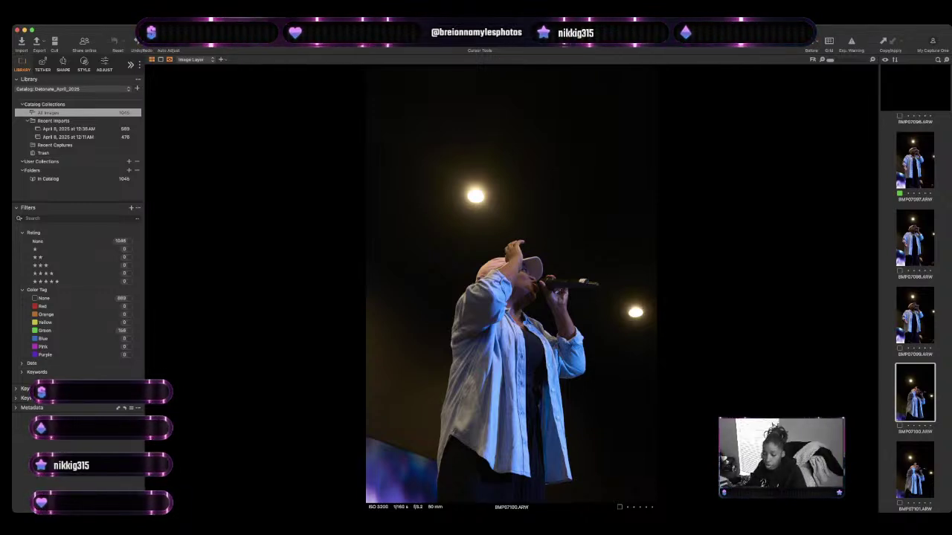
key(Right)
key(Right)
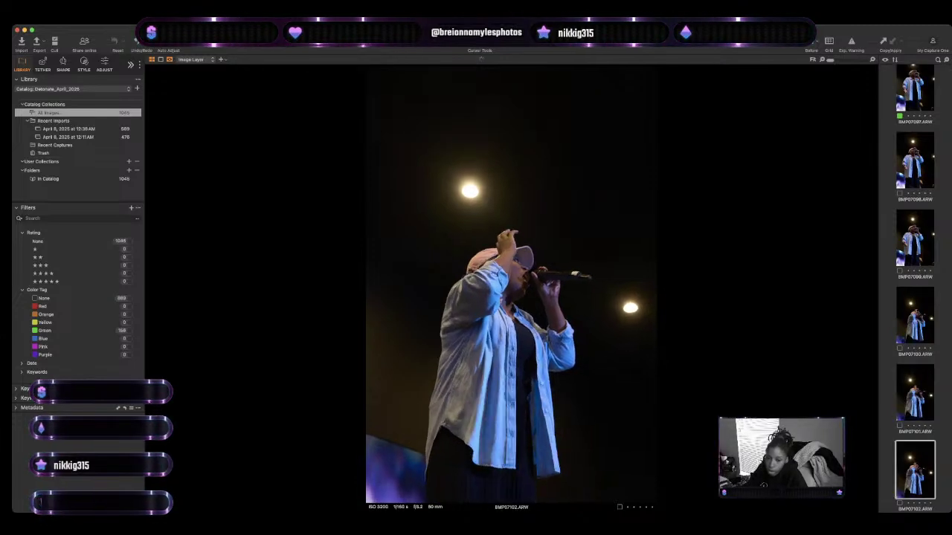
key(Right)
key(Right)
key(Right)
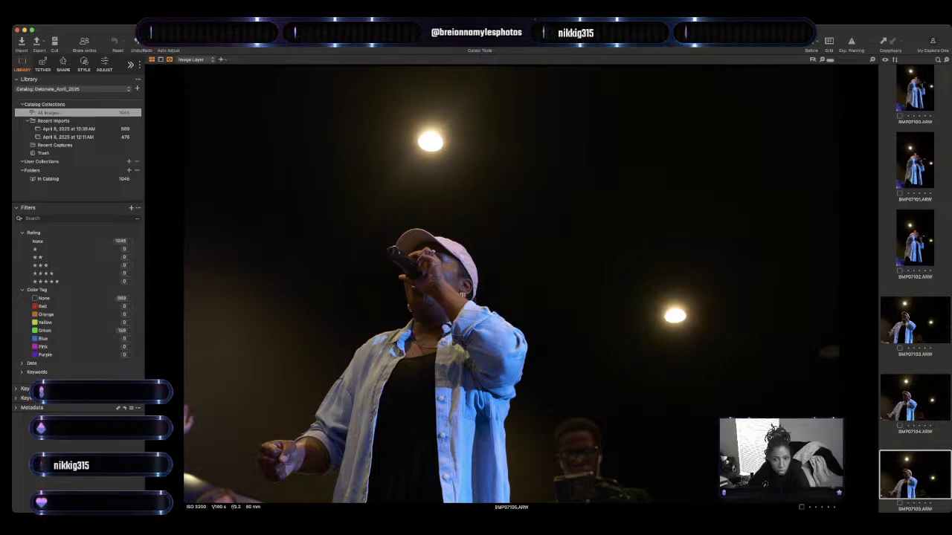
key(Right)
key(Left)
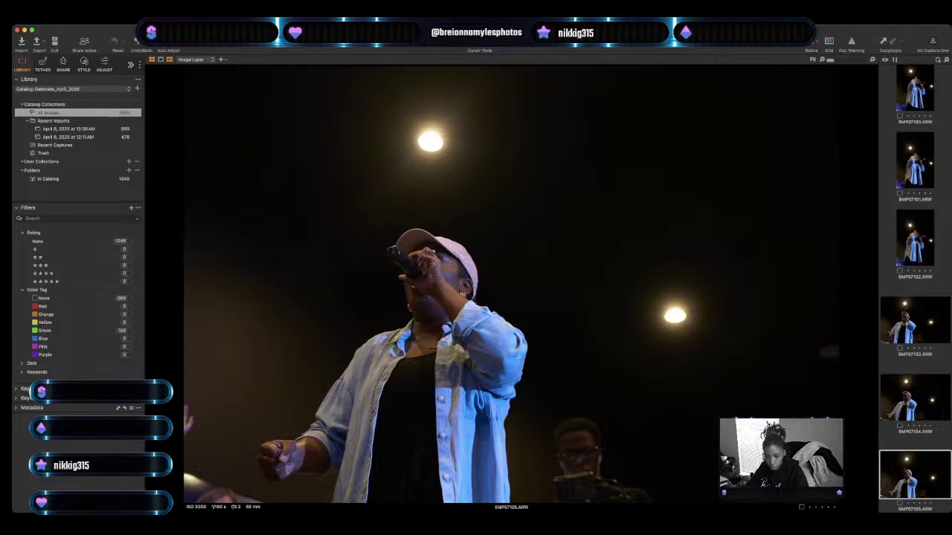
Pass over BMP07106 to BMP07109 and tag BMP07110, the singer with her arm outstretched, green.
key(Right)
key(Right)
key(Right)
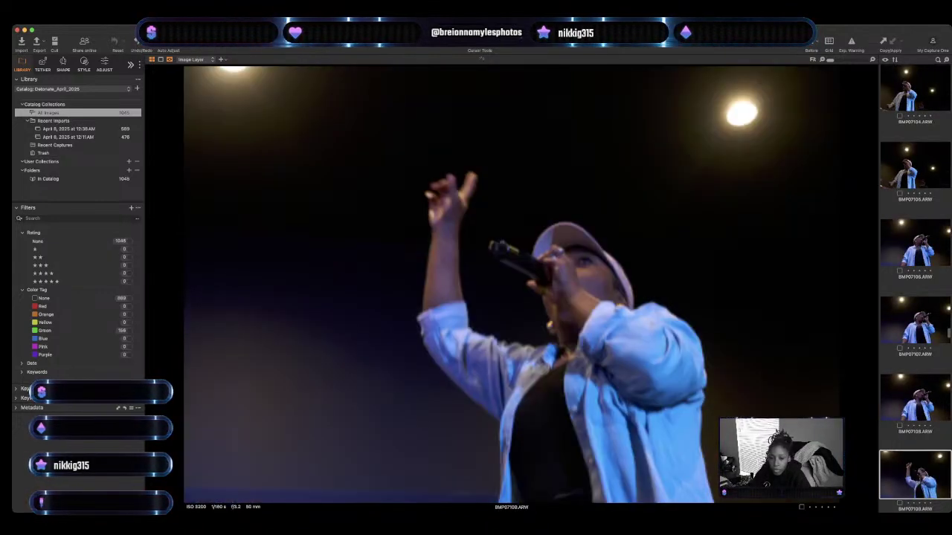
key(Right)
key(Right)
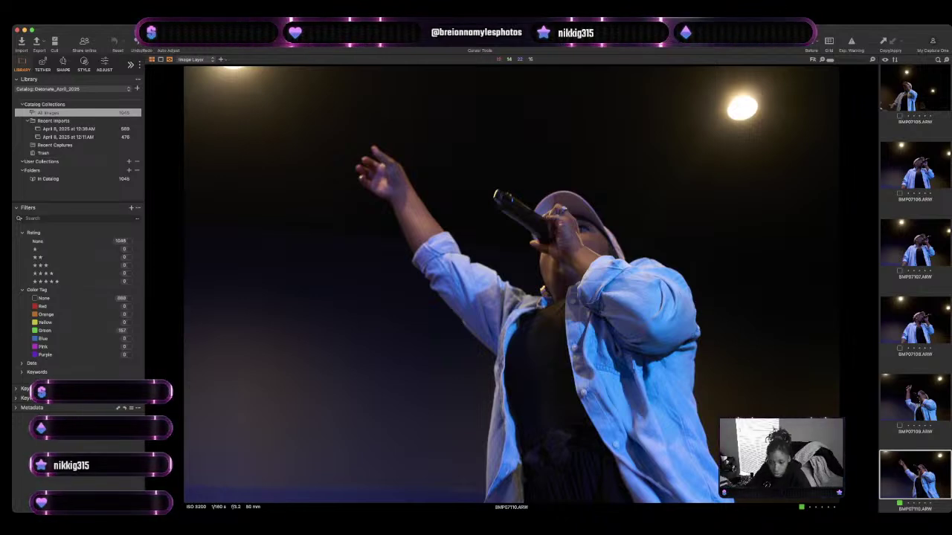
Review the crowd shots and the photos of the man in the tan hoodie with raised arms, up to BMP07112.
key(Right)
key(Right)
key(Right)
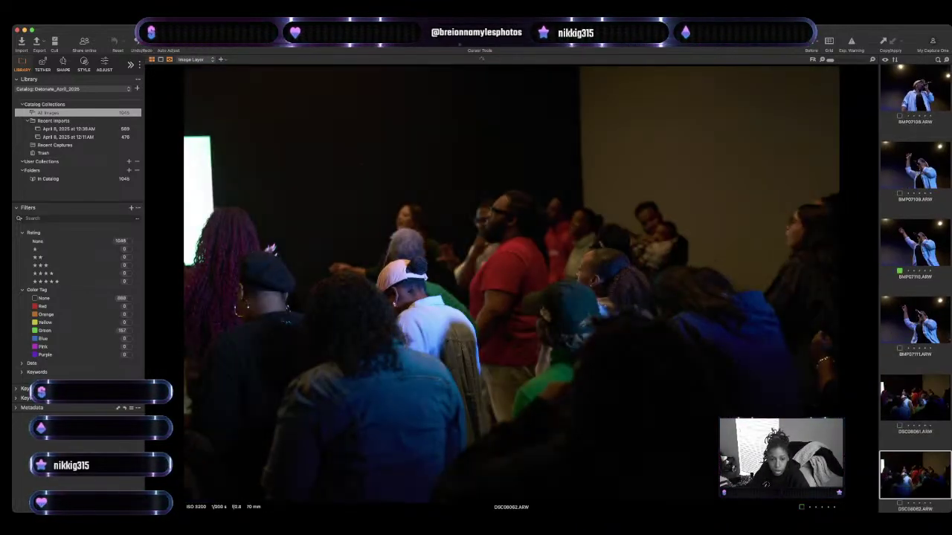
key(Right)
key(Right)
key(Right)
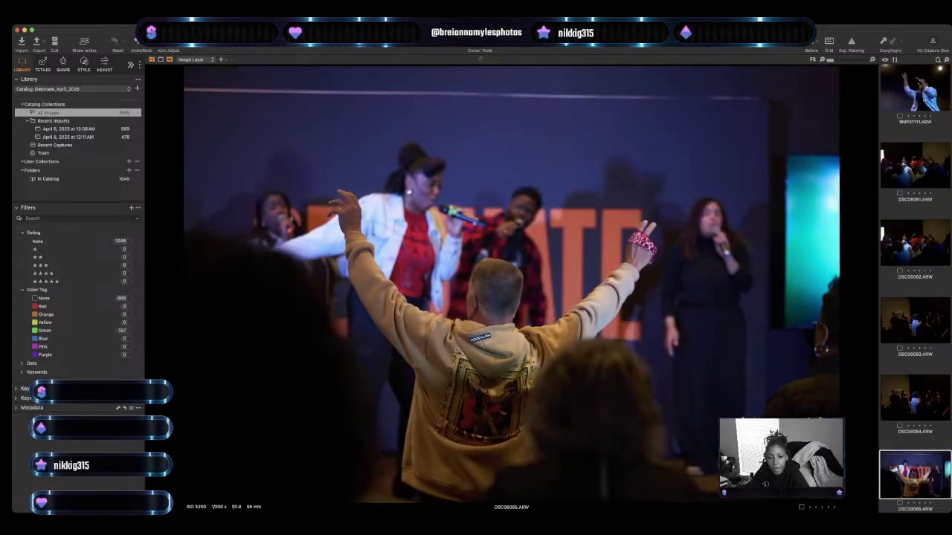
key(Right)
key(Right)
key(Right)
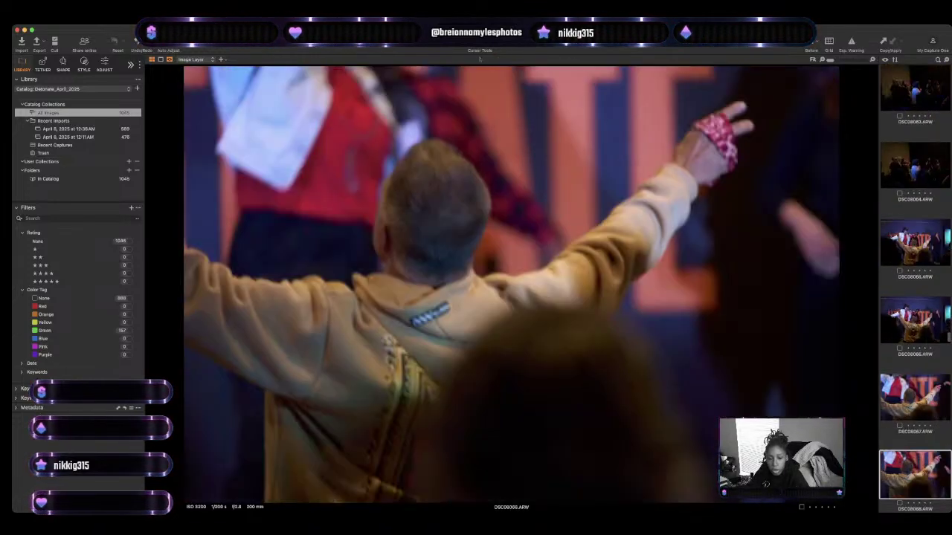
key(Right)
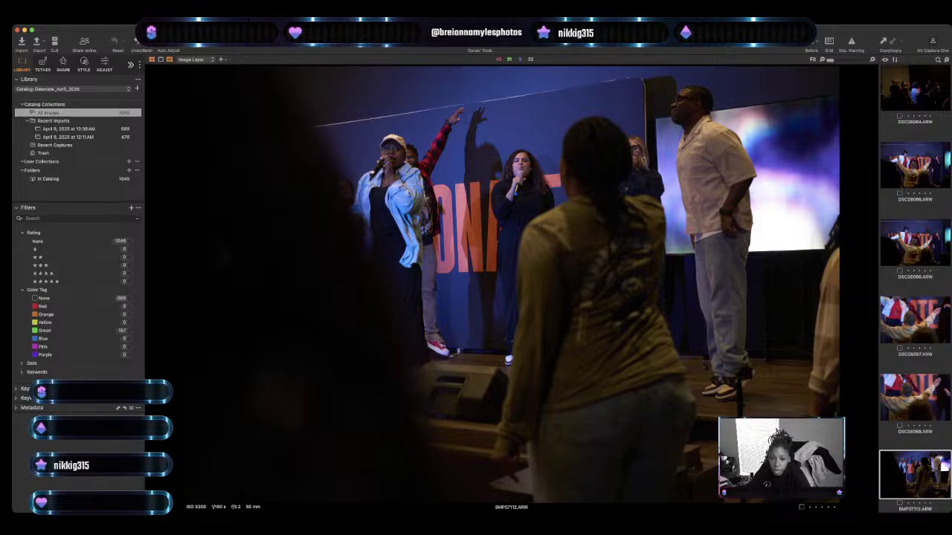
Tag BMP07115 and BMP07116, the wide stage shots of the singer leaning forward beside the small table, green.
key(Right)
key(Right)
key(Right)
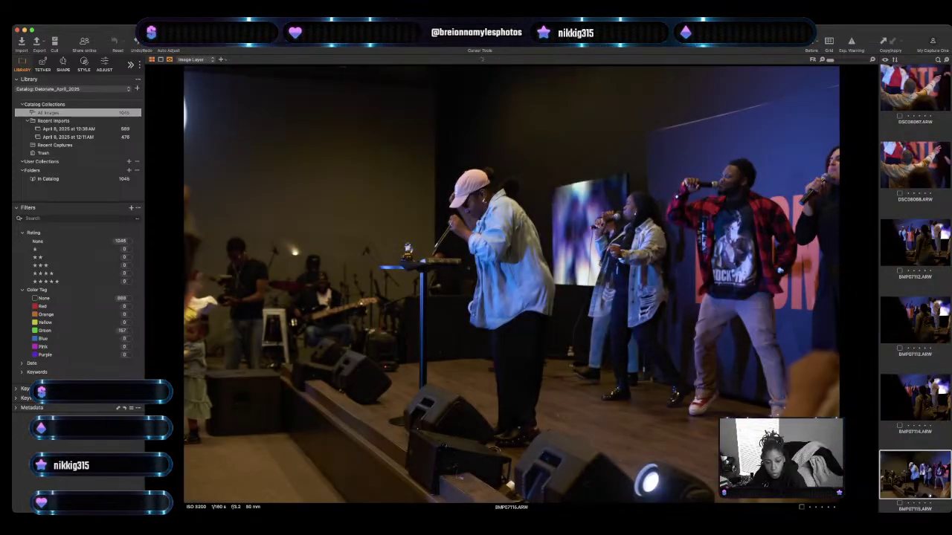
key(Right)
key(Right)
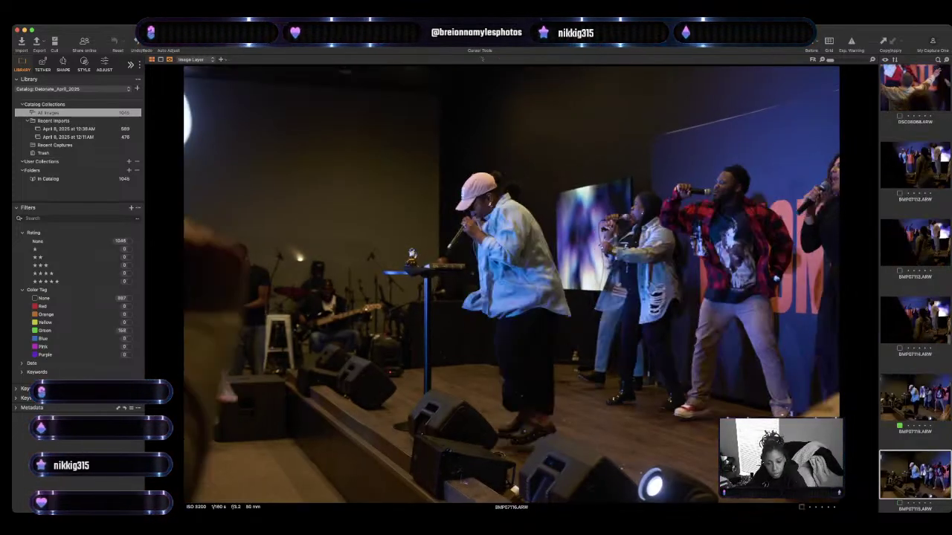
key(Left)
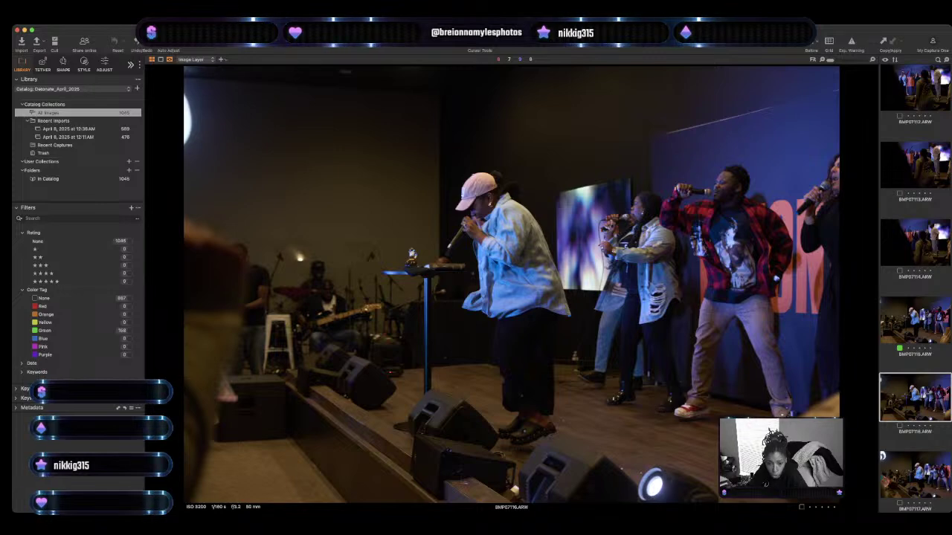
key(plus)
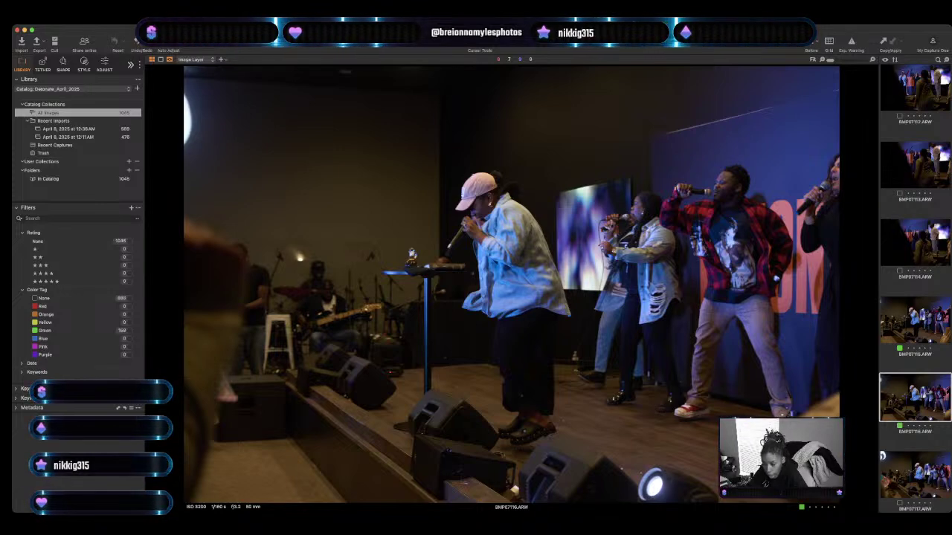
Pass over BMP07117 and tag the first and third photos of the man in the cream hoodie, BMP07118 and BMP07120, green.
key(Right)
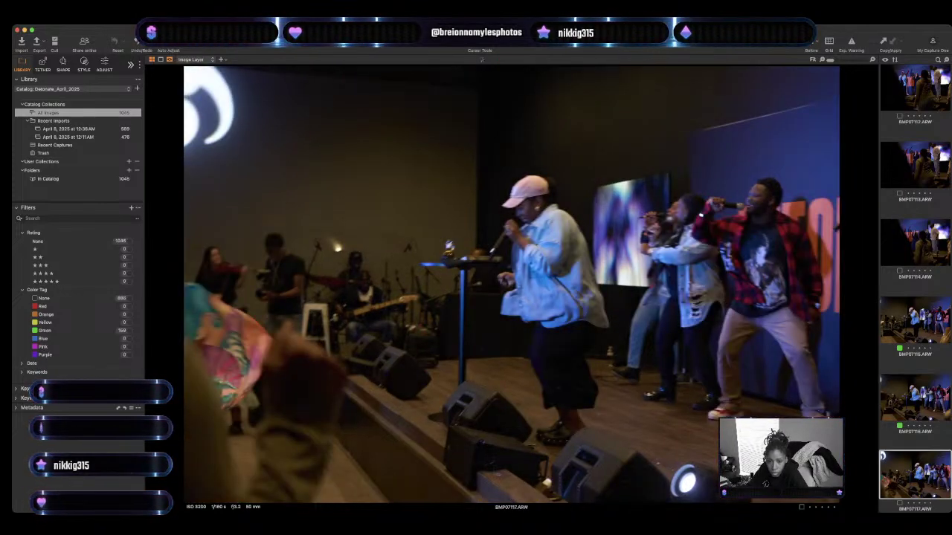
key(Right)
key(plus)
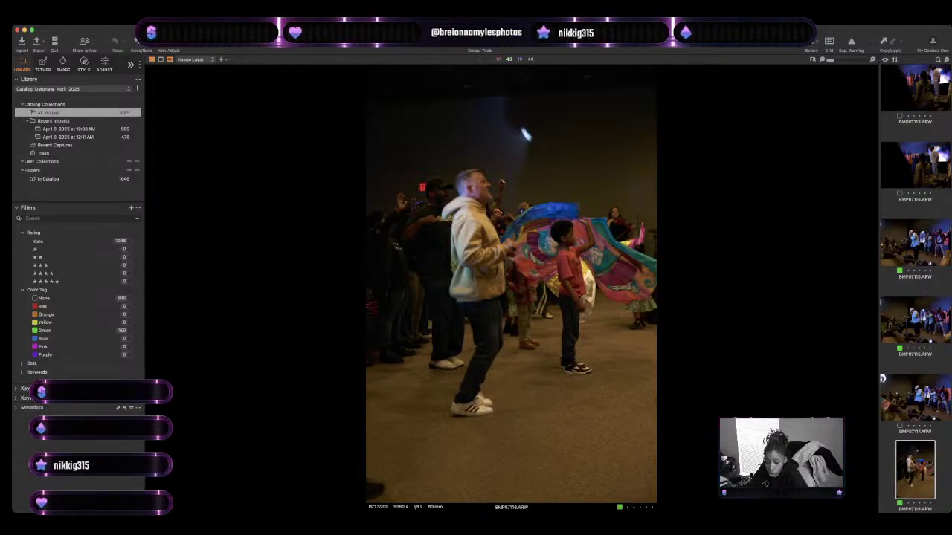
key(Right)
key(Right)
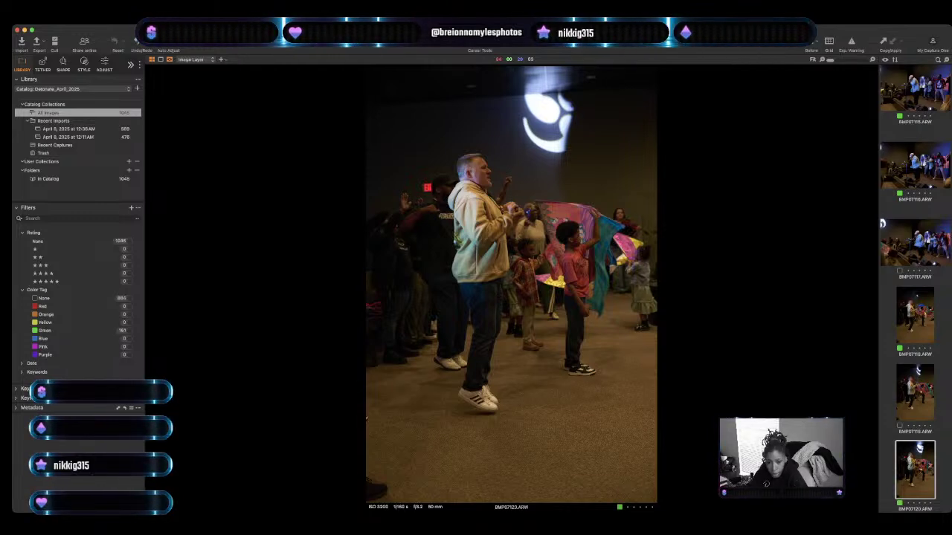
key(plus)
Pass over the woman in the green dress and the man in the cream shirt, and tag the blonde singer's close-up DSC06075 green.
key(Right)
key(Right)
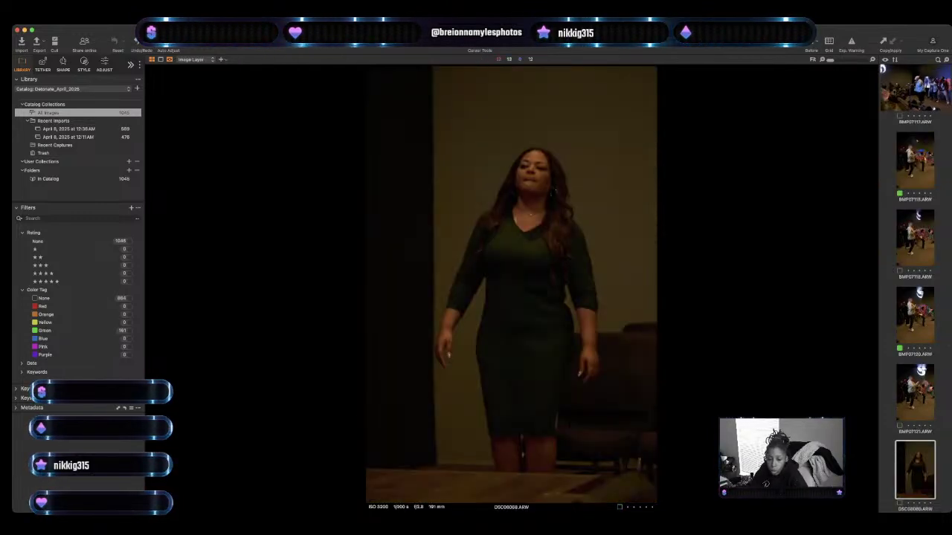
key(Right)
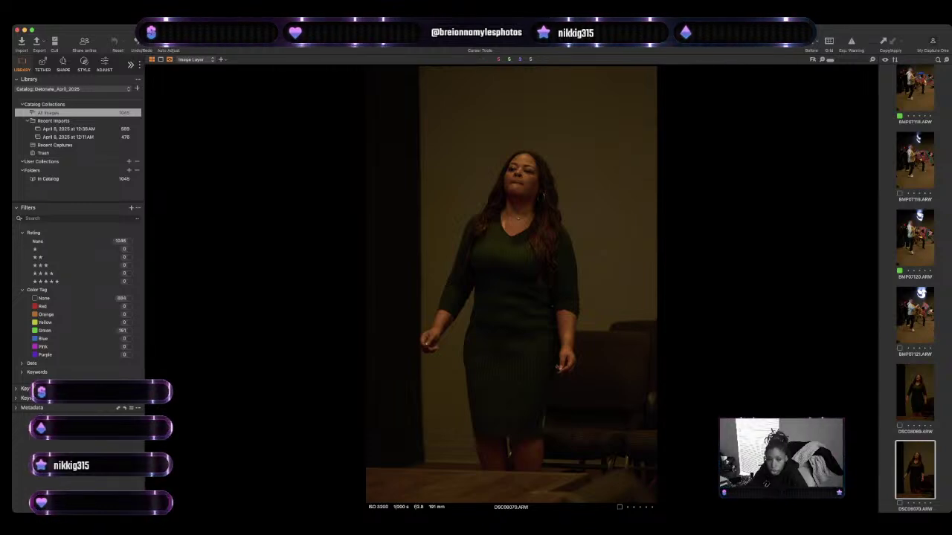
key(Right)
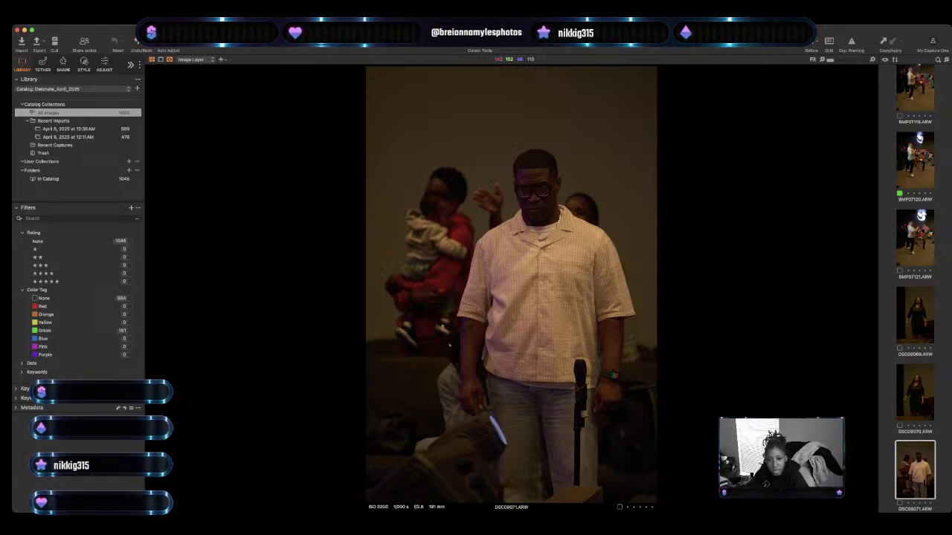
key(Right)
key(Right)
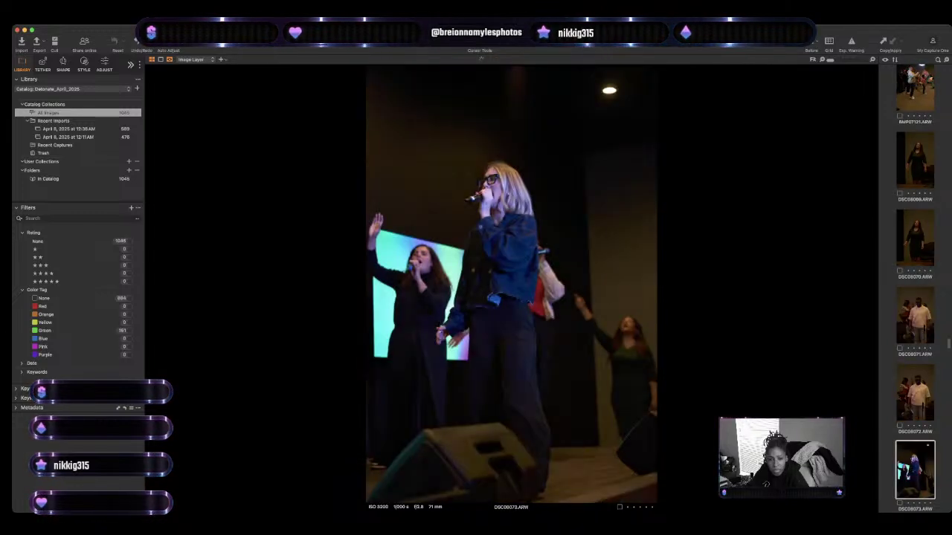
key(Right)
key(Right)
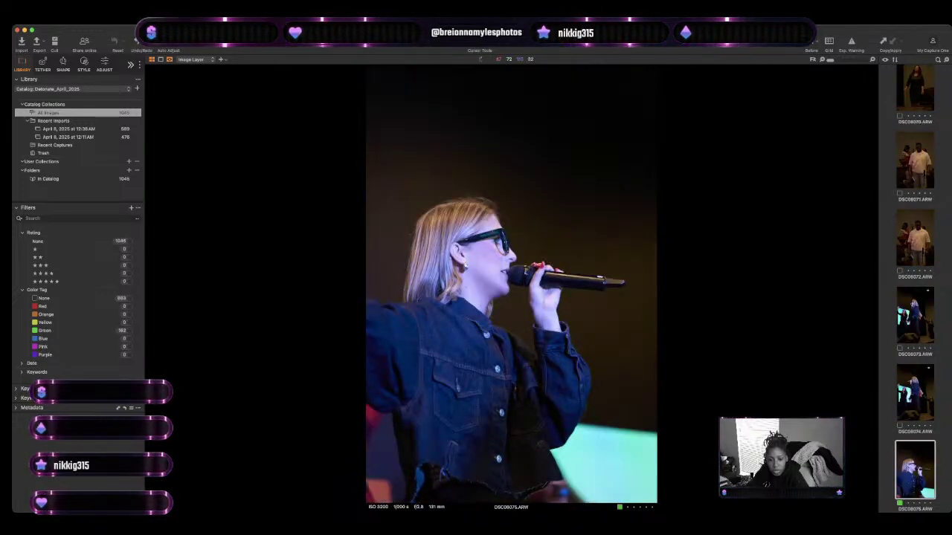
Pass over DSC06076 and tag DSC06077, the first shot of the singer pointing upward, green.
key(Right)
key(Right)
key(Right)
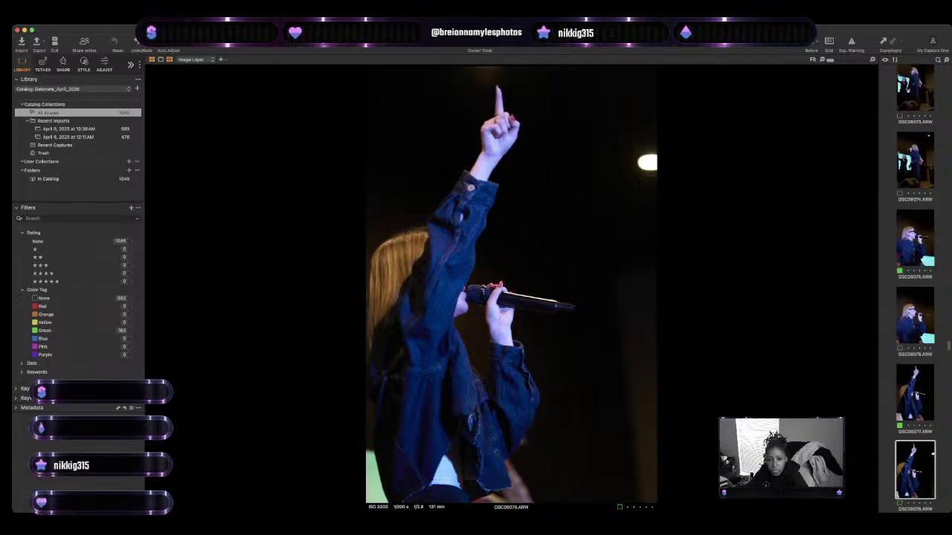
Compare the three wide group shots on stage with the frames after them, and tag the third one, BMP07124, green.
key(Right)
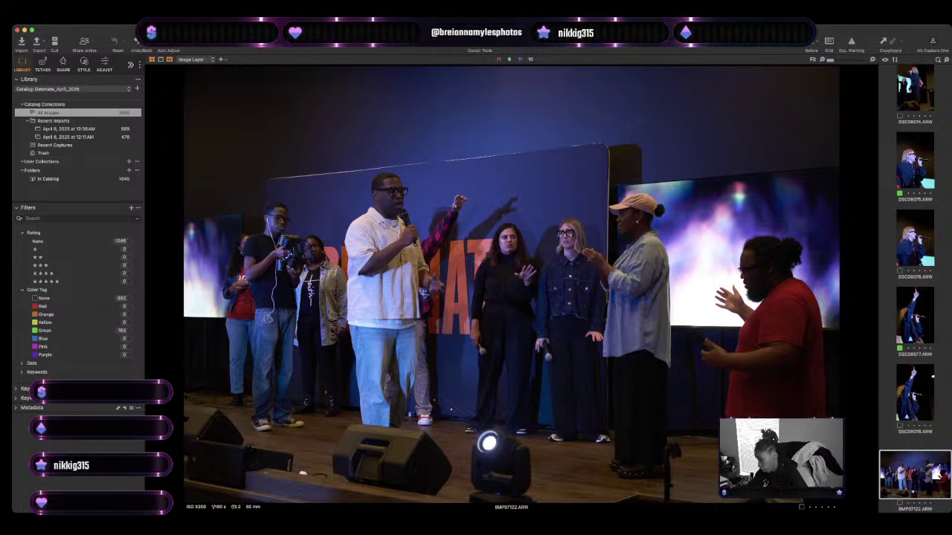
key(Up)
key(Down)
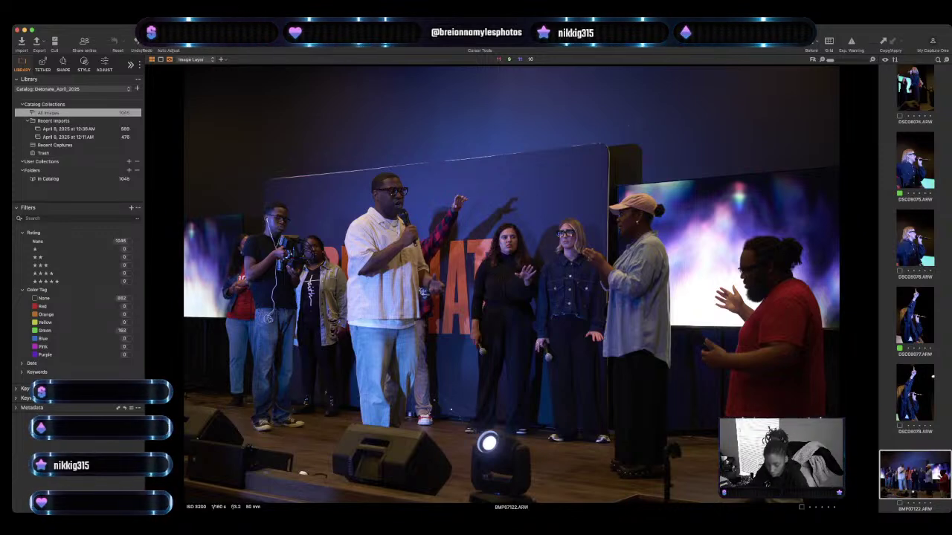
key(Right)
key(Right)
key(Right)
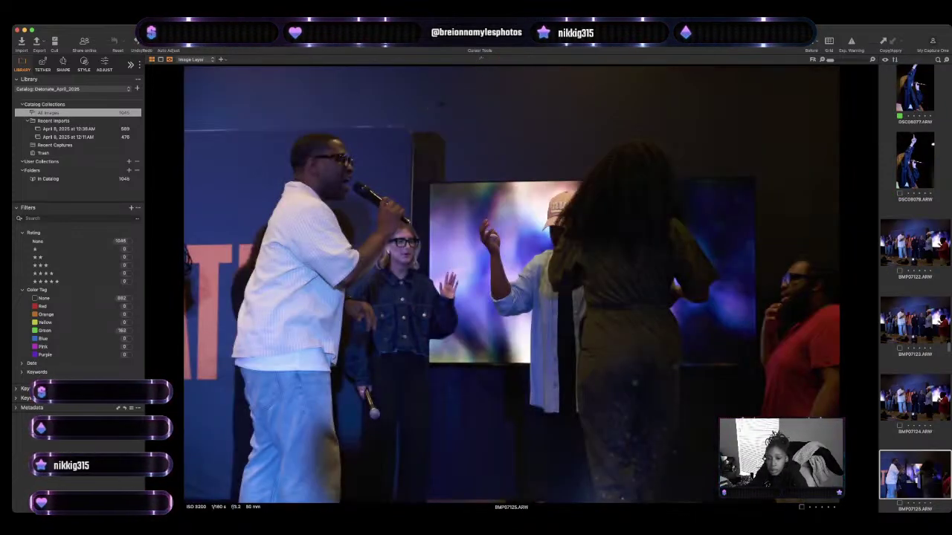
key(Right)
key(Right)
key(Left)
key(Left)
key(Left)
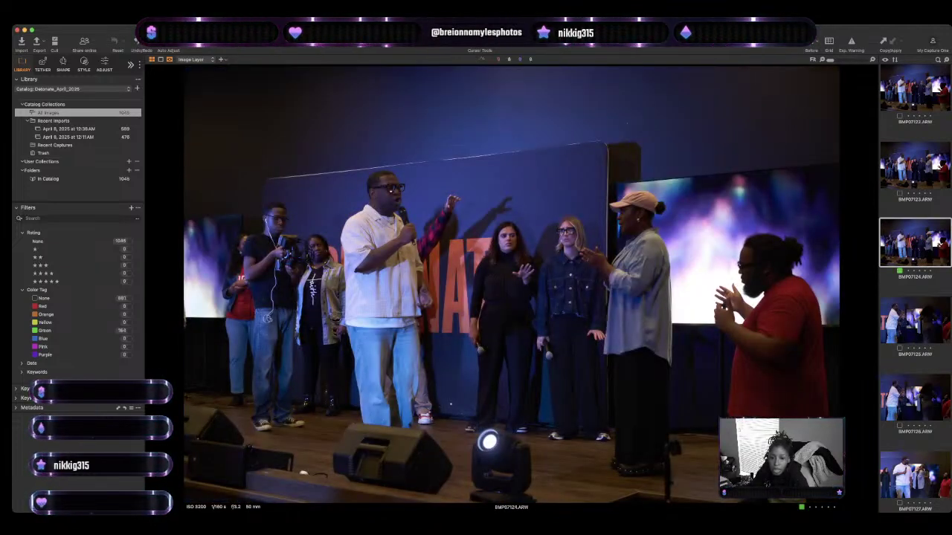
key(plus)
Tag BMP07126, the second closer stage shot of the man with the microphone, green and continue to BMP07128.
key(Right)
key(Right)
key(Right)
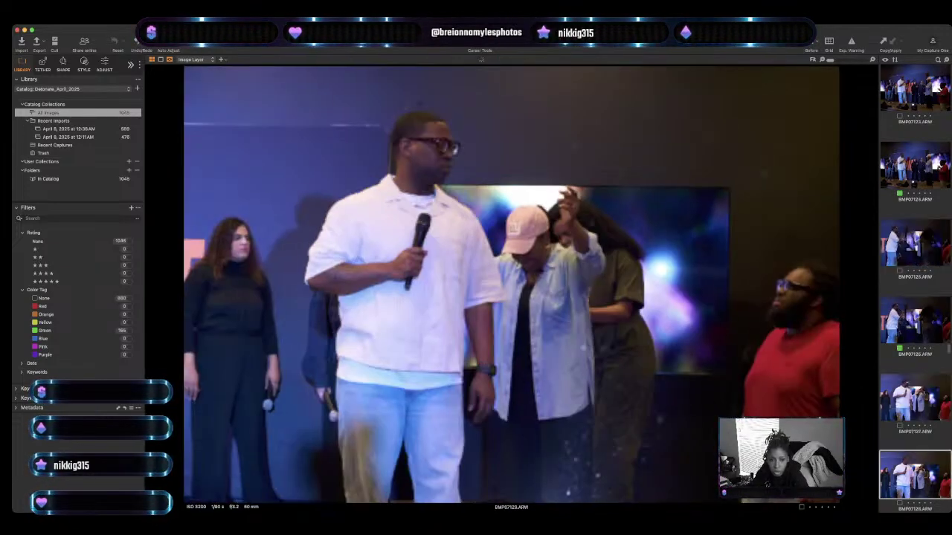
Tag BMP07130 and BMP07134, two shots of the woman in the cap with raised arms, green and pass over the frames around them.
key(Right)
key(Right)
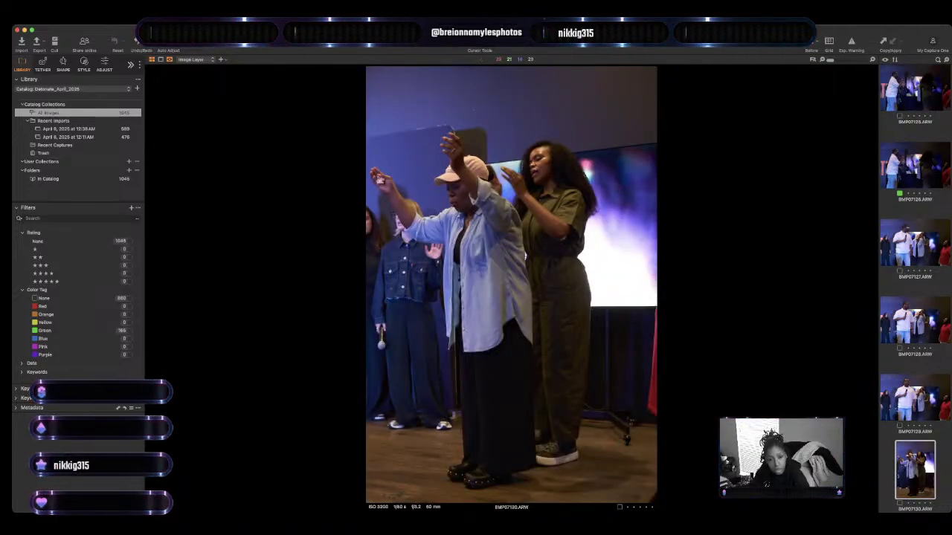
key(Right)
key(Right)
key(Right)
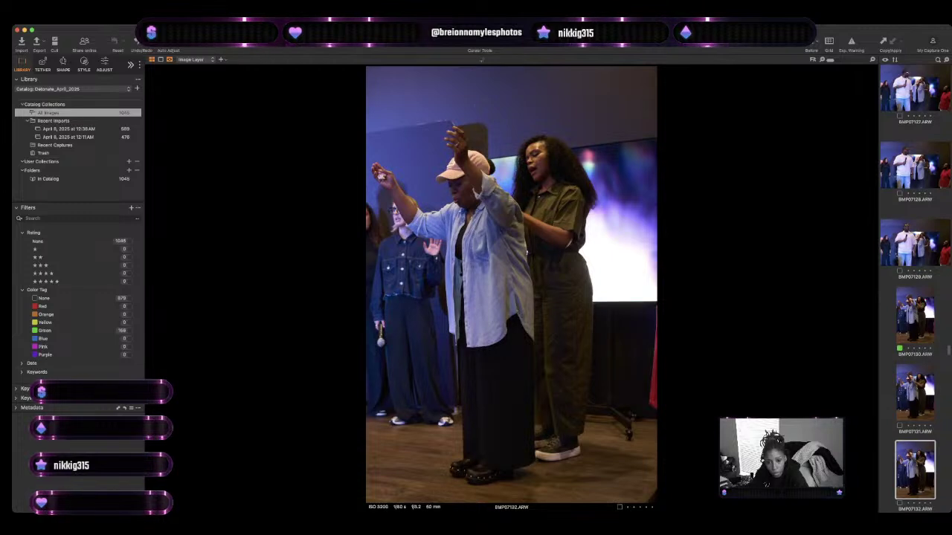
key(Right)
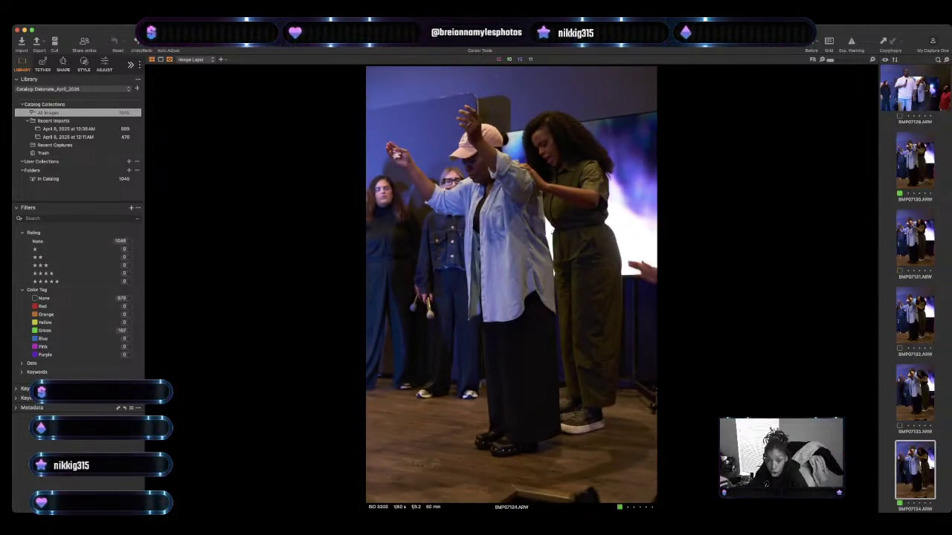
Tag BMP07137, the woman with raised arms, and BMP07139, the first shot of her bending over, green.
key(Right)
key(Right)
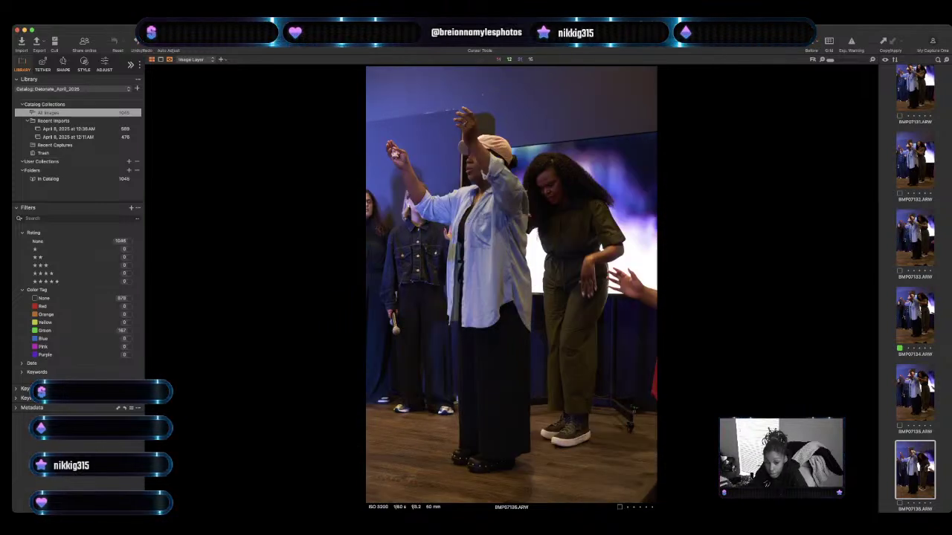
key(Right)
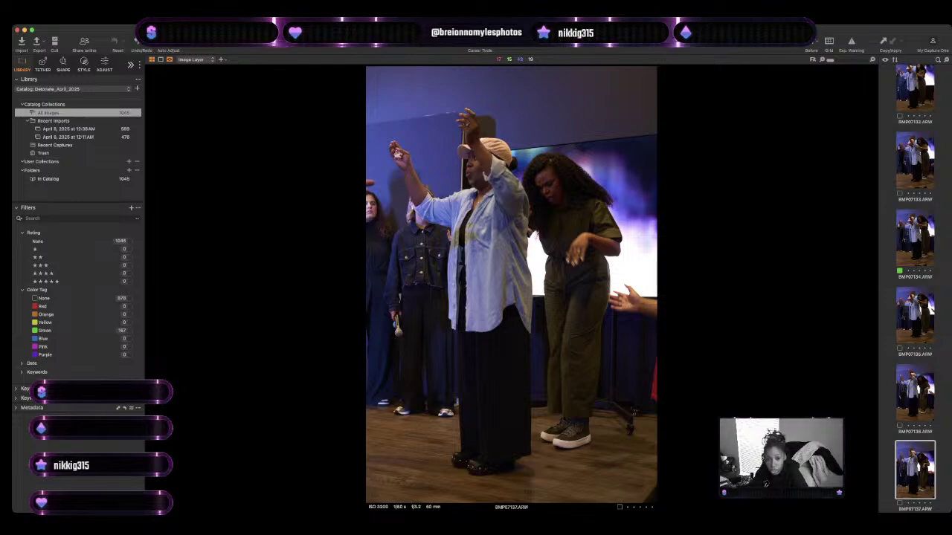
key(Right)
key(Right)
key(Right)
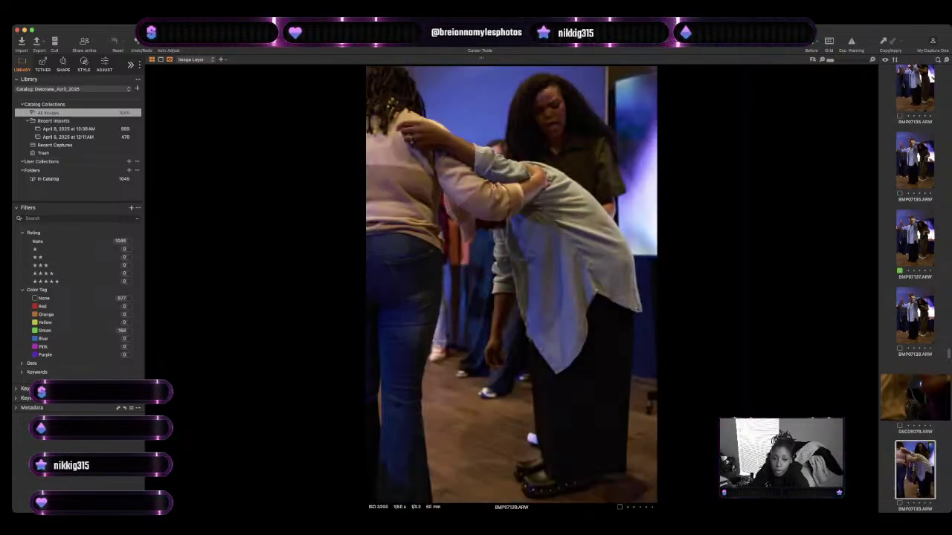
key(Left)
key(Right)
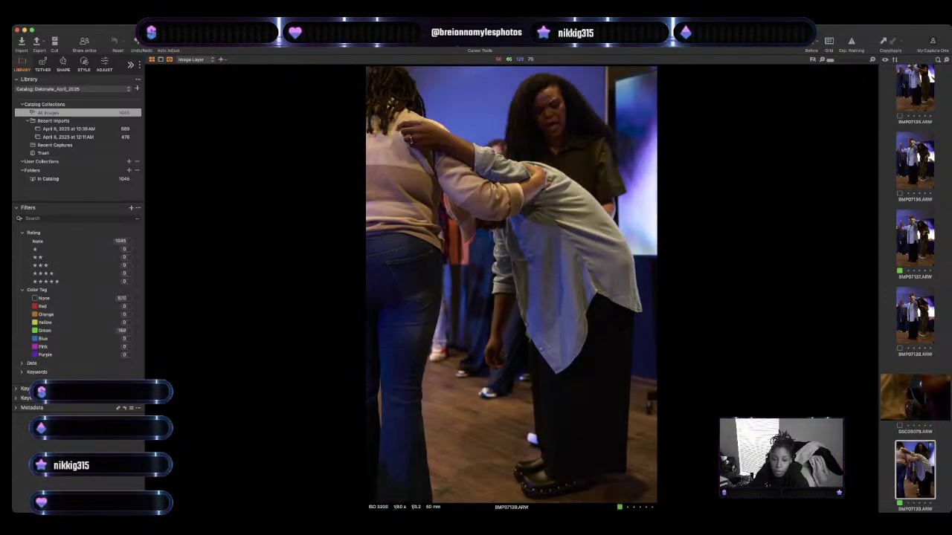
Tag DSC06080, the first shot of the blonde singer with raised hands, green and continue to BMP07142.
key(Right)
key(Right)
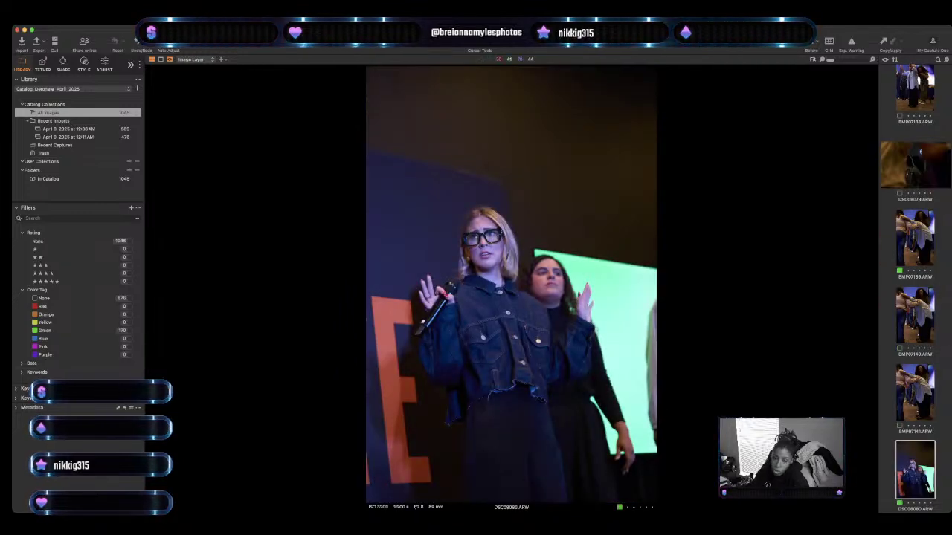
key(Right)
key(Right)
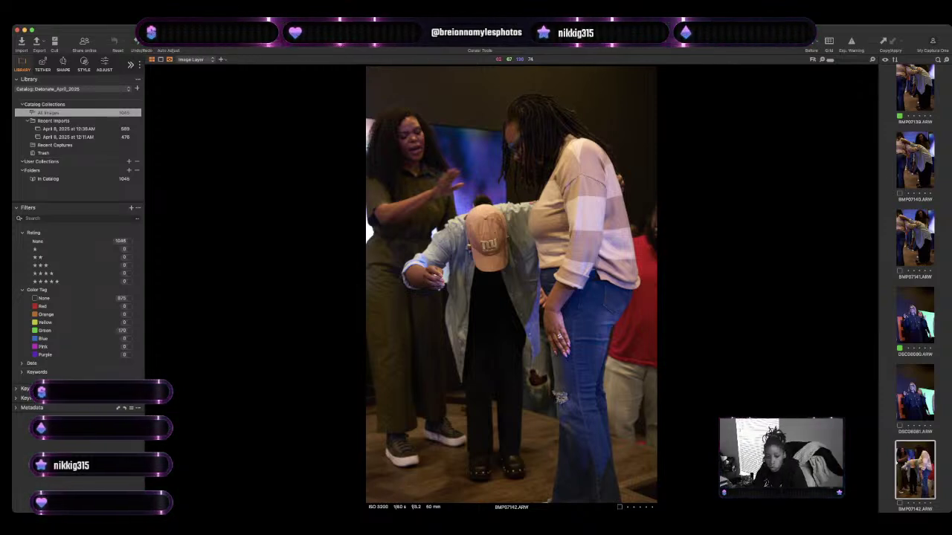
Review the prayer shots from BMP07142 to BMP07148 and the frames of the woman in the denim jacket between them for keepers.
key(Right)
key(Right)
key(Right)
key(Right)
key(Right)
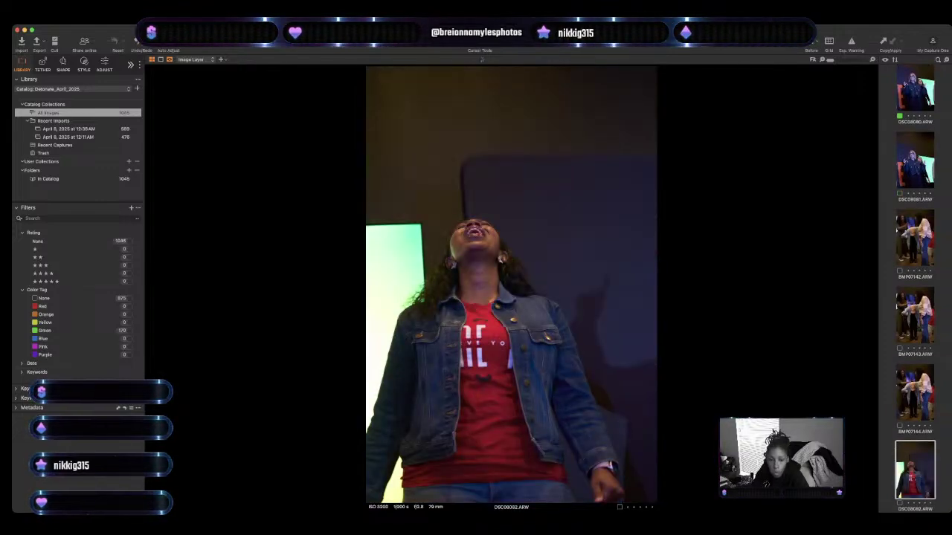
key(Right)
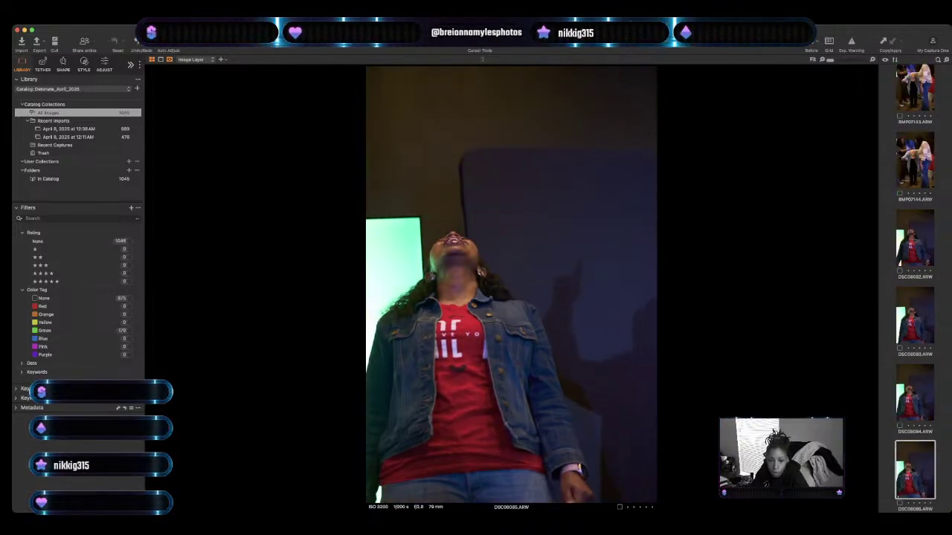
key(Right)
key(Right)
key(Right)
key(Right)
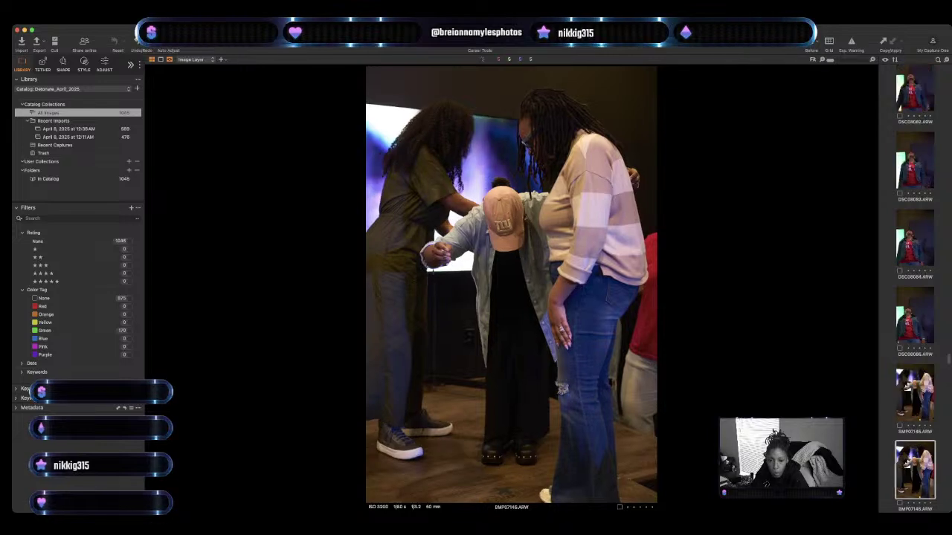
key(Right)
key(Right)
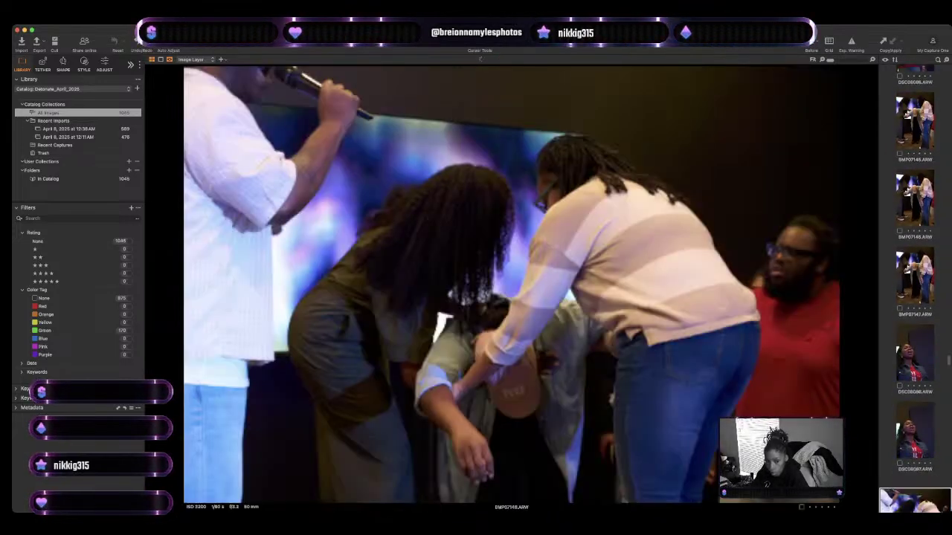
Tag BMP07150, the third wide prayer shot, and DSC06089, the second shot of the child on the floor, green.
key(Right)
key(Right)
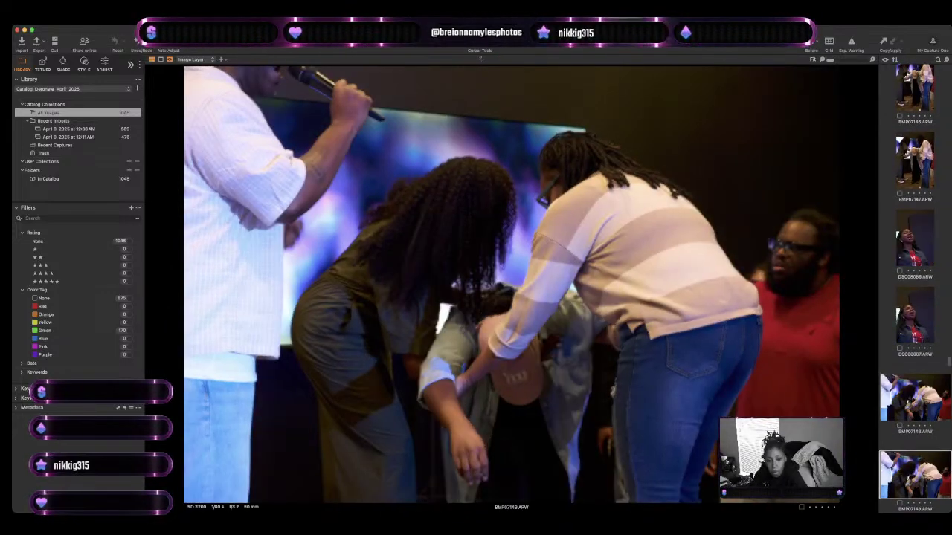
key(Right)
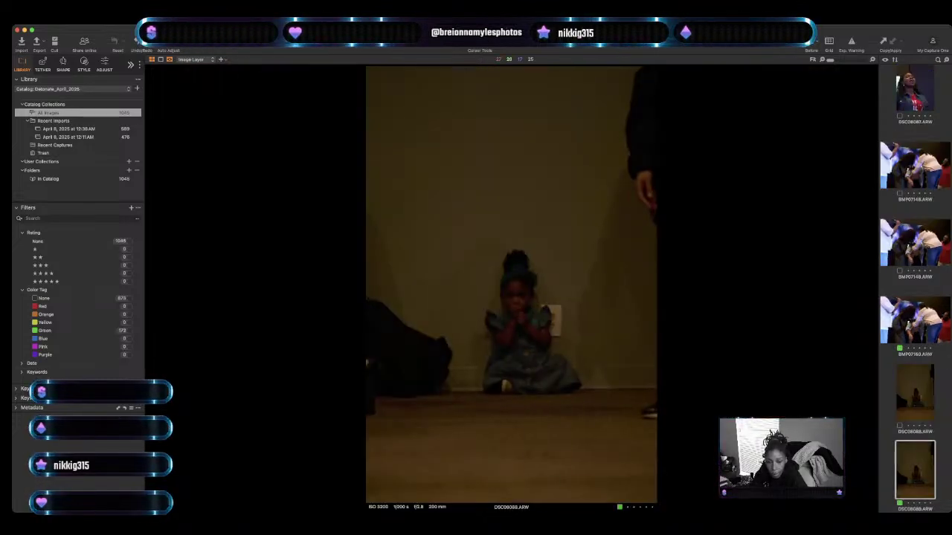
Compare the two vertical shots of the man in black with raised arms and tag the first one, DSC06092, green.
key(Right)
key(Right)
key(Right)
key(Right)
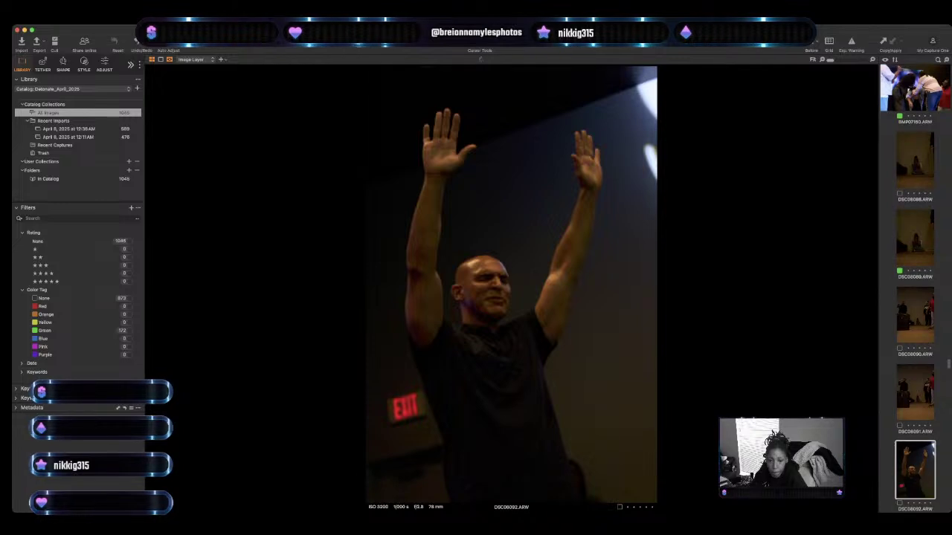
key(Right)
key(Left)
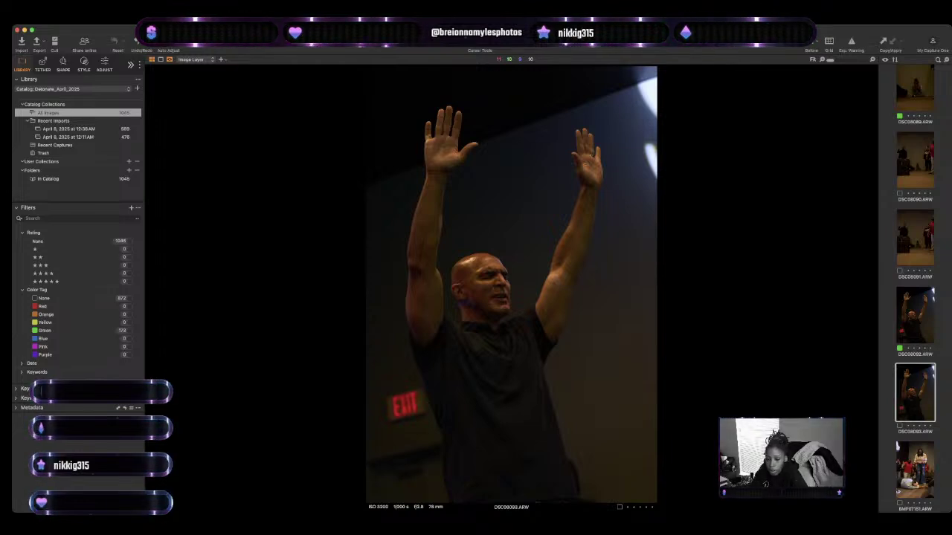
key(Right)
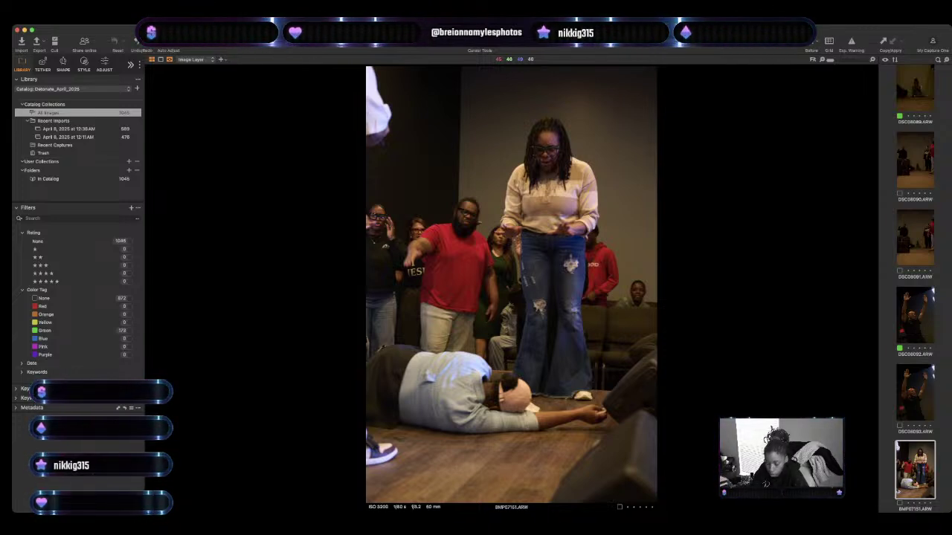
Tag BMP07151, the woman standing over the person on the floor, and DSC06094, the horizontal raised-arms shot, green.
key(Right)
key(Right)
key(Right)
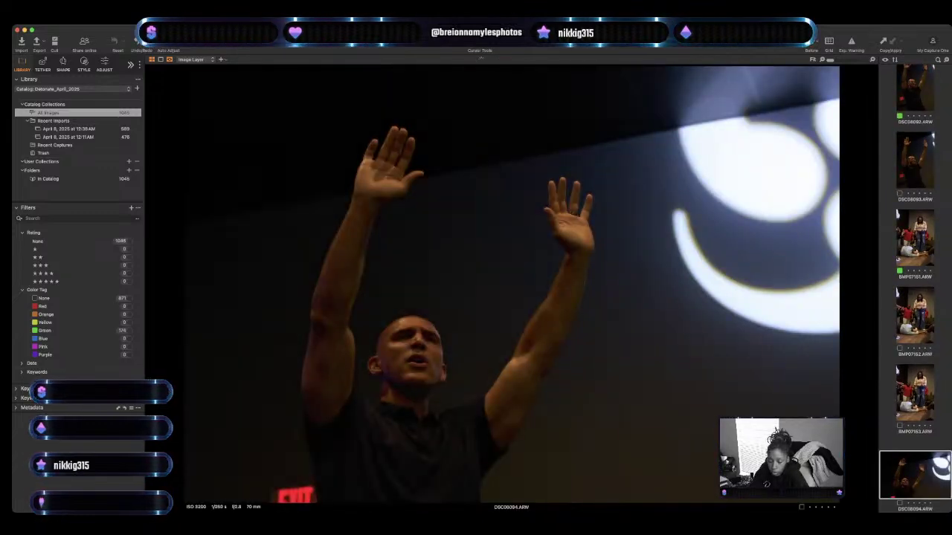
key(Right)
key(Right)
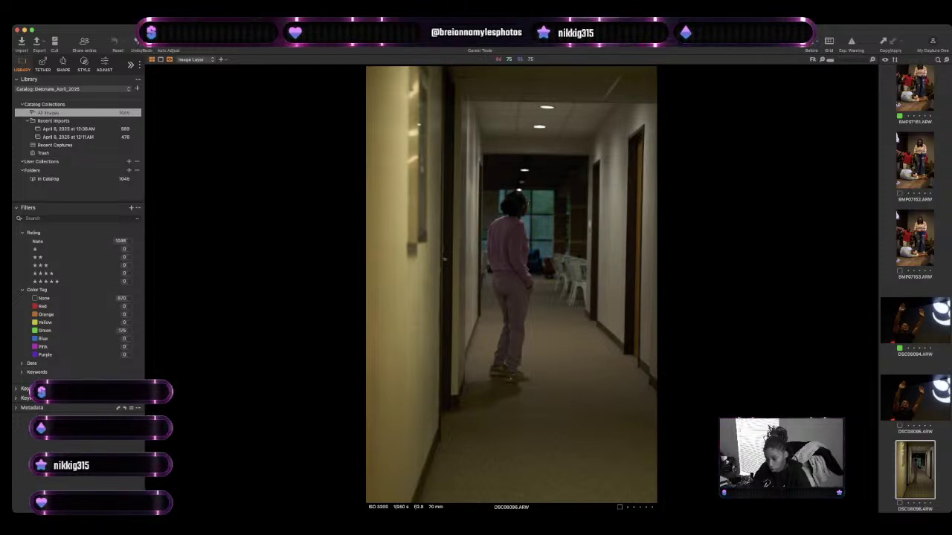
Tag DSC06096, the first hallway shot, green and pass over the remaining hallway frames.
key(Right)
key(Right)
key(Right)
key(Right)
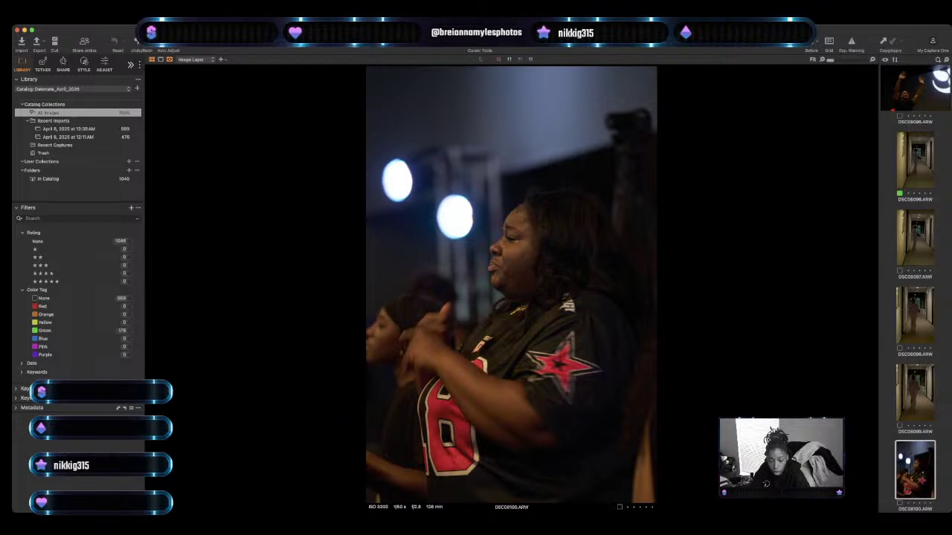
Tag DSC06100, the woman in the jersey, and DSC06102, the praying woman with hoop earrings, green.
key(Right)
key(Right)
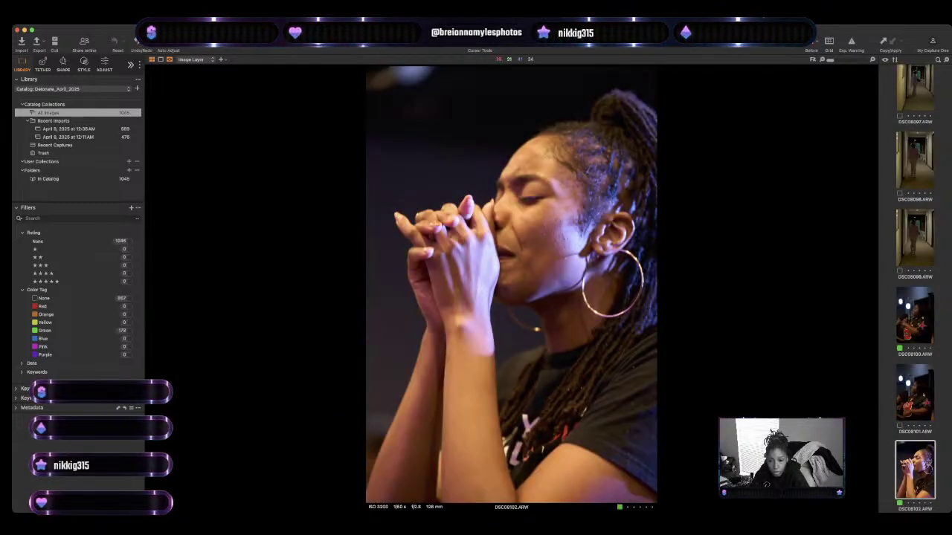
key(Right)
key(Right)
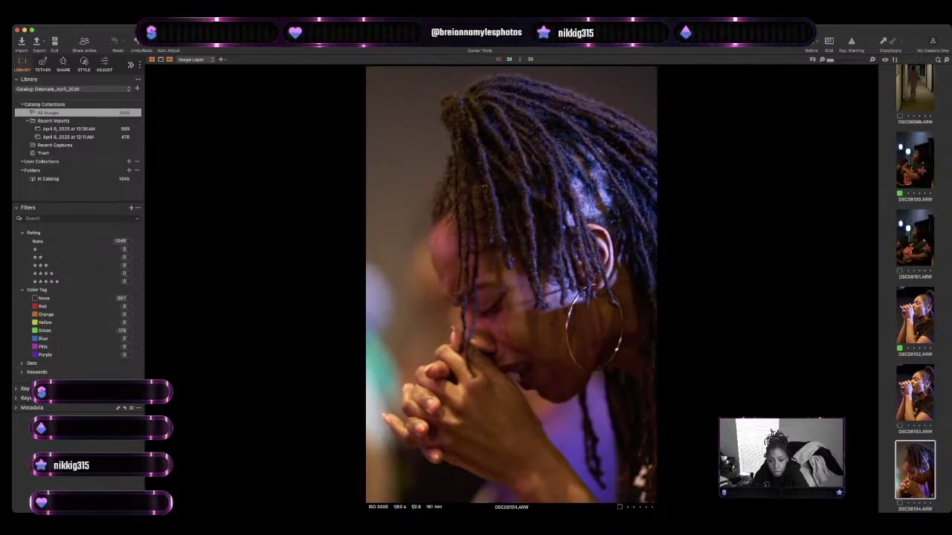
Look through the shots of the bowed praying woman and the man in the cap, and tag DSC06108 green.
key(Right)
key(Right)
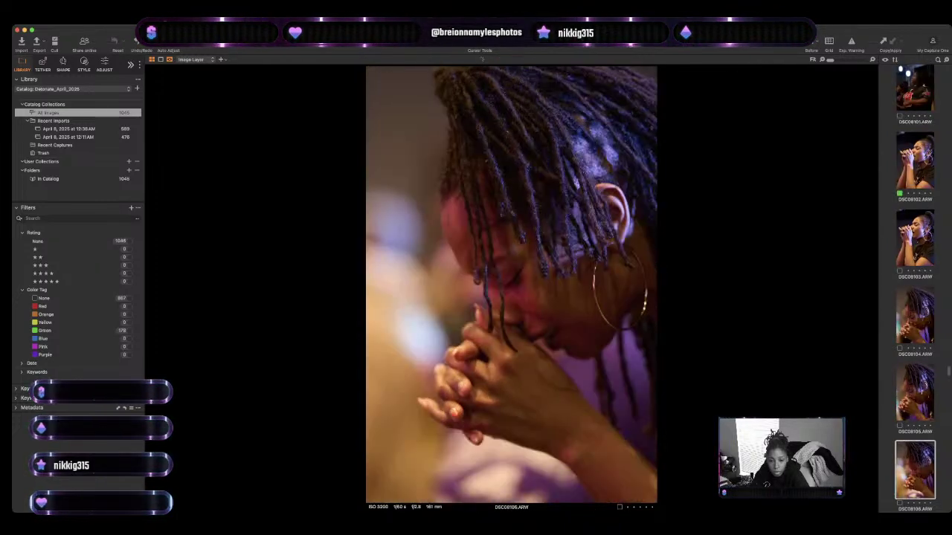
key(Right)
key(Right)
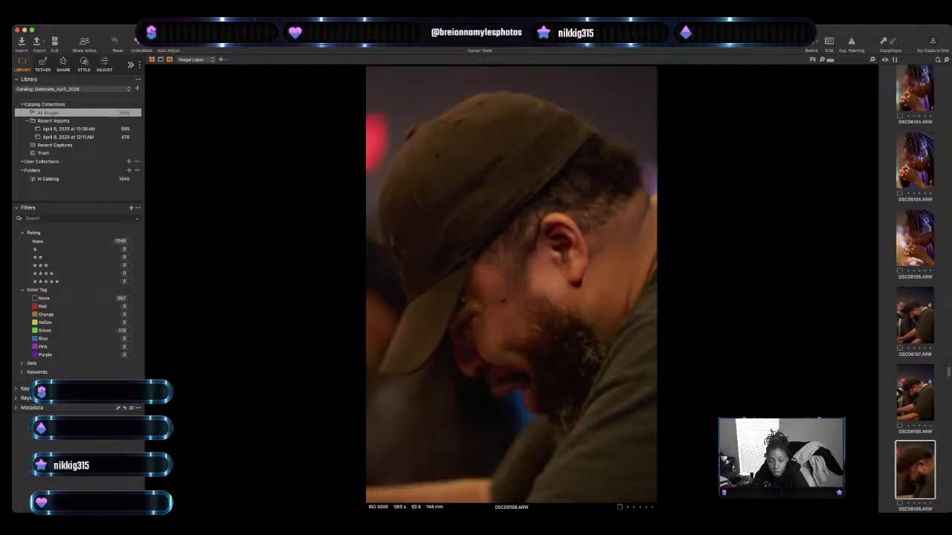
key(Left)
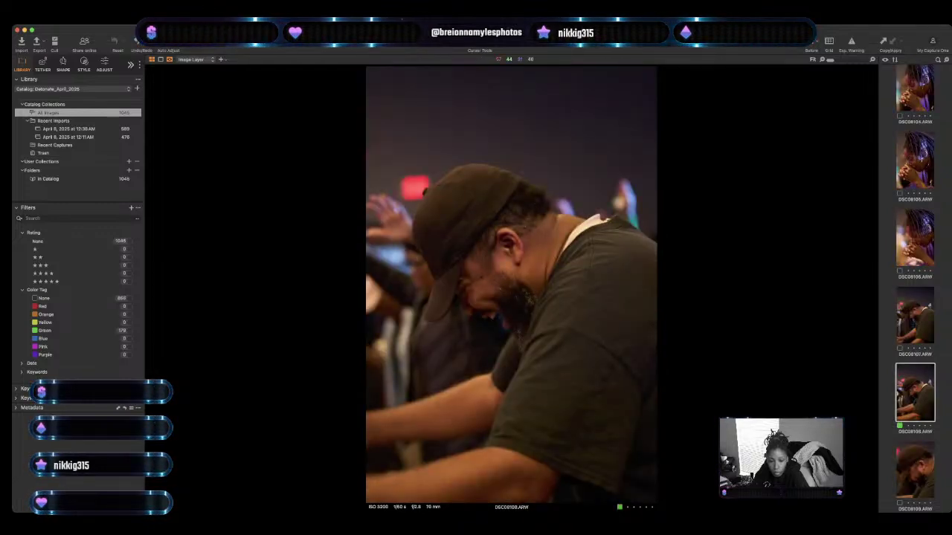
Go back to DSC06106, the last shot of the bowed praying woman, tag it green and return to DSC06109.
key(Left)
key(Left)
key(plus)
key(Right)
key(Right)
key(Right)
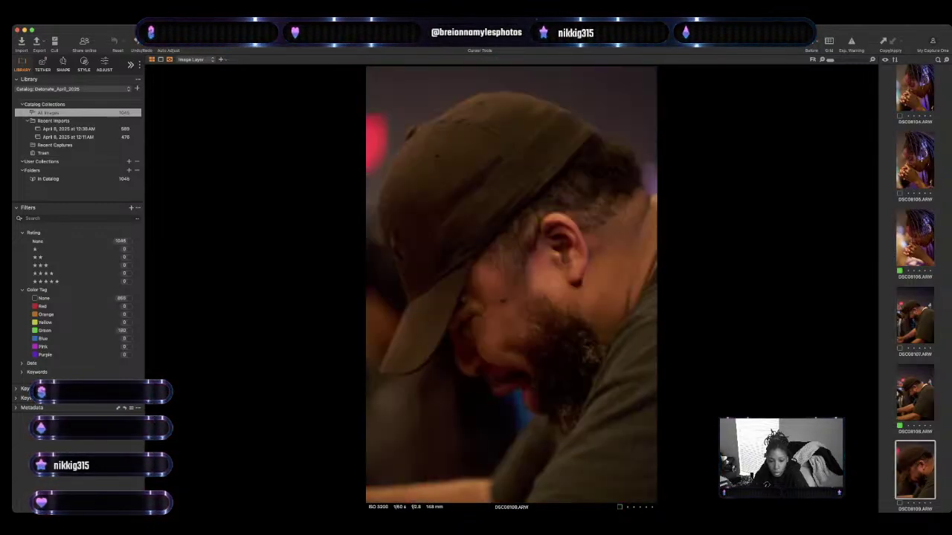
Pass over the close-ups of the man in the cap and tag DSC06111, the man in the plaid shirt, green.
key(Right)
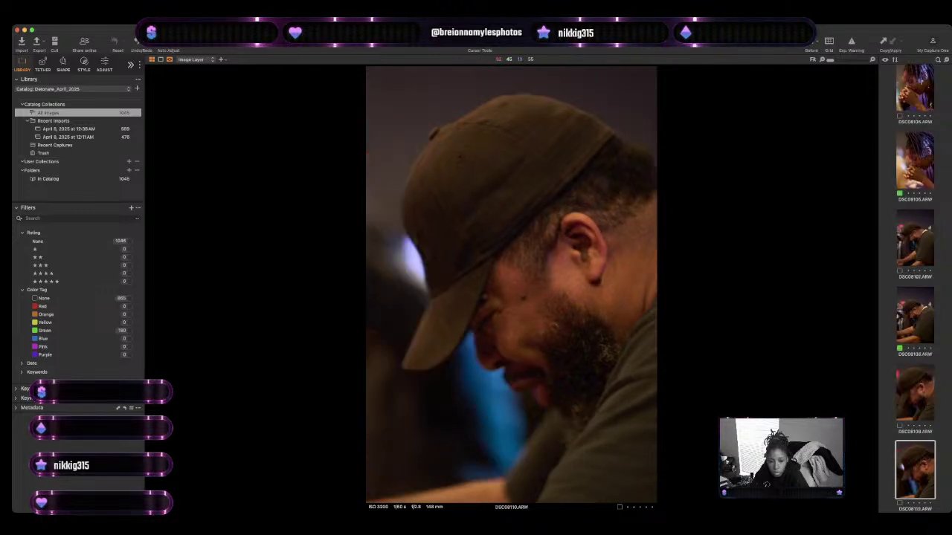
key(Right)
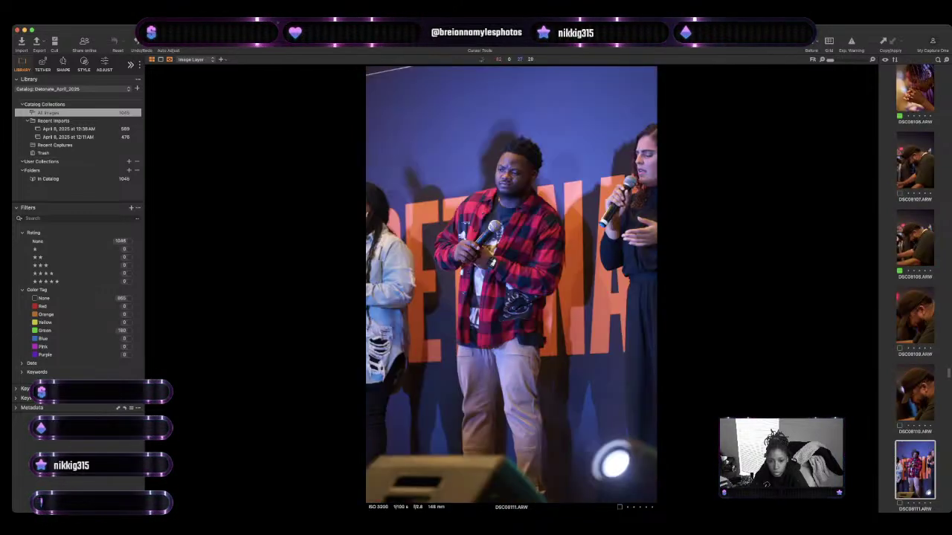
key(plus)
key(Right)
key(Right)
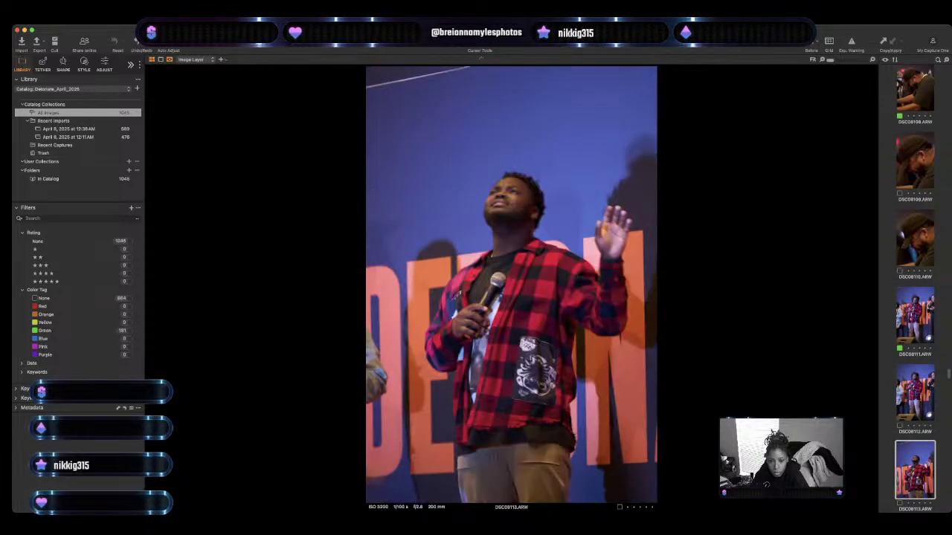
Tag DSC06113, the plaid-shirt man with a raised hand, and DSC06115, the first row-of-audience shot, green.
key(plus)
key(Right)
key(Right)
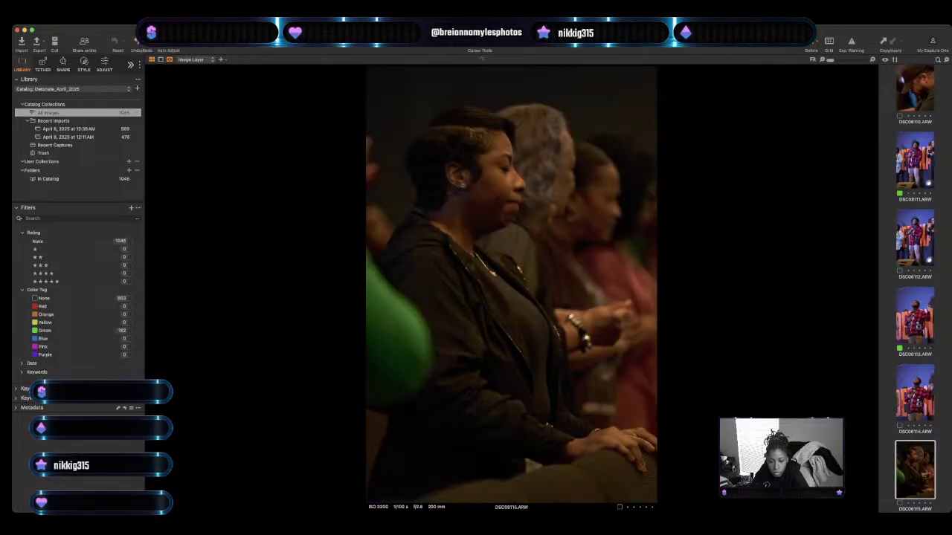
key(Right)
key(Right)
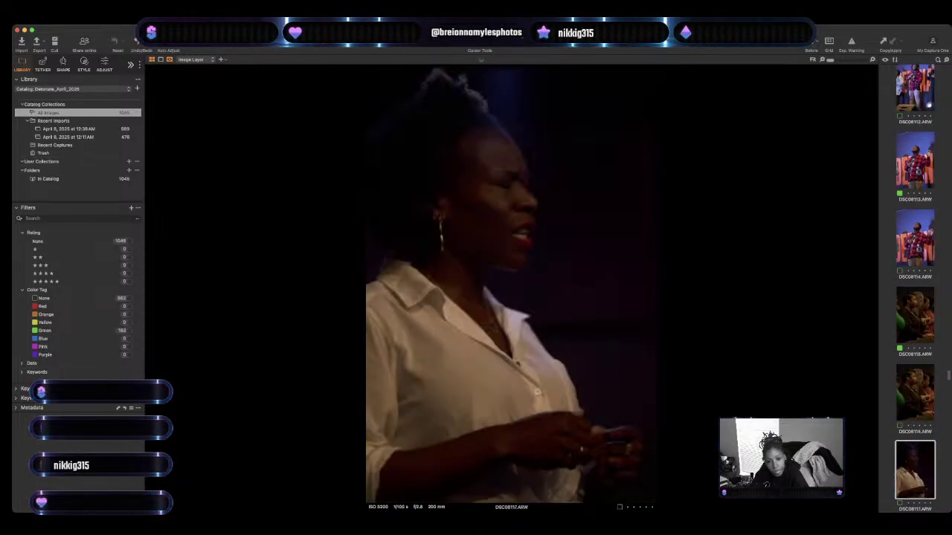
Tag DSC06117, the first close shot of the woman in the white shirt, green and pass over the frames up to DSC06121.
key(plus)
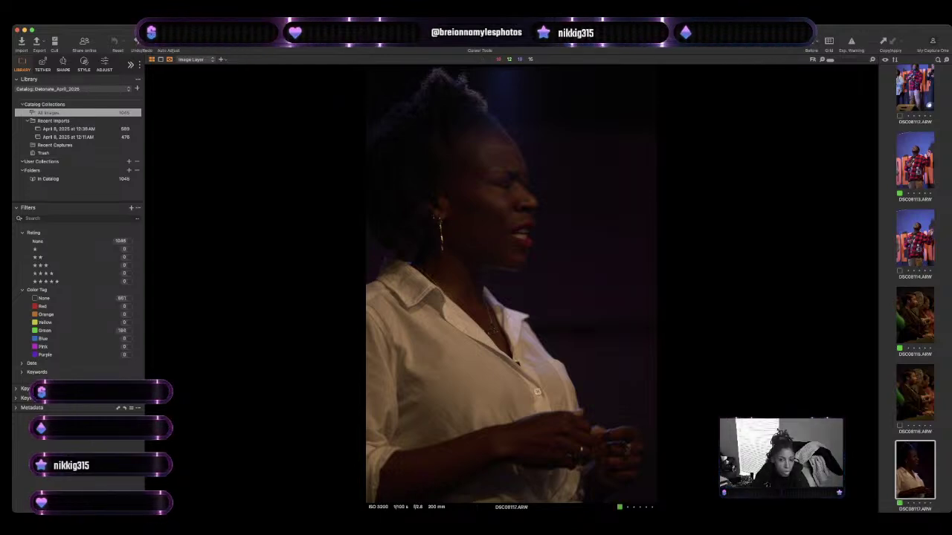
key(Right)
key(Right)
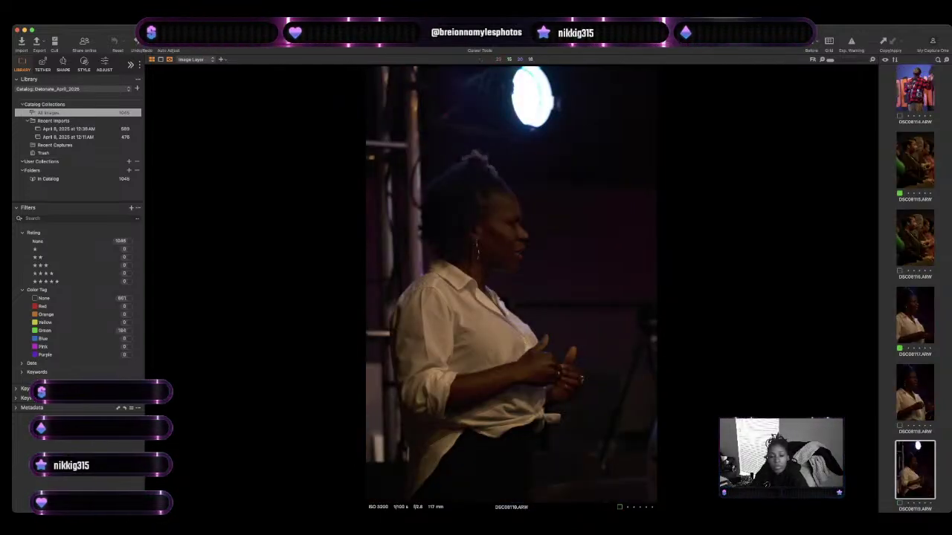
key(Right)
key(Right)
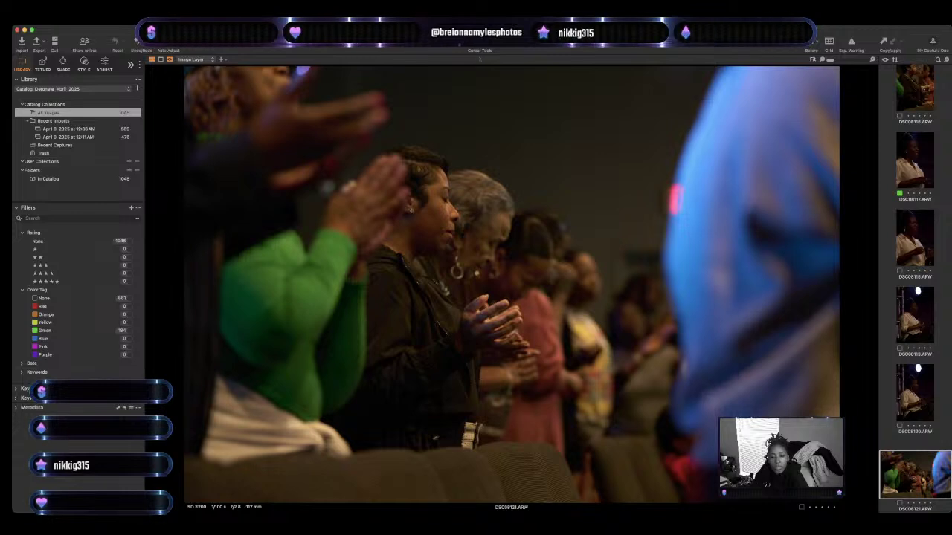
Tag DSC06121, the first row-of-audience shot with the bowed heads, and DSC06125, the clasped-hands close-up, green and advance to DSC06127.
key(plus)
key(Right)
key(Right)
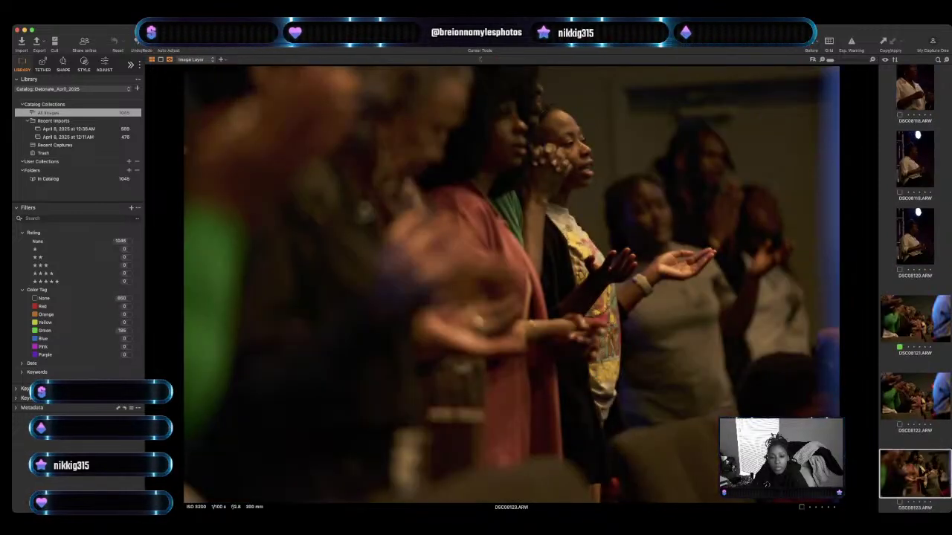
key(Right)
key(Right)
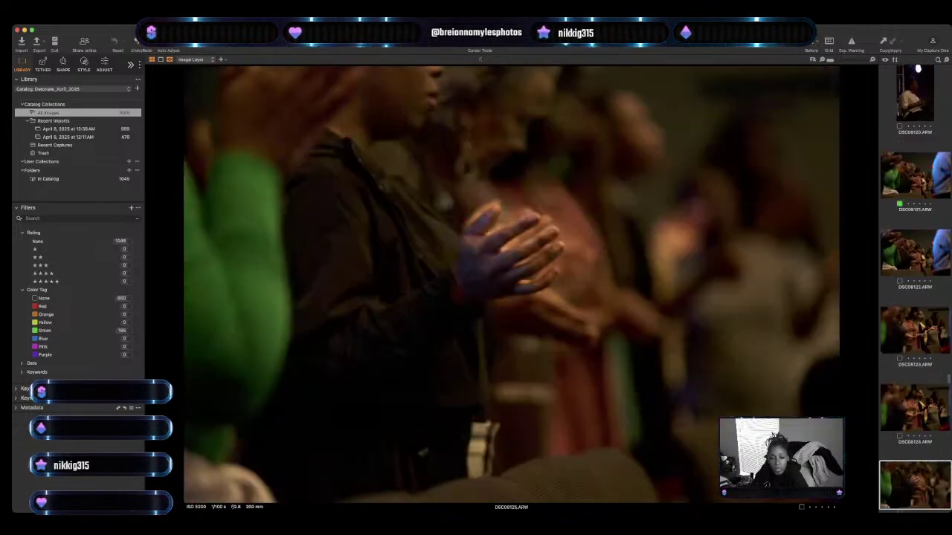
key(Right)
key(Right)
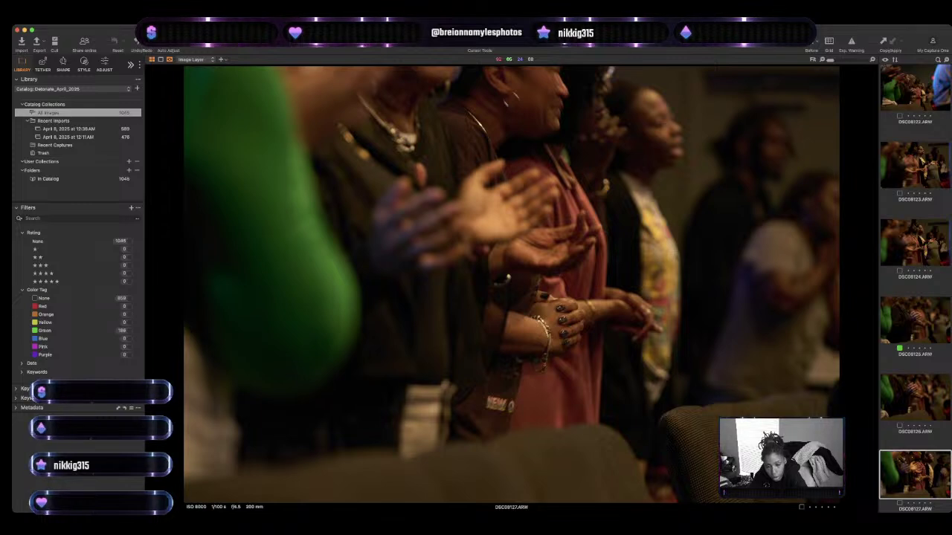
Tag DSC06127, the open-hands audience shot, and DSC06129, the first shot of the kneeling woman looking up, green.
key(Right)
key(Right)
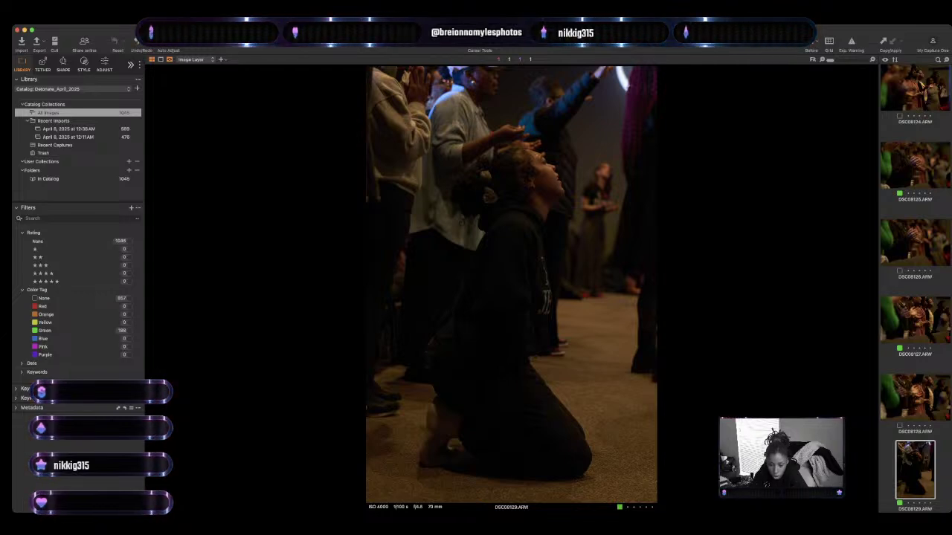
key(Right)
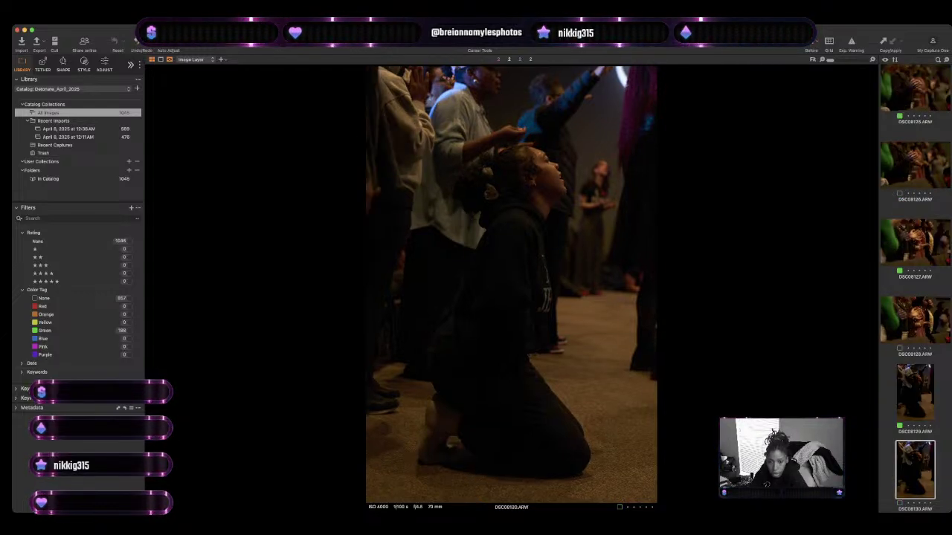
Try a green tag on the profile close-up DSC06132, remove it, and tag DSC06133, the kneeling woman with extended hands, green.
key(Right)
key(Right)
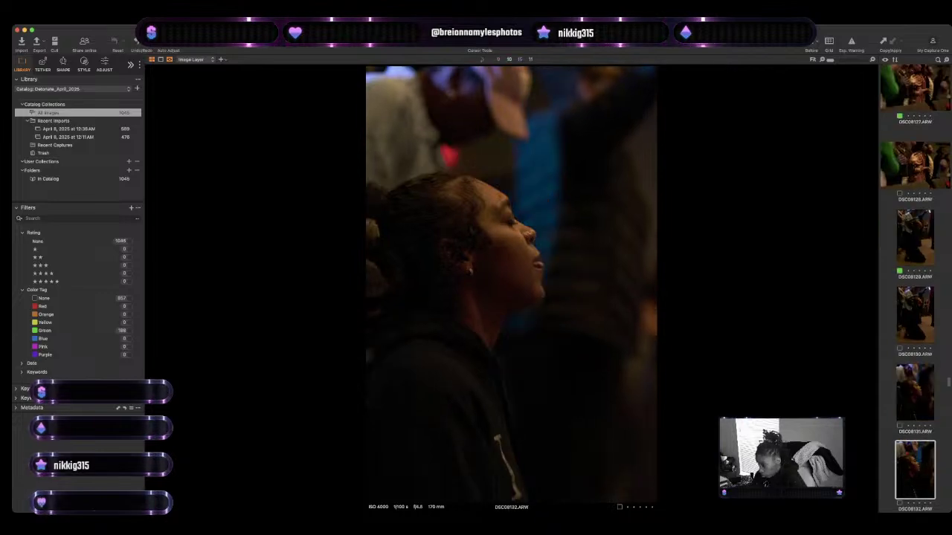
key(plus)
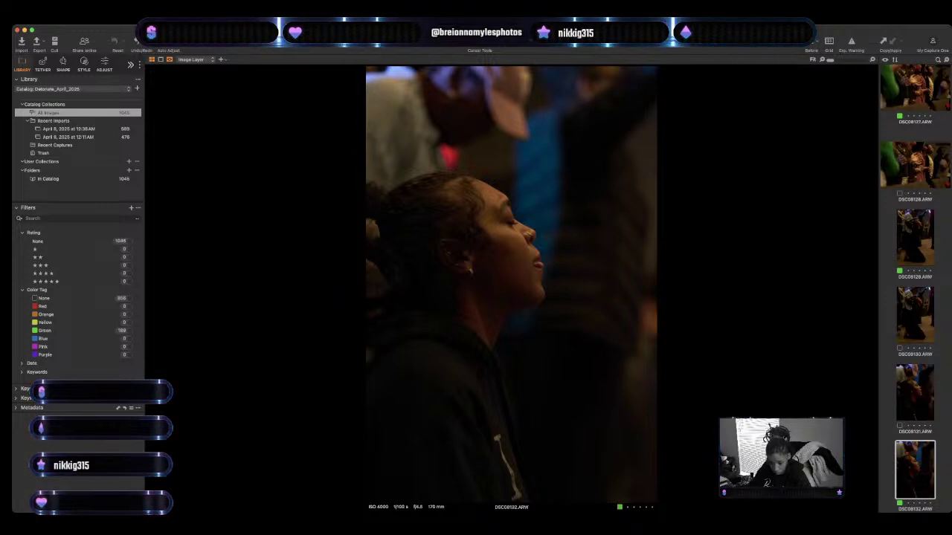
key(Right)
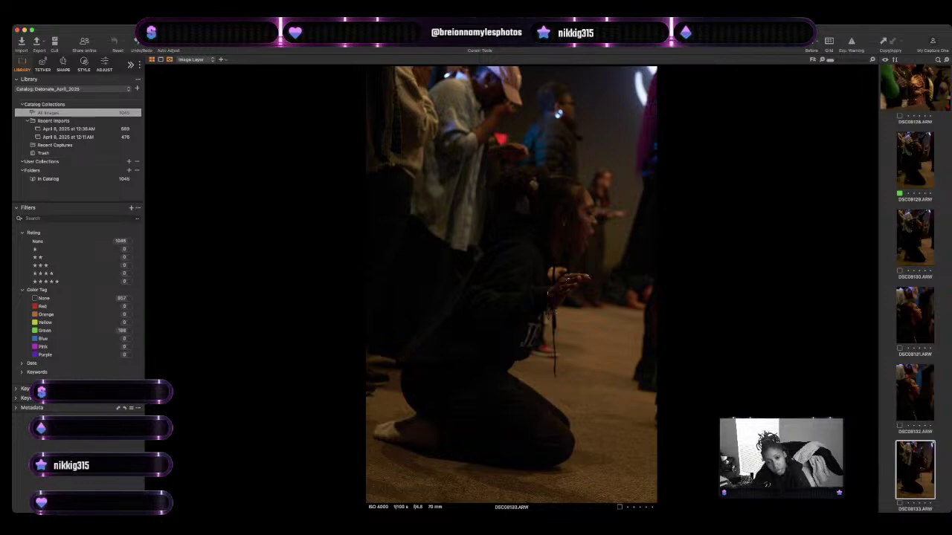
key(Right)
key(Right)
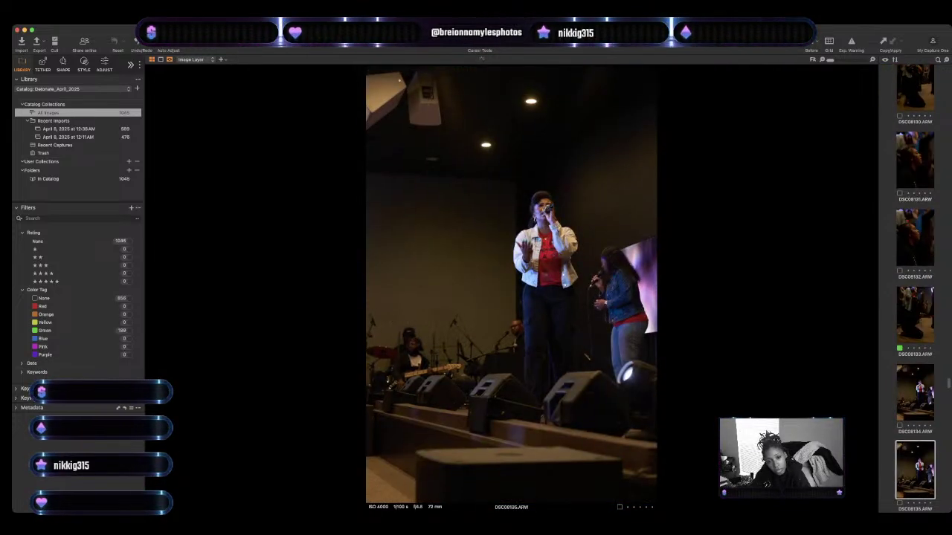
Tag DSC06135, the wide stage shot of the two singers, green and pass over the frames up to DSC06140.
key(Right)
key(Right)
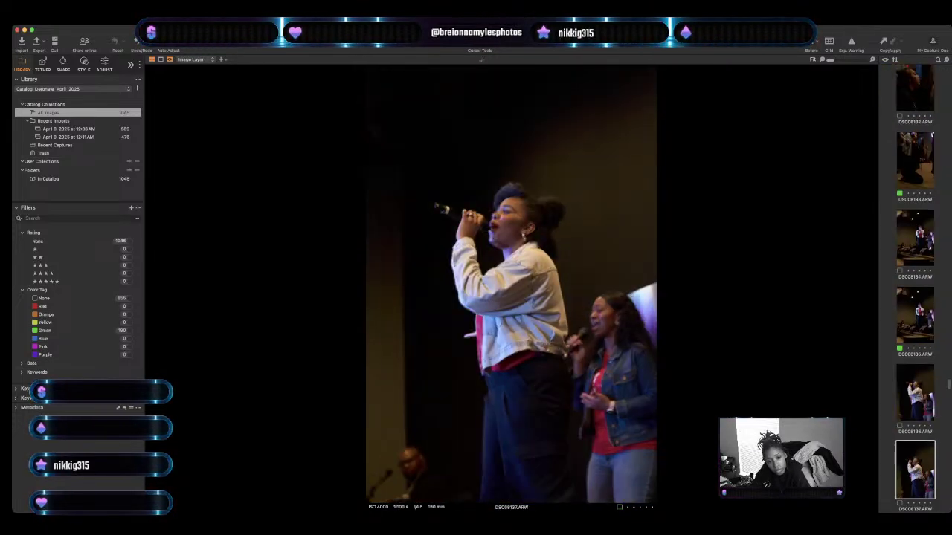
key(Right)
key(Right)
key(Right)
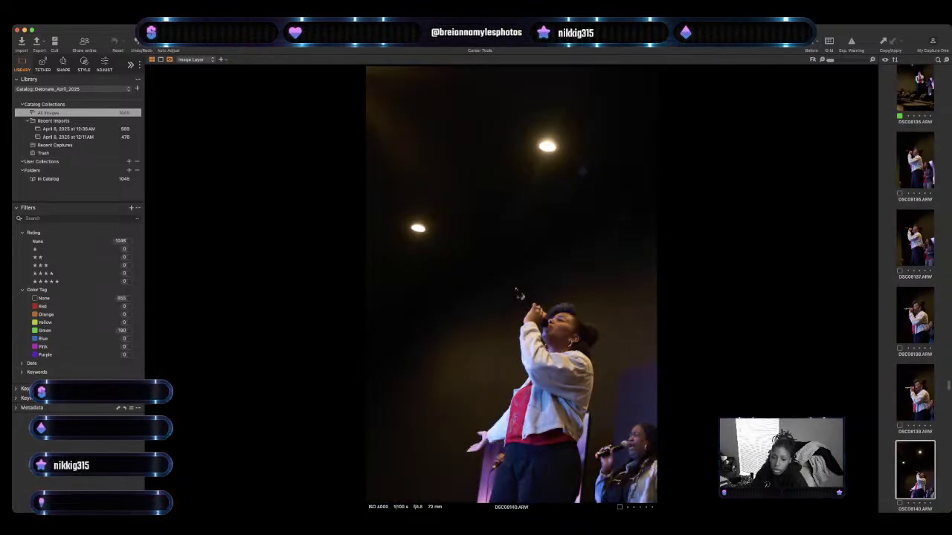
Tag DSC06140, the singer under the ceiling lights, and DSC06142, her first closer shot with a raised hand, green.
key(Right)
key(Right)
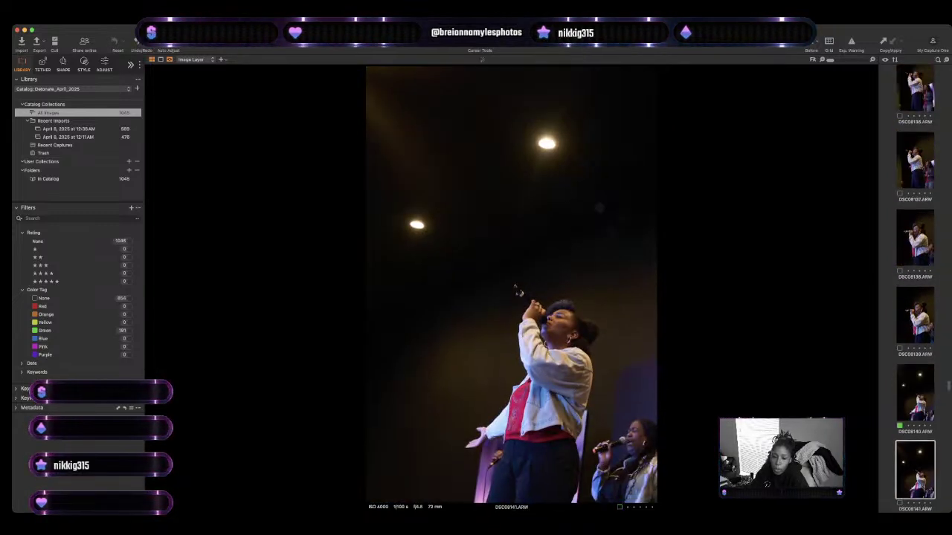
key(Right)
key(Right)
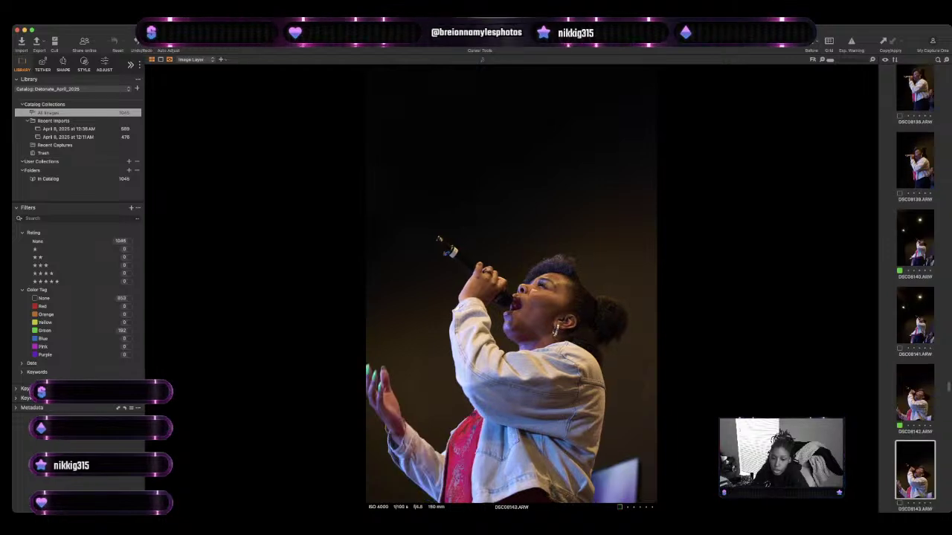
Compare DSC06143 with the tighter DSC06144 of the singer, tag DSC06144 green and advance to DSC06146.
key(Right)
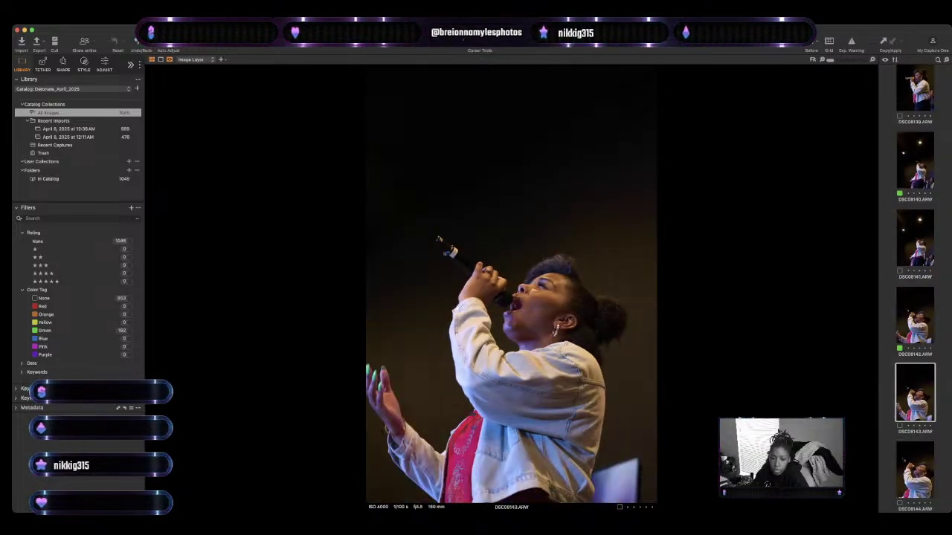
key(Left)
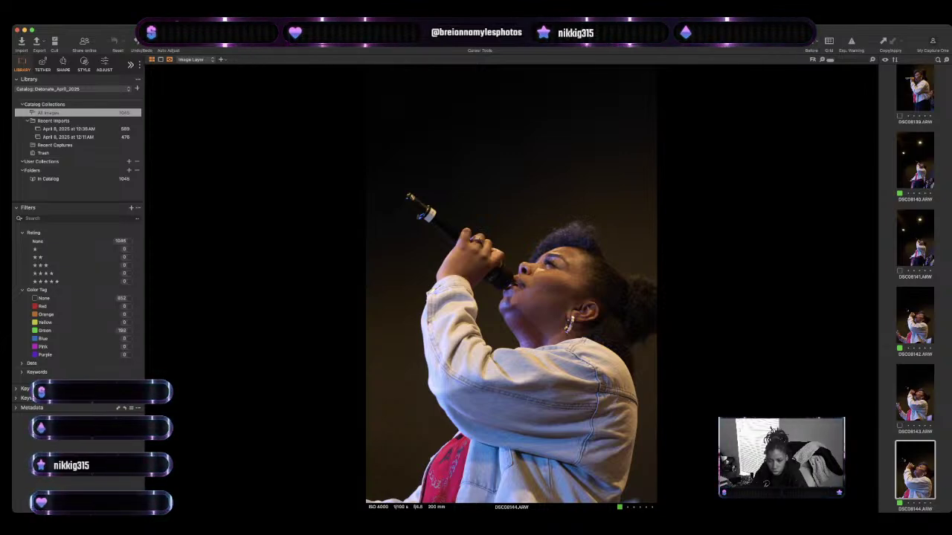
key(Right)
key(Right)
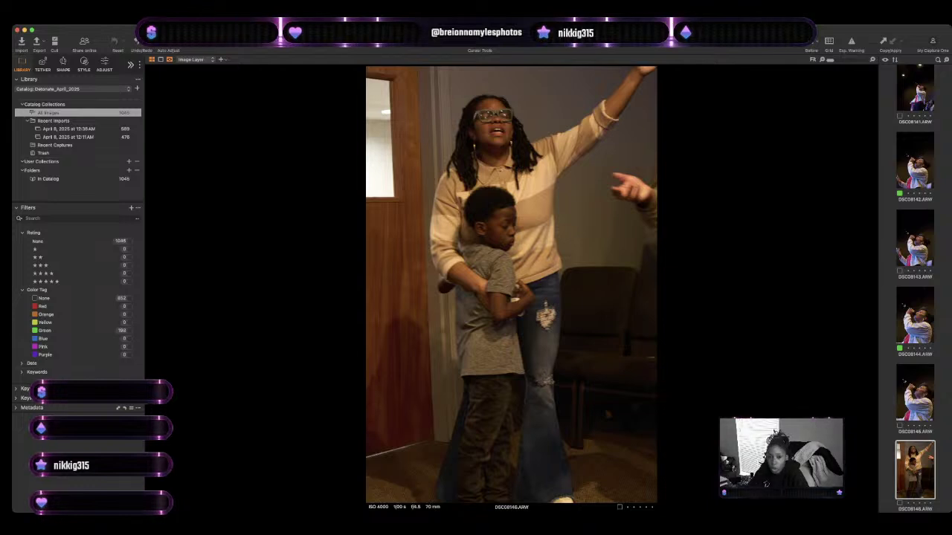
Tag DSC06146, the woman with a raised arm holding the boy, green and pass over the similar frames up to DSC06151.
key(Right)
key(Right)
key(Right)
key(Right)
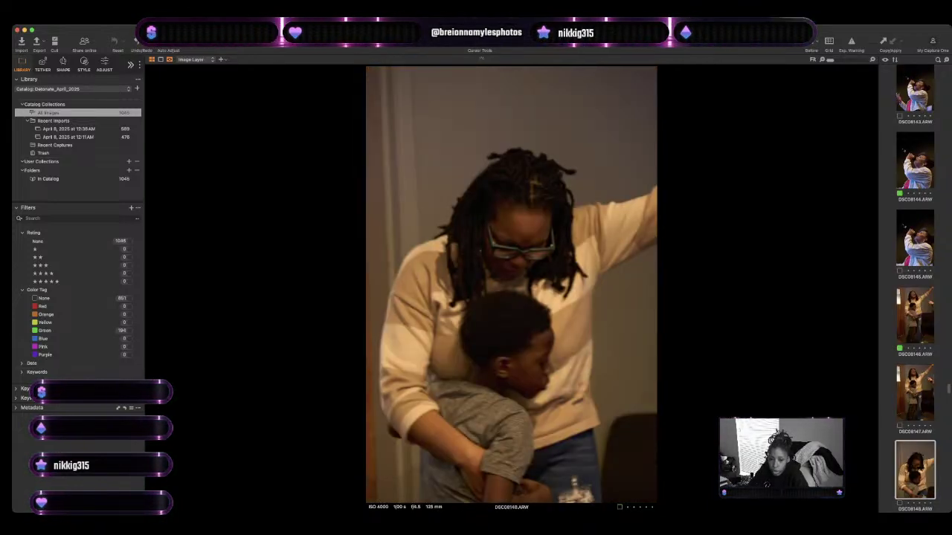
key(Right)
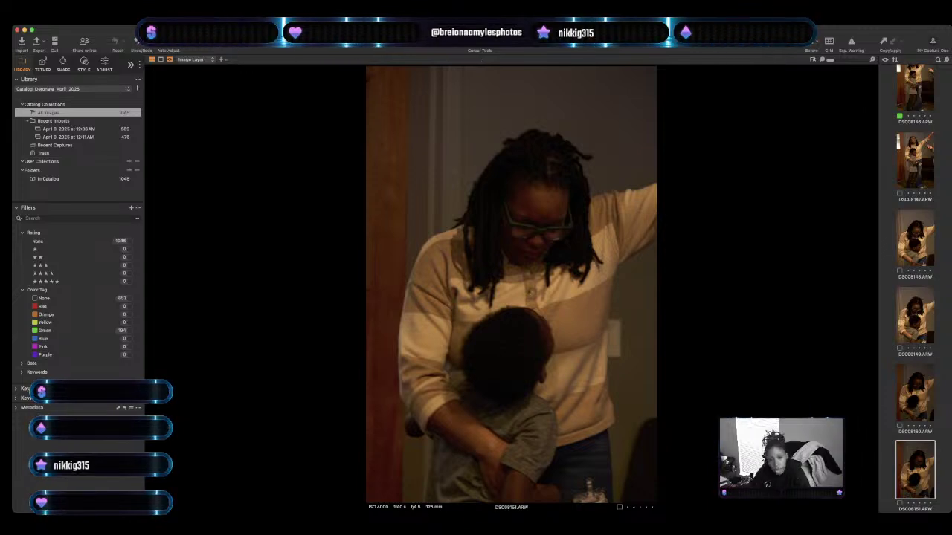
Recheck DSC06151, pass over DSC06152 and tag DSC06153, the second shot of the seated man with glasses on his head, green.
key(Right)
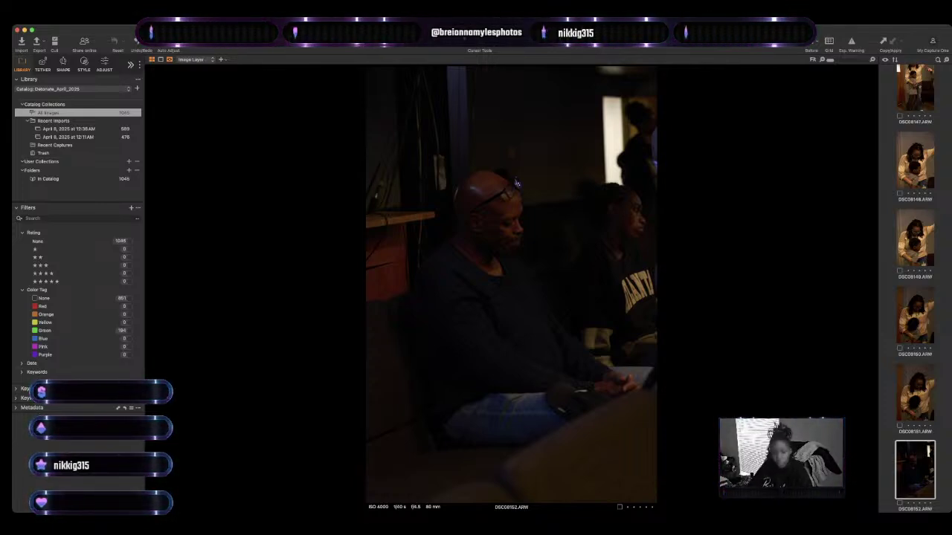
key(Left)
key(Right)
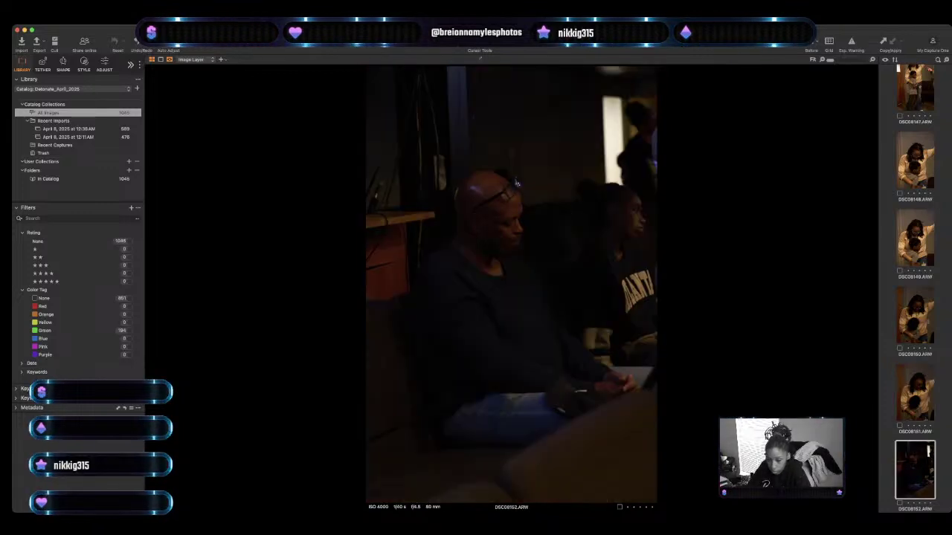
key(Right)
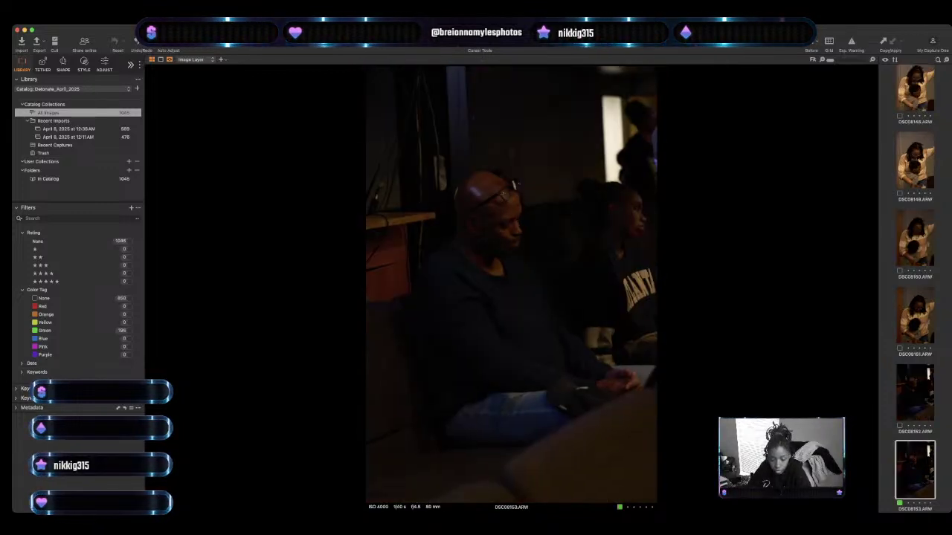
Return to DSC06154, the person bowed over the chairs, tag it green and advance to DSC06156.
key(Right)
key(Right)
key(Left)
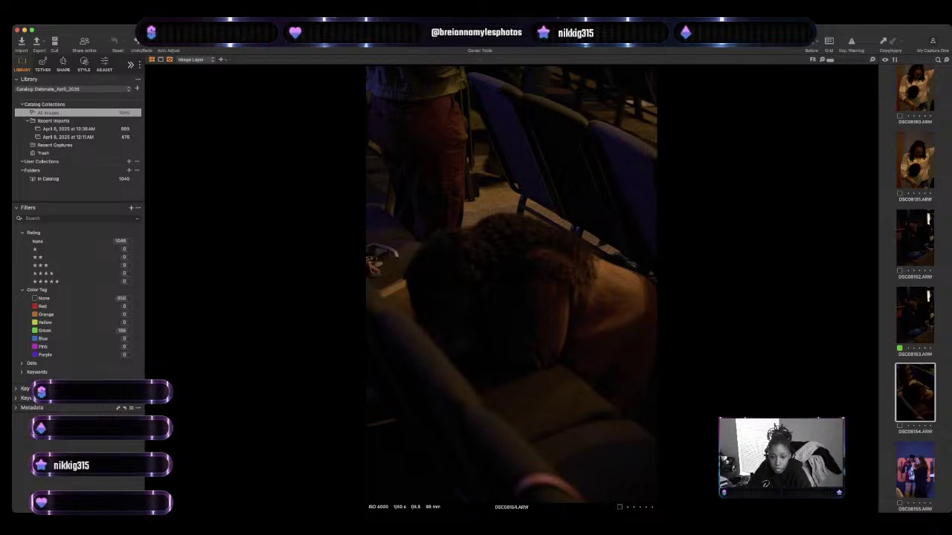
key(Right)
key(Right)
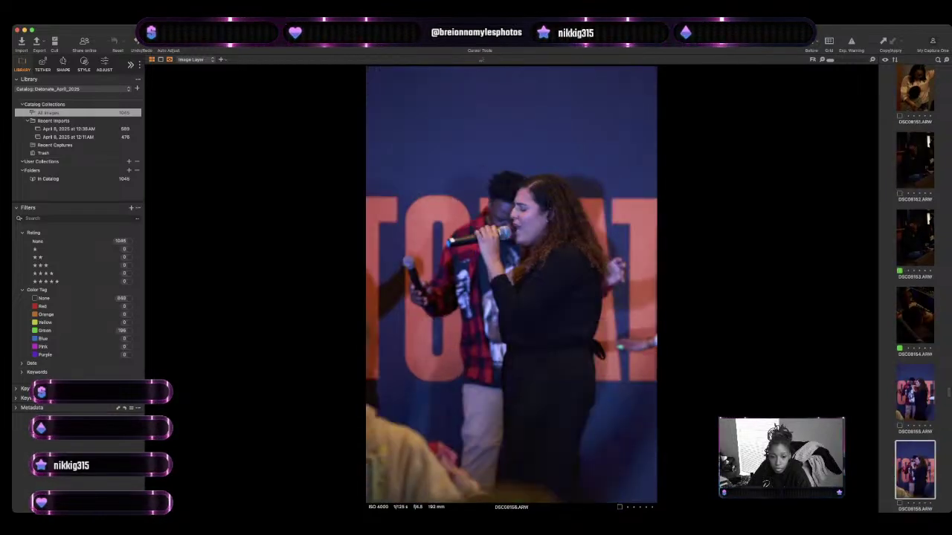
Review the frames of the curly-haired woman with the microphone and the dark audience shots up to DSC06166 without tagging any.
key(Right)
key(Right)
key(Right)
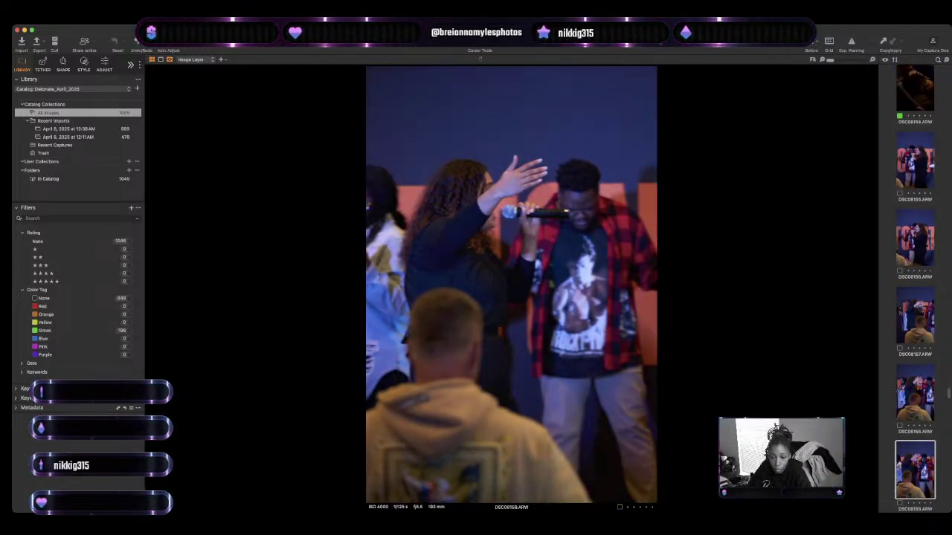
key(Right)
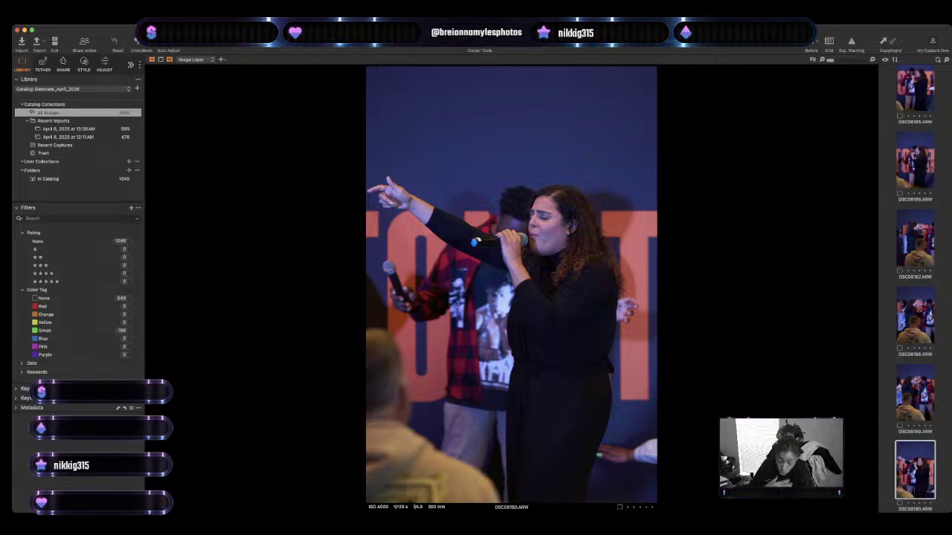
key(Right)
key(Right)
key(Right)
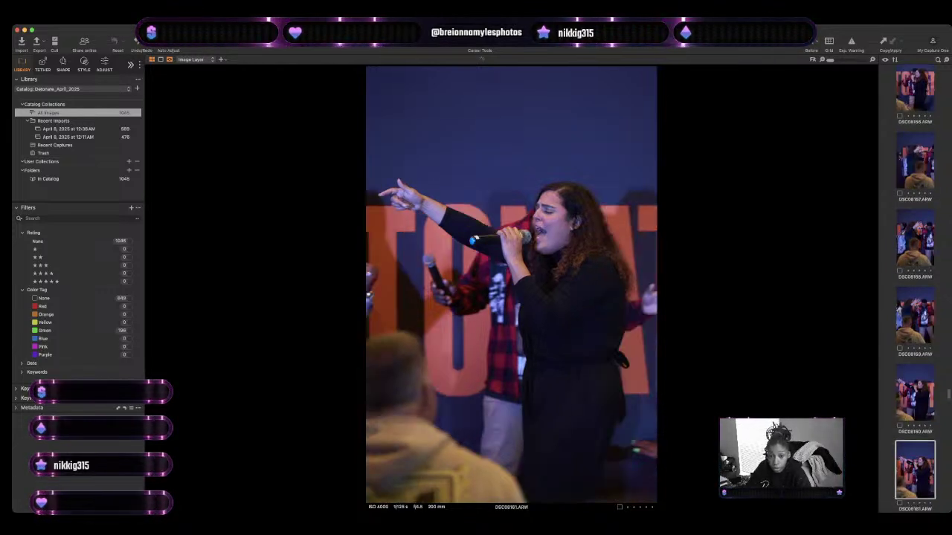
key(Right)
key(Right)
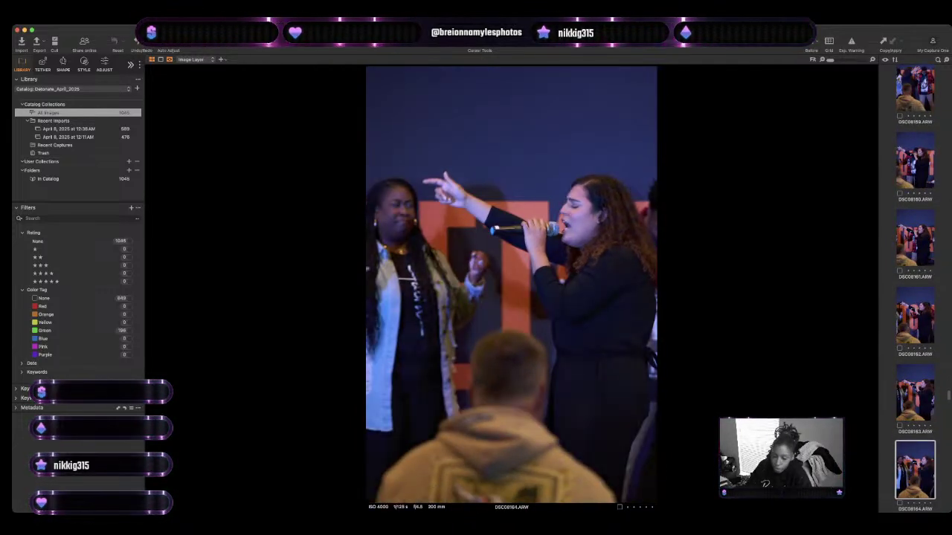
key(Right)
key(Right)
key(Right)
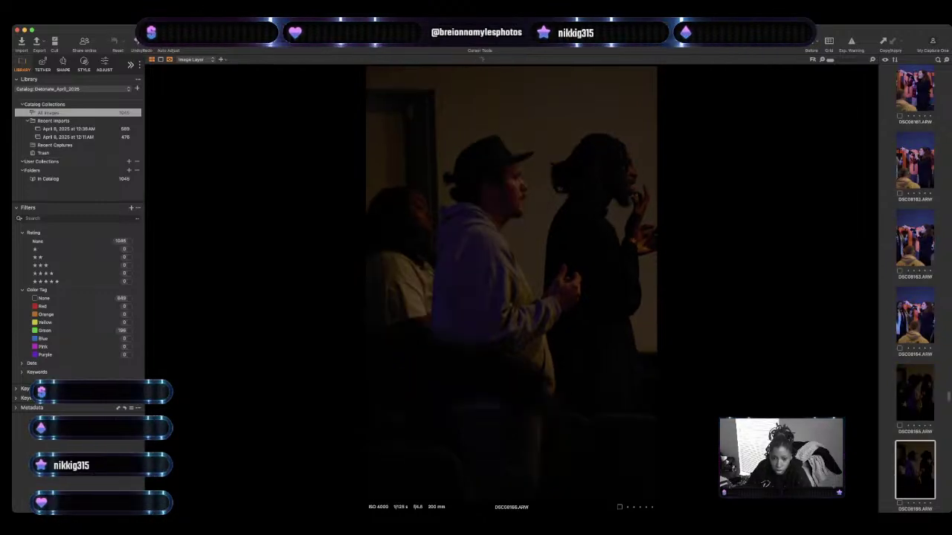
Look ahead to DSC06170, step back and tag DSC06169, the first shot of the gray-haired woman wiping her eyes, green.
key(Right)
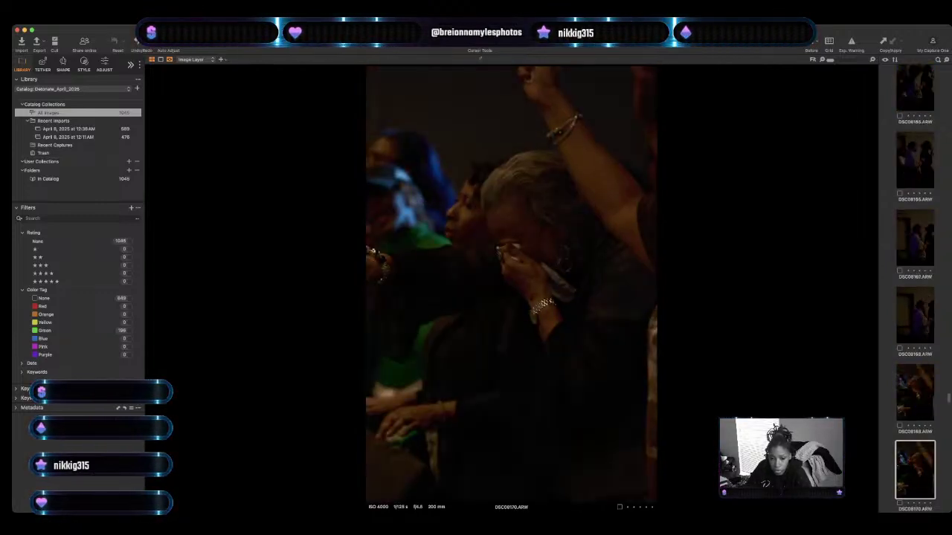
key(Left)
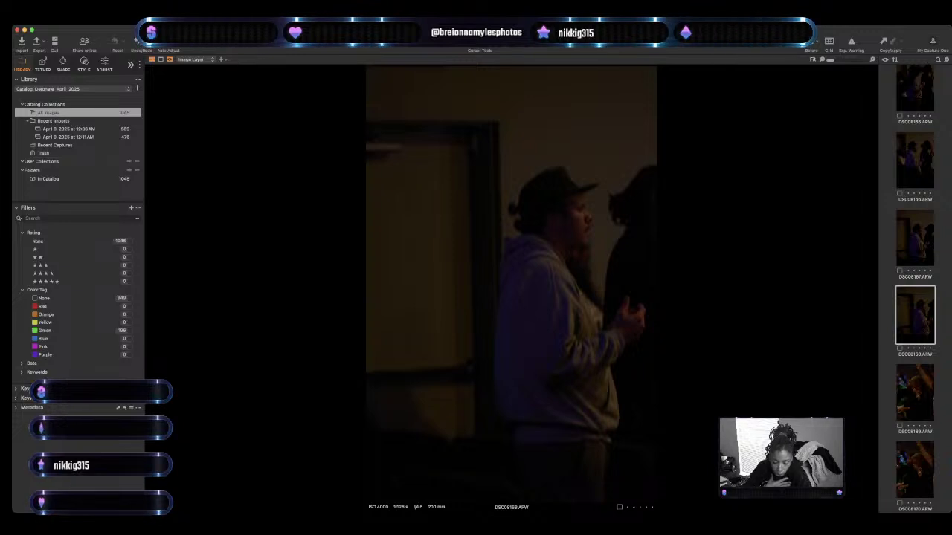
key(Right)
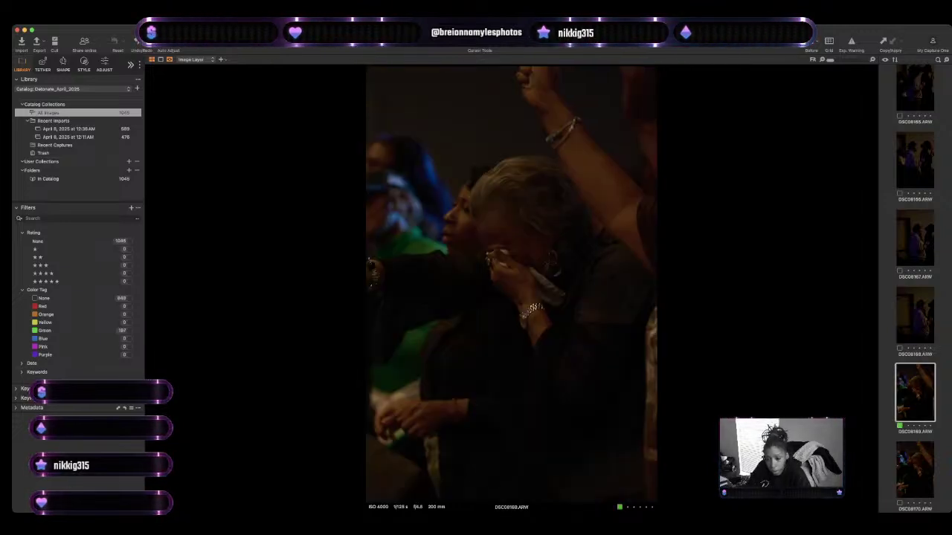
key(plus)
key(Right)
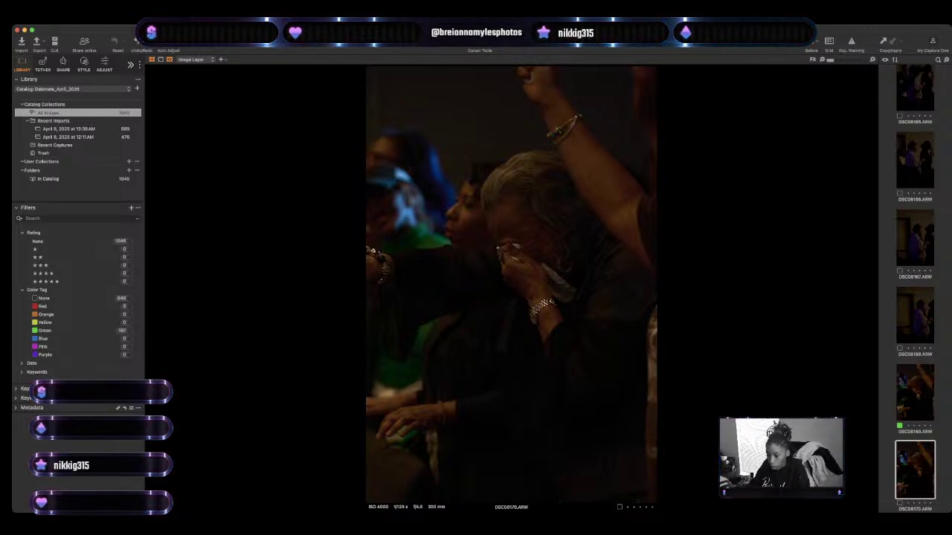
Tag DSC06170, the second shot of the gray-haired woman wiping her eyes, green and pass over the frames up to DSC06173.
key(Right)
key(Right)
key(Right)
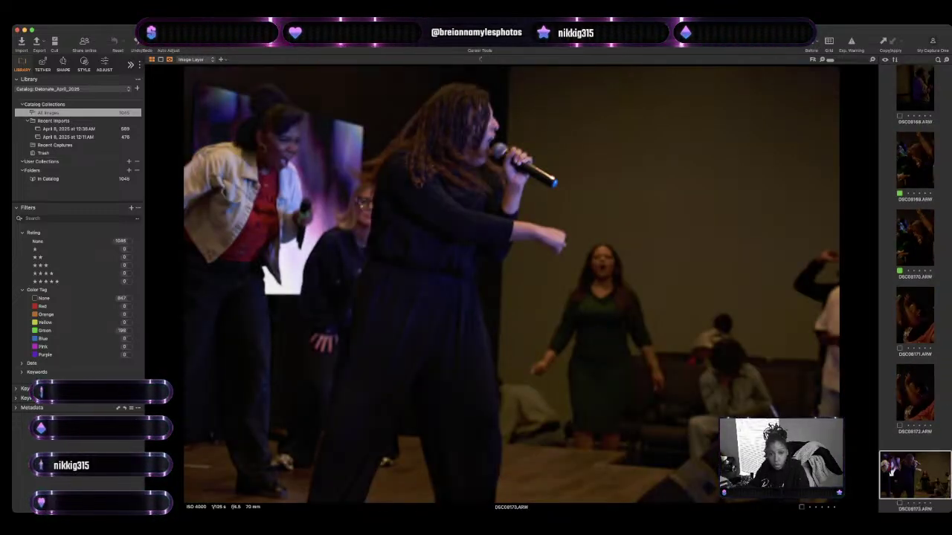
Tag DSC06173, the first wide shot of the curly-haired woman singing on stage, green and pass over the frames up to DSC06179.
key(Right)
key(Right)
key(Right)
key(Right)
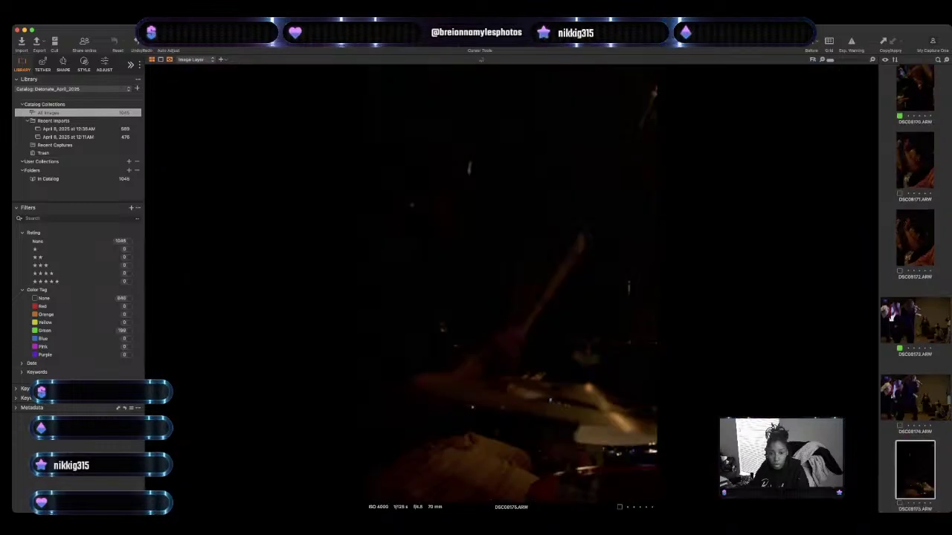
key(Right)
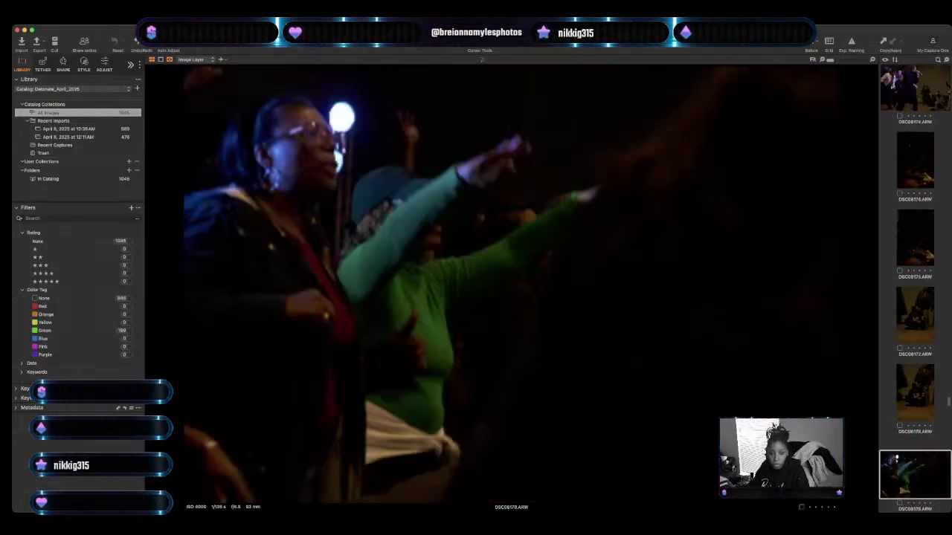
Tag DSC06178, the person seated on the floor, and DSC06182, the long-haired woman with the microphone, green and pass on to DSC06184.
key(Left)
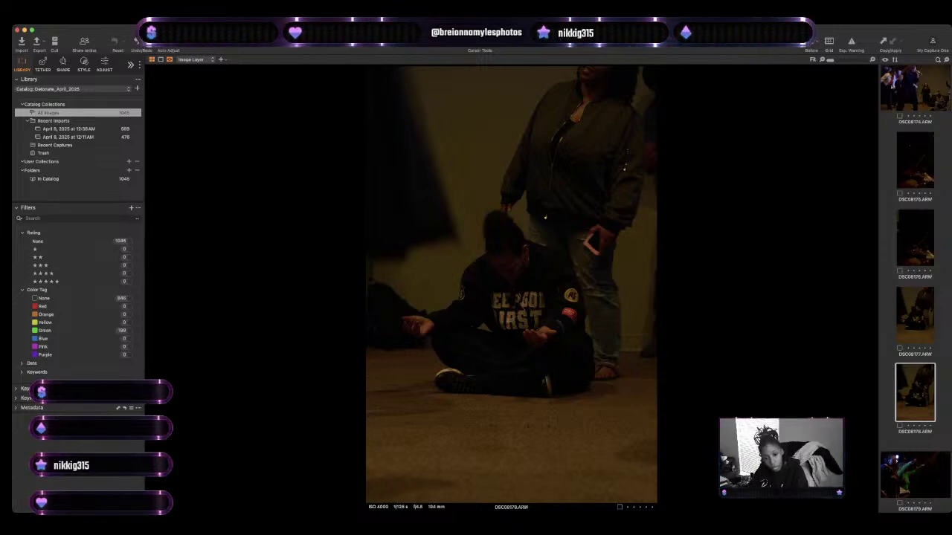
key(plus)
key(Right)
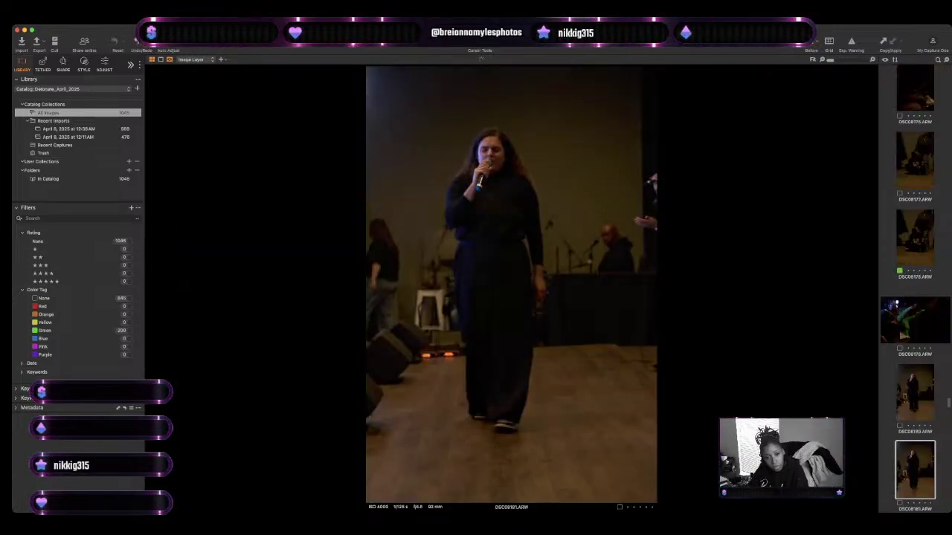
key(plus)
key(Right)
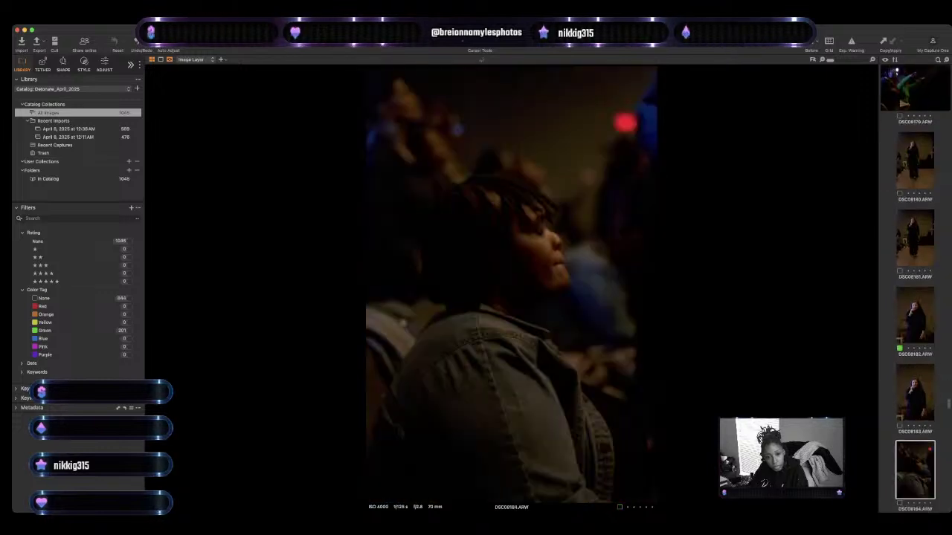
Tag DSC06185, the second profile shot of the person in the denim jacket, green and pass on to DSC06188.
key(Right)
key(plus)
key(Right)
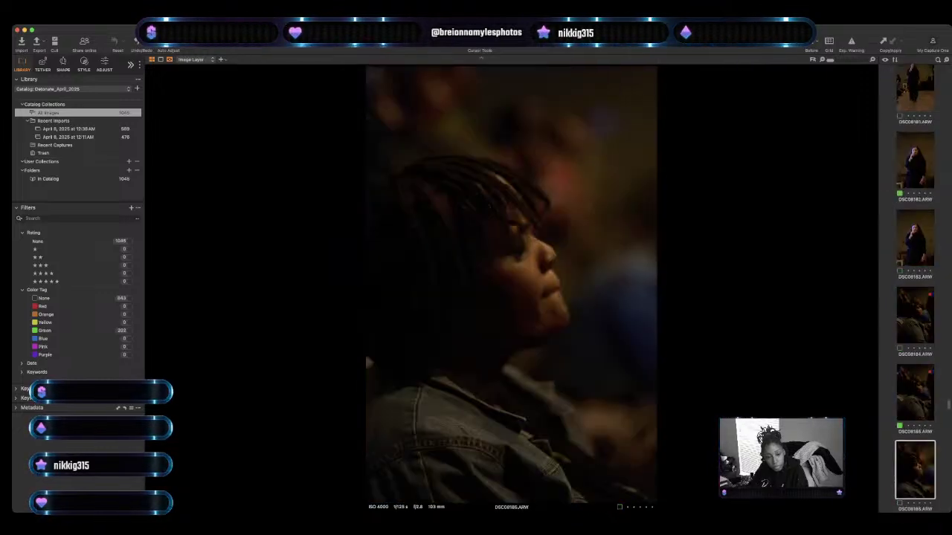
key(Right)
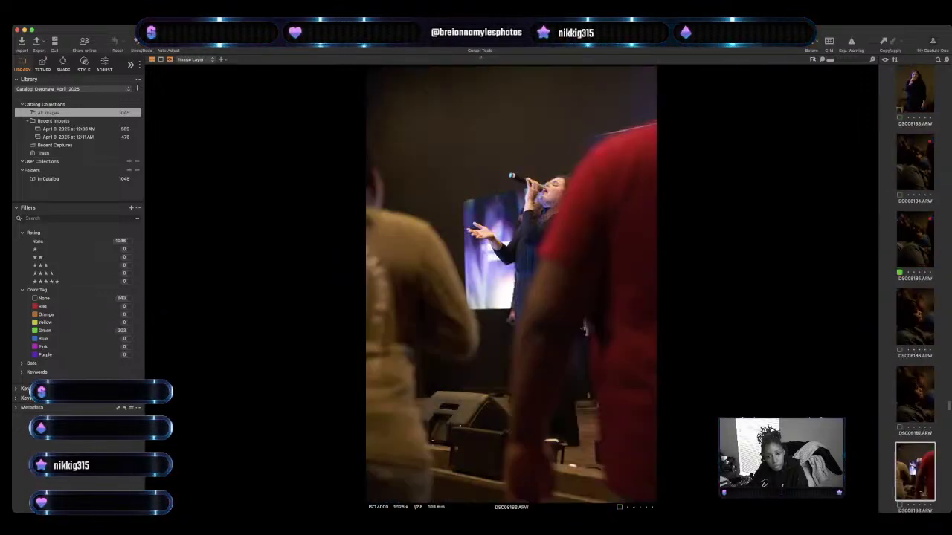
Tag DSC06188, the singer framed between two people in the foreground, green and pass over the frames up to DSC06191.
key(Right)
key(Right)
key(Right)
key(Right)
key(Right)
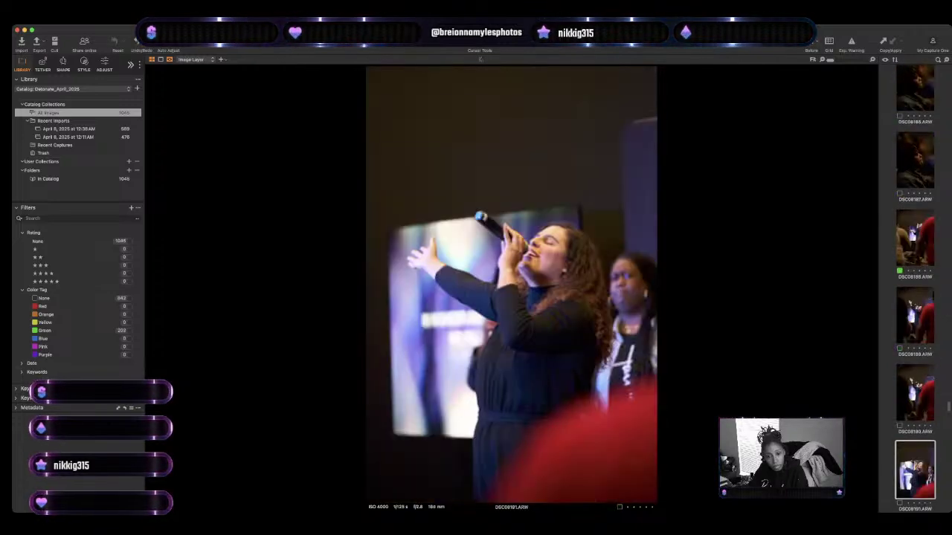
Tag DSC06191, the curly-haired singer with her arm outstretched, green and pass over the frames up to DSC06195.
key(plus)
key(Right)
key(Right)
key(Right)
key(Right)
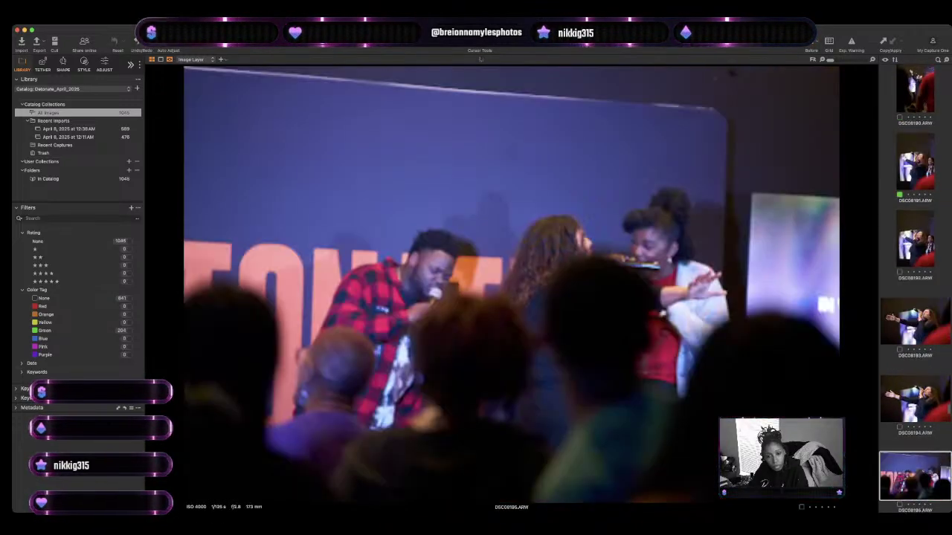
Step back and tag DSC06194, the second horizontal shot of the curly-haired singer, green, passing on to DSC06197.
key(Left)
key(plus)
key(Right)
key(Right)
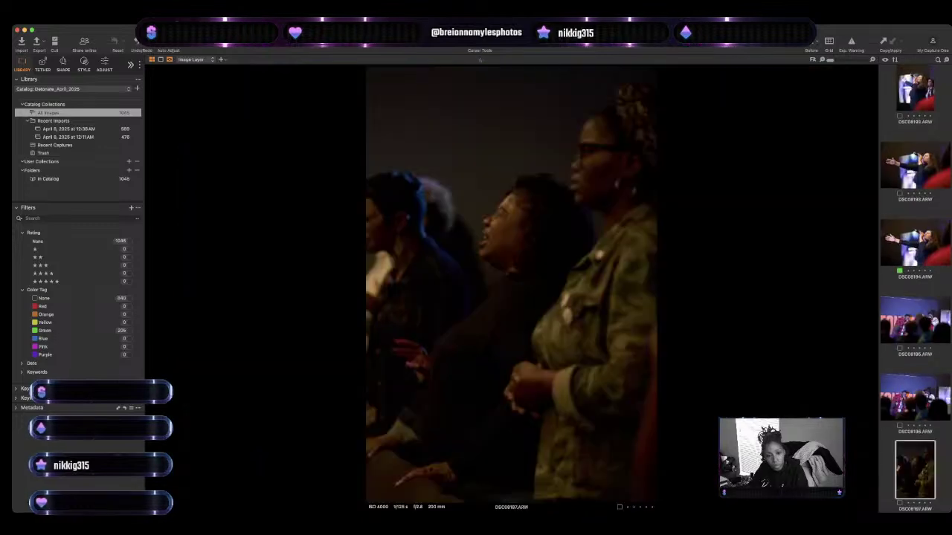
Tag DSC06198, the woman in the camouflage jacket, and DSC06199, the close-up of the woman with closed eyes, green.
key(Right)
key(plus)
key(Right)
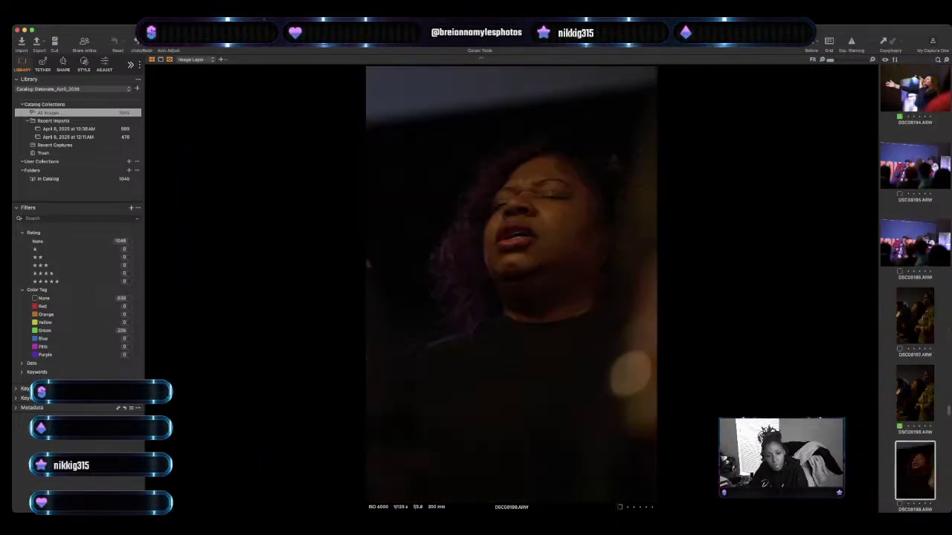
key(plus)
key(Right)
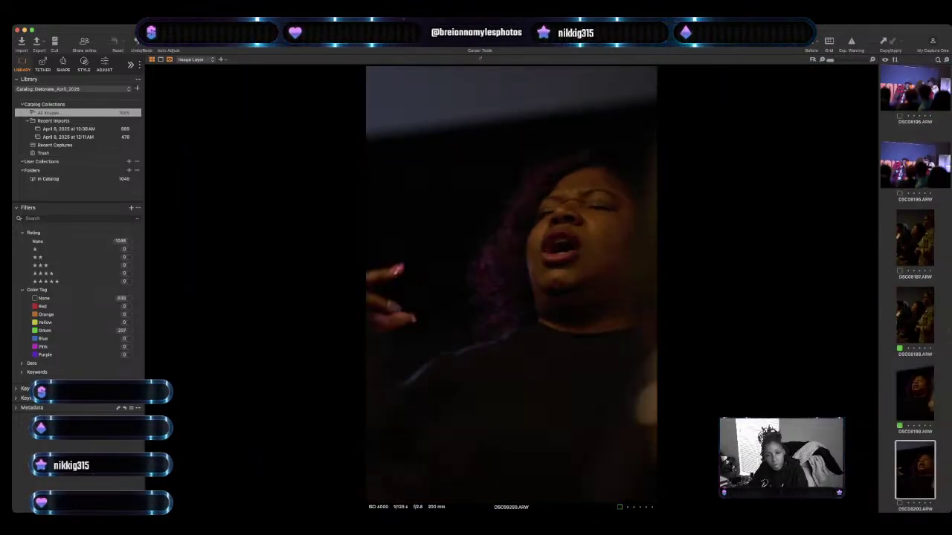
Tag DSC06204, the second shot of the woman in the green top and cap, green and pass over the frames up to DSC06207.
key(Right)
key(Right)
key(Right)
key(Right)
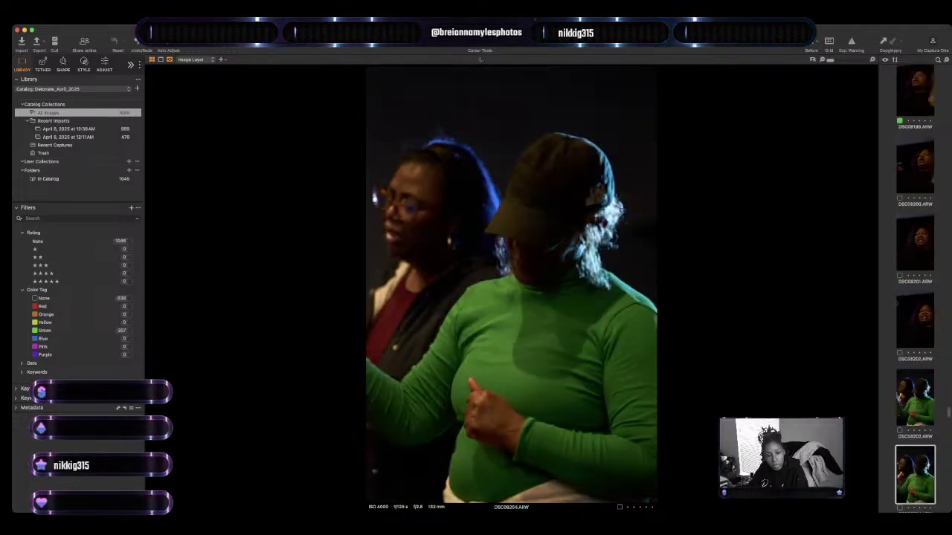
key(plus)
key(Right)
key(Right)
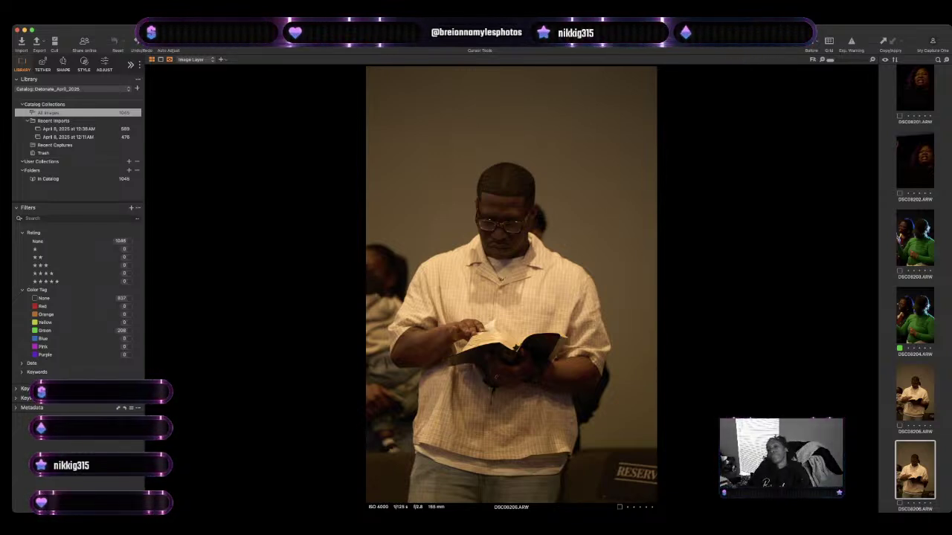
key(Right)
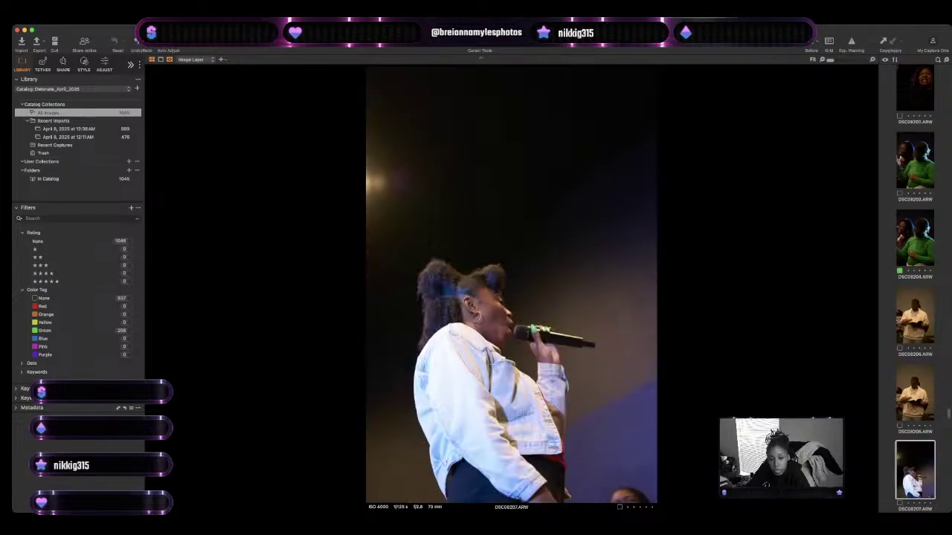
Tag DSC06210, the low-angle shot of the singer beneath the stage light, green and pass over the similar frames up to DSC06214.
key(Right)
key(Right)
key(Right)
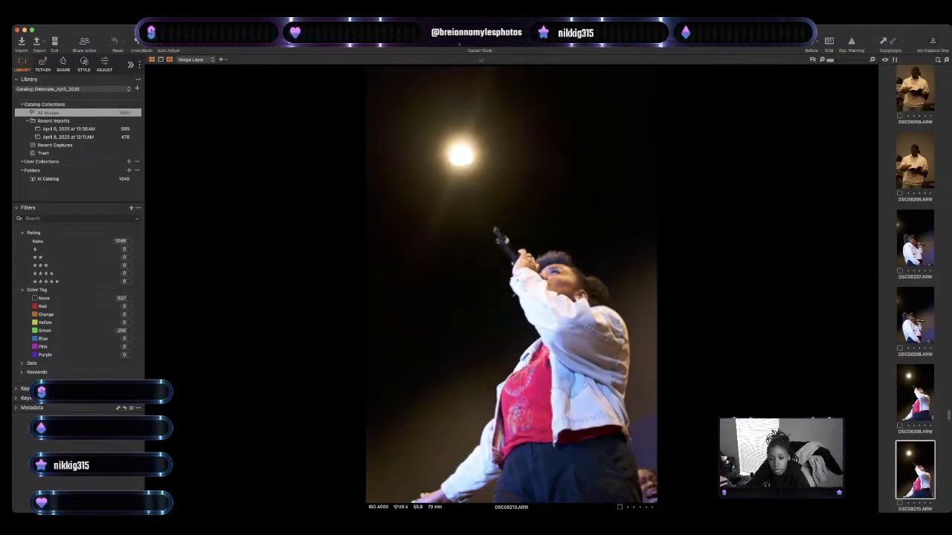
key(Right)
key(Left)
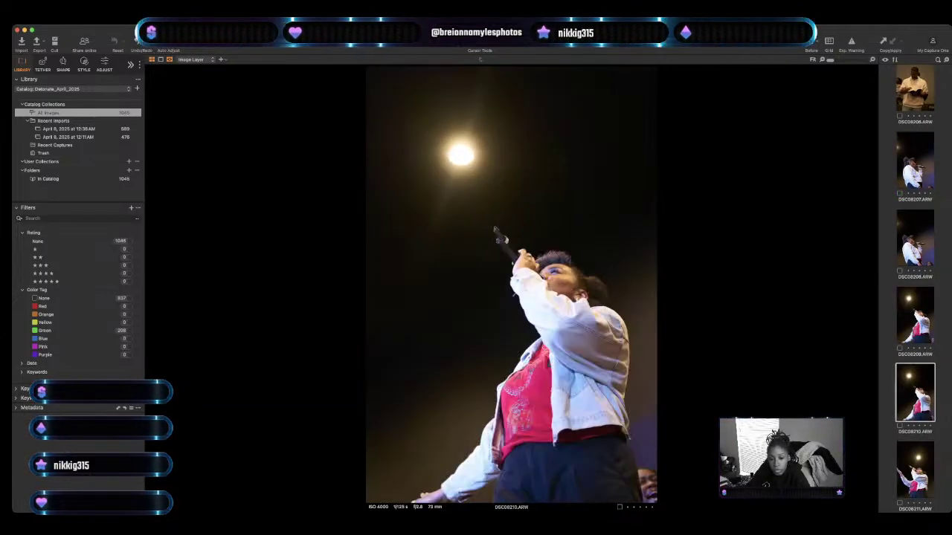
key(plus)
key(Right)
key(Right)
key(Right)
key(Right)
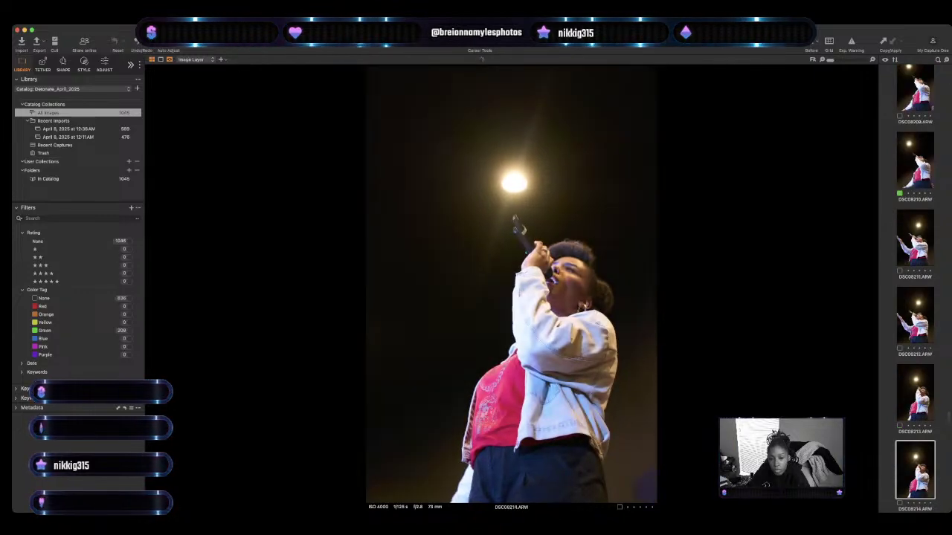
Tag DSC06215 and DSC06216, the horizontal close-ups of the two singers in denim jackets, green.
key(Right)
key(Right)
key(Left)
key(plus)
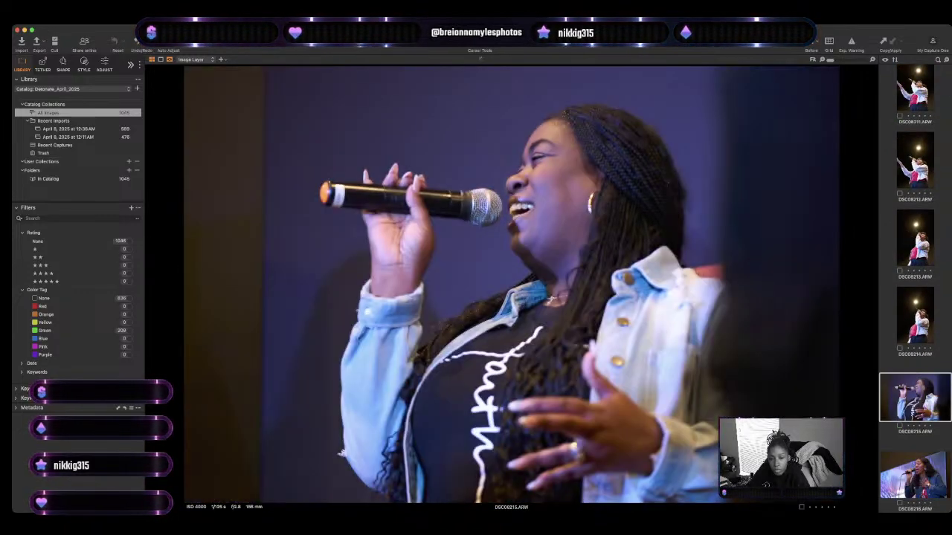
key(Right)
key(plus)
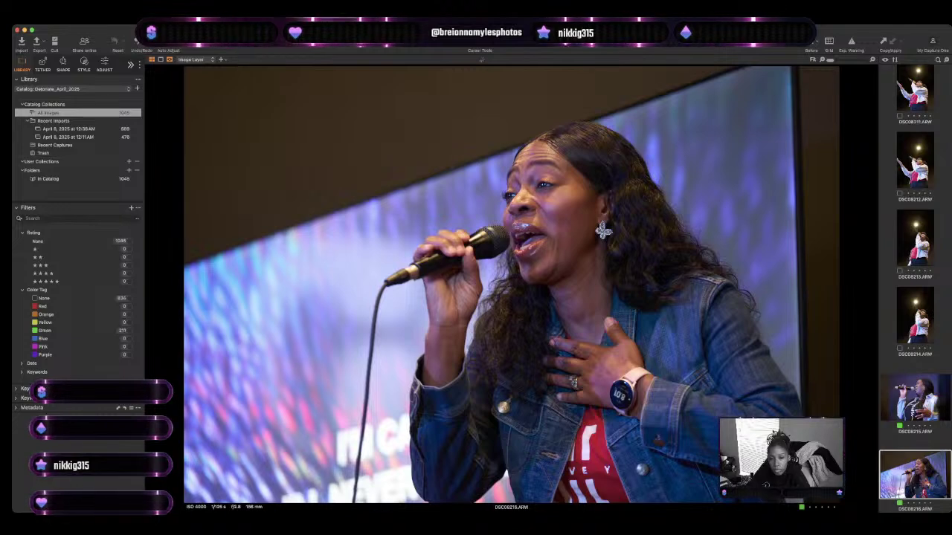
Skip DSC06217 and tag DSC06218 and DSC06220, the shots of the bass player, green.
key(Right)
key(Right)
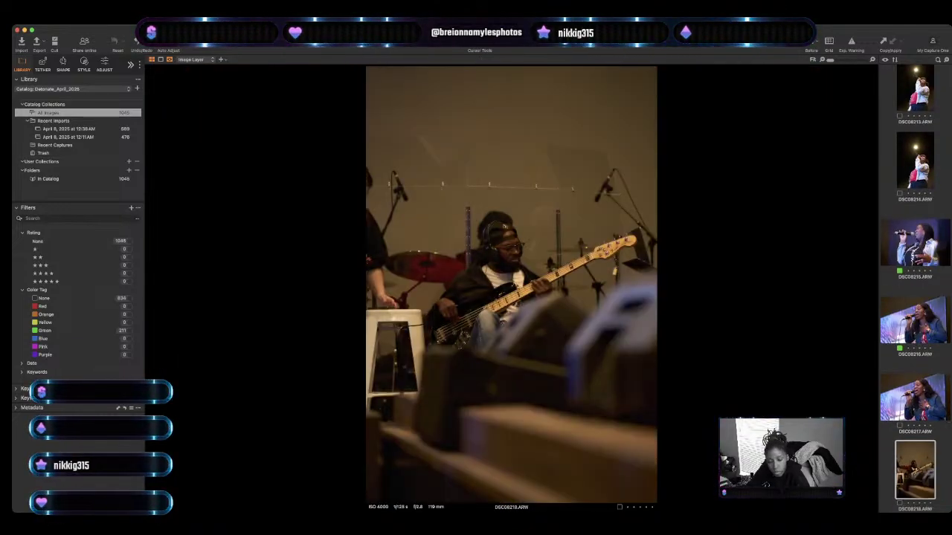
key(plus)
key(Right)
key(Right)
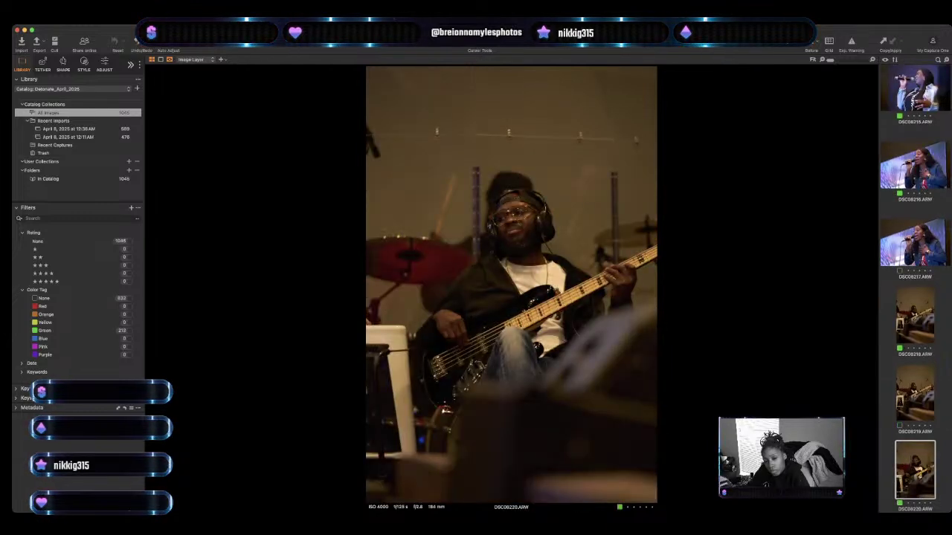
Tag DSC06221, another bass player shot, and DSC06223, the person standing with clasped hands, green and pass on to DSC06225.
key(Right)
key(plus)
key(Right)
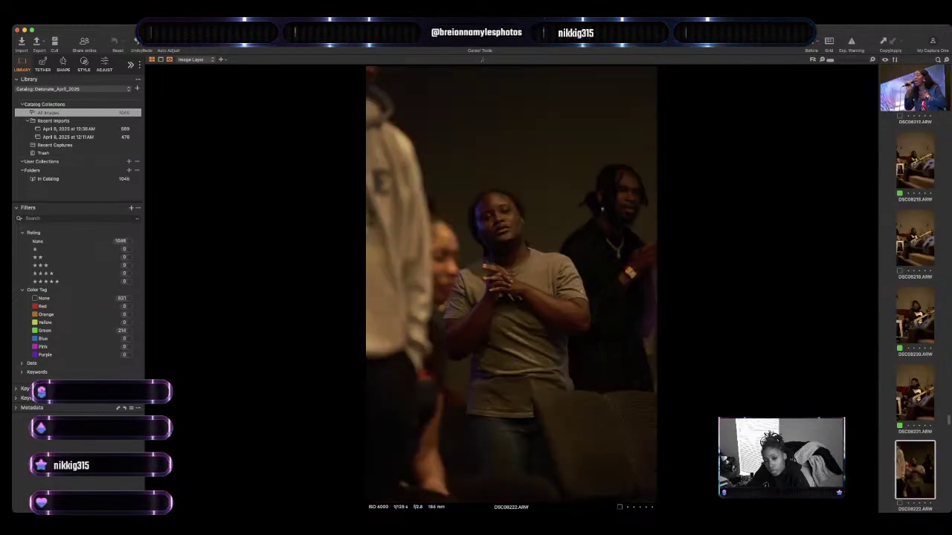
key(Right)
key(plus)
key(Right)
key(Right)
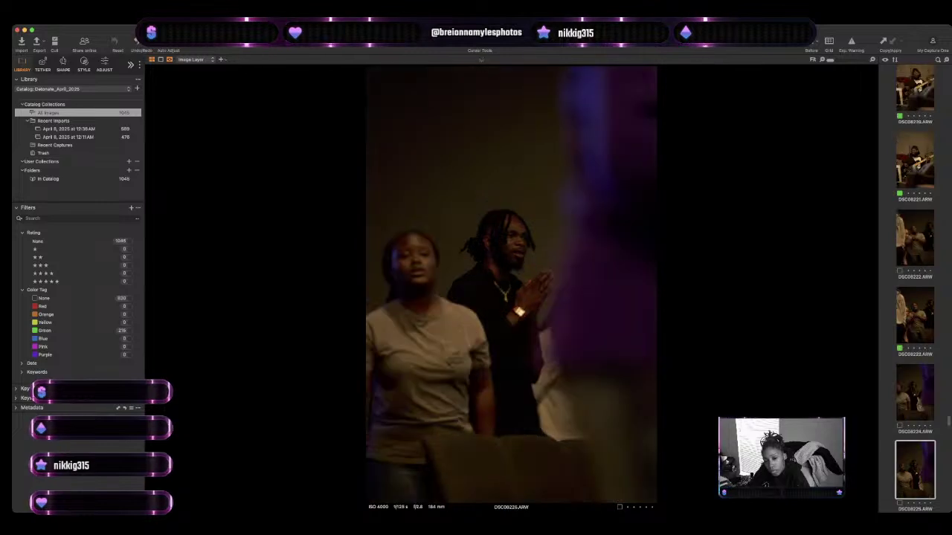
Pass over the dark audience frames and tag DSC06229, the seated person writing in a notebook, green.
key(Right)
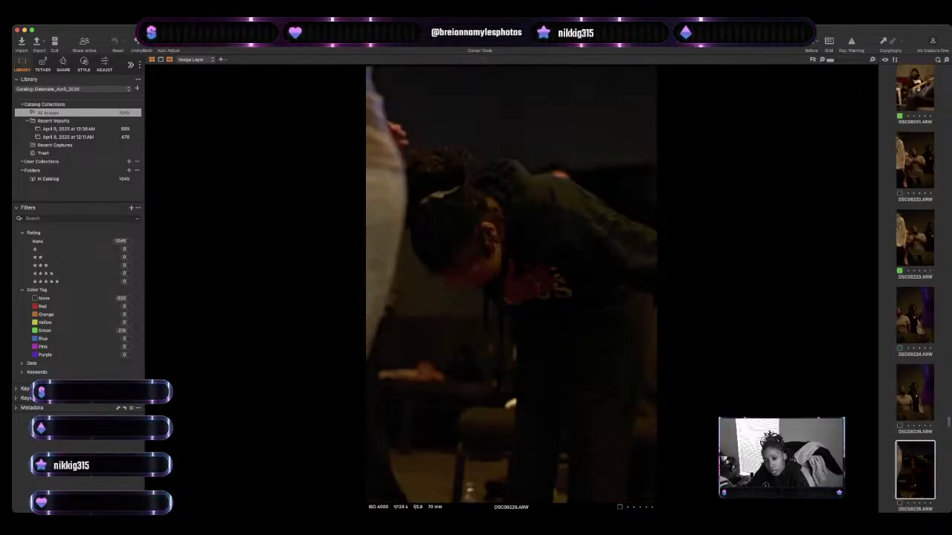
key(Right)
key(Right)
key(Right)
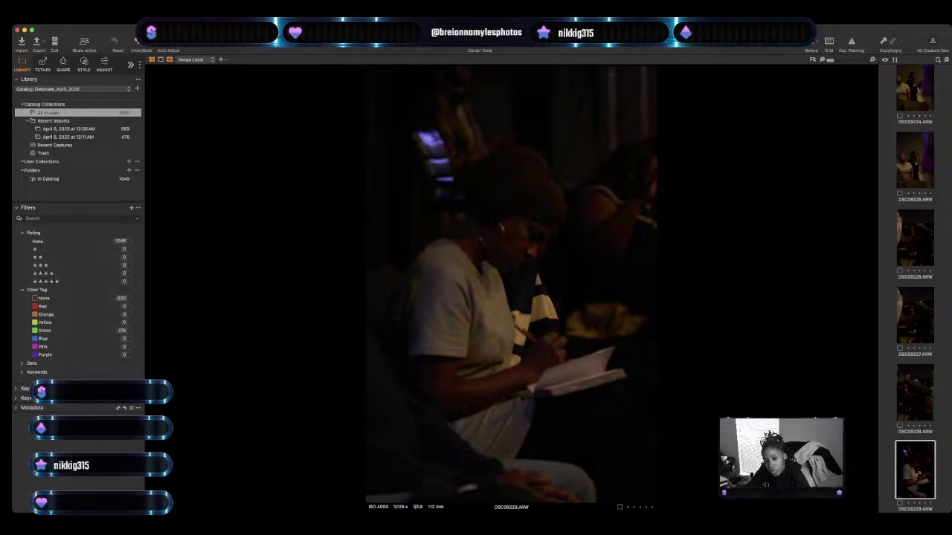
key(plus)
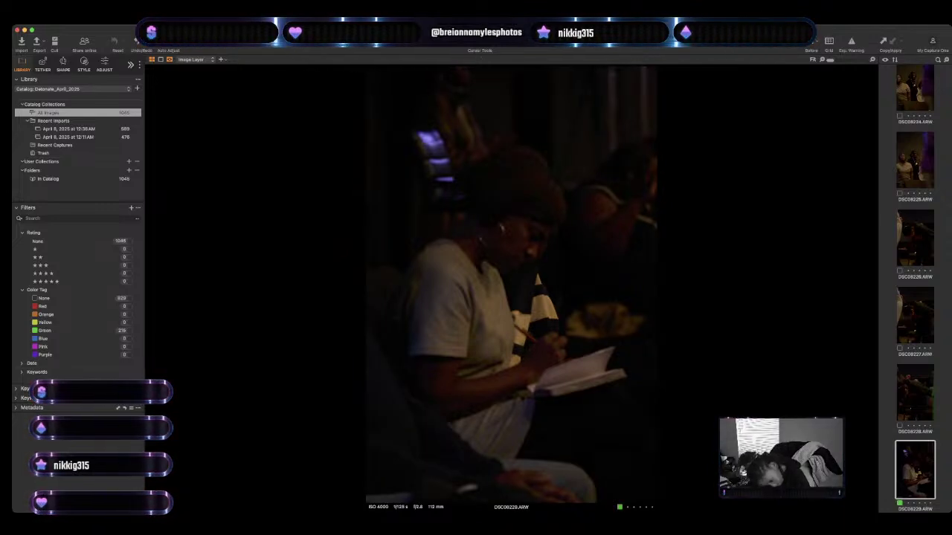
Tag DSC06231, the woman in the green top among the crowd, and DSC06233, the seated woman in the denim jacket, green.
key(Right)
key(Right)
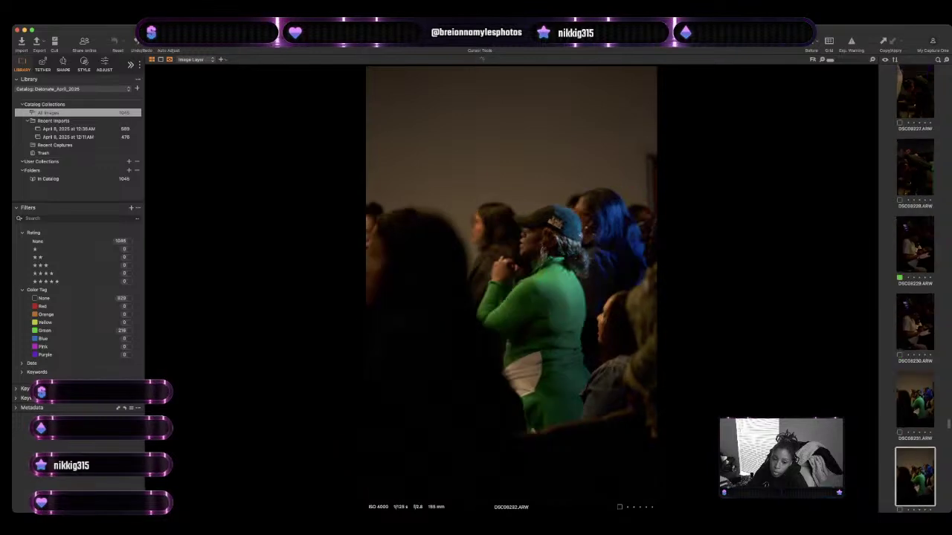
key(Right)
key(Right)
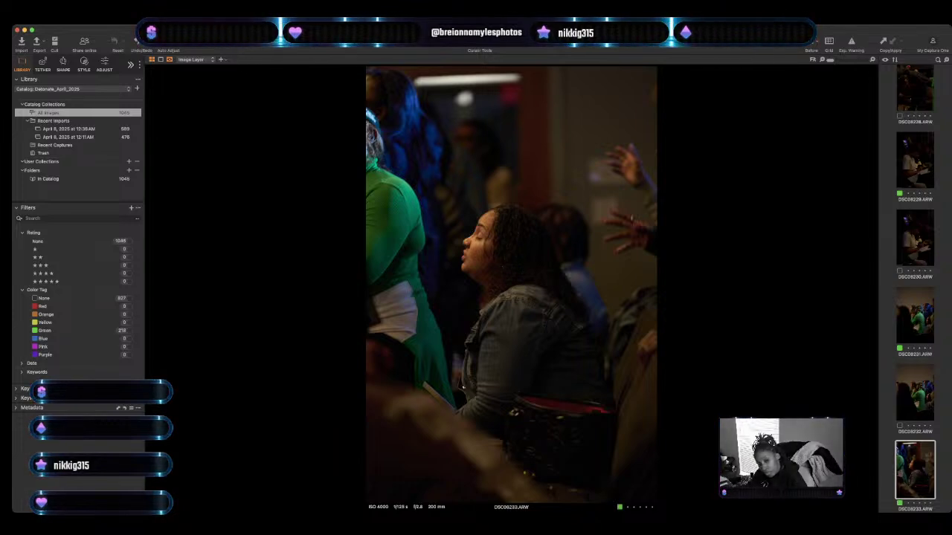
Review the frames of the man in glasses with the microphone and the oil bottle shots up to DSC06240.
key(Right)
key(Right)
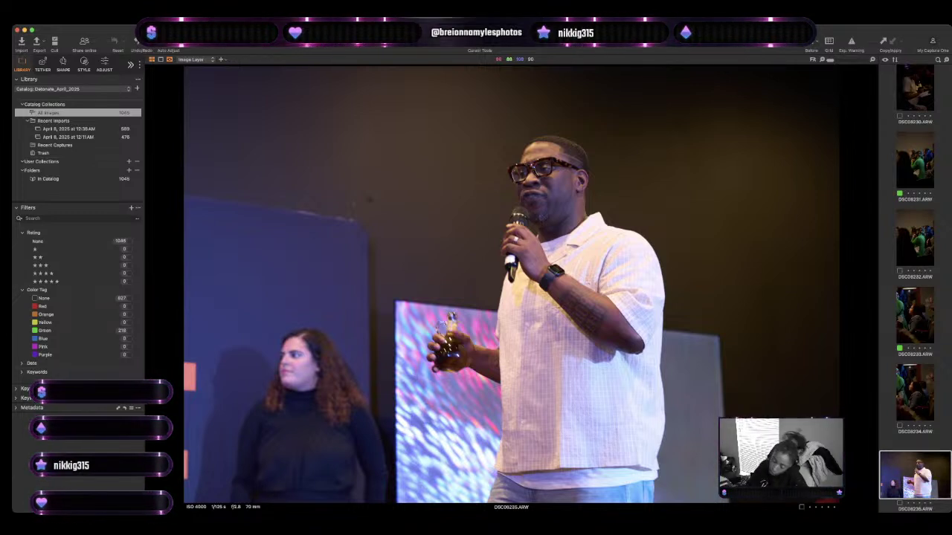
key(Right)
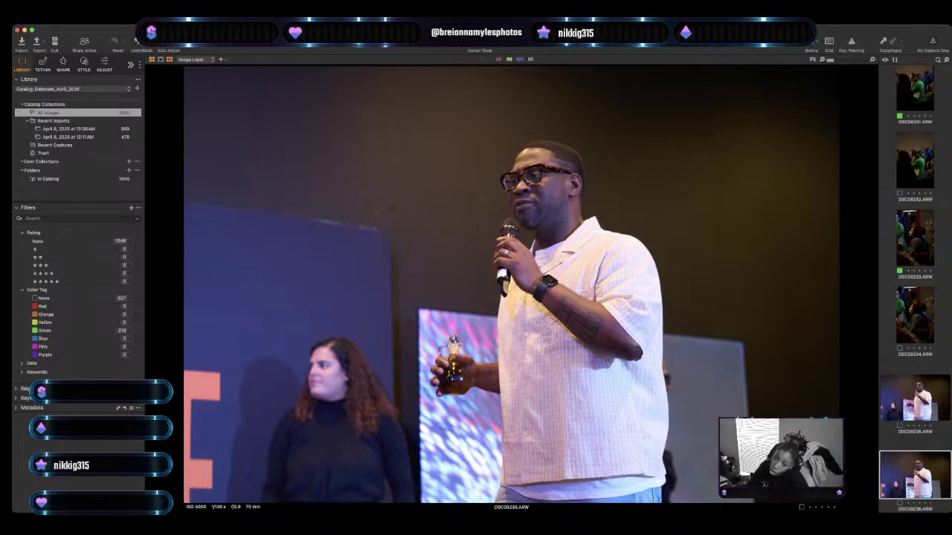
key(Right)
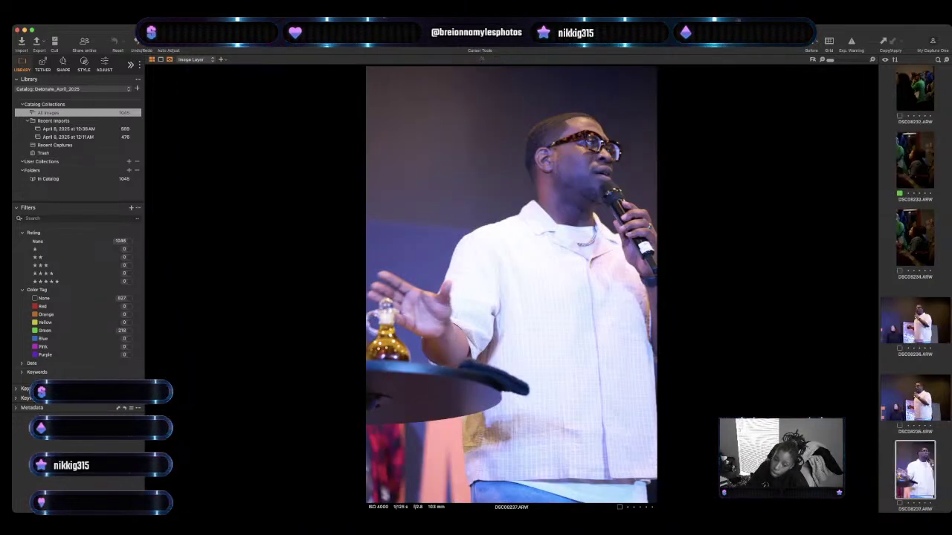
key(Right)
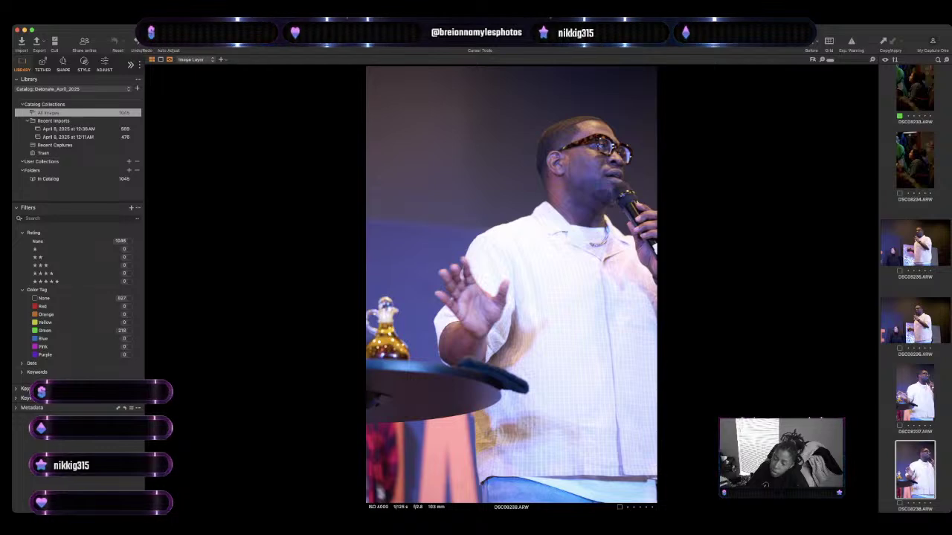
key(Right)
key(Right)
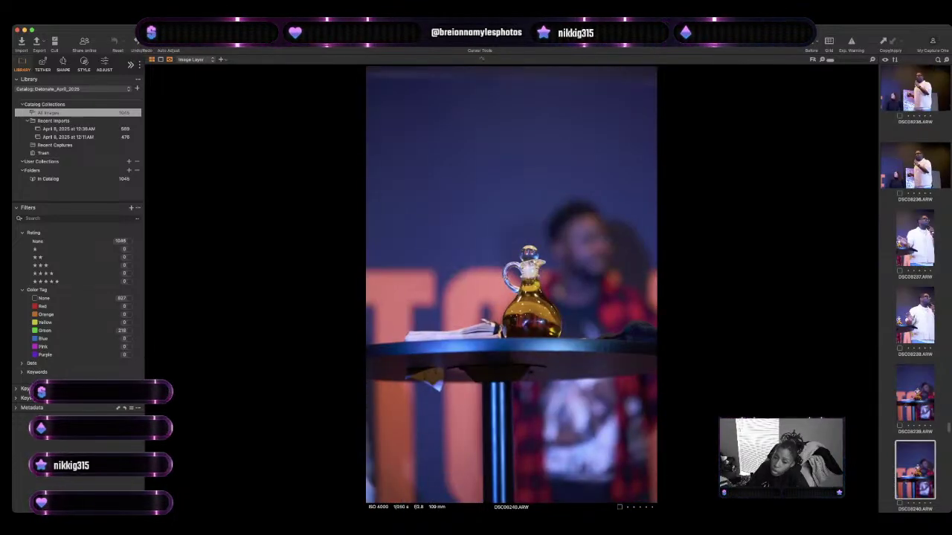
Tag the oil bottle shots DSC06240 and DSC06242 green and pass over the frames up to DSC06245.
key(Right)
key(Right)
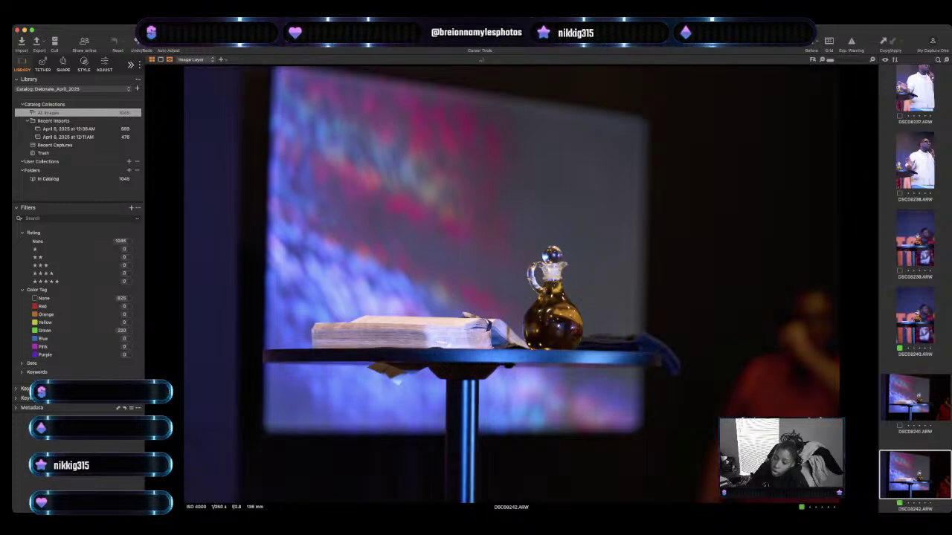
key(Right)
key(Right)
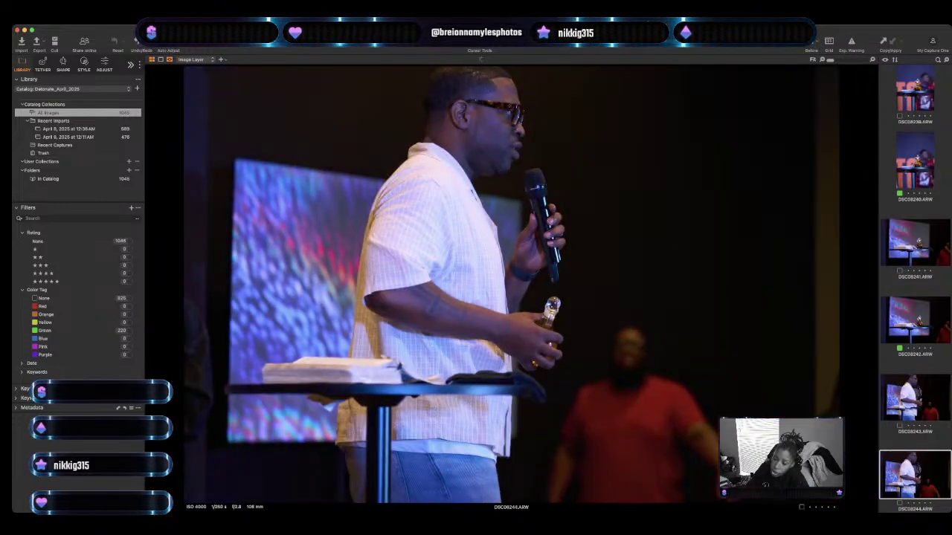
key(Right)
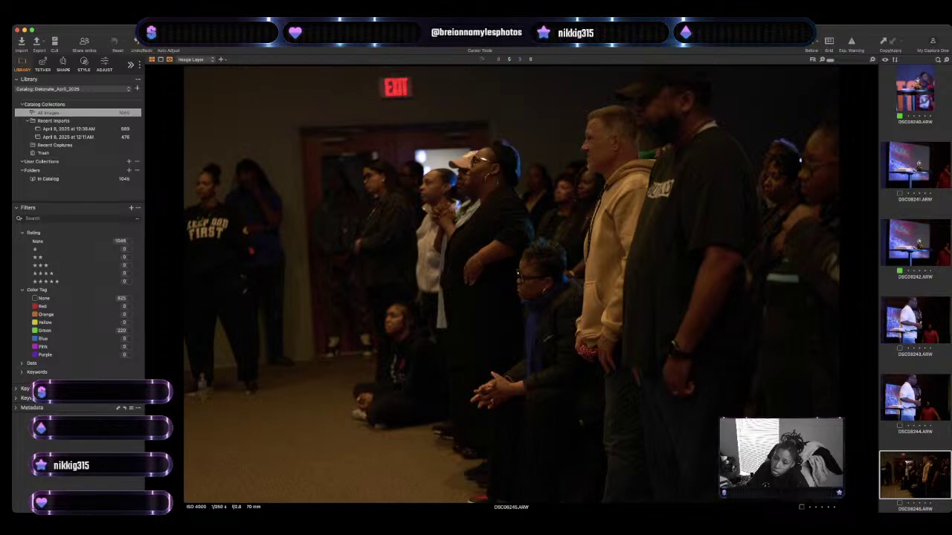
Pass over the dark audience frames and tag DSC06250, the woman in red glasses holding an open book, green.
key(Right)
key(Right)
key(Right)
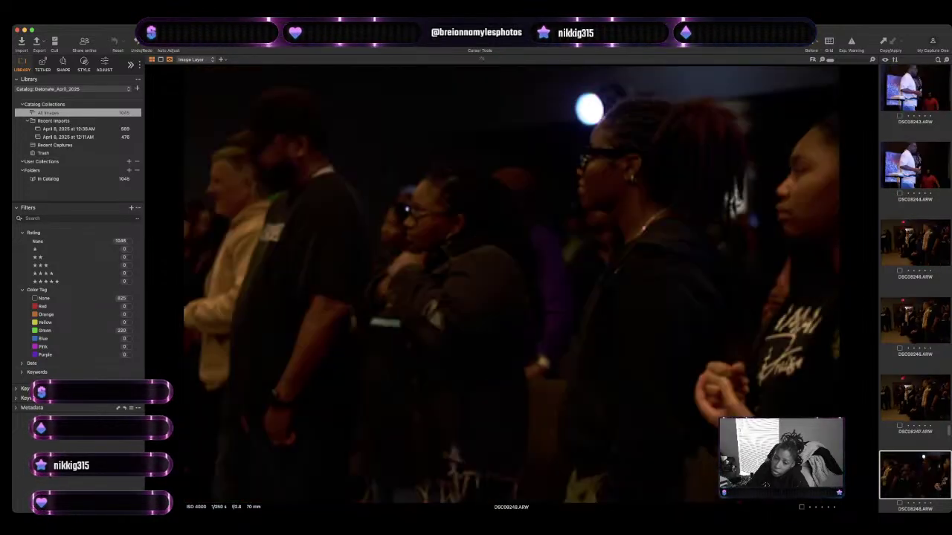
key(Right)
key(Right)
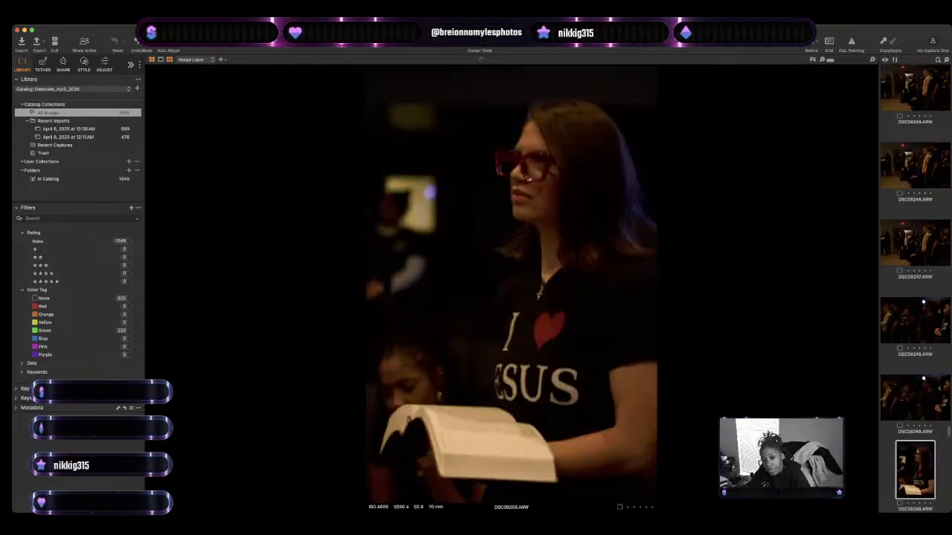
key(plus)
Tag DSC06252 and DSC06254, the man with the microphone leaning over the table with the oil bottle, green.
key(Right)
key(Right)
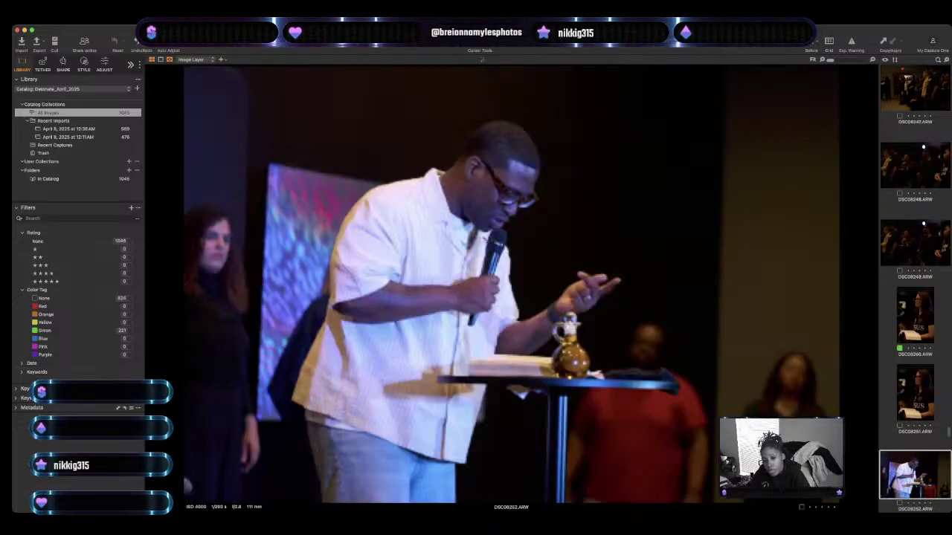
key(plus)
key(Right)
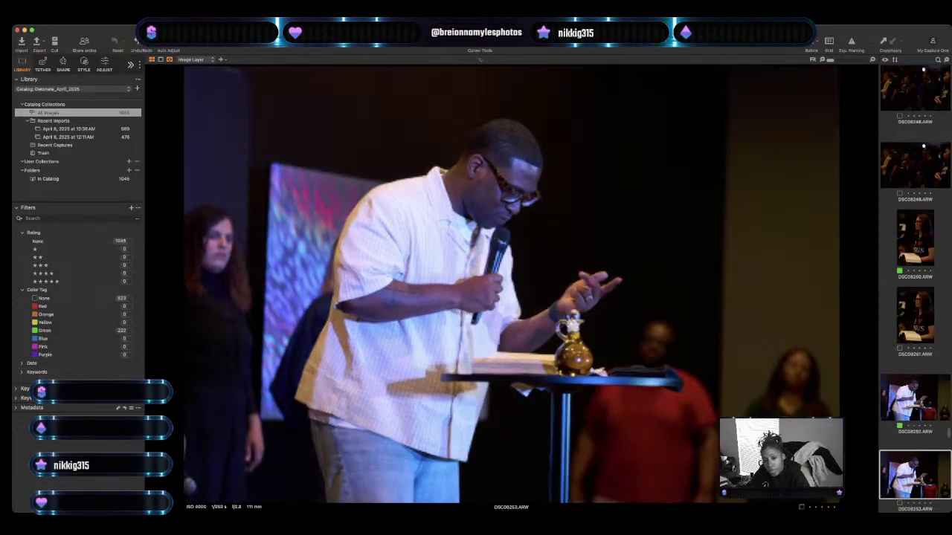
key(Right)
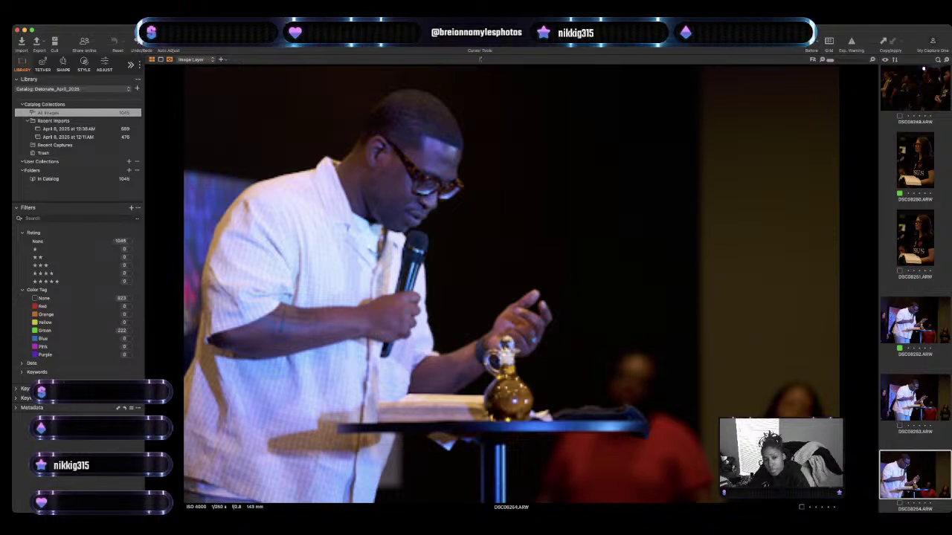
key(plus)
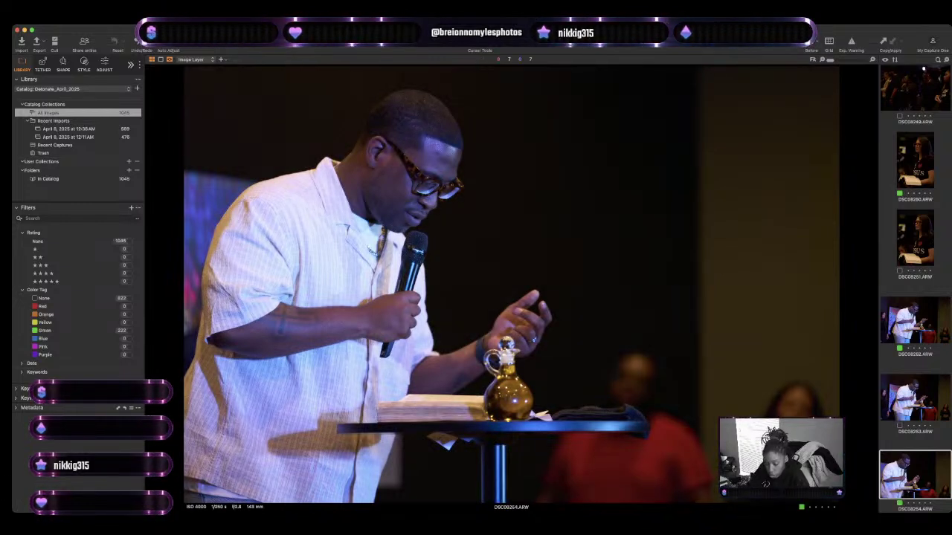
Pass over the standing speaker frames and tag DSC06261, the man in the dark cap with raised hands, green.
key(Right)
key(Right)
key(Right)
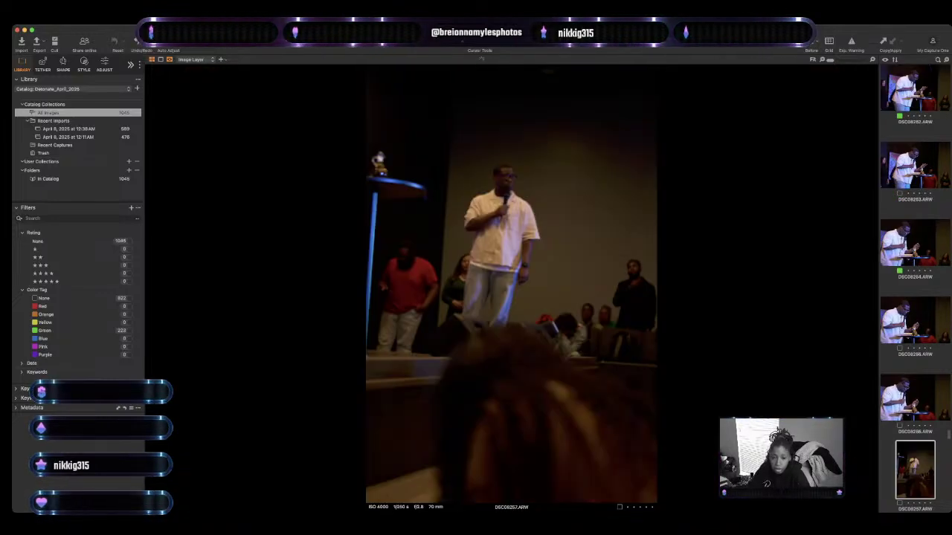
key(Right)
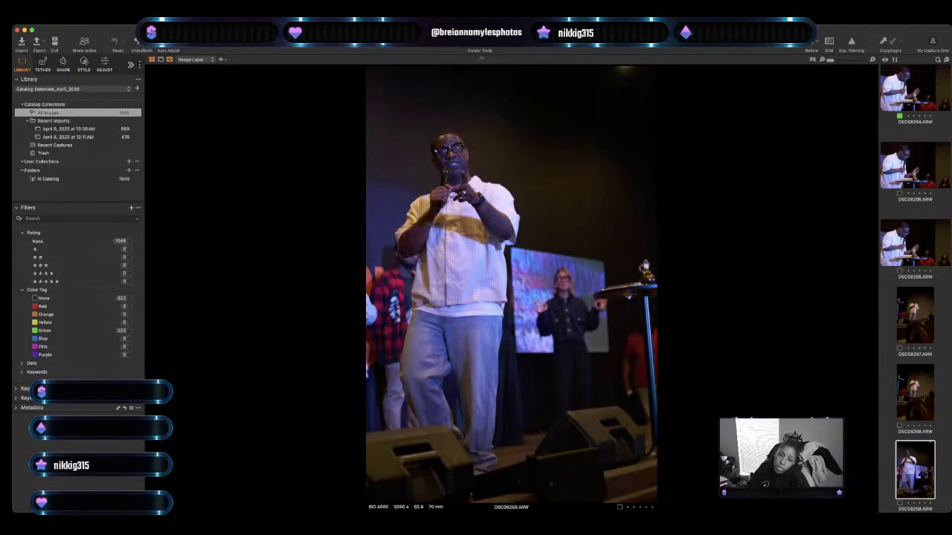
key(Right)
key(Right)
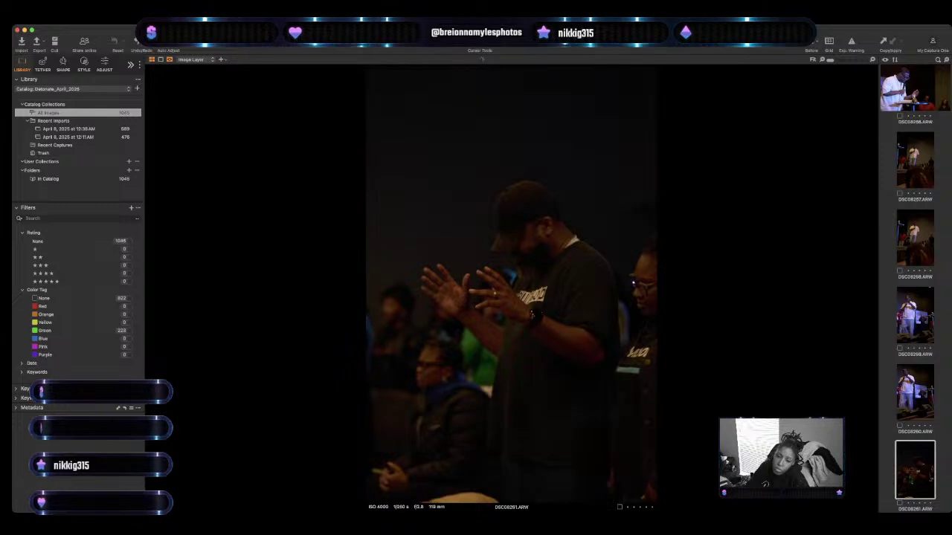
key(plus)
Tag DSC06264, the clapping woman in glasses with the stage light behind her, green and advance to DSC06265.
key(Right)
key(Right)
key(Right)
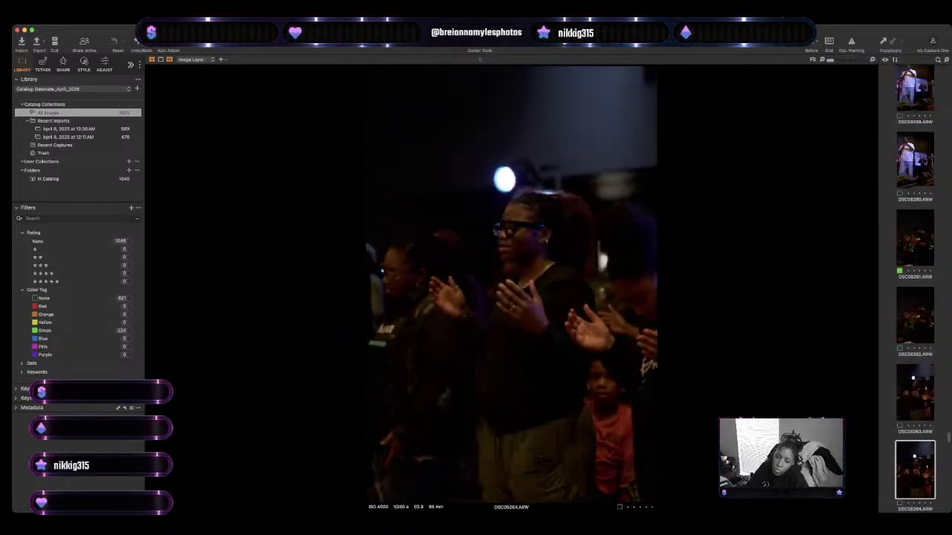
key(plus)
key(Right)
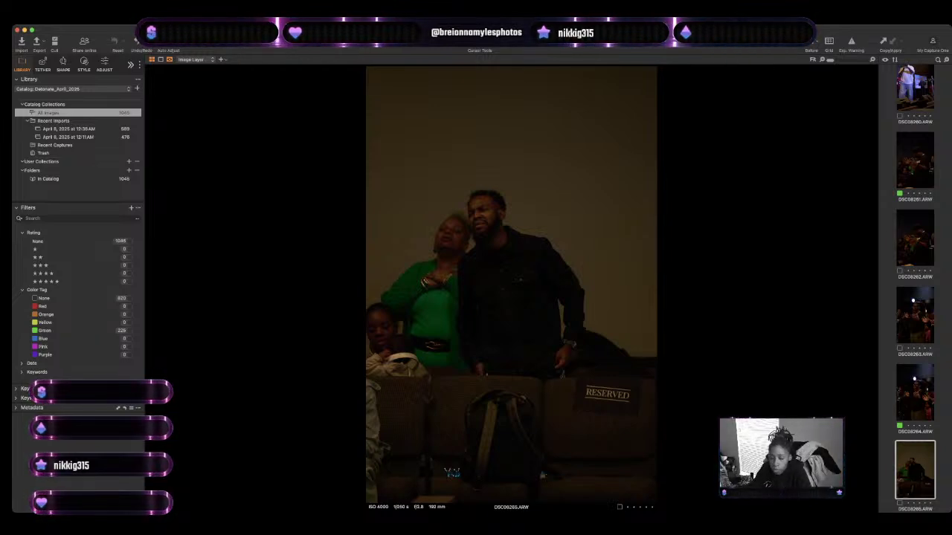
Compare the neighbouring frames DSC06263 to DSC06267 and tag DSC06265, the couple standing behind the reserved seats, green.
key(Right)
key(Right)
key(Left)
key(Left)
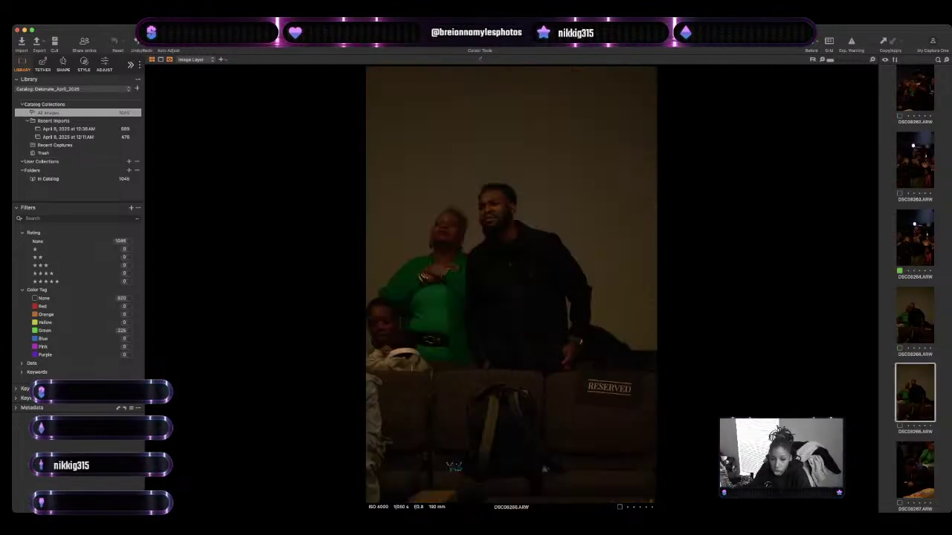
key(Left)
key(Left)
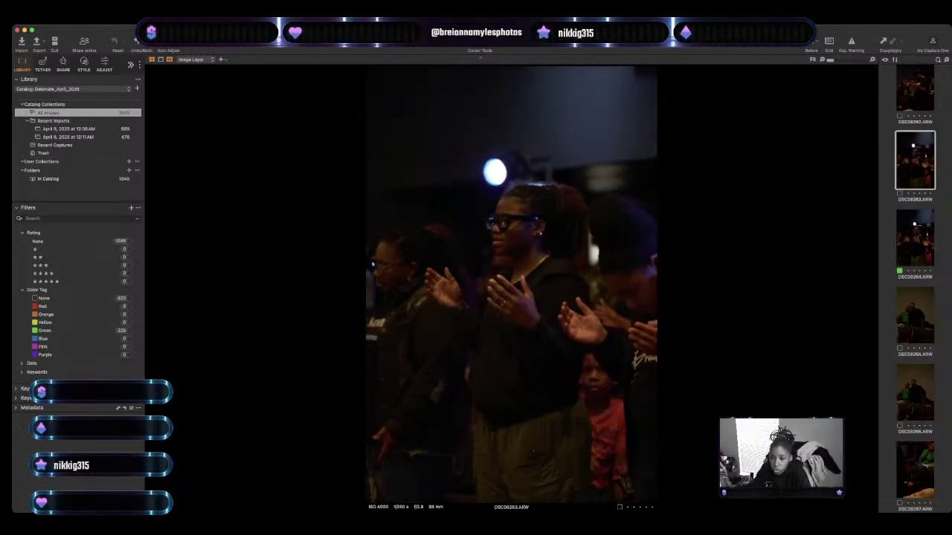
key(Right)
key(Right)
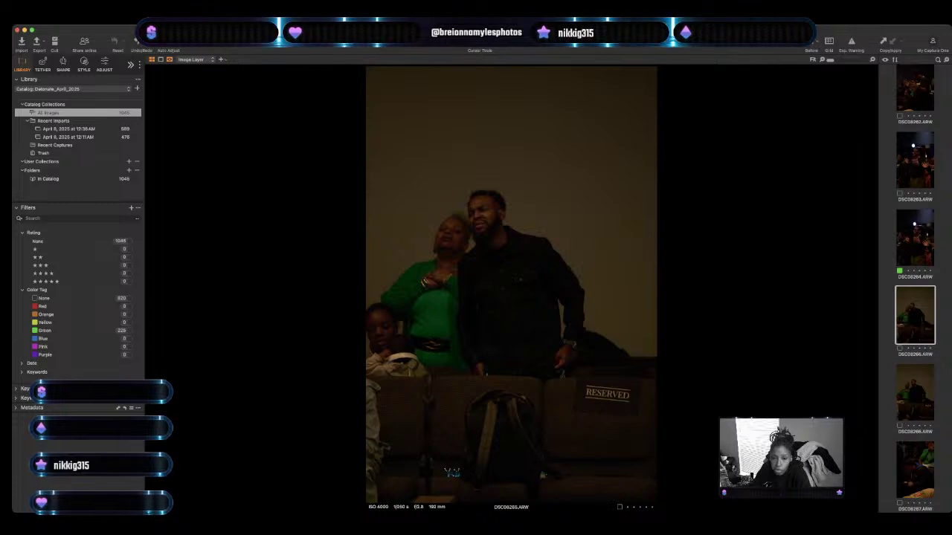
key(Right)
key(Right)
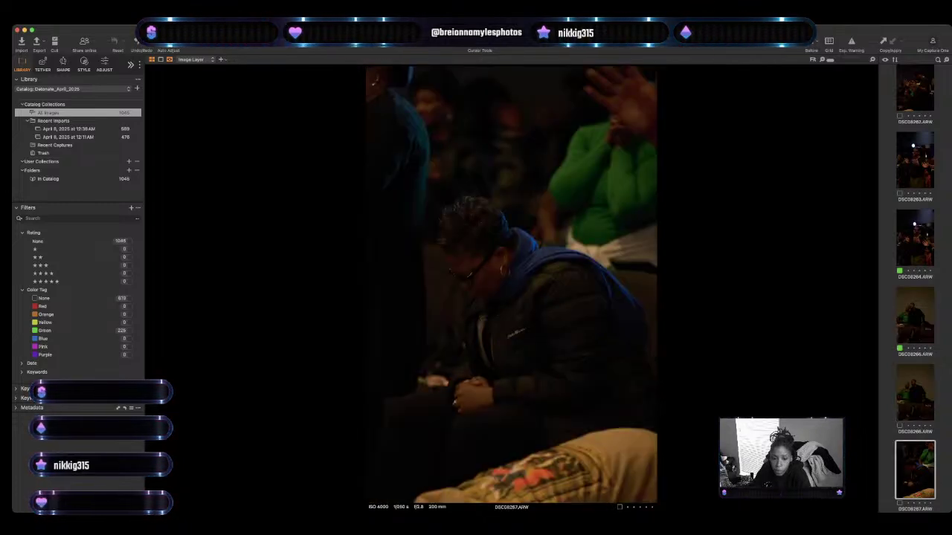
Tag DSC06267, the seated person with bowed head, and DSC06269, the person kneeling on the floor, green, and advance to DSC06272.
key(Right)
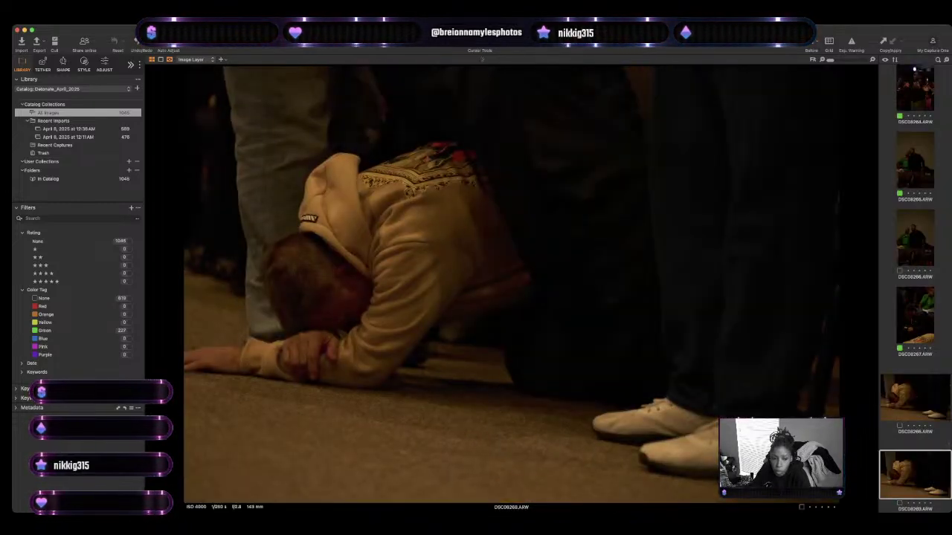
key(Right)
key(Right)
key(Right)
key(Right)
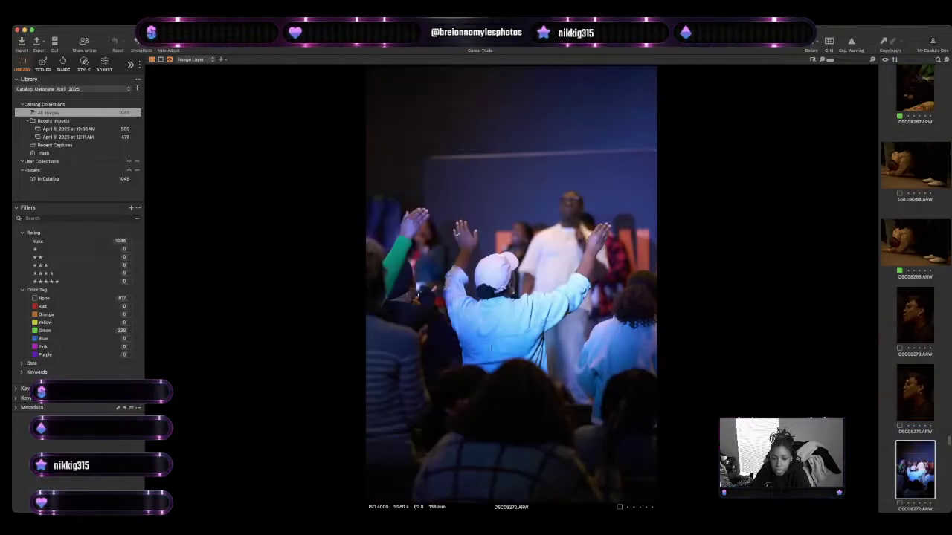
Tag DSC06274, the short-haired woman in the crowd, and DSC06276, the wide stage shot, green, and advance to DSC06279.
key(Right)
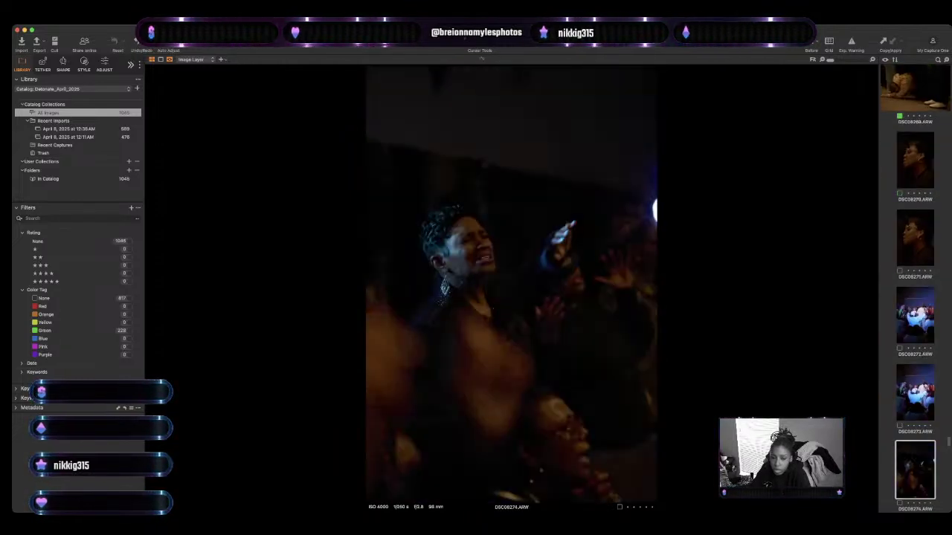
key(Right)
key(Right)
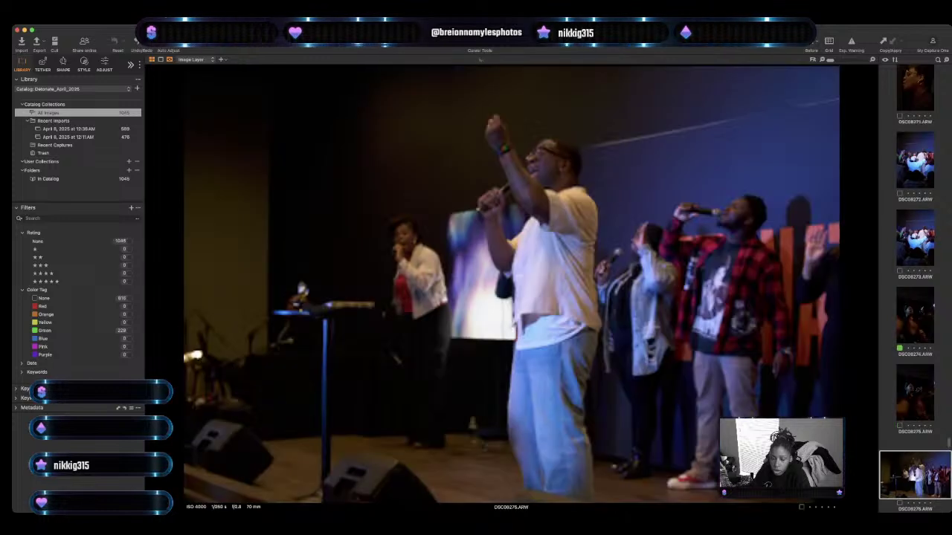
key(Right)
key(Right)
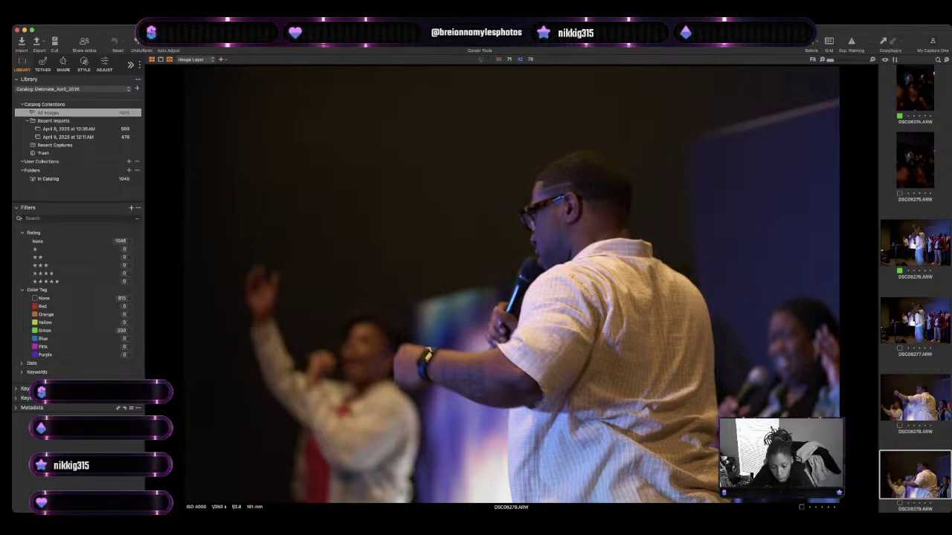
Review the frames of the speaker from behind and the singer in the pink cap up to DSC06288.
key(Right)
key(Right)
key(Right)
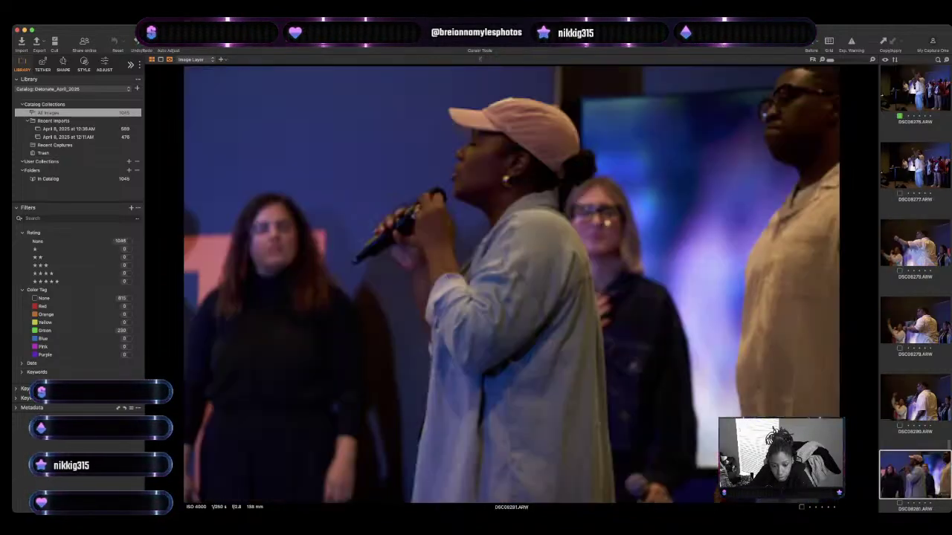
key(Right)
key(Right)
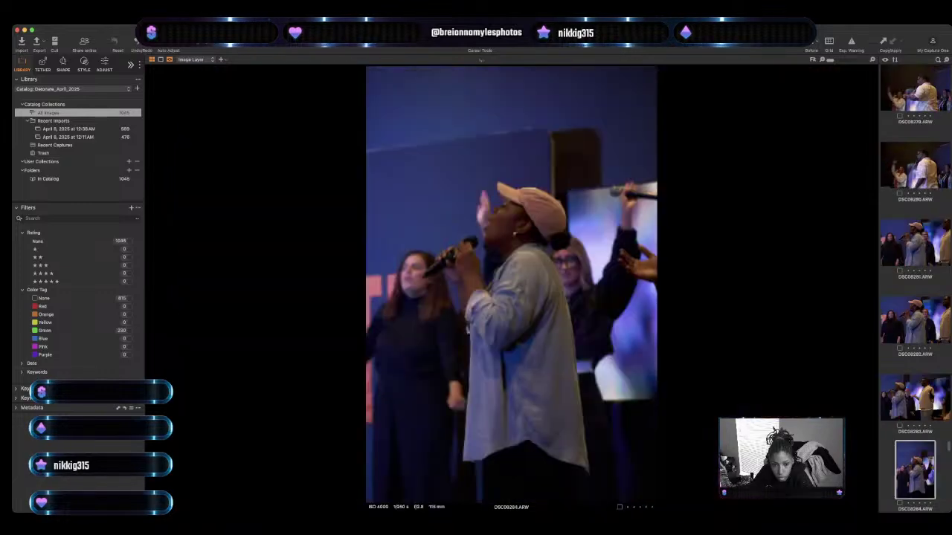
key(Right)
key(Right)
key(Right)
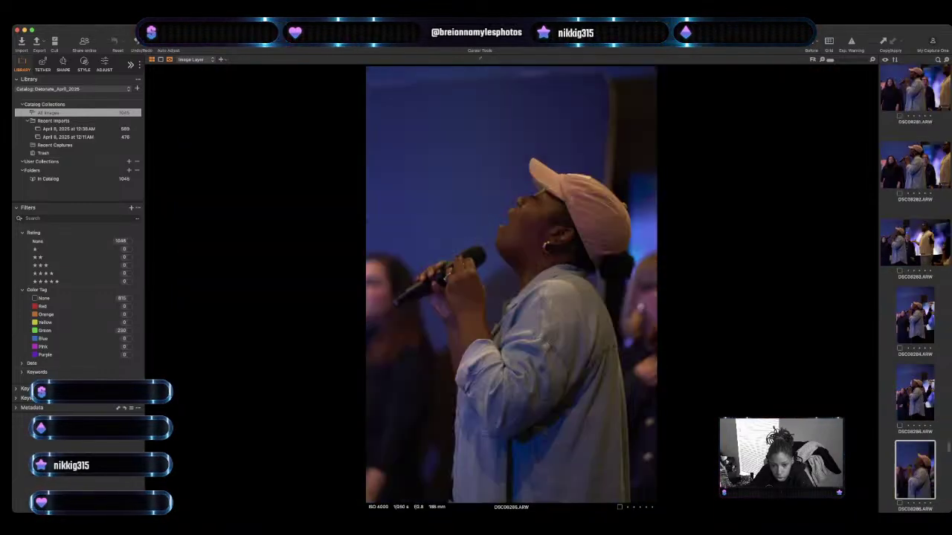
key(Right)
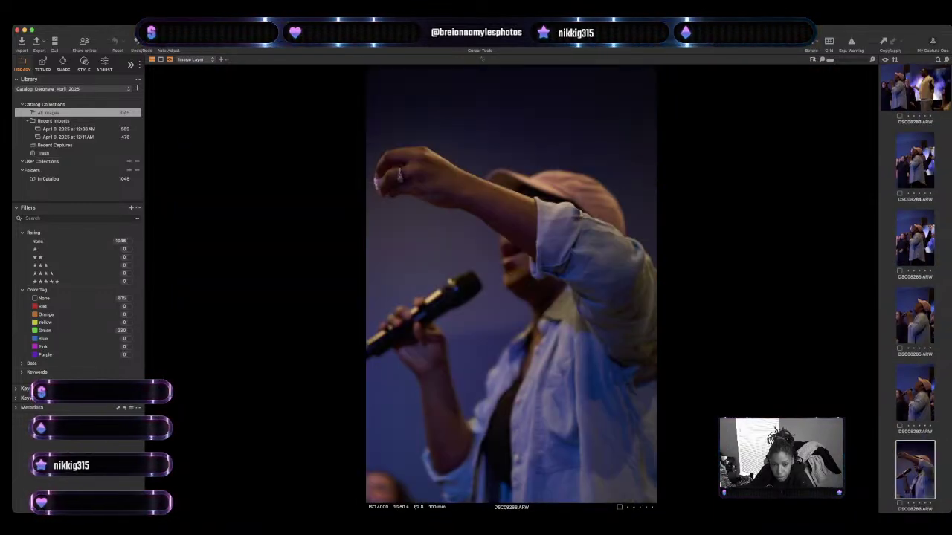
Examine the frames of the singer in the cap, including the frontal close-ups, from DSC06289 to DSC06297.
key(Right)
key(Right)
key(Right)
key(Right)
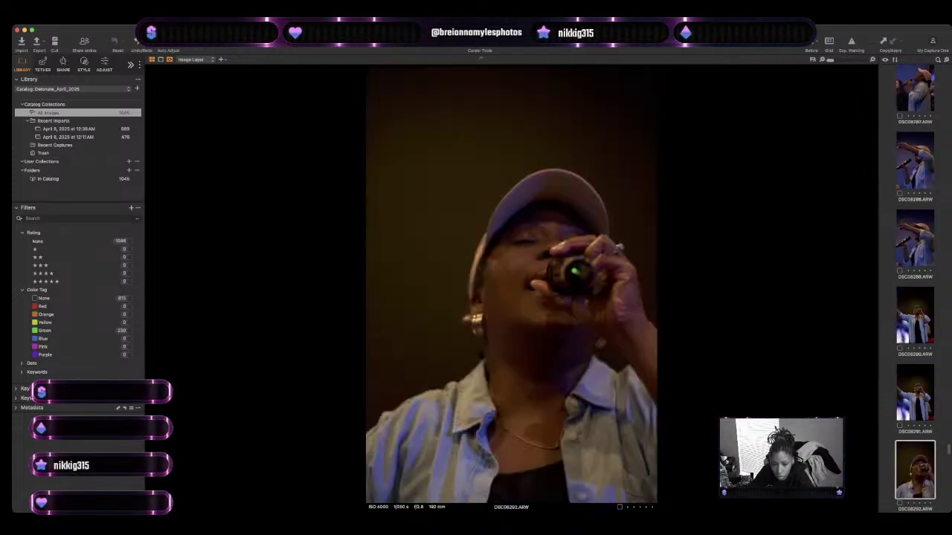
key(Right)
key(Left)
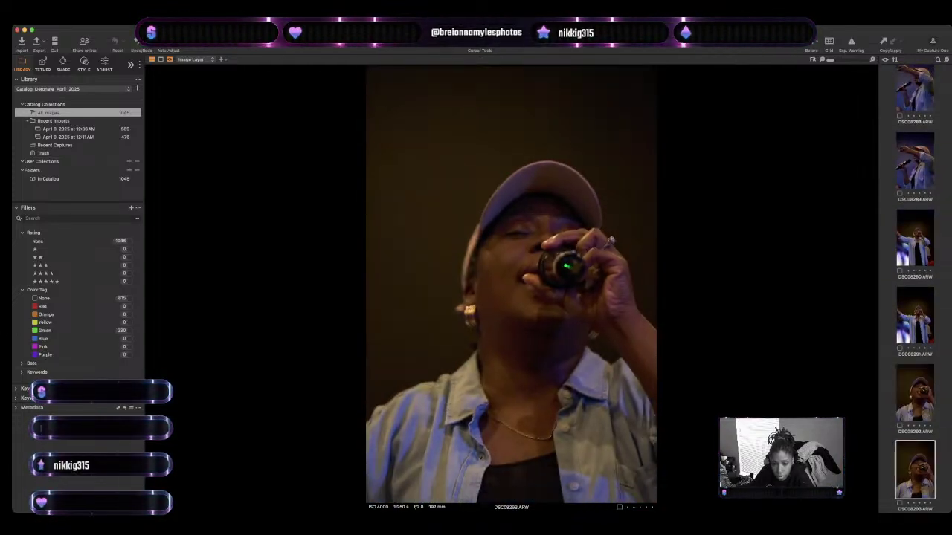
key(Right)
key(Right)
key(Right)
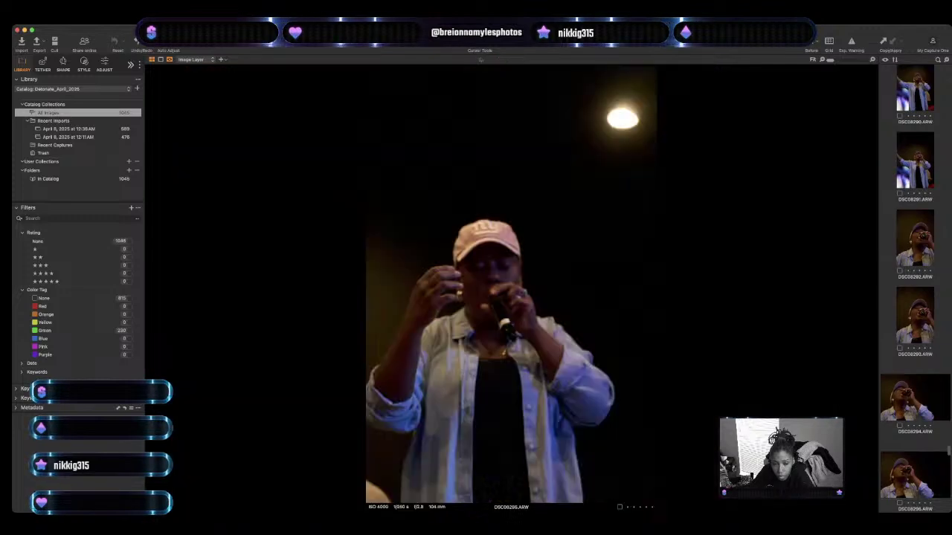
key(Right)
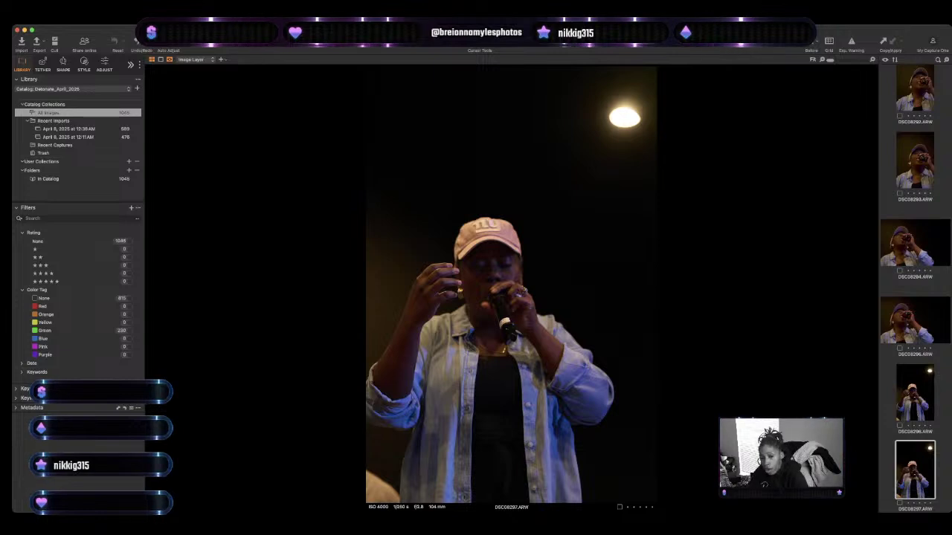
Tag DSC06297 and DSC06298, the singer in the cap holding the microphone, green and advance to DSC06300.
key(Right)
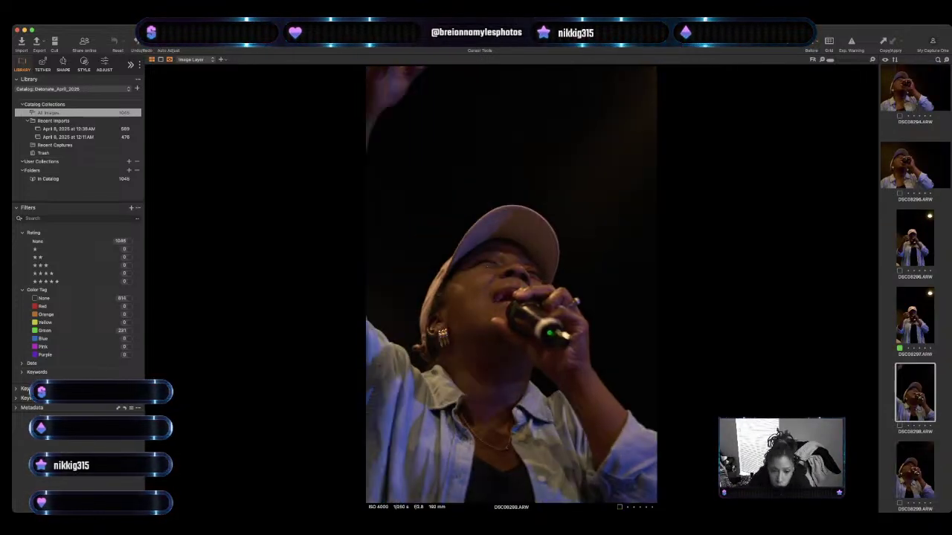
key(Right)
key(Right)
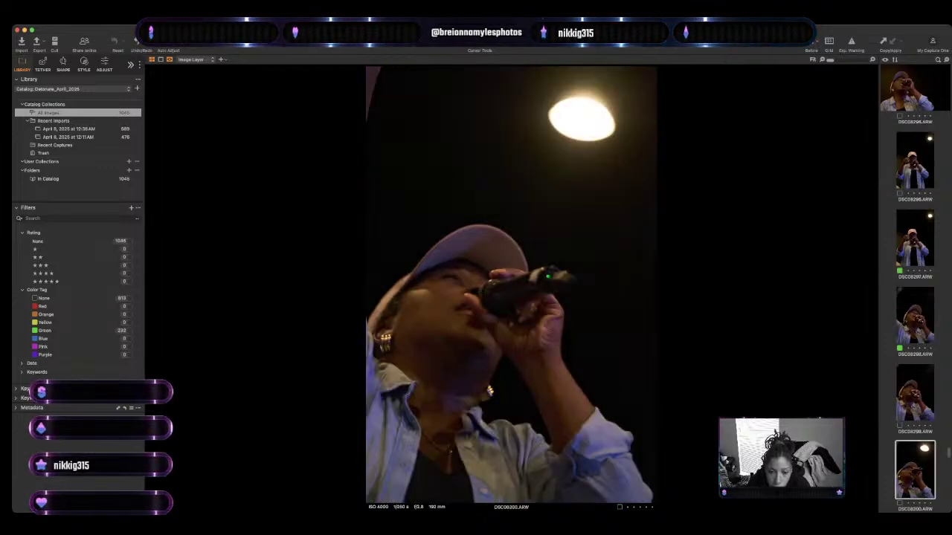
Pass over the low-angle close-ups and tag DSC06304, the singer turned sideways beneath the ceiling light, green.
key(Right)
key(Right)
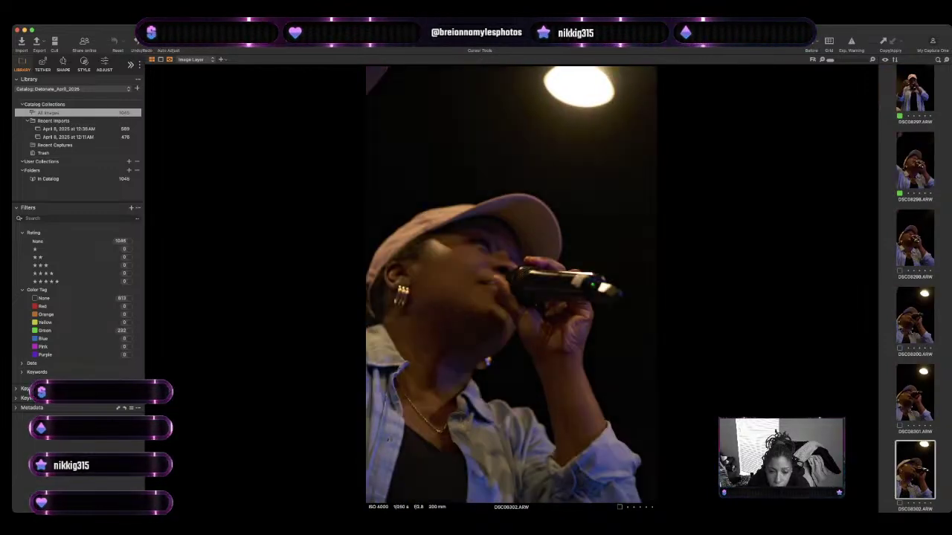
key(Right)
key(Right)
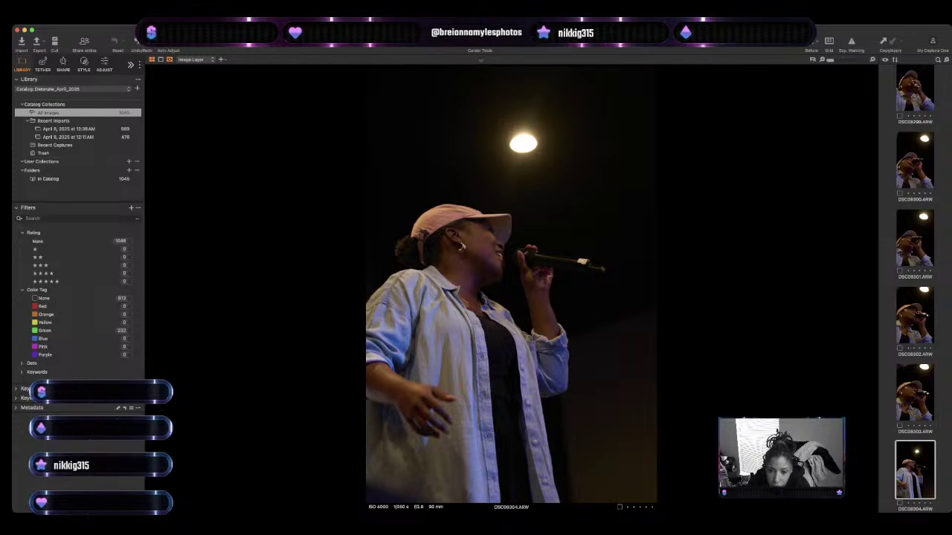
key(plus)
Tag DSC06306, the singer with one hand raised beside the light, green and pass over the frames up to DSC06309.
key(Right)
key(Right)
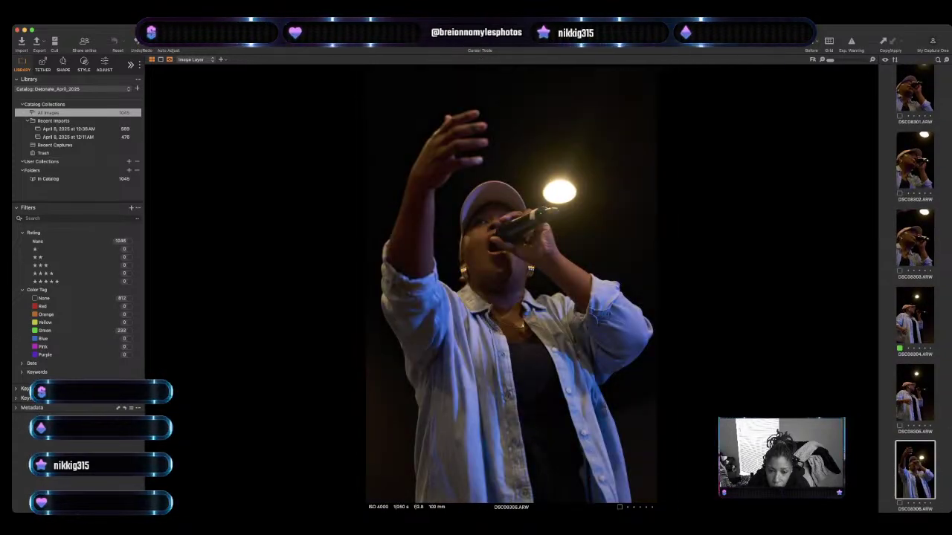
key(plus)
key(Right)
key(Right)
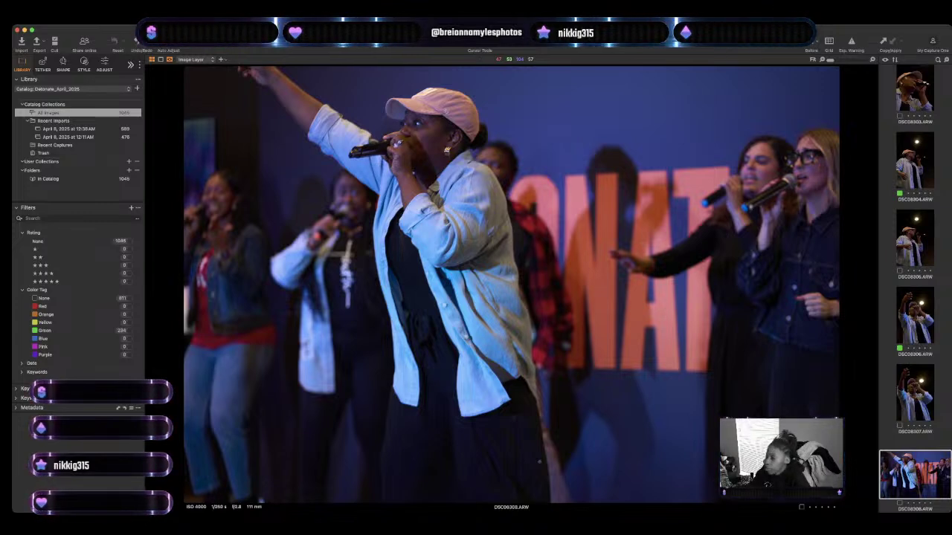
key(Right)
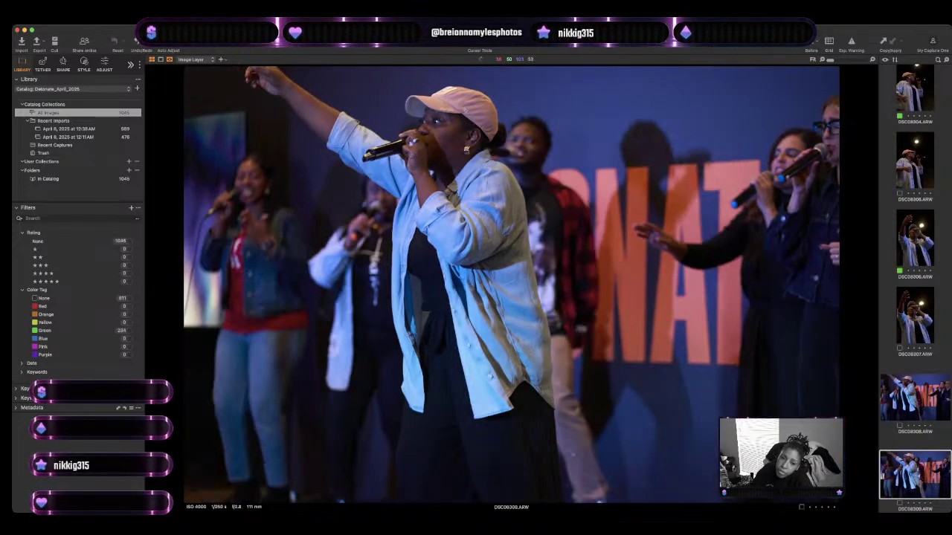
Pass over the wide stage shots and tag DSC06312, the woman in profile in the dim crowd, green.
key(Right)
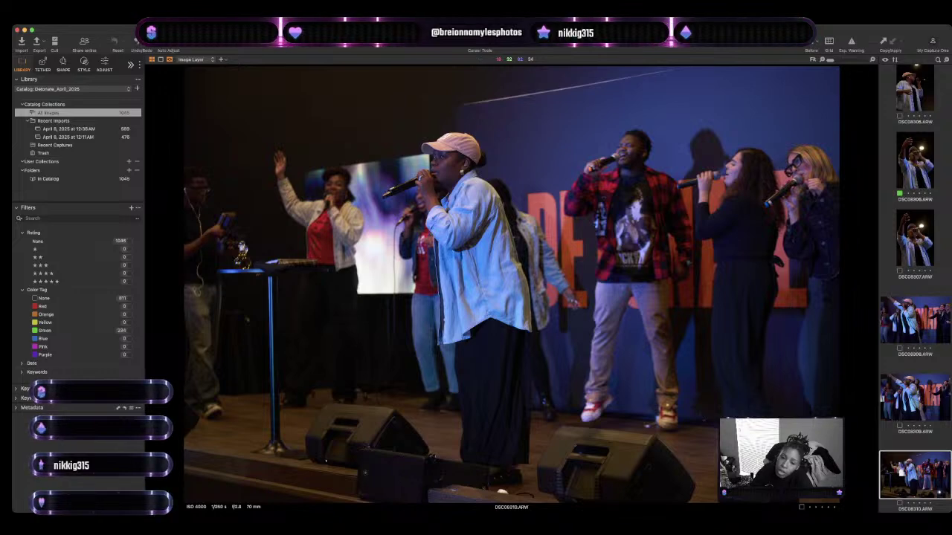
key(Right)
key(Right)
key(plus)
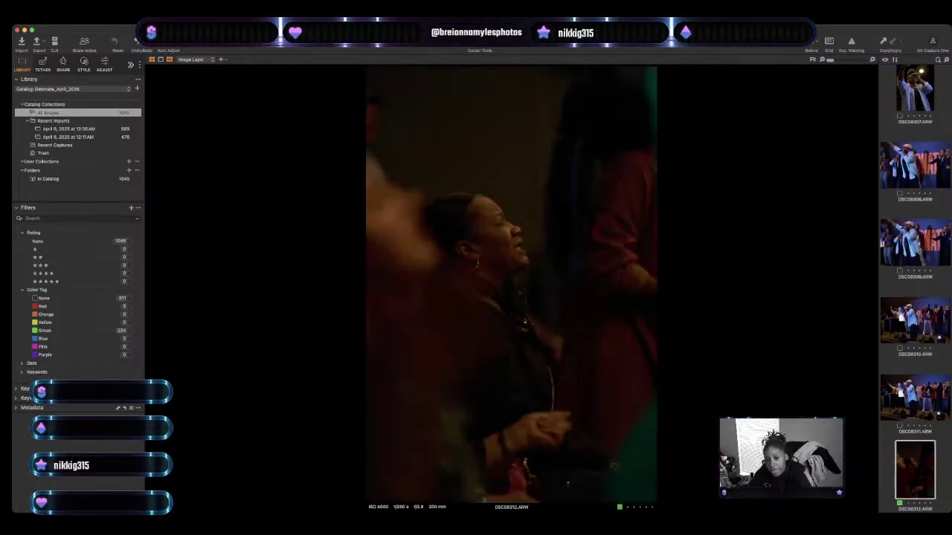
Pass over the similar profile frames and tag DSC06316, the group in jerseys standing in the dark audience, green.
key(Right)
key(Right)
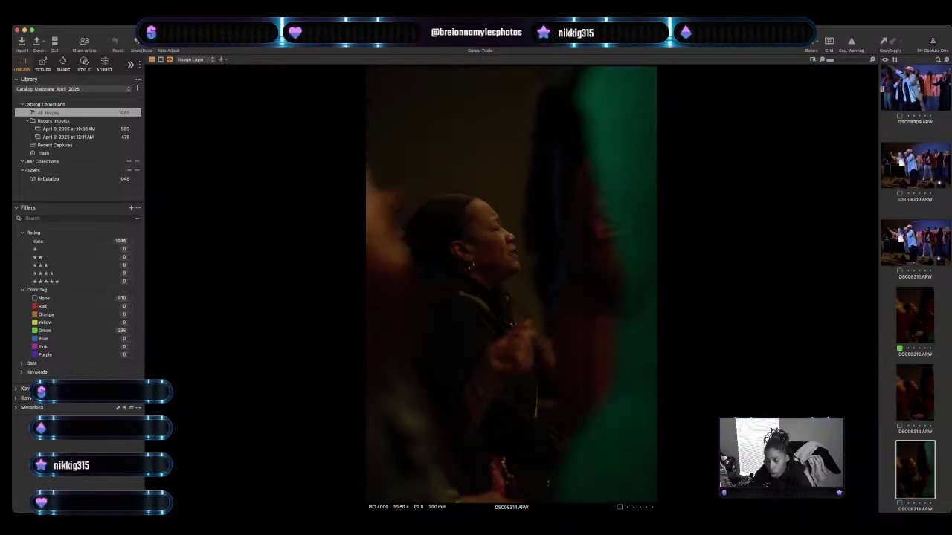
key(Right)
key(Right)
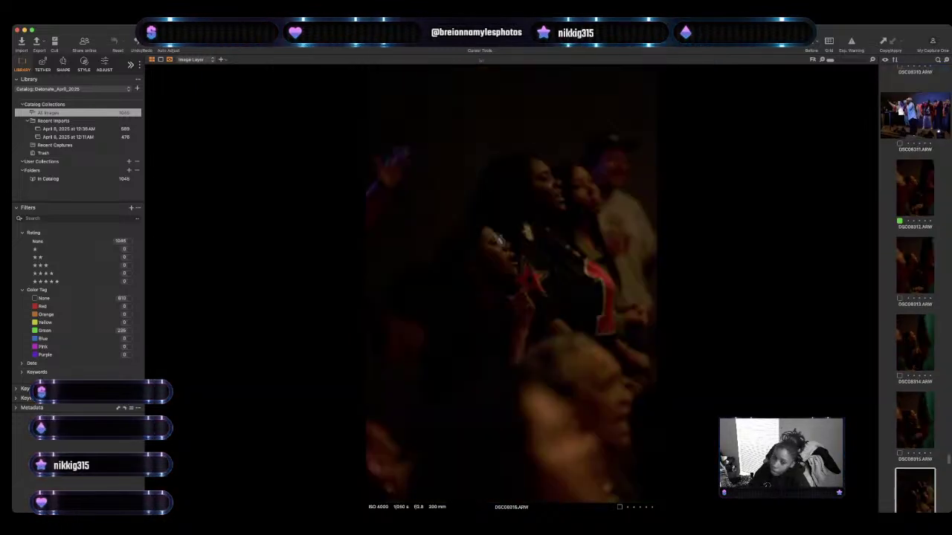
key(plus)
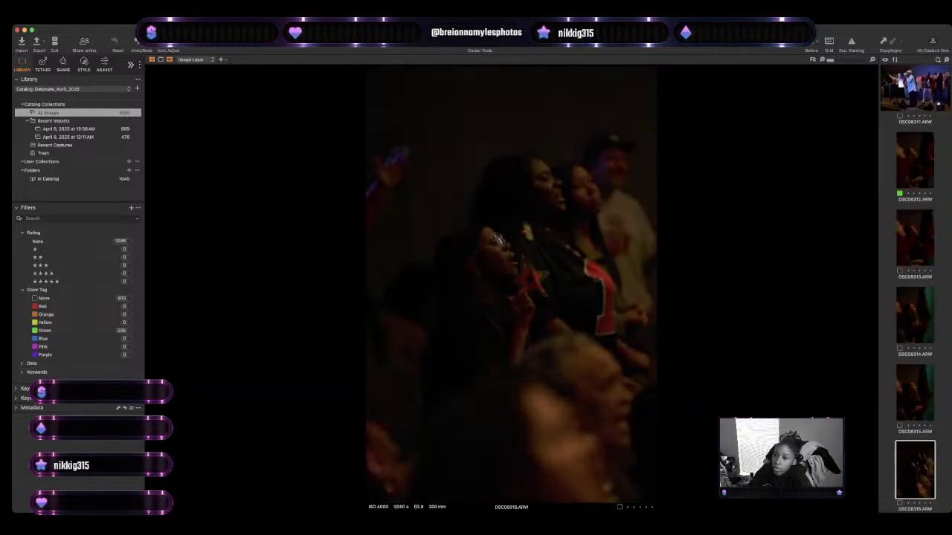
Tag DSC06320, the small girl holding the purple and gold flag, green and advance to DSC06322.
key(Right)
key(Right)
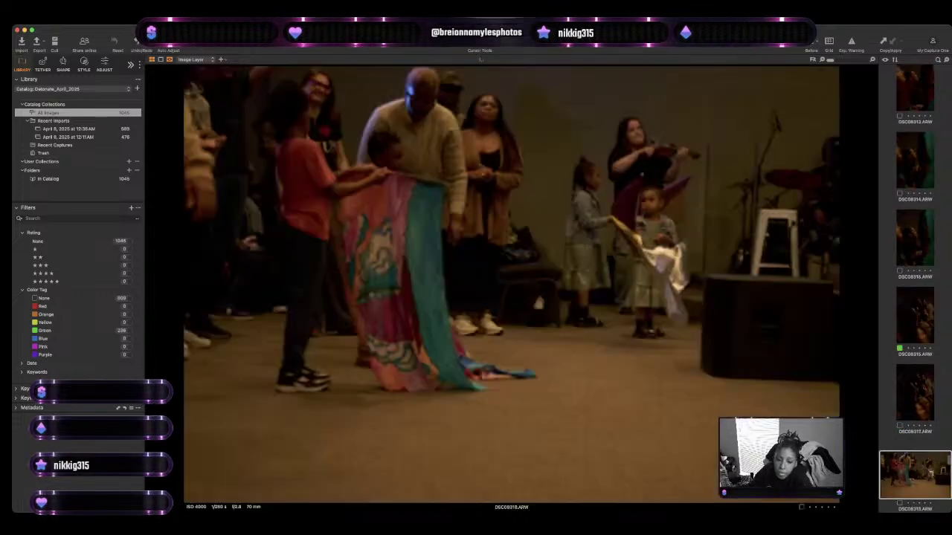
key(Right)
key(Right)
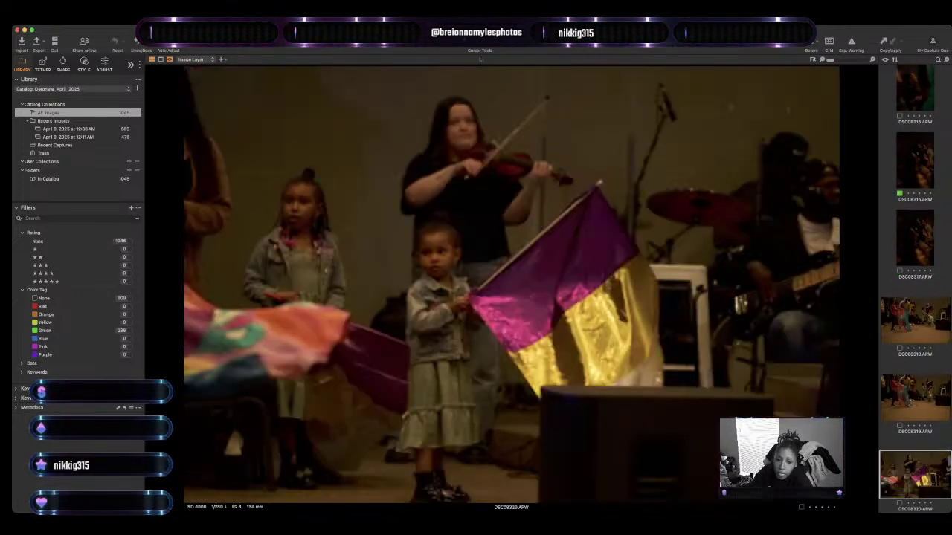
key(Right)
key(Right)
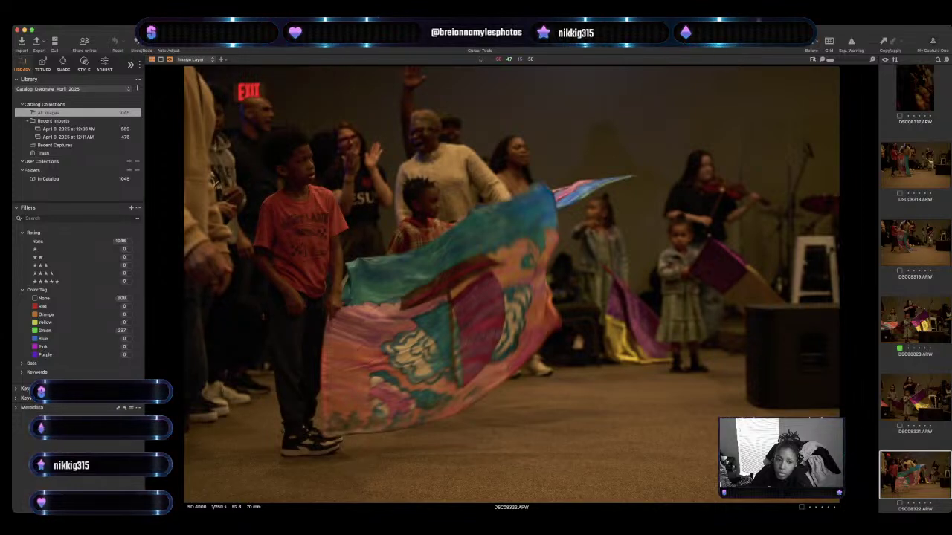
Tag DSC06322 and DSC06324, the boys waving colorful flags in front of the crowd, green and advance to DSC06325.
key(plus)
key(Right)
key(Right)
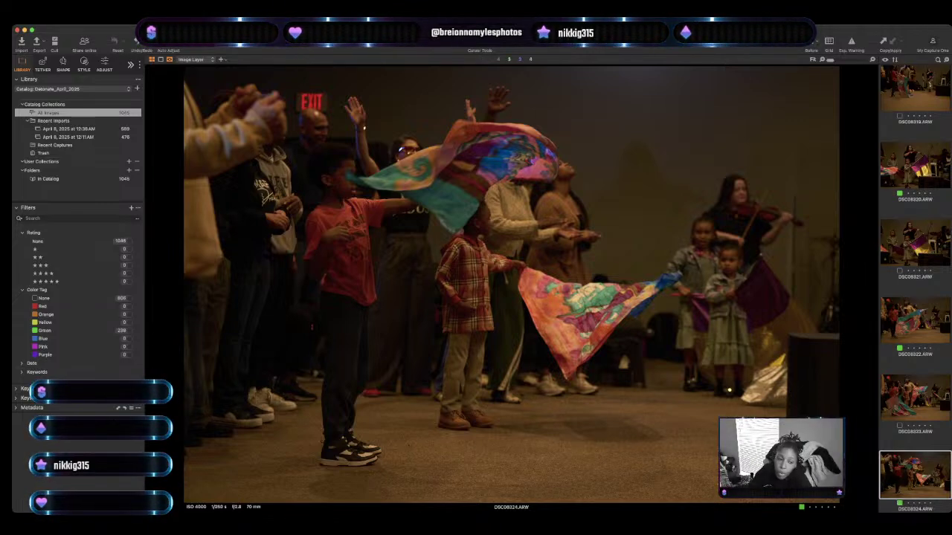
key(plus)
key(Right)
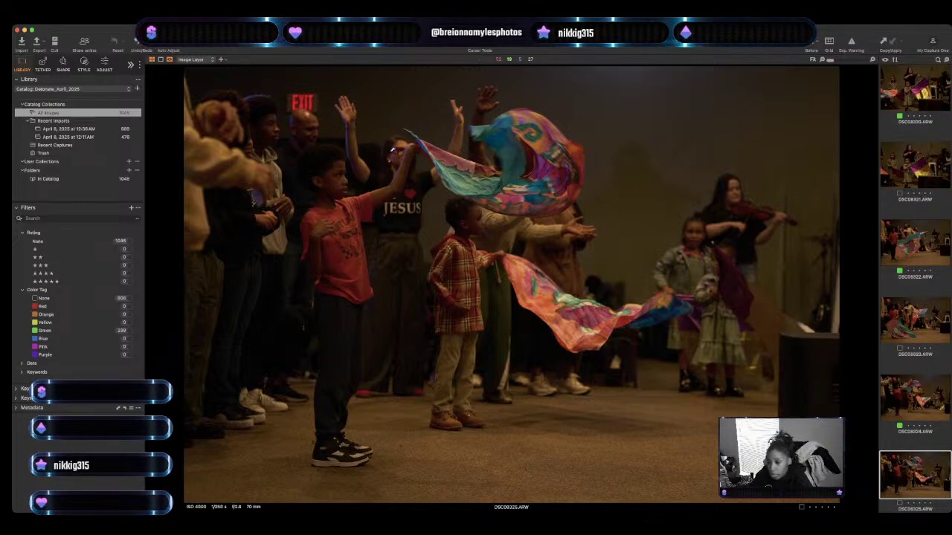
Tag DSC06325 and DSC06328, the boy in the red shirt swinging his flag upward, green and advance to DSC06330.
key(Right)
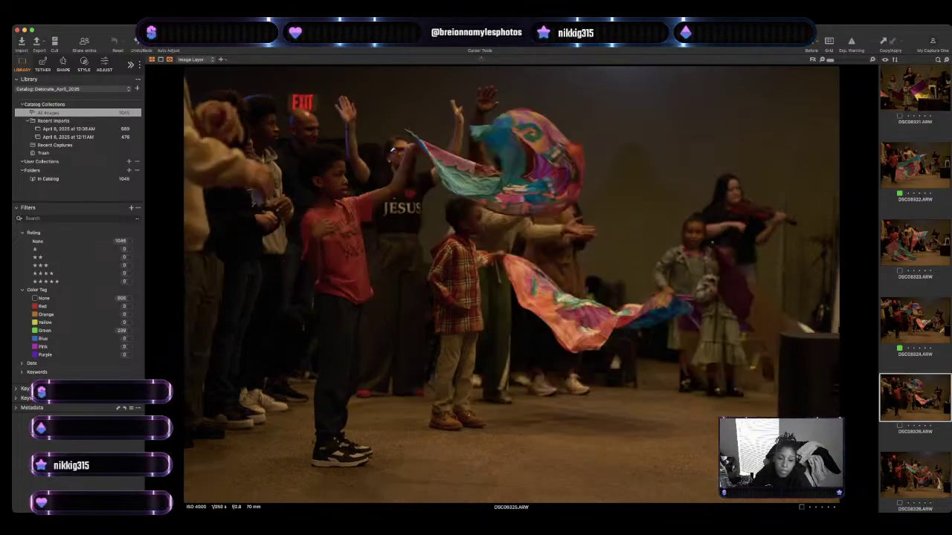
key(Right)
key(Right)
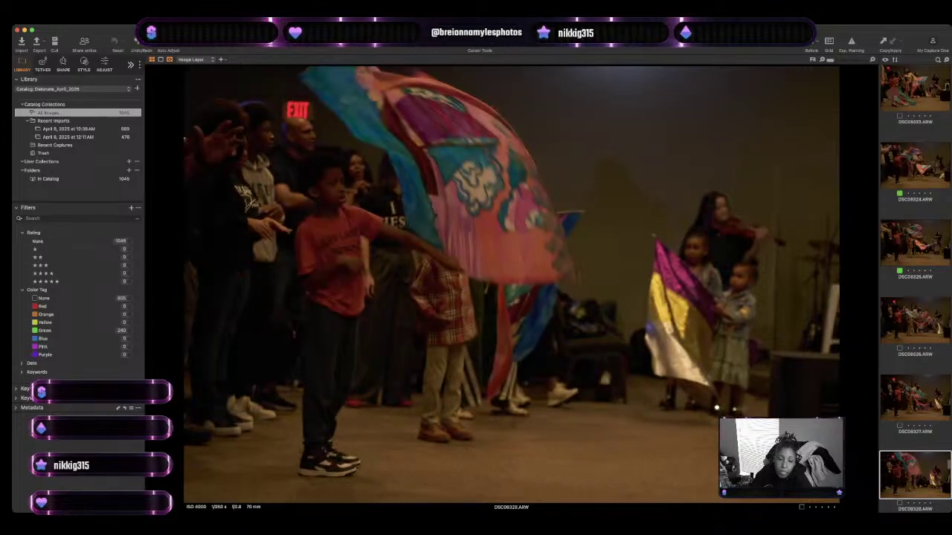
key(plus)
key(Right)
key(Right)
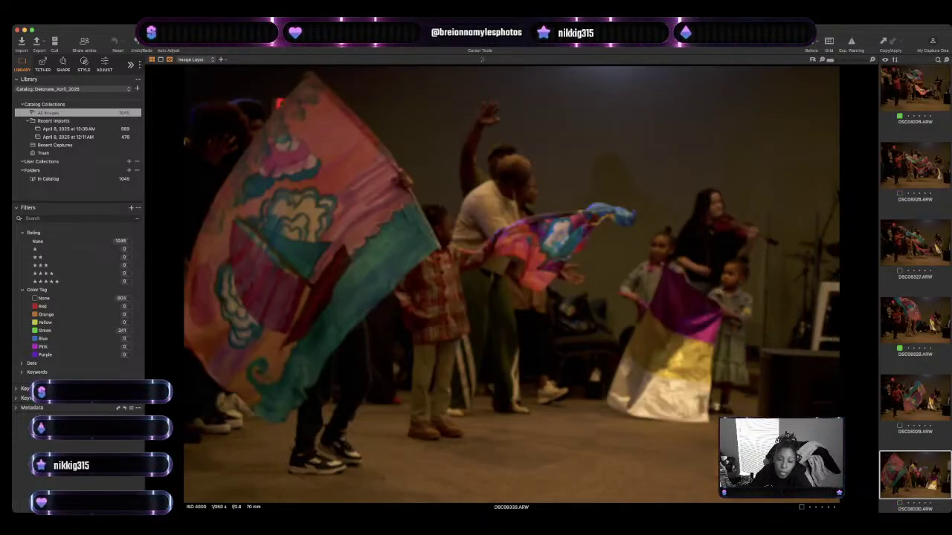
Tag DSC06330 and DSC06331, the large ship flag spread in front of the boy, green and advance to DSC06332.
key(plus)
key(Right)
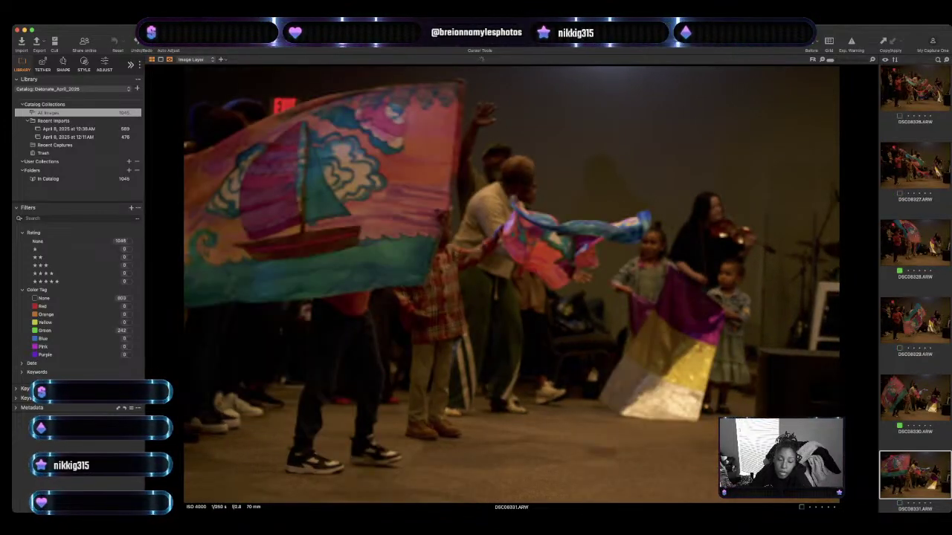
key(plus)
key(Right)
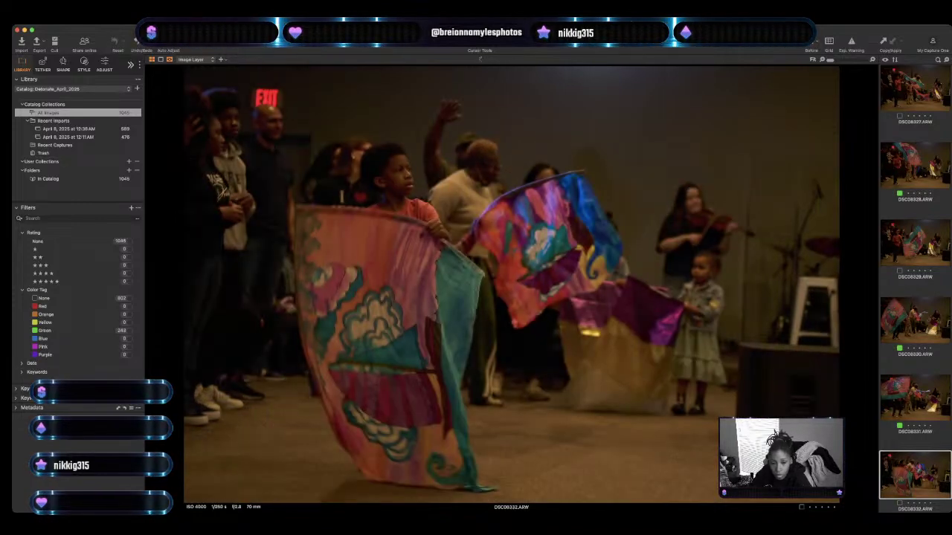
Pass over the remaining flag frames and the wide stage shots, and tag DSC06338, the singer in the cap with raised hands, green.
key(Right)
key(Right)
key(Right)
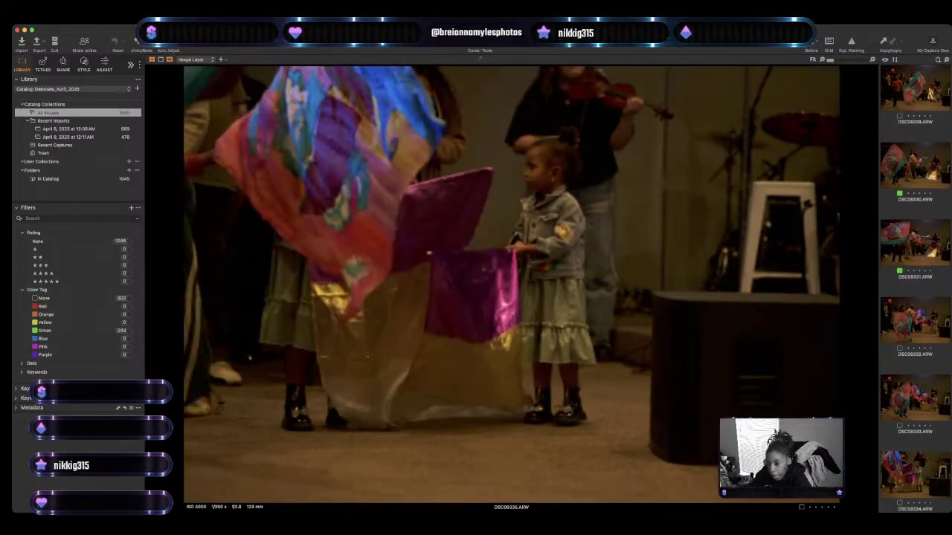
key(Right)
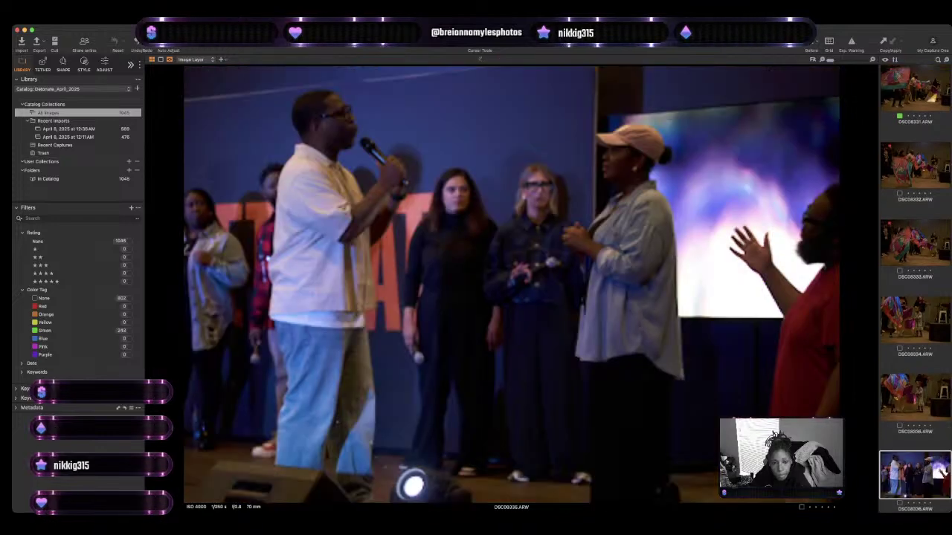
key(Right)
key(Right)
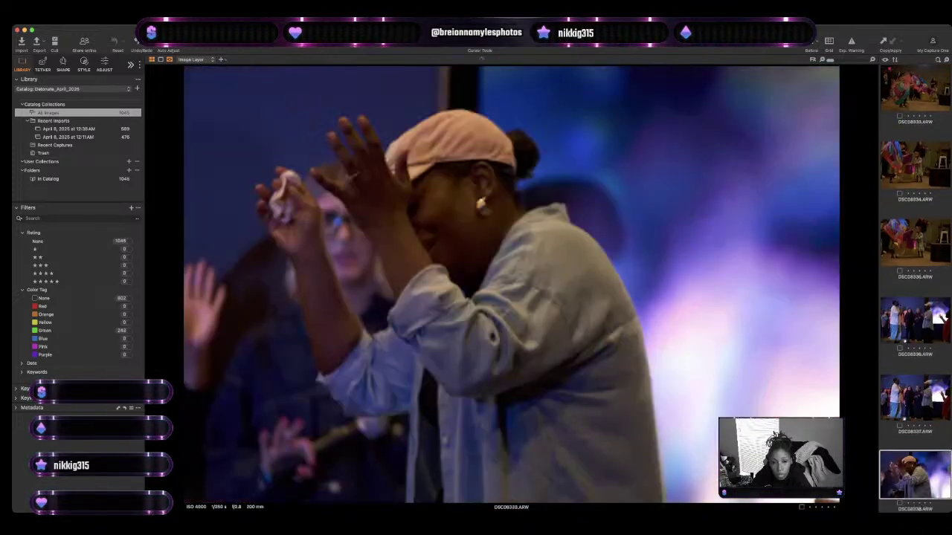
Tag DSC06340, the singer in profile with clasped hands, and DSC06342, the singer wiping her face beside the speaker, green.
key(Right)
key(Right)
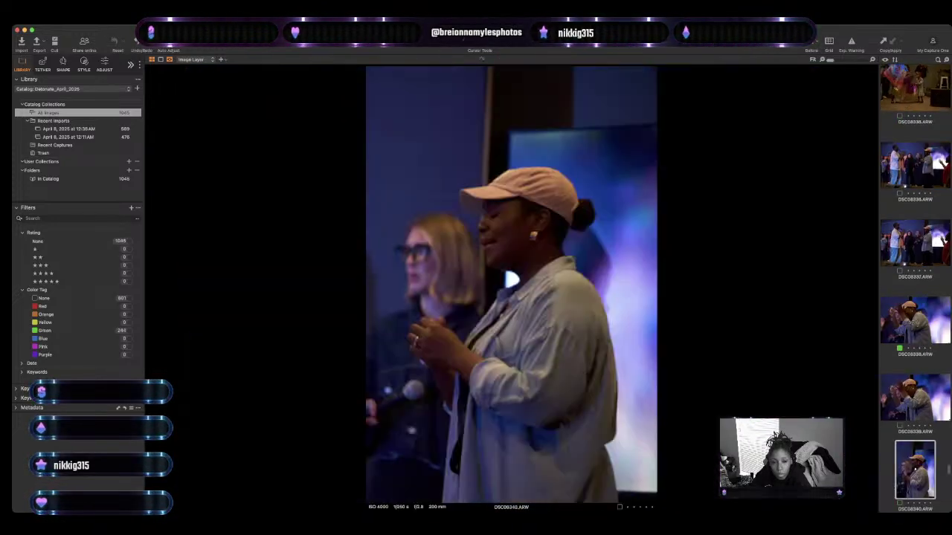
key(Right)
key(Right)
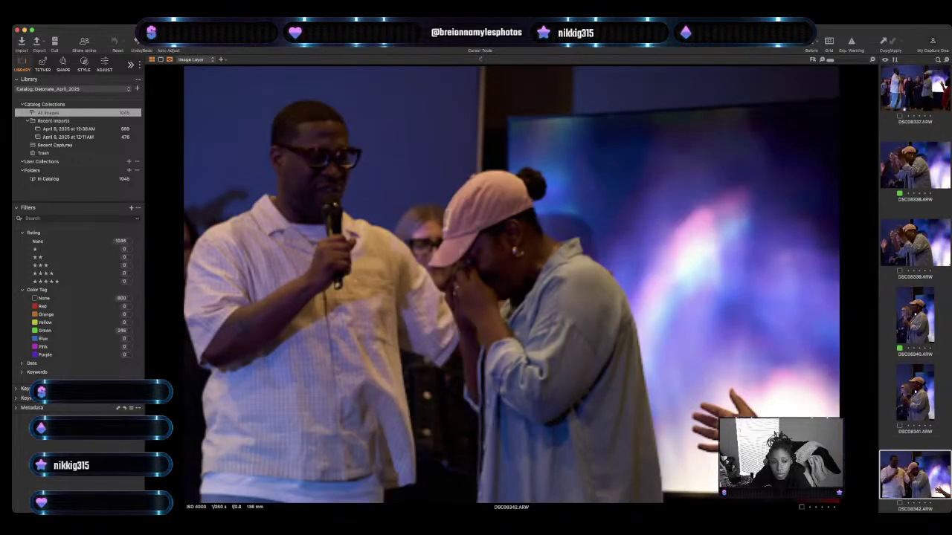
Pass over the frames of the man with the microphone and tag DSC06347, the singer bowing her head between two women, green.
key(Right)
key(Right)
key(Right)
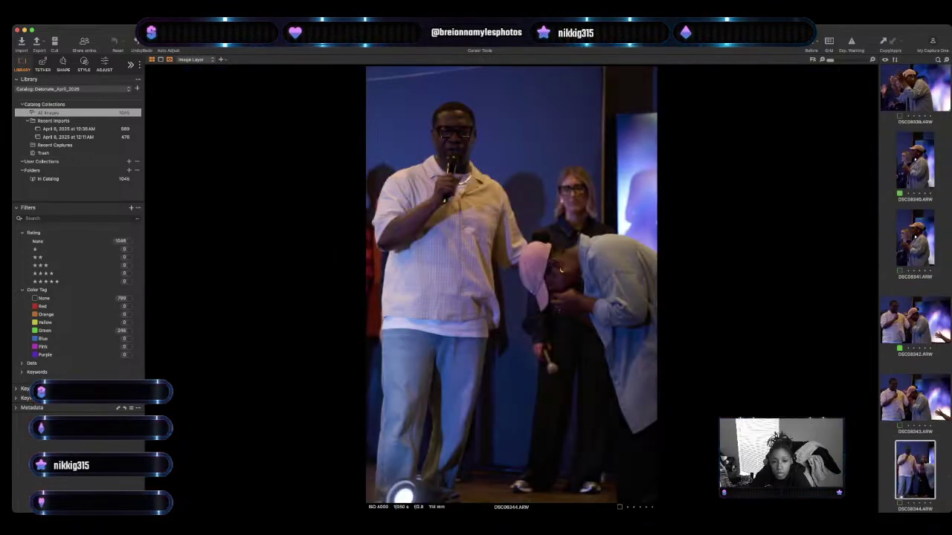
key(Right)
key(Right)
key(plus)
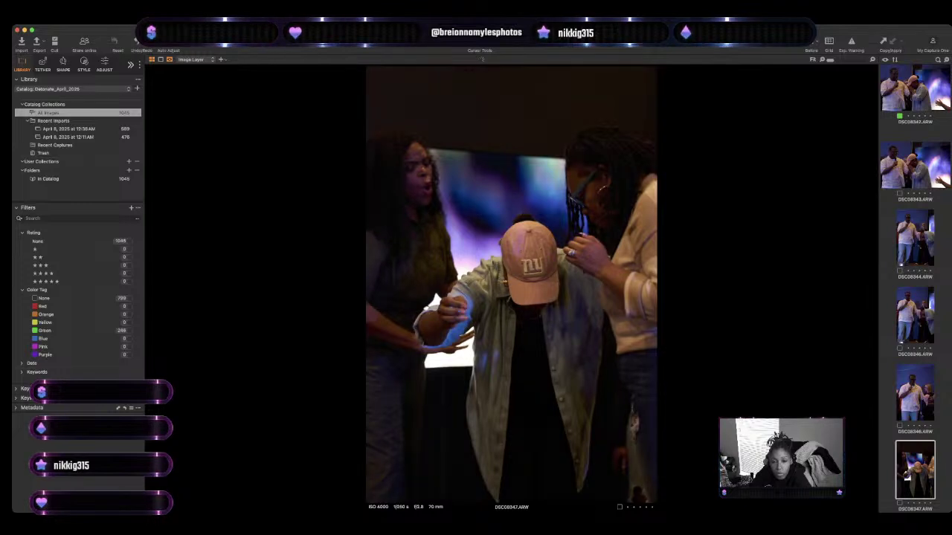
Tag DSC06350, the hand resting on the studded shoes, and DSC06353, the singer held up by the woman in the striped sweater, green.
key(Right)
key(Right)
key(Right)
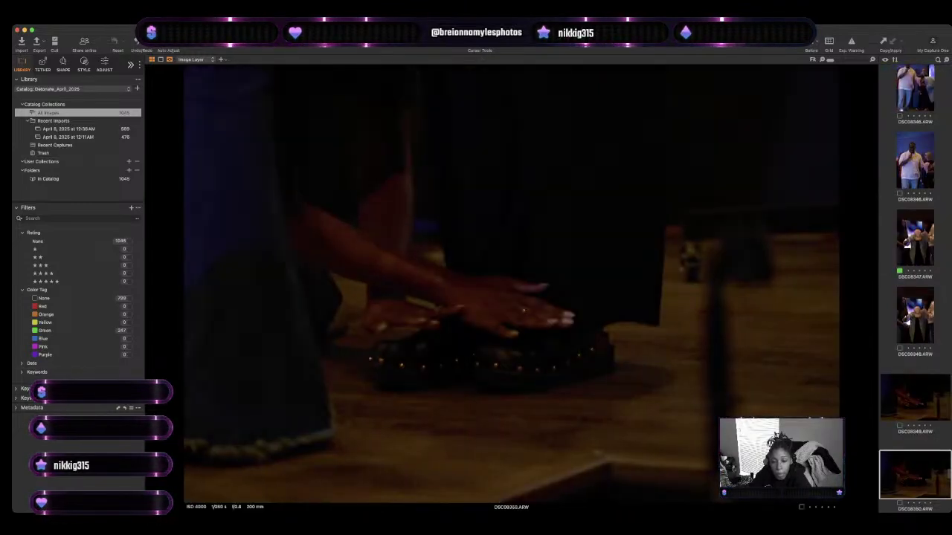
key(plus)
key(Right)
key(Right)
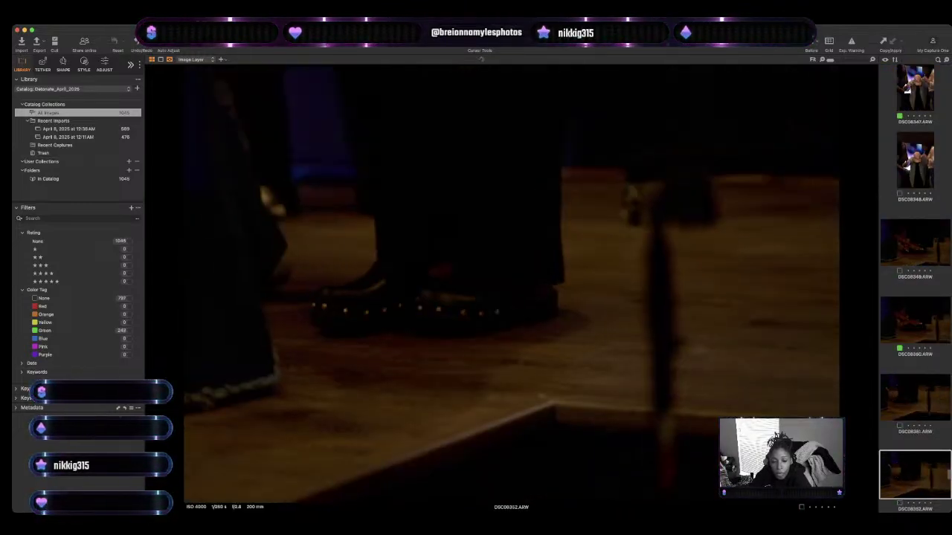
key(Right)
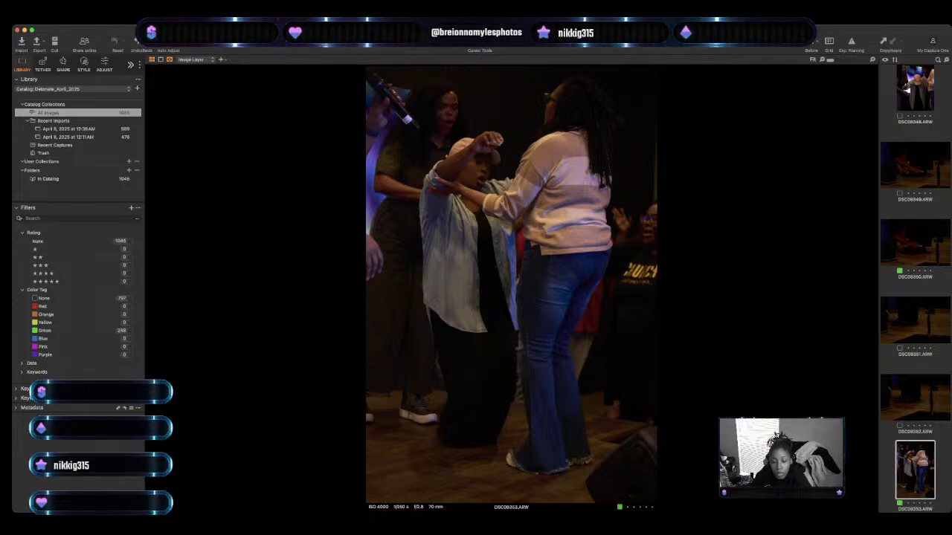
Pass over the frames of the singer sinking to the floor and tag DSC06360, the woman in stripes standing over her, green.
key(Right)
key(Right)
key(Right)
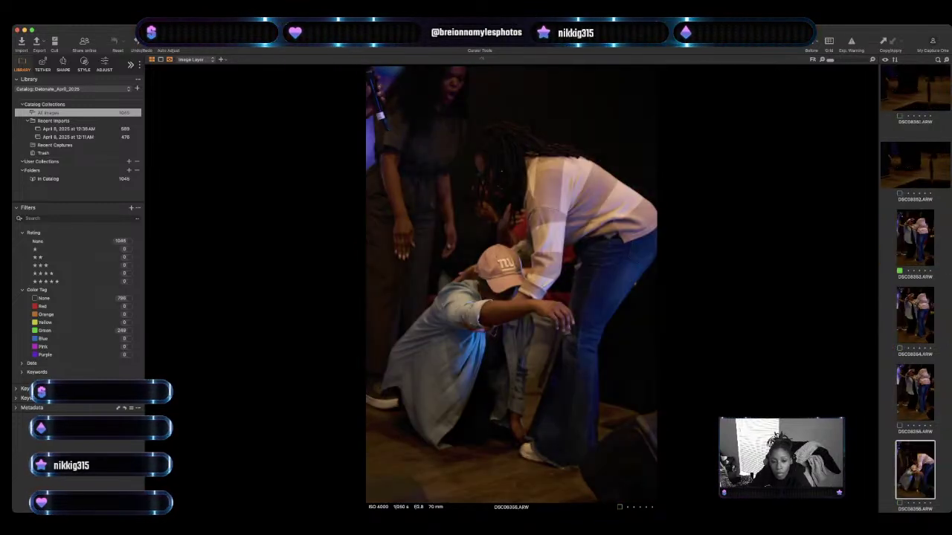
key(Right)
key(Right)
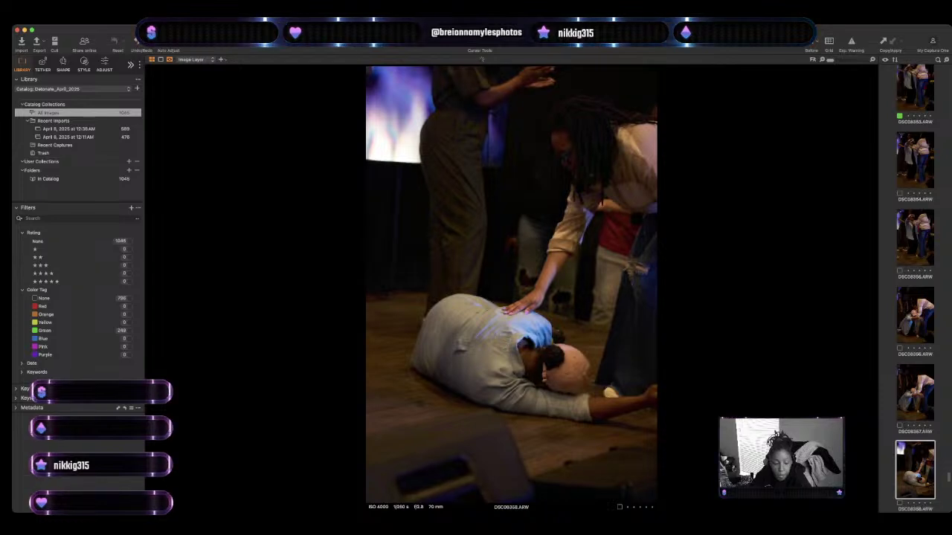
key(Right)
key(Right)
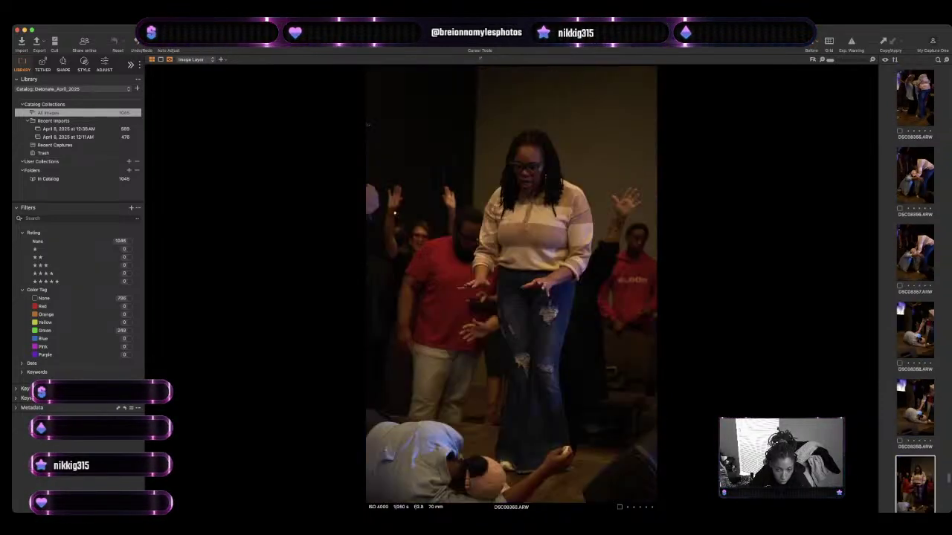
key(plus)
Tag DSC06363, the group with raised hands in the dark, and DSC06364, the singer leaning forward behind the stage light, green.
key(Right)
key(Right)
key(Right)
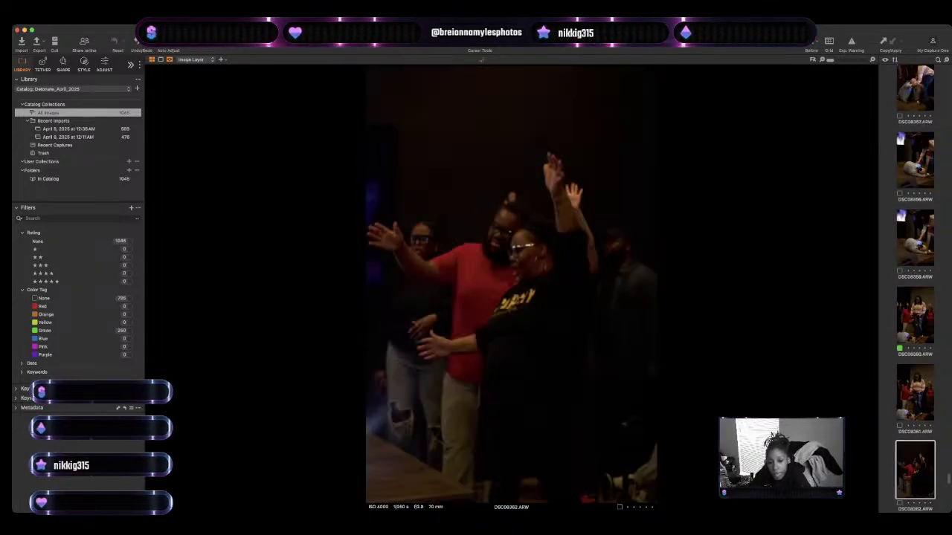
key(plus)
key(Right)
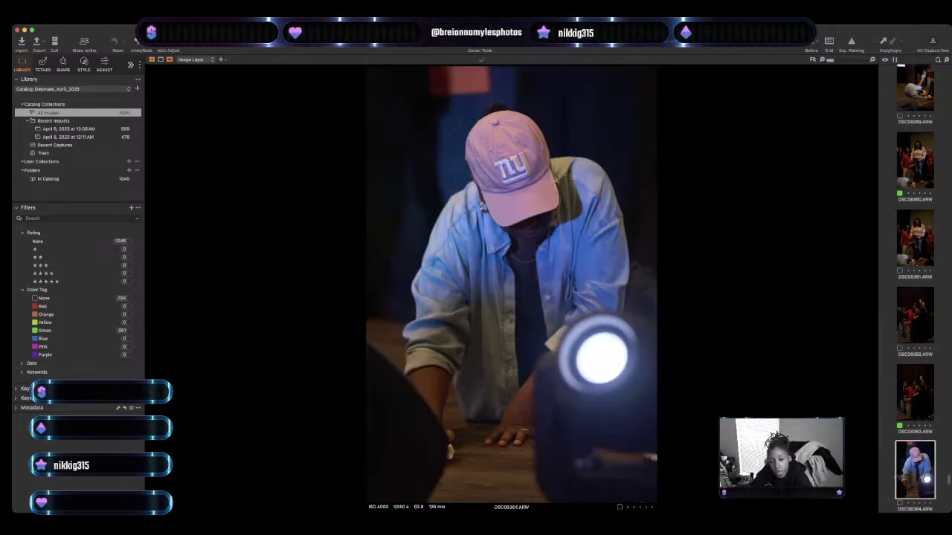
key(plus)
Pass over the wide shots of the backing singers and tag DSC06368, the woman in the denim jacket raising both hands, green.
key(Right)
key(Right)
key(Right)
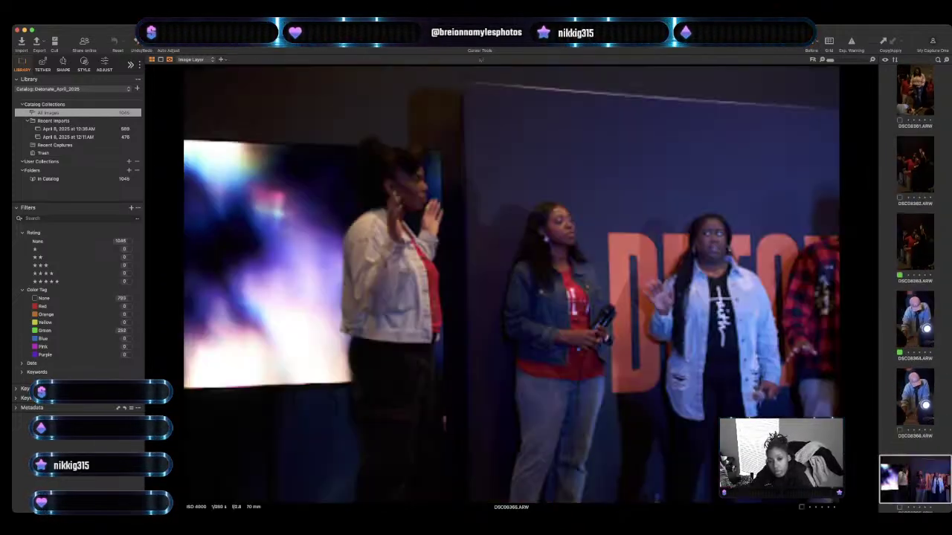
key(Right)
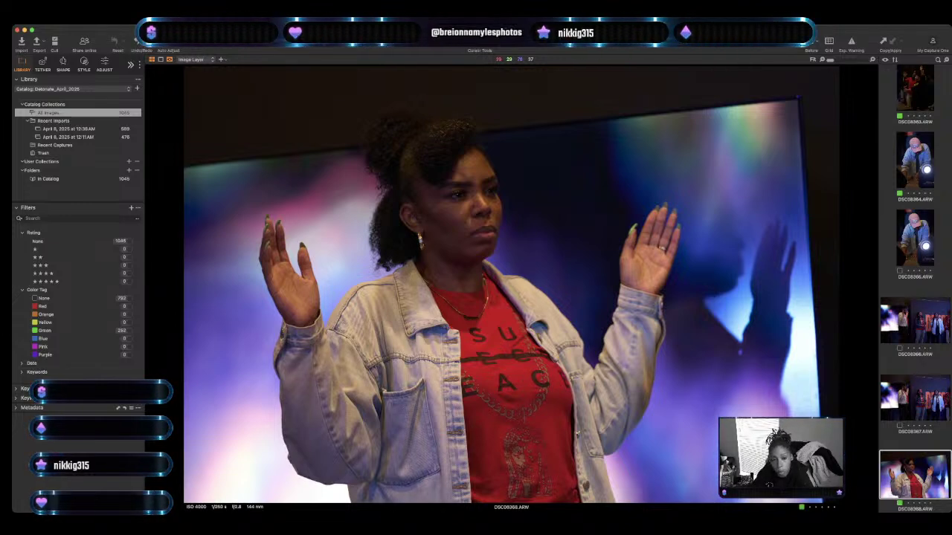
Examine the closer frames of the woman in the denim jacket and the bearded man with the microphone, up to DSC06374.
key(Down)
key(Down)
key(Down)
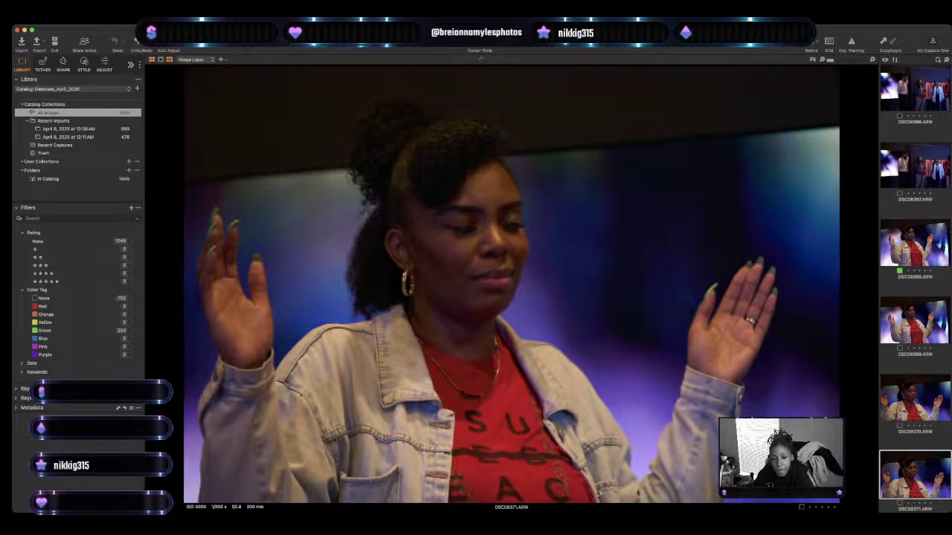
key(Down)
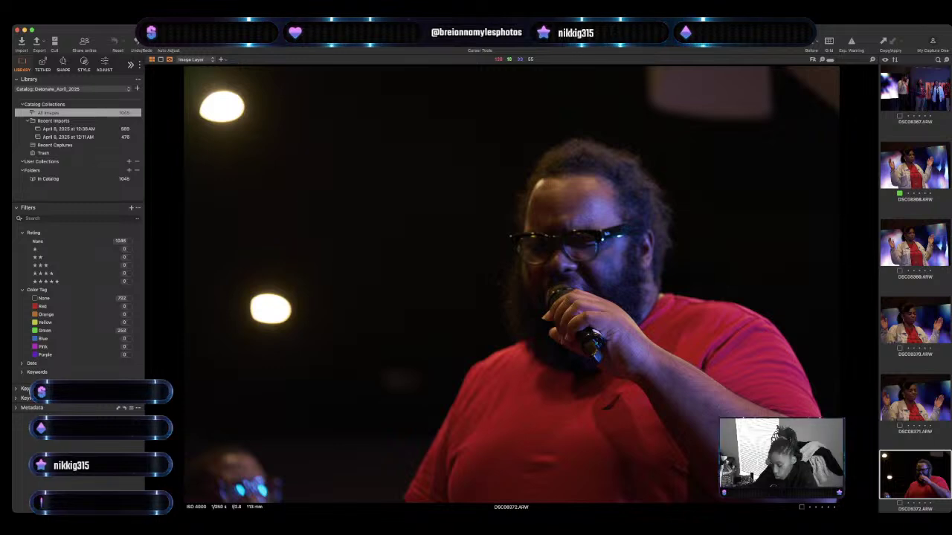
key(Right)
key(Right)
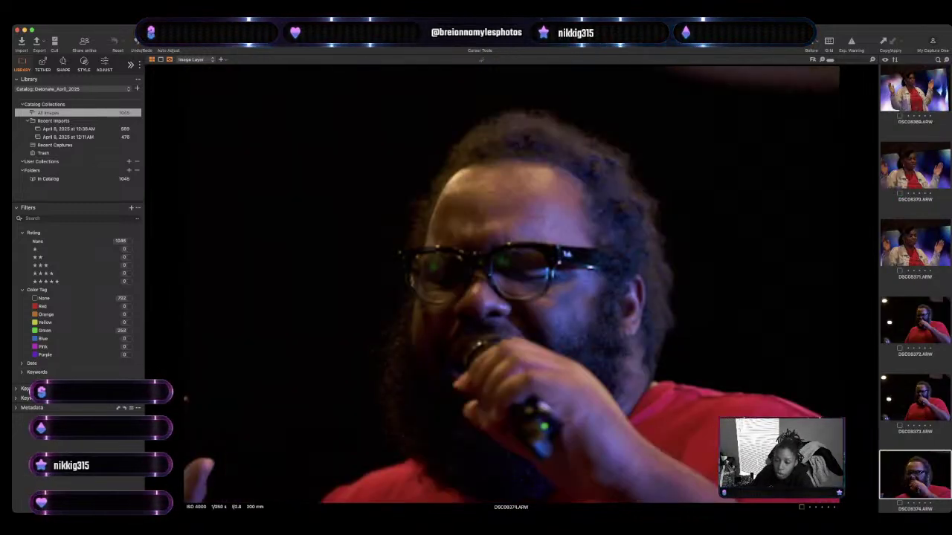
Tag DSC06374 and DSC06377, the bearded man in red singing into the microphone, green.
key(plus)
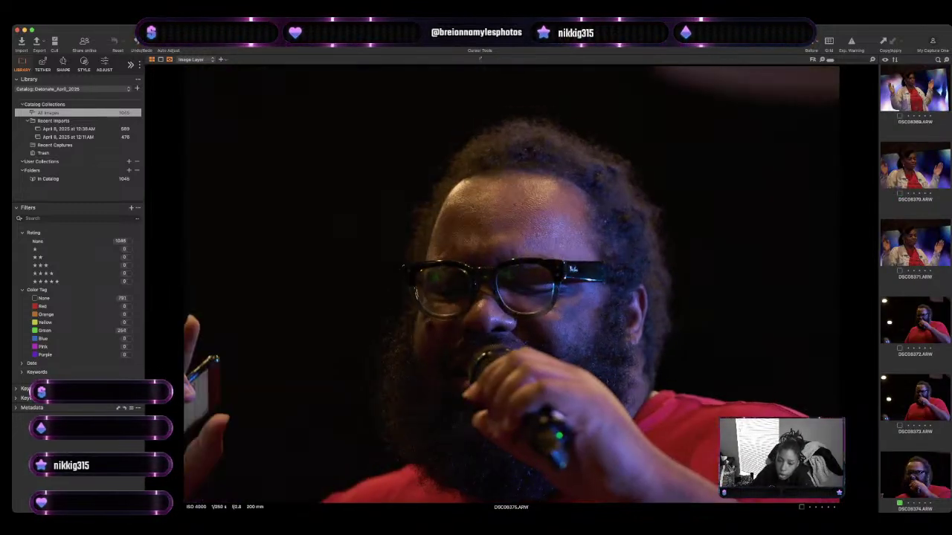
key(Right)
key(Right)
key(plus)
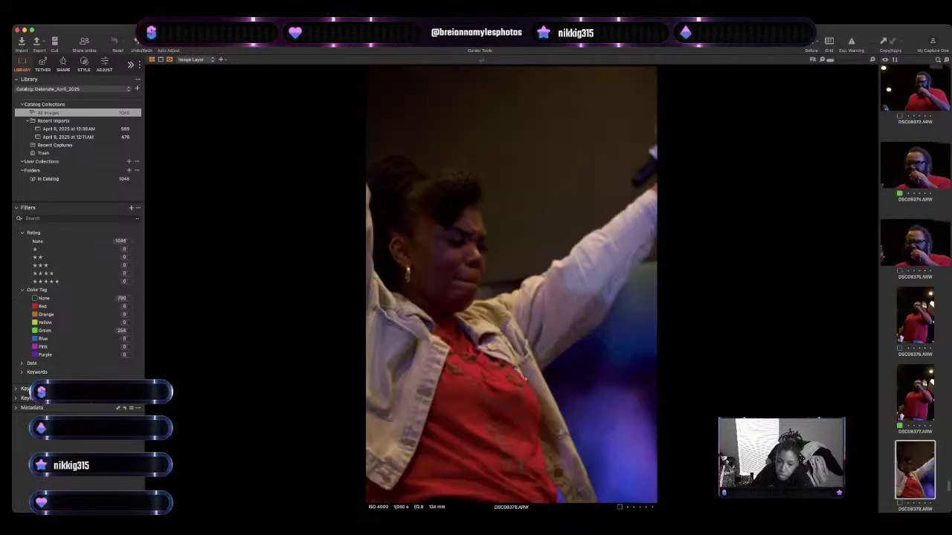
Tag DSC06379, the woman in the denim jacket with raised arms, and DSC06382, the woman in glasses with the microphone, green.
key(Right)
key(plus)
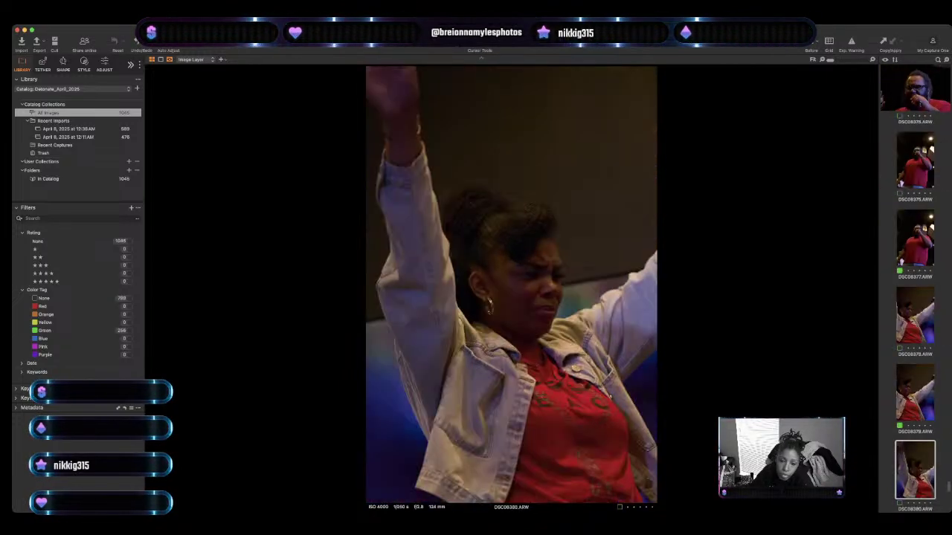
key(Right)
key(Right)
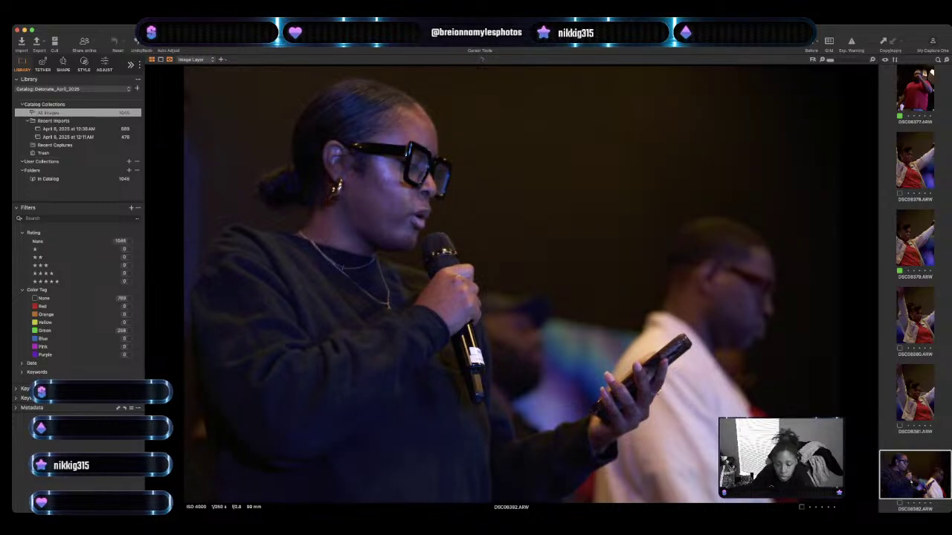
key(Right)
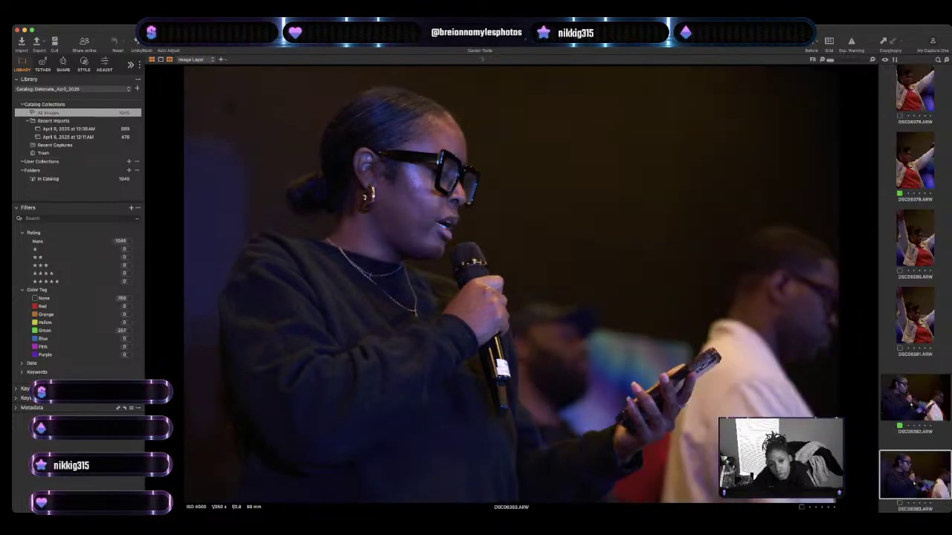
Tag DSC06384, the woman with raised arms in the blue light, and DSC06387, the dark profile frame of her, green.
key(Right)
key(plus)
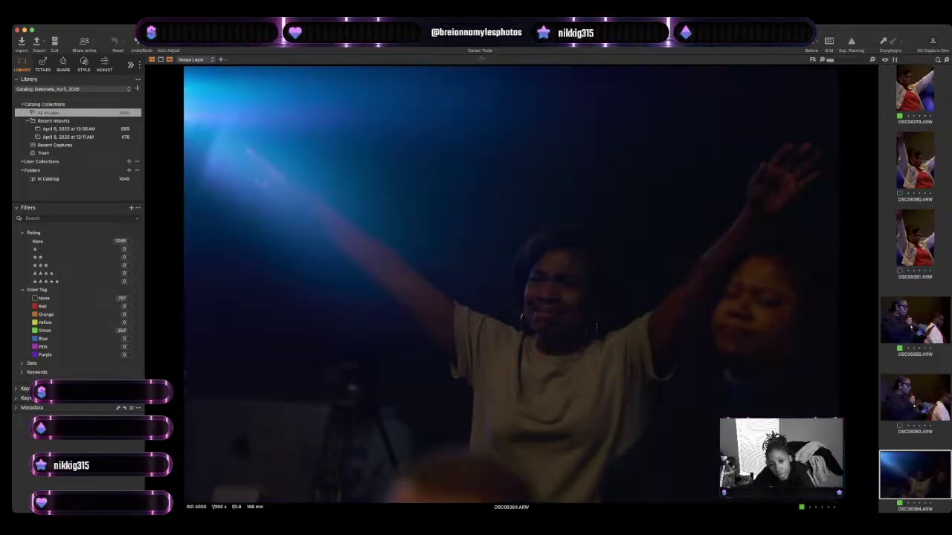
key(Right)
key(Right)
key(Right)
key(plus)
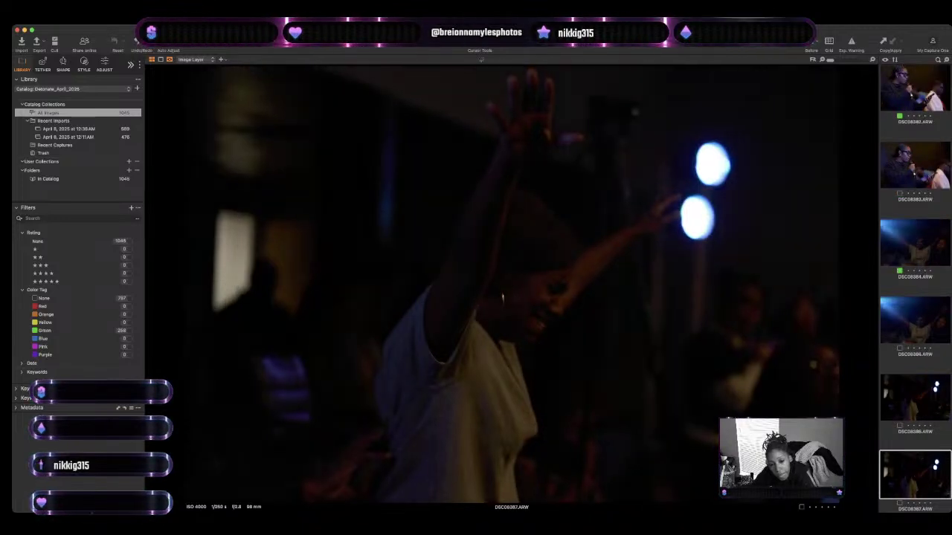
Pass over the darker raised-hand frames and tag DSC06393, on the stage, and DSC06395, the woman in the T-shirt, green.
key(Right)
key(Right)
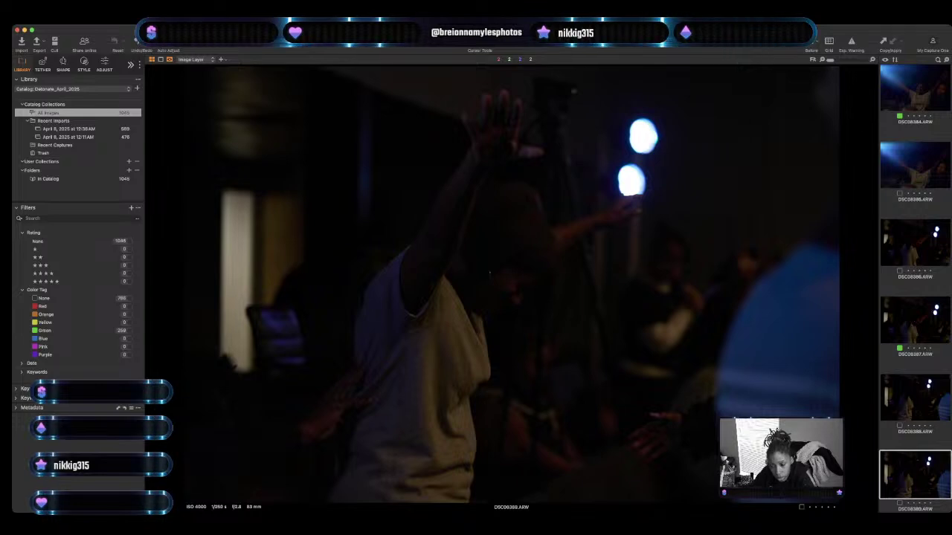
key(Right)
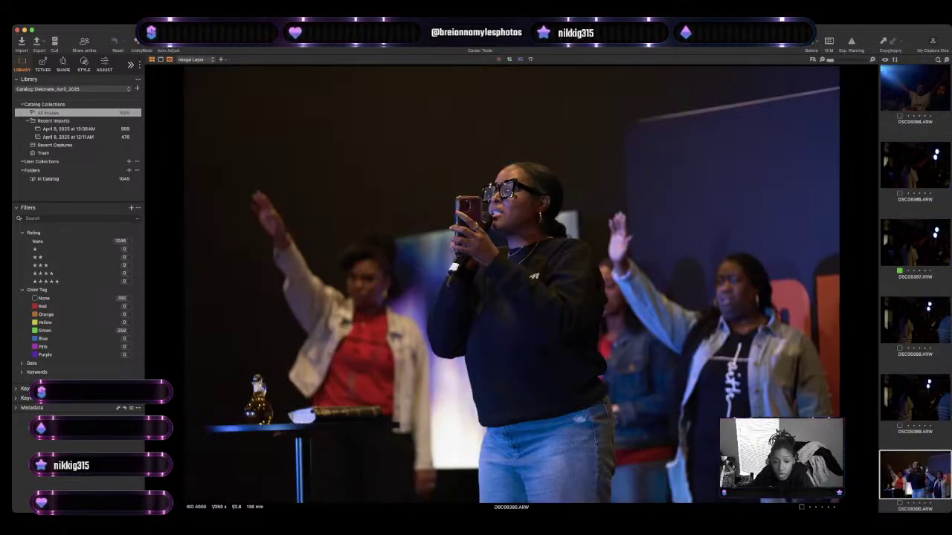
key(Right)
key(Right)
key(Right)
key(Right)
key(Right)
key(Right)
key(Right)
key(Right)
key(plus)
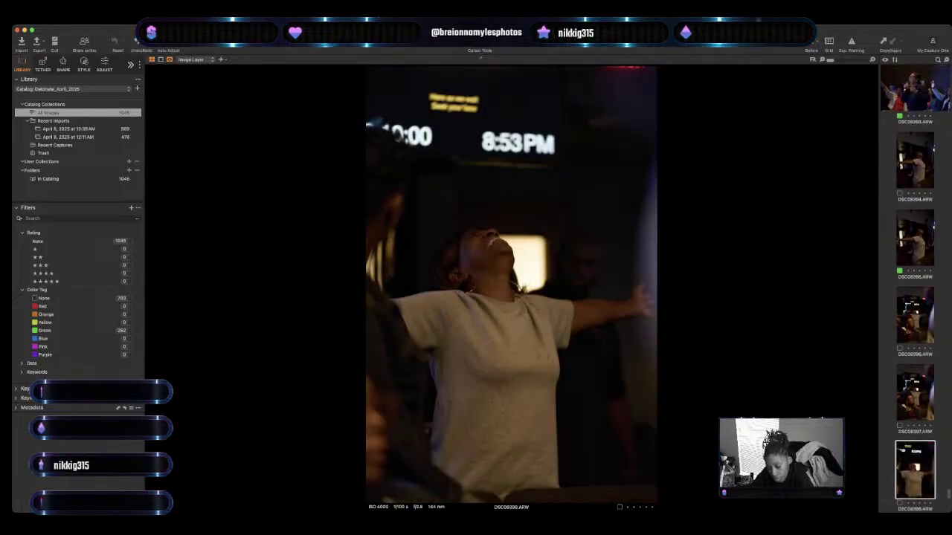
Tag DSC06398, the woman in the T-shirt with outstretched arms, and DSC06400, her standing with hands together, green.
key(Right)
key(Right)
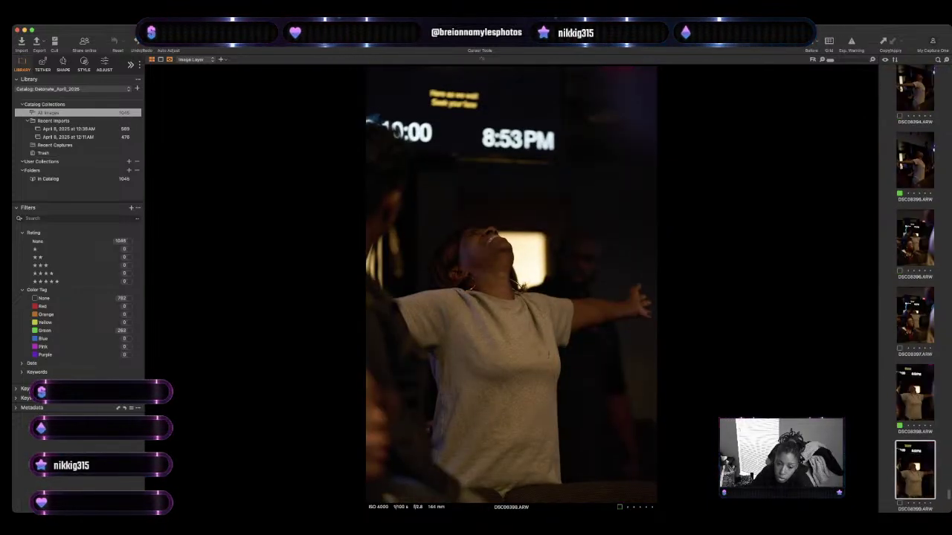
key(Right)
key(Right)
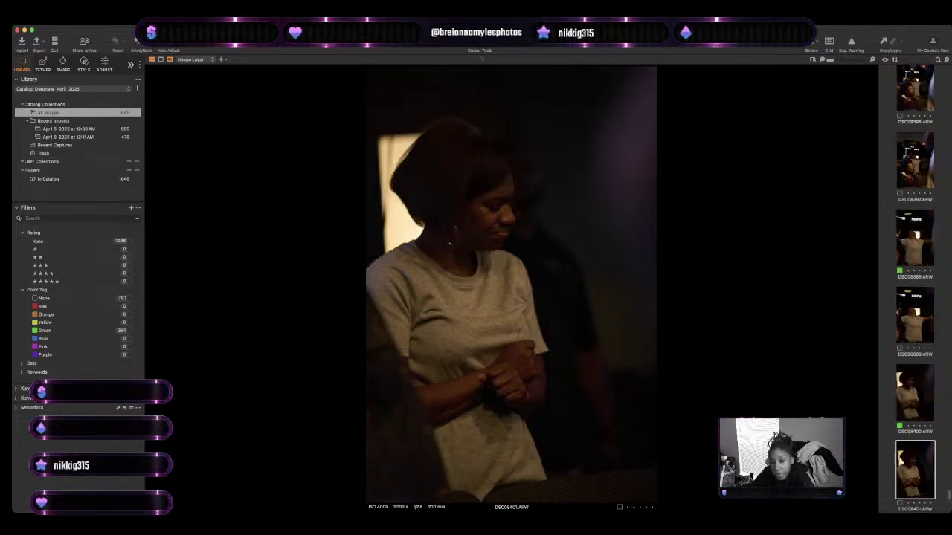
Tag DSC06402, DSC06404 and DSC06407, the woman in the camouflage jacket and glasses, green.
key(Right)
key(Right)
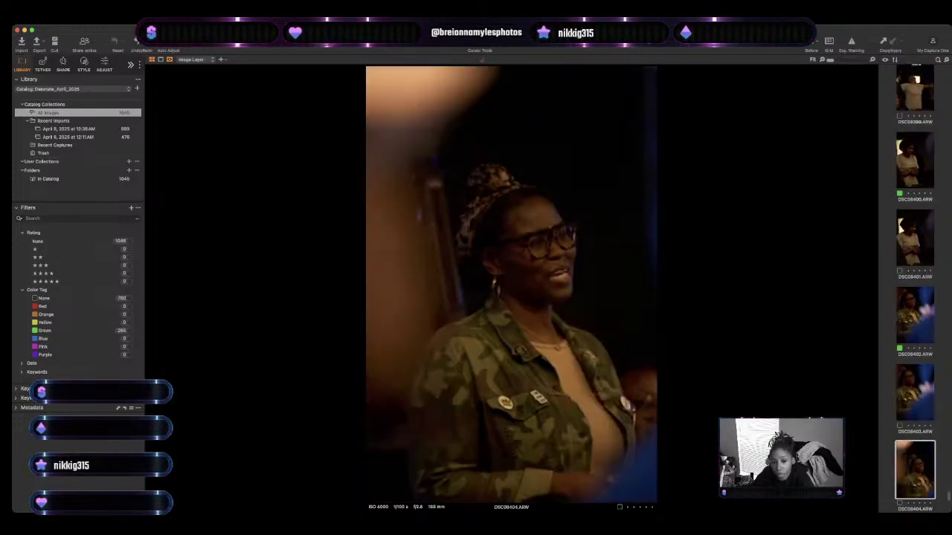
key(Right)
key(Right)
key(Right)
key(plus)
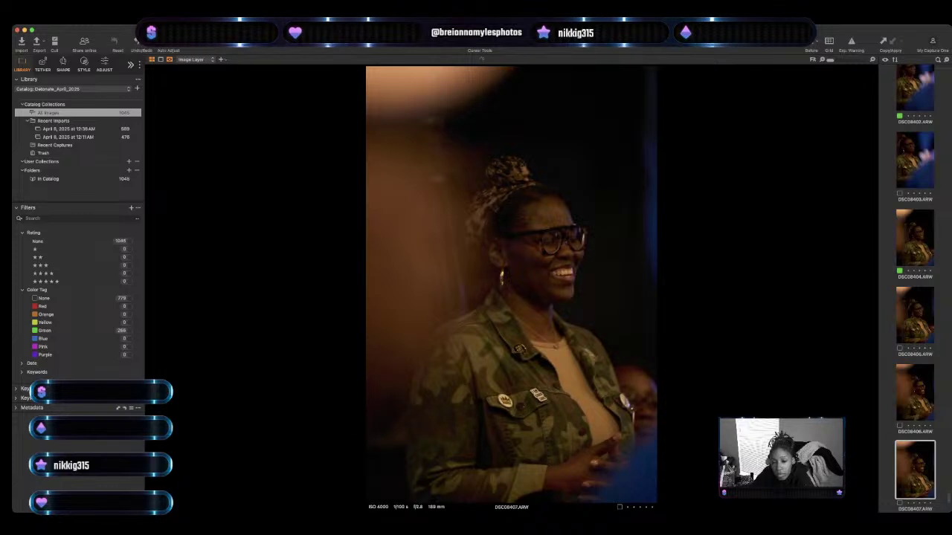
key(Right)
key(Right)
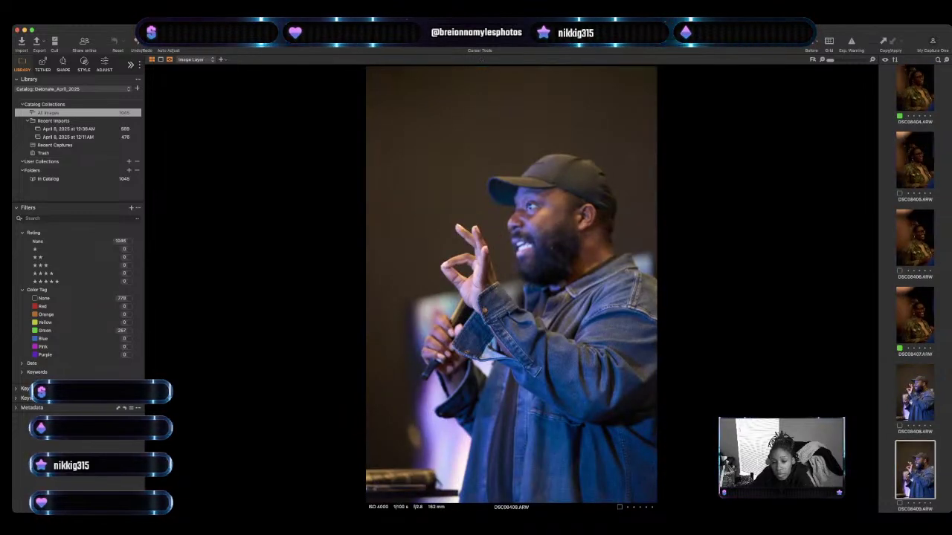
Pass over the earlier gesturing frames of the man in the cap and denim shirt and tag DSC06412 green.
key(Right)
key(Right)
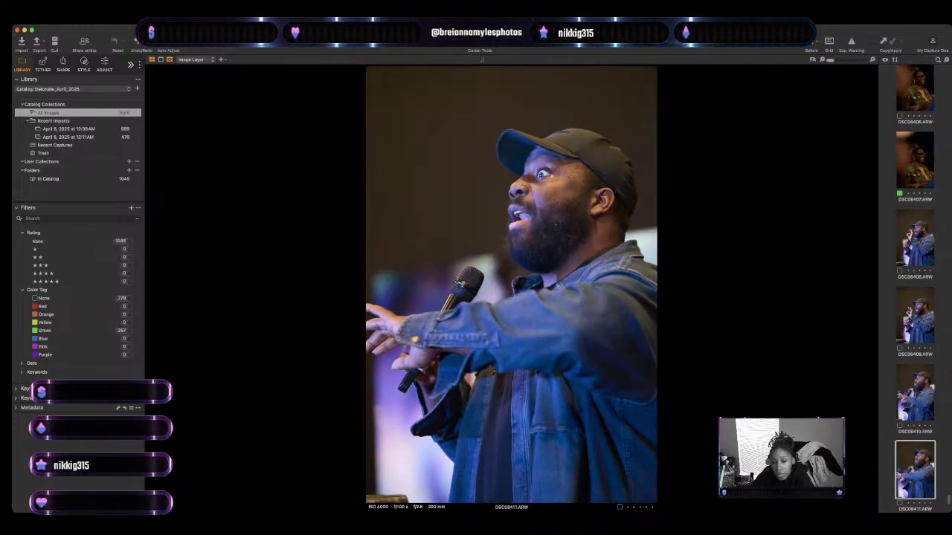
key(Right)
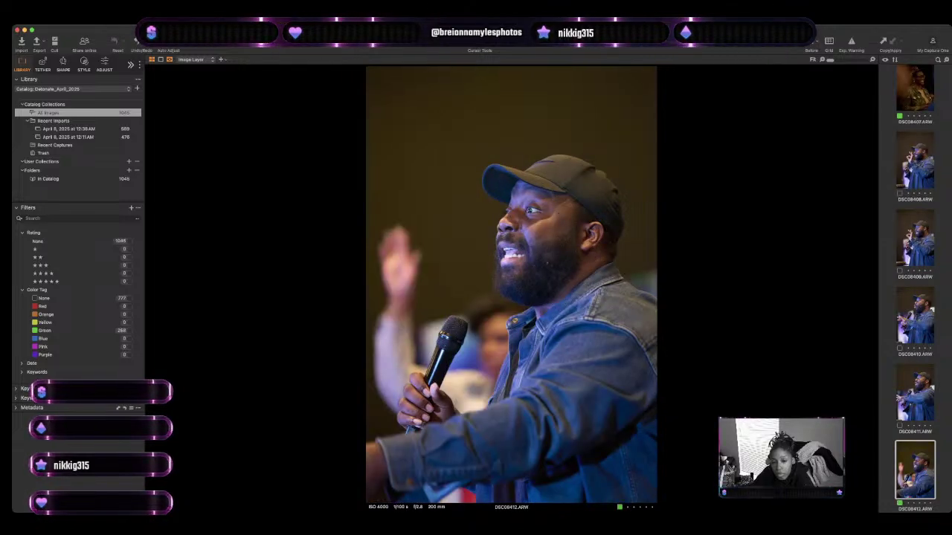
key(plus)
Pass over DSC06413 and DSC06414 and tag DSC06415, the woman in camouflage beside the stage lights, green.
key(Right)
key(Right)
key(Right)
key(plus)
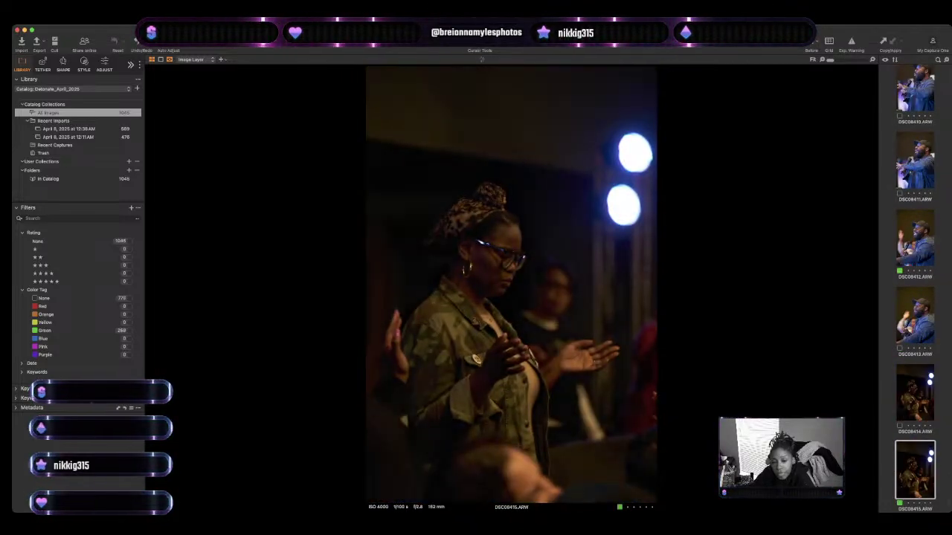
Pass over DSC06416 to DSC06419 and tag DSC06420 and DSC06422, the full-length frame of the man in the cream hoodie, green.
key(Right)
key(Right)
key(Right)
key(Right)
key(Right)
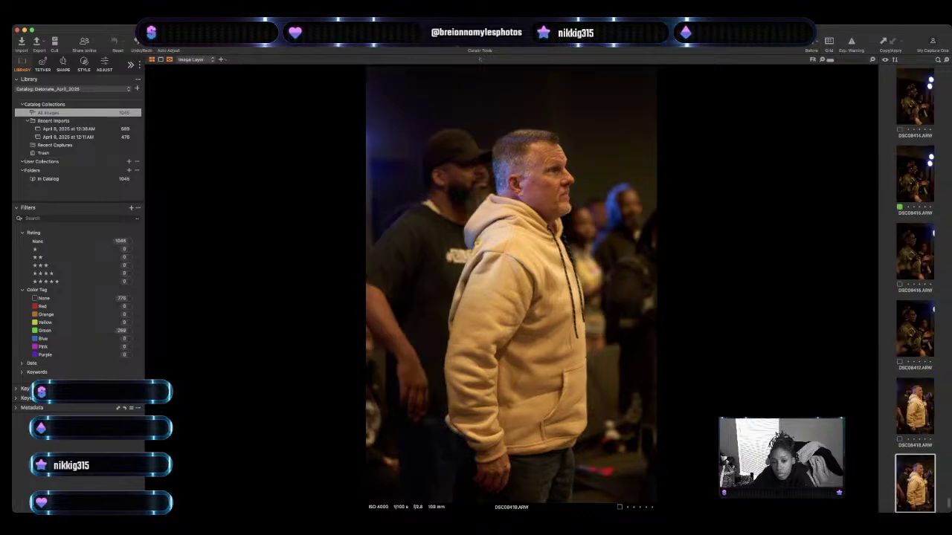
key(plus)
key(Right)
key(Right)
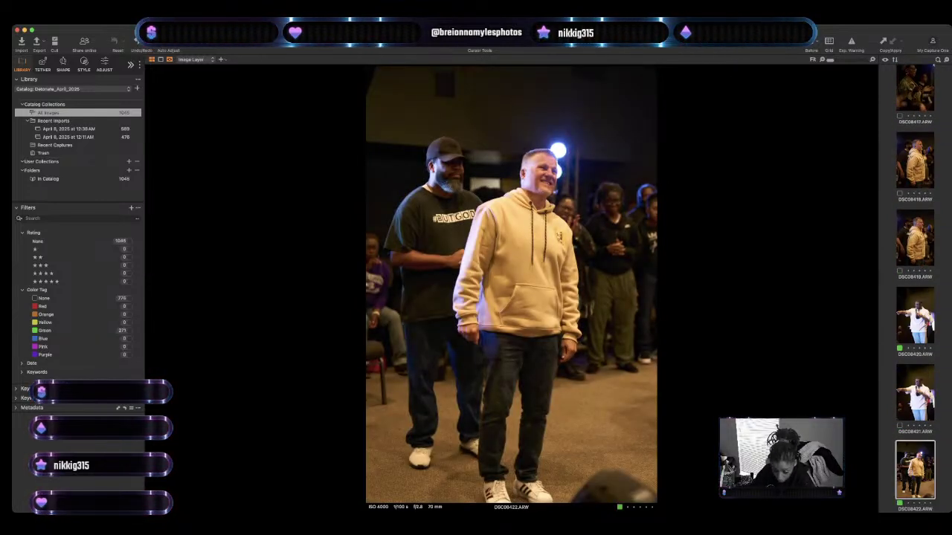
key(plus)
Pass over DSC06423 and tag the full-length hoodie frames DSC06424 and DSC06425 green.
key(Right)
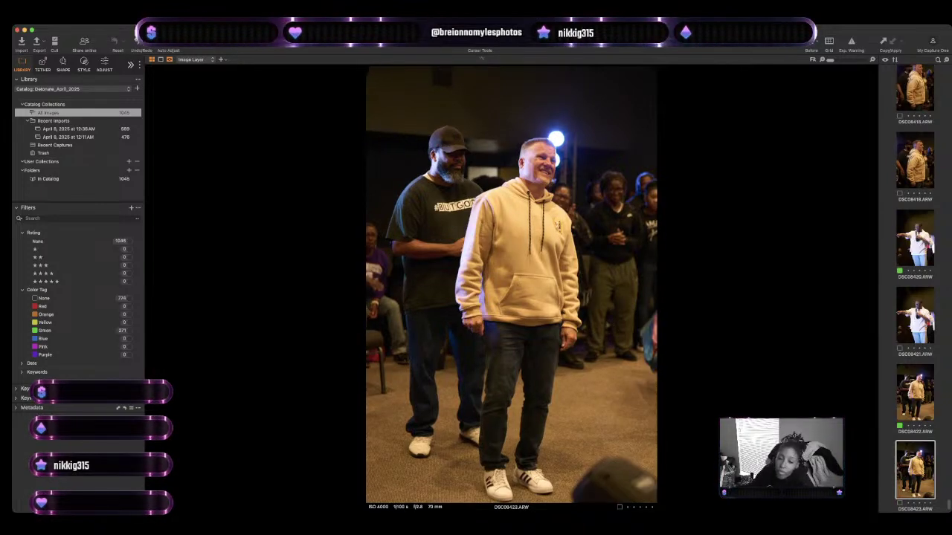
key(Right)
key(plus)
key(Right)
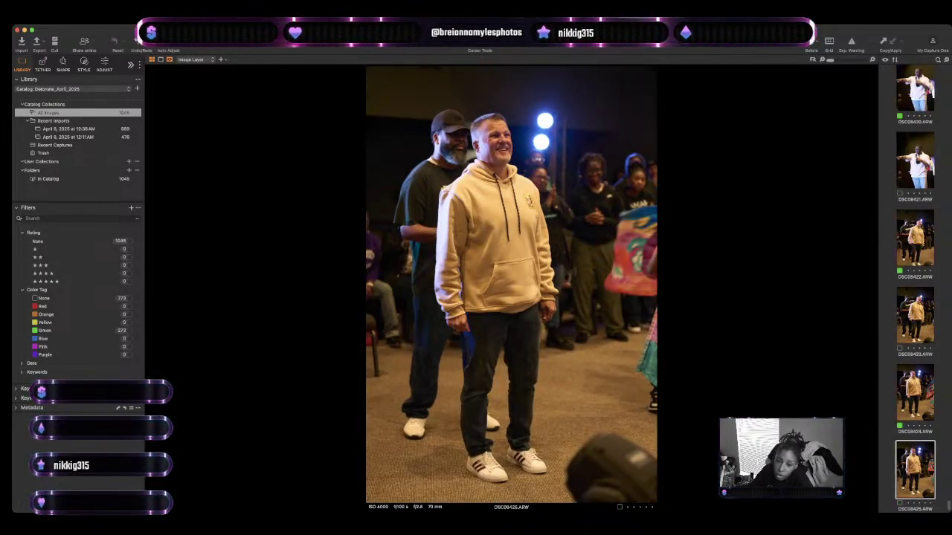
key(plus)
Tag DSC06427, the close profile of the man in the hoodie, and DSC06429, his full-length side view, green.
key(Right)
key(Right)
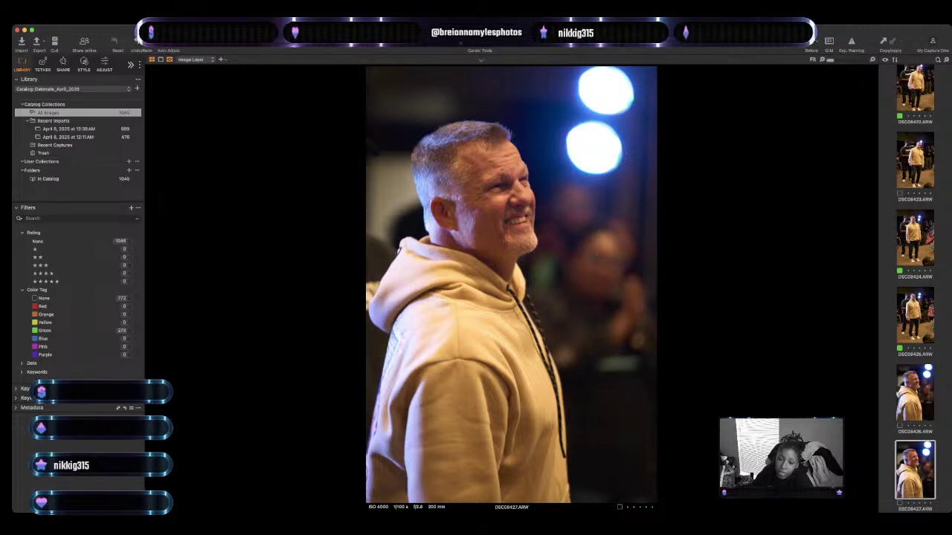
key(plus)
key(Right)
key(Right)
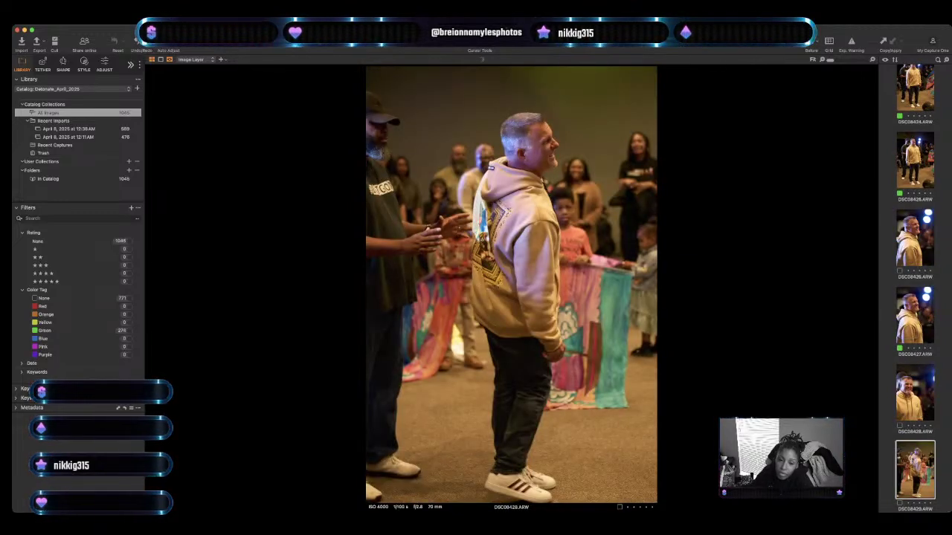
key(plus)
key(Right)
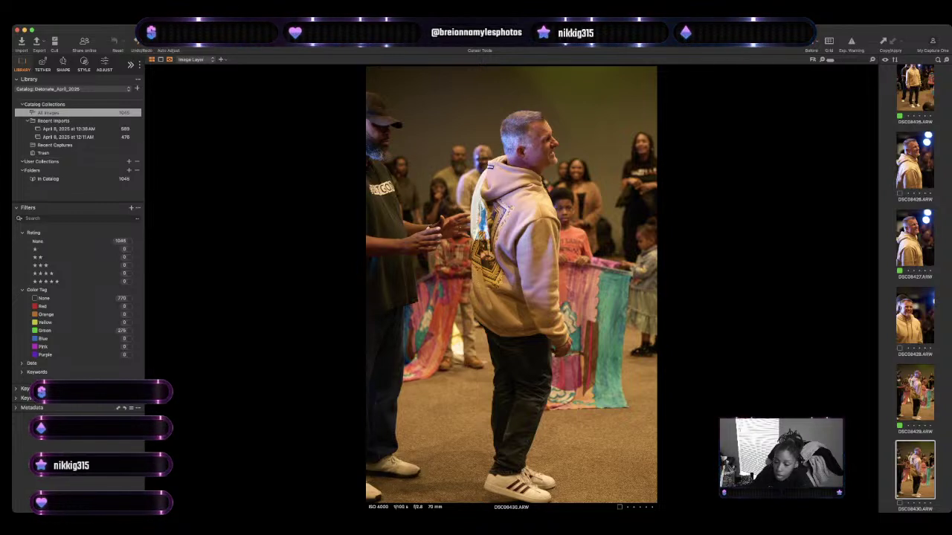
key(Left)
key(Right)
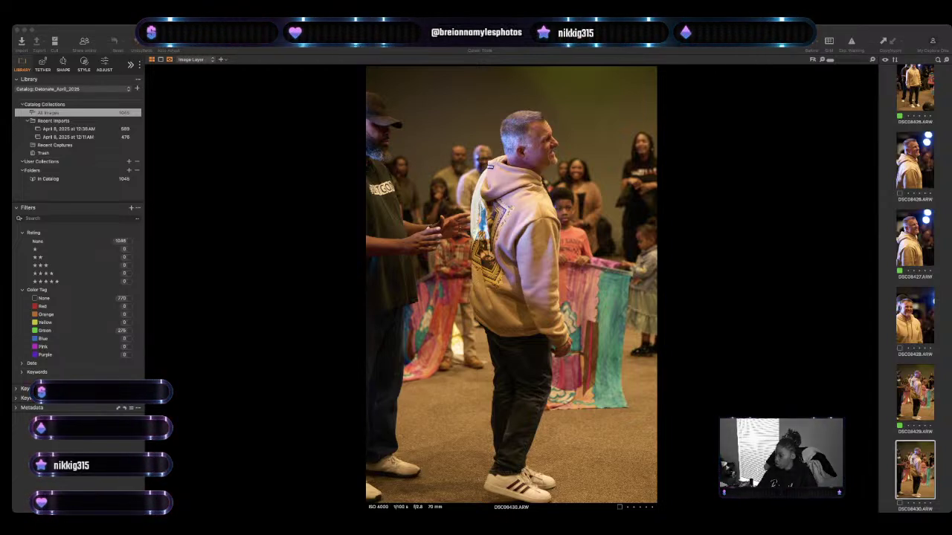
key(Down)
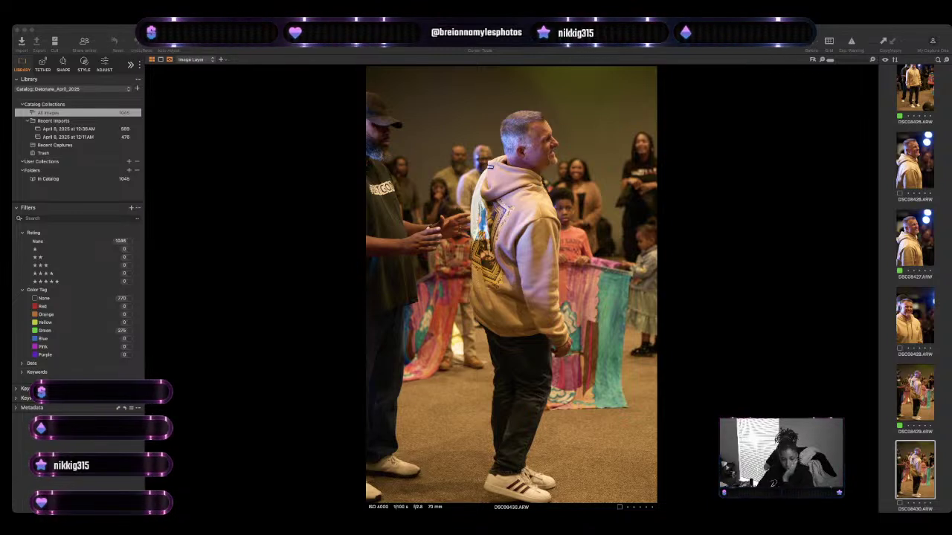
key(Down)
key(Up)
key(Up)
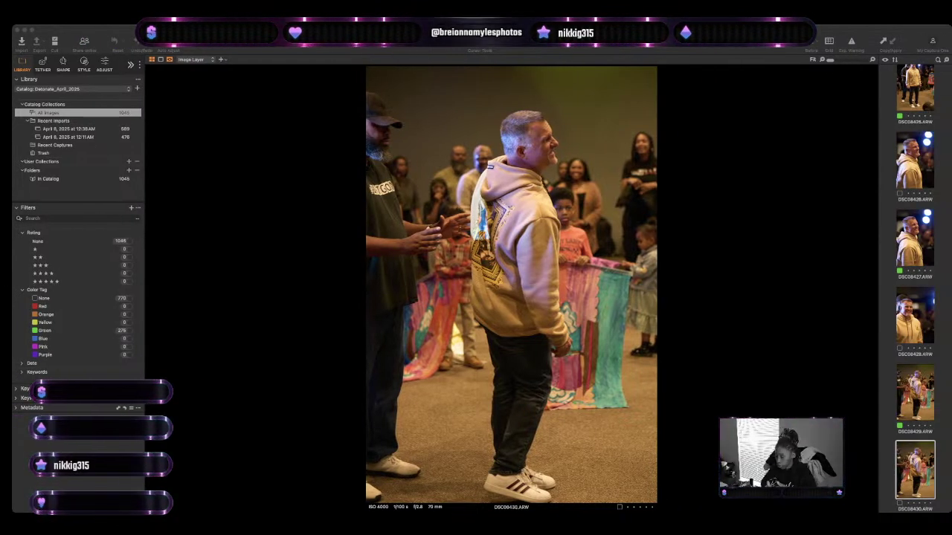
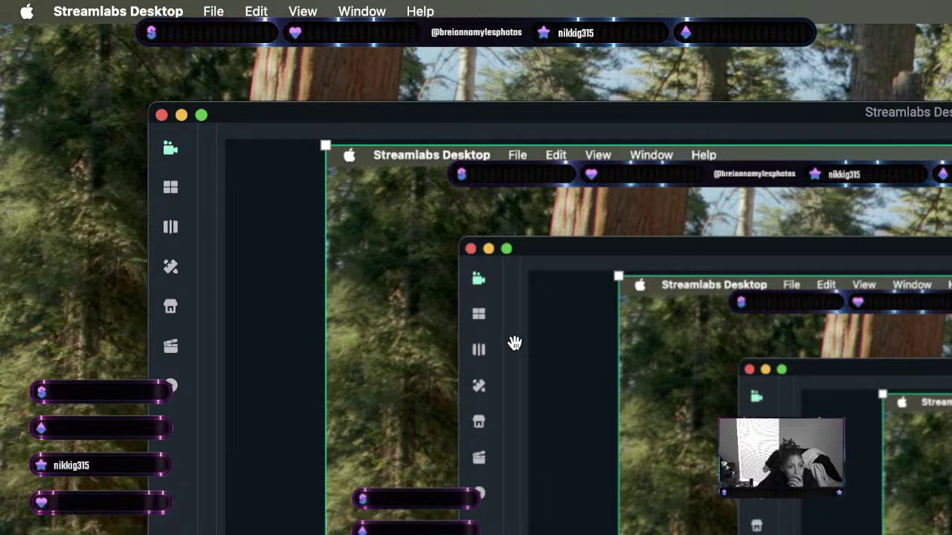
In Streamlabs Desktop, scale and reposition the Display Capture source to fill the Live Scene canvas, and minimize the window.
mouse_move(325, 145)
mouse_down()
mouse_move(858, 445)
mouse_move(432, 208)
mouse_move(328, 139)
mouse_up()
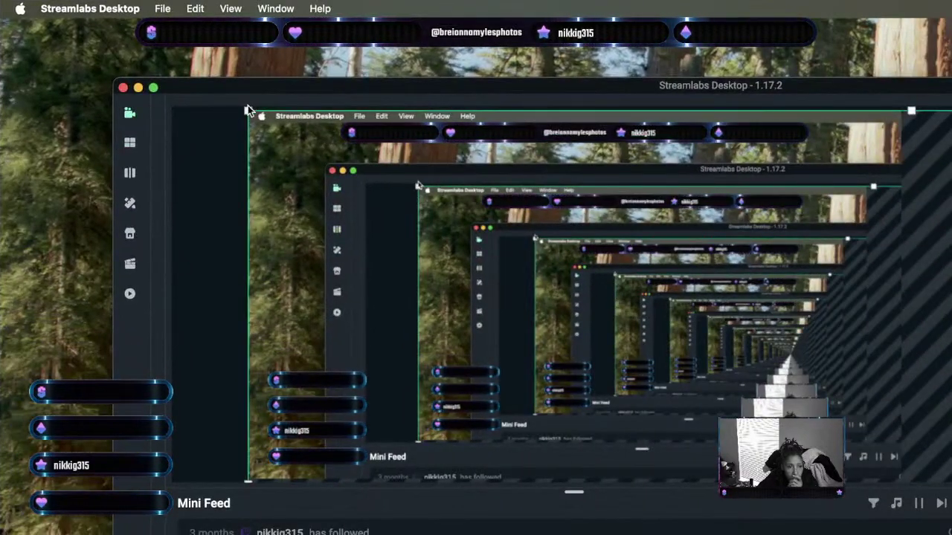
drag(248, 105, 0, 0)
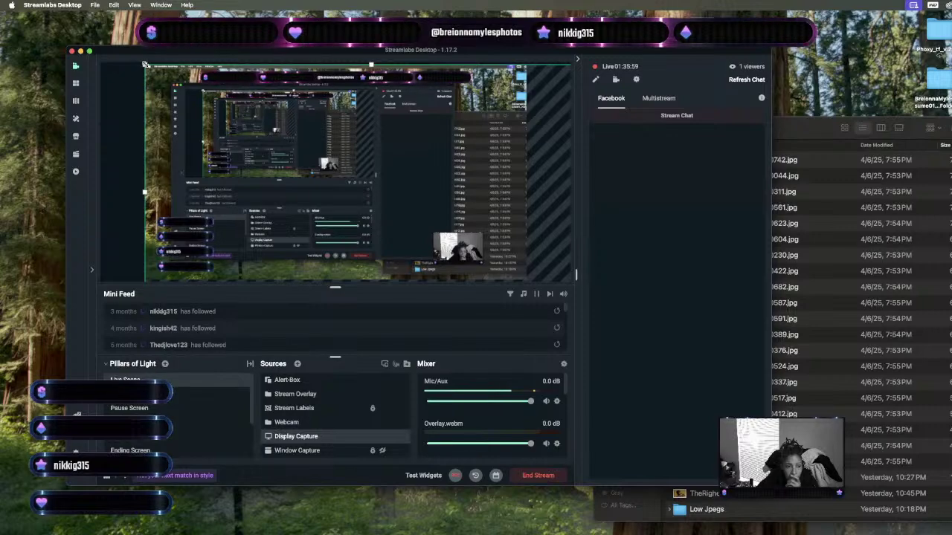
drag(146, 64, 165, 128)
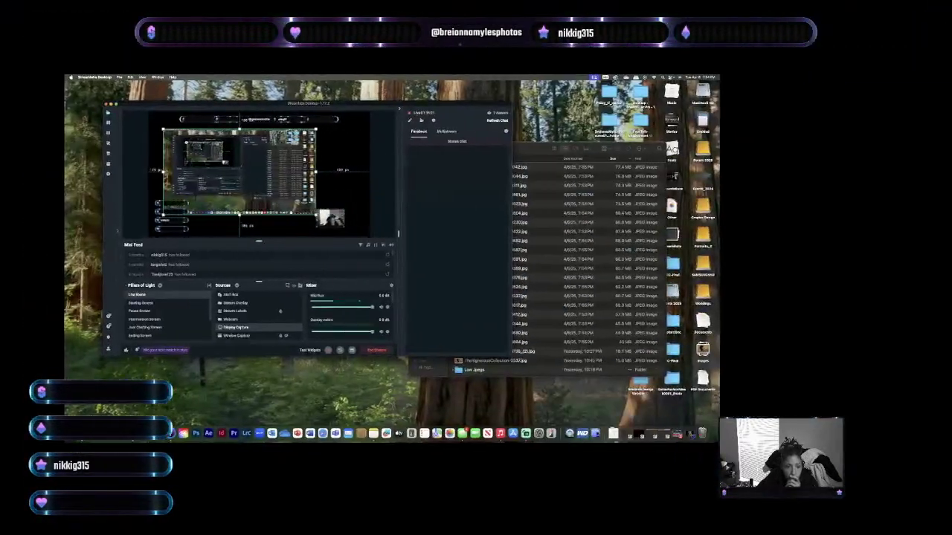
drag(239, 172, 224, 155)
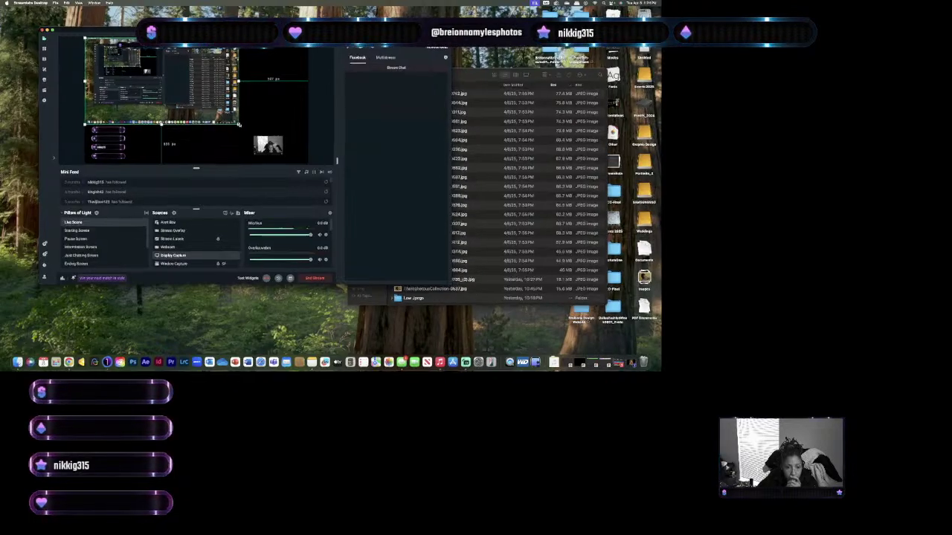
drag(238, 122, 440, 242)
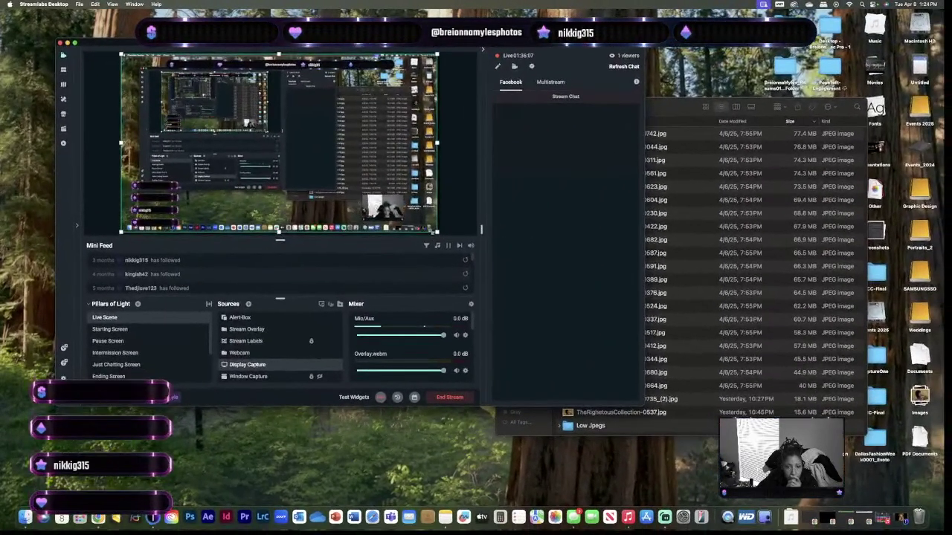
click(68, 43)
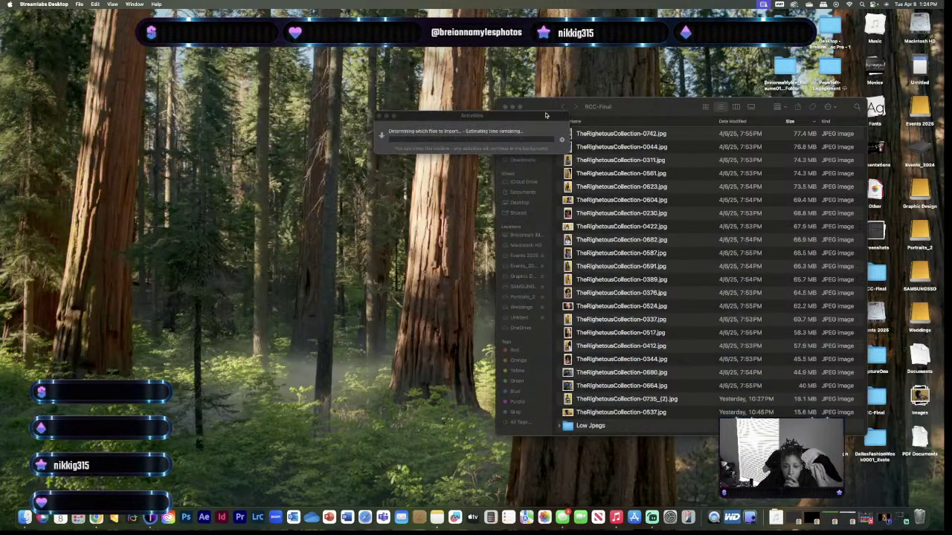
Move the RCC-Final Finder window and Capture One's Activities window apart to clear the middle of the desktop.
drag(546, 115, 286, 121)
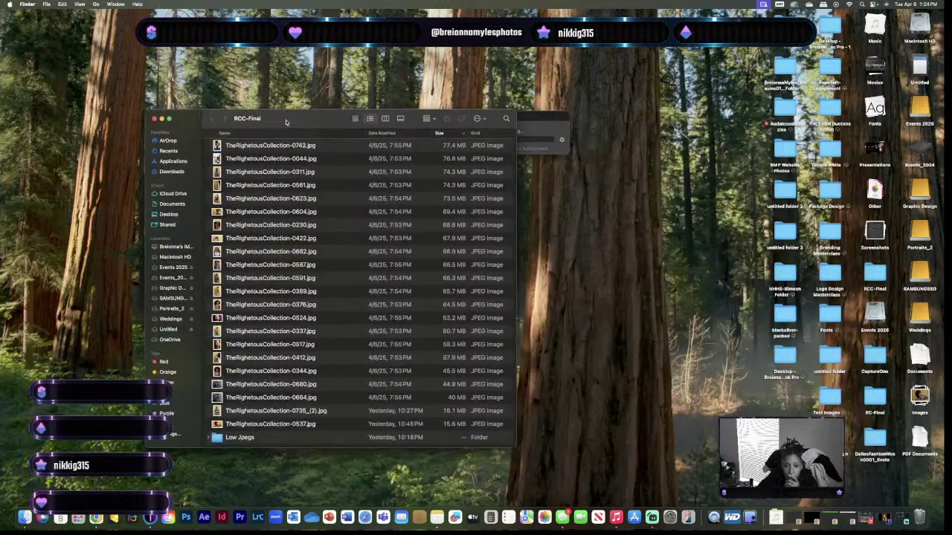
click(537, 116)
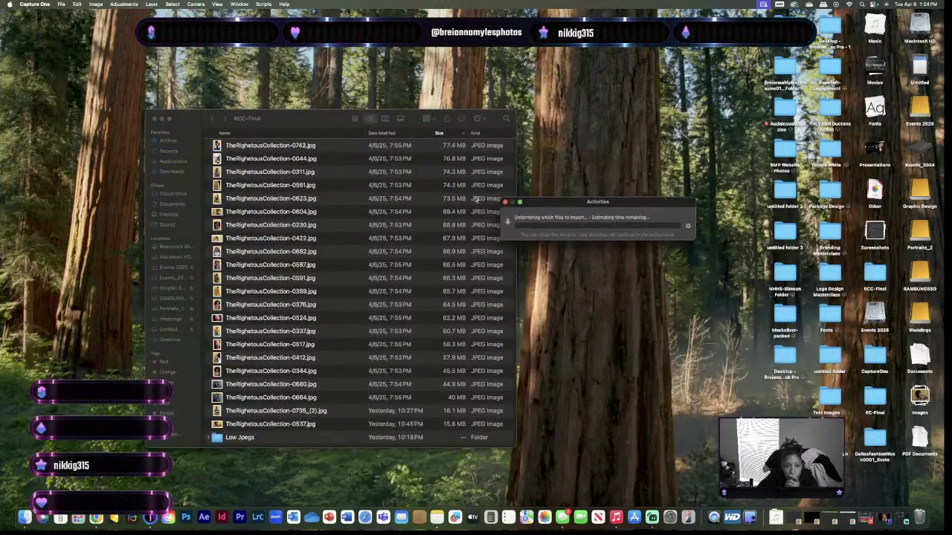
drag(291, 119, 157, 27)
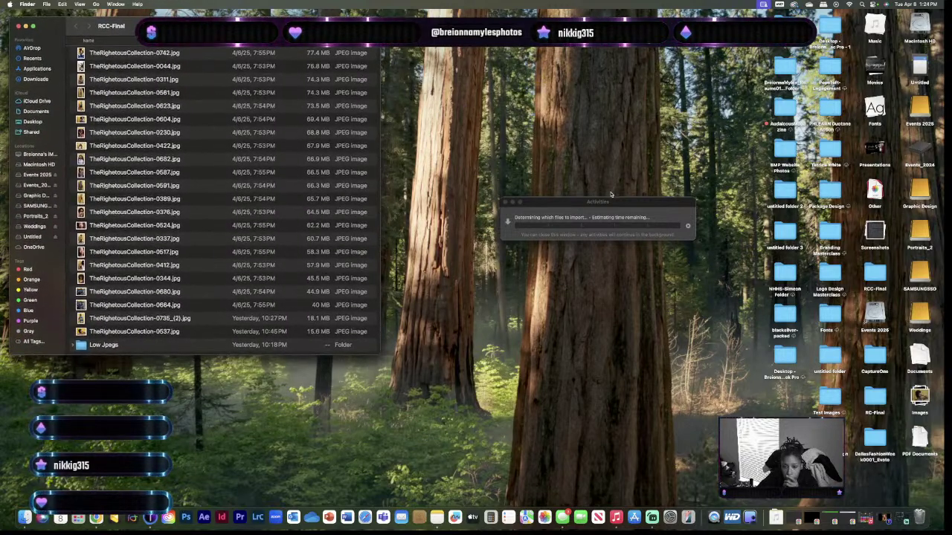
click(613, 207)
drag(647, 204, 706, 50)
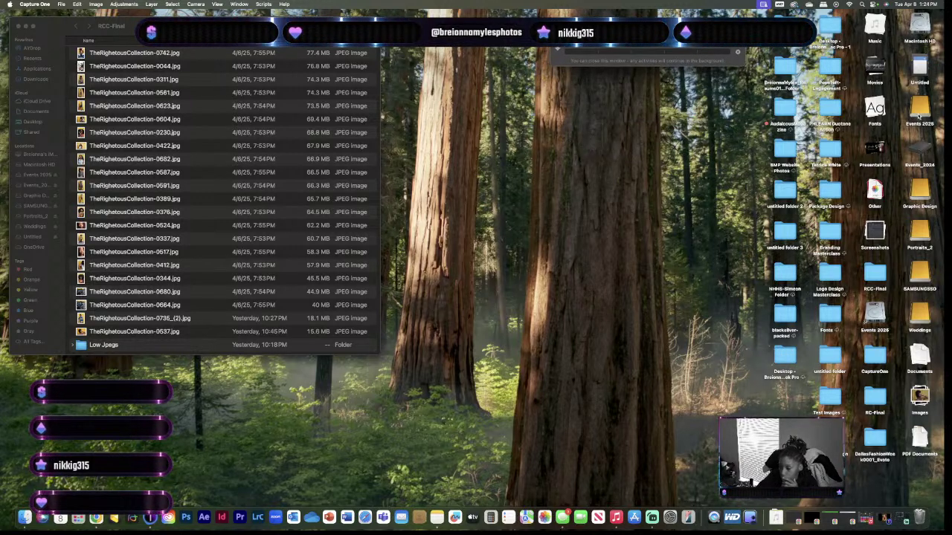
Open the Events 2025 and Portraits_2 drives from the desktop and move the Portraits_2 window clear of the other Finder windows.
right_click(924, 110)
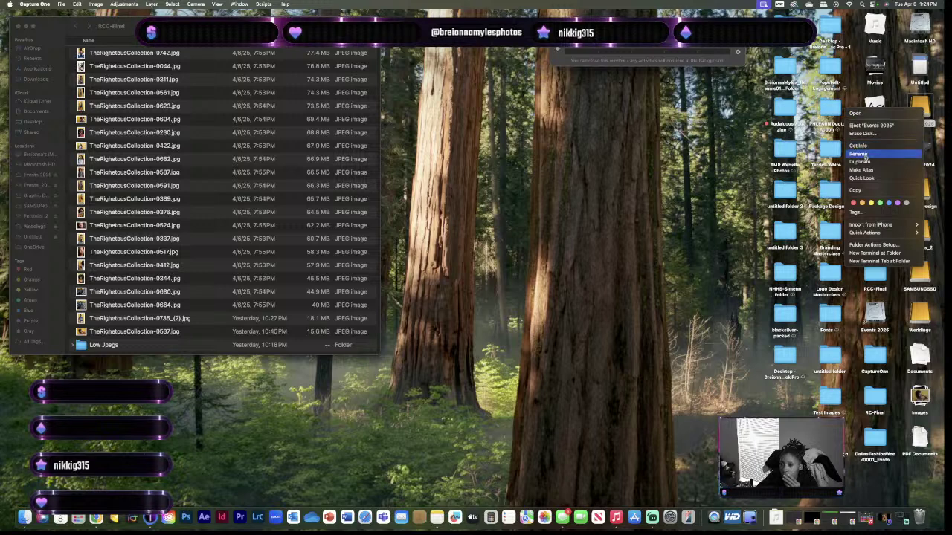
click(866, 114)
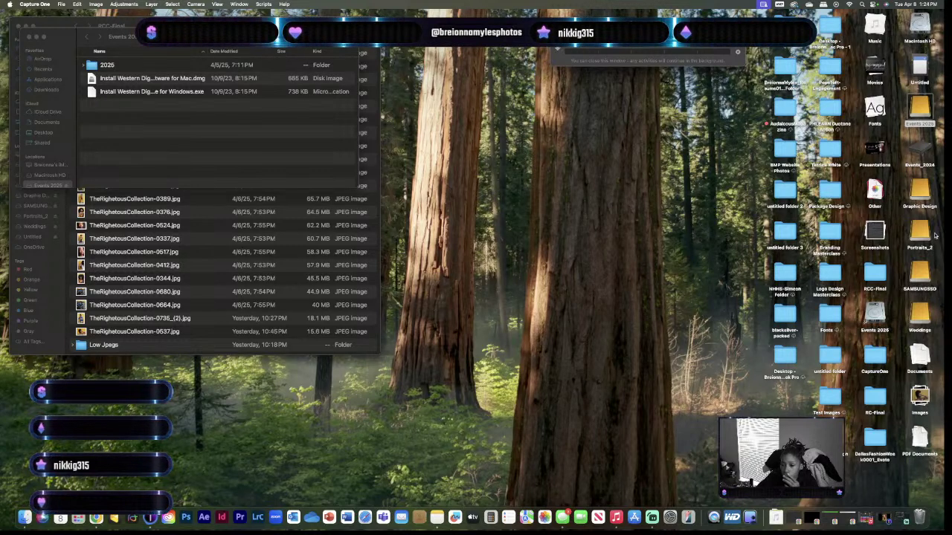
right_click(914, 233)
click(904, 237)
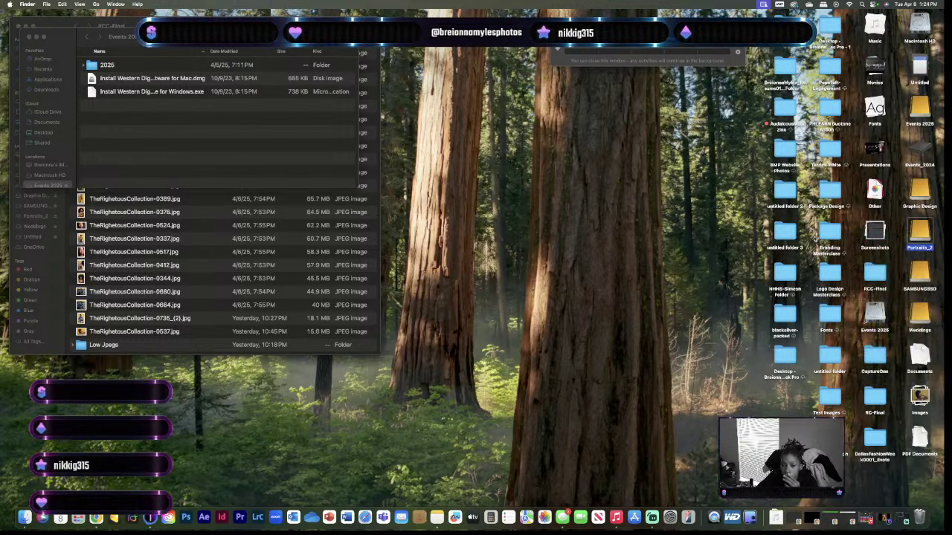
drag(201, 63, 536, 113)
right_click(657, 342)
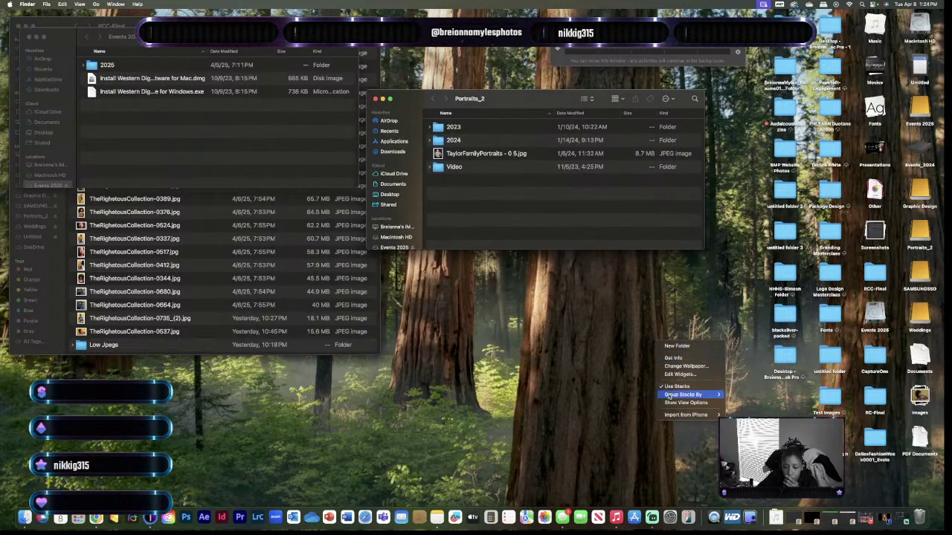
click(669, 404)
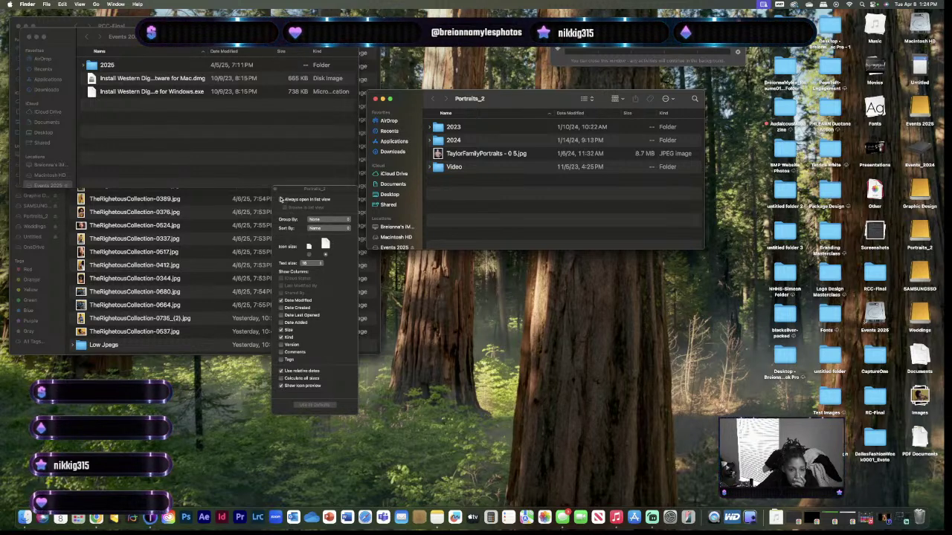
click(334, 221)
click(327, 220)
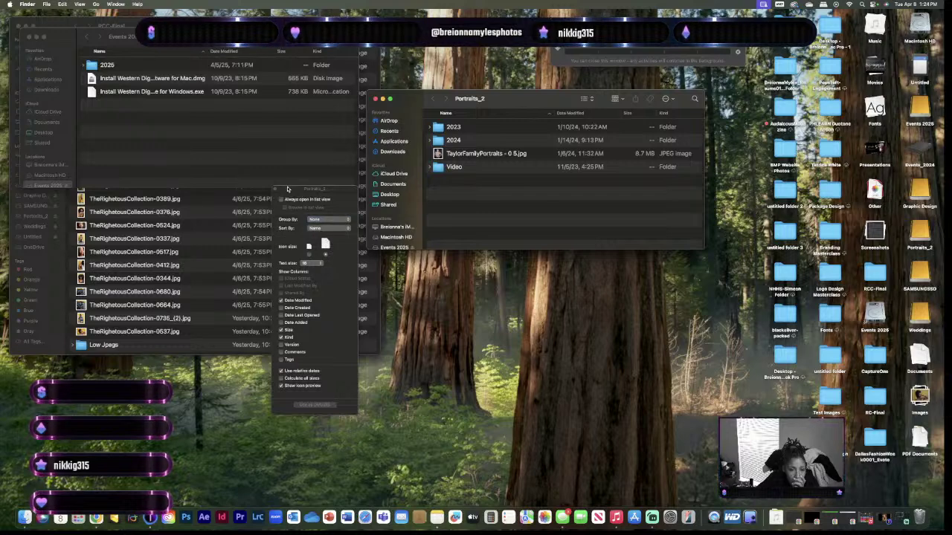
click(276, 190)
Show the desktop's view options and turn on item info for the desktop icons.
click(449, 342)
right_click(448, 343)
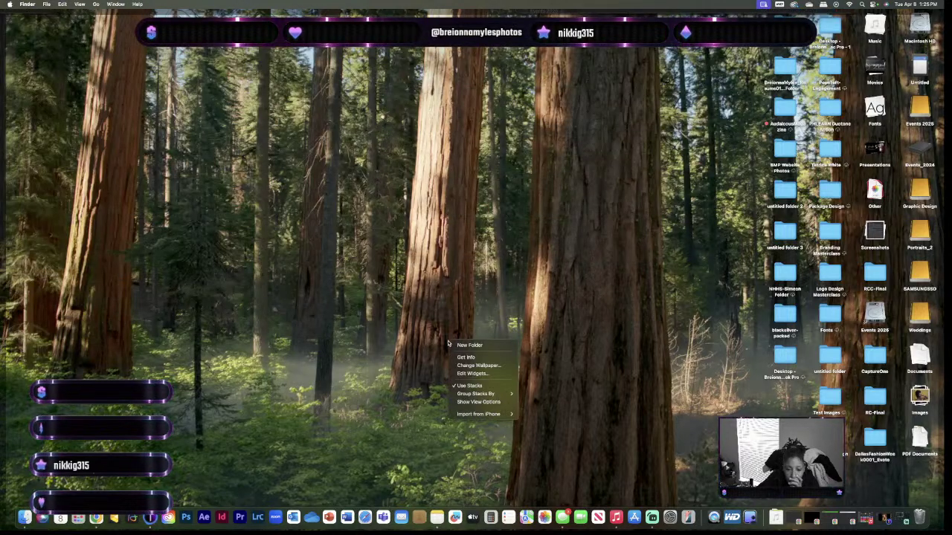
click(476, 401)
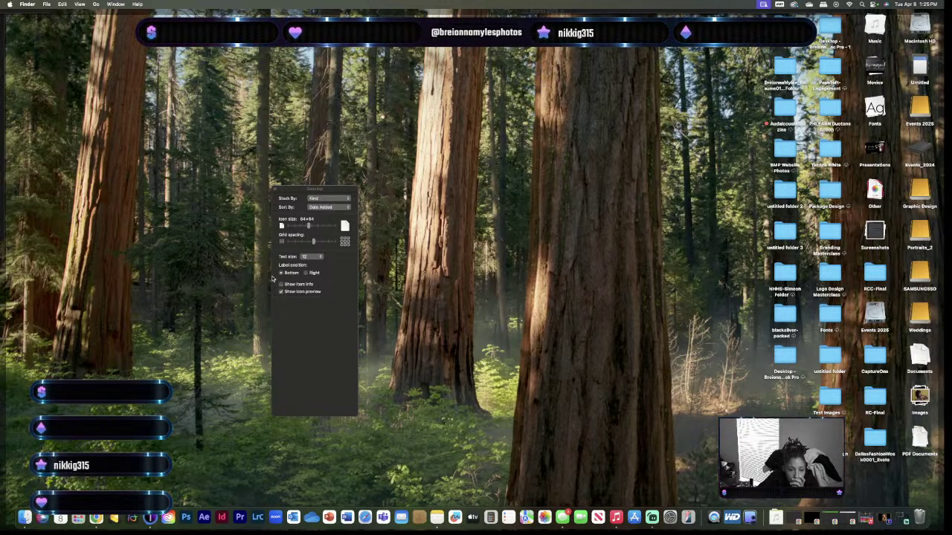
click(281, 284)
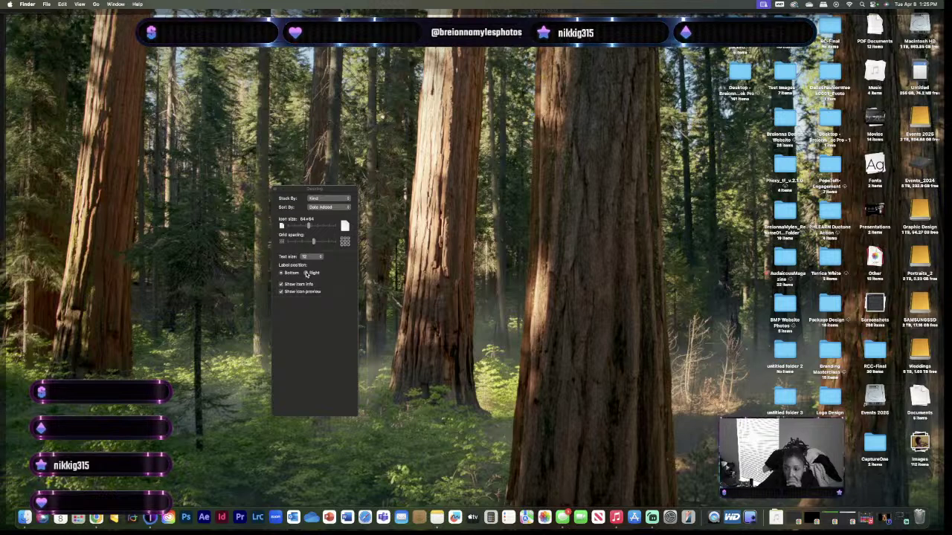
Keep the desktop icon labels at the bottom, set their text size to 14 and close the view options.
click(307, 273)
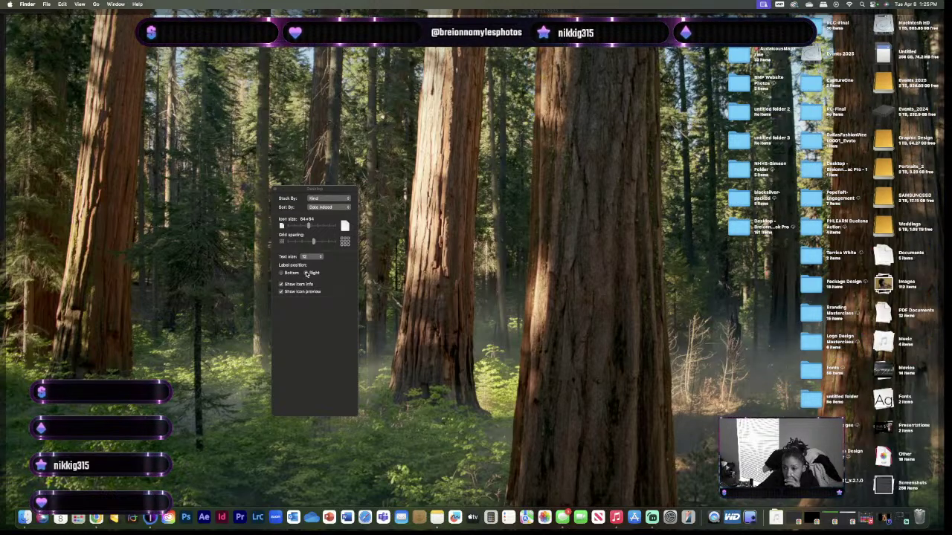
click(292, 274)
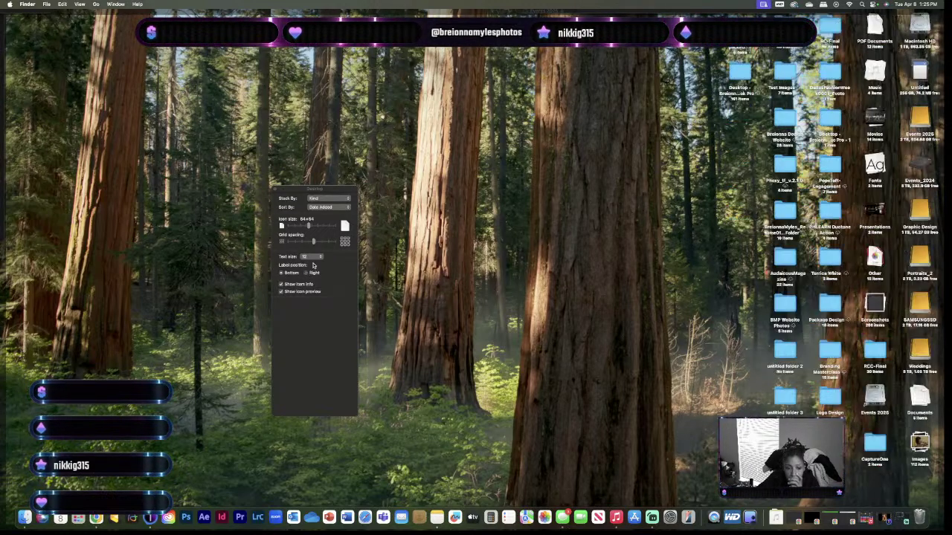
click(313, 257)
click(311, 272)
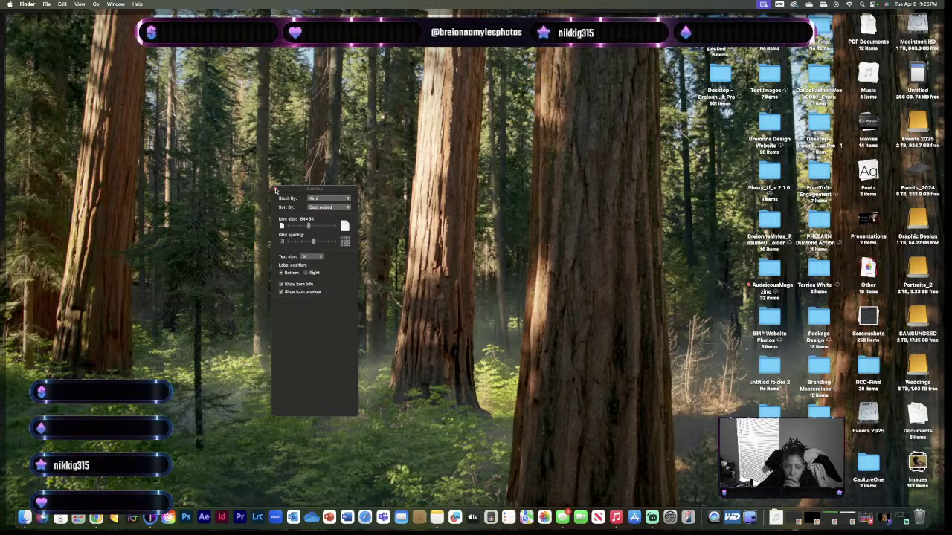
key(super+j)
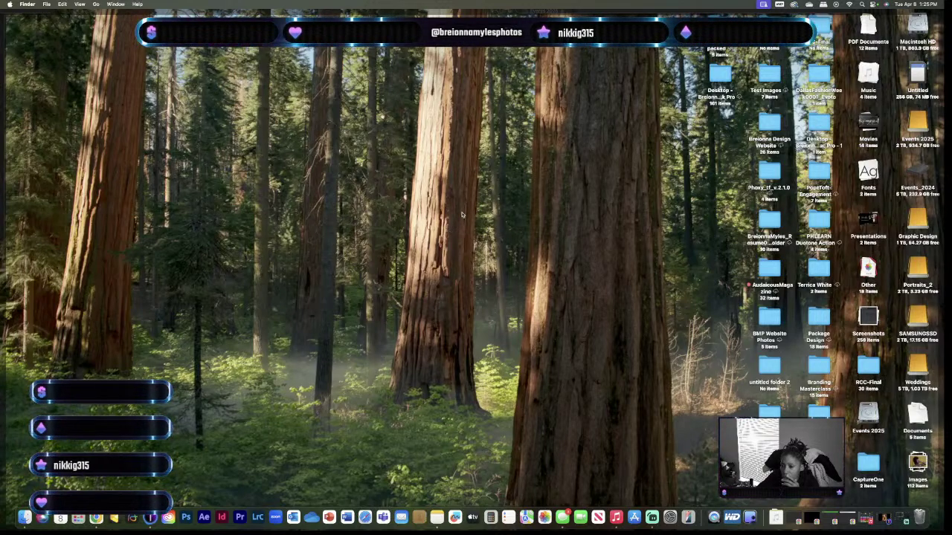
Check the free space listed under the external drives on the desktop, including Events_2024.
click(450, 233)
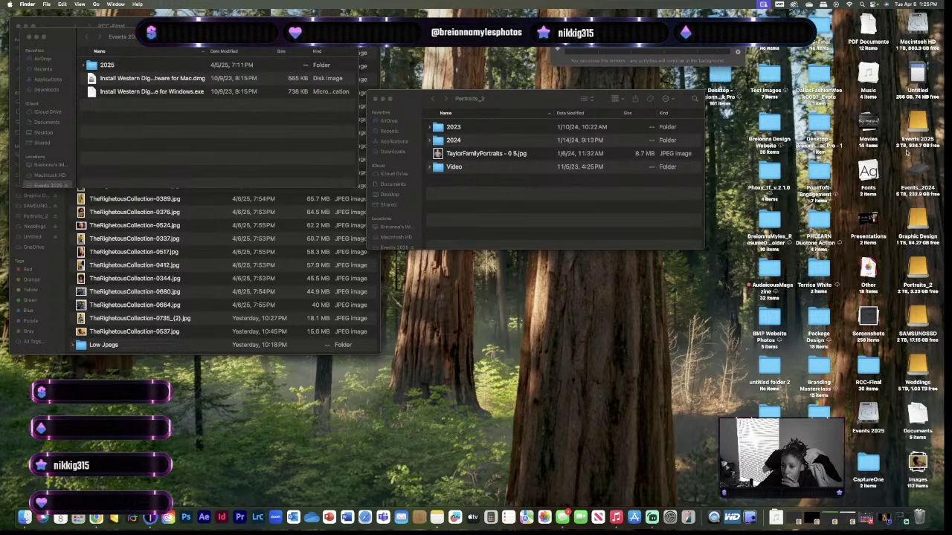
click(903, 209)
click(908, 173)
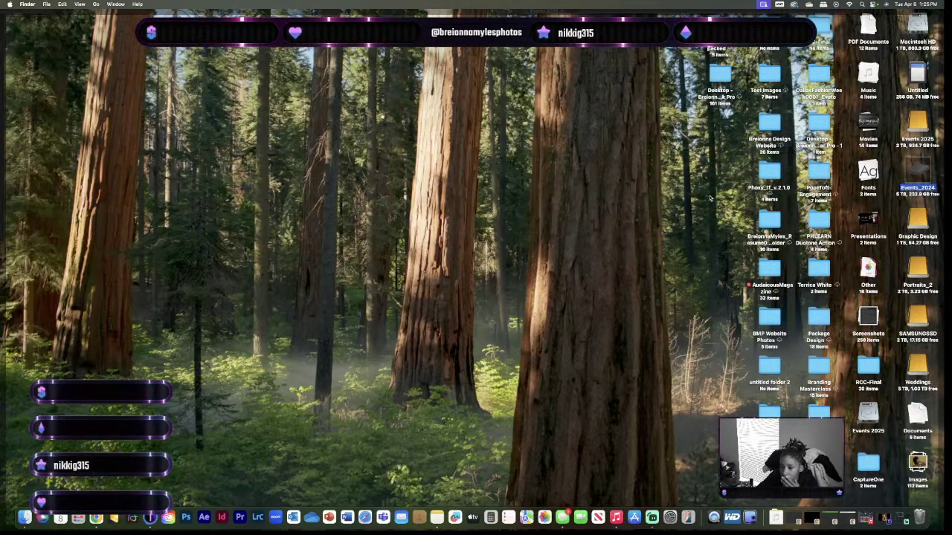
click(673, 196)
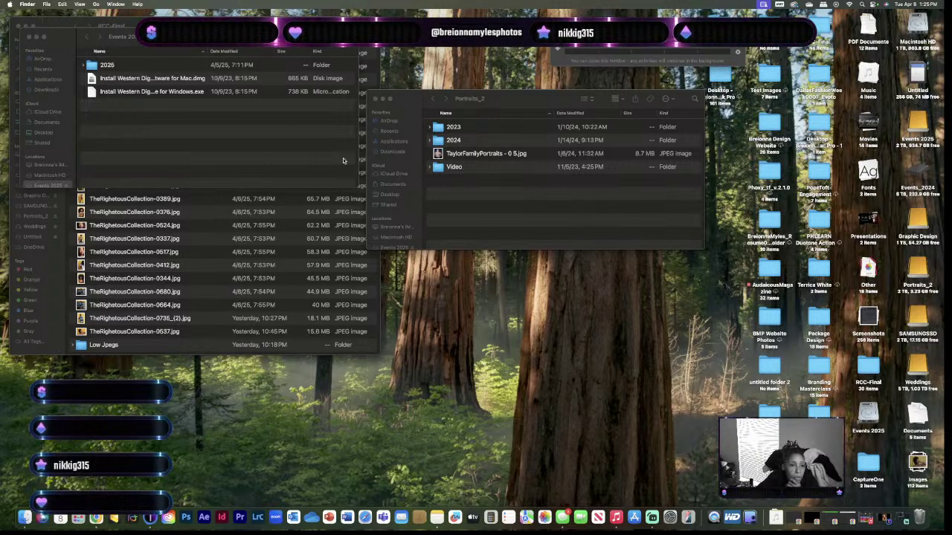
click(915, 170)
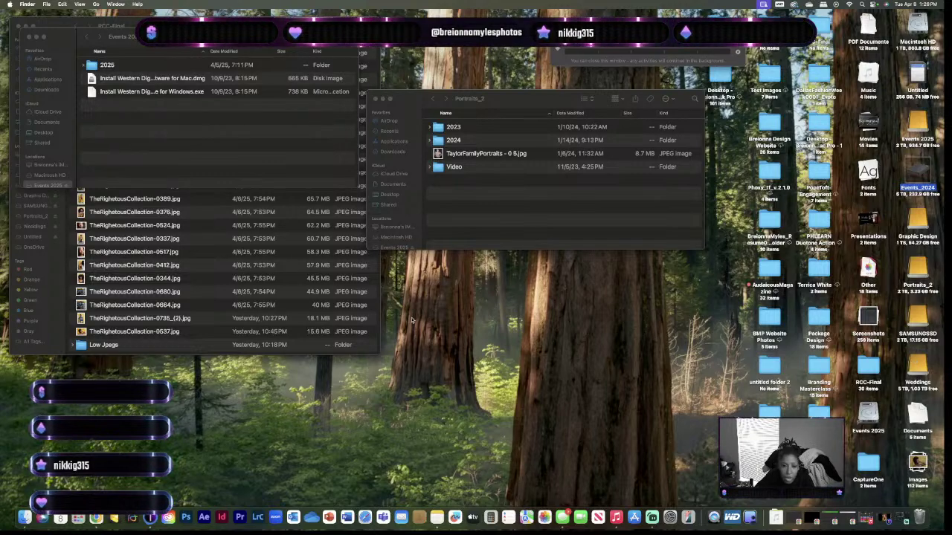
Spread out the overlapping Finder windows, placing Events 2025 below Portraits_2 and keeping RCC-Final beside them.
drag(223, 36, 609, 285)
drag(173, 48, 150, 55)
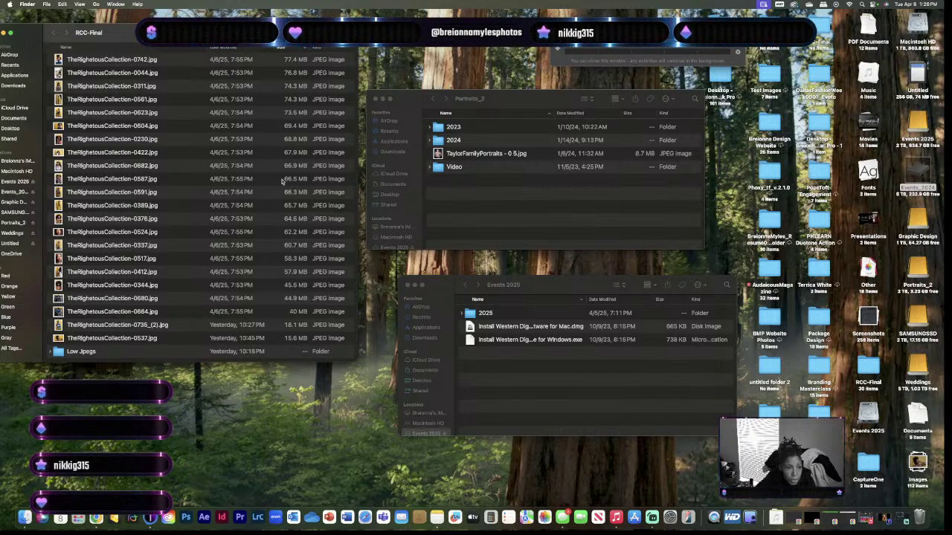
drag(149, 32, 168, 33)
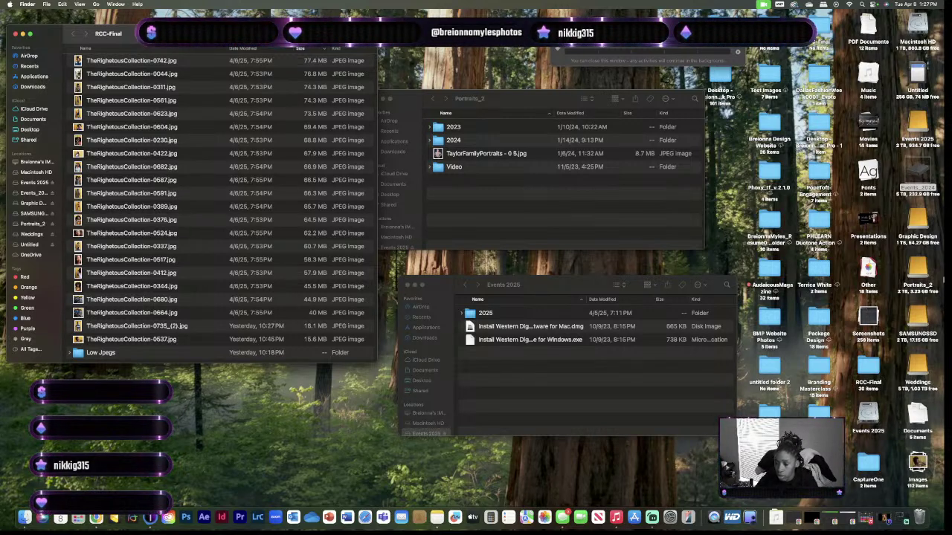
Close the Portraits_2 window and move the Events 2025 window up into its place.
click(428, 97)
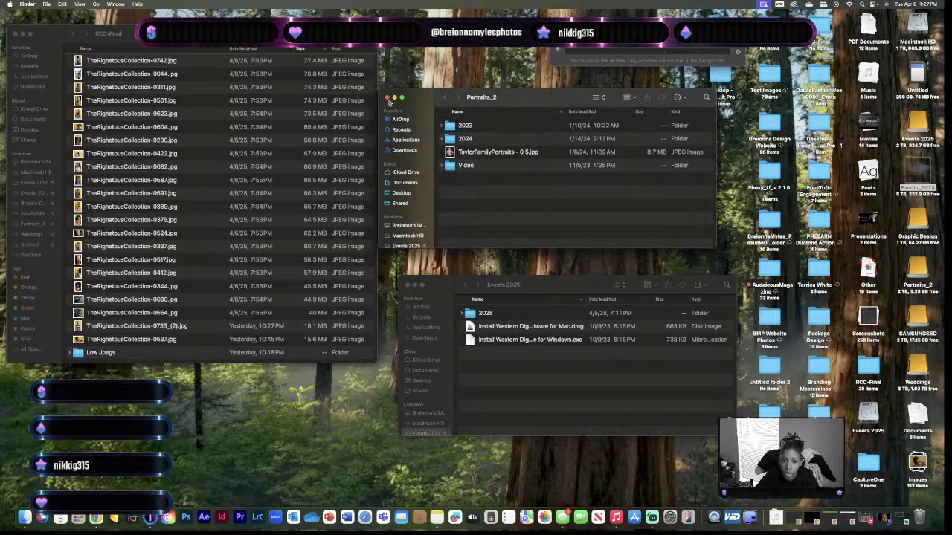
click(387, 99)
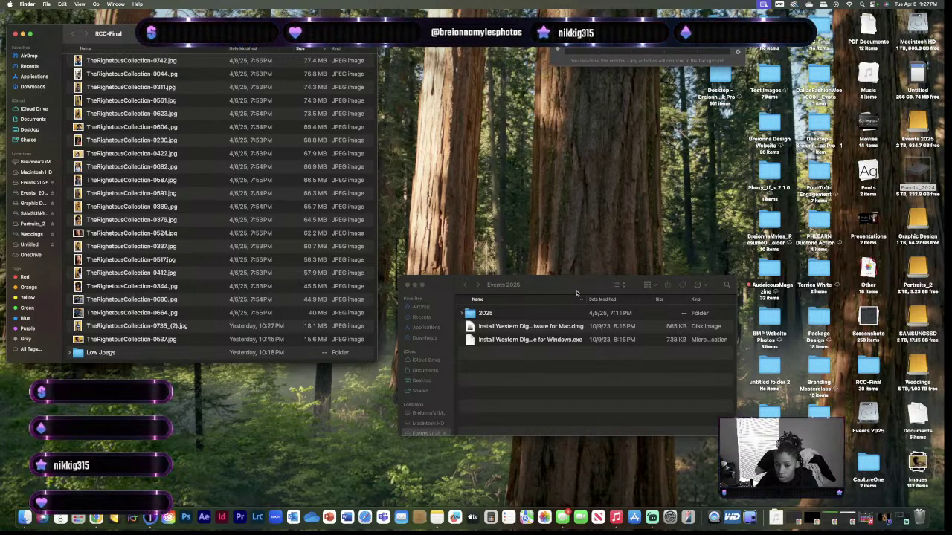
drag(576, 292, 565, 197)
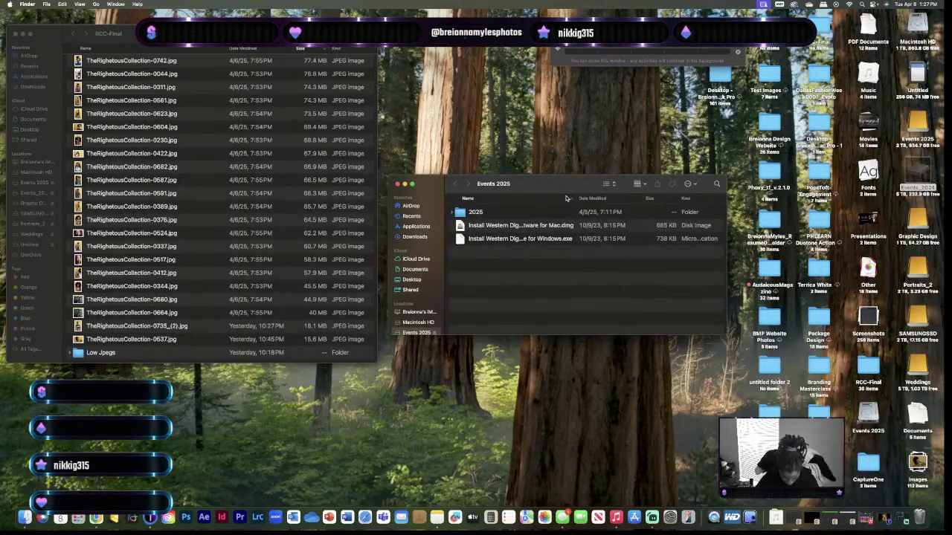
drag(556, 203, 549, 109)
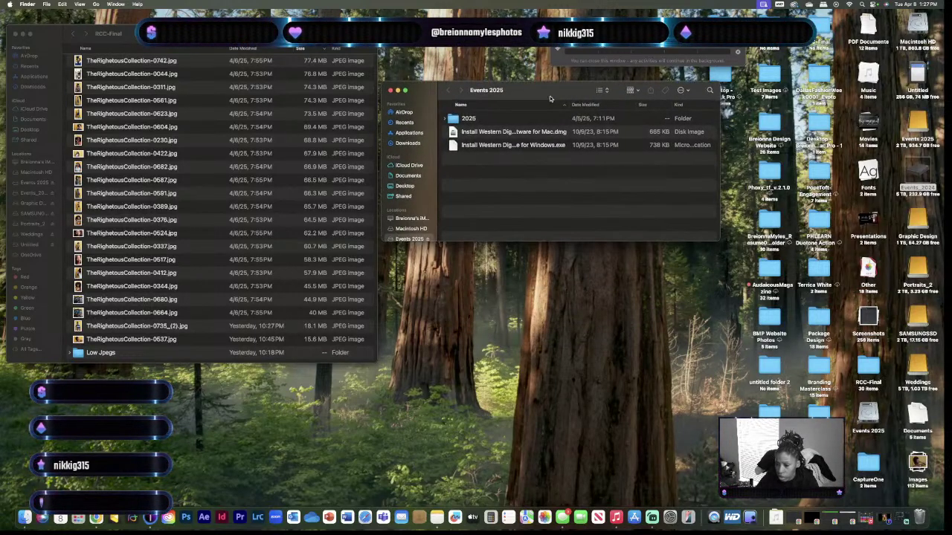
Move the Activities window below the RCC-Final window and shift the Events 2025 window further up beside it.
click(64, 243)
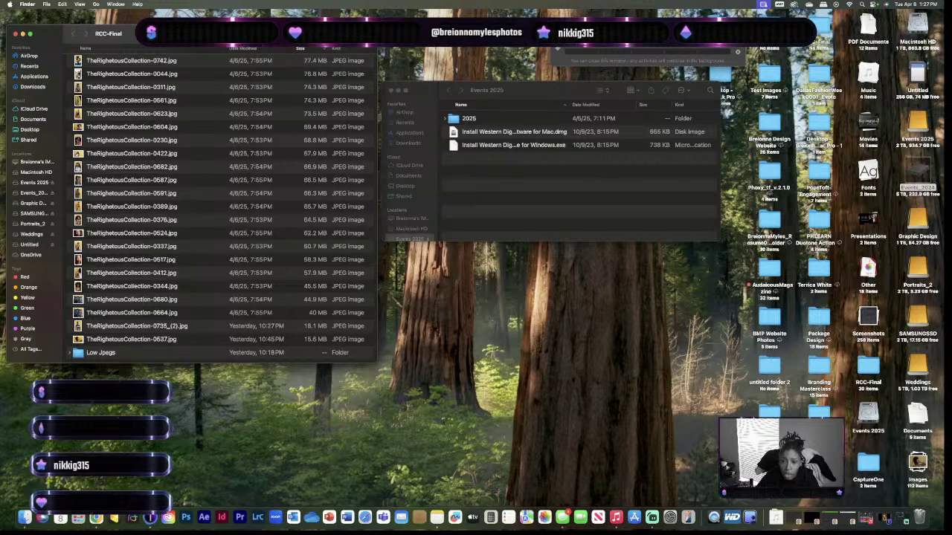
drag(625, 52, 196, 379)
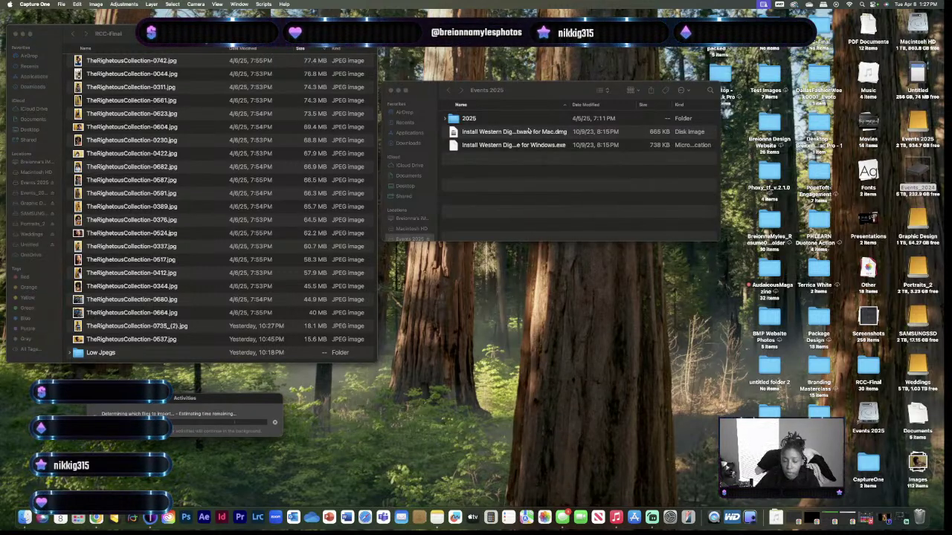
drag(507, 111, 509, 58)
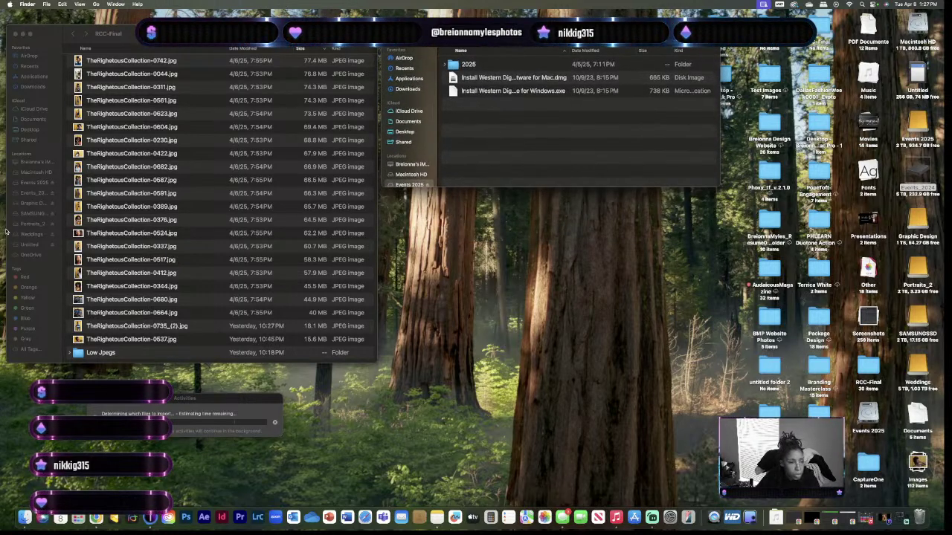
Open the Weddings drive in the RCC-Final window and create a folder named 2025 in it.
click(39, 194)
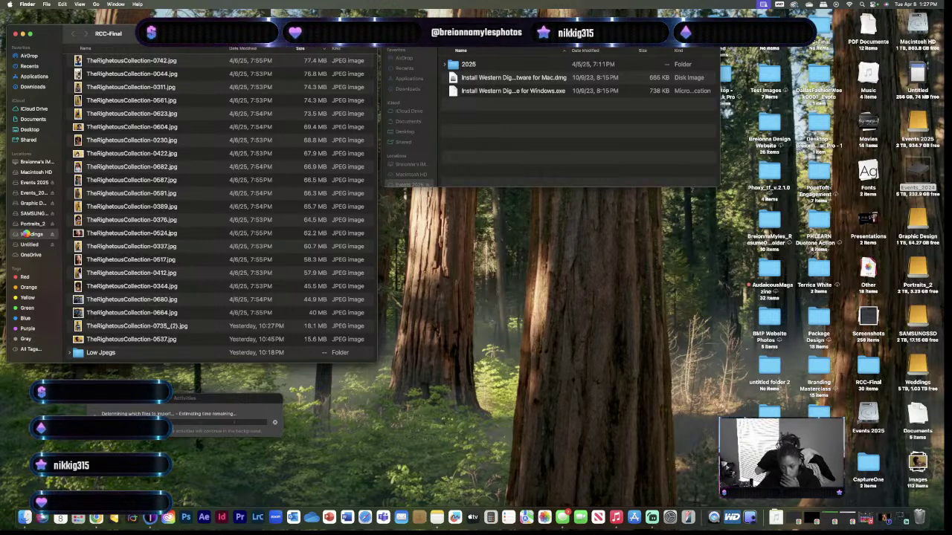
click(30, 234)
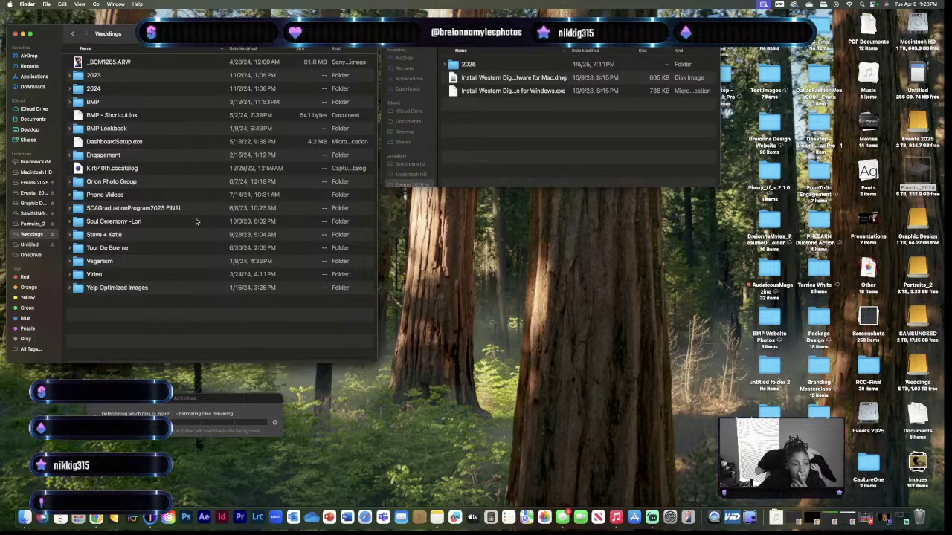
right_click(79, 321)
click(98, 324)
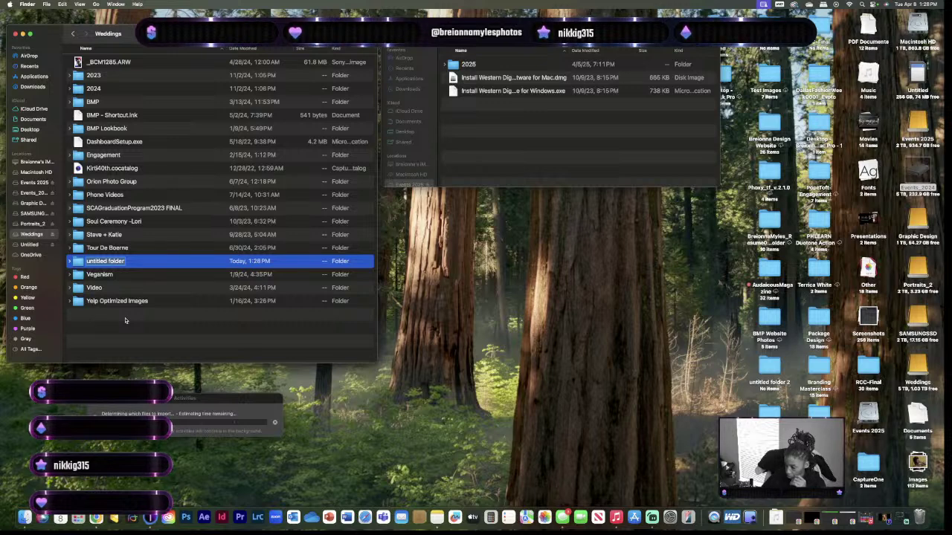
text(202)
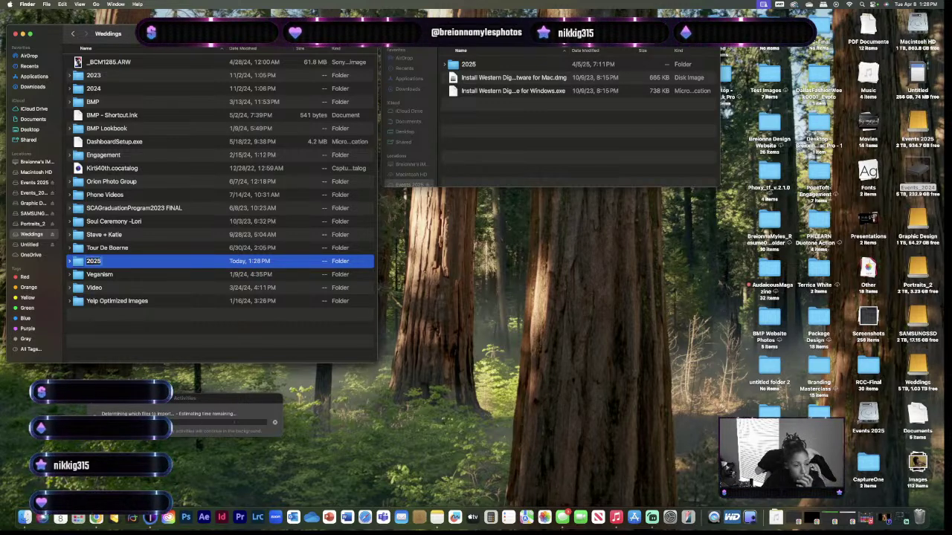
text(5)
key(Return)
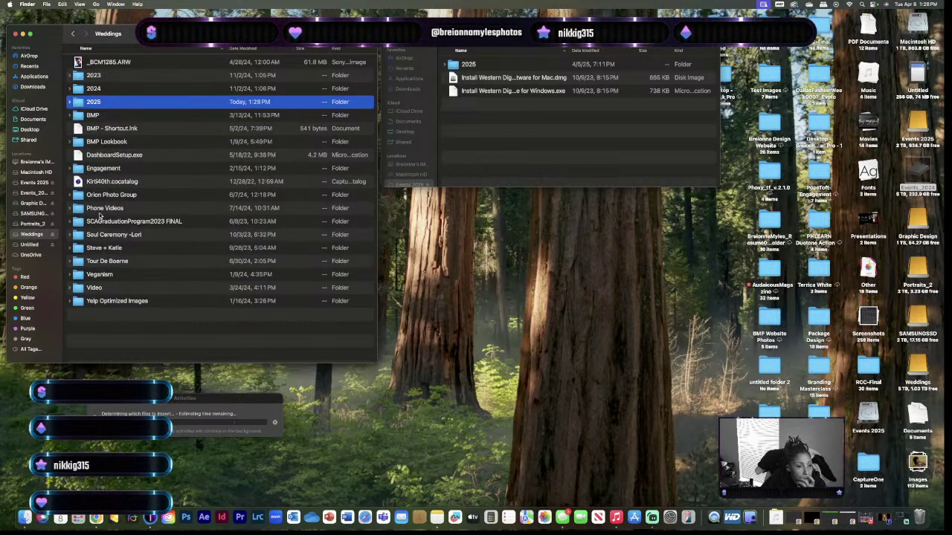
Open the Lily & Lime folder inside Orion Photo Group on the Weddings drive and create a folder named 2025 in it.
click(70, 196)
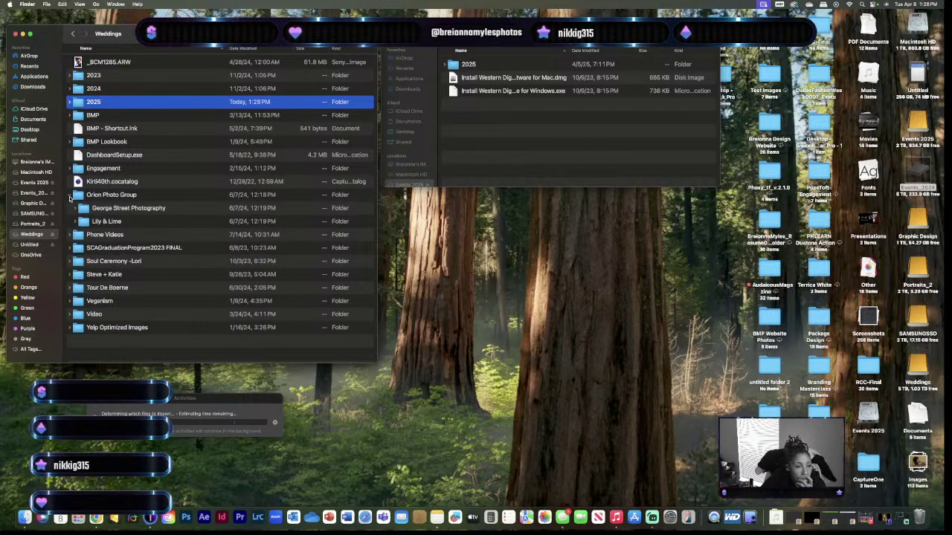
click(89, 196)
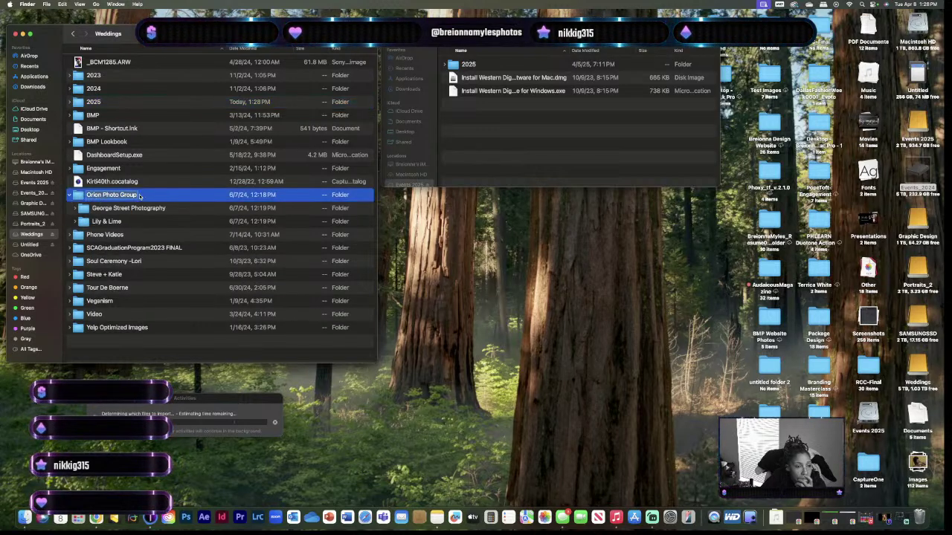
double_click(115, 222)
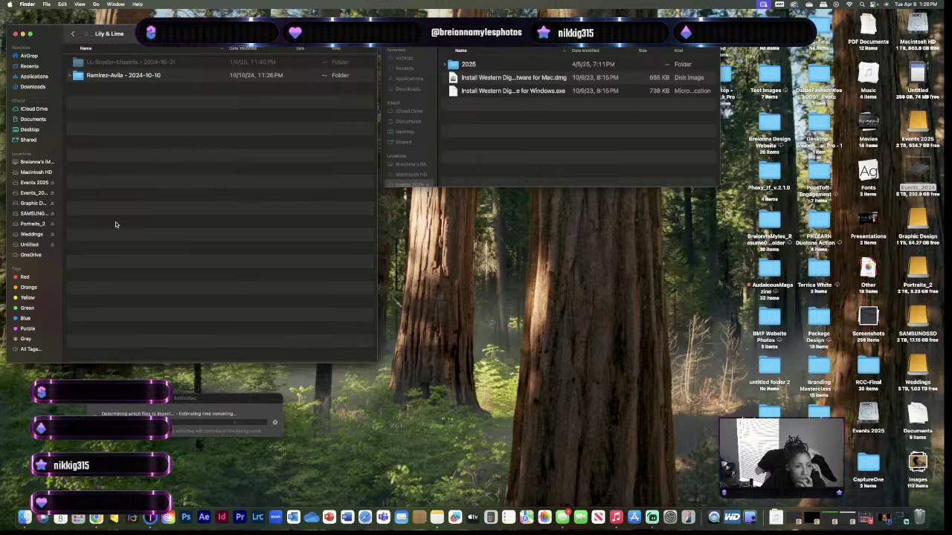
right_click(113, 155)
click(128, 160)
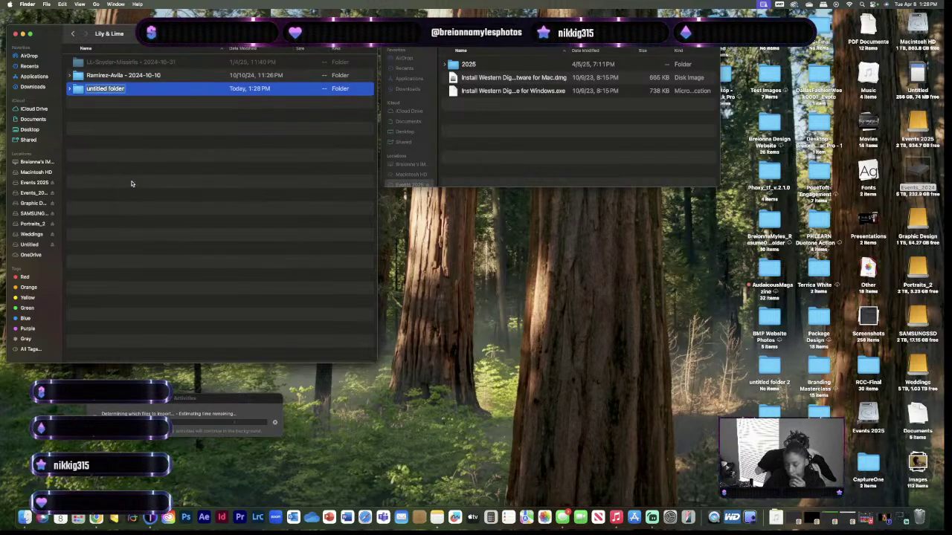
text(2025)
key(Return)
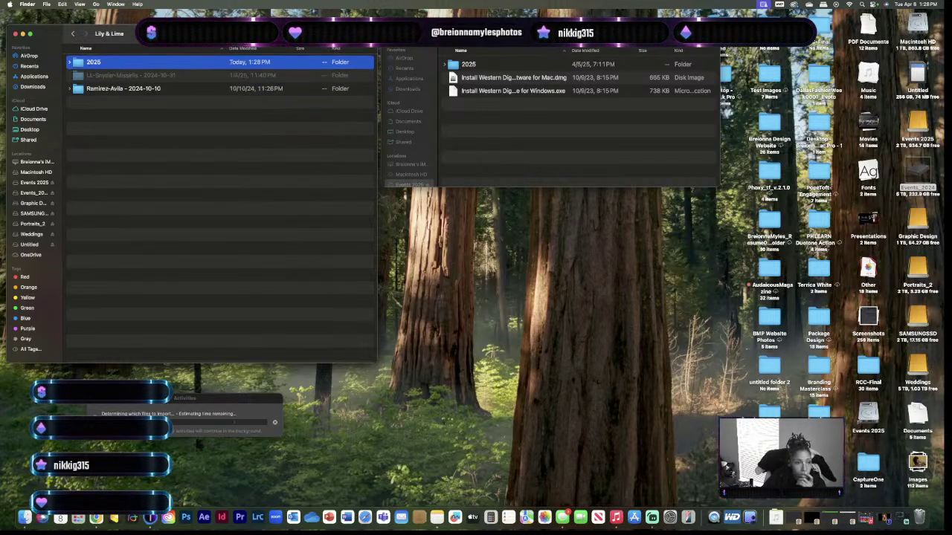
Copy the two LL wedding folders and their two catalogs from Weddings 2025 on the Events 2025 drive into the new Lily & Lime 2025 folder.
click(445, 66)
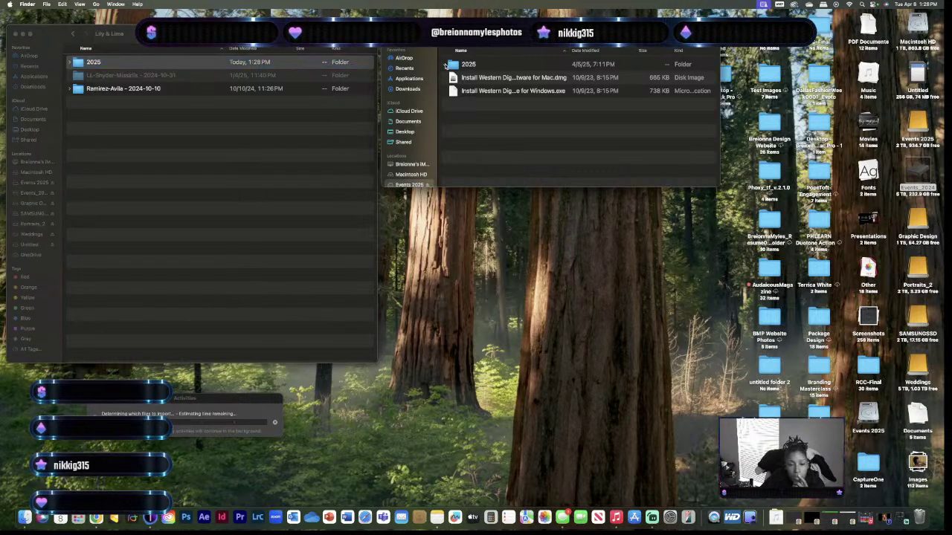
click(445, 66)
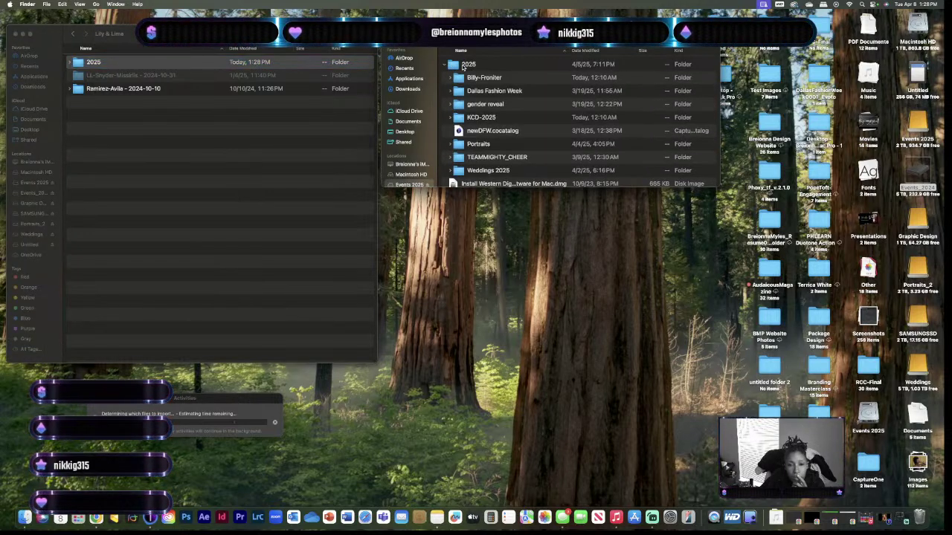
click(474, 174)
click(449, 171)
scroll(479, 165, down, 3)
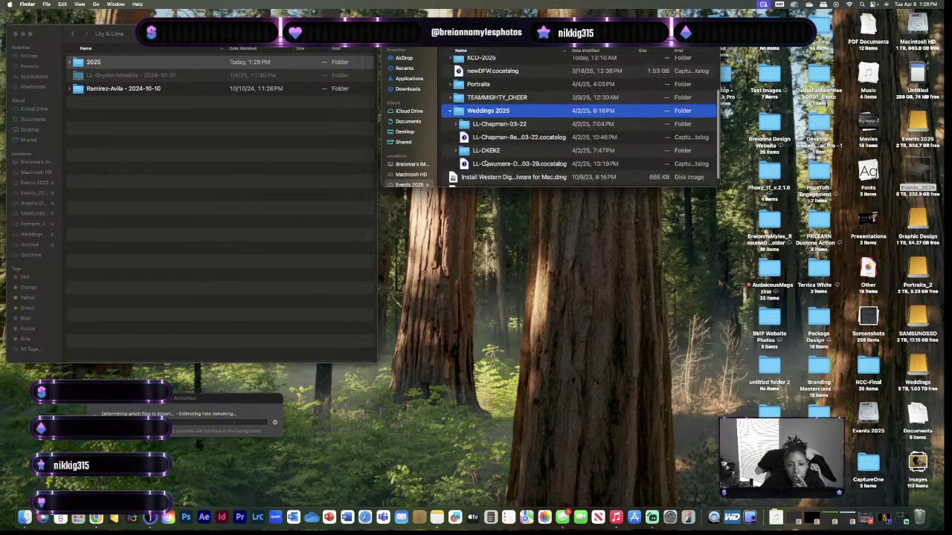
click(487, 113)
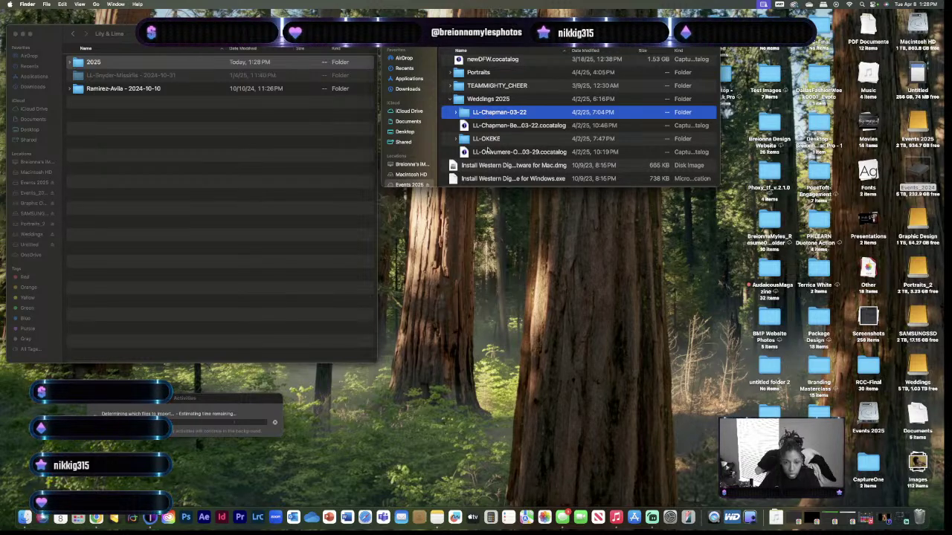
shift+click(487, 153)
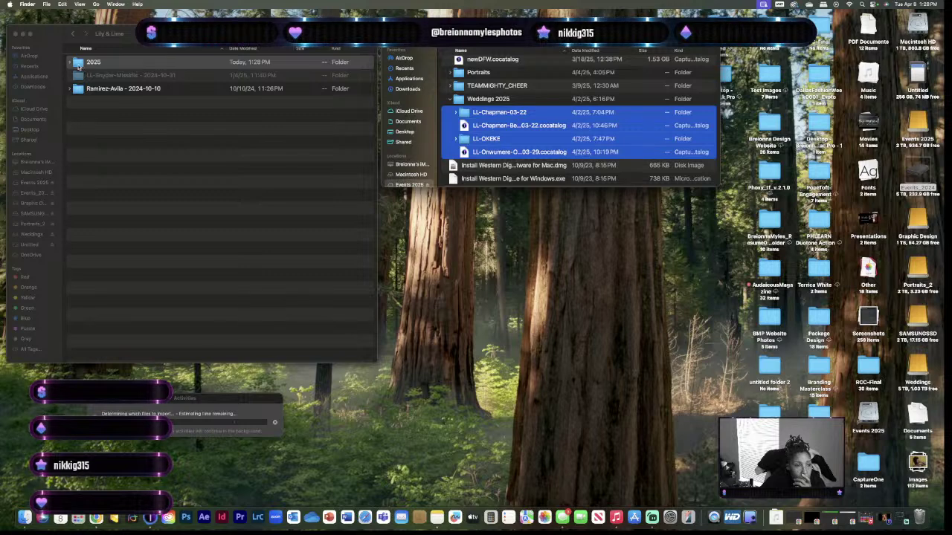
double_click(78, 64)
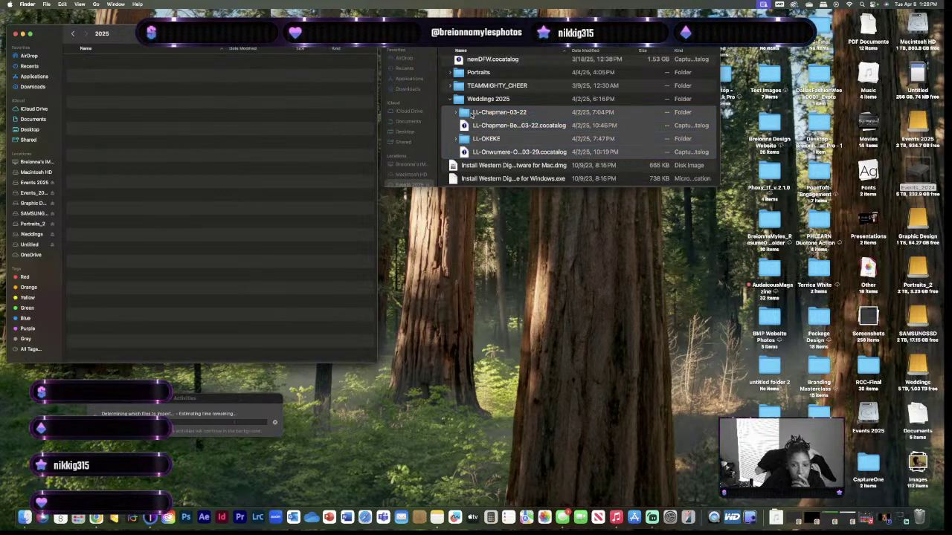
drag(470, 115, 94, 104)
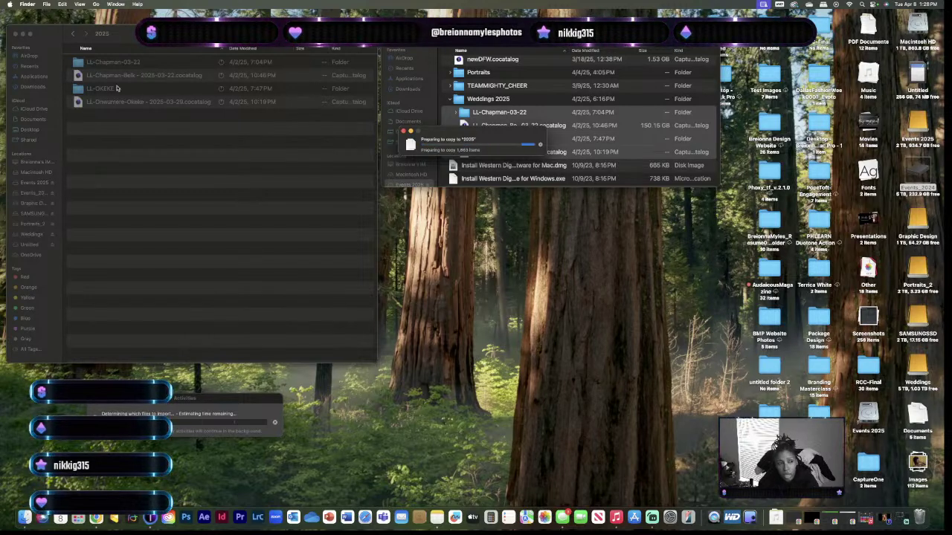
Check the Mac's hardware, macOS version and storage details in the full About information, and close that settings window.
click(10, 5)
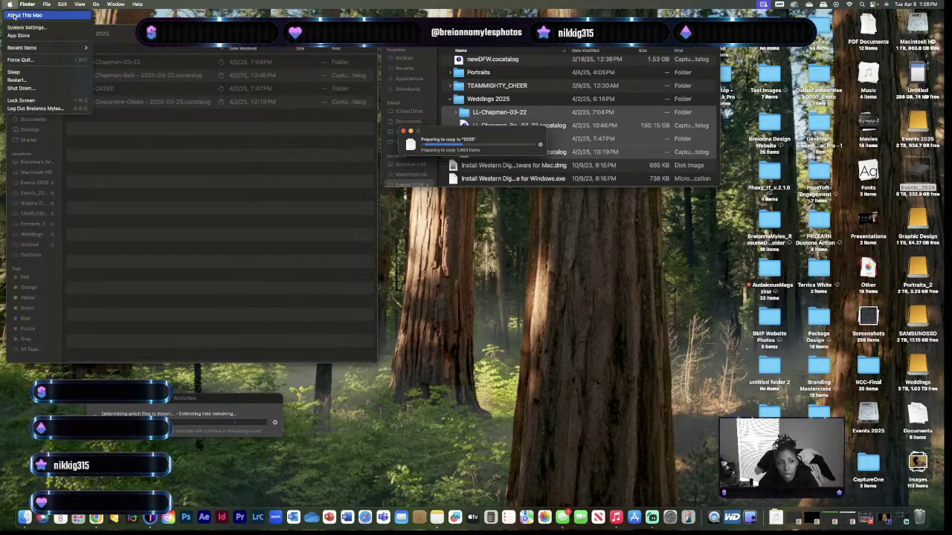
click(14, 15)
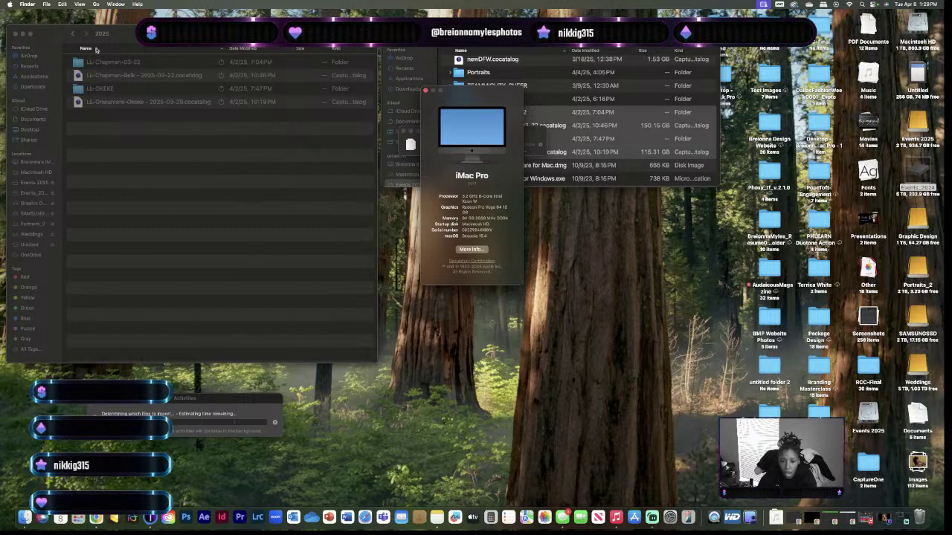
click(474, 251)
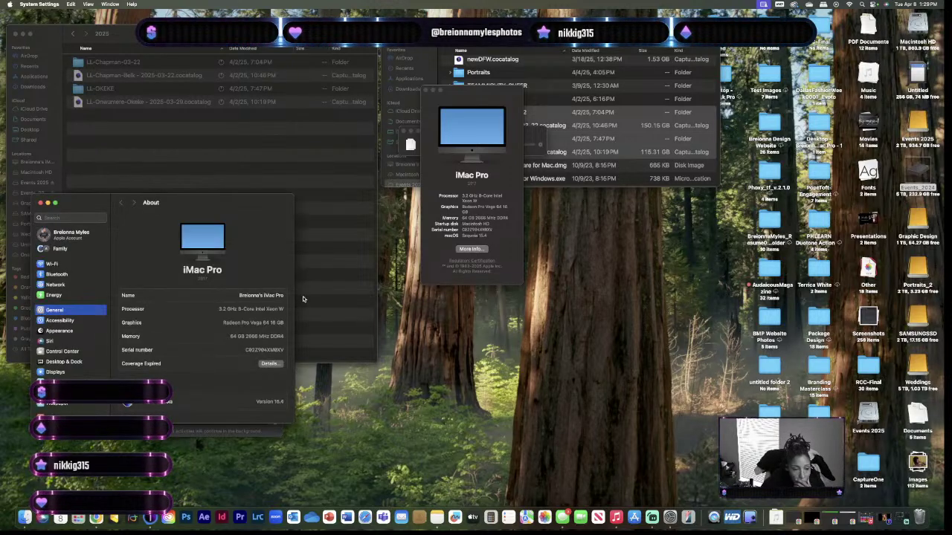
scroll(231, 345, down, 3)
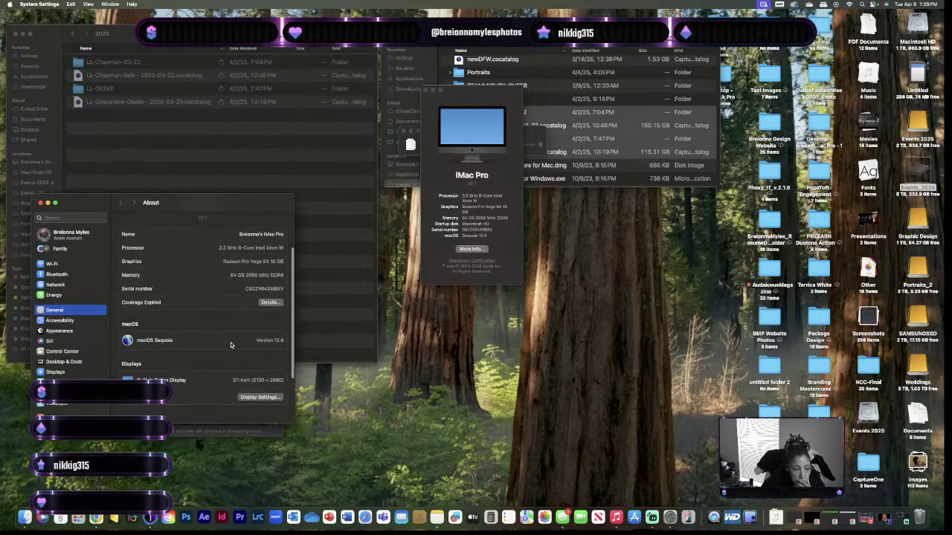
scroll(230, 345, down, 3)
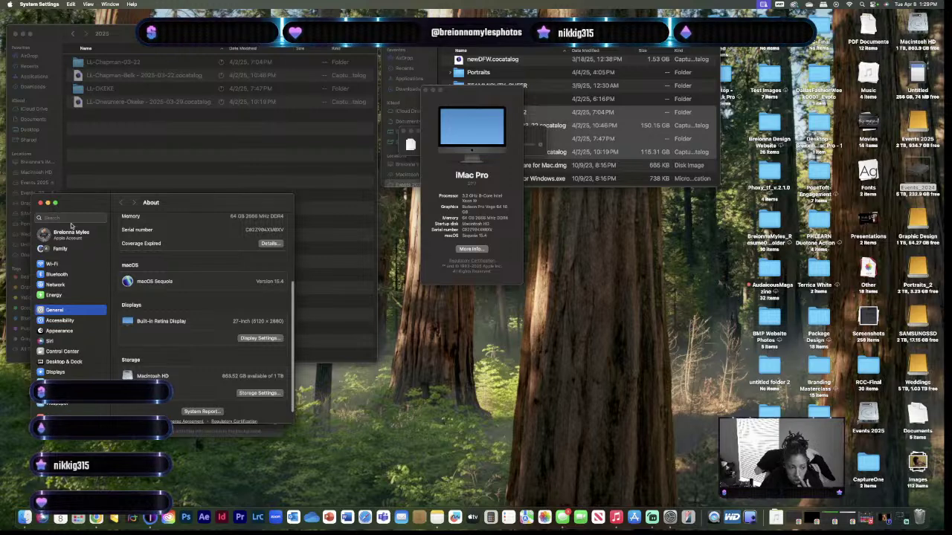
click(41, 203)
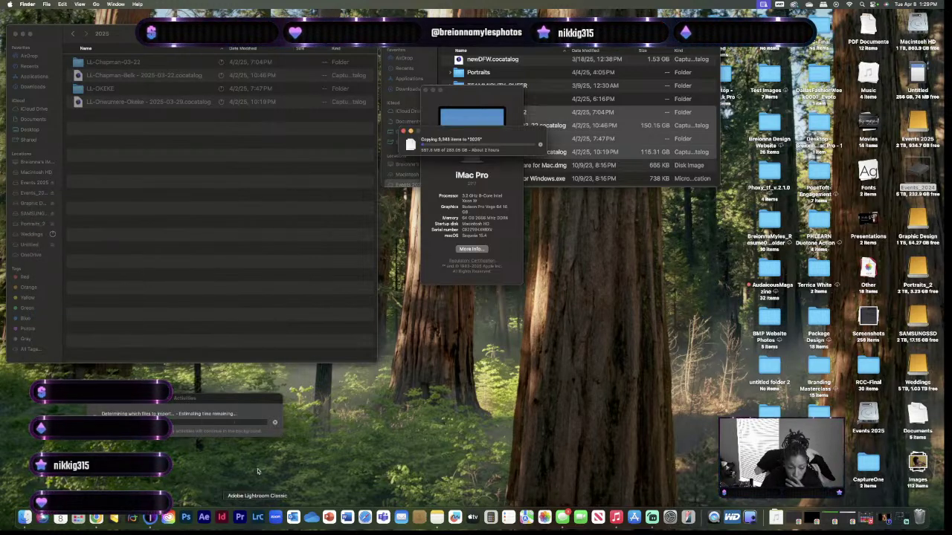
Cancel the running import activity, return to the Detonate_April_2025 catalog in Capture One and reopen the image import window.
click(230, 417)
click(274, 425)
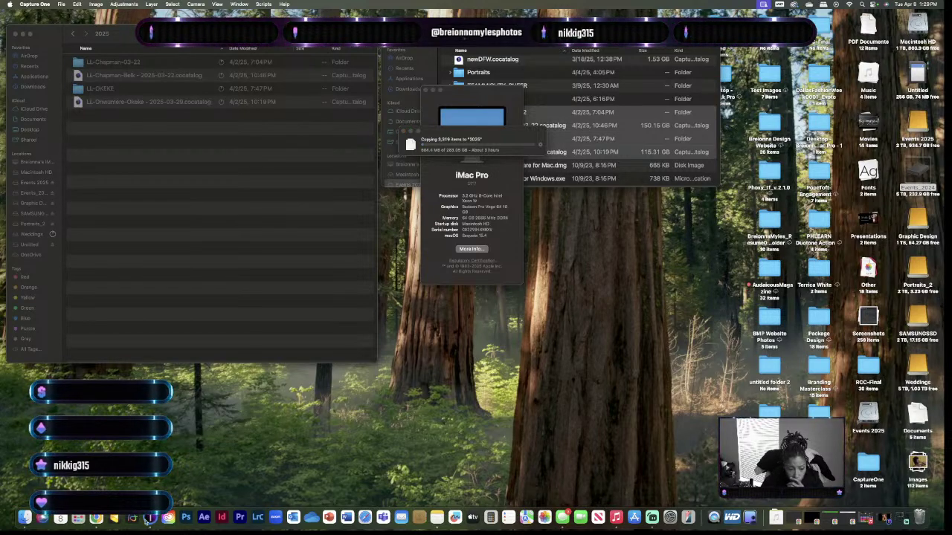
click(714, 517)
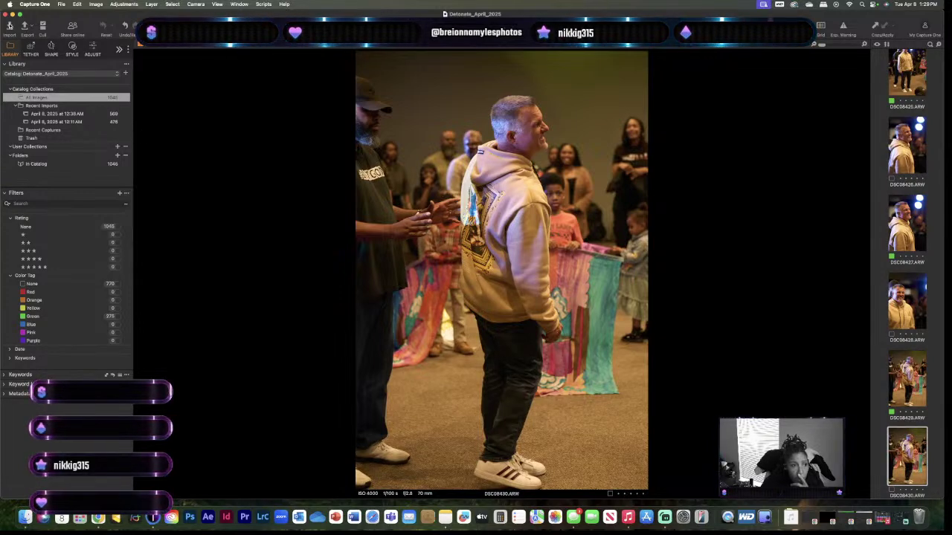
click(9, 27)
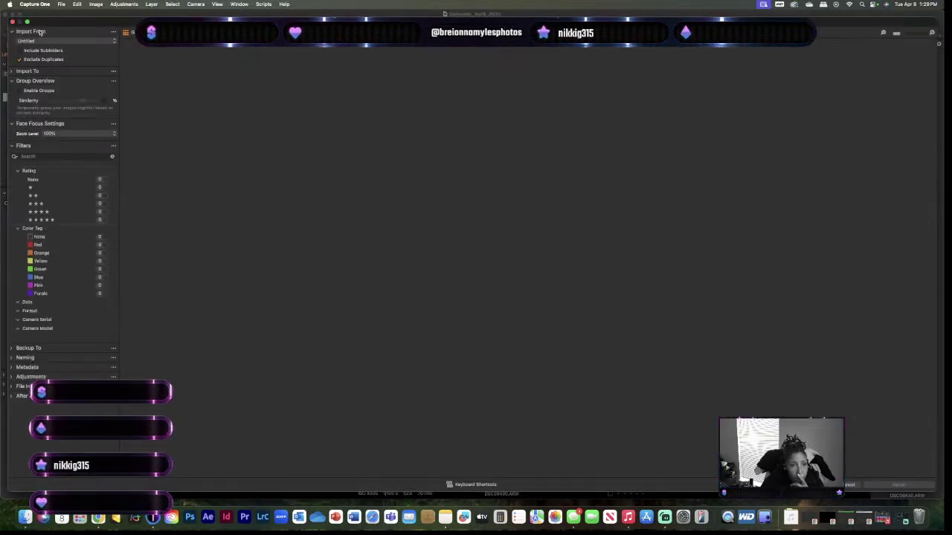
click(284, 4)
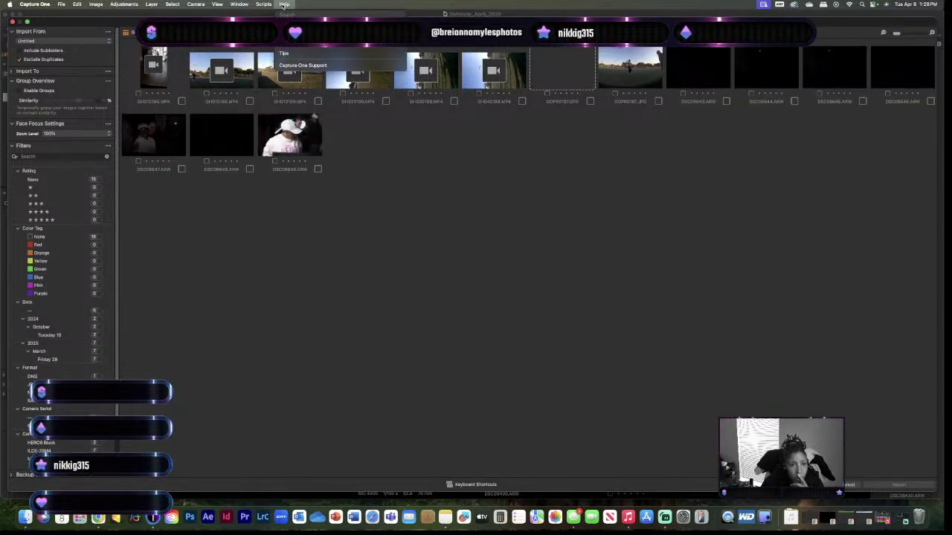
mouse_move(59, 4)
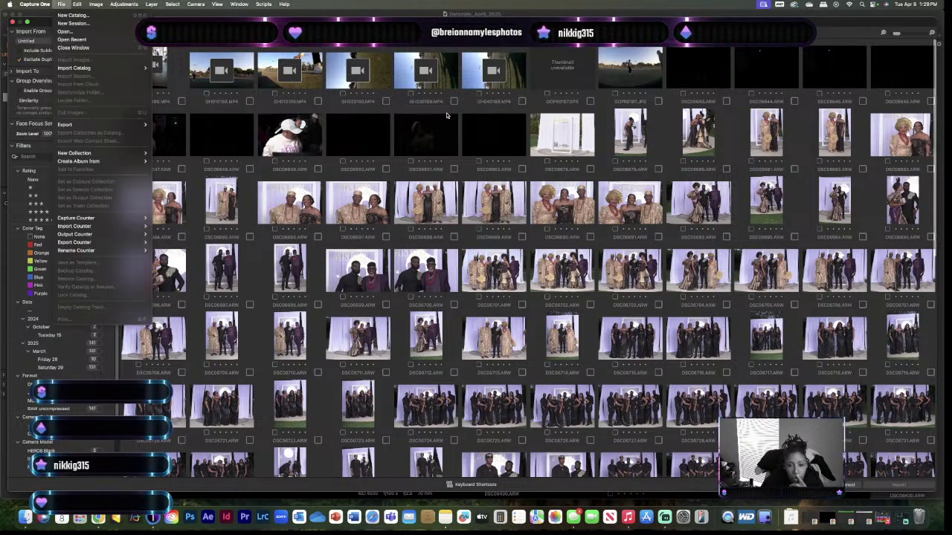
click(209, 233)
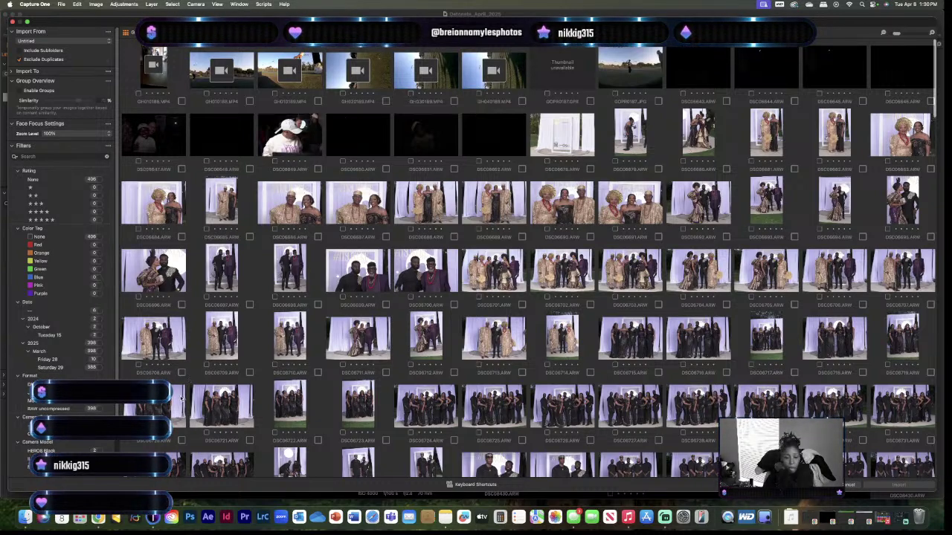
Switch to Chrome and read through the viewer comments on the running Instagram live video.
key(super+Tab)
text(discp)
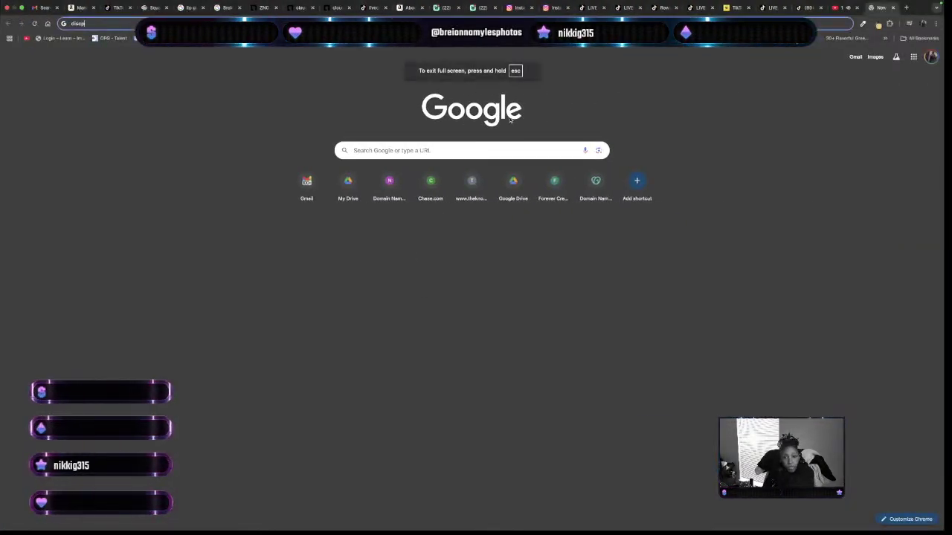
click(553, 9)
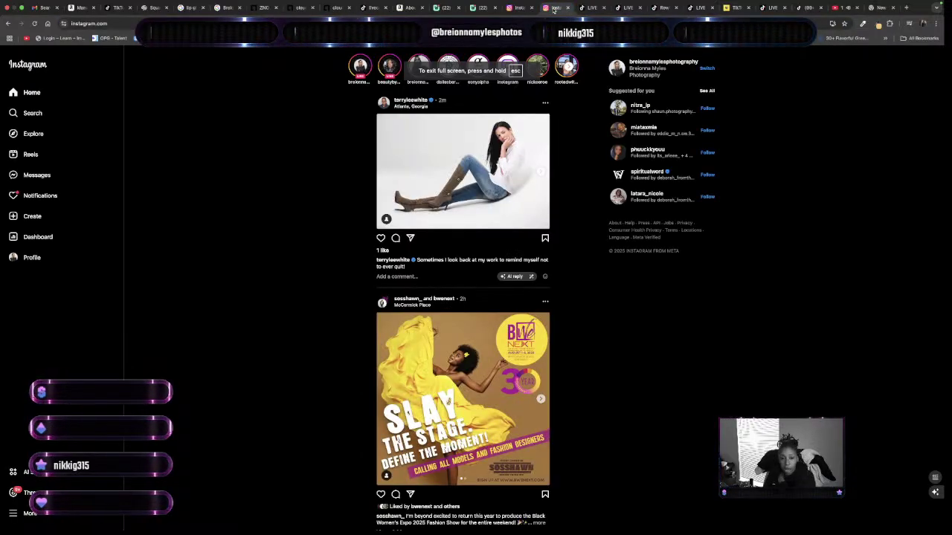
click(520, 9)
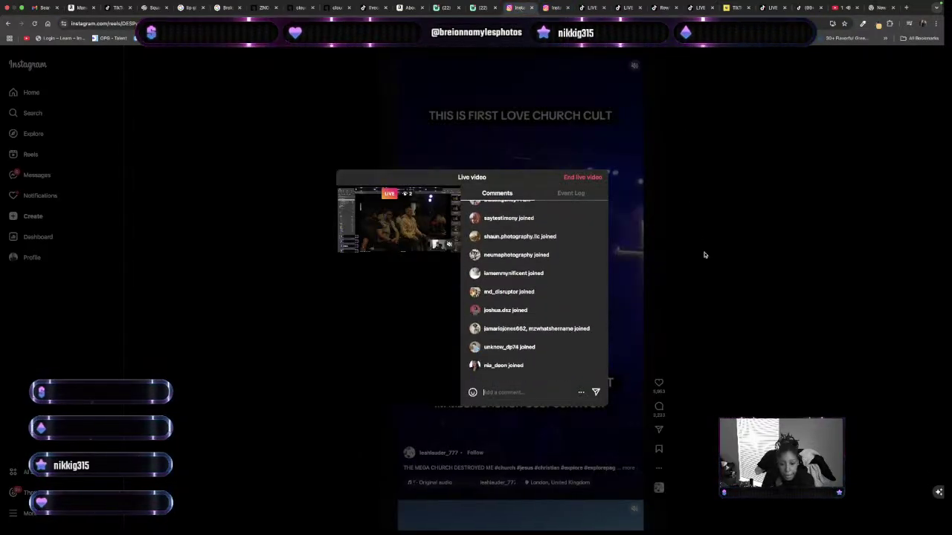
scroll(557, 296, up, 3)
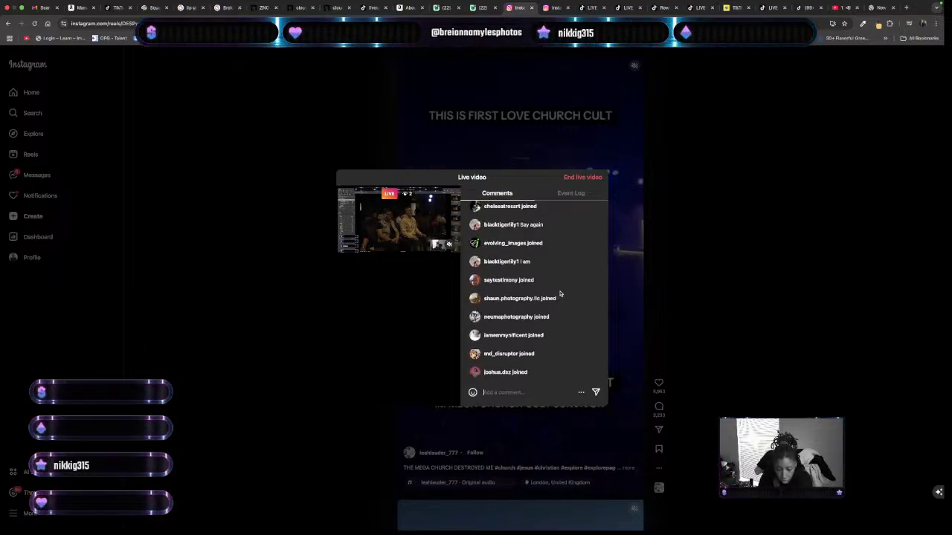
scroll(559, 291, down, 3)
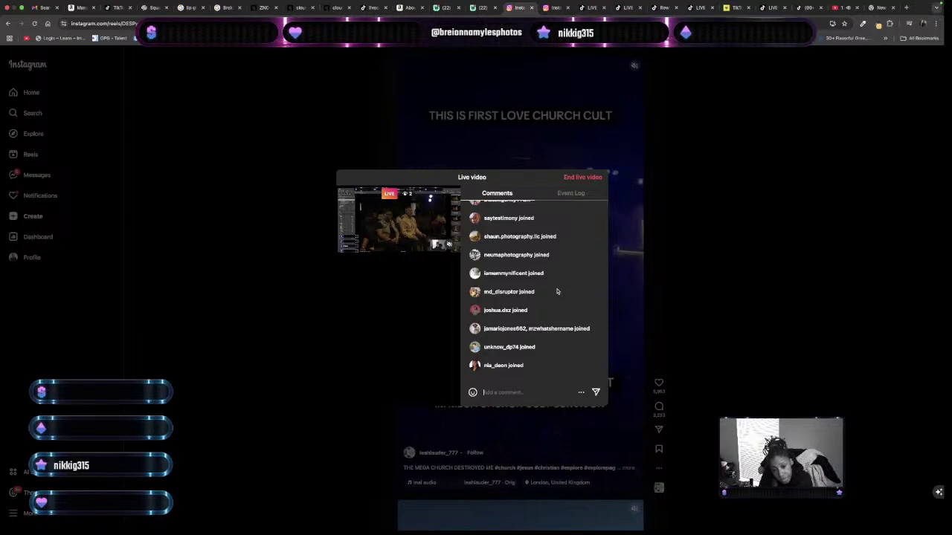
scroll(557, 291, up, 3)
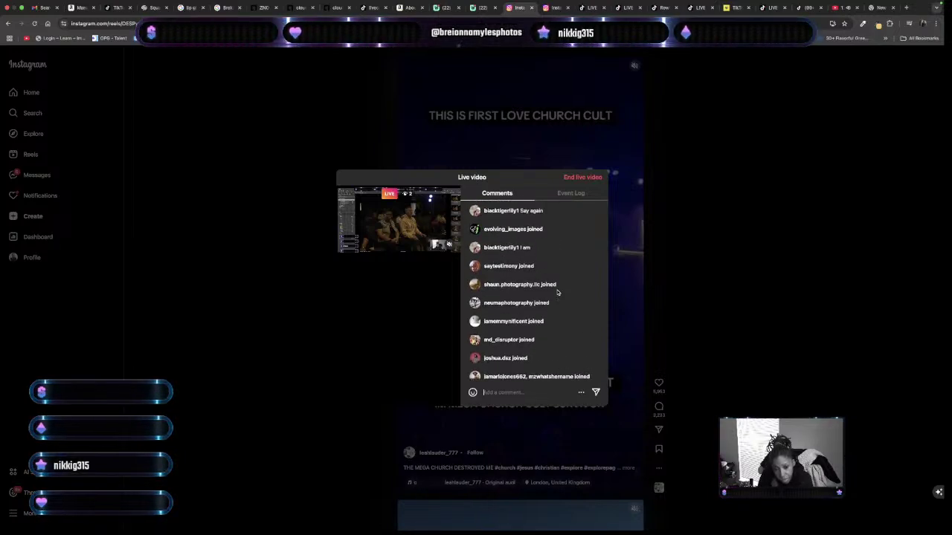
scroll(556, 291, down, 3)
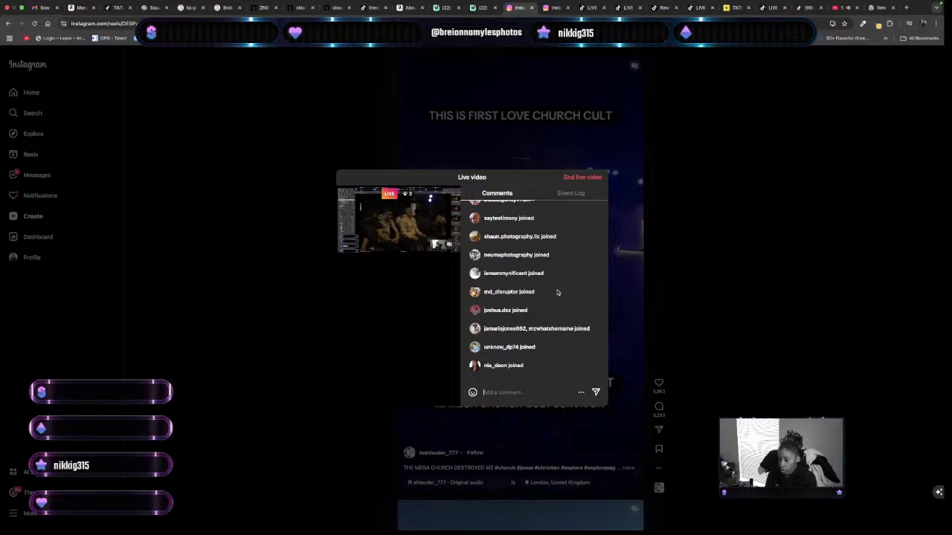
Return to Capture One and review the Detonate event thumbnails selected for import from the Untitled card.
key(ctrl+Left)
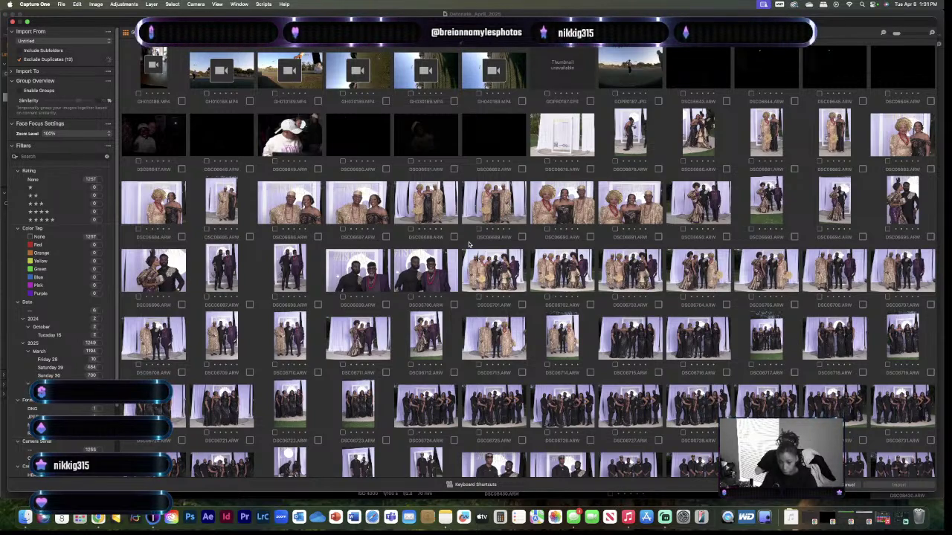
scroll(408, 276, down, 5)
scroll(408, 275, down, 3)
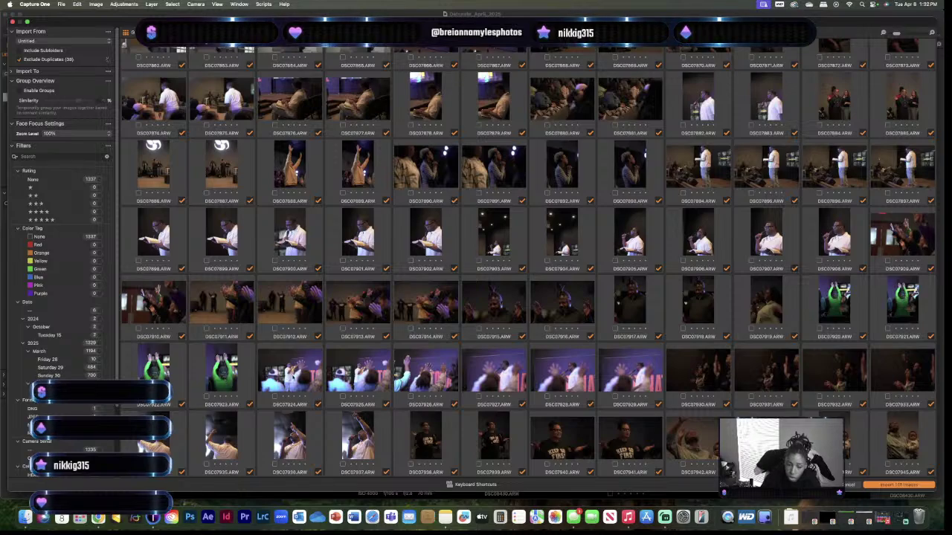
scroll(285, 379, down, 10)
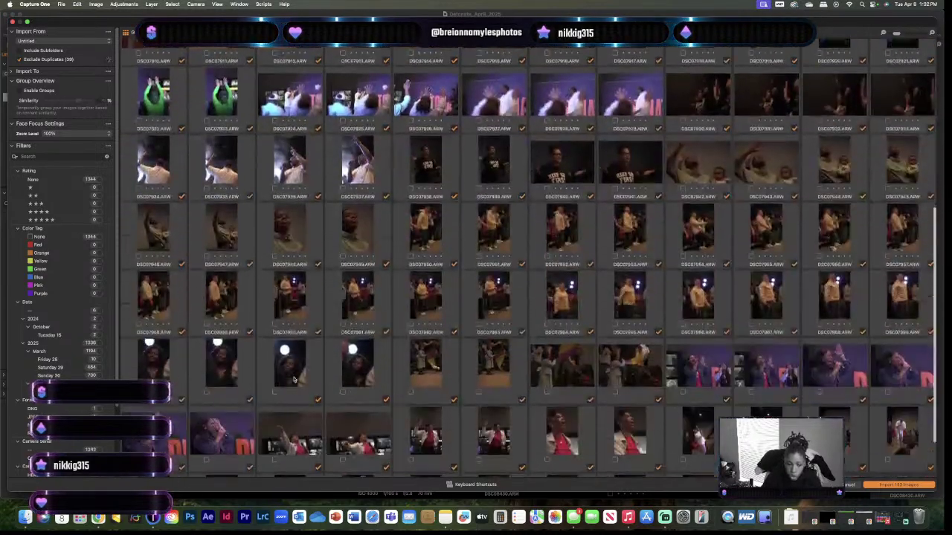
scroll(293, 379, up, 10)
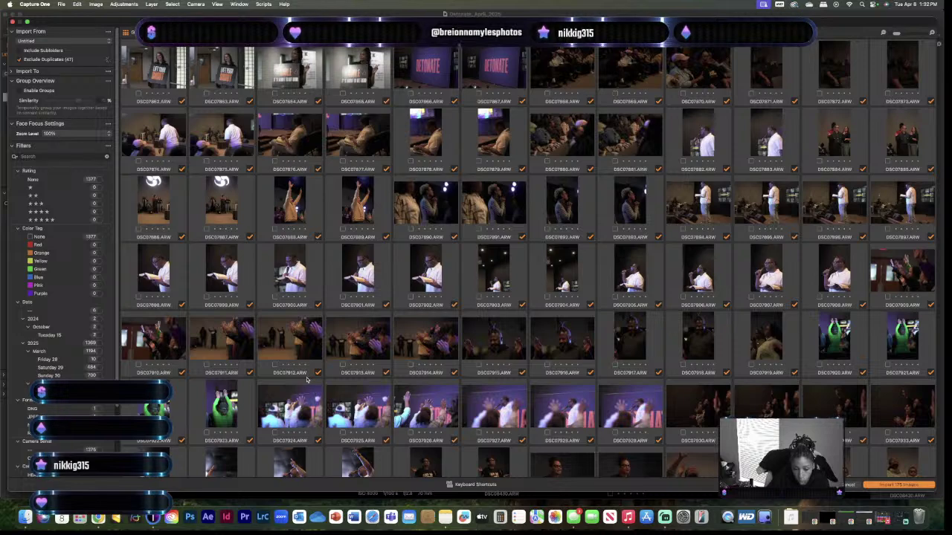
Check the live comments on Instagram in Chrome and the Facebook and Multistream chats in Streamlabs Desktop.
key(super+Tab)
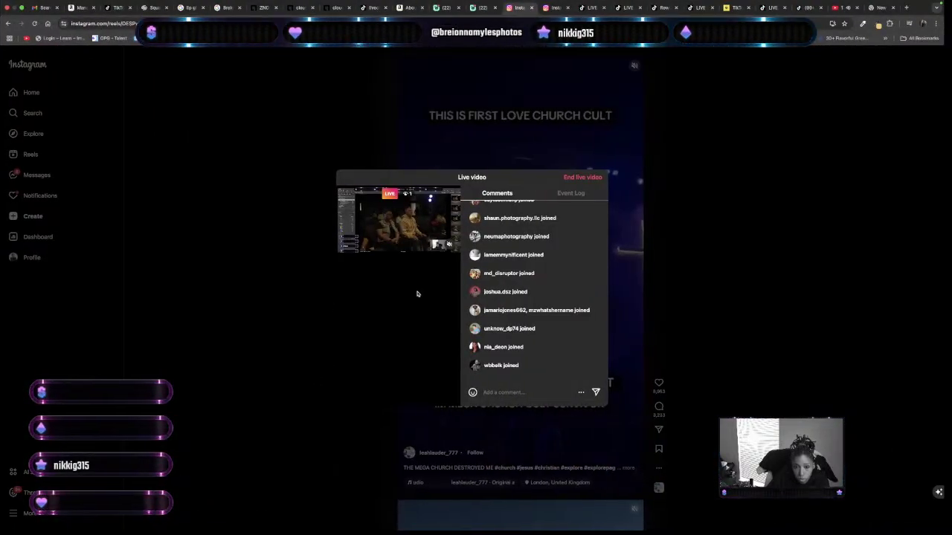
key(super+Tab)
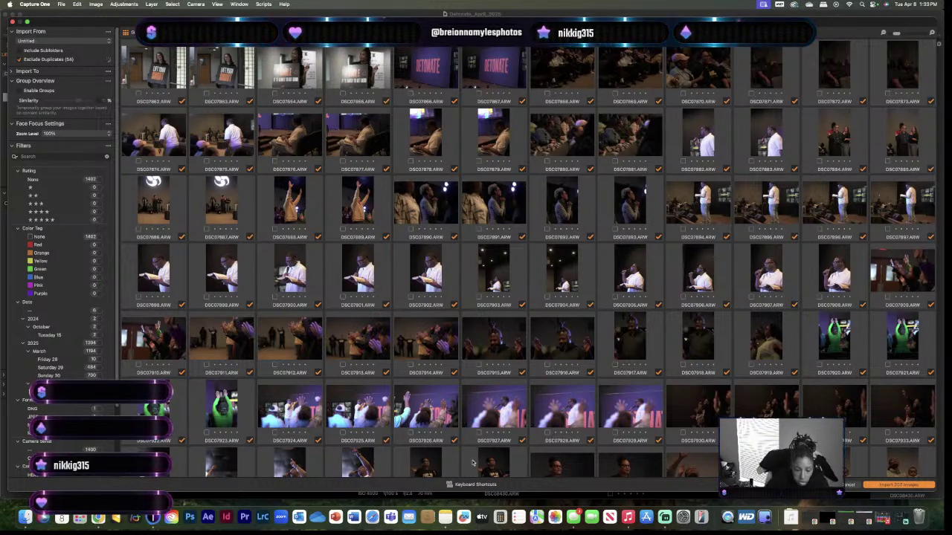
click(664, 517)
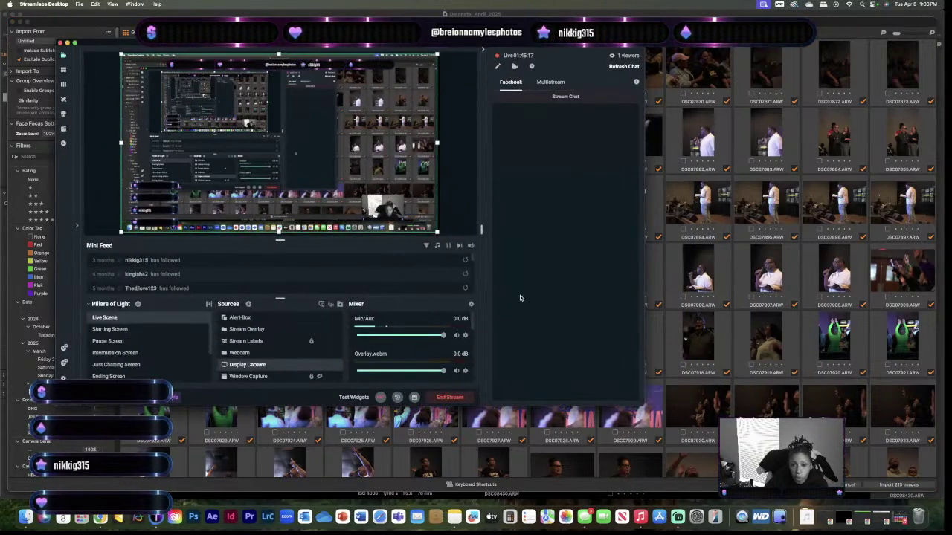
click(550, 81)
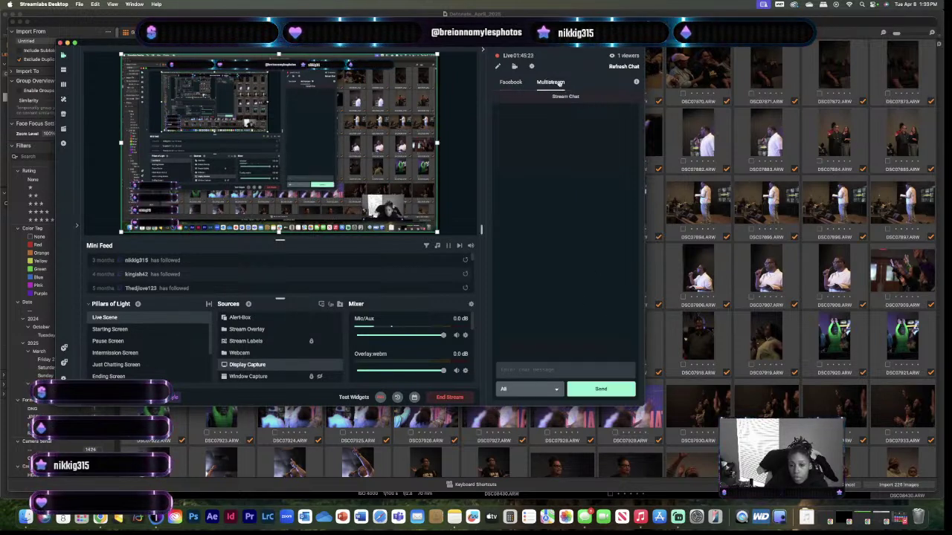
click(513, 84)
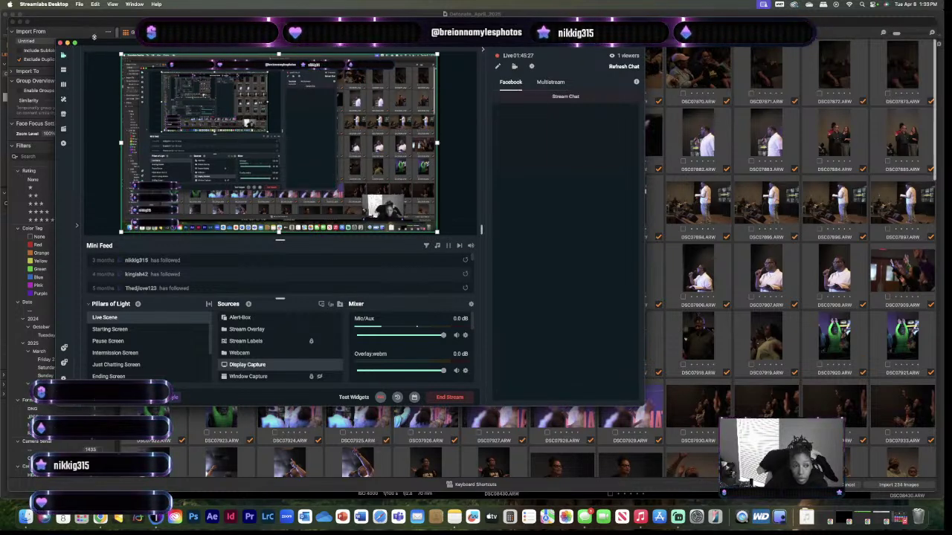
click(68, 42)
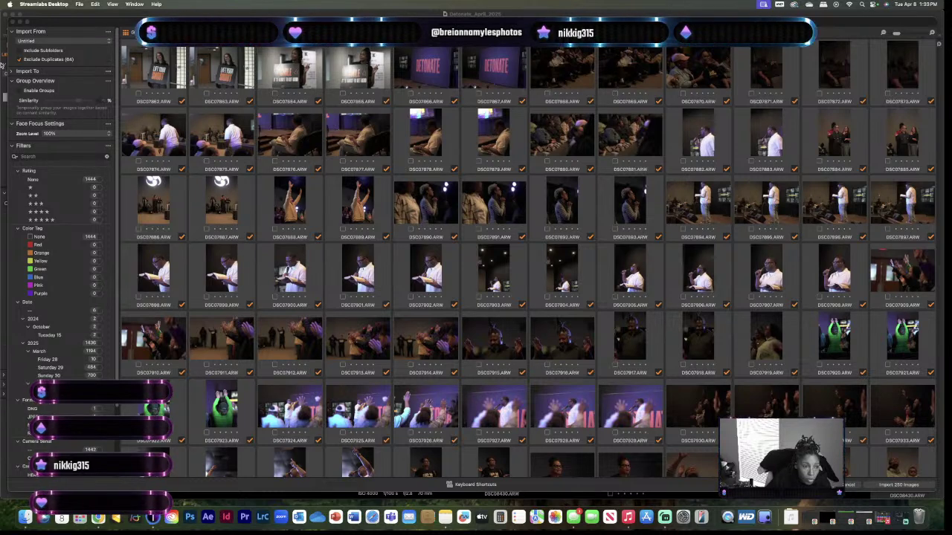
Return to the Capture One import window and toggle Include Subfolders to reload the images from the Untitled card.
click(20, 52)
click(19, 56)
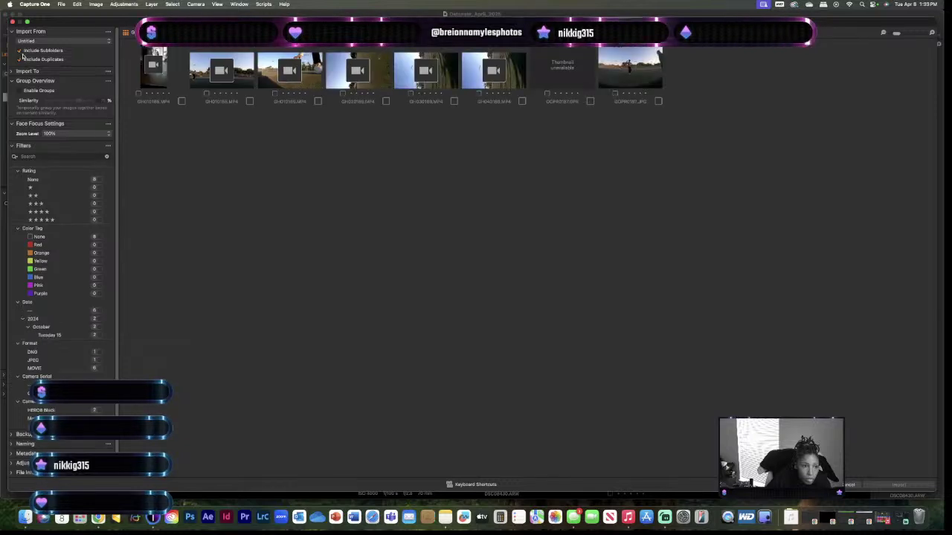
click(20, 52)
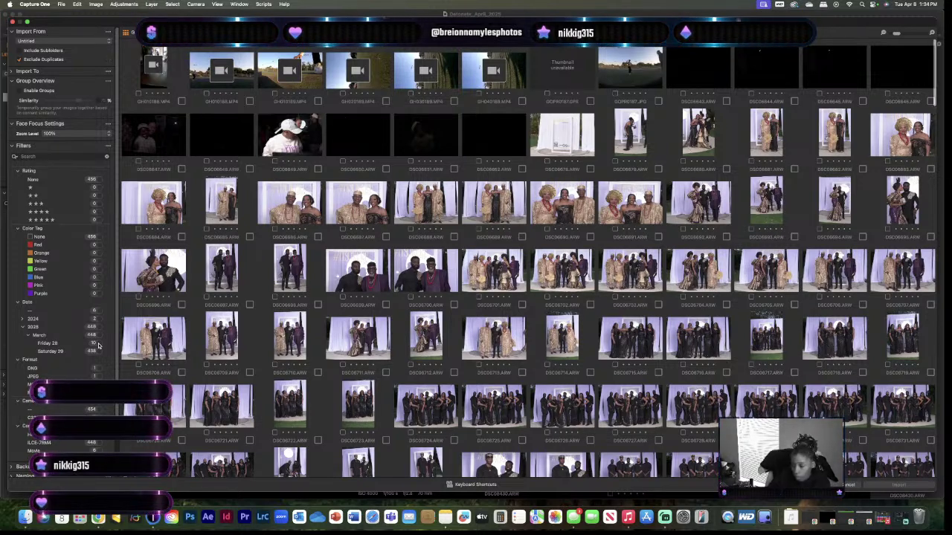
Switch to the YouTube page in Chrome, change to the Beautii Takes account and open its channel page.
key(ctrl+Right)
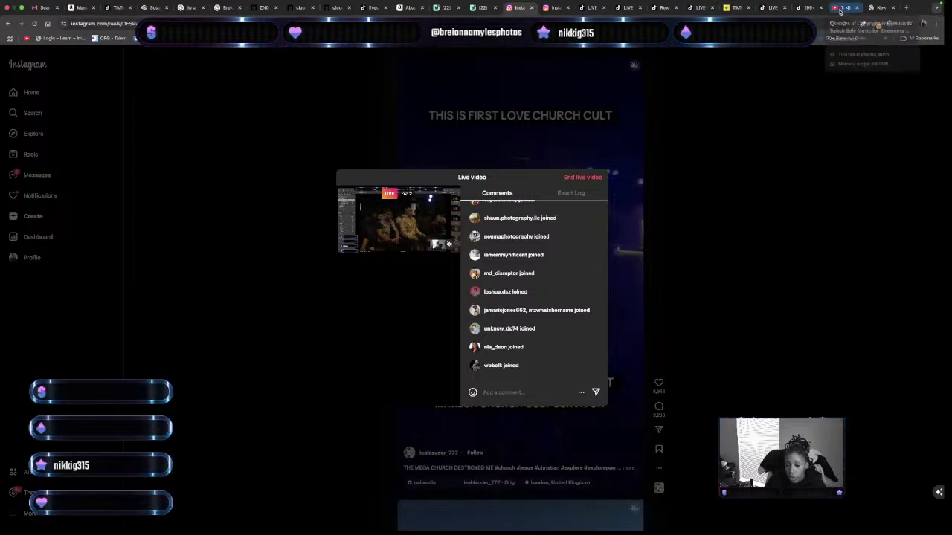
click(839, 9)
click(926, 56)
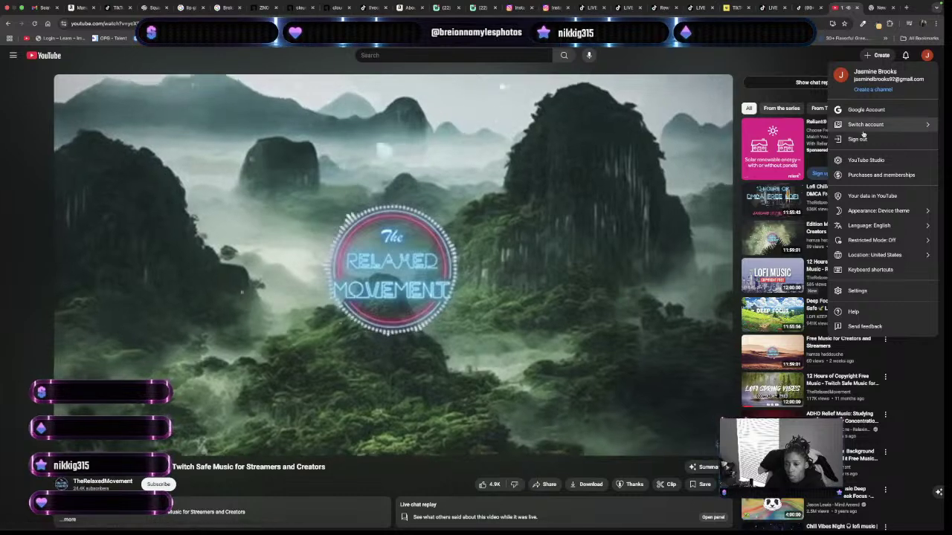
click(865, 125)
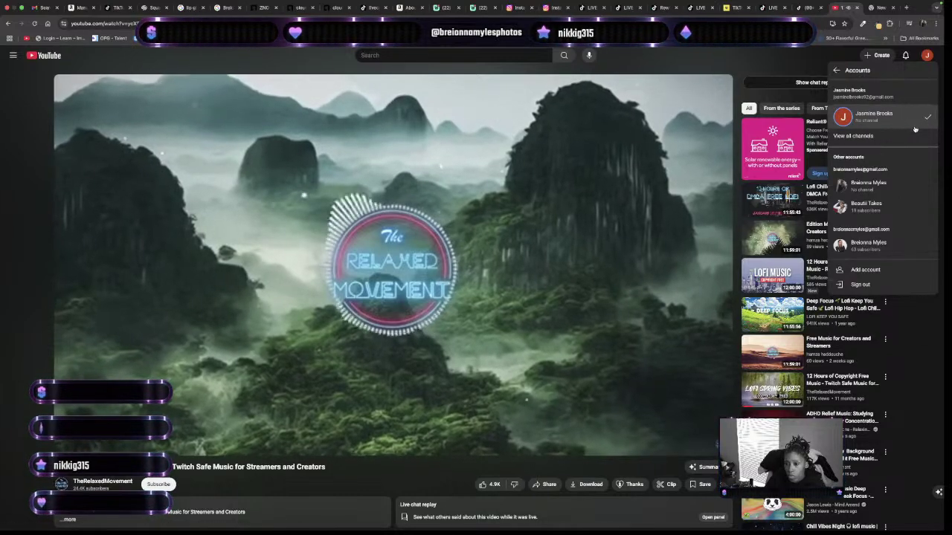
click(883, 203)
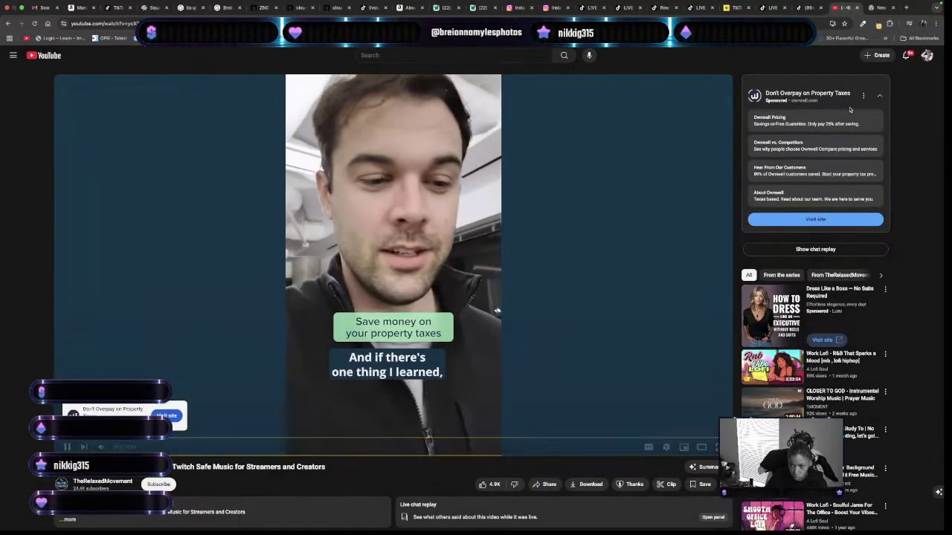
click(924, 58)
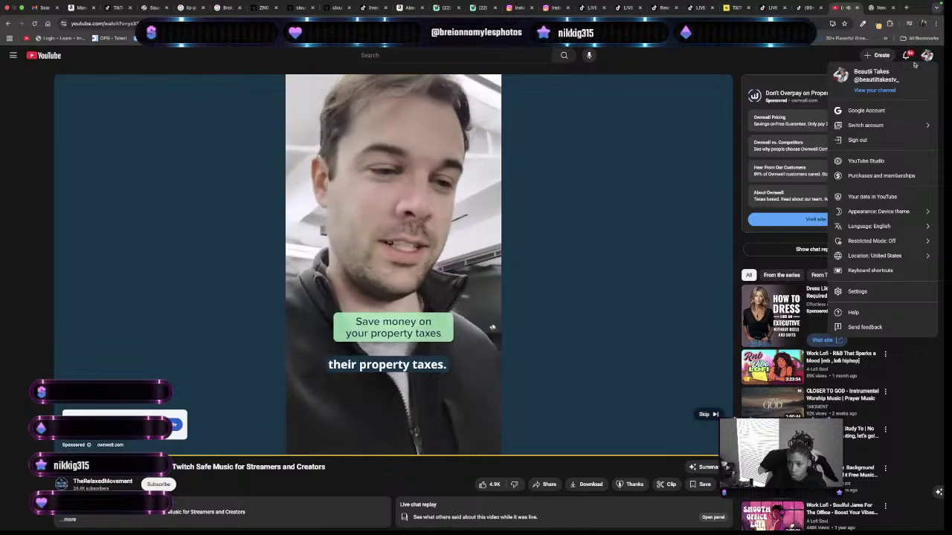
click(872, 90)
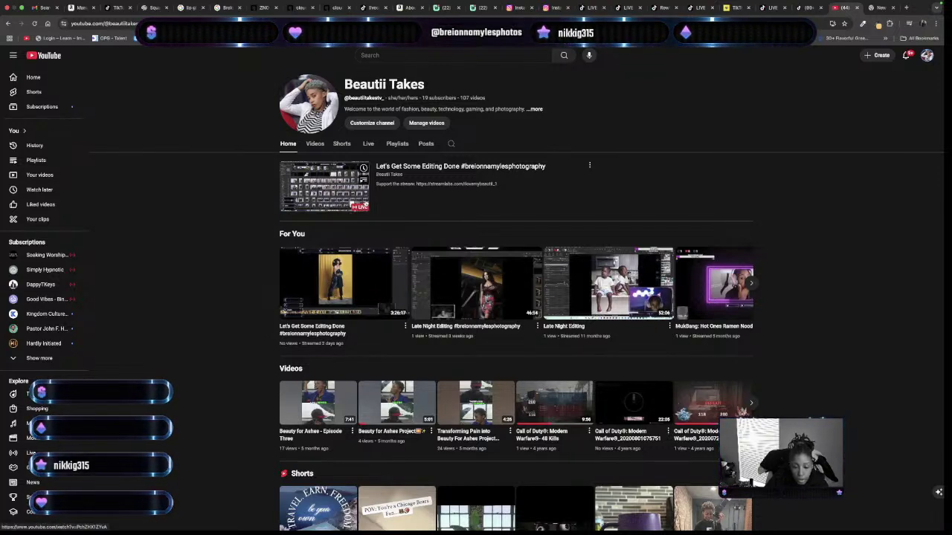
Open the channel's running live stream, pause it to look over its details and live chat, and return to the channel page.
click(360, 207)
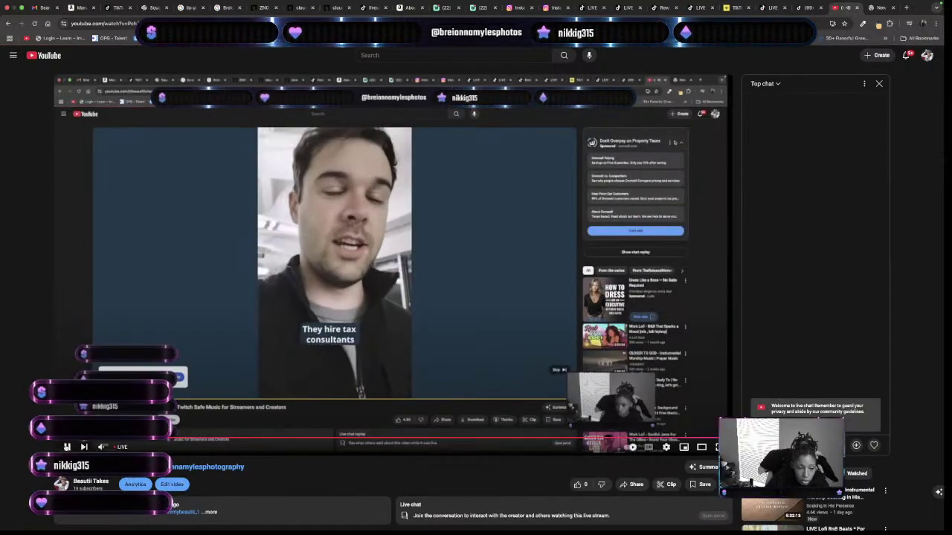
click(455, 285)
scroll(455, 286, down, 6)
scroll(455, 286, up, 4)
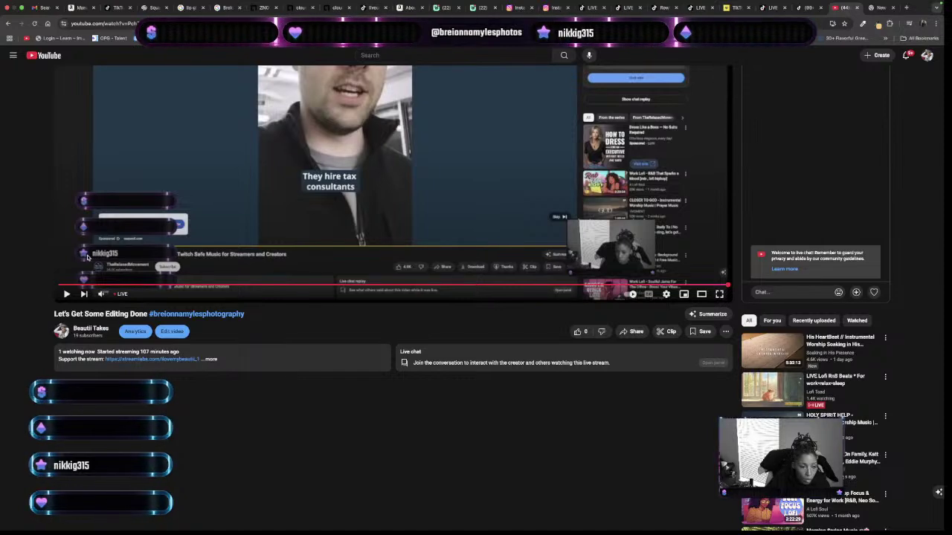
scroll(87, 257, up, 2)
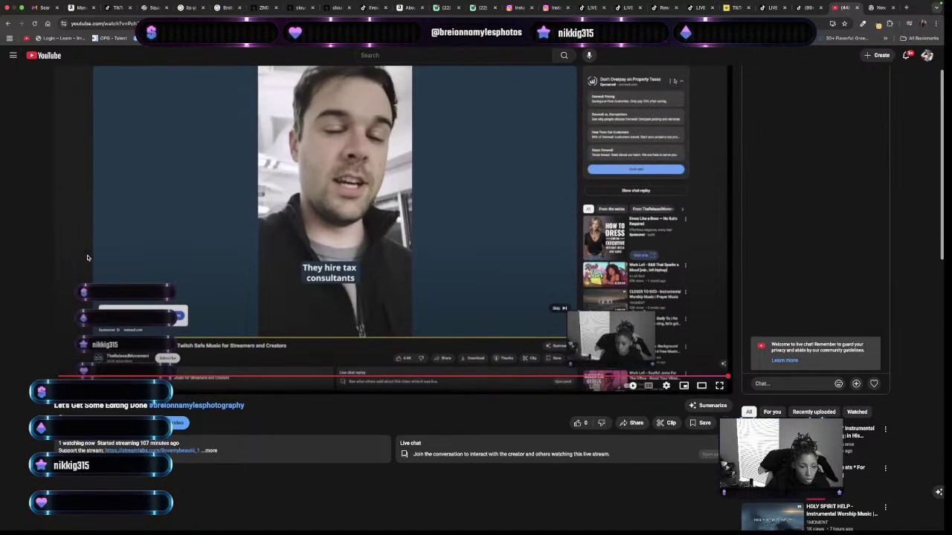
click(9, 24)
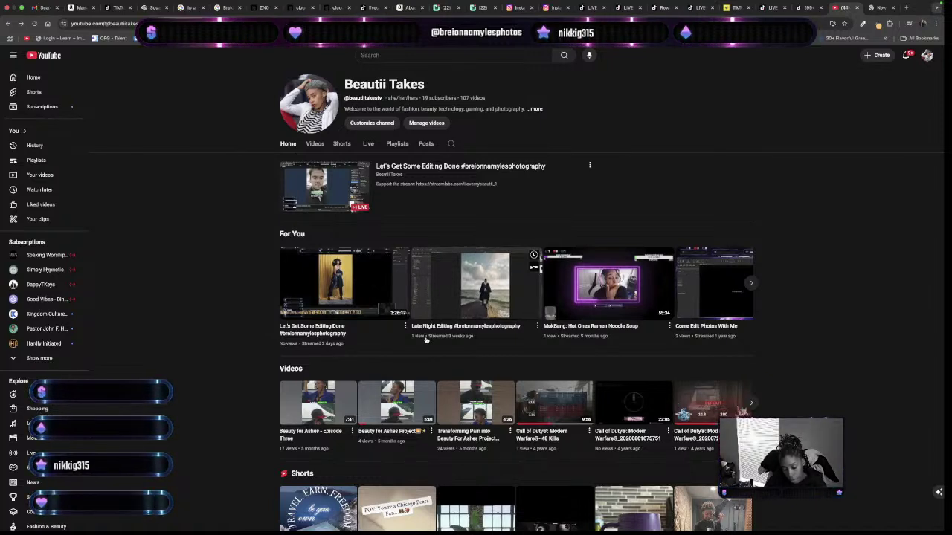
Play the past "Let's Get Some Editing Done" stream with raised volume, skipping through it to about 2:13:00, and pause it.
mouse_move(355, 278)
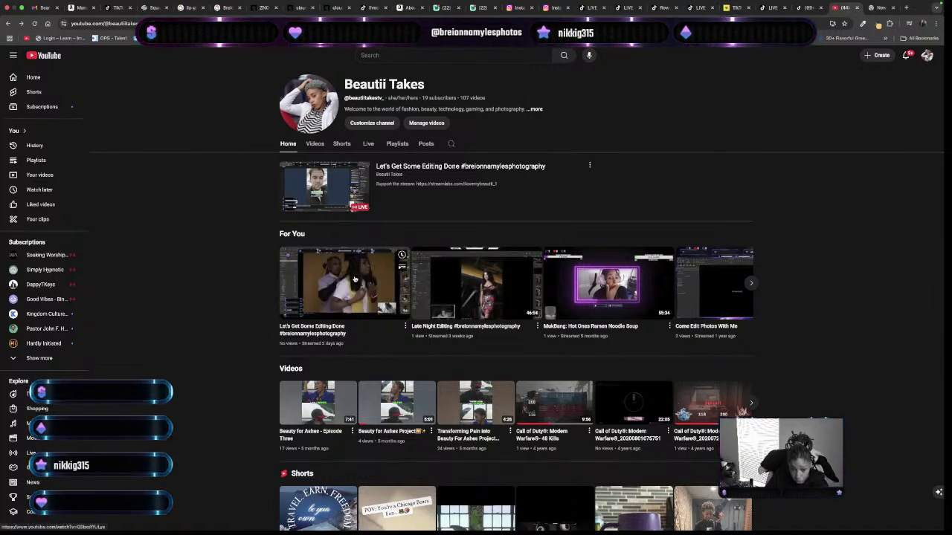
click(354, 279)
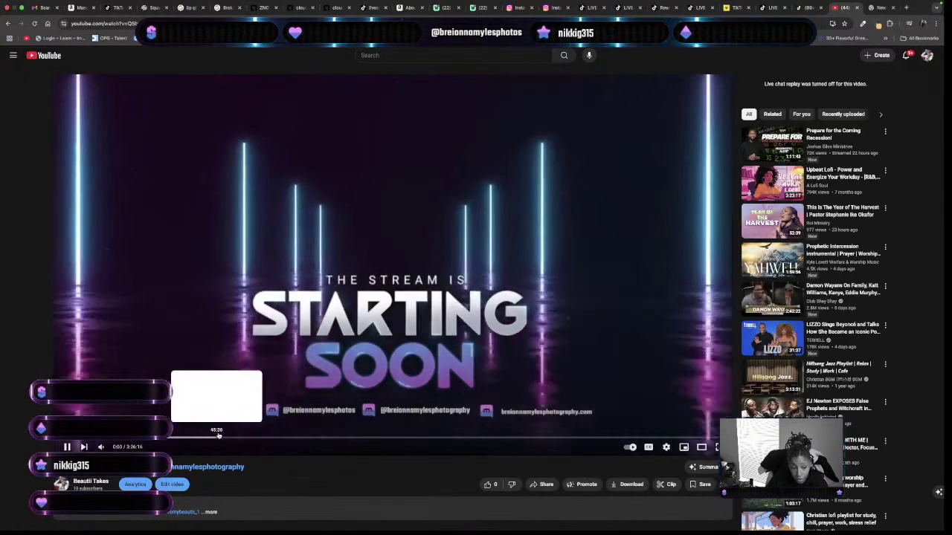
click(295, 440)
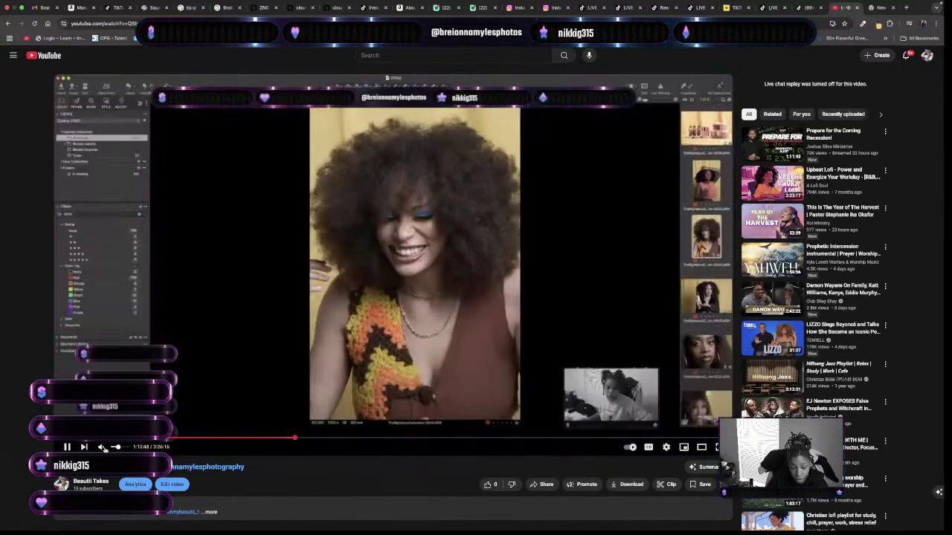
drag(122, 447, 147, 448)
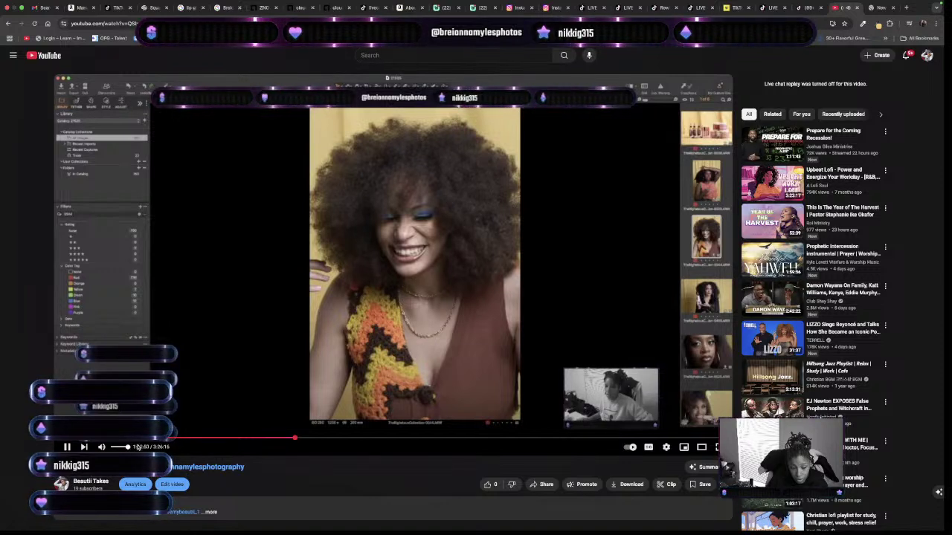
key(Up)
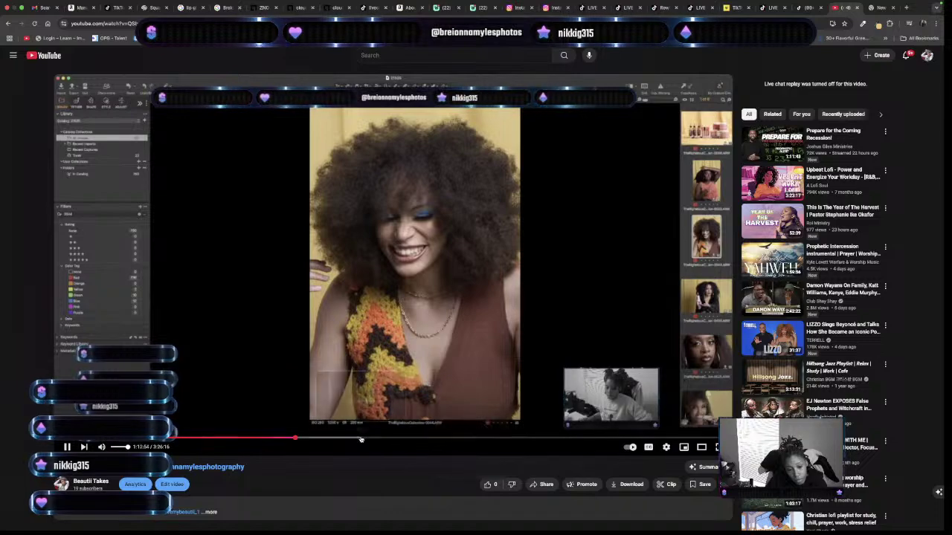
click(360, 439)
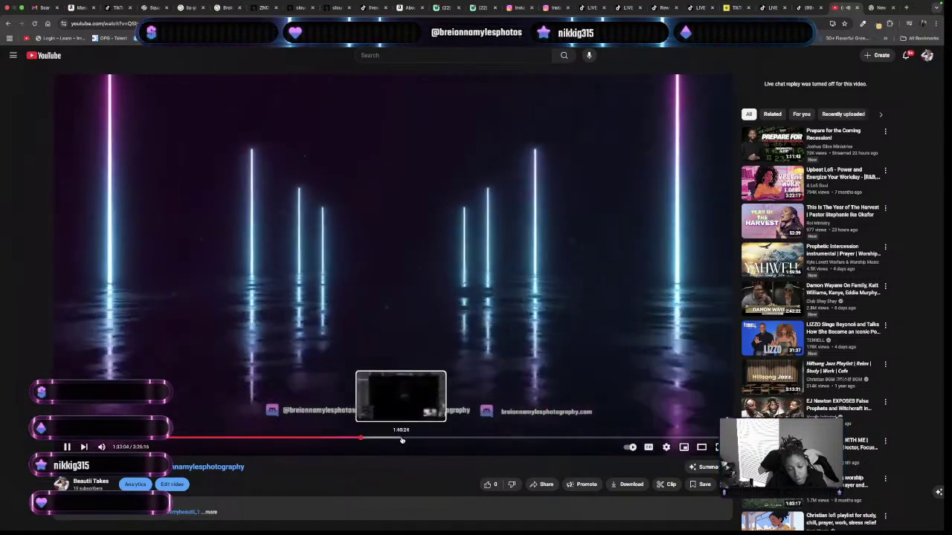
click(414, 440)
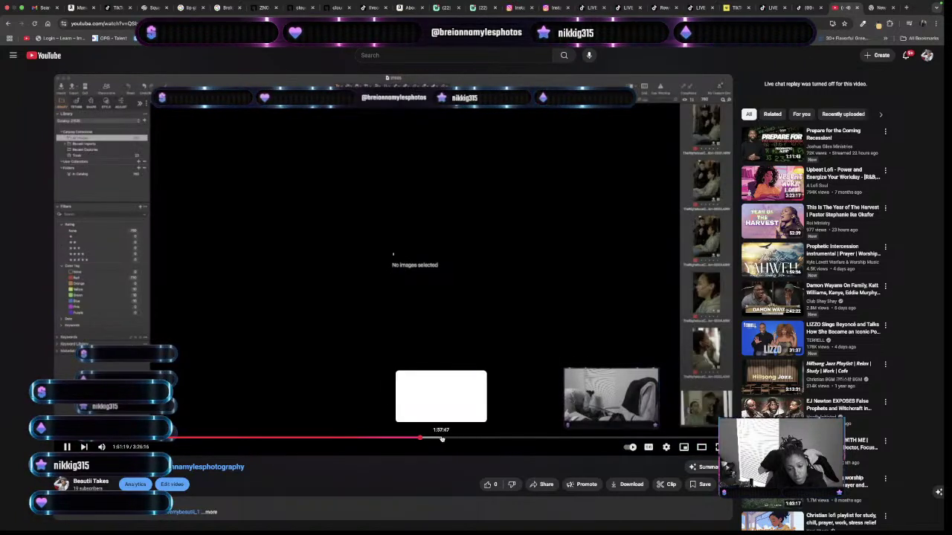
click(445, 440)
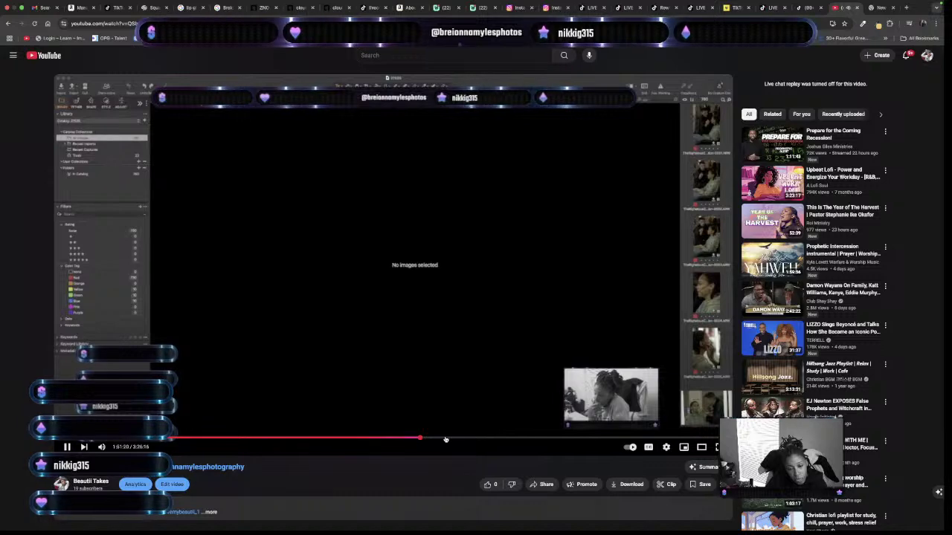
click(446, 440)
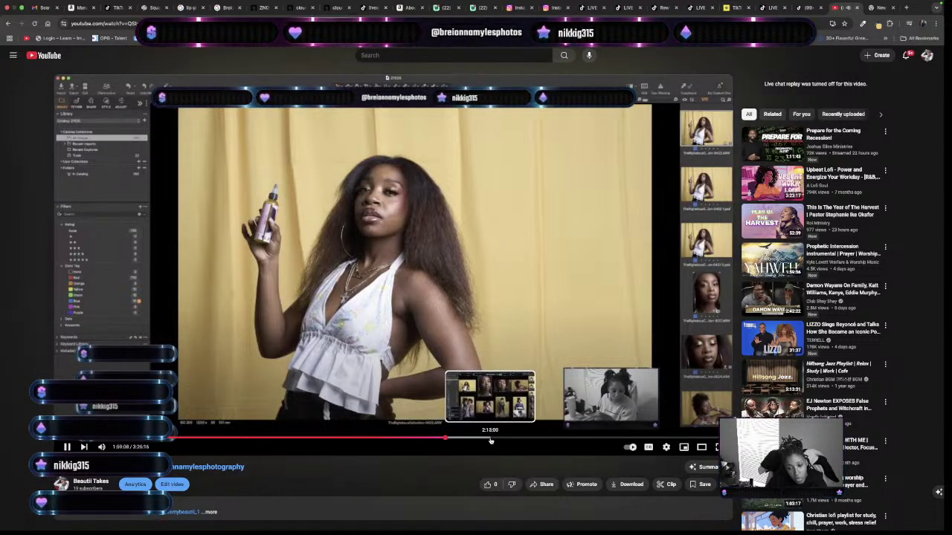
click(490, 441)
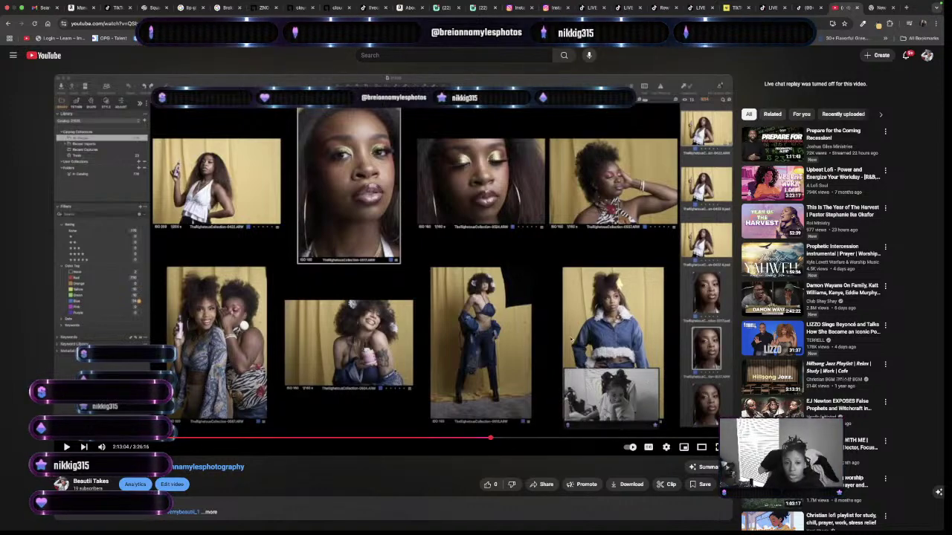
Return to Capture One and filter the Untitled card's import images to those dated Friday 04 April 2025.
click(805, 11)
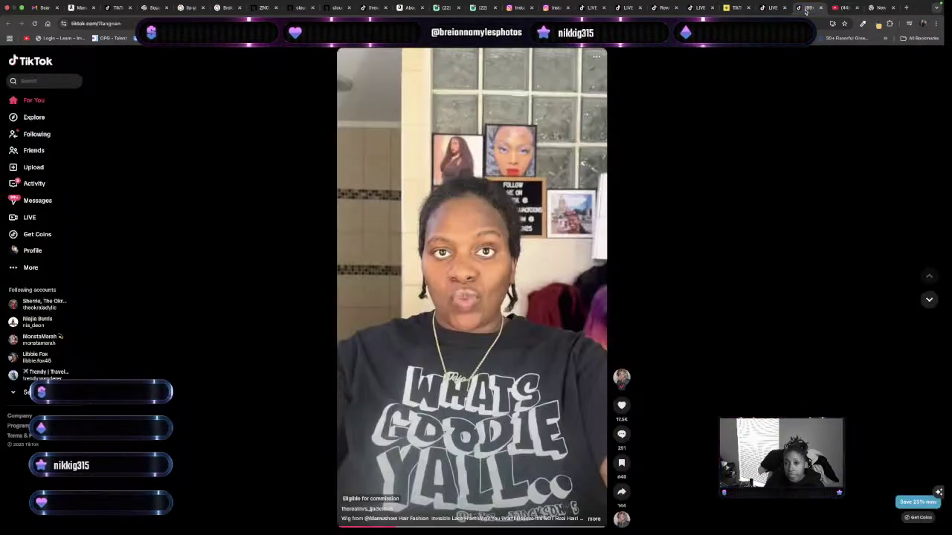
key(ctrl+Left)
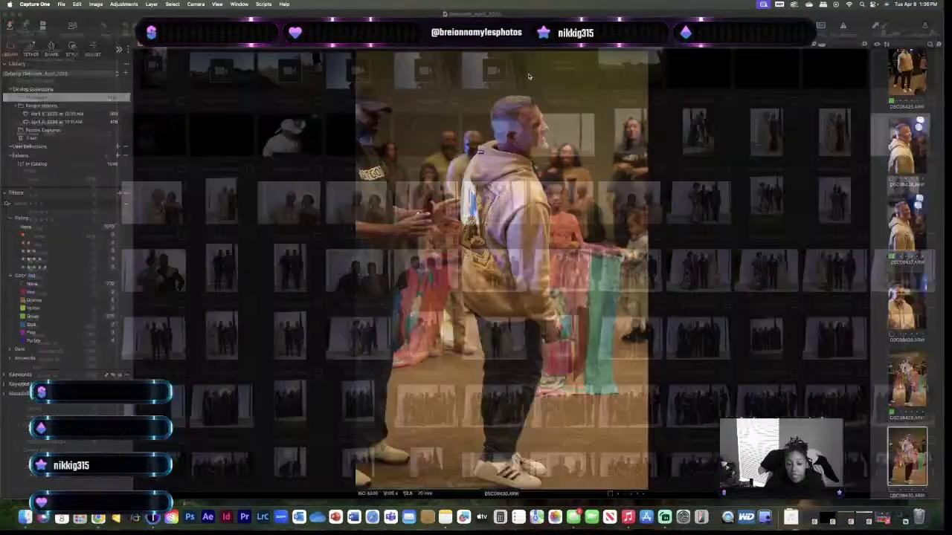
scroll(455, 187, down, 10)
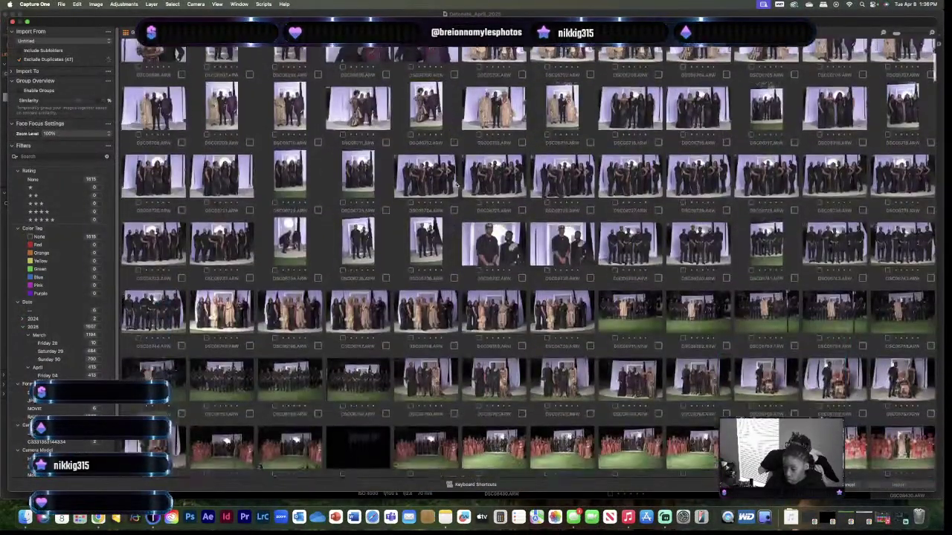
scroll(462, 182, down, 3)
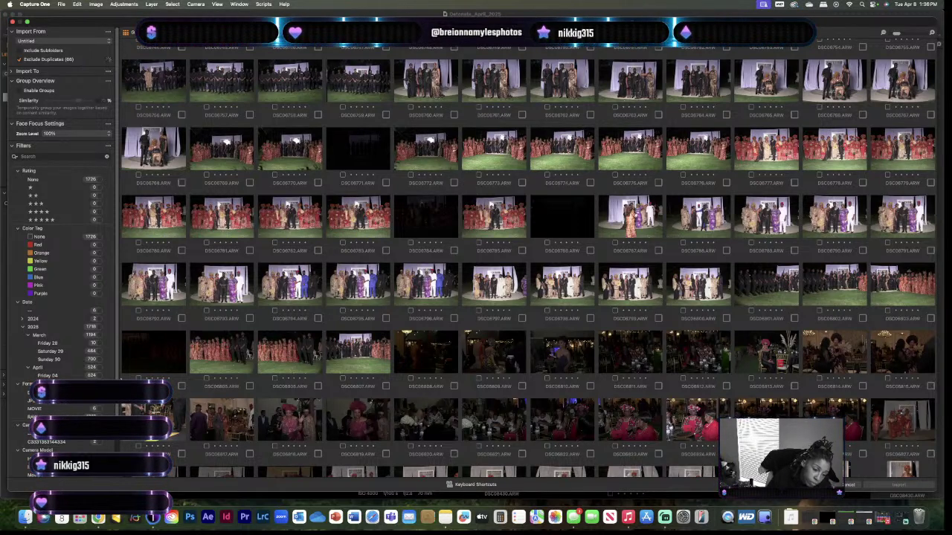
click(104, 377)
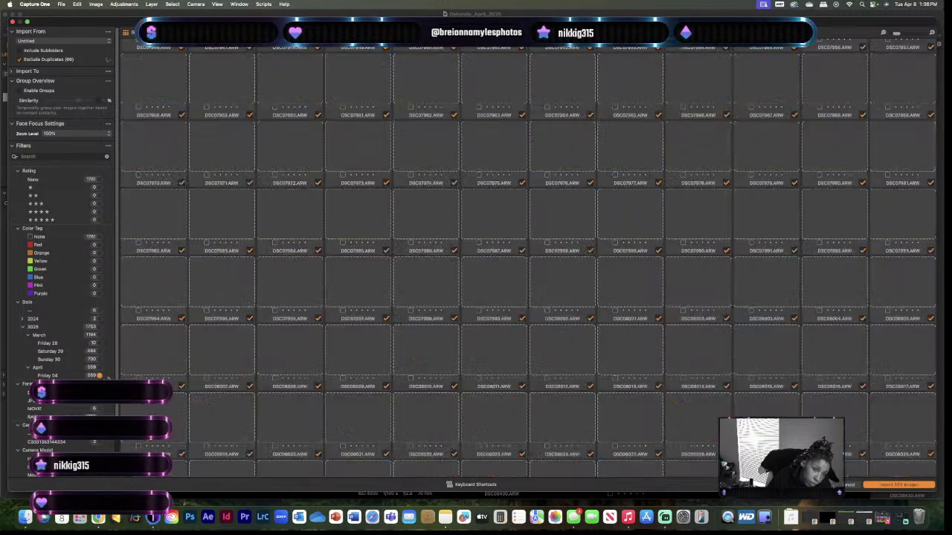